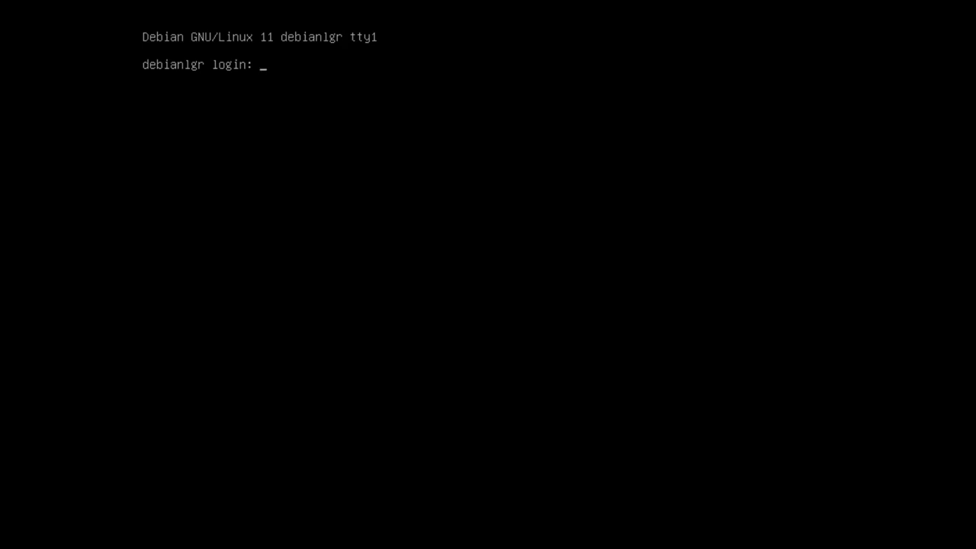
Log in as lgr with the account password, and start a root login shell with su -l and the root password.
text(lgr)
key(Return)
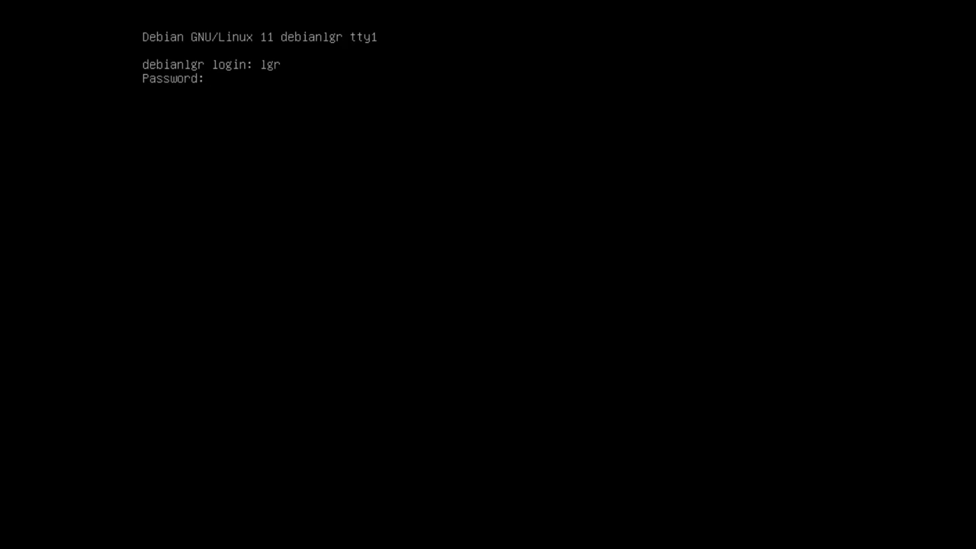
key(Return)
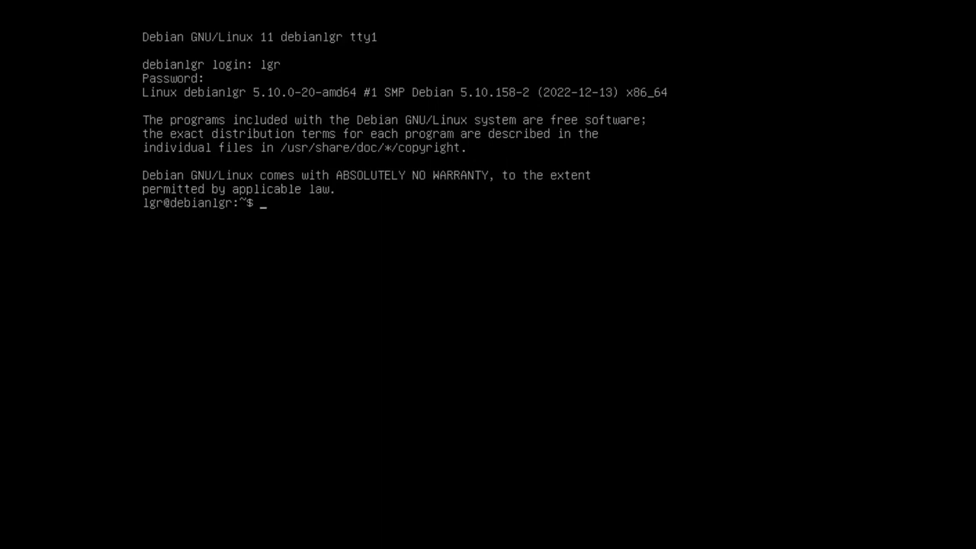
text(su -l)
key(Return)
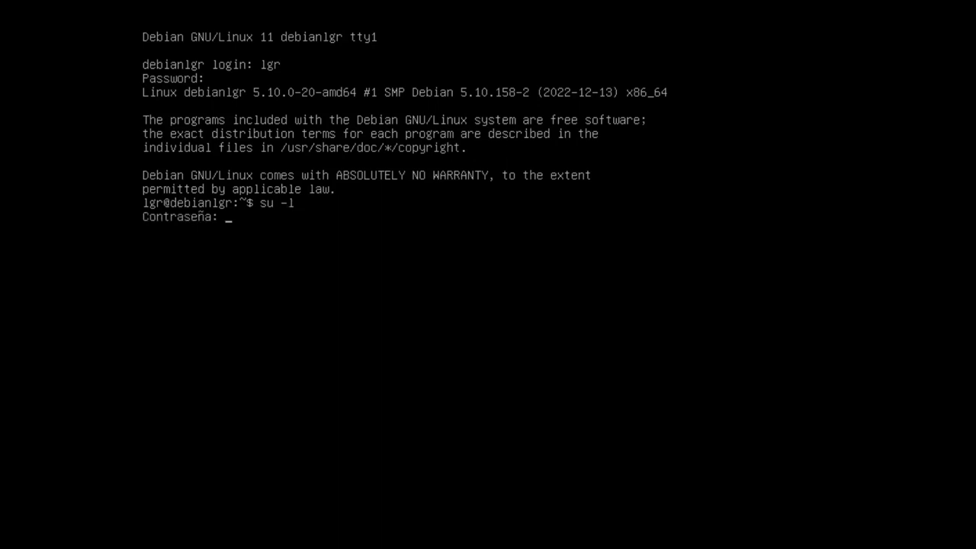
key(Return)
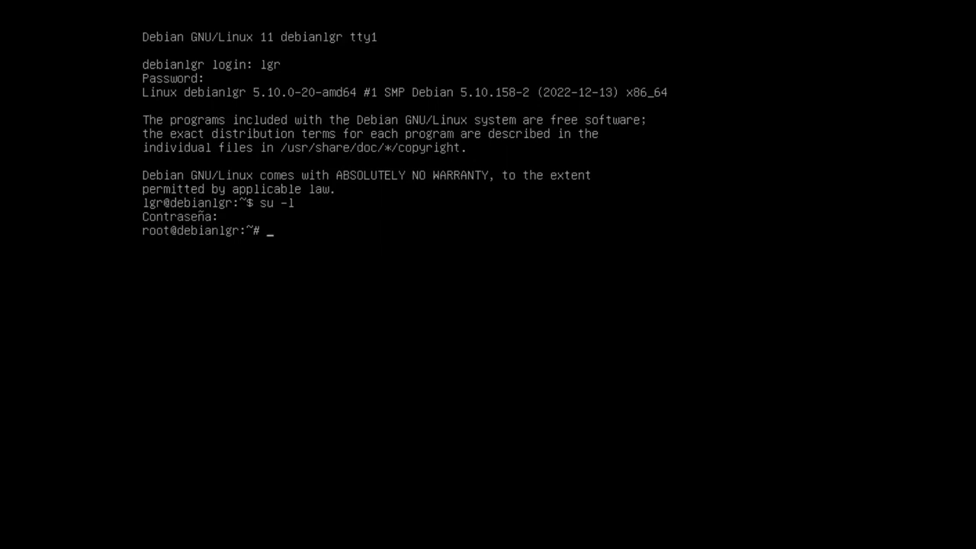
Open /etc/apt/sources.list in the nano editor.
text(cd)
key(BackSpace)
key(BackSpace)
text(nano /etc/apt/sourc)
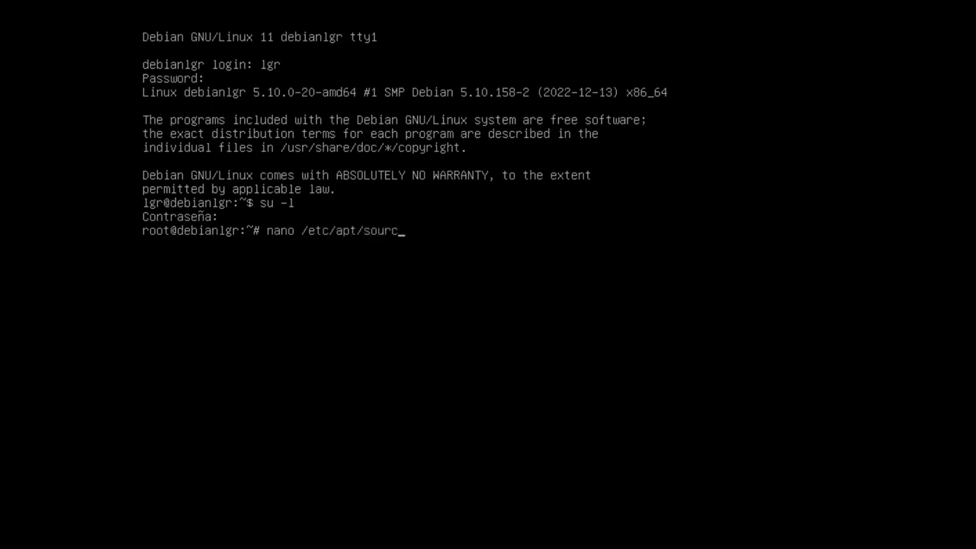
text(es.list)
key(Return)
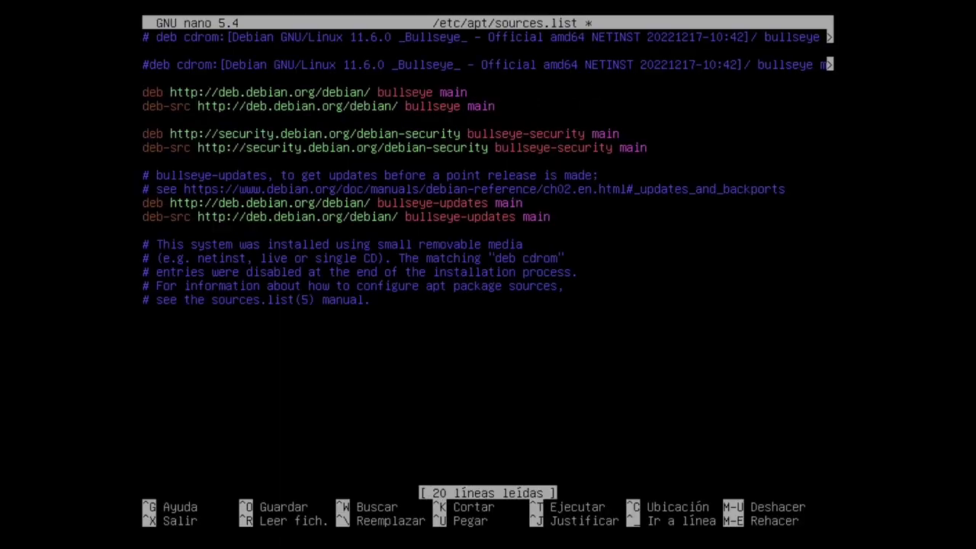
Append "contrib non-free" to the deb and deb-src lines of the bullseye and bullseye-security repositories.
text(contrin)
text( non-)
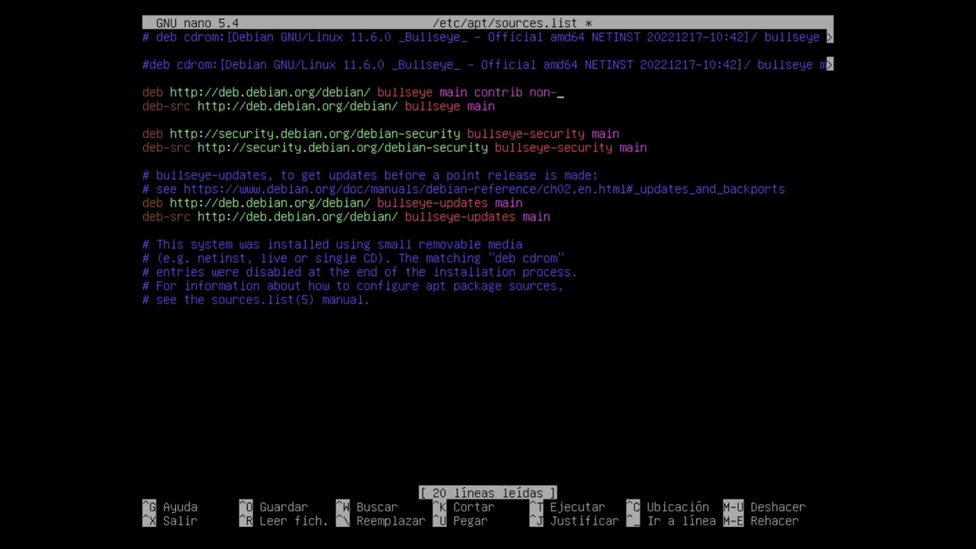
text(free)
key(Down)
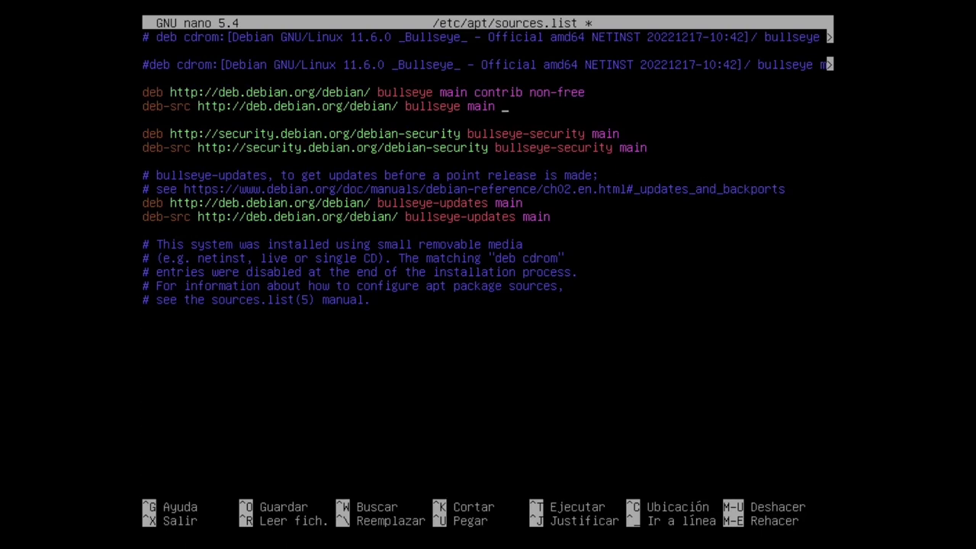
text(contrib non-)
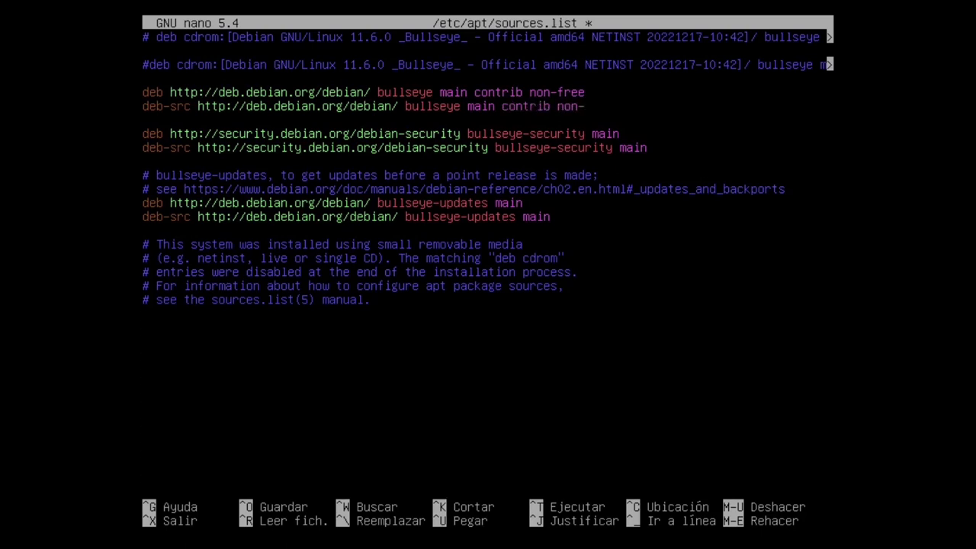
text(free contrib non-free)
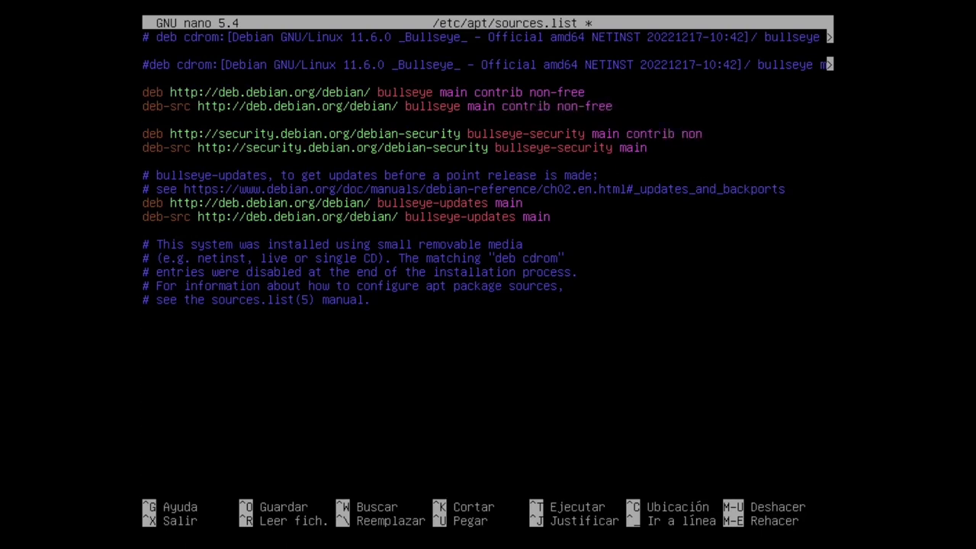
key(Down)
text(contrib non-free)
Append "contrib non-free" to the deb and deb-src lines of the bullseye-updates repository.
key(Down)
key(Down)
key(Down)
key(Down)
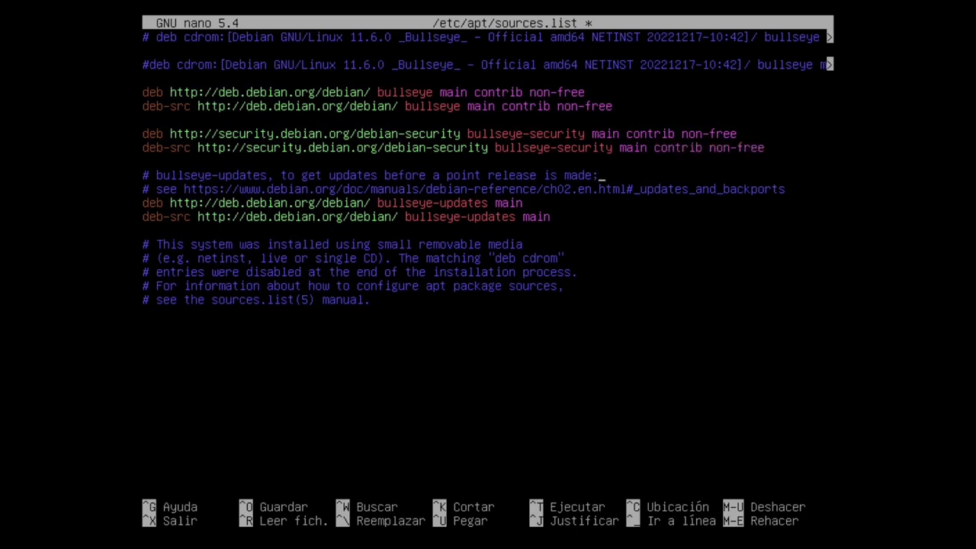
text(contrib non-free)
key(Down)
text(contrib non-fr)
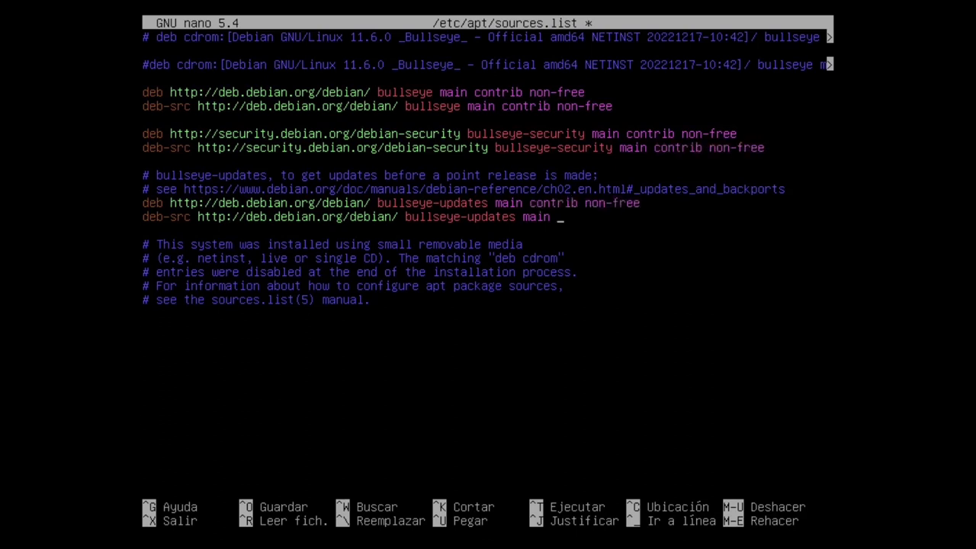
text(ee)
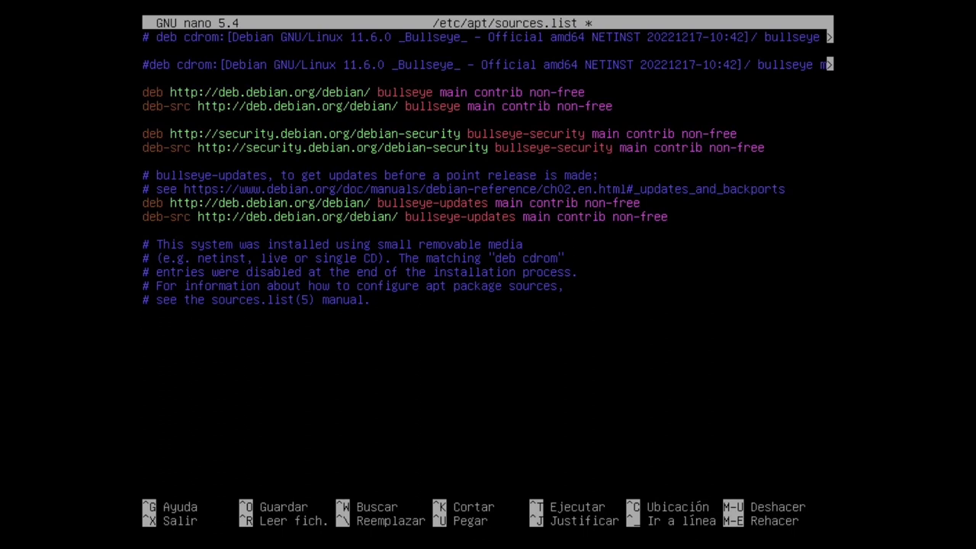
Add the comment "# Este es el repo multimedia" below the existing comments at the end of the file.
text(# Este es el rtepo)
key(BackSpace)
key(BackSpace)
key(BackSpace)
key(BackSpace)
key(BackSpace)
text(epo multimedia)
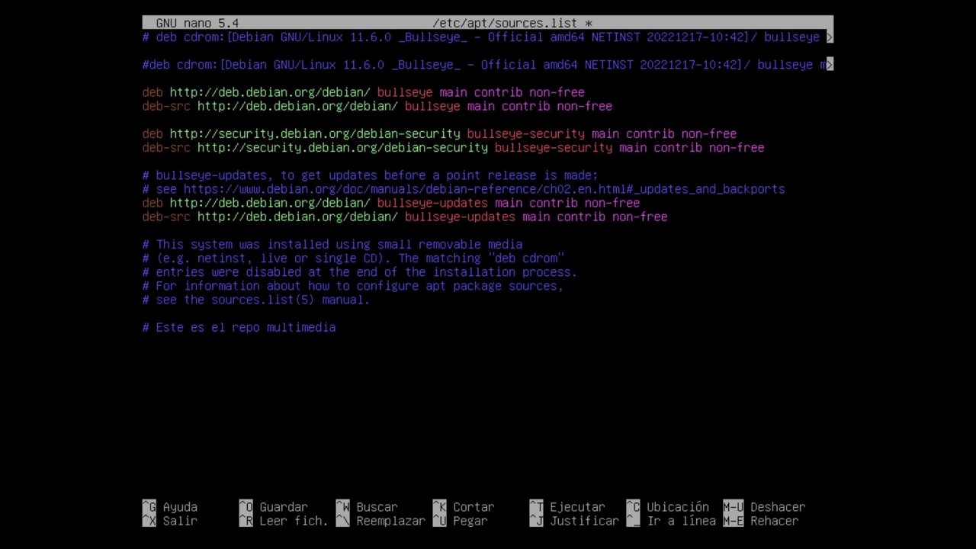
text(deb http://www.)
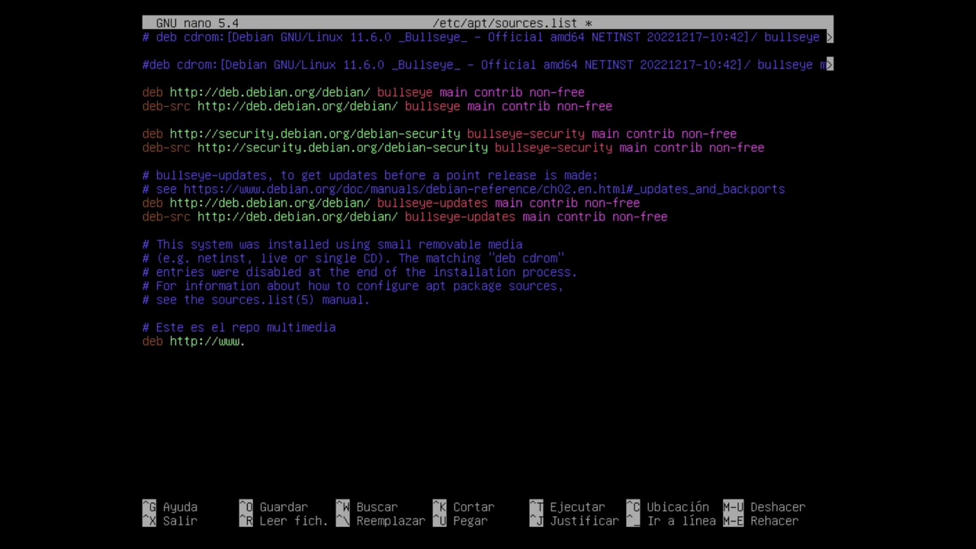
text(deb-multimedia)
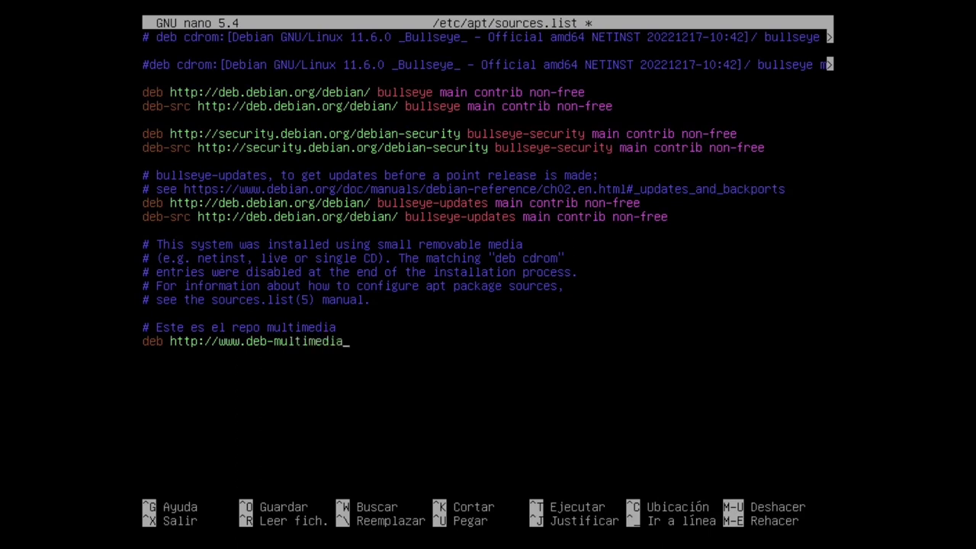
text(.org)
text(bullseye)
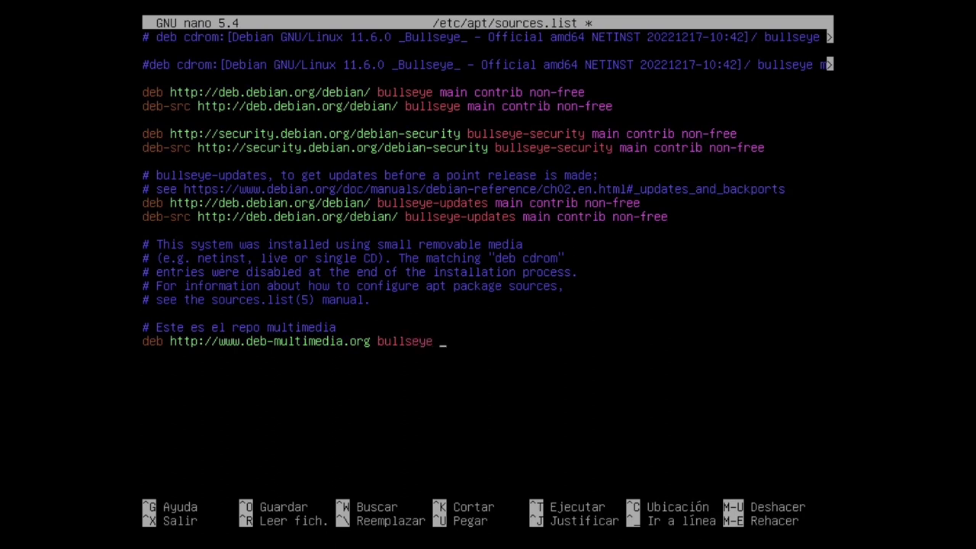
text( main non-free)
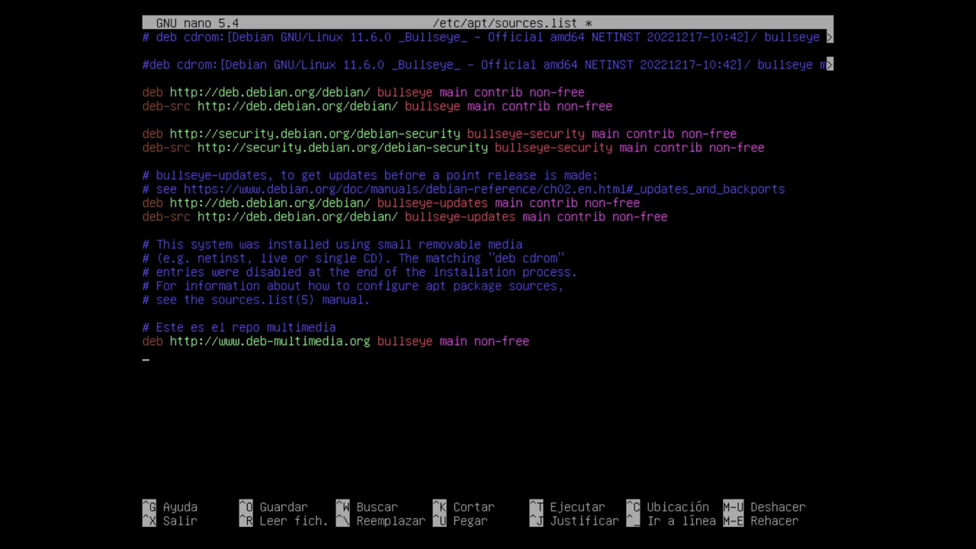
text(# Este es el Repo Backports)
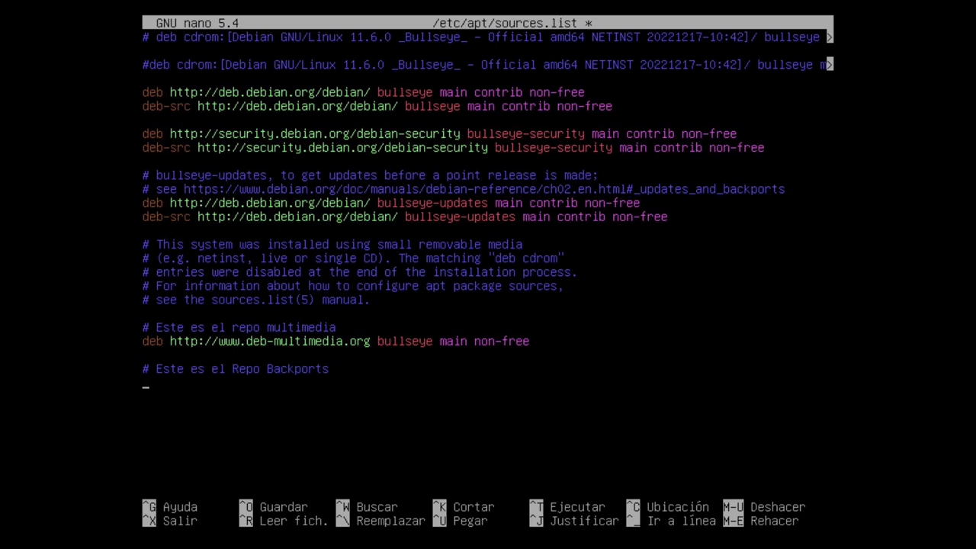
text(deb http://)
text(ftp)
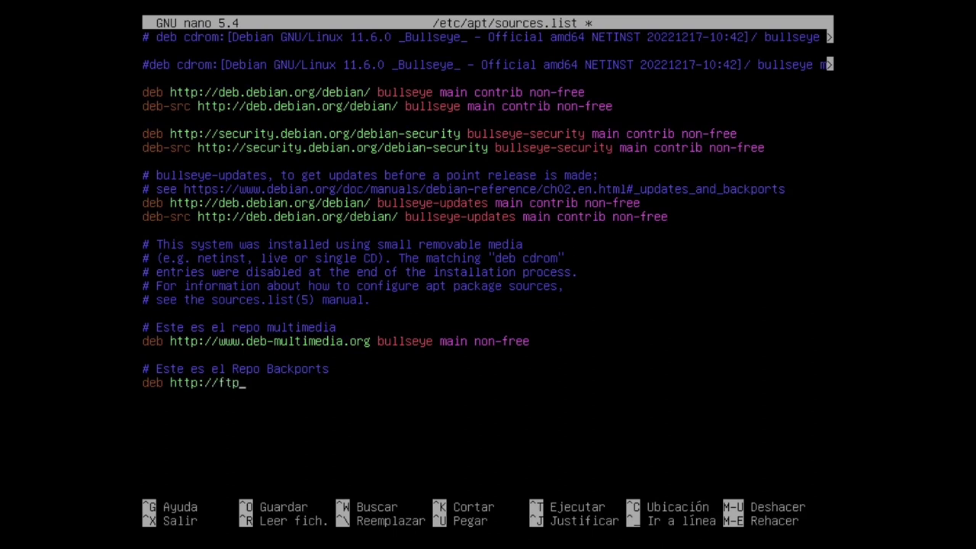
text(.debian.org/debian)
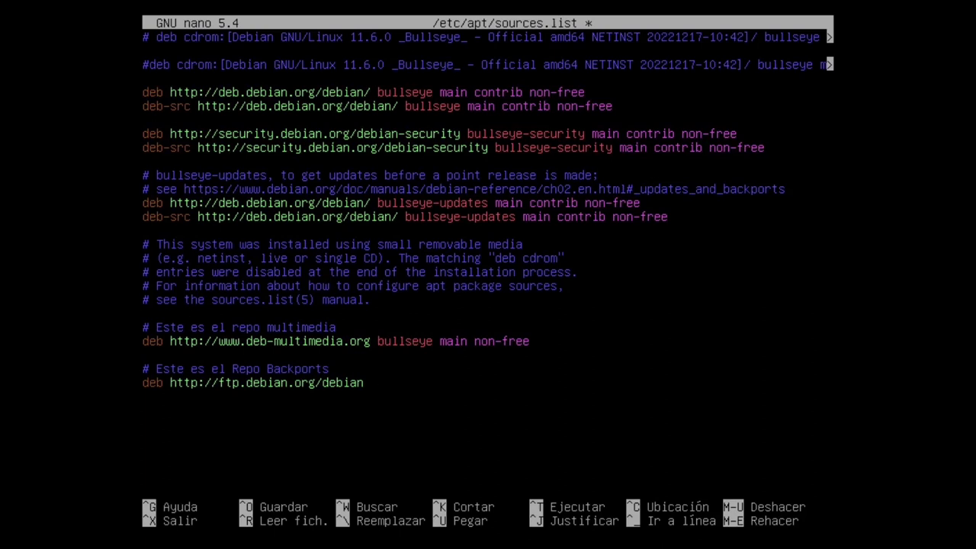
text(bulls)
text(aye)
key(BackSpace)
key(BackSpace)
key(BackSpace)
text(eye-backports)
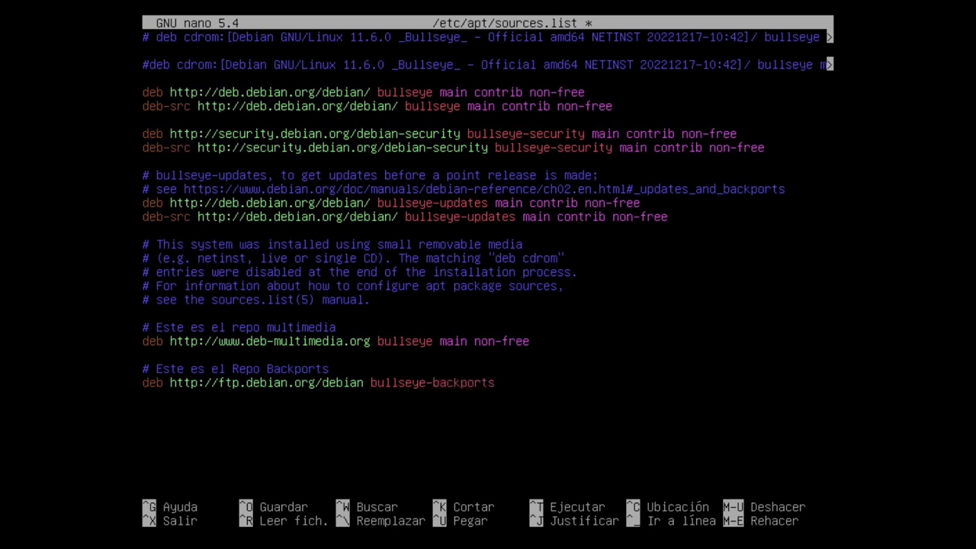
text( main non-free)
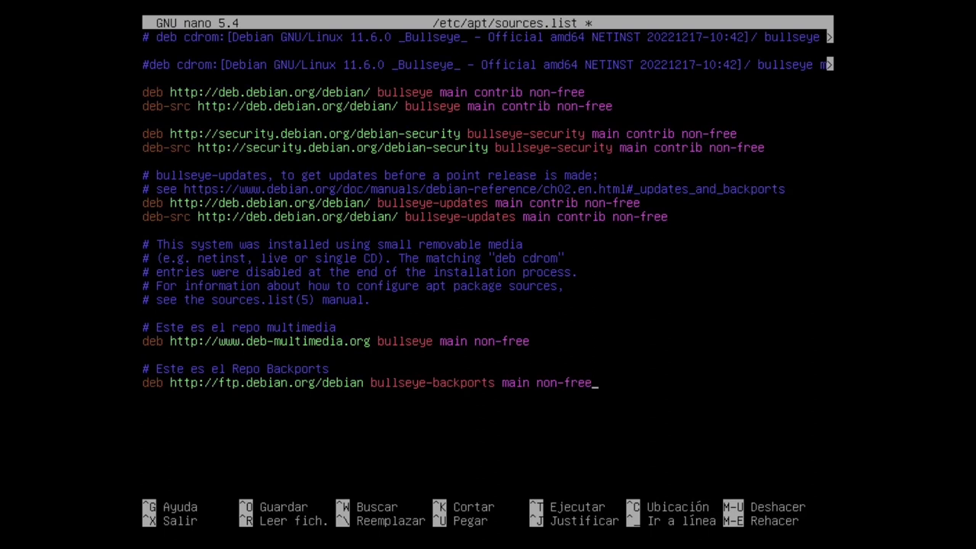
Save /etc/apt/sources.list under the same name and exit nano.
key(ctrl+o)
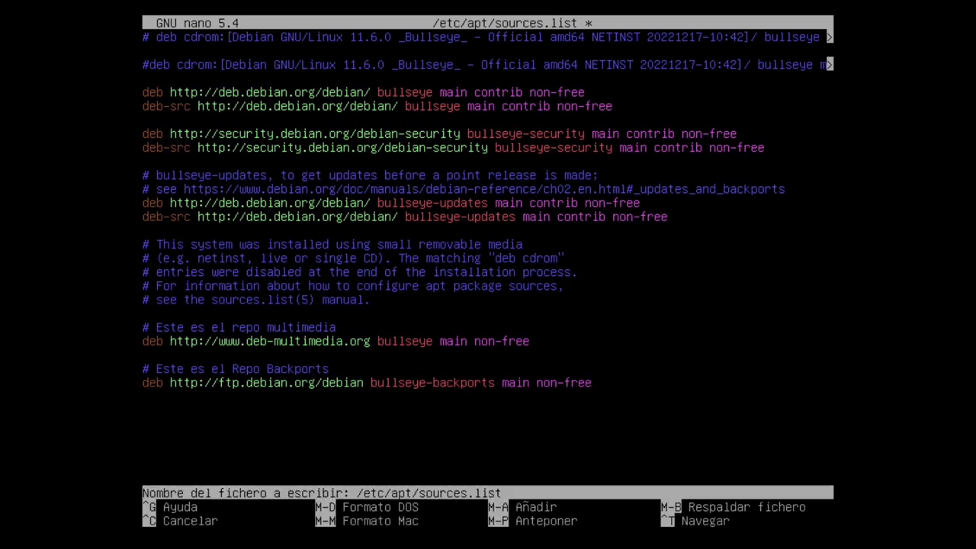
key(Return)
key(ctrl+x)
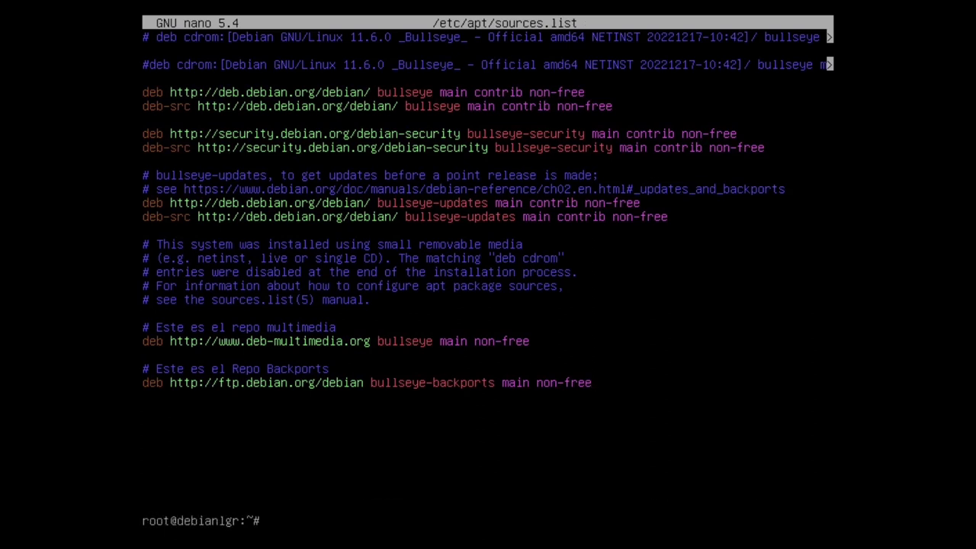
Clear the terminal and refresh the package lists with apt-get update -oAcquire::AllowInsecureRepositories=true.
text(clear)
key(Return)
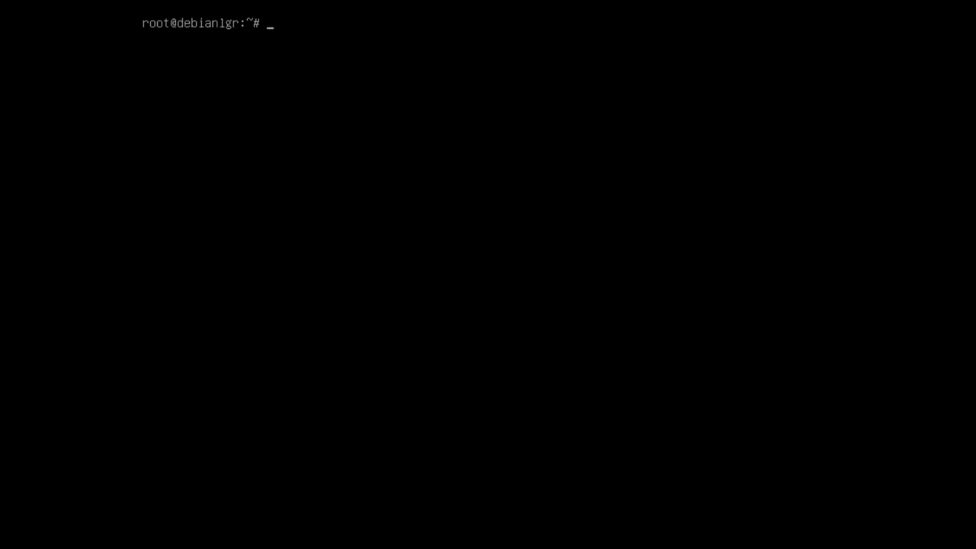
text(apt-get update )
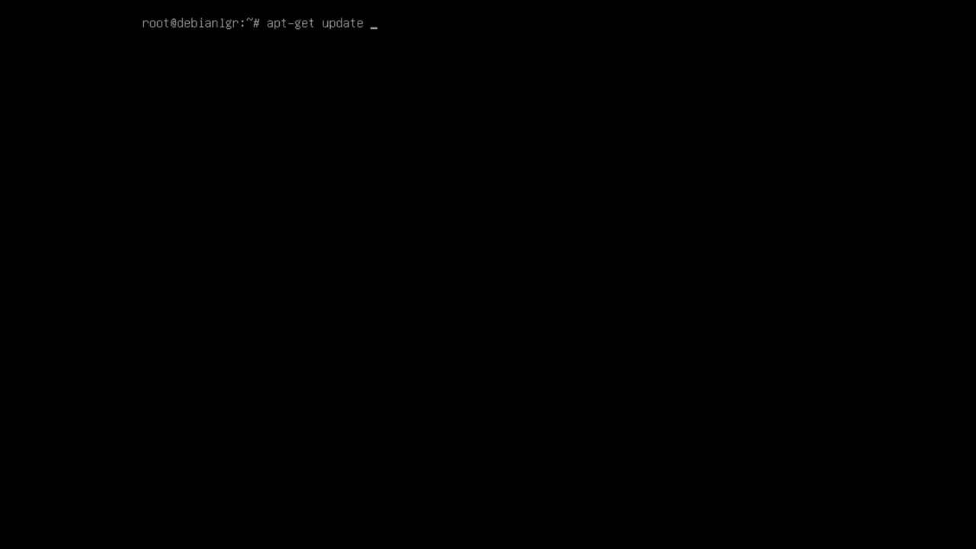
text(-oAcquire::Allow)
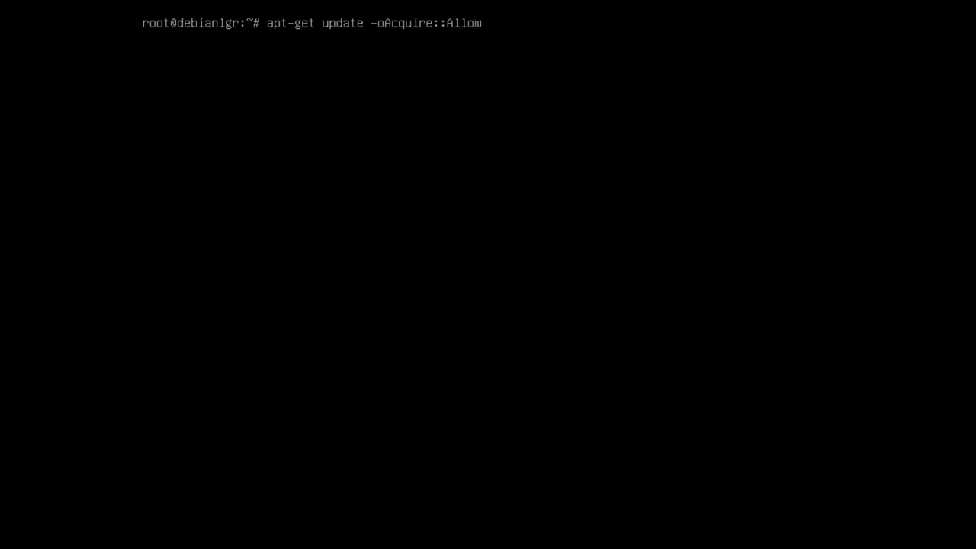
text(InsecureRepos)
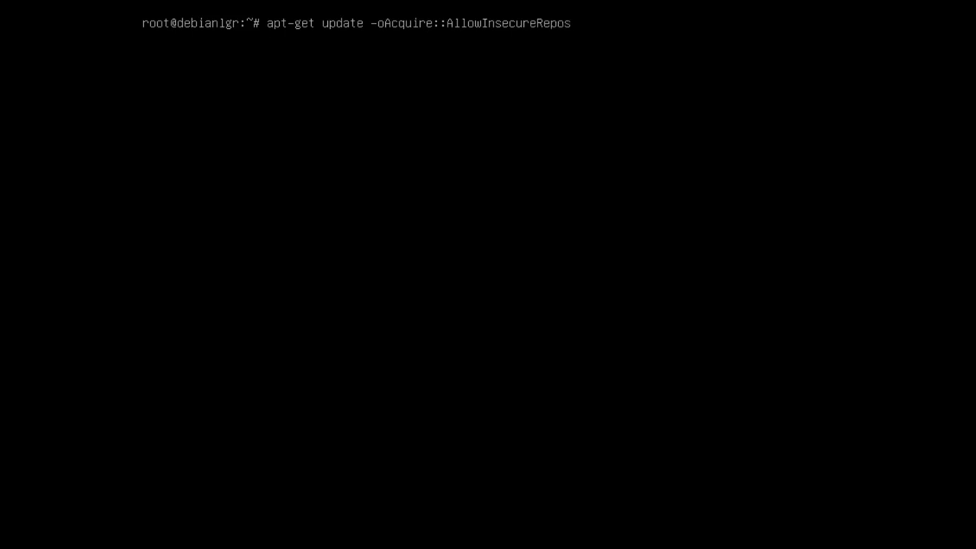
text(itories)
text(=true)
key(Return)
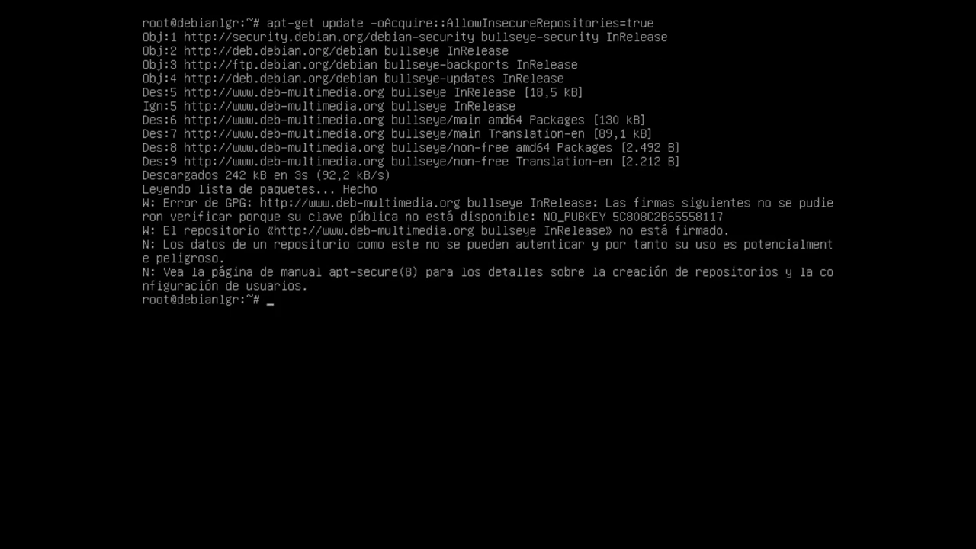
Install the deb-multimedia-keyring package with apt, agreeing to continue and to install it without verification.
text(apt install deb-me)
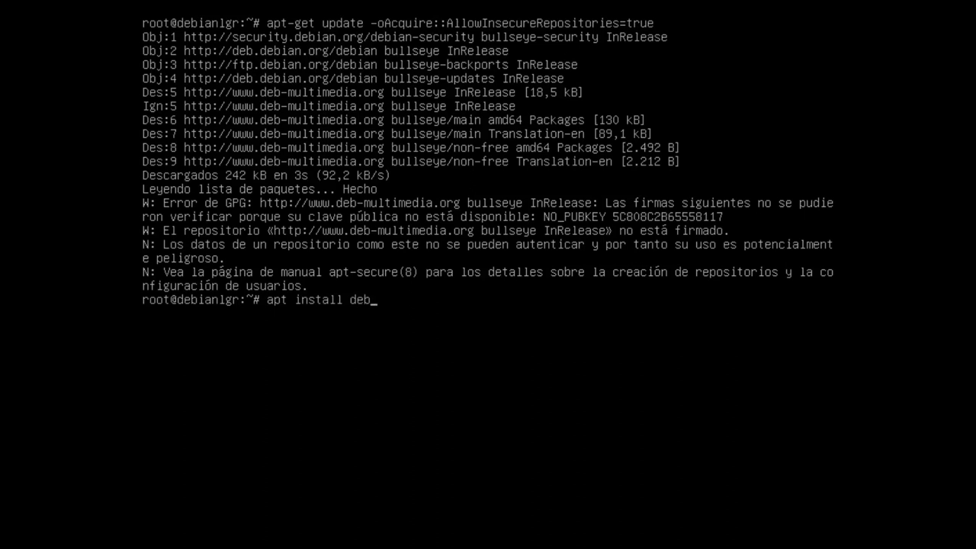
key(BackSpace)
key(BackSpace)
text(multimedia-)
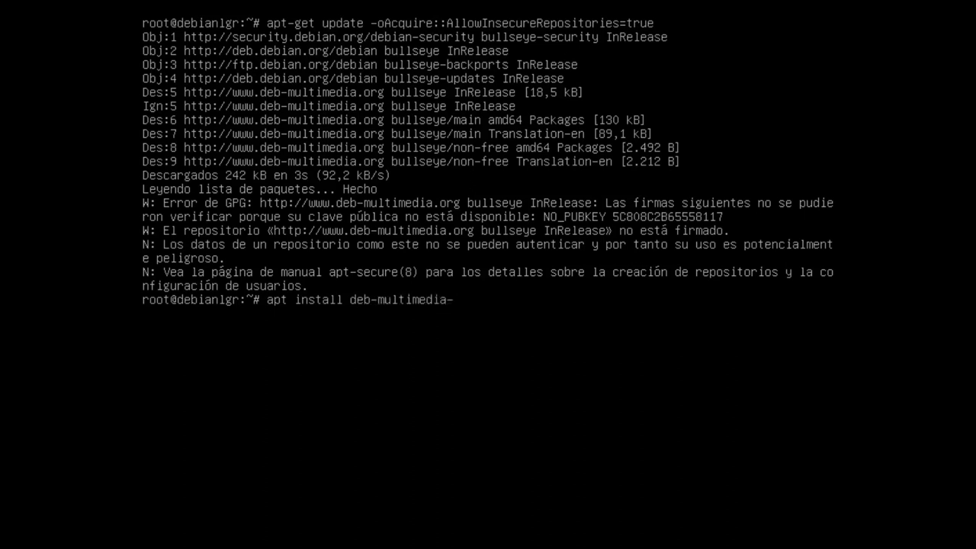
text(keyring)
key(Return)
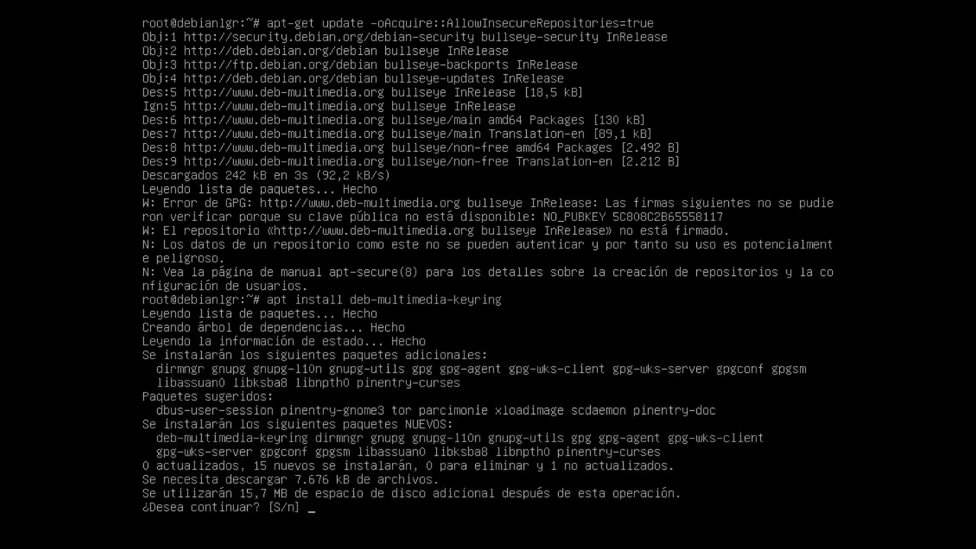
text(s)
key(Return)
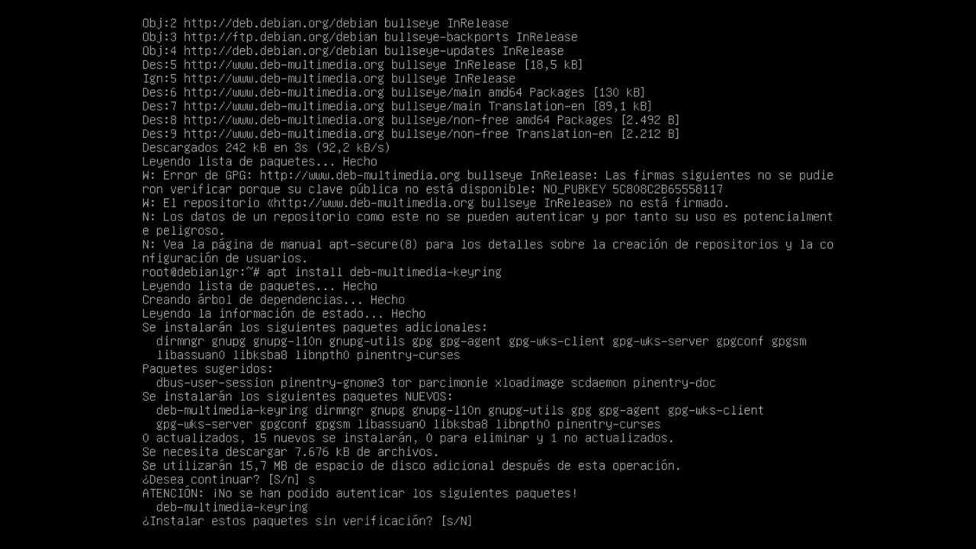
text(s)
key(Return)
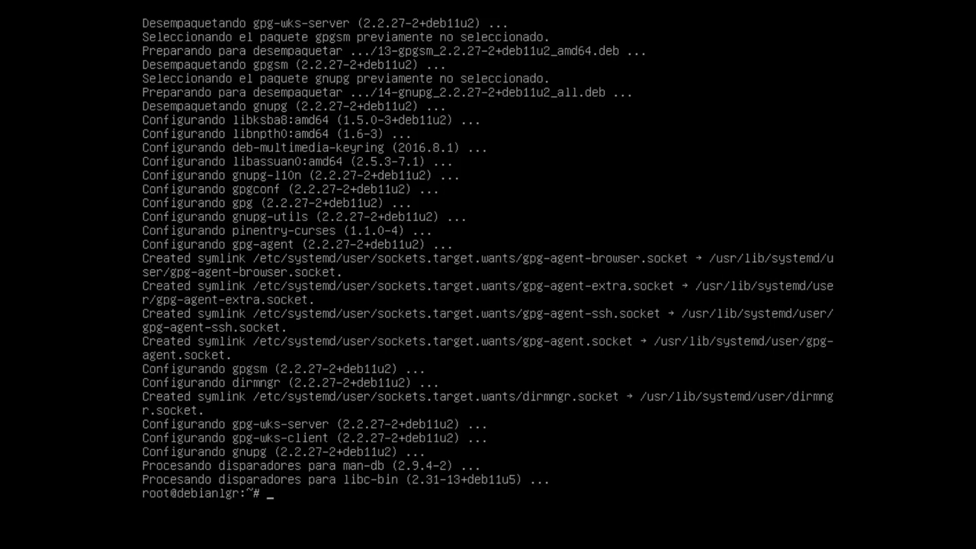
Refresh the package lists with apt update and upgrade the installed packages with apt upgrade, agreeing to continue.
text(apt update)
key(Return)
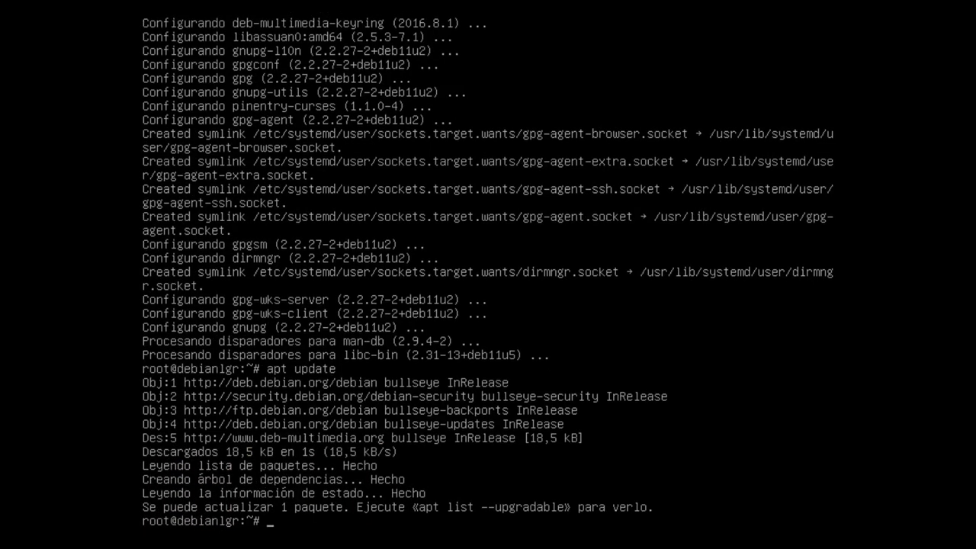
key(Up)
key(BackSpace)
key(BackSpace)
key(BackSpace)
key(BackSpace)
text(grade)
key(Return)
text(s)
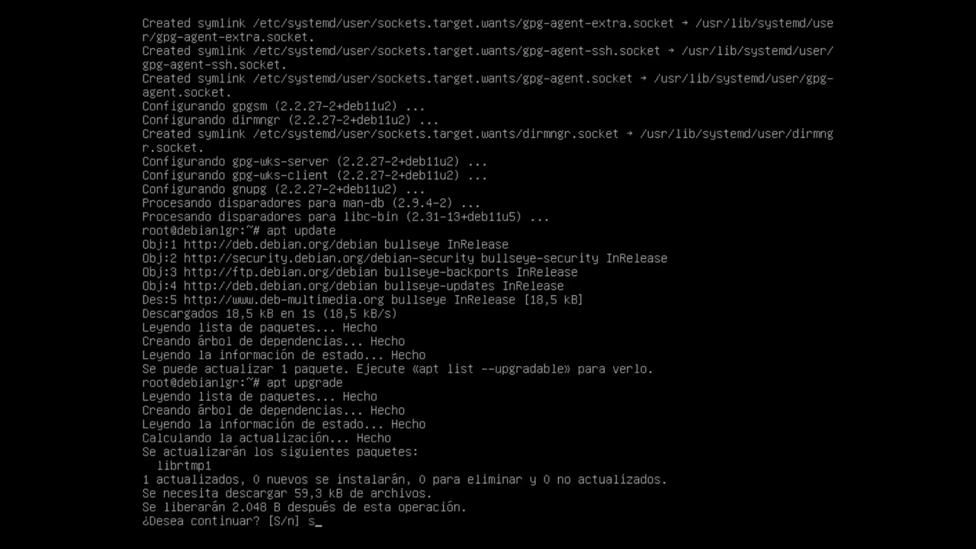
key(Return)
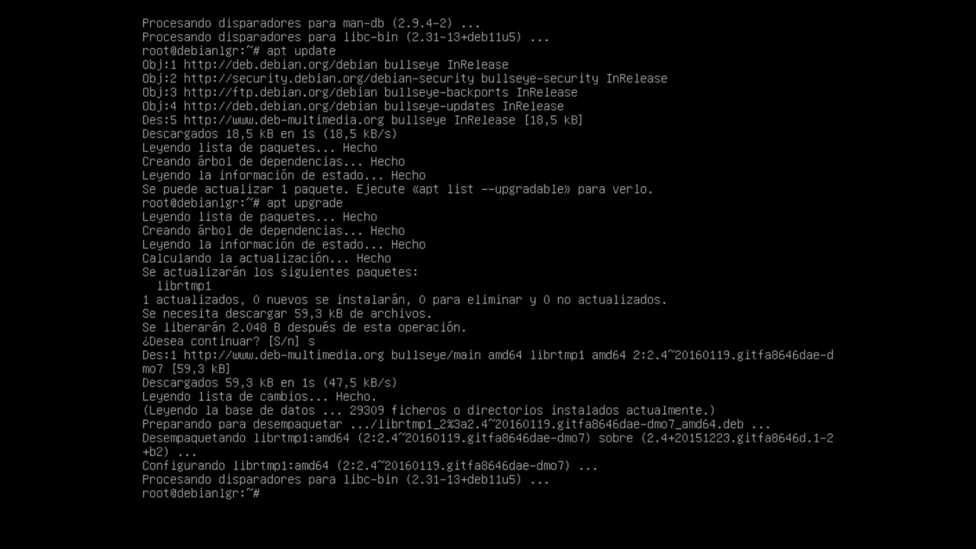
Clear the terminal and install the sudo package with apt.
text(clear)
key(Return)
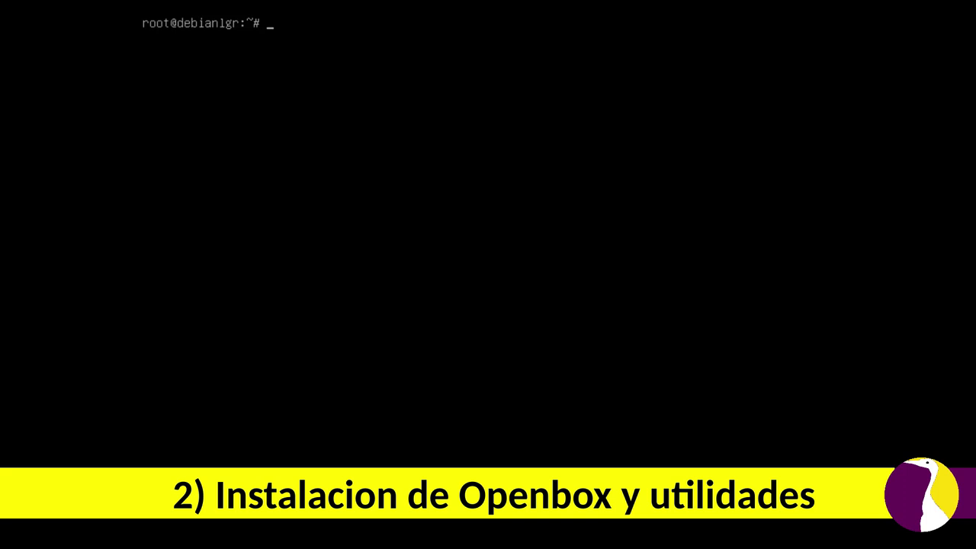
text(apt)
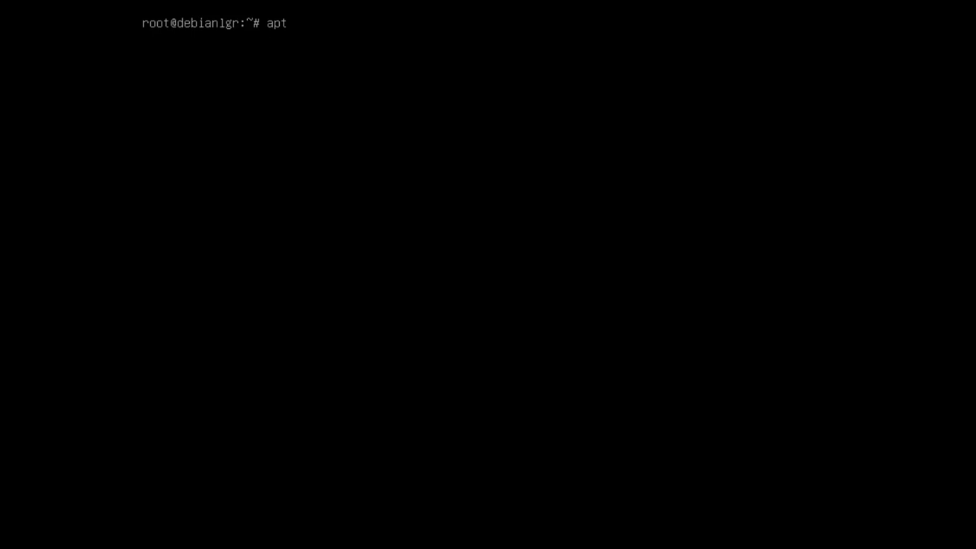
key(BackSpace)
key(BackSpace)
key(BackSpace)
key(BackSpace)
text(apt install sudo)
key(Return)
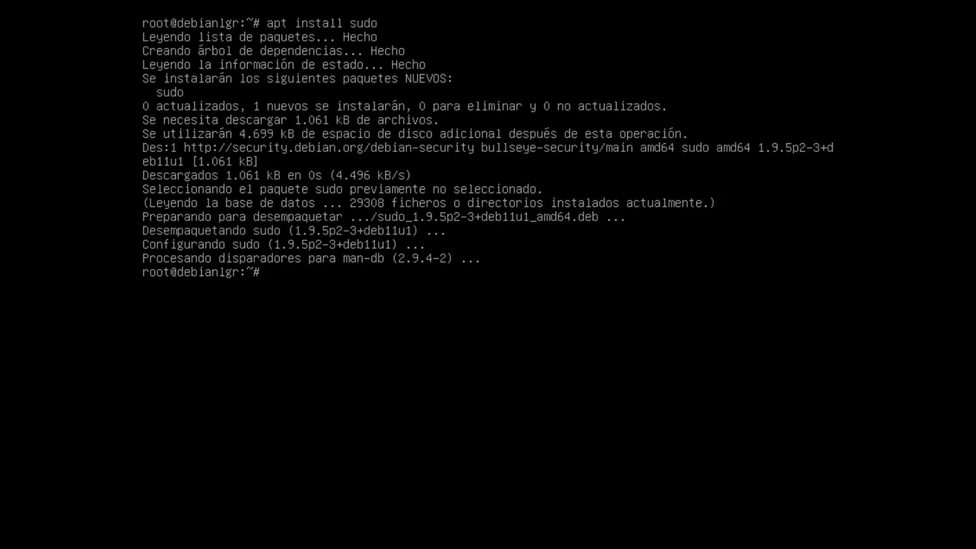
Open /etc/sudoers in nano and add the line "lgr ALL=(ALL:ALL) ALL" below the root entry, followed by a blank line.
text(nano /etc/sudoers)
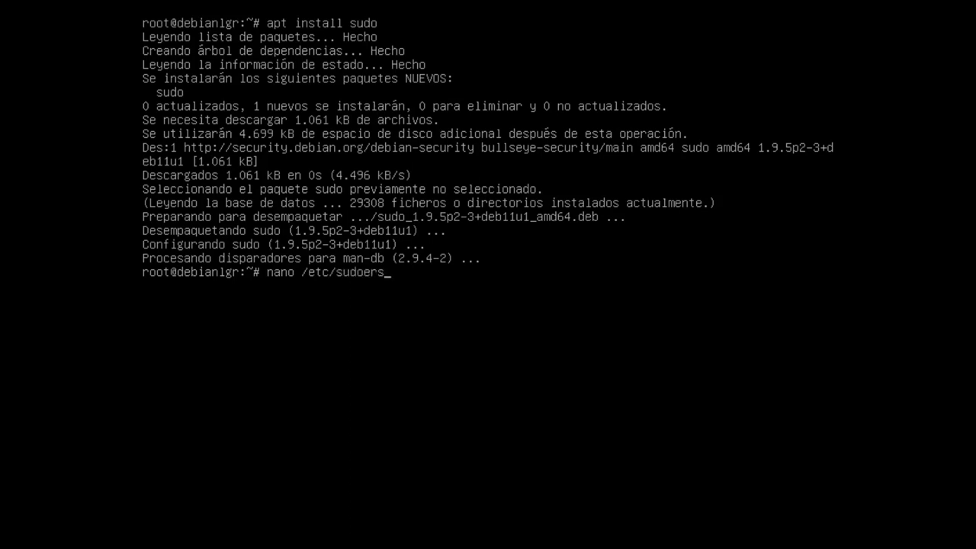
key(Return)
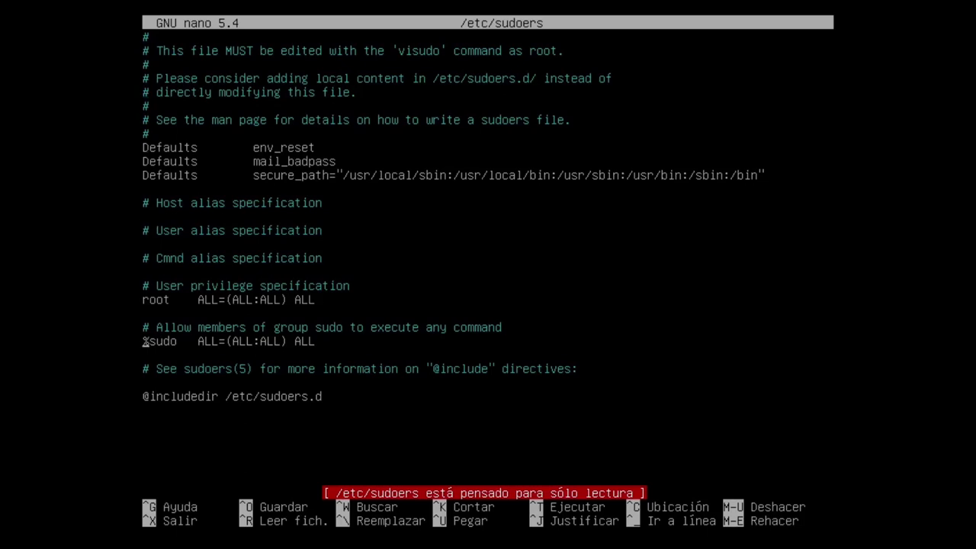
text(lgr     )
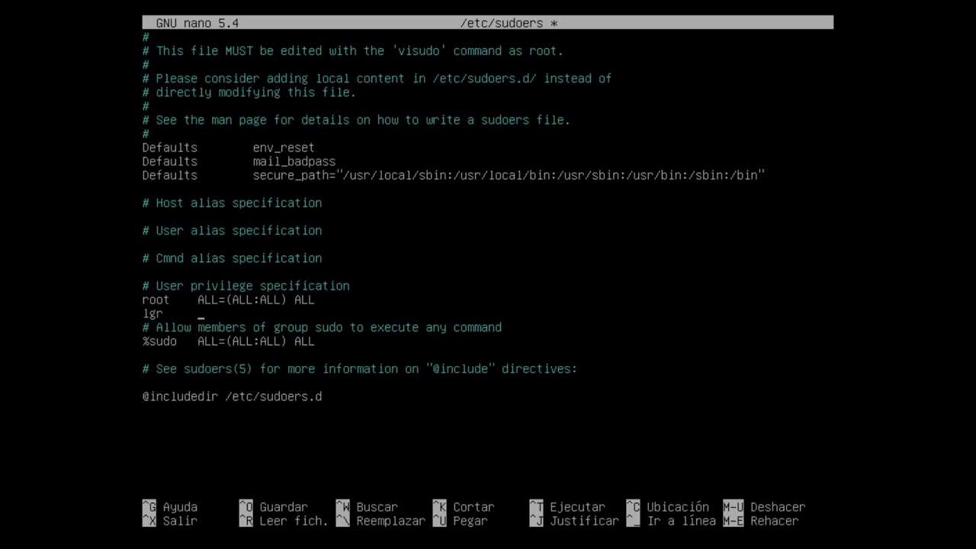
text(ALL=(ALL:ALL) ALL)
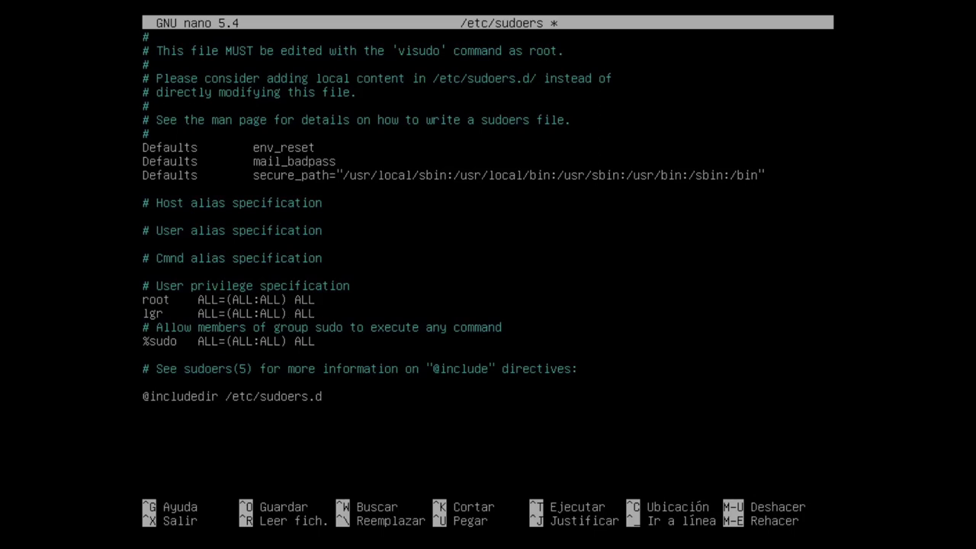
key(Return)
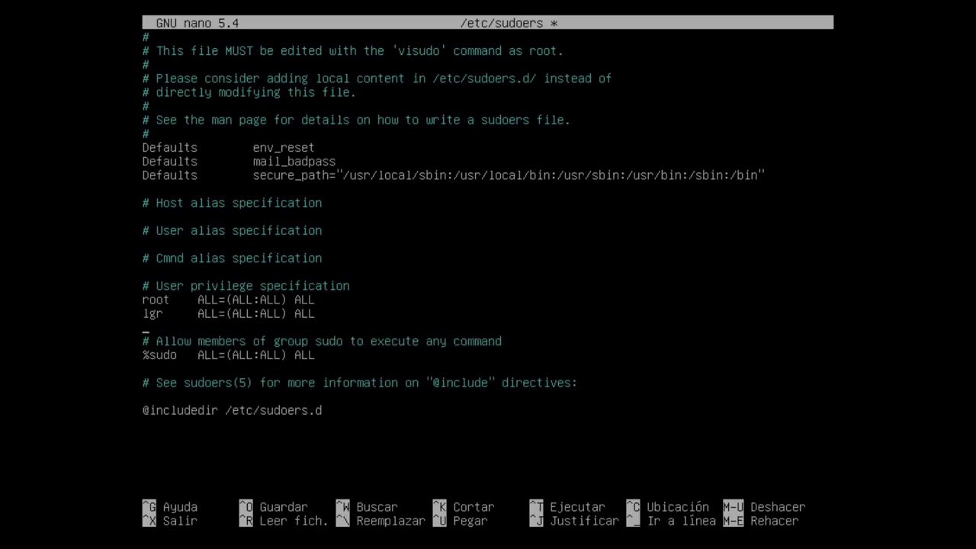
Save /etc/sudoers under the same name and exit nano.
key(ctrl+o)
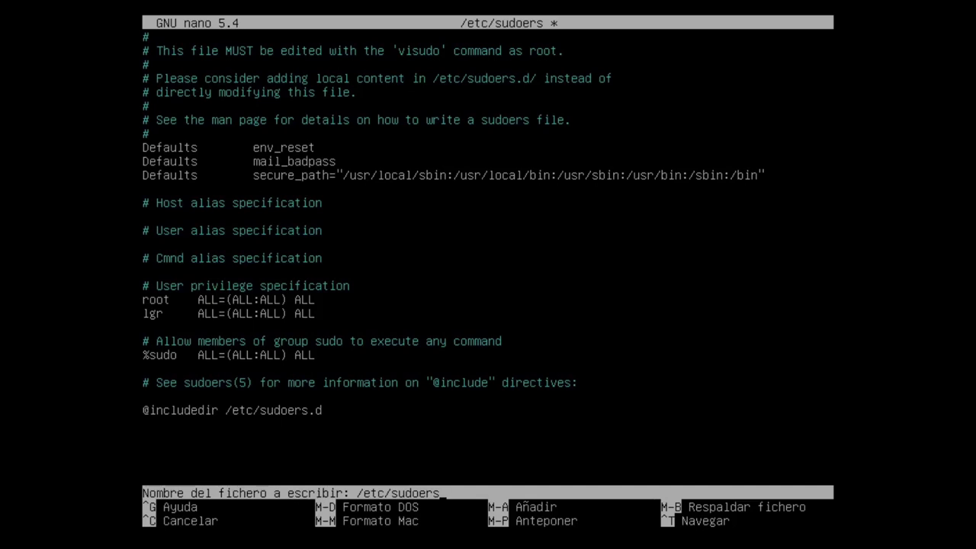
key(Return)
key(ctrl+x)
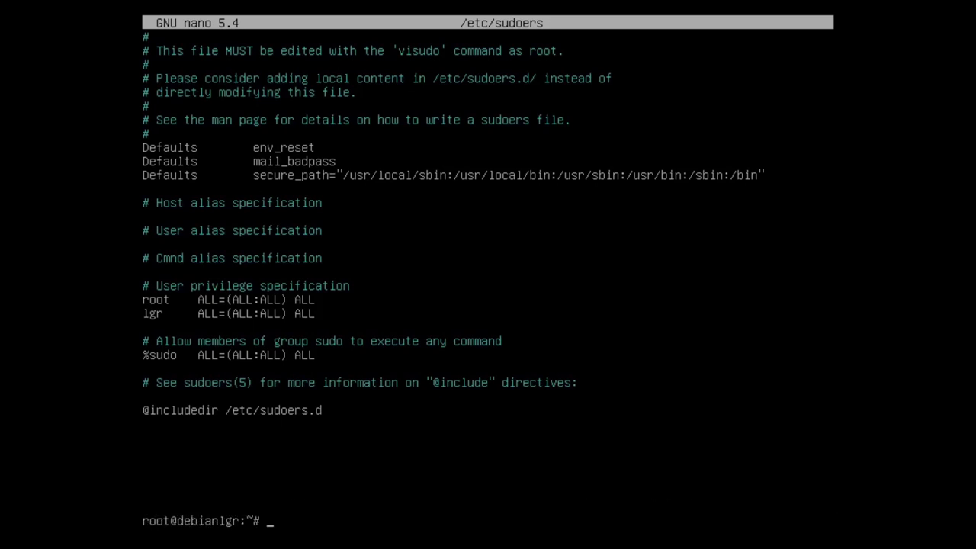
Leave the root session and clear the terminal of the regular user.
text(exit)
key(Return)
text(clear)
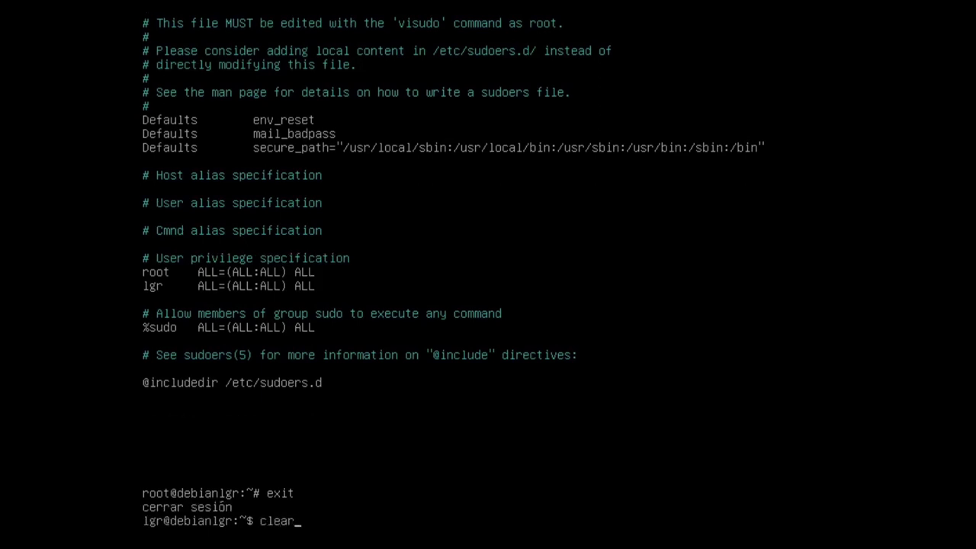
key(Return)
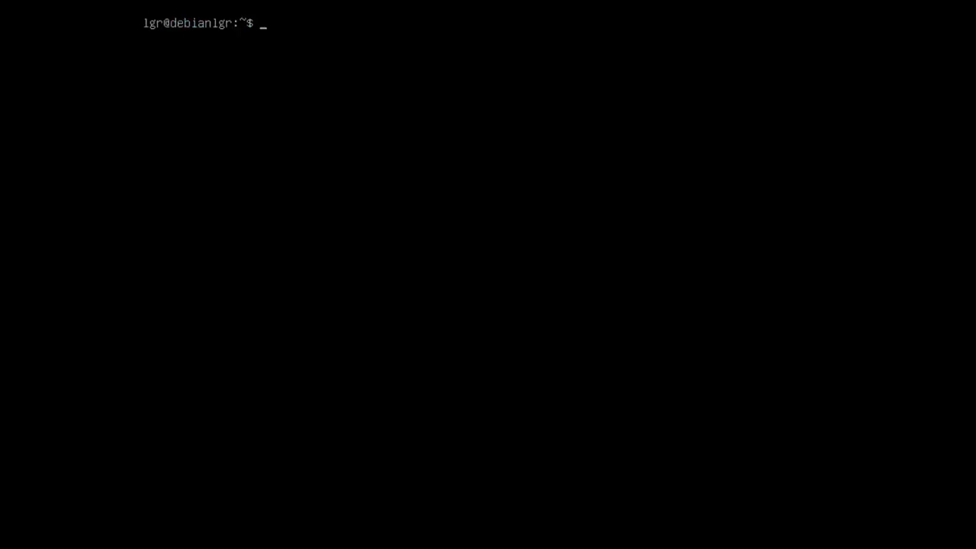
Begin a sudo apt install command with the packages openbox, obconf, openbox-menu, lightdm, tint2 and xfce4-terminal.
text(sudo apt install)
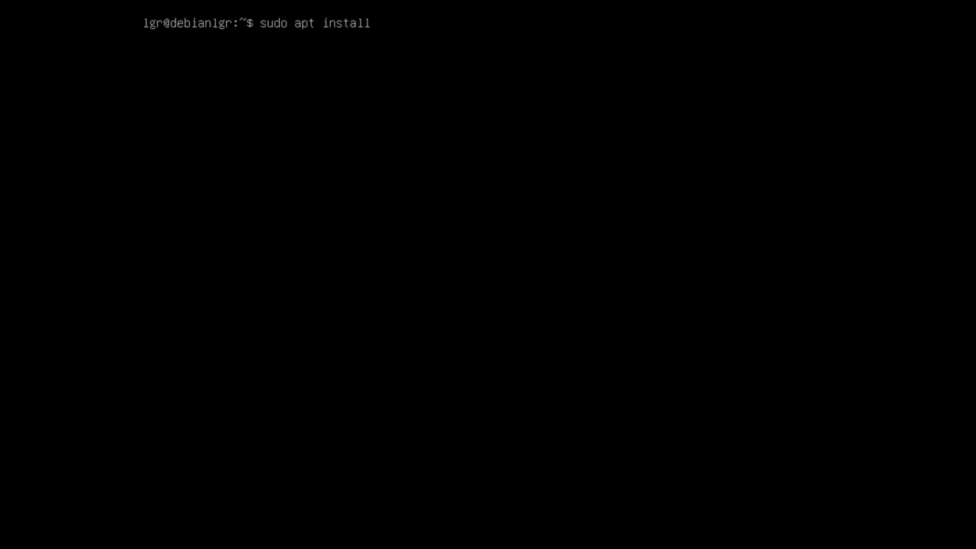
text(openbox obconf)
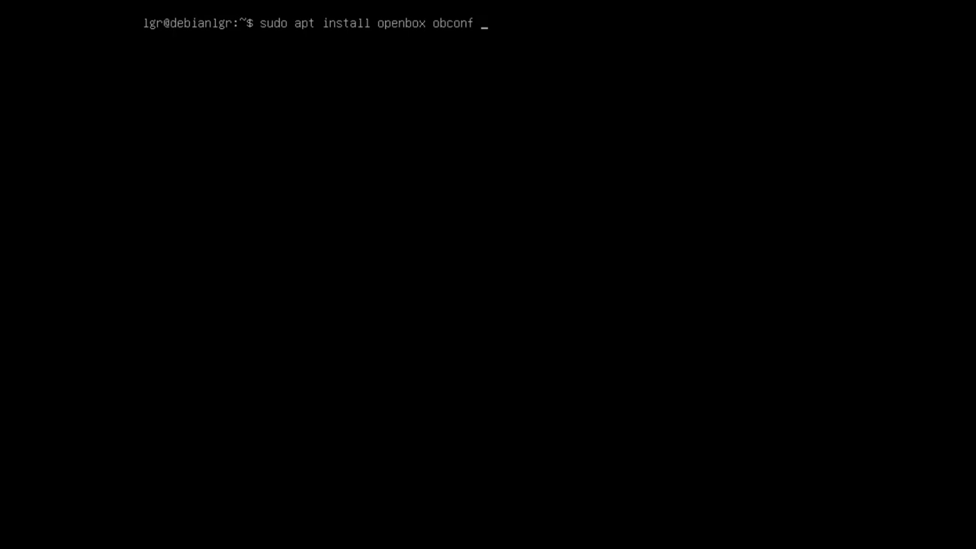
text( openbox)
text(-menu light)
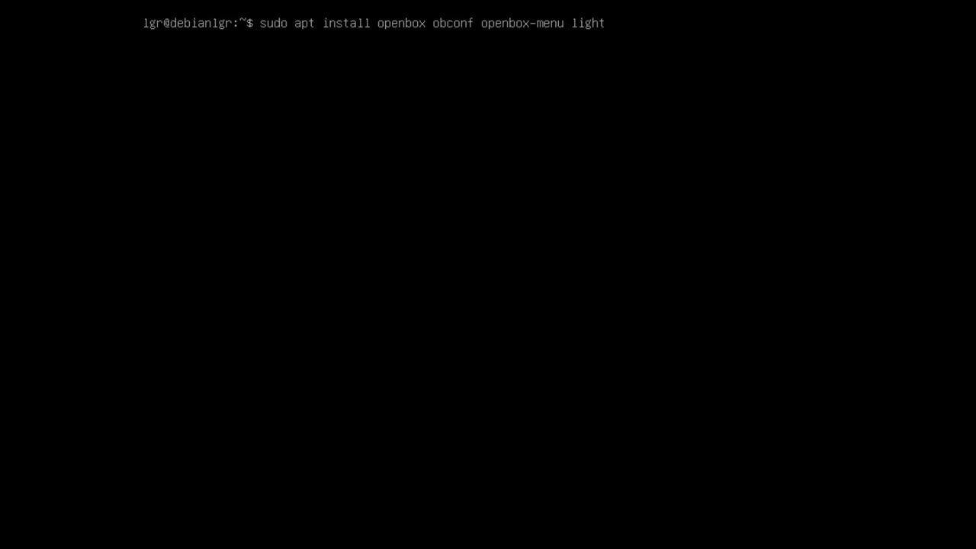
text(dm)
text(tint2)
text(xfce4-terminal)
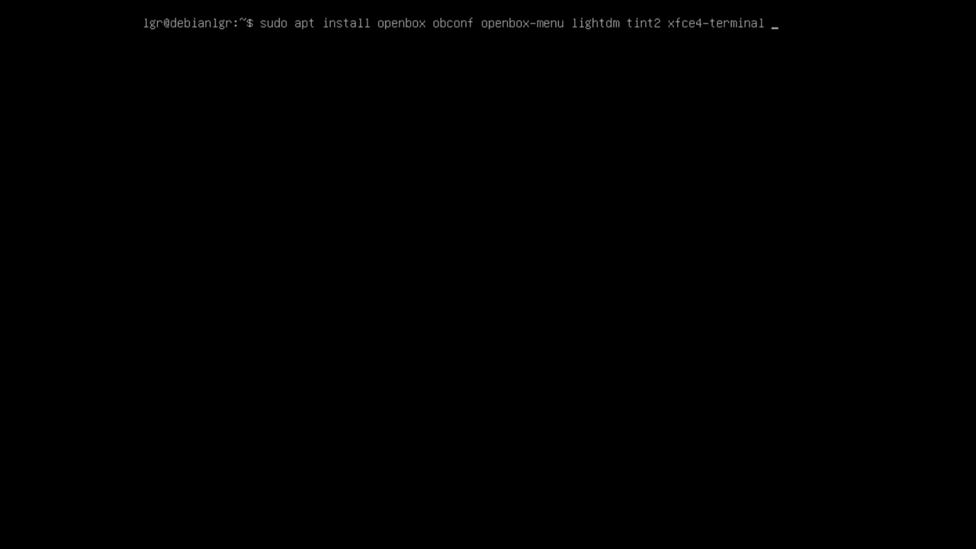
Add thunar, nitrogen, x11-xserver-utils, geany, firefox-esr, arandr and synaptic to the install command.
text(thunar nitrogen)
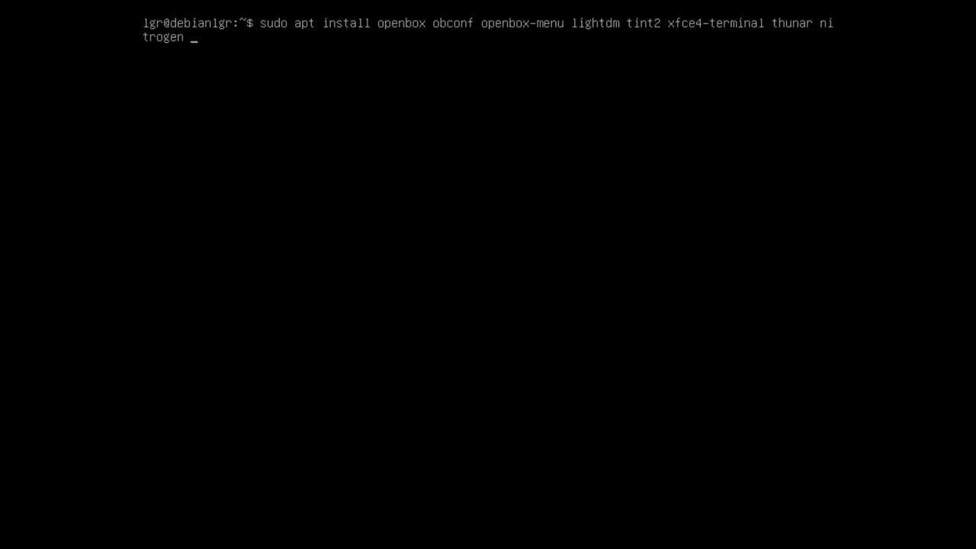
text( x11-xserver-utils)
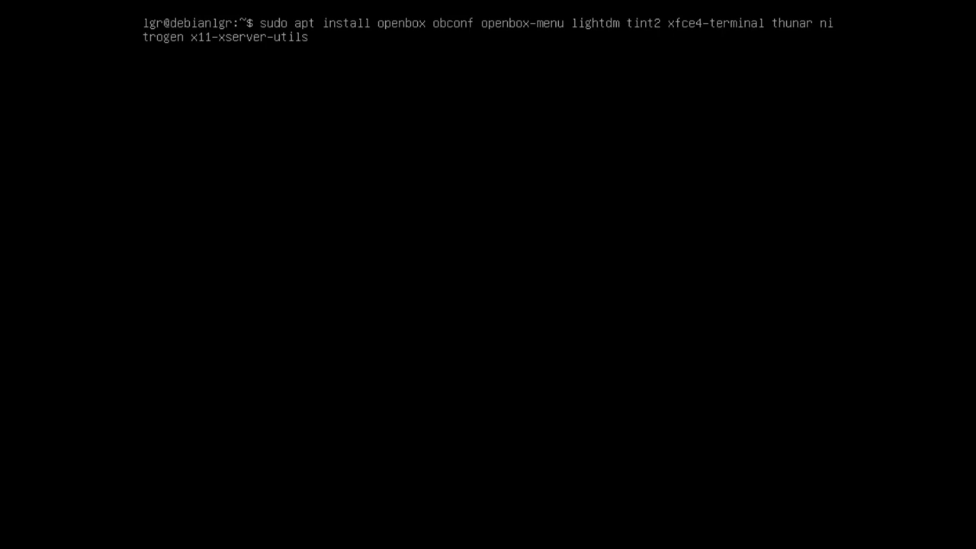
text(geany firefox)
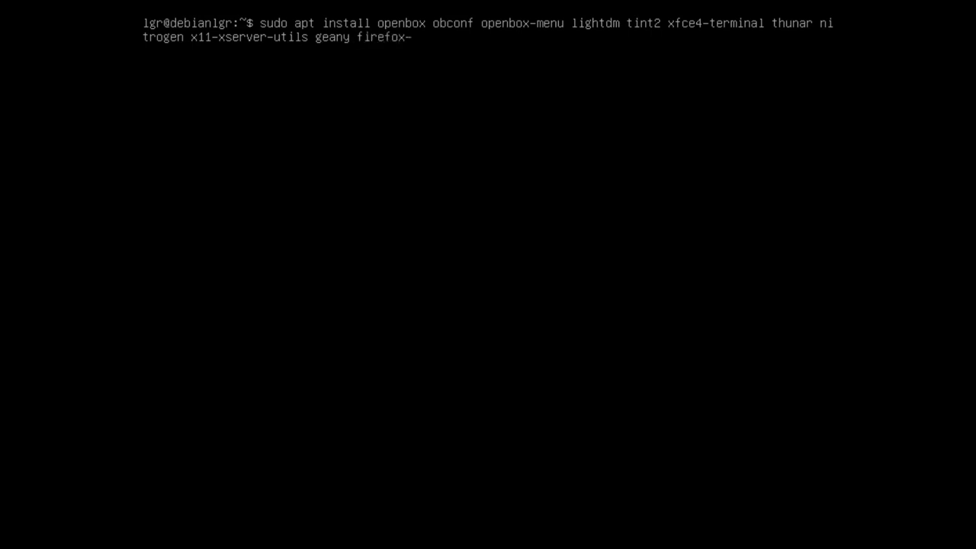
text(-esr)
text(arandr synaptic)
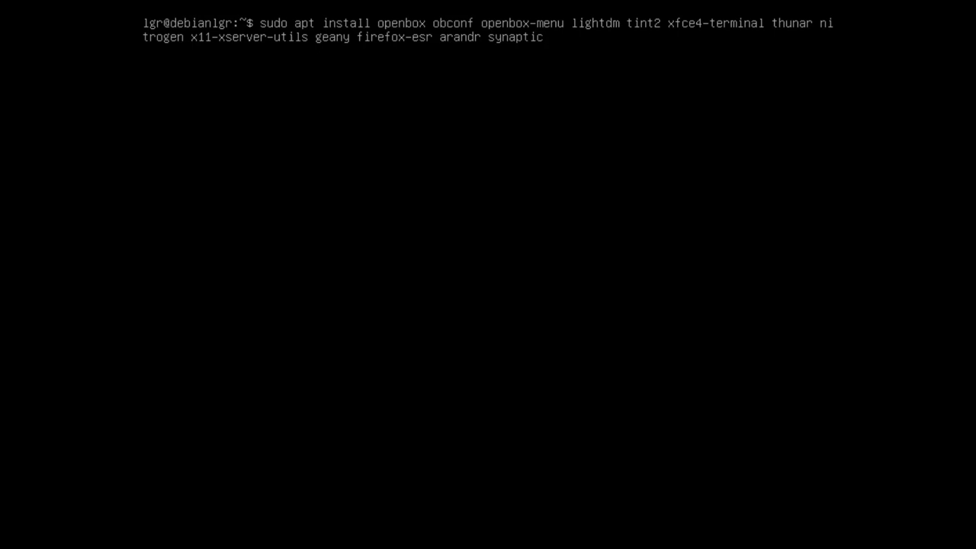
Extend the install command with pnmixer, pulseaudio, gsimplecal, xfce4-notifyd and xfce4-power-manager.
text(pnmixer pulseaudio )
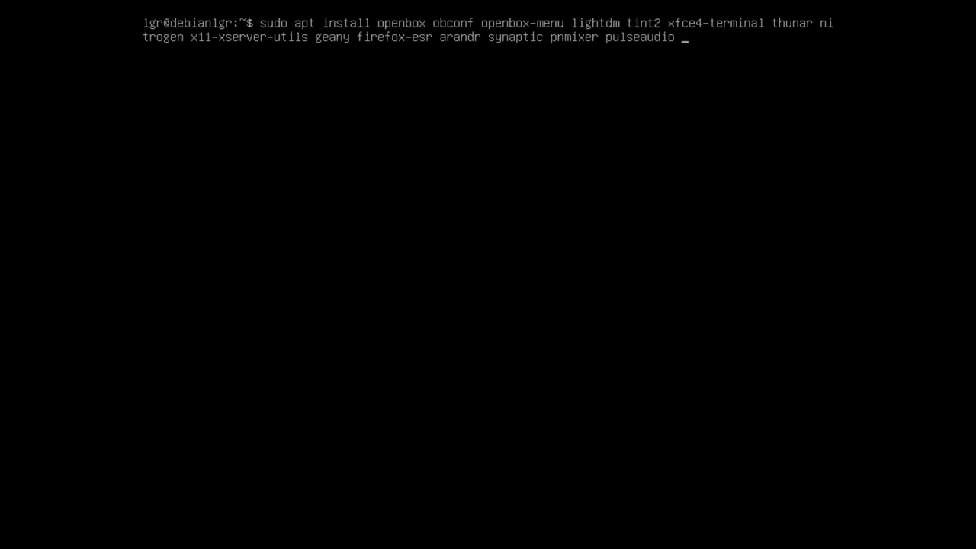
text(gsimple)
text(cal)
text(xfc)
text(e4-)
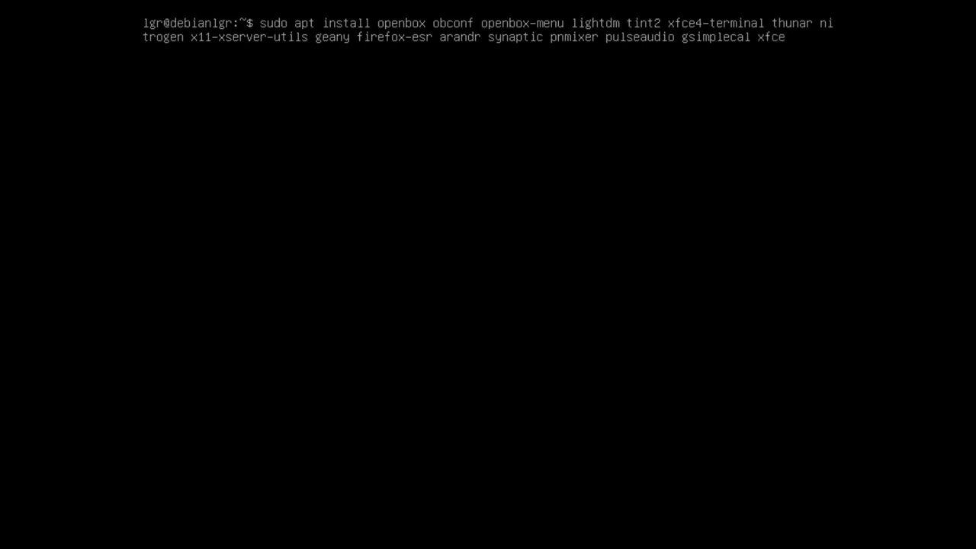
text(notifyd)
text(xfce4-)
key(BackSpace)
text(4-)
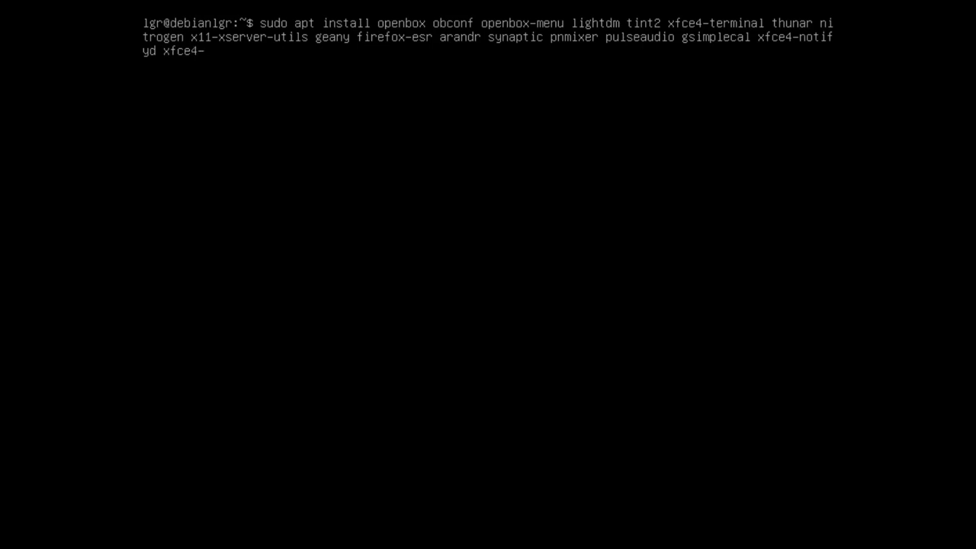
text(power-manager)
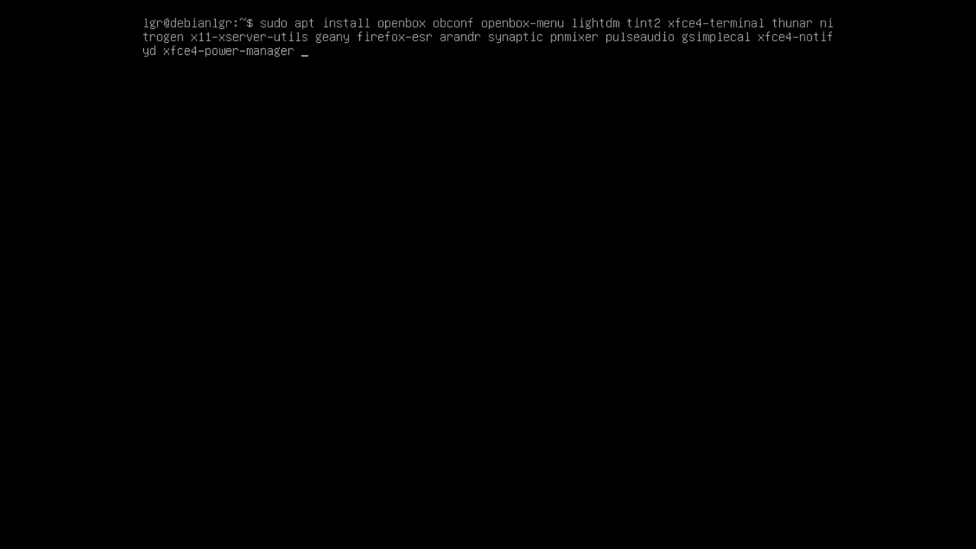
Append picom, lxpolkit, network-manager-gnome, galculator, ristretto, htop and neofetch to the install command.
text(picom)
text(polkit)
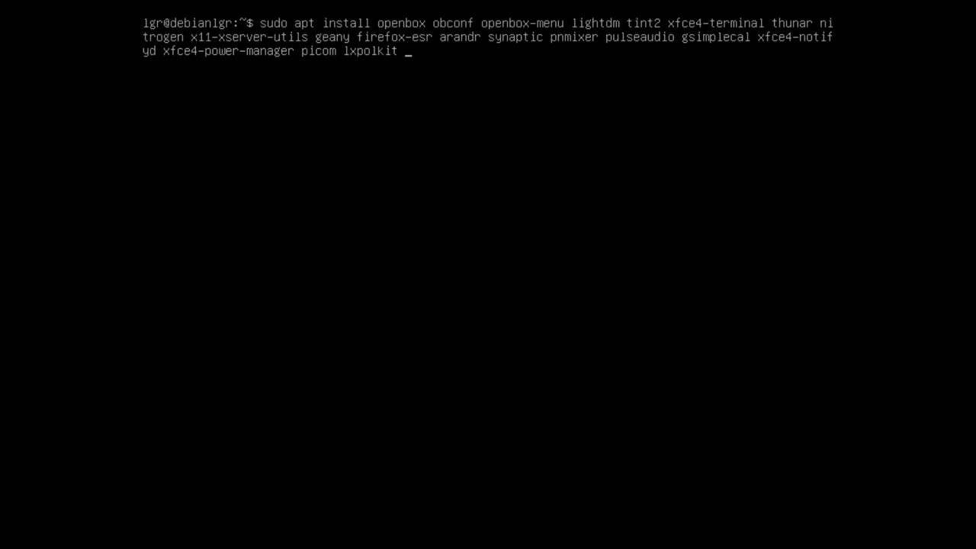
text(network-manager)
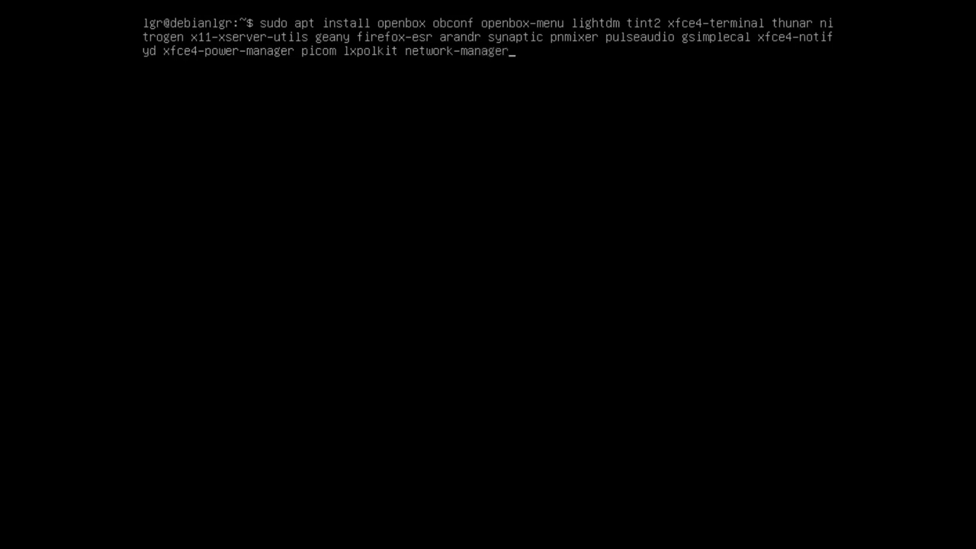
text(-gnome)
text(galculator)
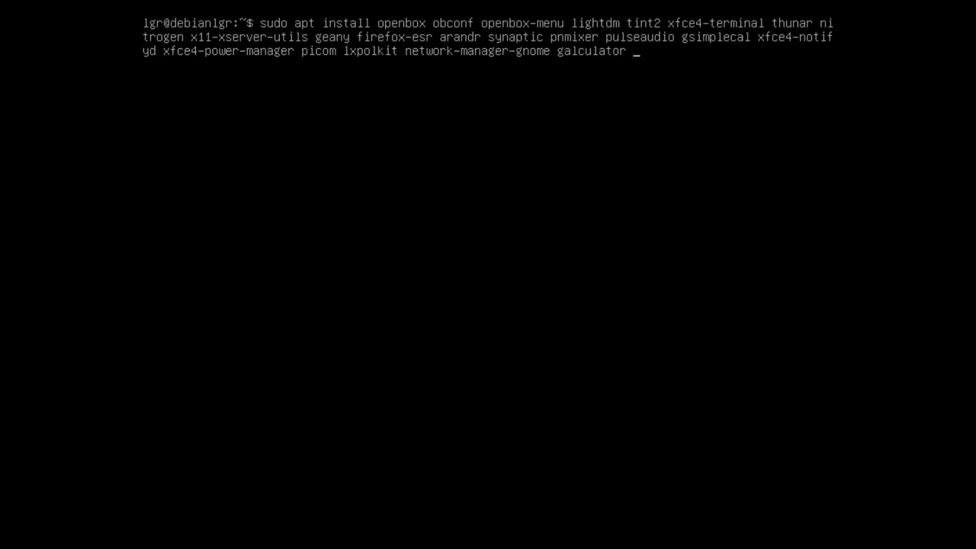
text(ristretto)
text(htop )
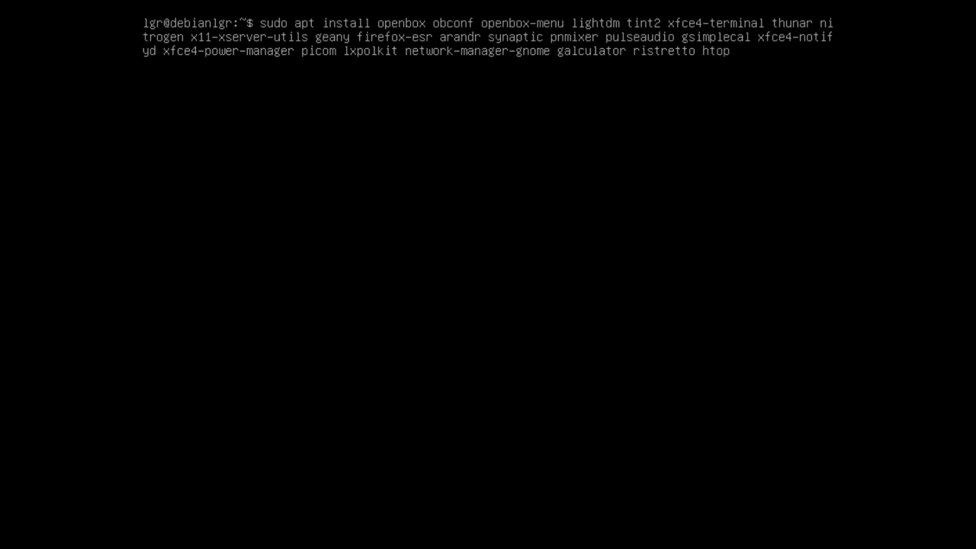
text(neofetch)
Add the atril and firmware-linux packages to the install command.
text(atril f)
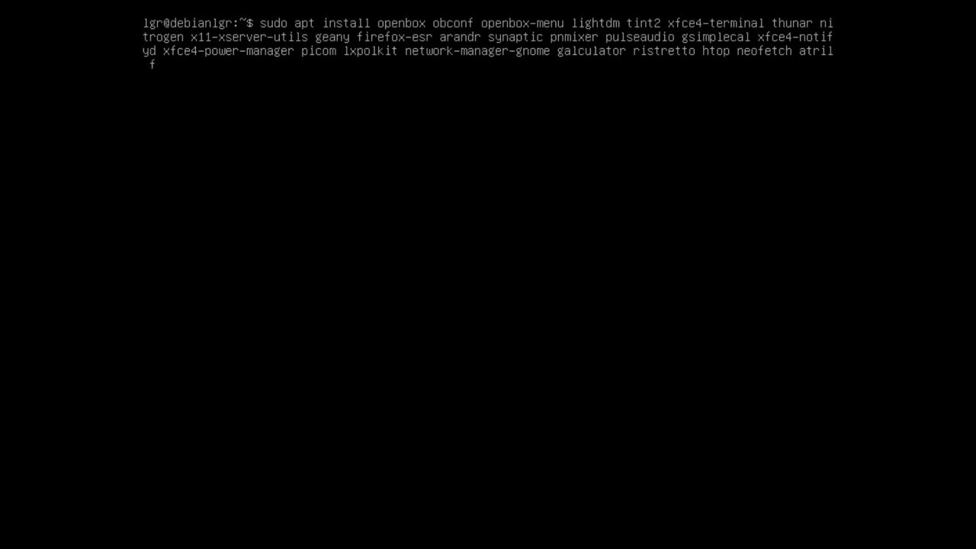
text(irm)
key(BackSpace)
key(BackSpace)
key(BackSpace)
key(BackSpace)
key(BackSpace)
key(BackSpace)
text(l firmware-linux)
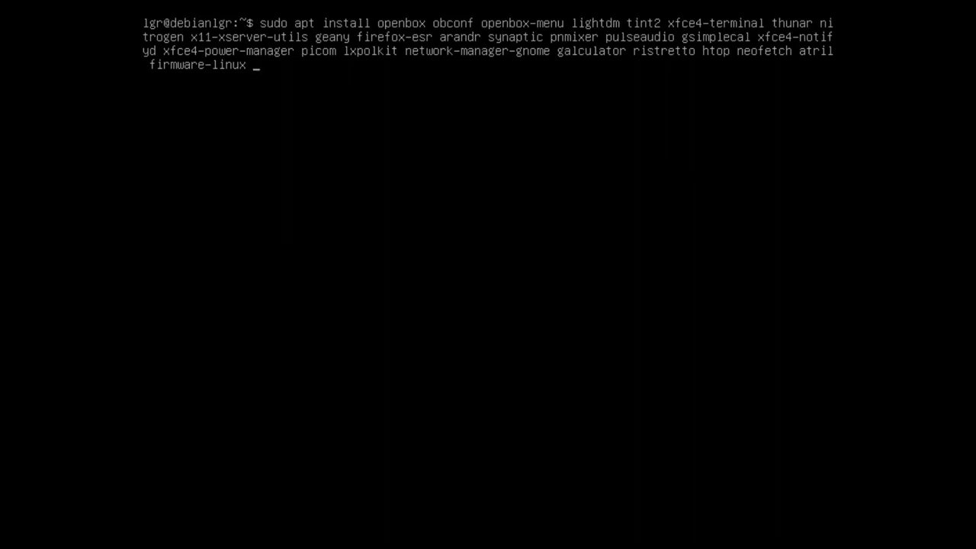
Append the archive packages file-roller, p7zip-full and p7zip-rar to the install command.
text(xarchiver)
key(ctrl+w)
text(file-roller)
text(p7ziop)
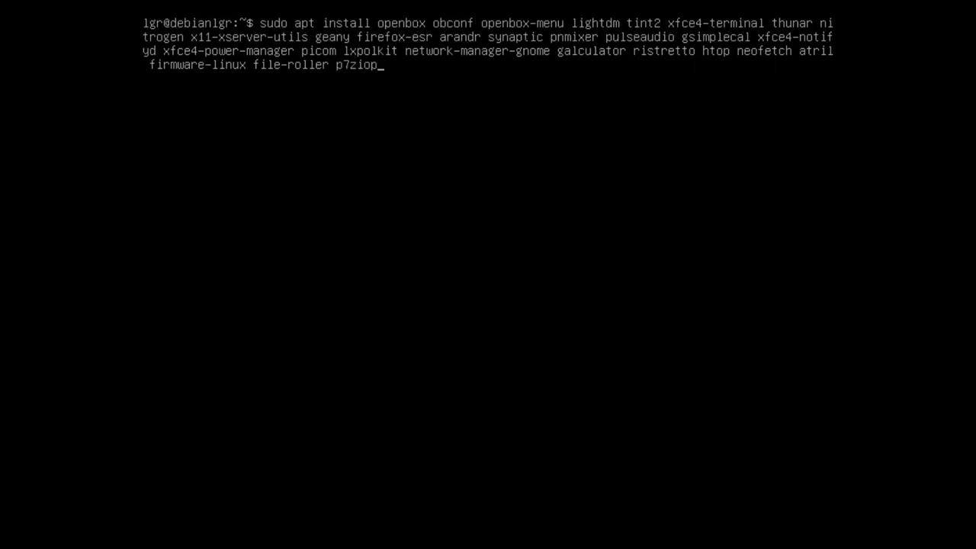
key(BackSpace)
key(BackSpace)
text(p-full p7zip-rar)
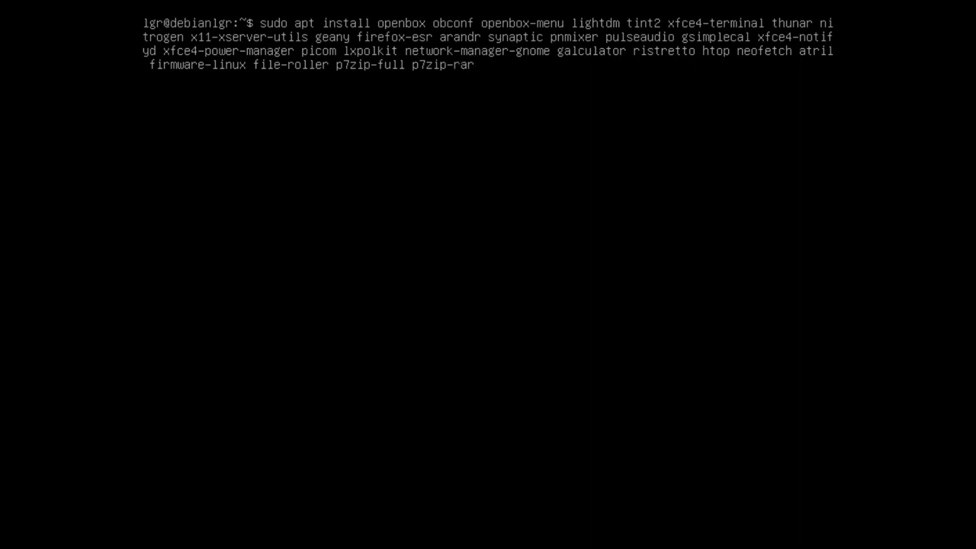
Append rar, unrar, unzip, unace, bzip2, thunar-archive-plugin and lxappearance to the install command.
text( rar unrar unzip)
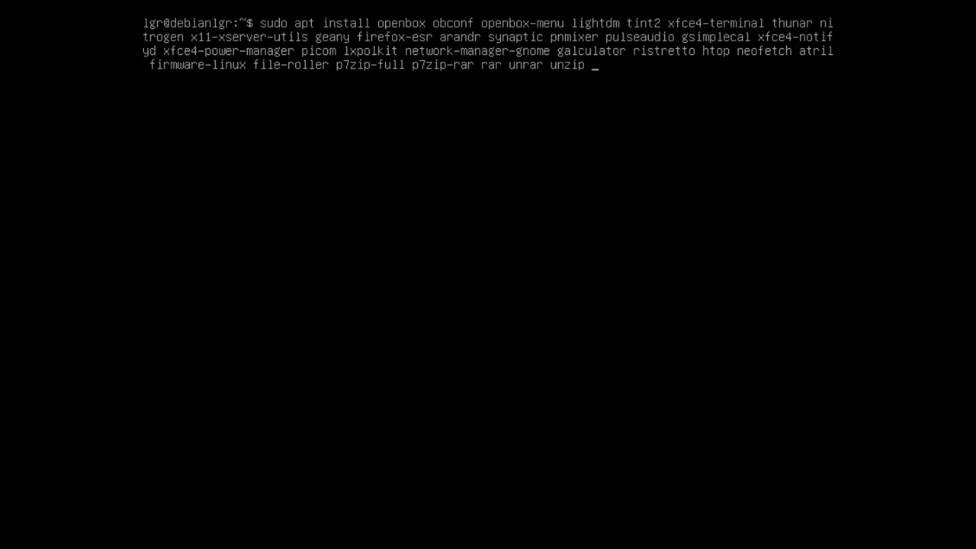
text( unace bzip2)
text(thunar)
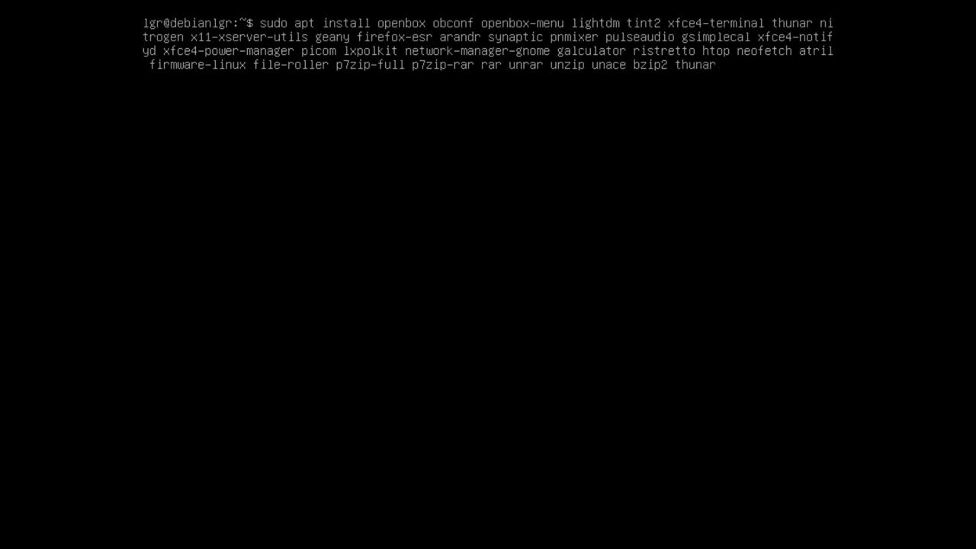
text(-archive-plugin)
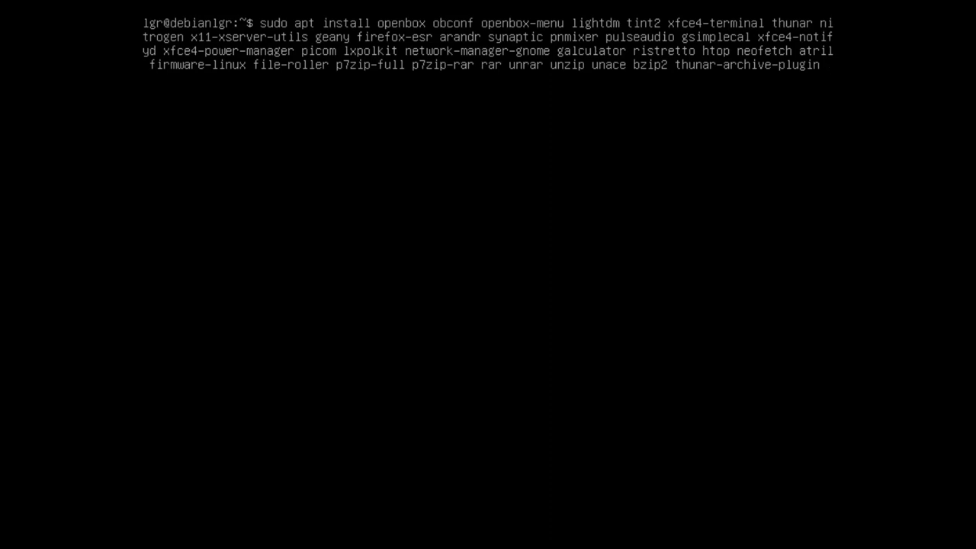
text(lxappearance)
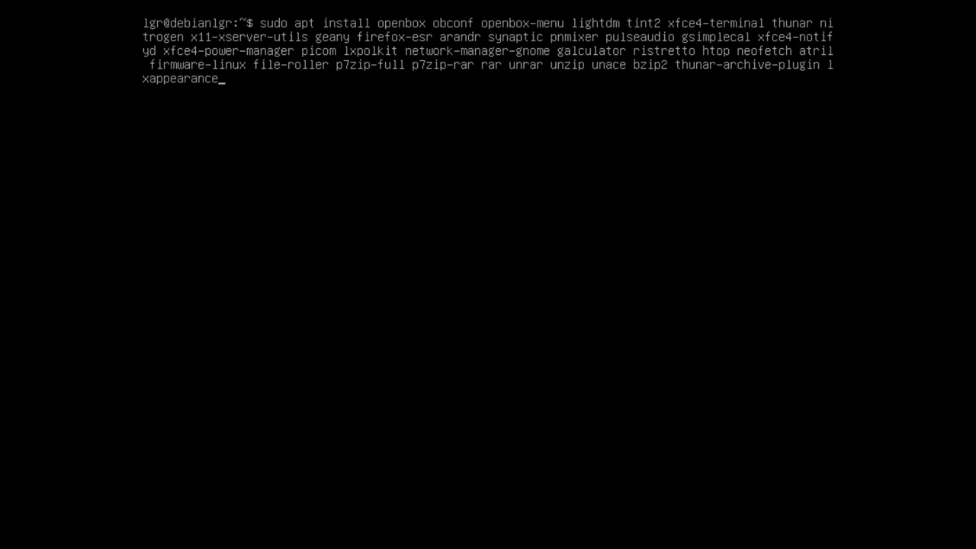
Run the package installation, authorising it with the account password and accepting the download, and clear the terminal once it finishes.
key(Return)
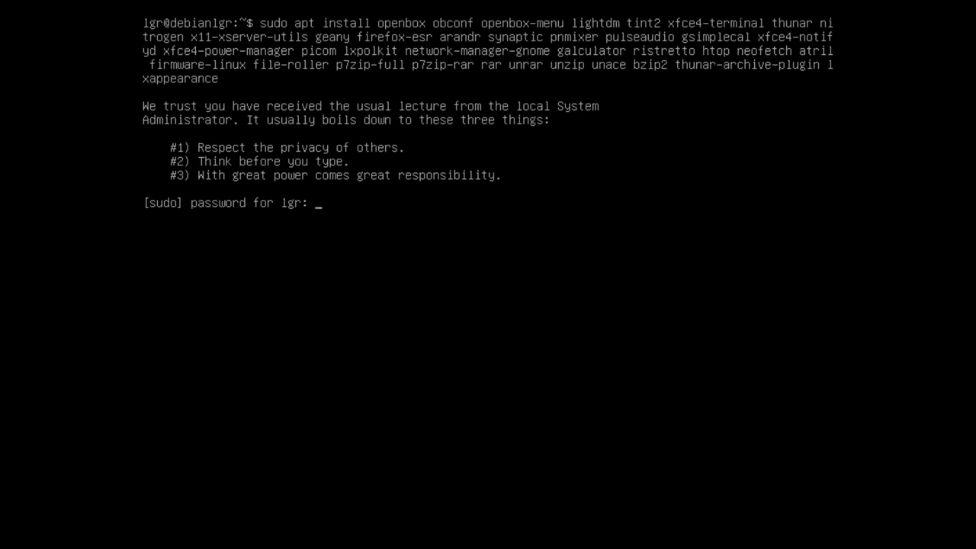
key(Return)
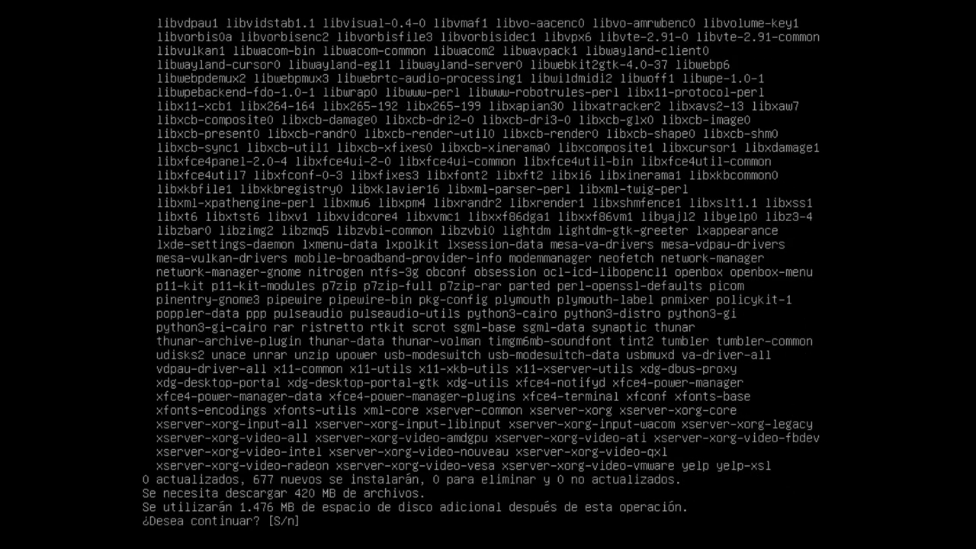
text(s)
key(Return)
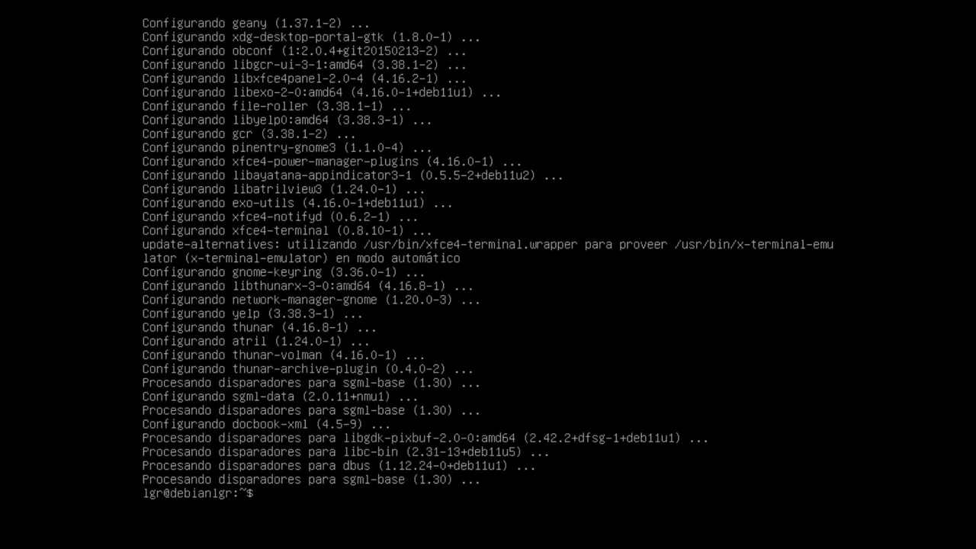
text(clear)
key(Return)
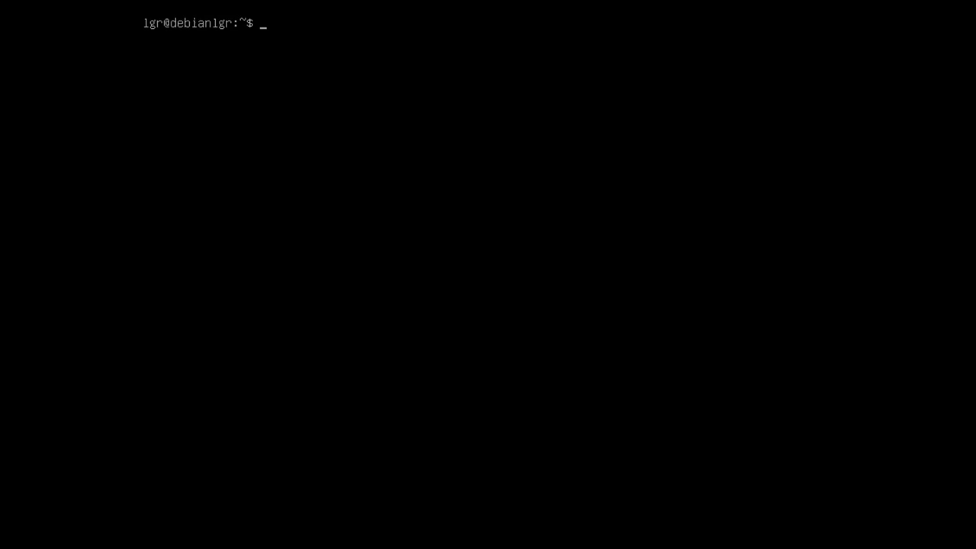
text(sudo)
key(BackSpace)
key(BackSpace)
key(BackSpace)
key(BackSpace)
key(BackSpace)
text(l)
key(BackSpace)
text(sud)
key(BackSpace)
key(BackSpace)
key(BackSpace)
Shut the system down with sudo shutdown -h now and start the Debian_Openbox virtual machine again from VirtualBox.
text(sudo shutdown -h)
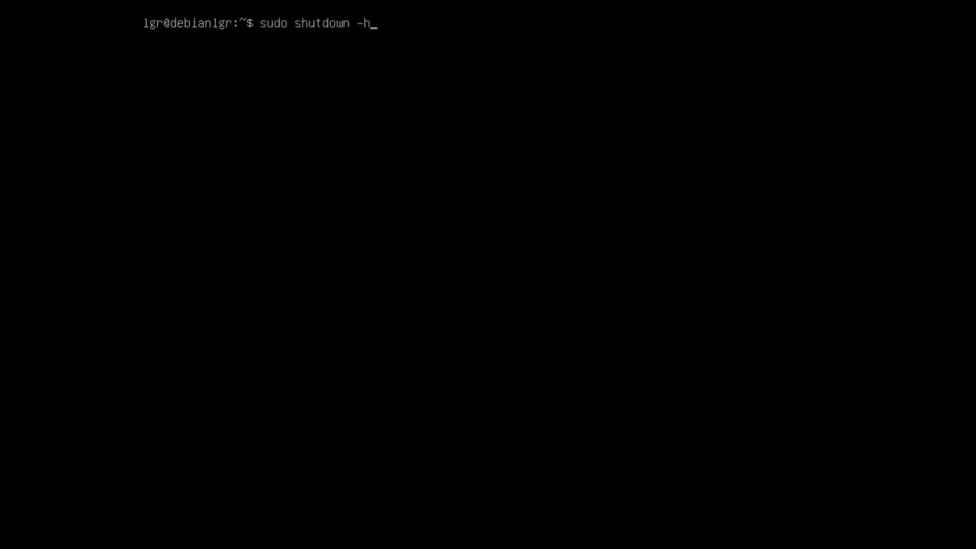
text( now)
key(Return)
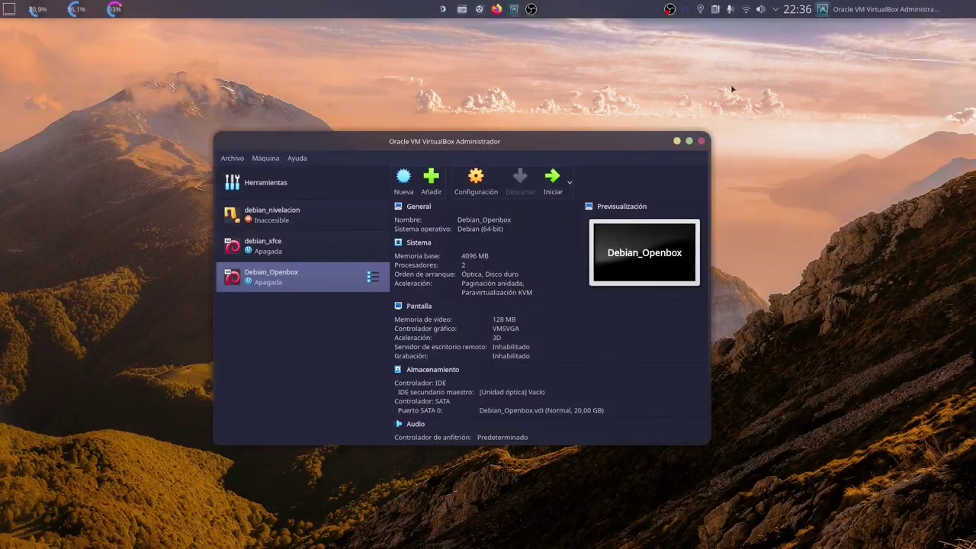
click(553, 178)
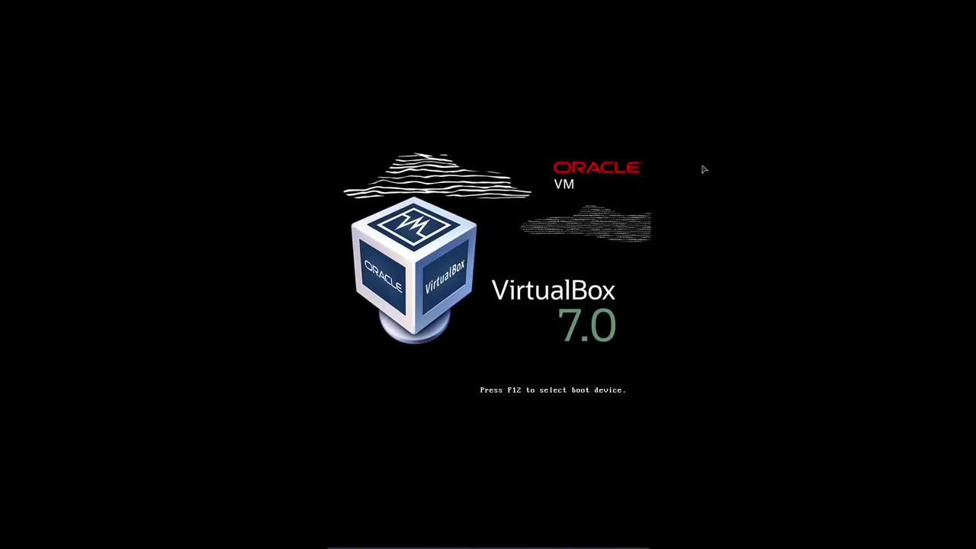
key(Return)
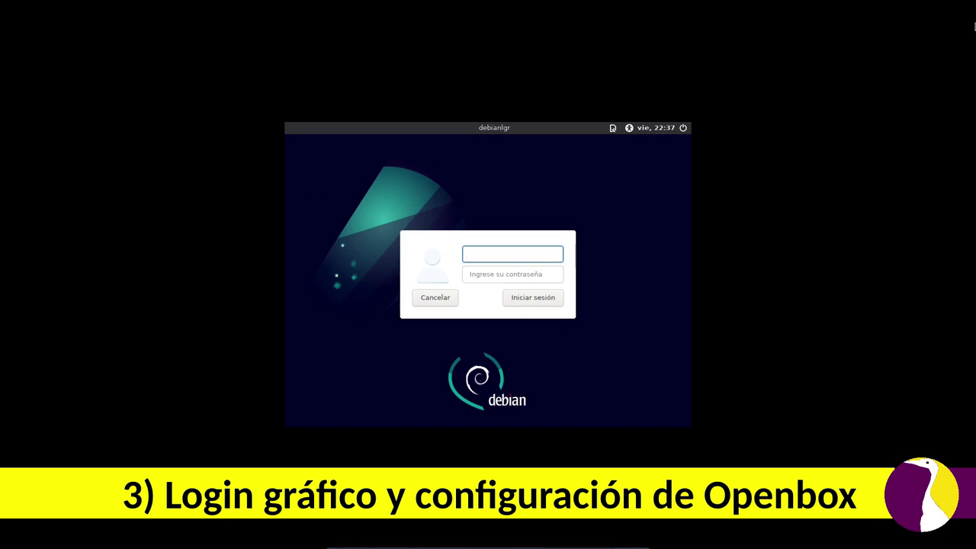
Log in at the graphical greeter with the username and account password, choosing the Openbox session.
text(lgr)
key(Tab)
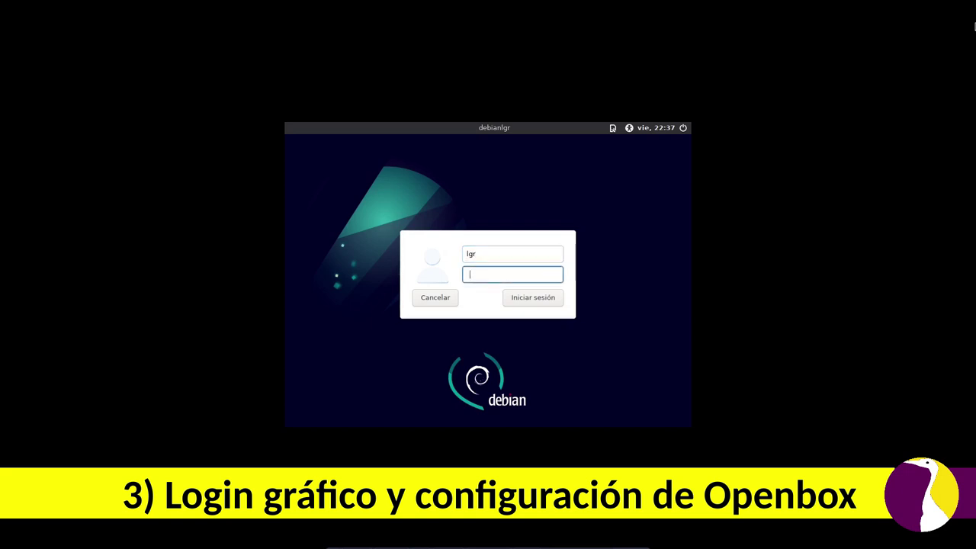
text(****)
click(613, 128)
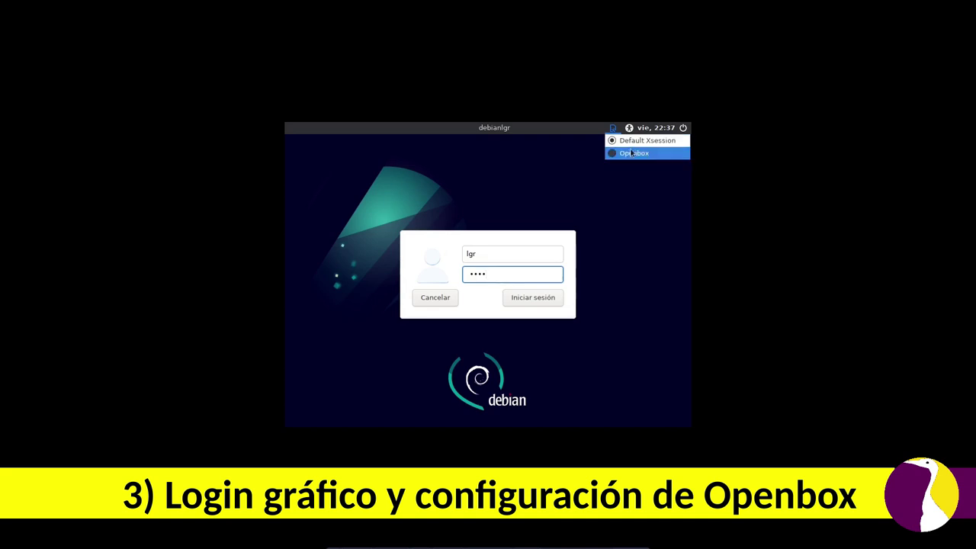
click(622, 154)
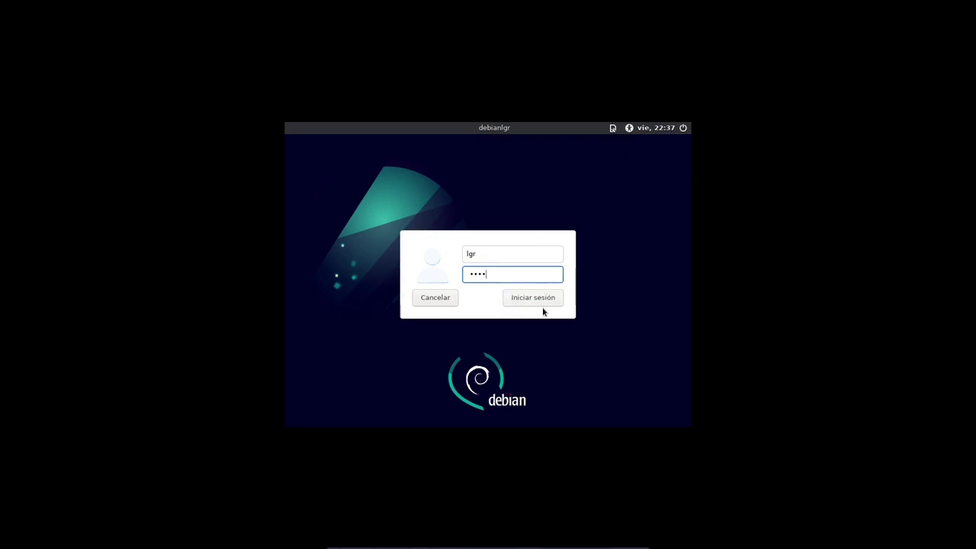
click(545, 302)
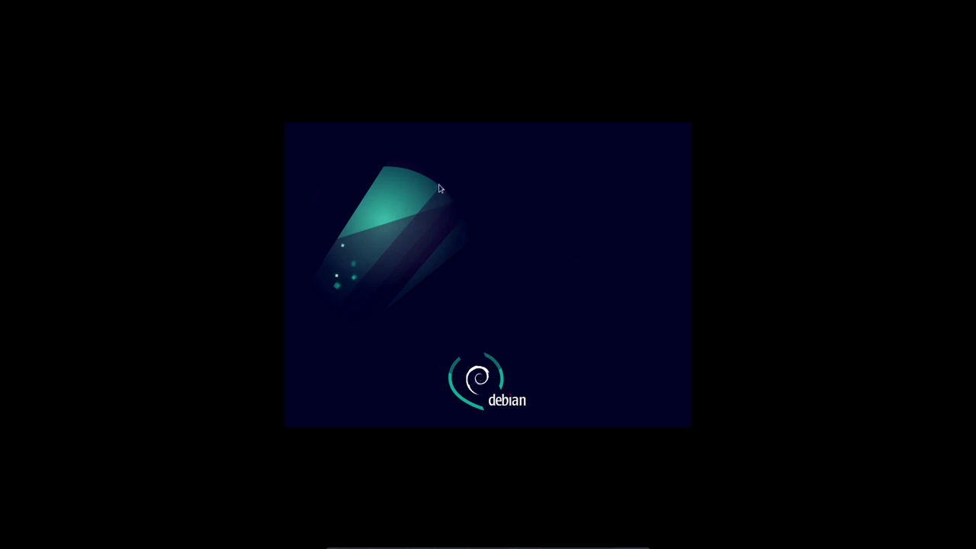
right_click(387, 188)
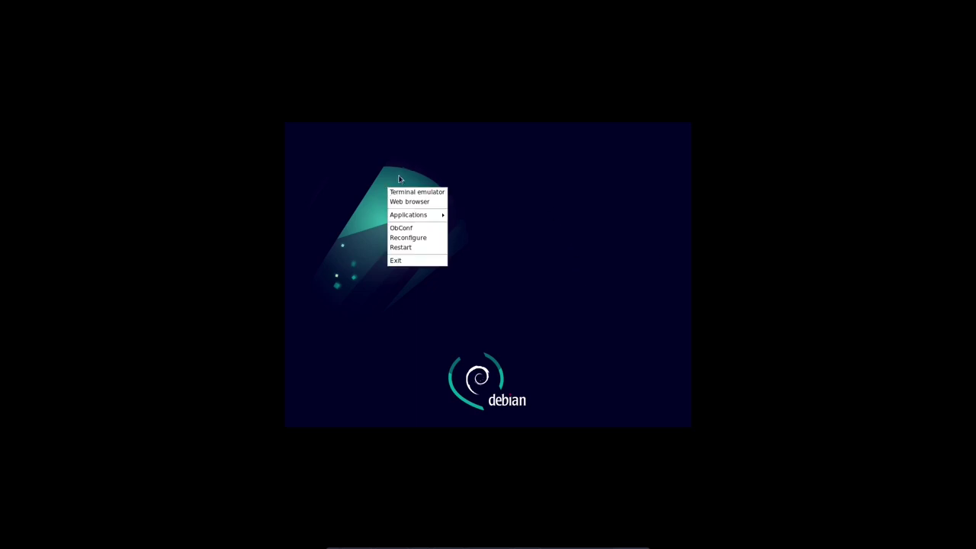
click(390, 168)
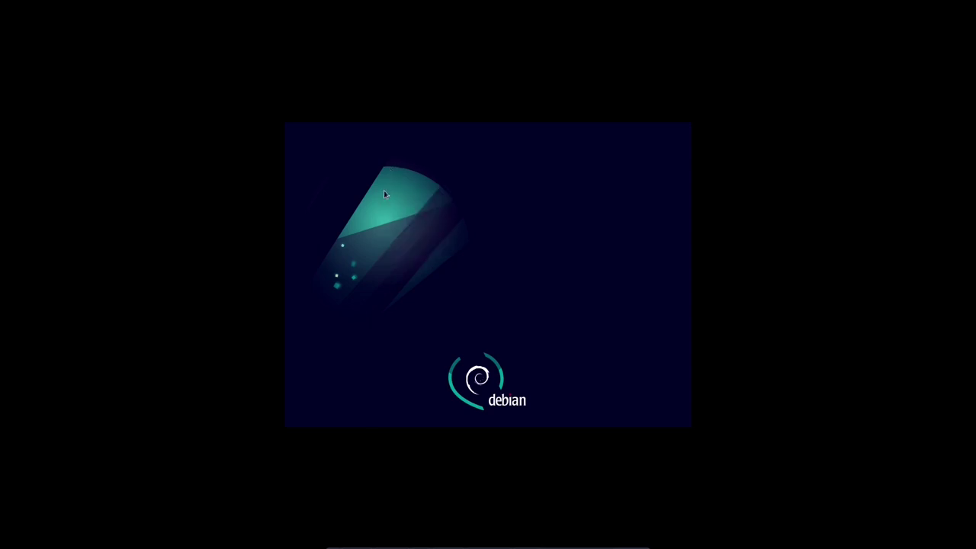
right_click(383, 190)
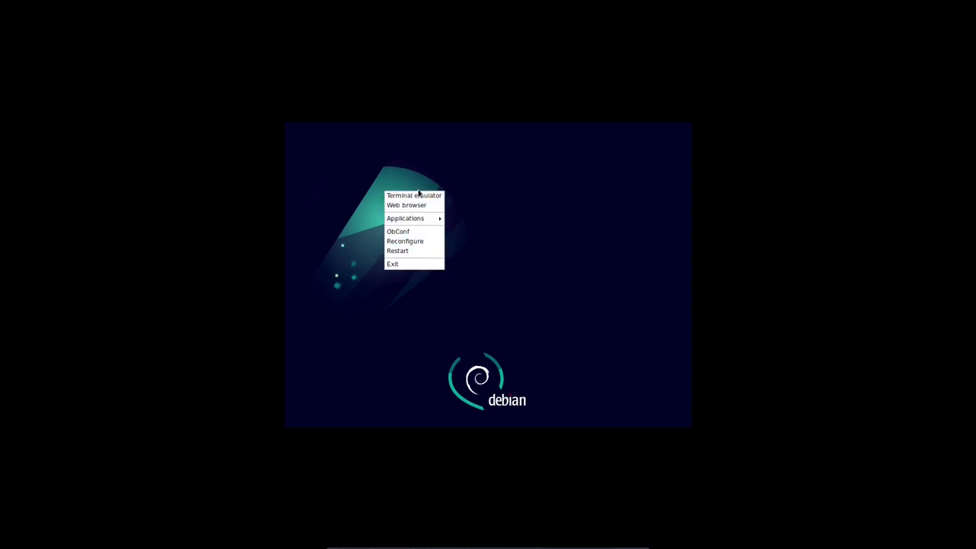
mouse_move(428, 221)
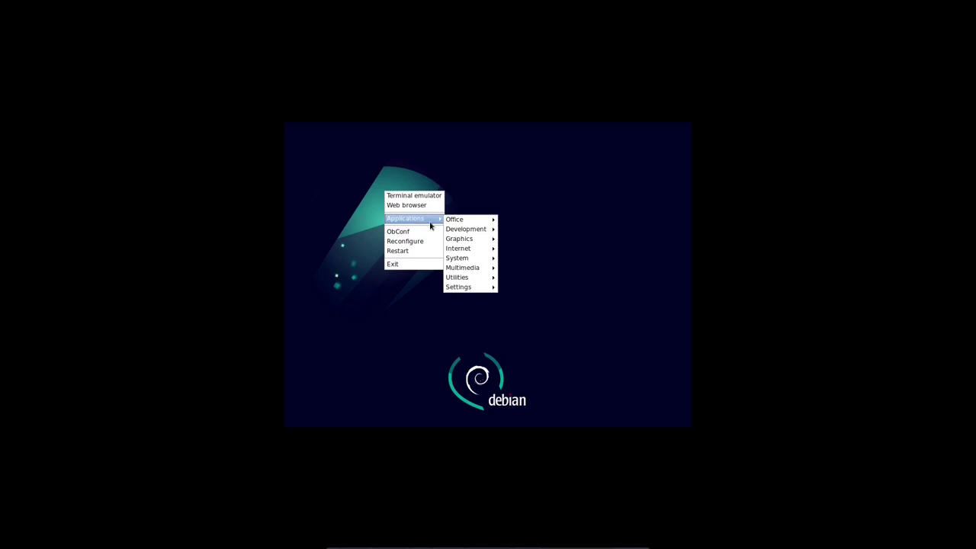
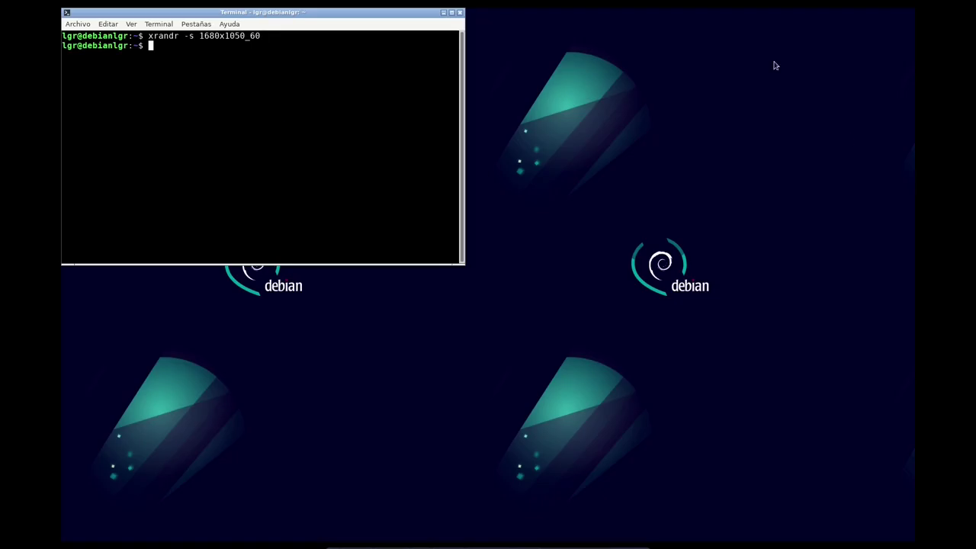
Move the terminal window to the middle of the desktop and open Thunar File Manager.
drag(393, 12, 640, 166)
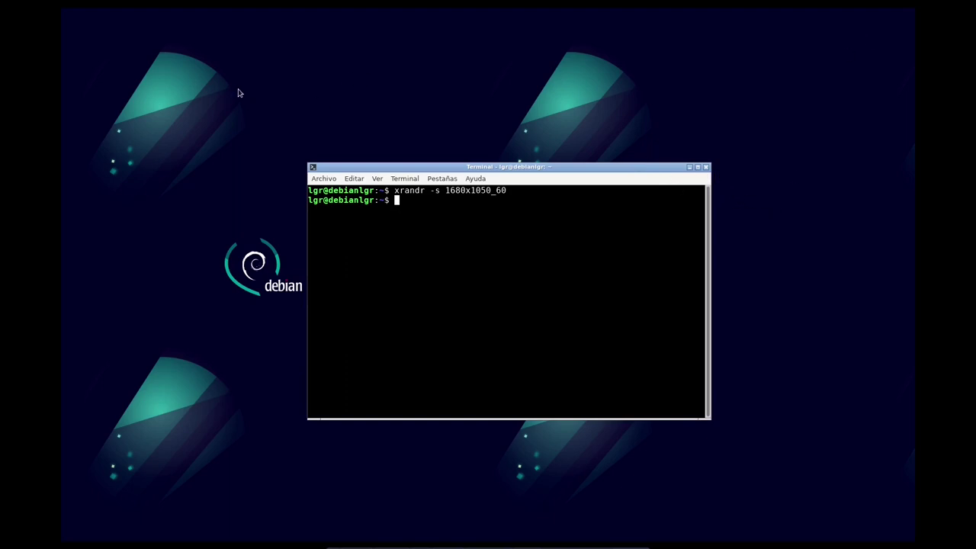
right_click(138, 100)
mouse_move(157, 128)
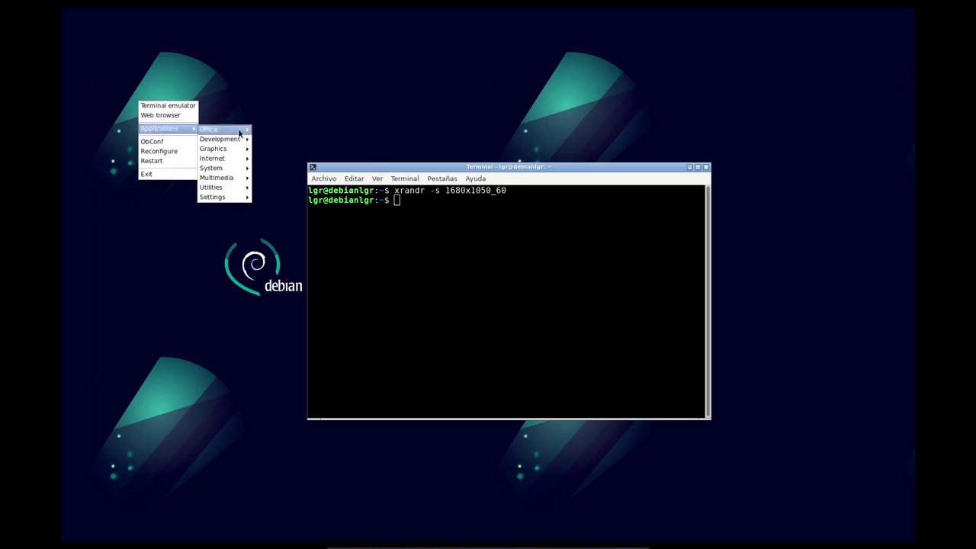
mouse_move(229, 178)
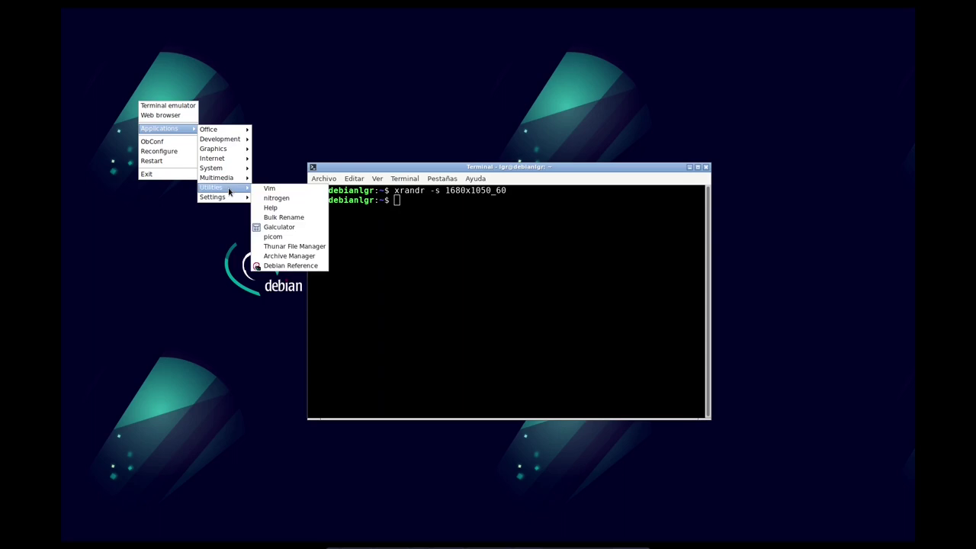
click(281, 245)
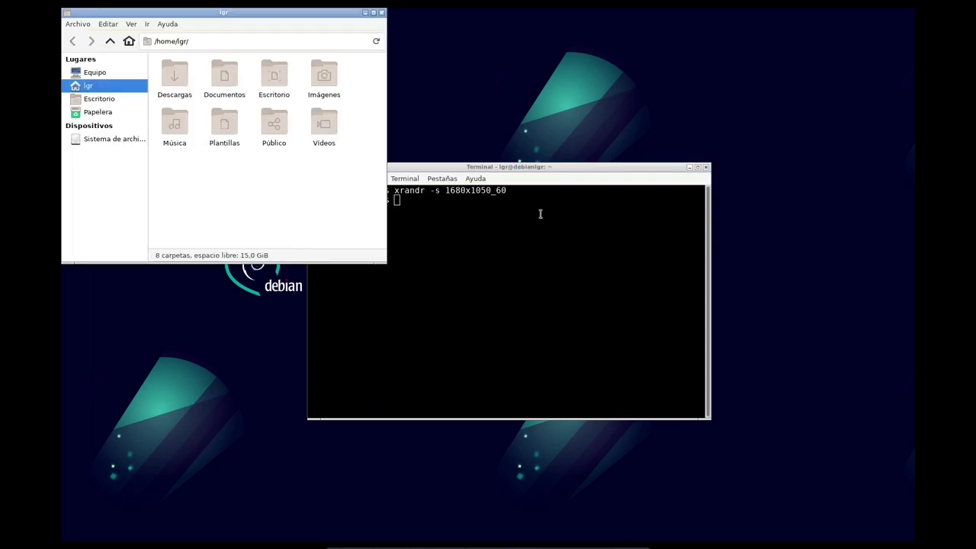
Maximise the file manager window and open the hidden .config folder in the home directory.
drag(291, 14, 436, 137)
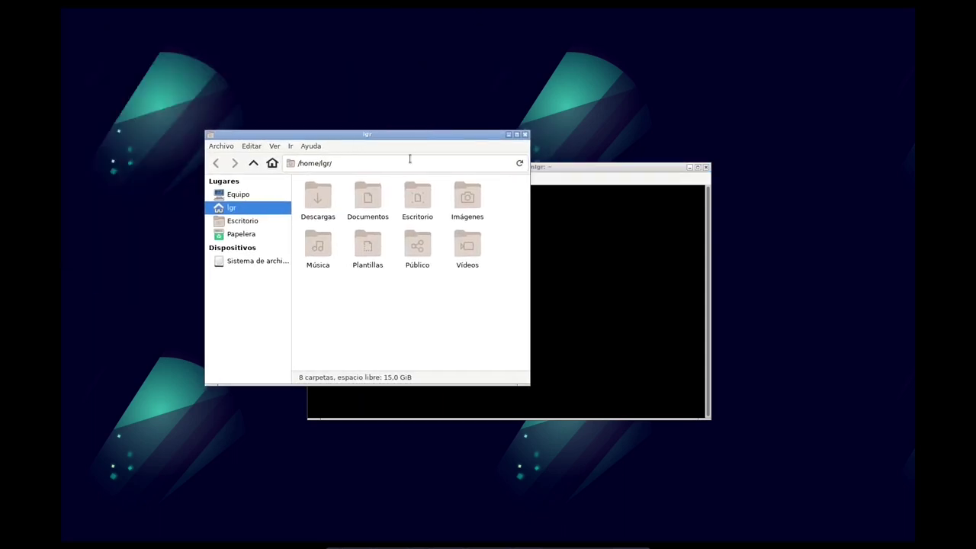
click(516, 141)
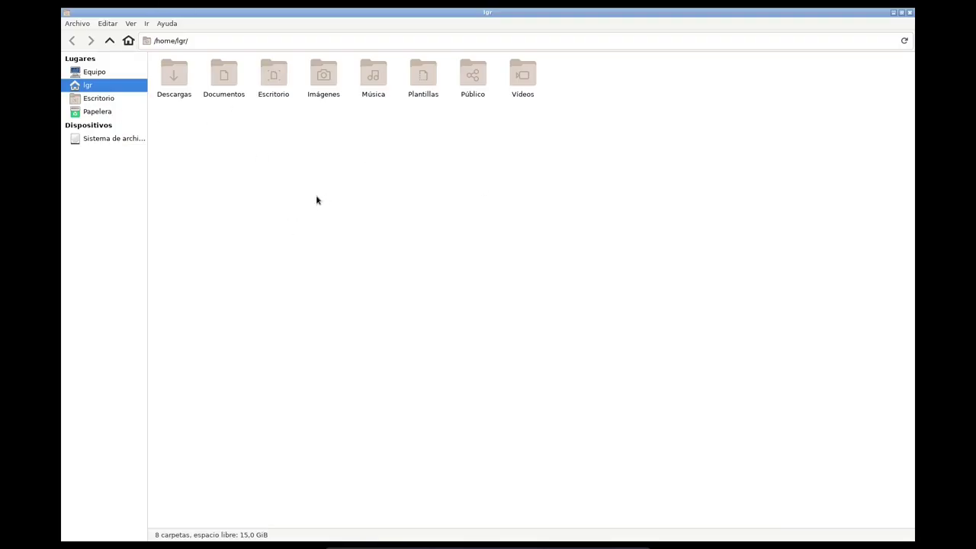
key(ctrl+h)
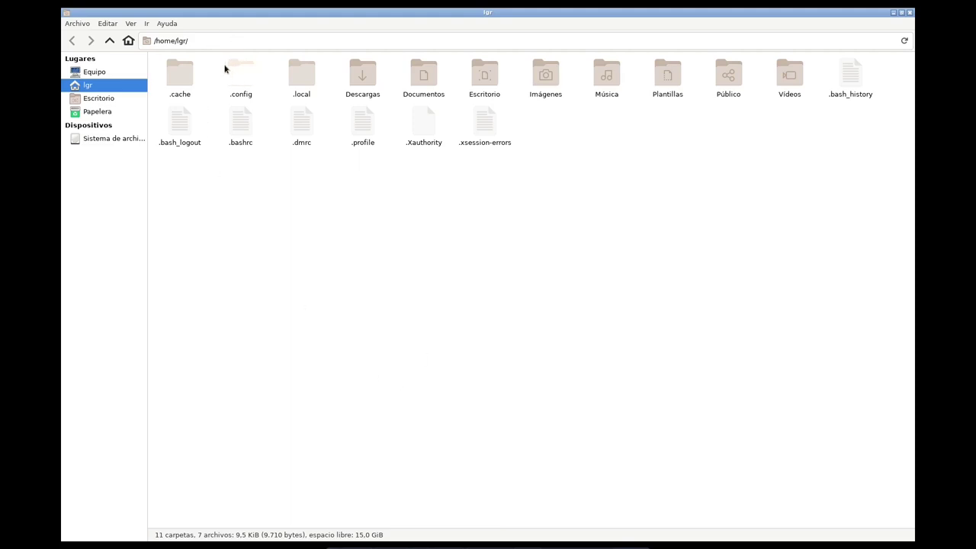
double_click(242, 80)
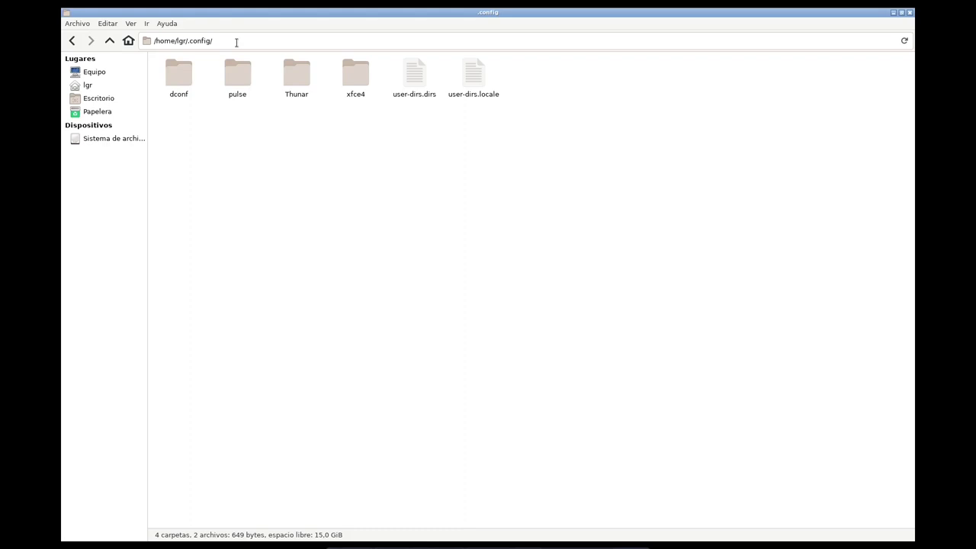
Create a folder named openbox inside the .config folder.
right_click(274, 141)
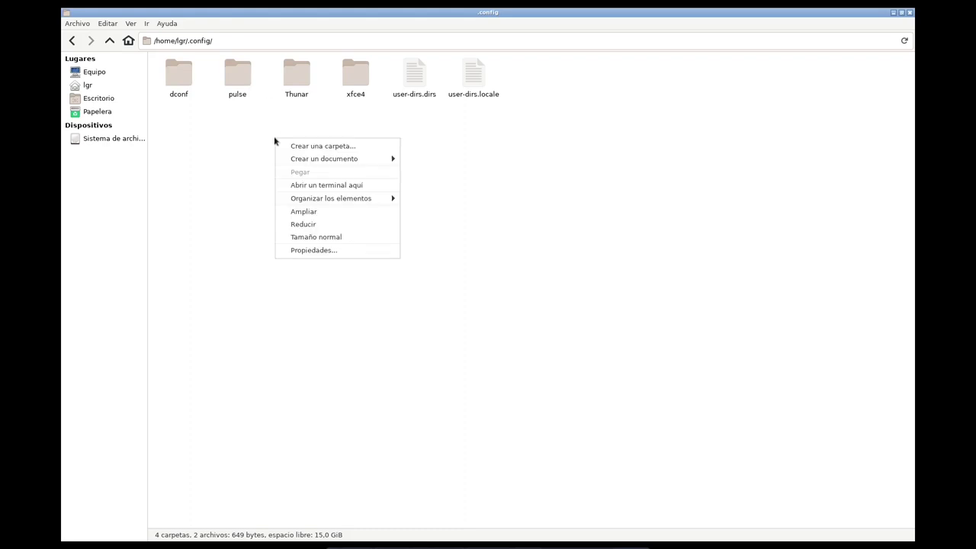
click(329, 147)
text(op)
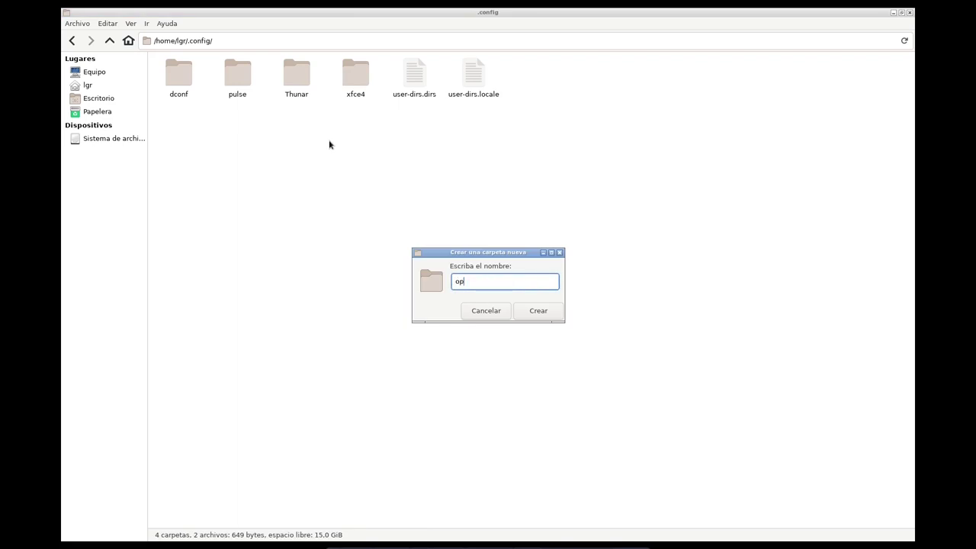
text(enbox)
key(Return)
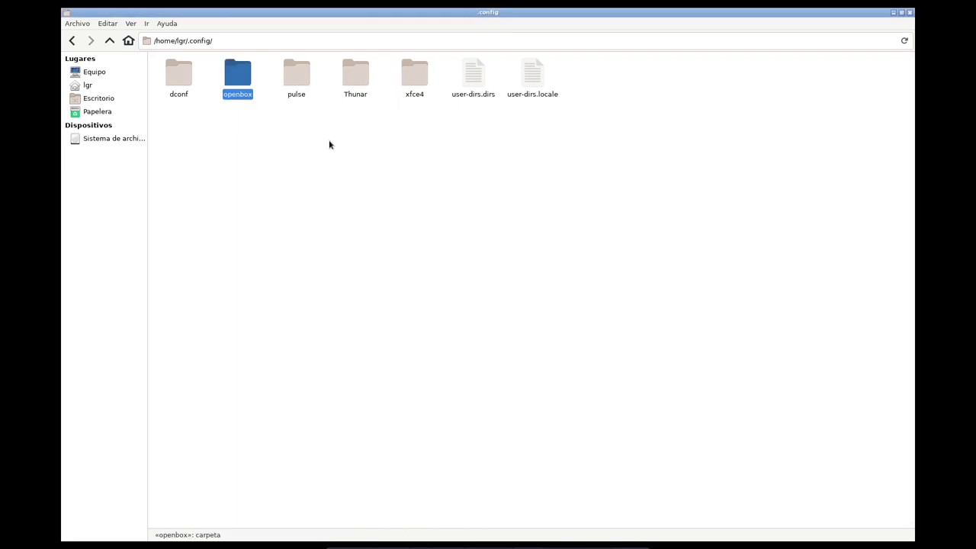
Create an empty document named autostart inside the new openbox folder.
key(Return)
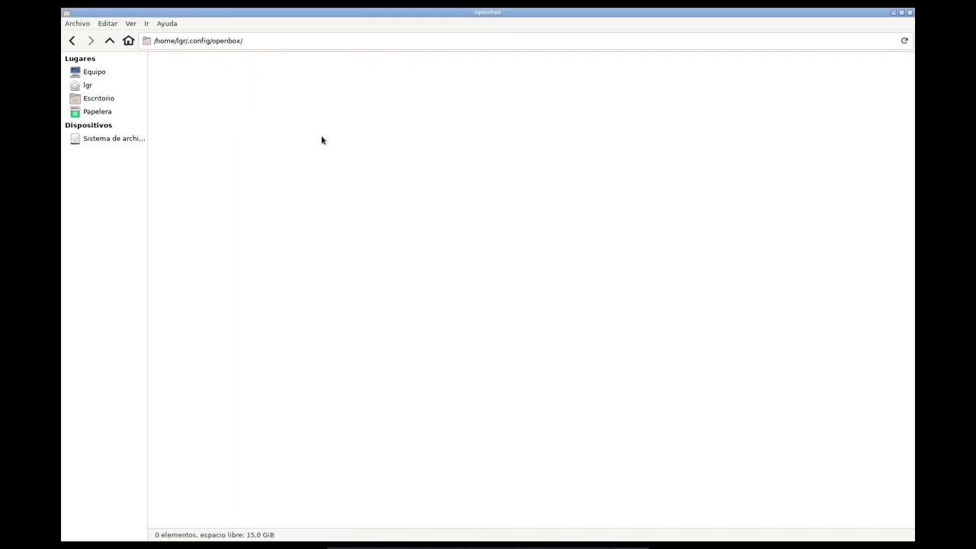
right_click(240, 90)
mouse_move(294, 109)
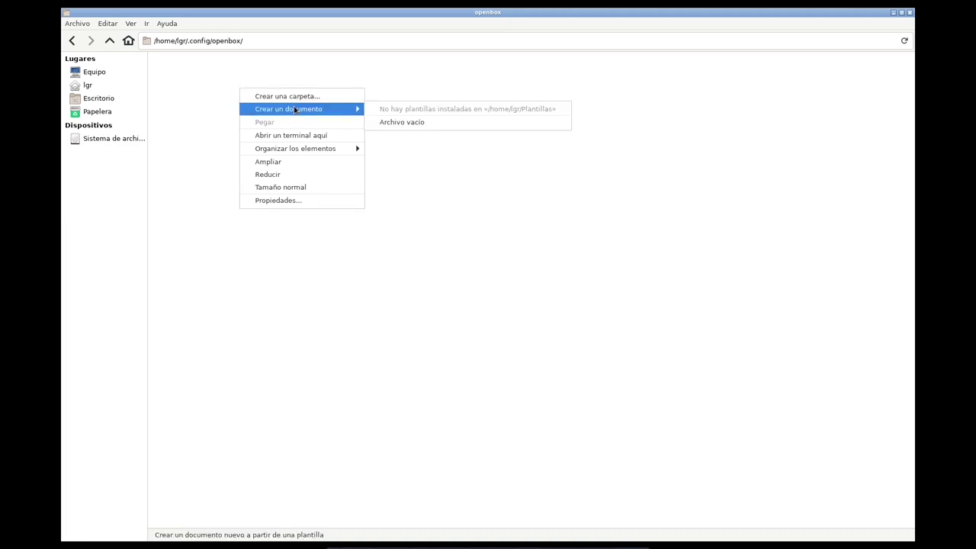
click(421, 123)
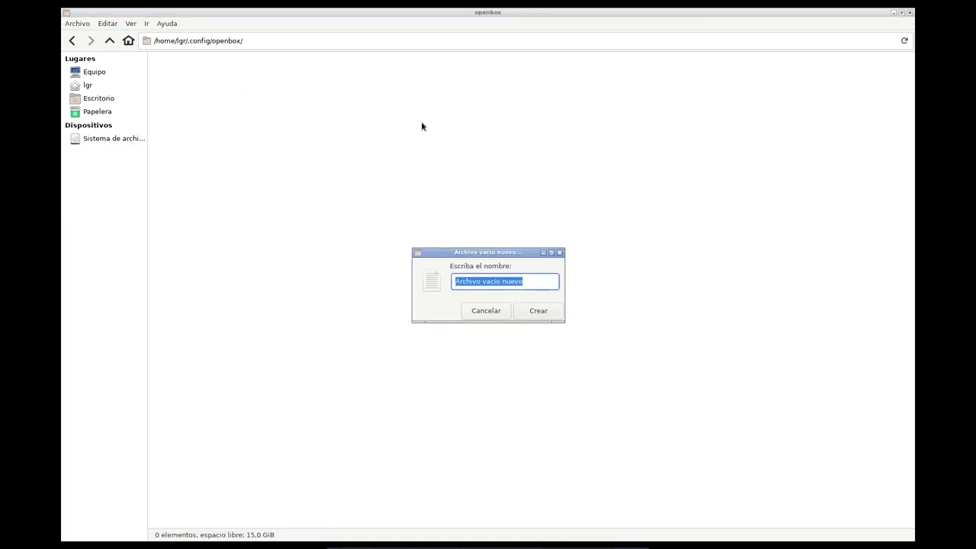
text(autostart)
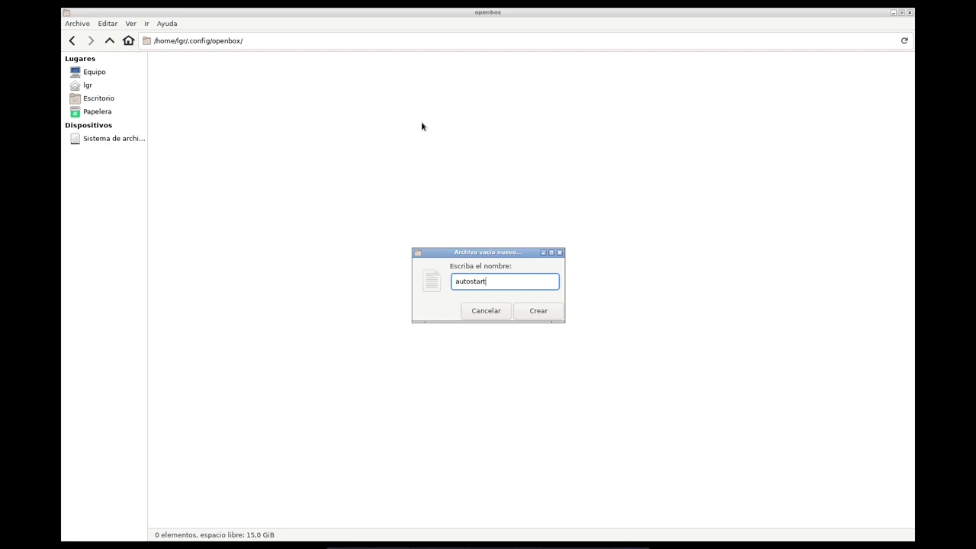
key(Return)
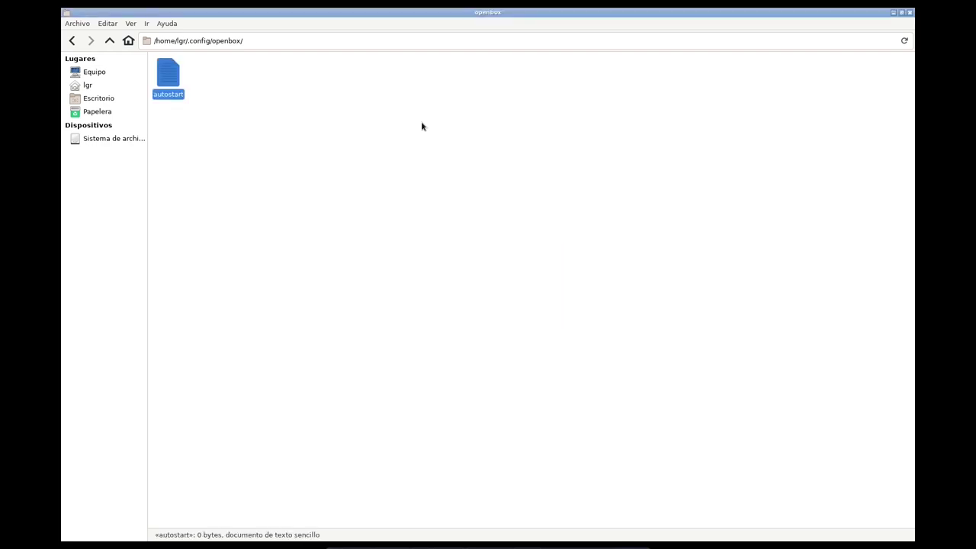
click(254, 93)
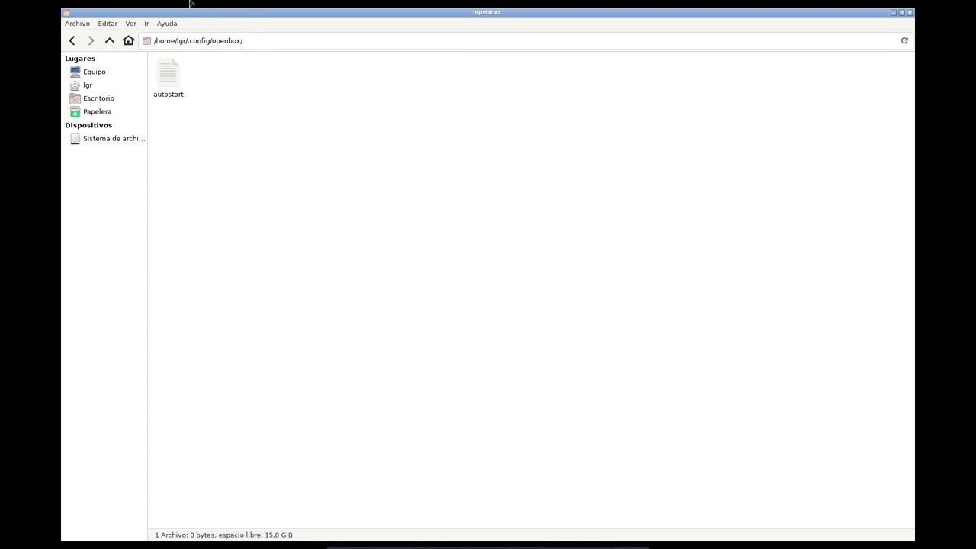
Open the autostart file in Geany, maximise the editor window and enlarge the text.
right_click(167, 79)
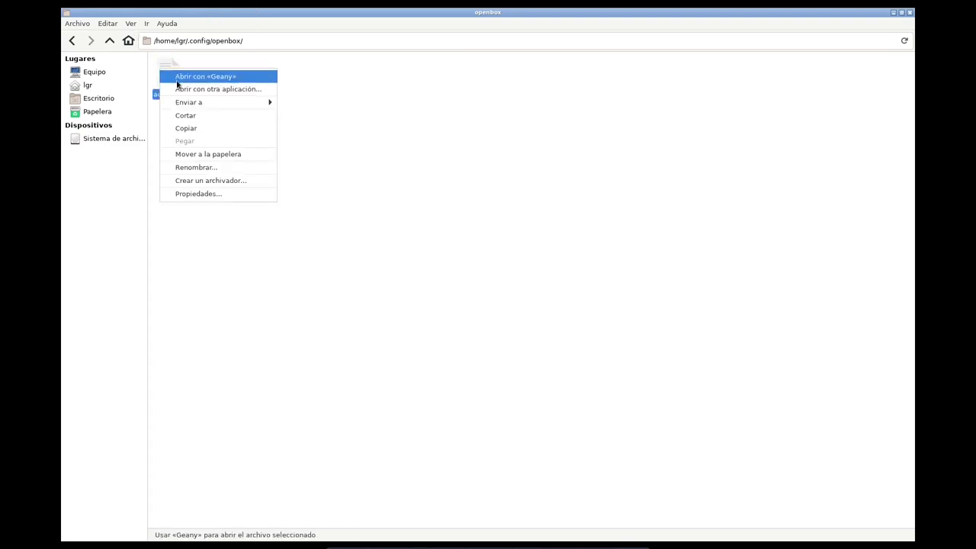
click(179, 79)
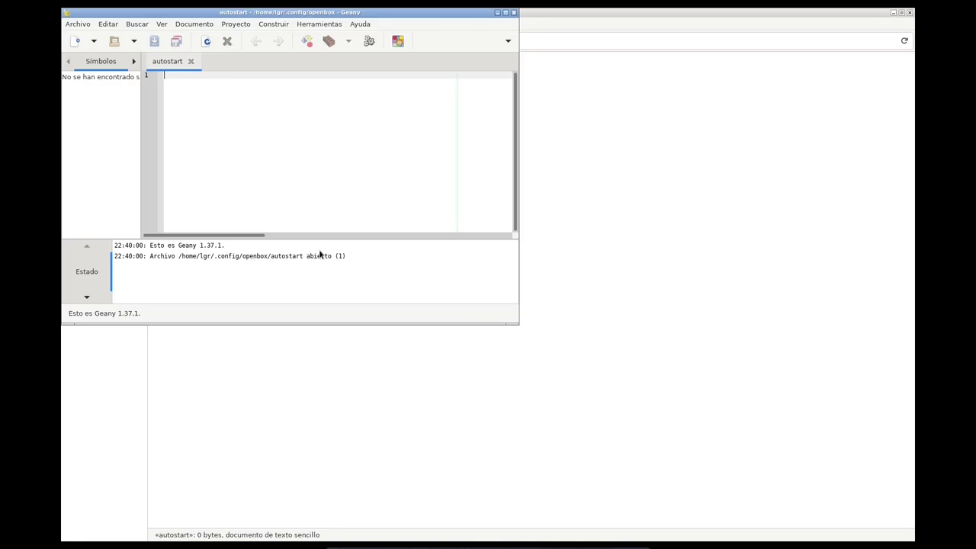
click(506, 13)
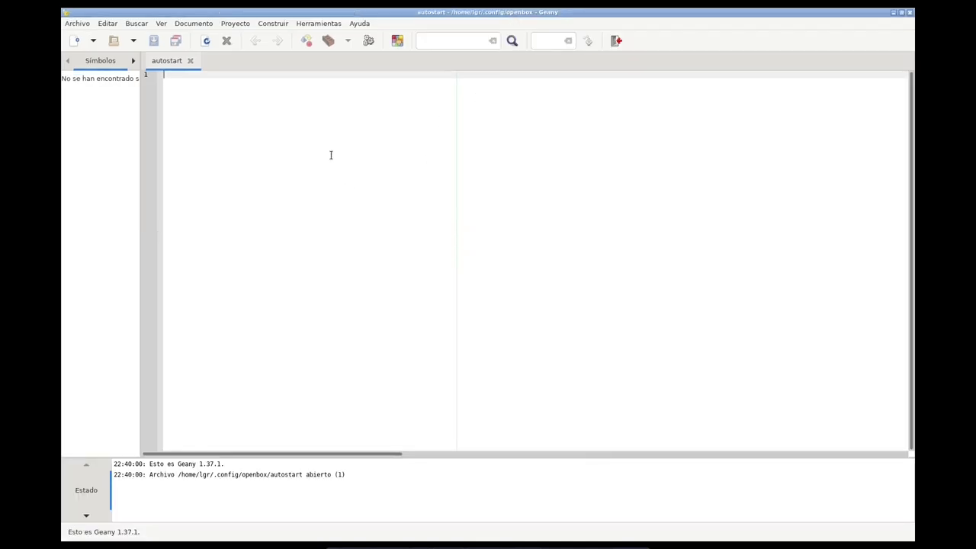
scroll(331, 154, up, 5)
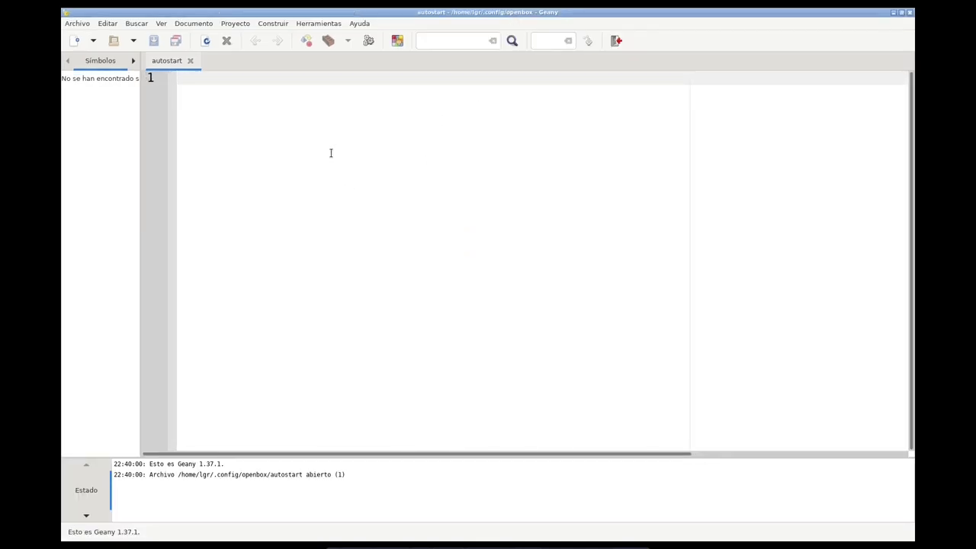
scroll(331, 154, up, 1)
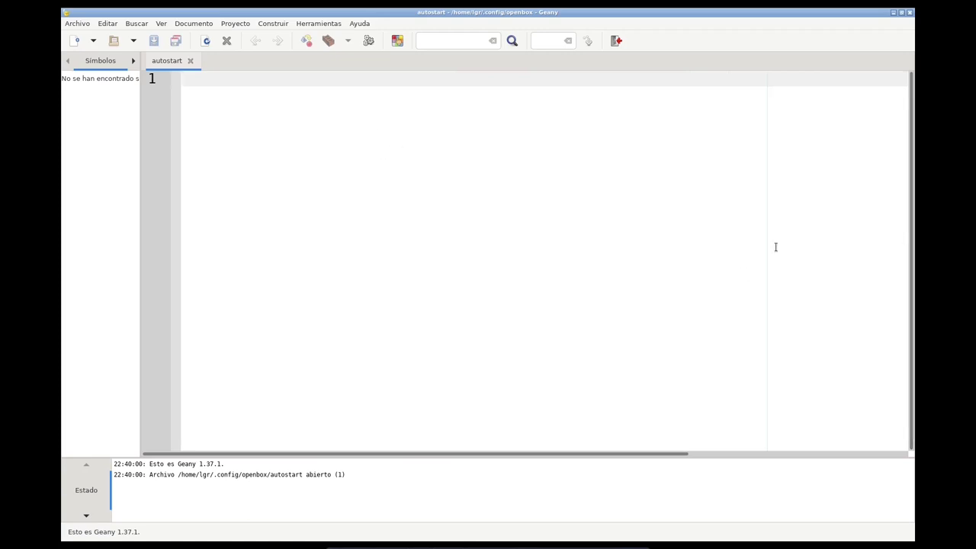
Write the screen resolution command "xrandr -s 1680x1050_60 &" as the first line of the autostart file.
text(xrandr)
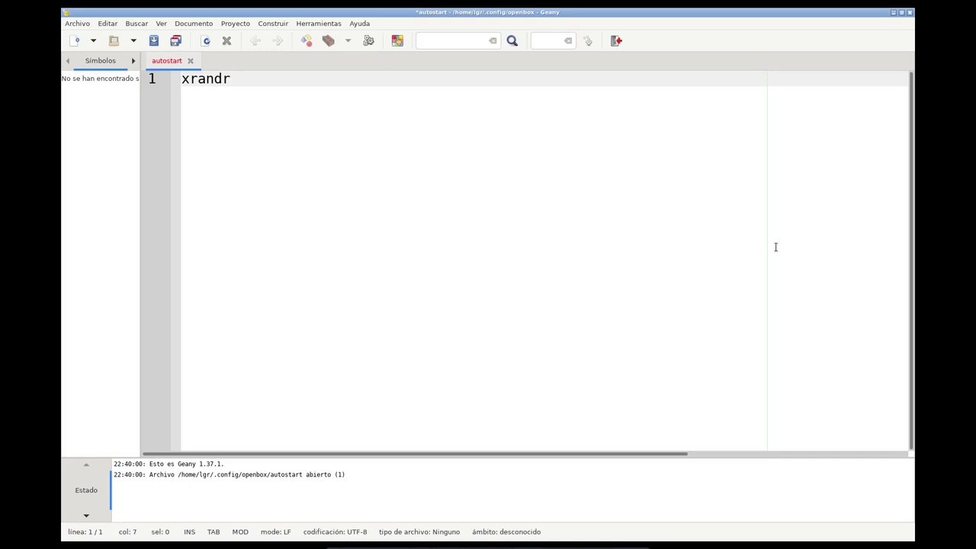
text(-s 1680x1050_60)
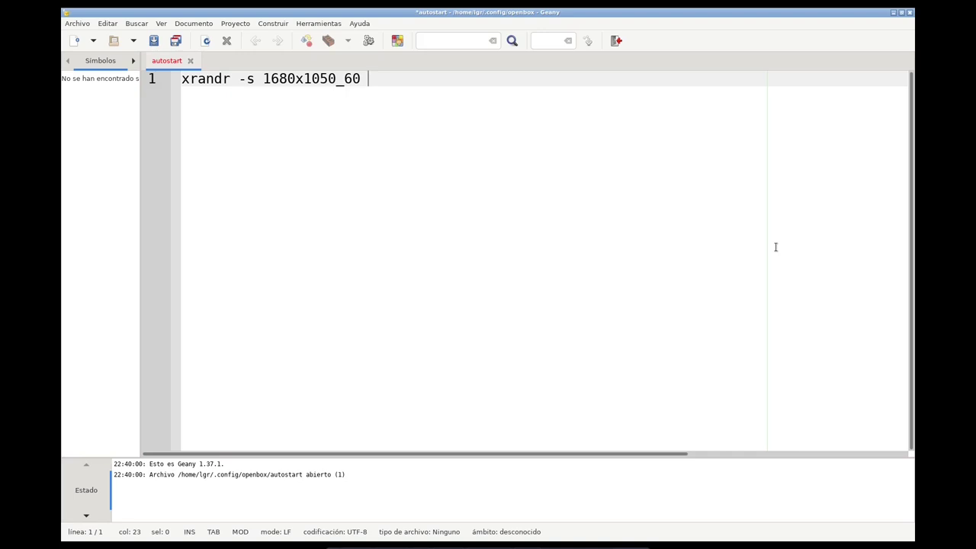
text( &)
key(Right)
key(Right)
key(Left)
key(Right)
key(Return)
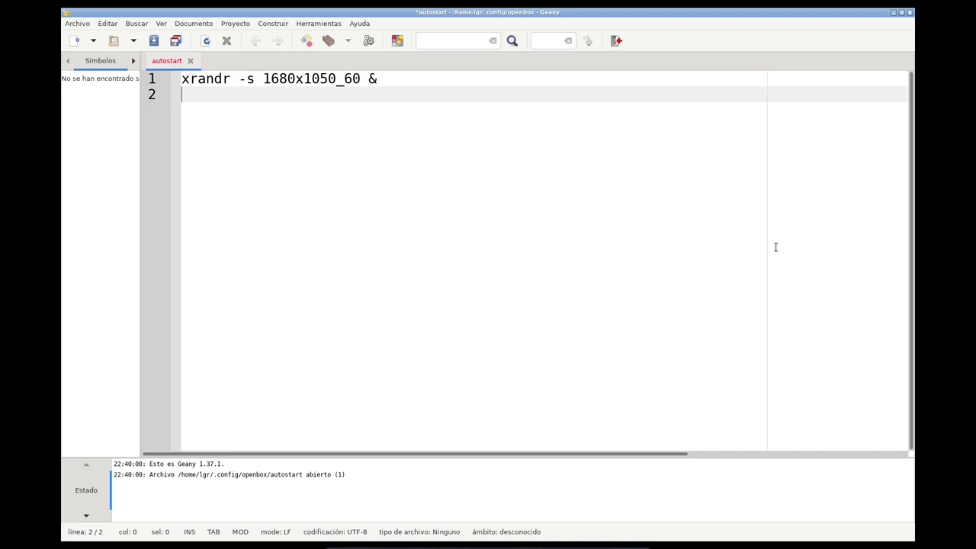
Add the lines "tint2 &" and "nitrogen --restore &" below the xrandr command.
text(tint2 &)
key(BackSpace)
key(Return)
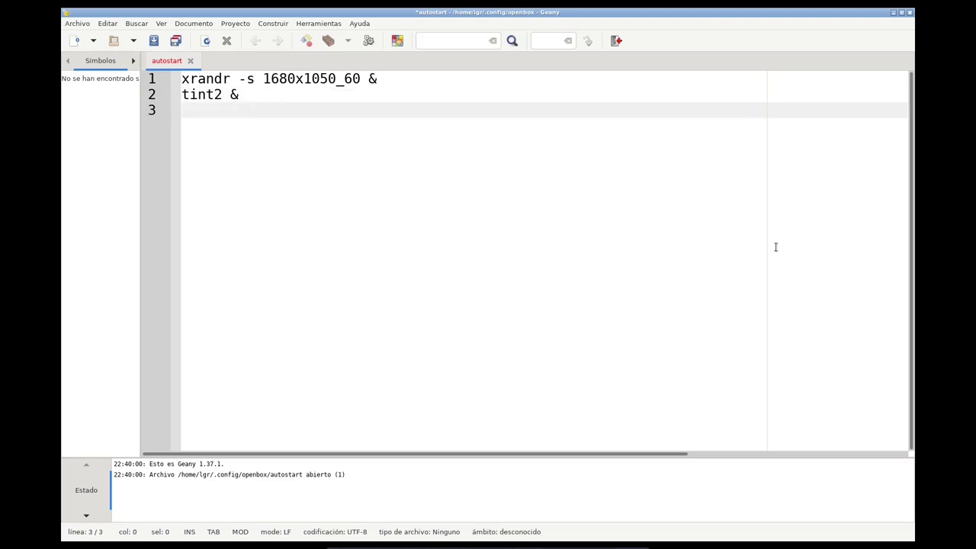
text(nitrogen --restore)
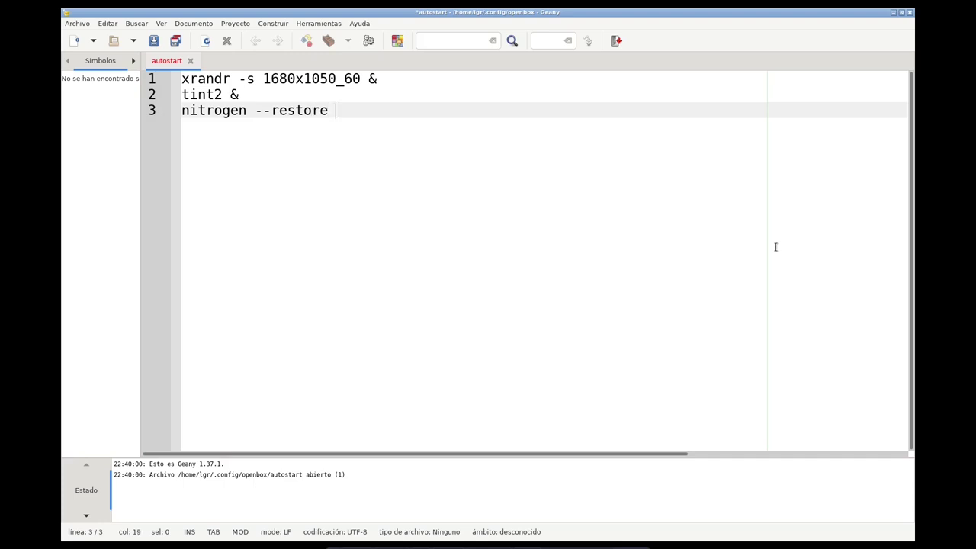
text( &)
key(Return)
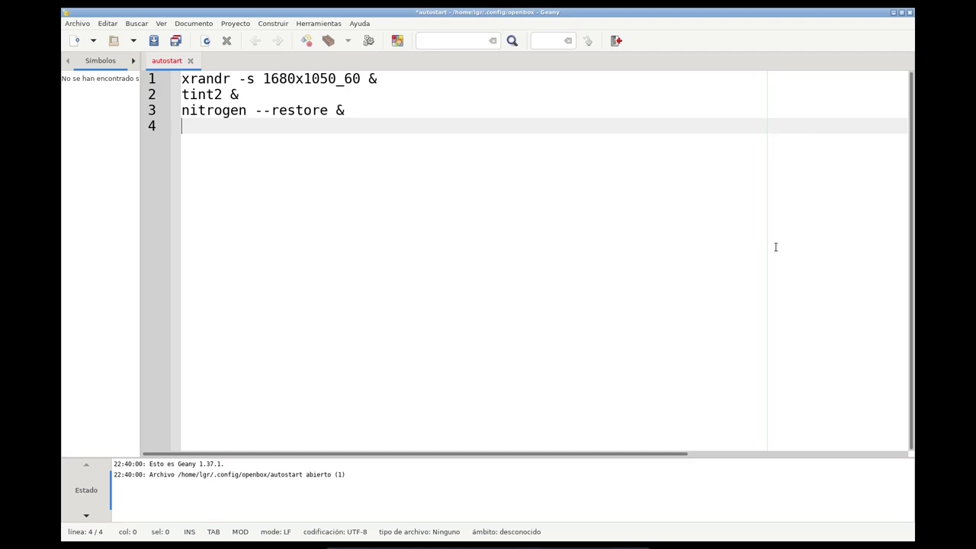
Add the lines "pnmixer &" and "picom &" below the nitrogen command.
text(pnmixer &)
key(BackSpace)
key(Return)
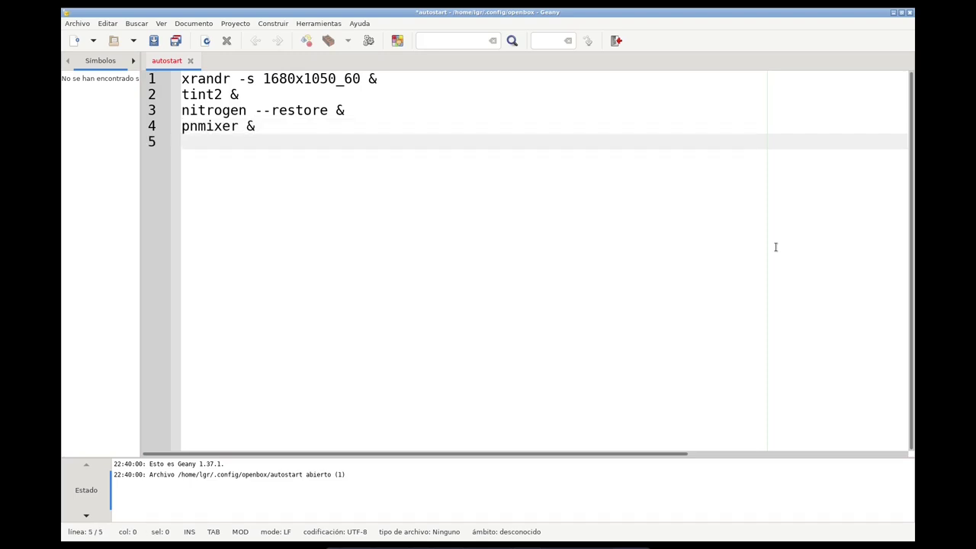
text(picom &)
key(Up)
key(Up)
key(Up)
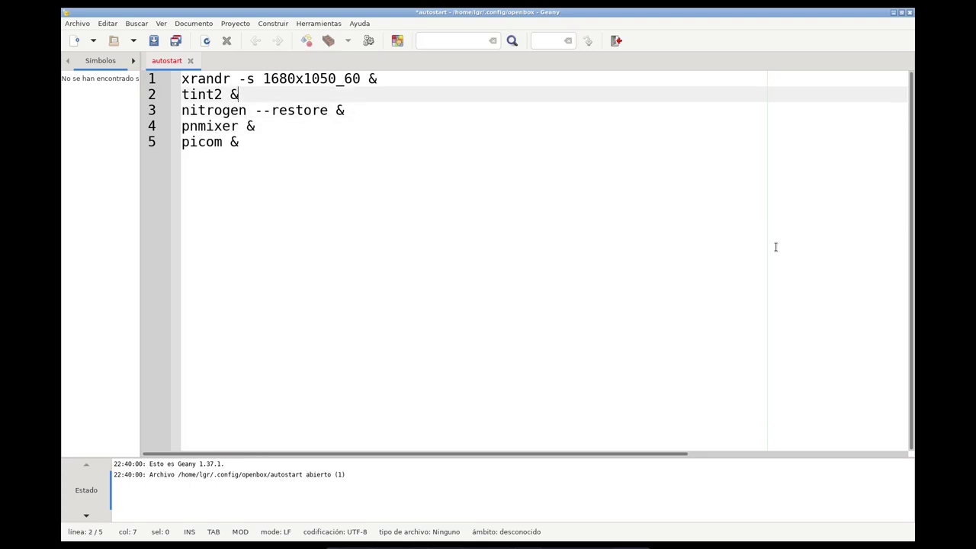
key(Up)
key(Down)
key(Down)
key(Down)
key(Down)
key(Up)
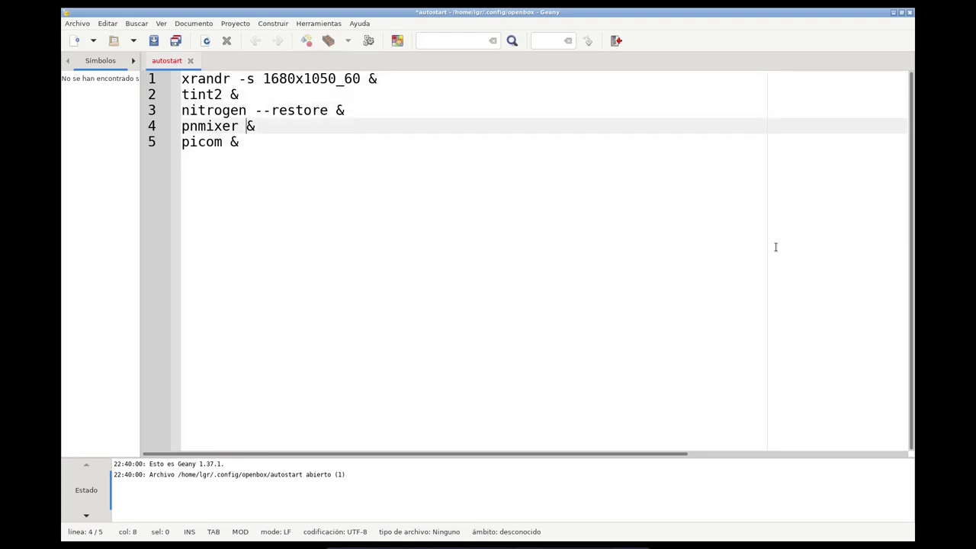
key(Down)
key(Up)
key(Up)
key(Up)
key(Up)
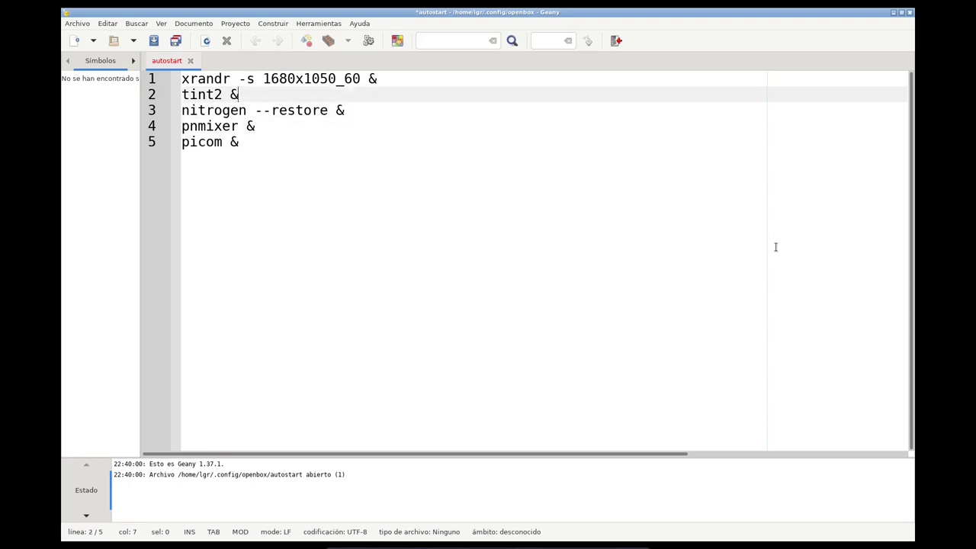
key(Down)
key(Down)
key(Down)
key(Up)
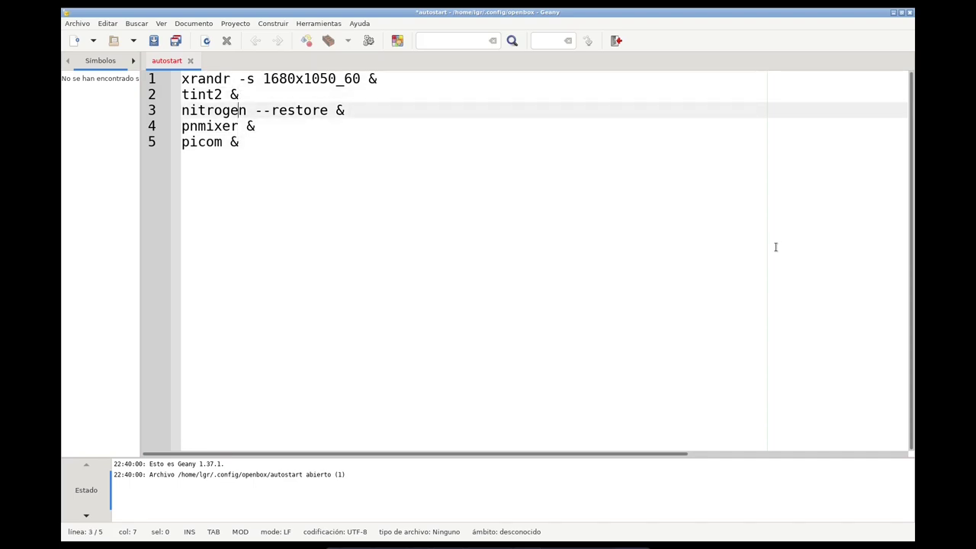
key(Right)
key(Right)
key(Right)
key(Right)
key(Right)
key(Right)
key(Right)
key(Right)
key(Right)
key(Right)
key(Right)
key(Right)
key(Right)
key(Right)
key(Down)
key(Down)
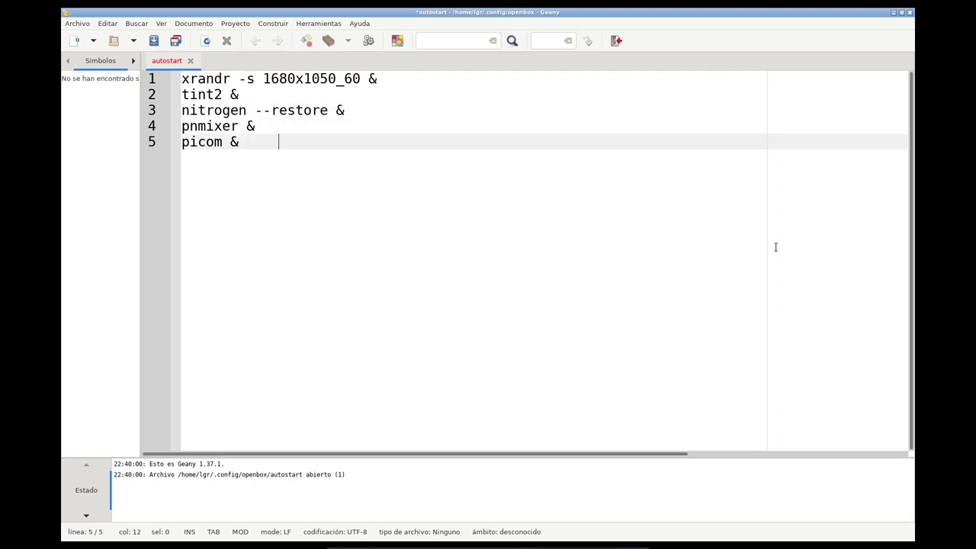
Insert an empty line after the "picom &" entry at the end of the autostart file.
key(Left)
key(Left)
key(Left)
key(Left)
key(Left)
key(Right)
key(Return)
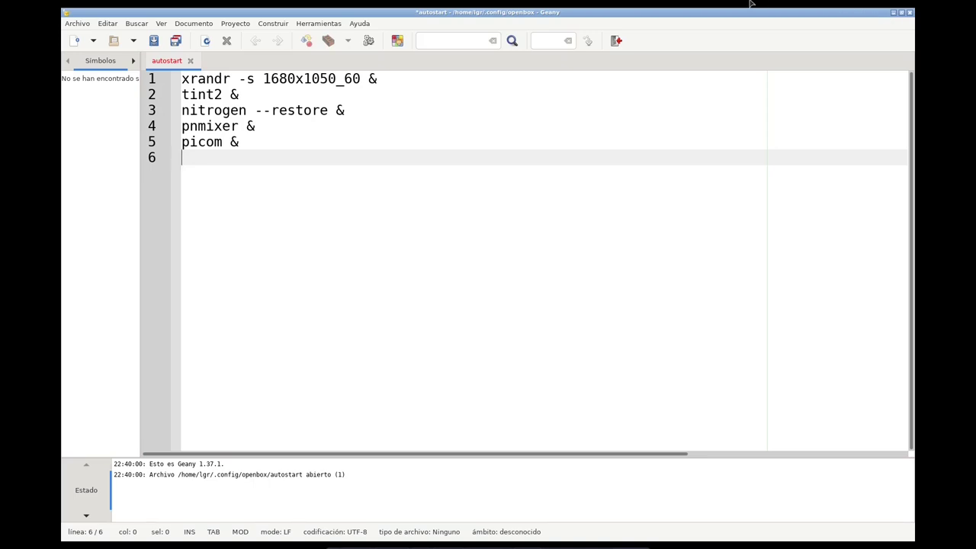
Switch to the terminal, run "whereis lxpolkit" and examine the paths in its output.
key(alt+Tab)
key(alt+Tab)
key(alt+Tab)
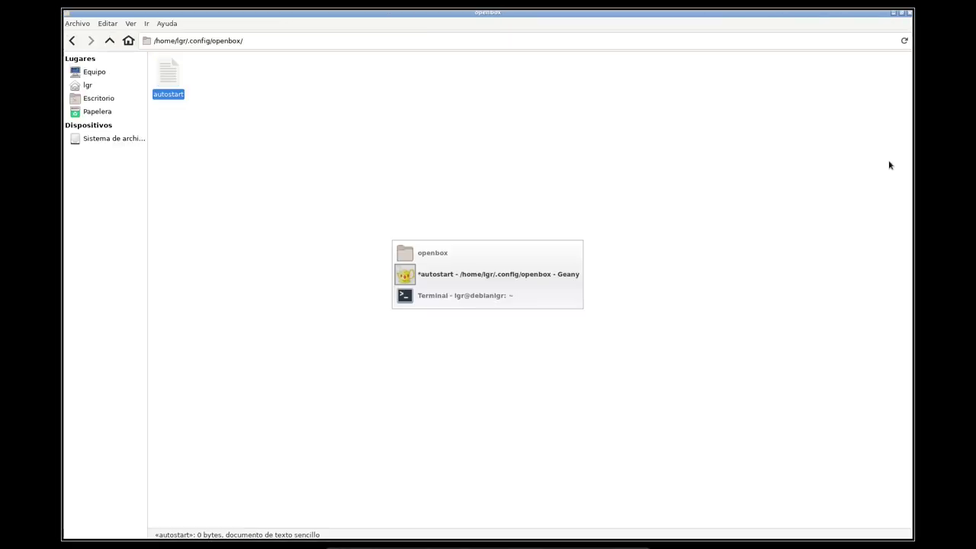
key(alt+Tab)
key(alt+Tab)
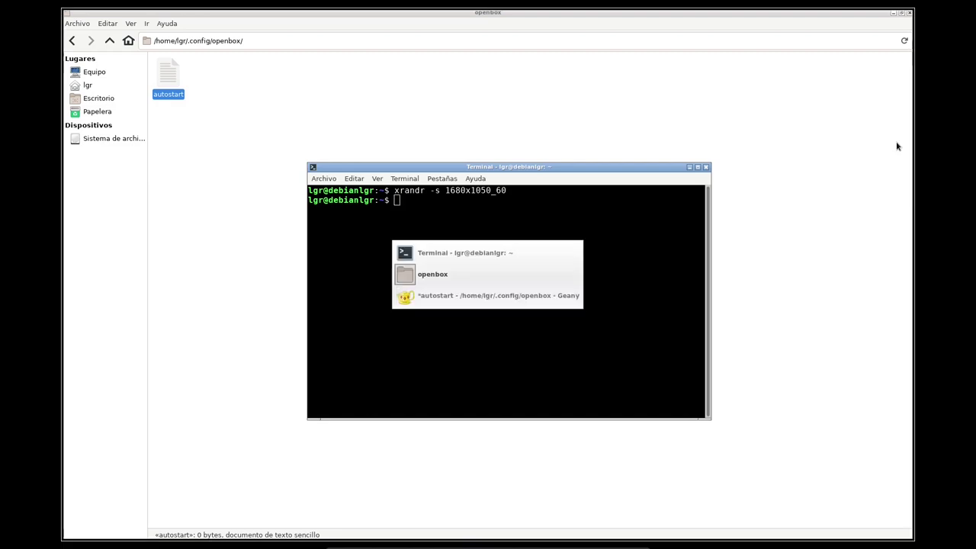
key(alt+Tab)
key(alt+Tab)
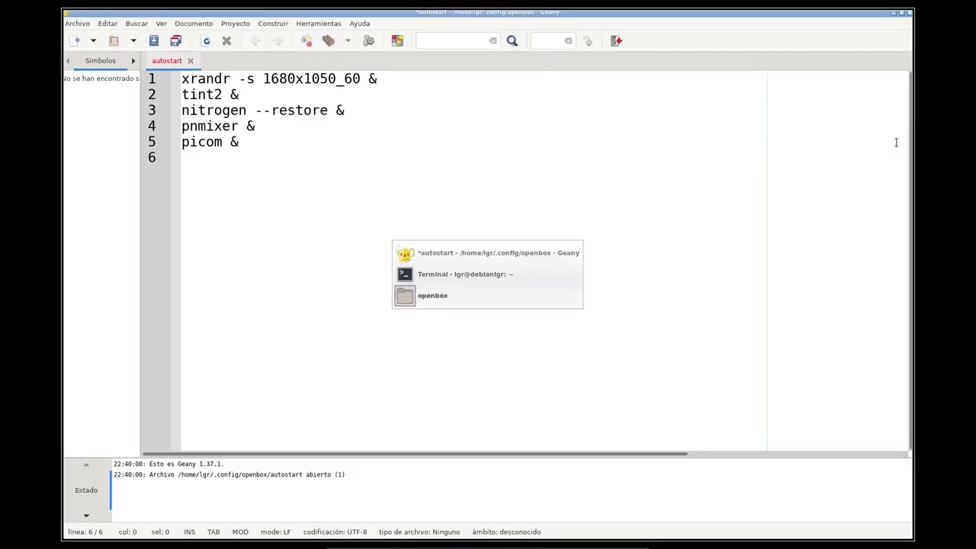
key(alt+Tab)
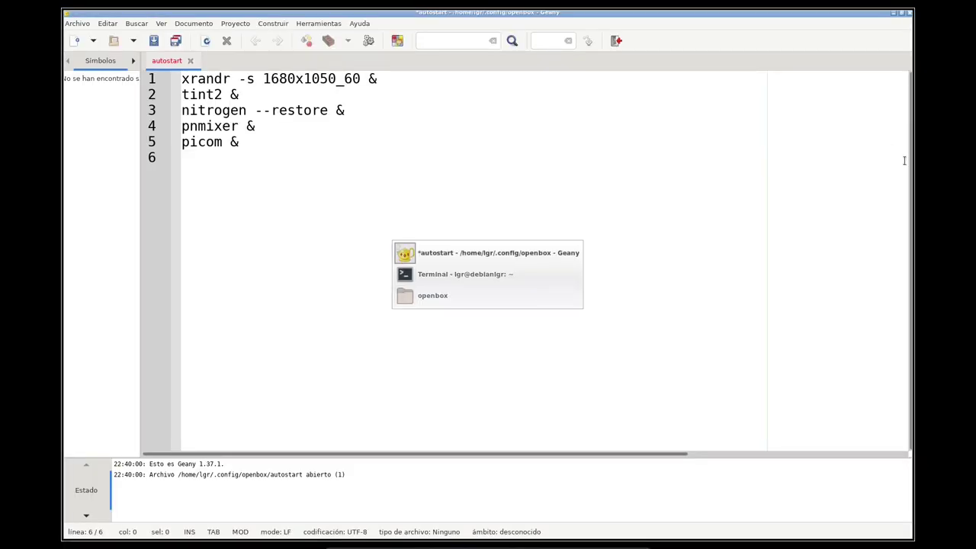
key(alt+Tab)
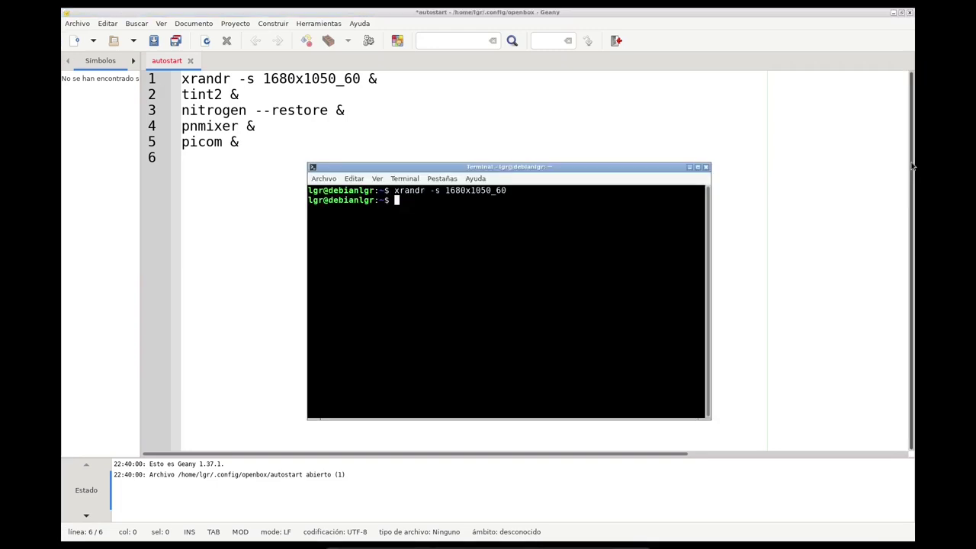
text(whereis lxpolkit)
key(Return)
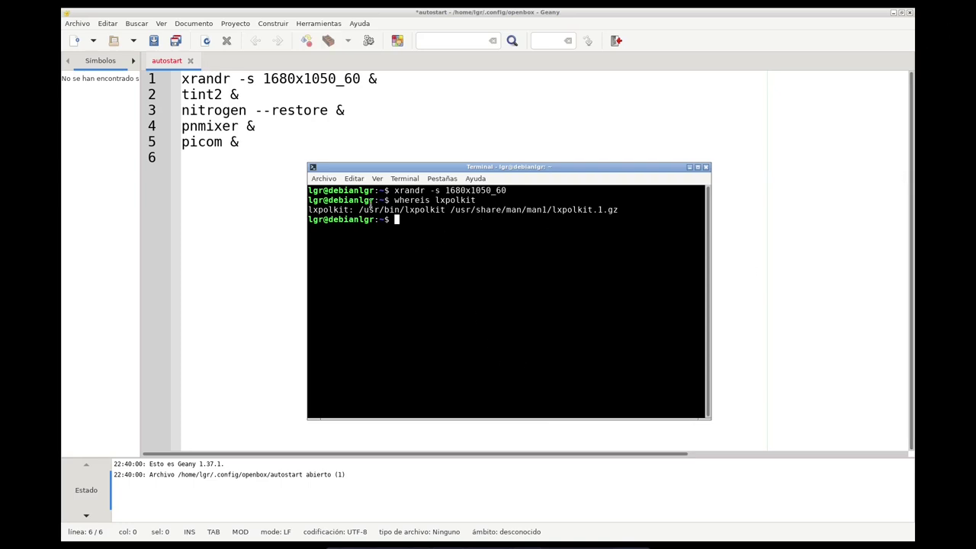
drag(360, 208, 447, 210)
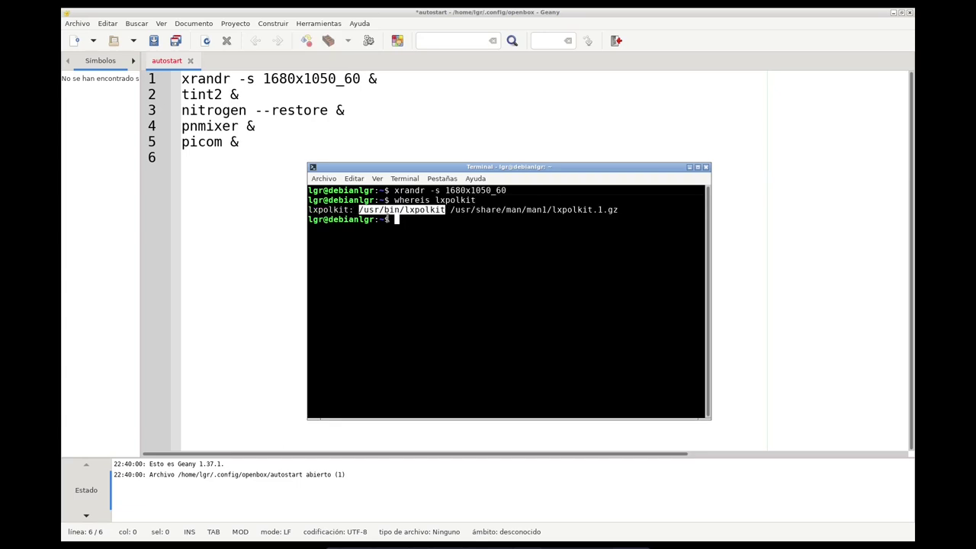
drag(450, 209, 513, 210)
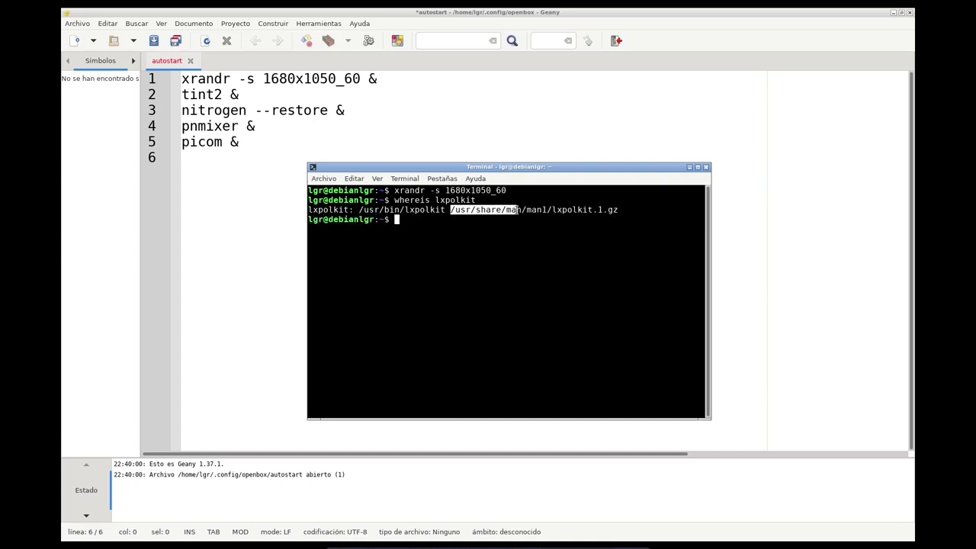
drag(445, 209, 359, 210)
click(418, 238)
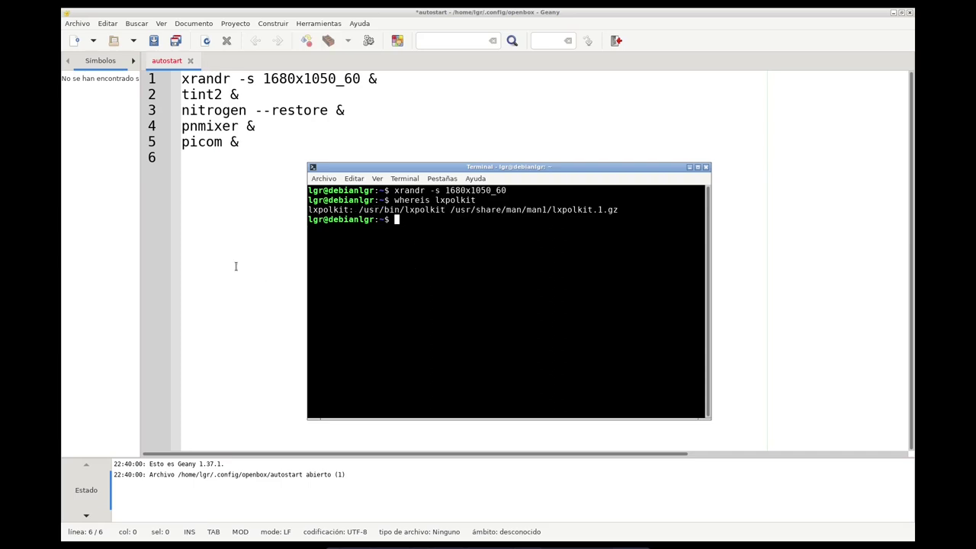
Add the line "/usr/bin/lxpolkit &" below "picom &" in the autostart file and check its path against the terminal output.
click(186, 158)
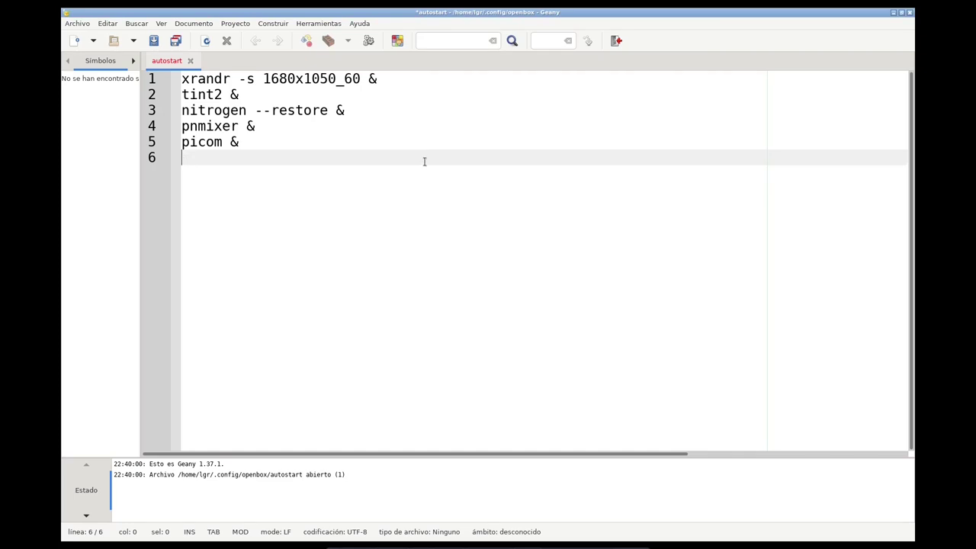
text(/usr/bin/polki)
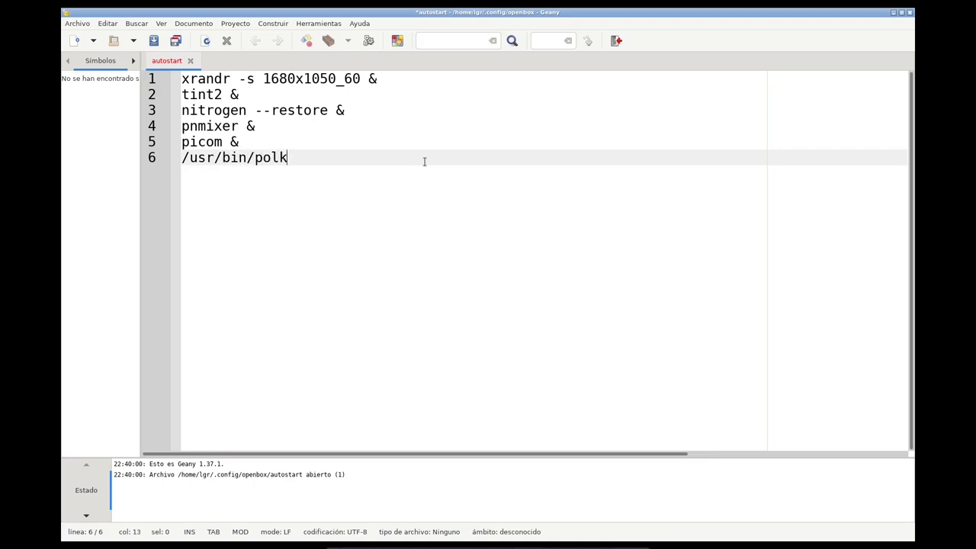
key(BackSpace)
key(BackSpace)
key(BackSpace)
key(BackSpace)
key(BackSpace)
text(lxpol)
text(it)
key(BackSpace)
key(BackSpace)
text(kit)
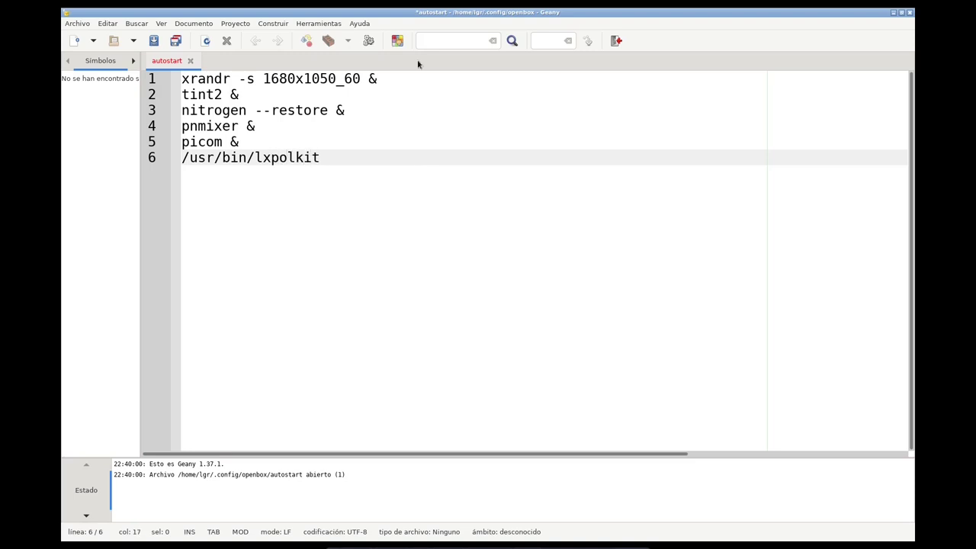
text( &)
key(alt+Tab)
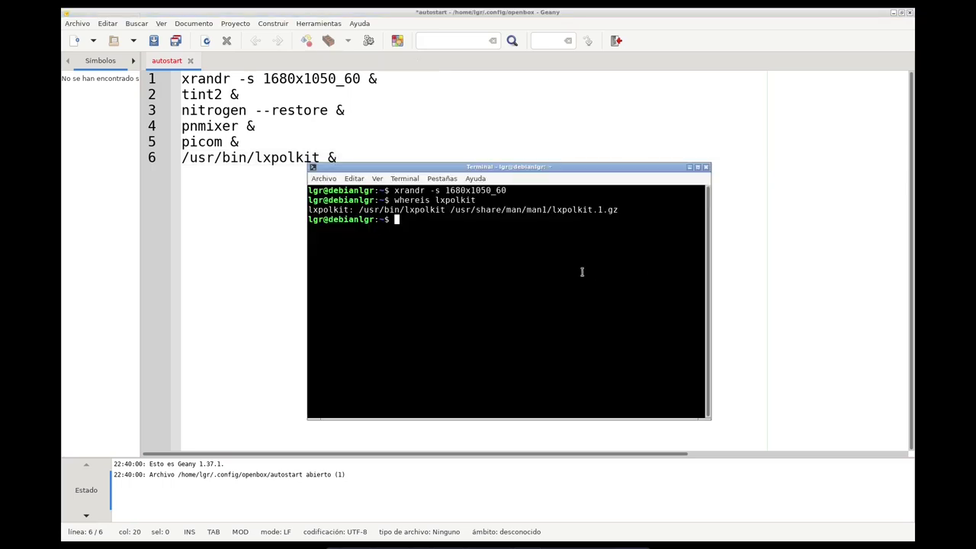
key(alt+Tab)
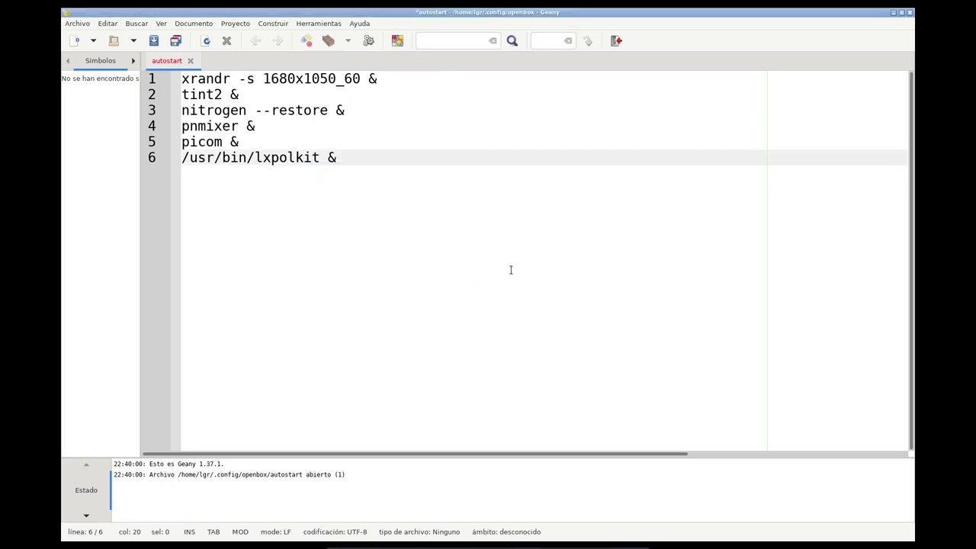
Add the line "nm-applet &" at the end of the autostart file and save the file.
key(Return)
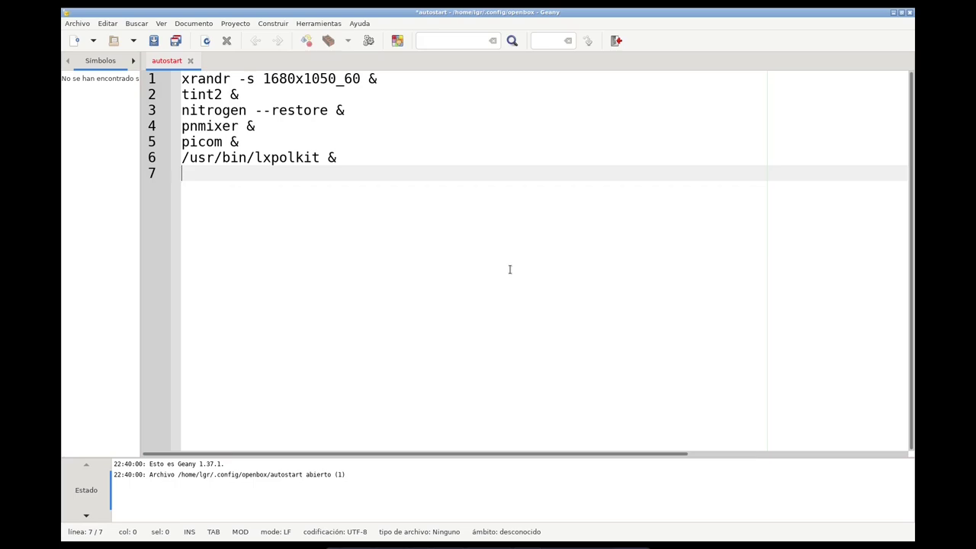
text(nm-applet &)
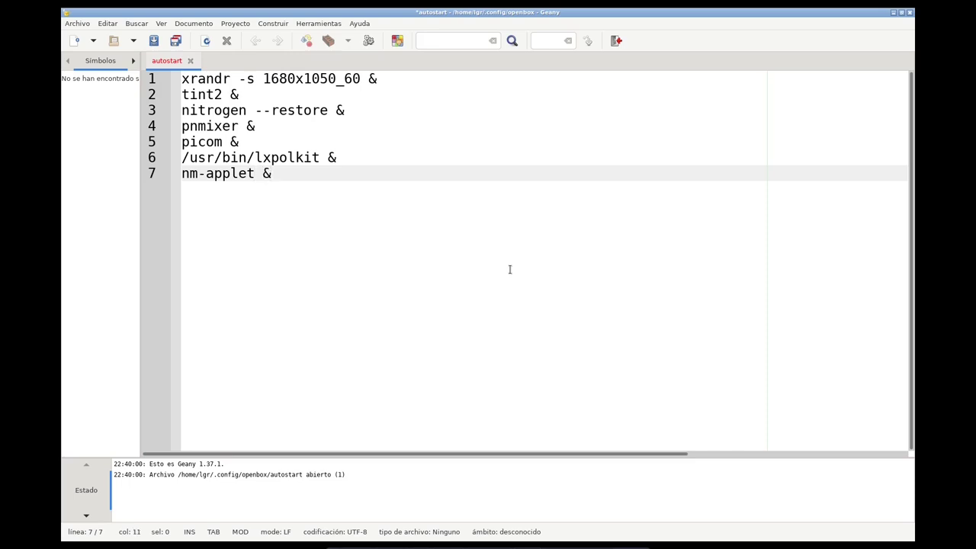
click(153, 41)
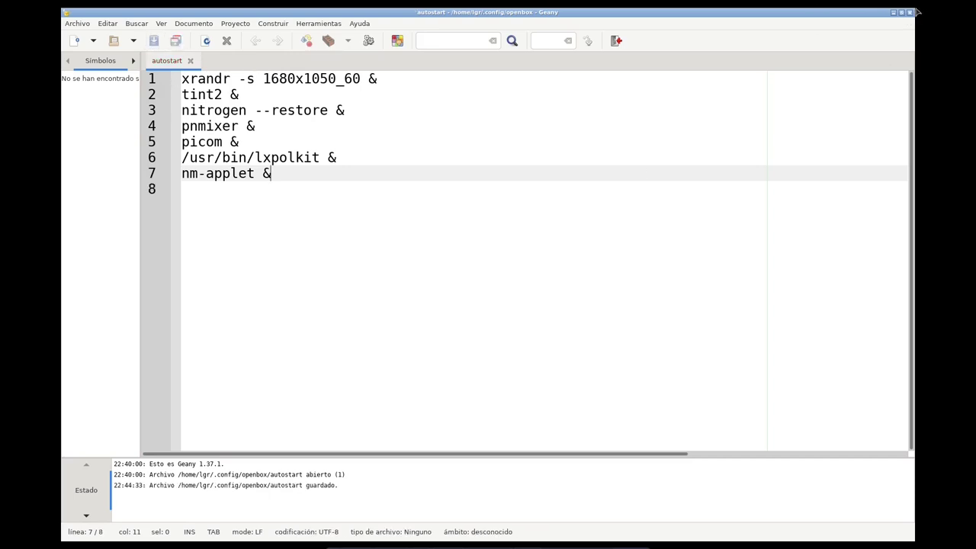
Close the text editor, the file manager and the terminal, leaving an empty desktop.
click(910, 13)
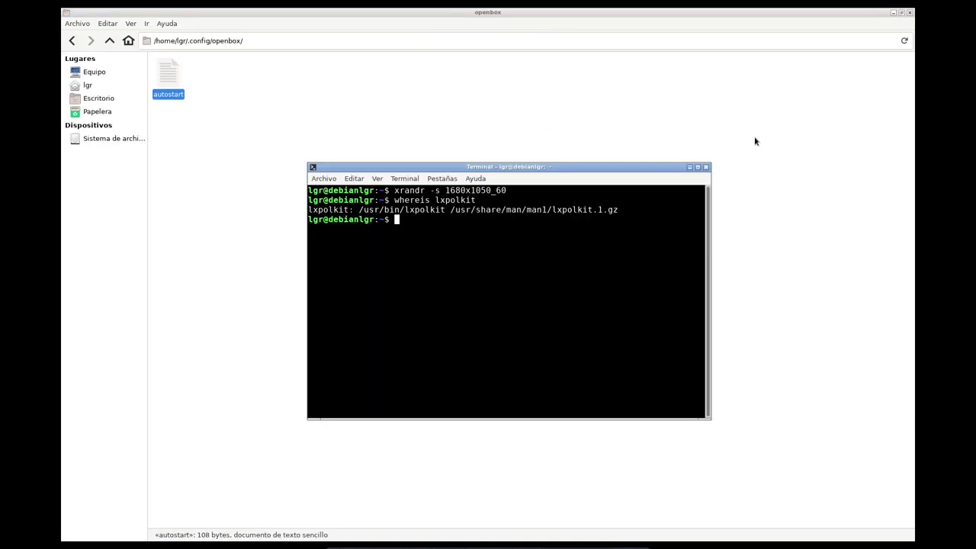
click(910, 12)
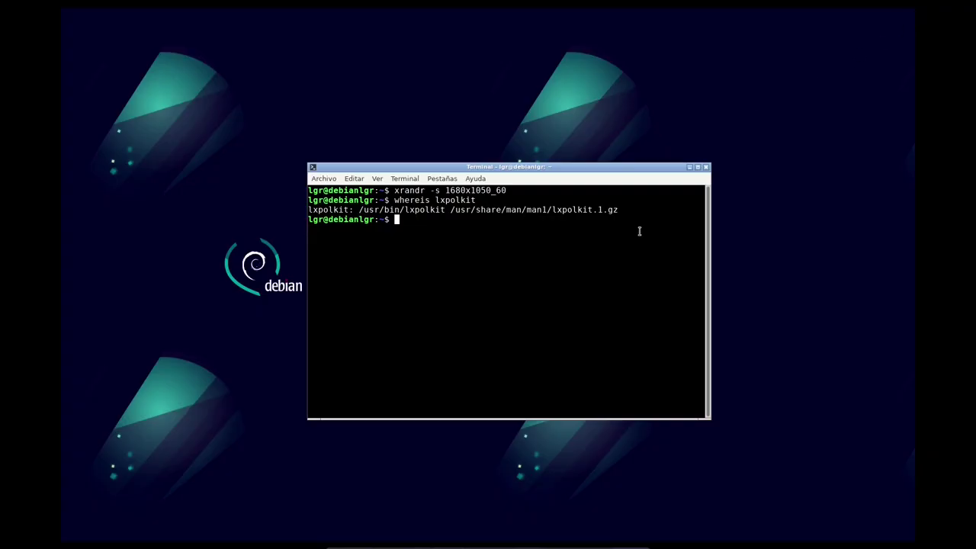
click(705, 167)
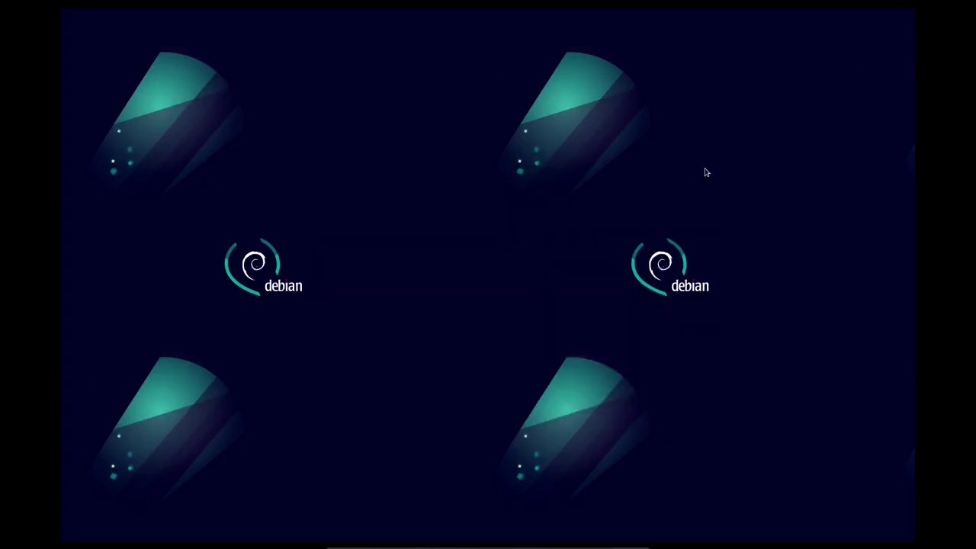
Exit the Openbox session and confirm leaving it.
right_click(254, 145)
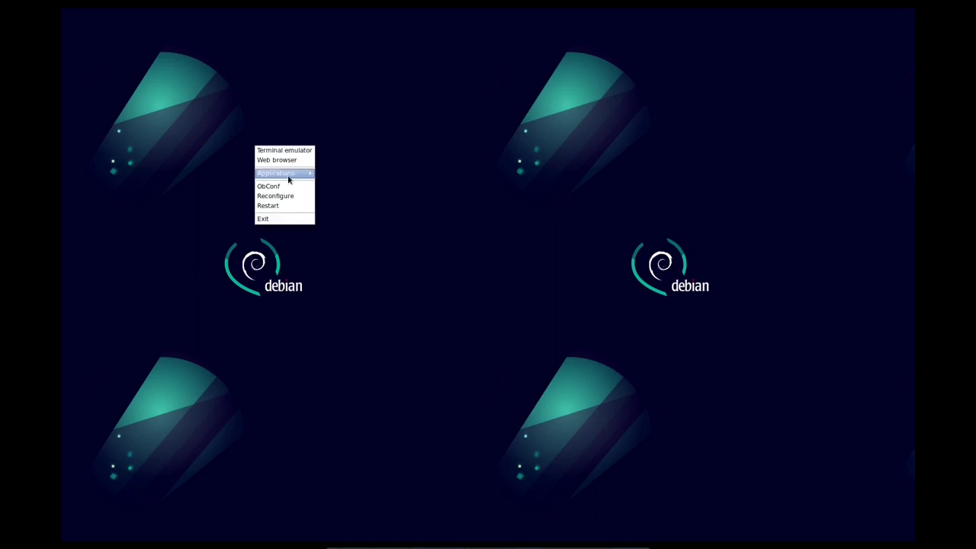
click(267, 220)
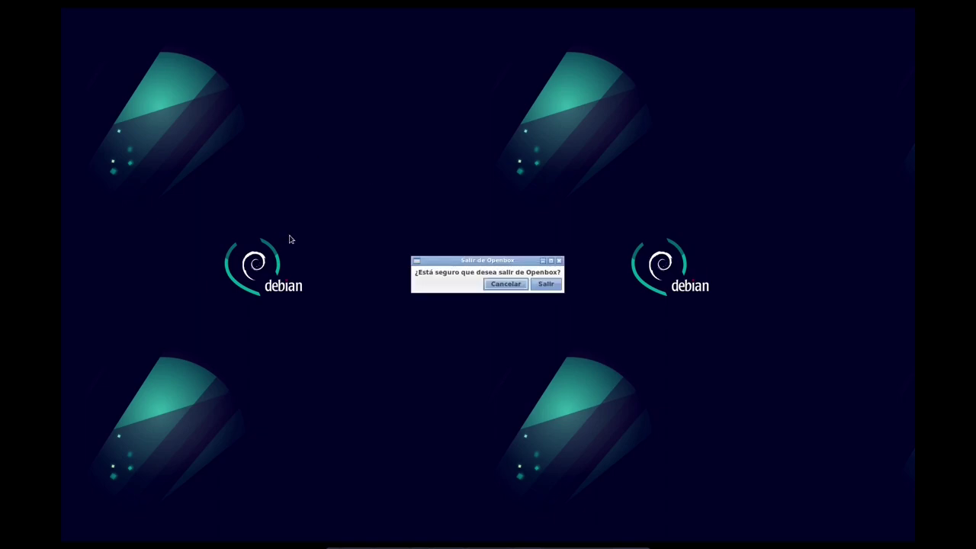
click(544, 284)
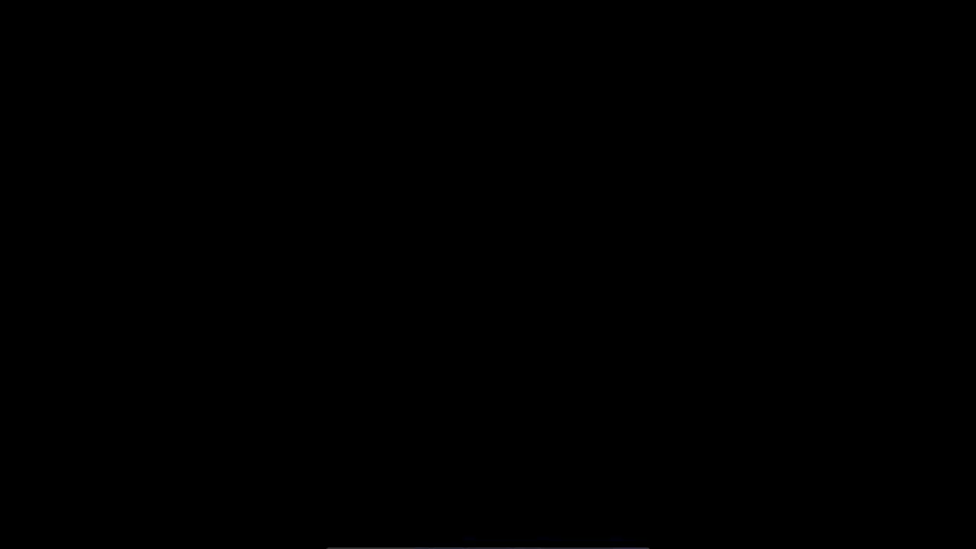
Log back in by entering the account's user name and password.
text(lgr)
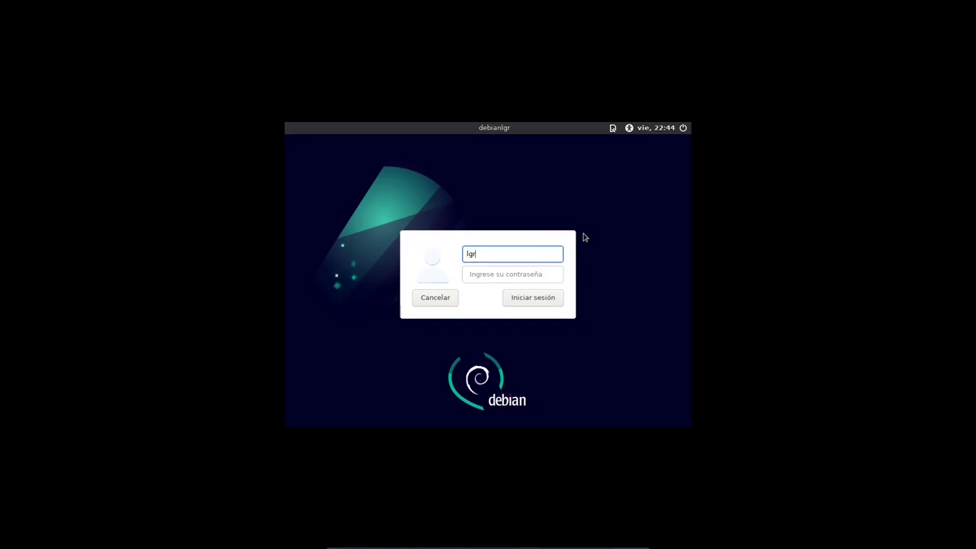
key(Return)
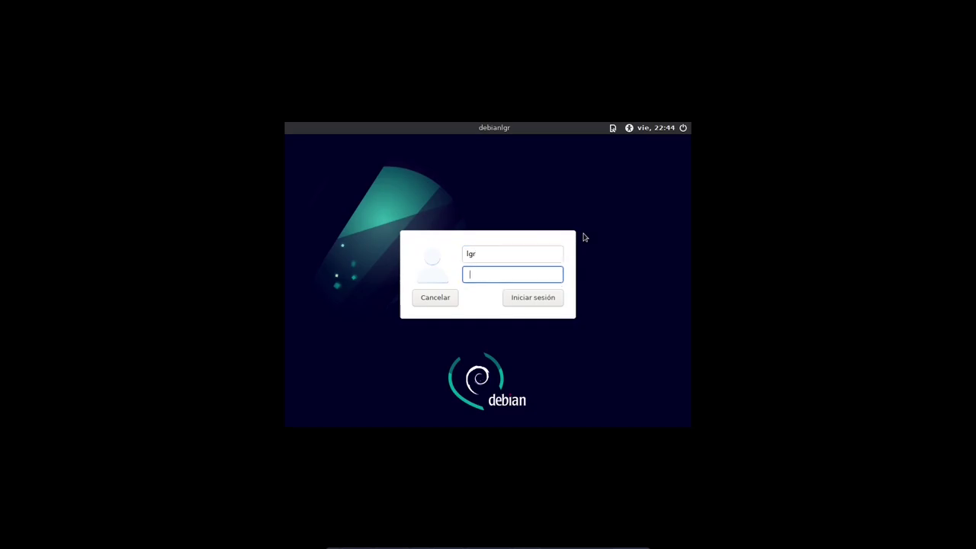
text(****)
key(Return)
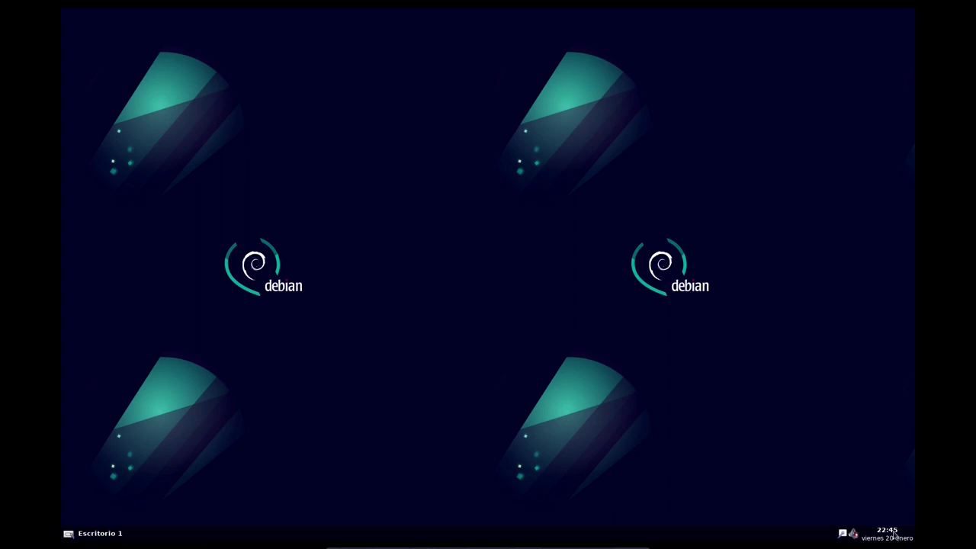
Unmute and raise the volume with the PNMixer slider, and look over the network applet's options.
click(855, 533)
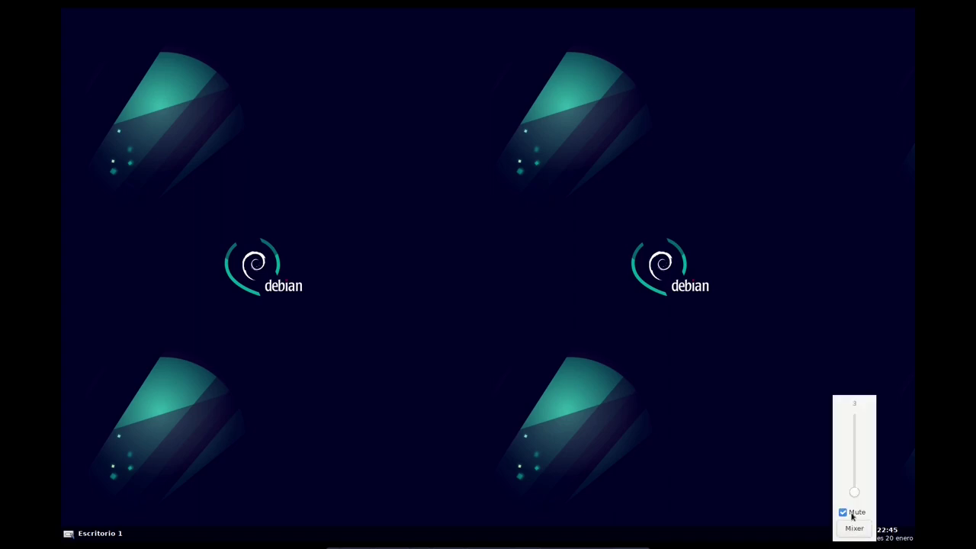
drag(855, 492, 856, 438)
click(788, 451)
right_click(843, 534)
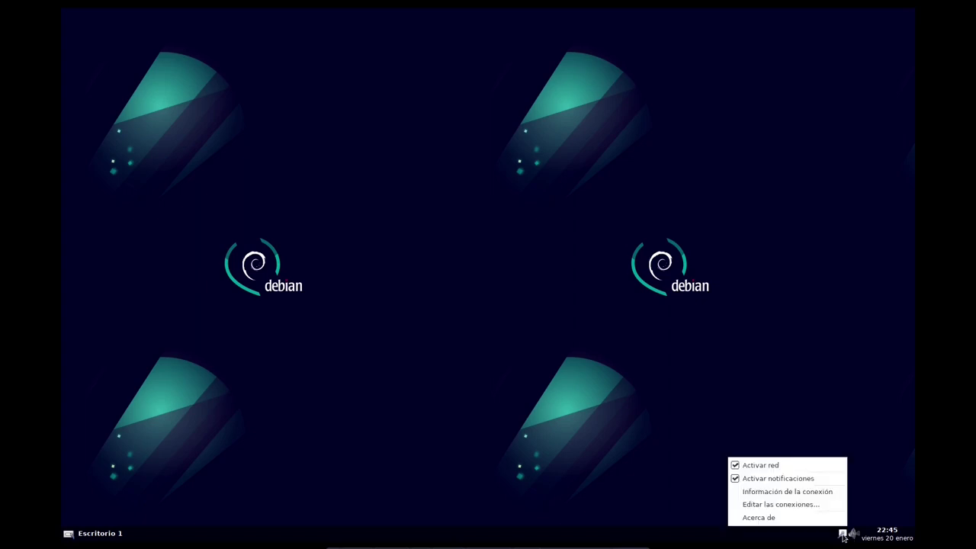
click(843, 536)
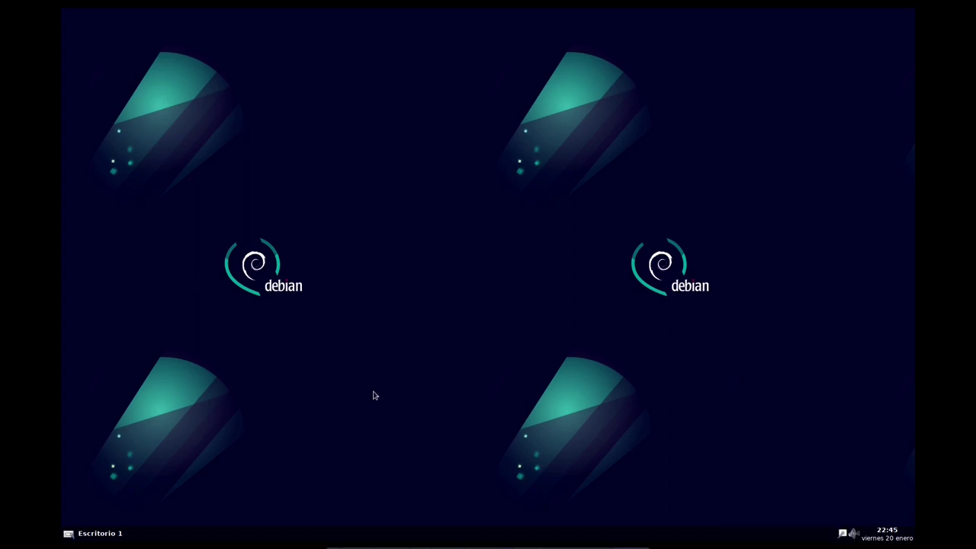
Open the PNMixer preferences and turn on the system icon theme in the view settings.
right_click(854, 536)
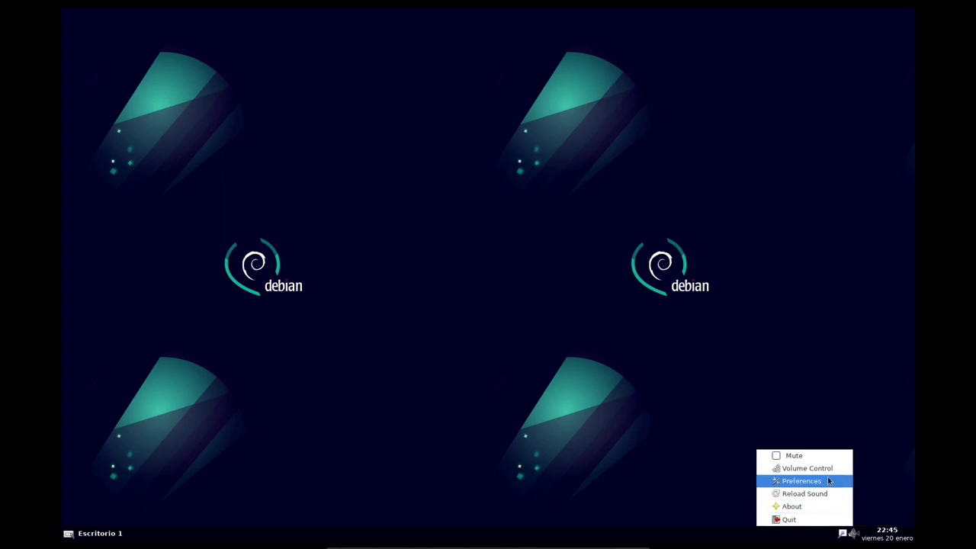
click(800, 481)
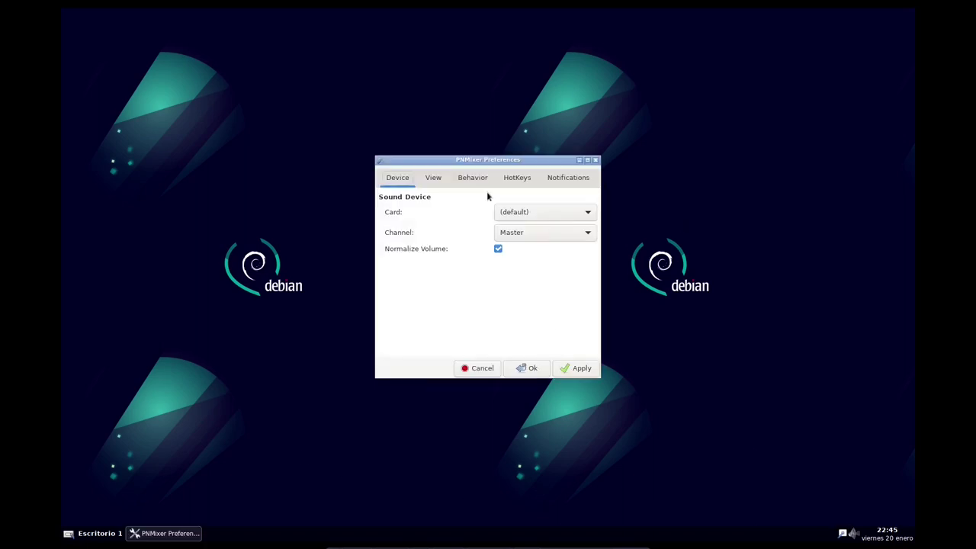
drag(484, 159, 466, 204)
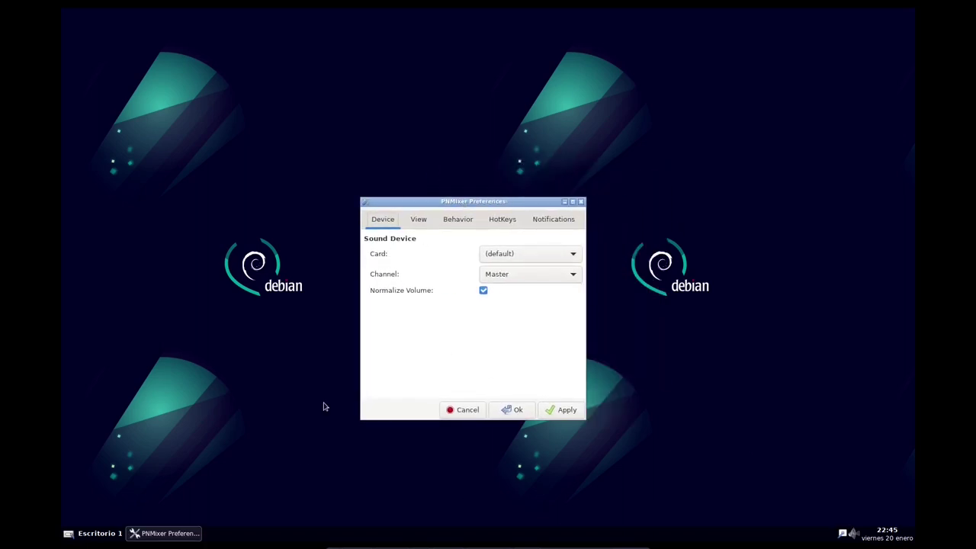
click(416, 220)
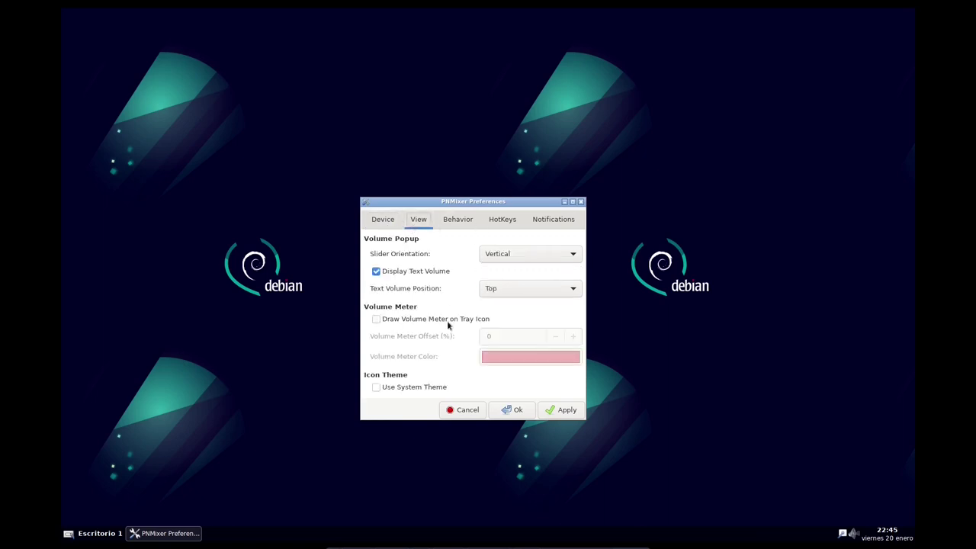
click(376, 388)
Enable PNMixer hotkeys and assign AudioMute to Mute/Unmute, AudioRaiseVolume to Volume Up and AudioLowerVolume to Volume Down.
click(464, 220)
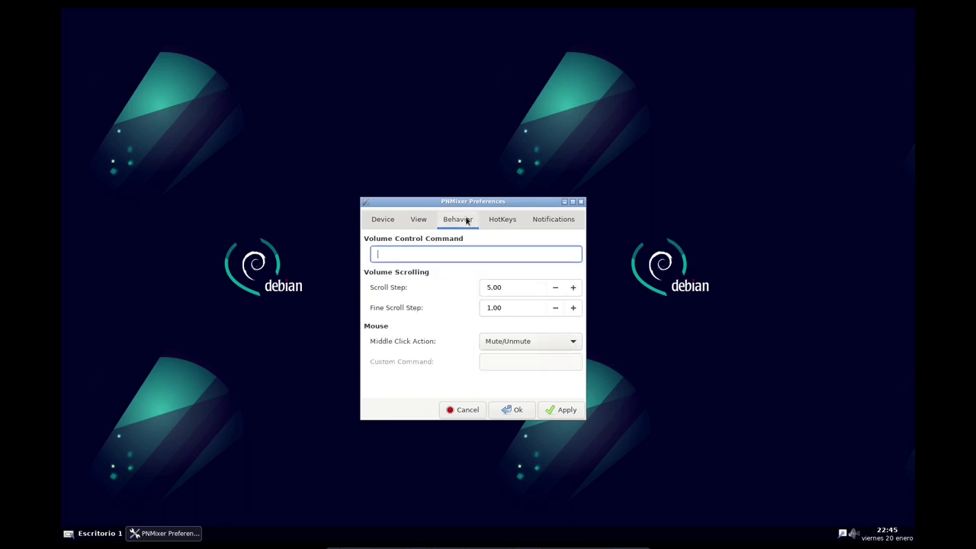
click(505, 219)
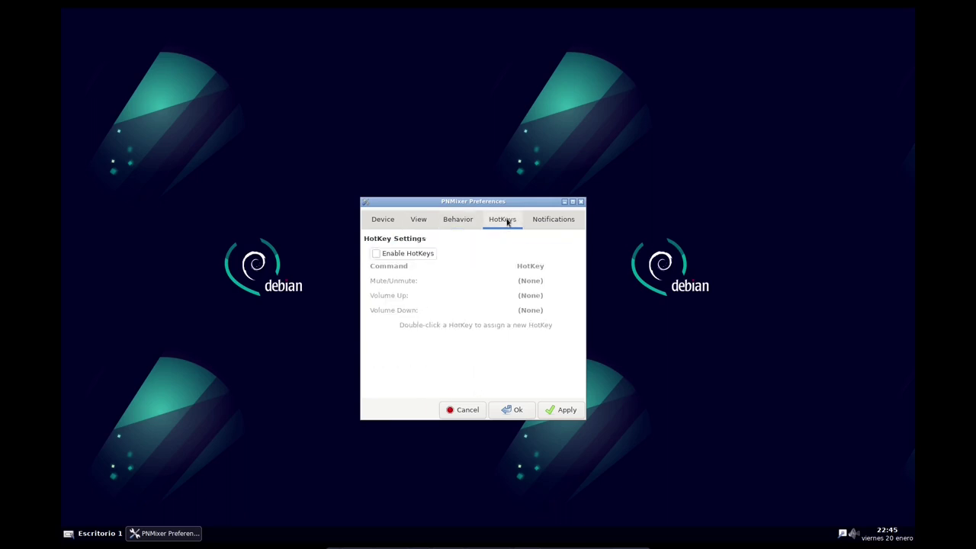
click(407, 258)
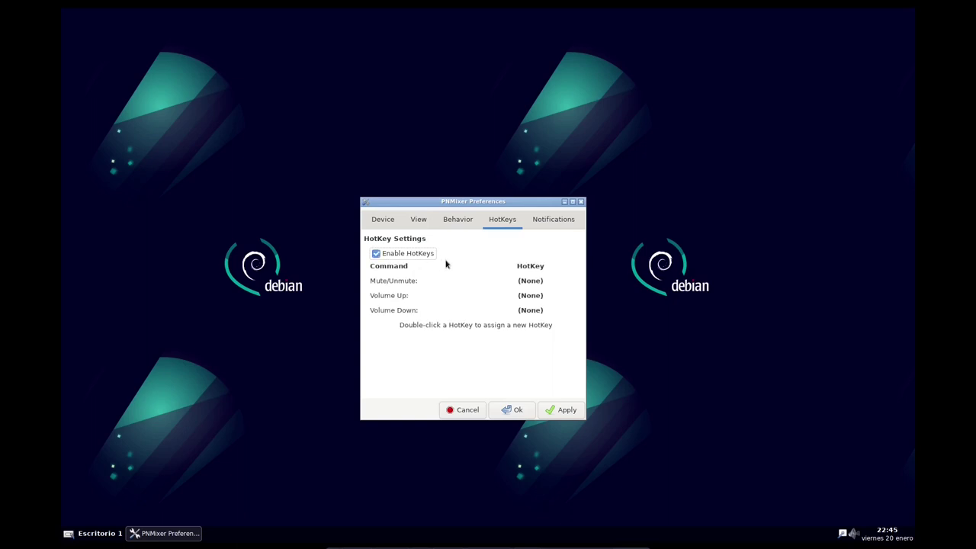
double_click(537, 284)
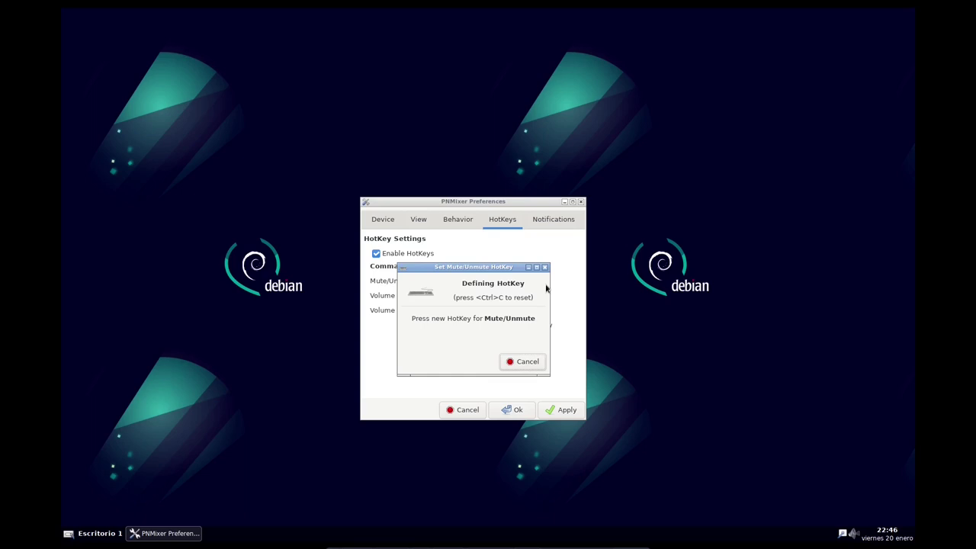
key(XF86AudioMute)
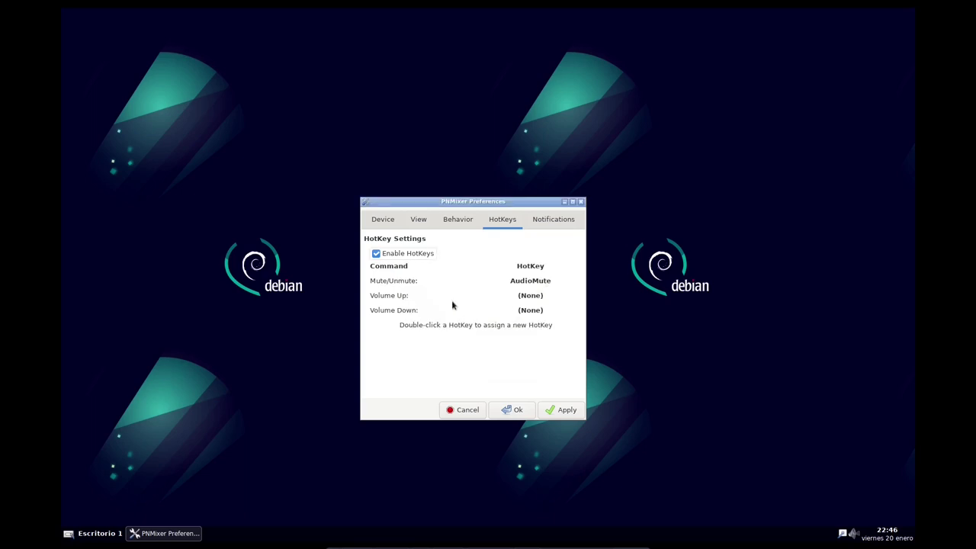
double_click(534, 296)
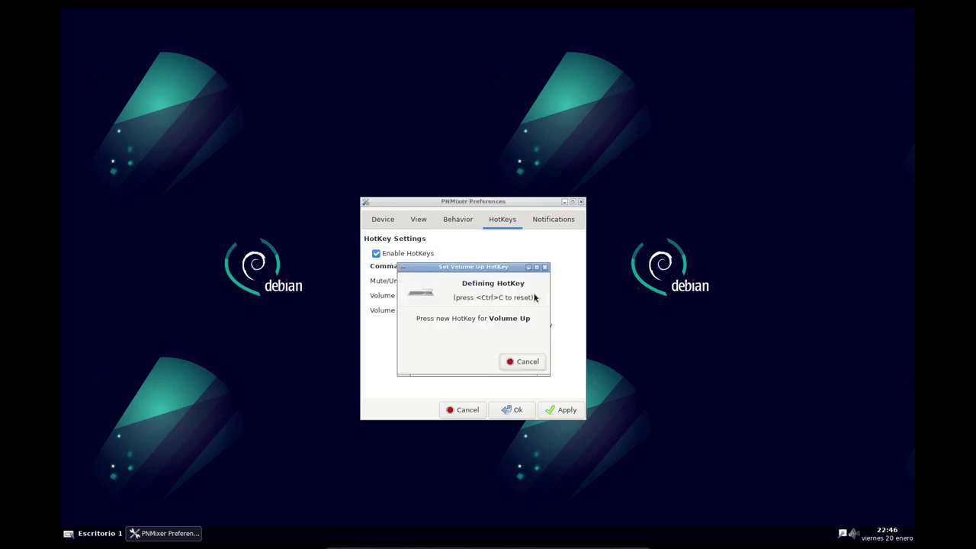
key(XF86AudioRaiseVolume)
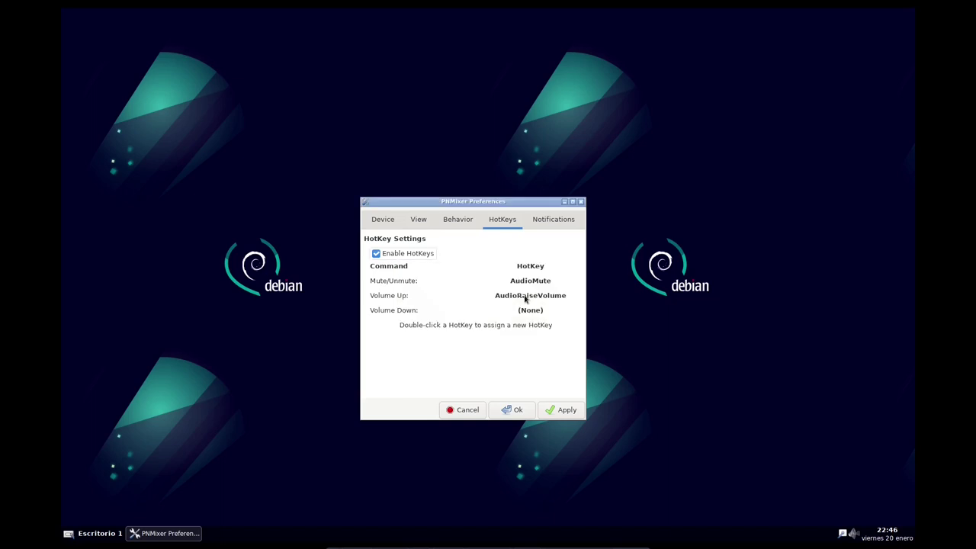
double_click(527, 311)
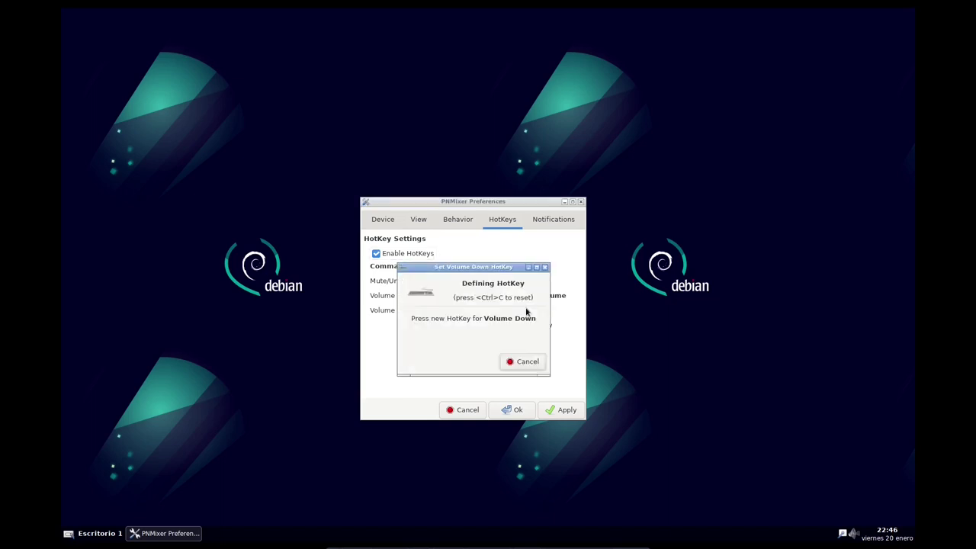
key(XF86AudioLowerVolume)
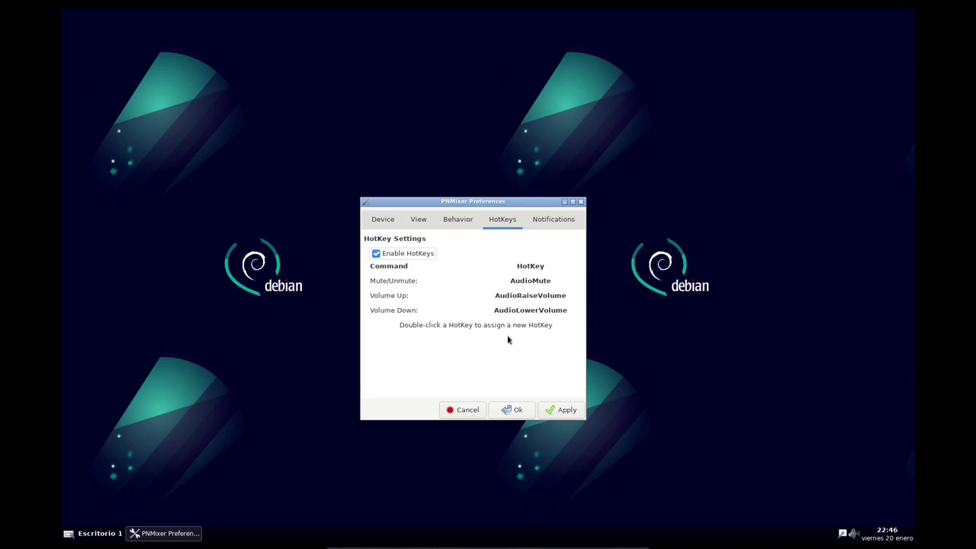
Enable PNMixer notifications, including for Adjustment in Popups, try them by raising the volume to 95, and save the preferences.
click(560, 220)
click(376, 252)
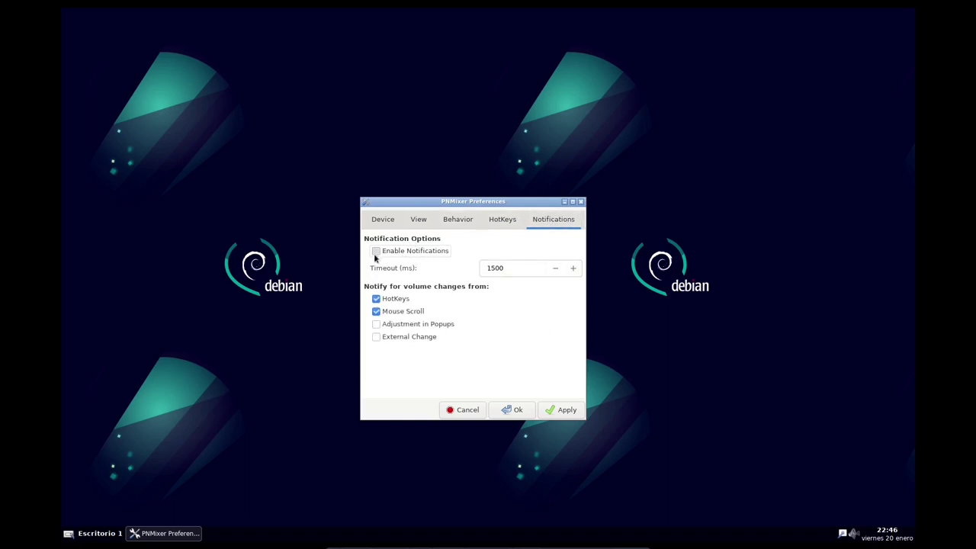
click(378, 328)
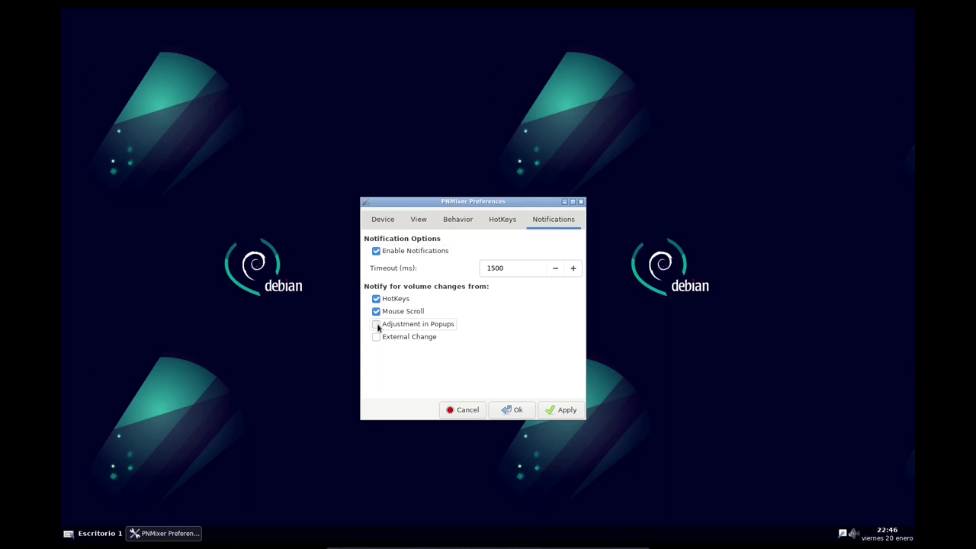
click(853, 536)
drag(852, 442, 851, 420)
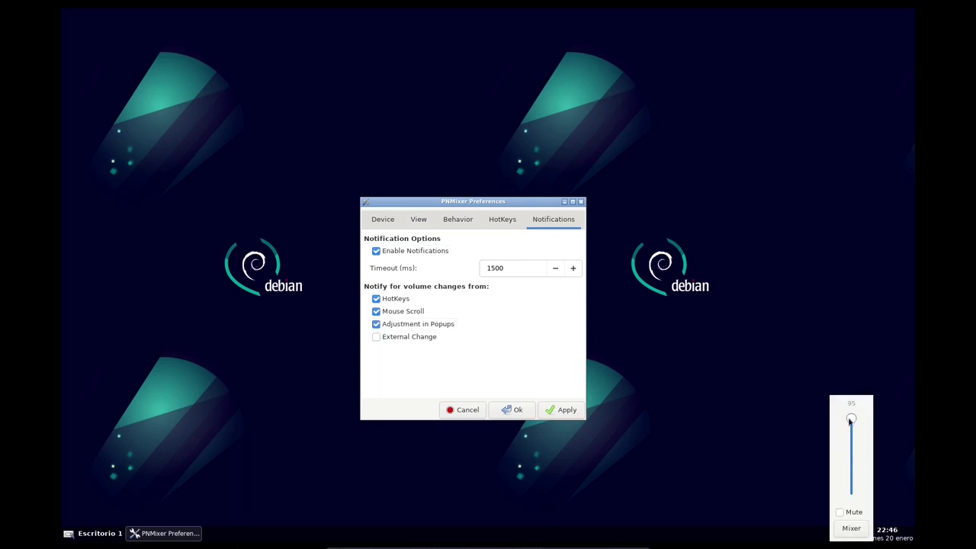
click(564, 410)
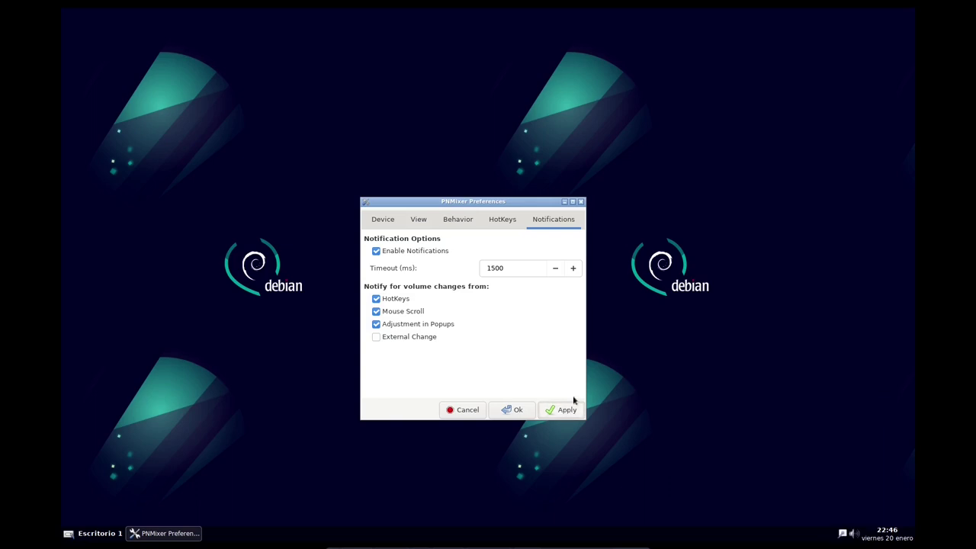
click(516, 411)
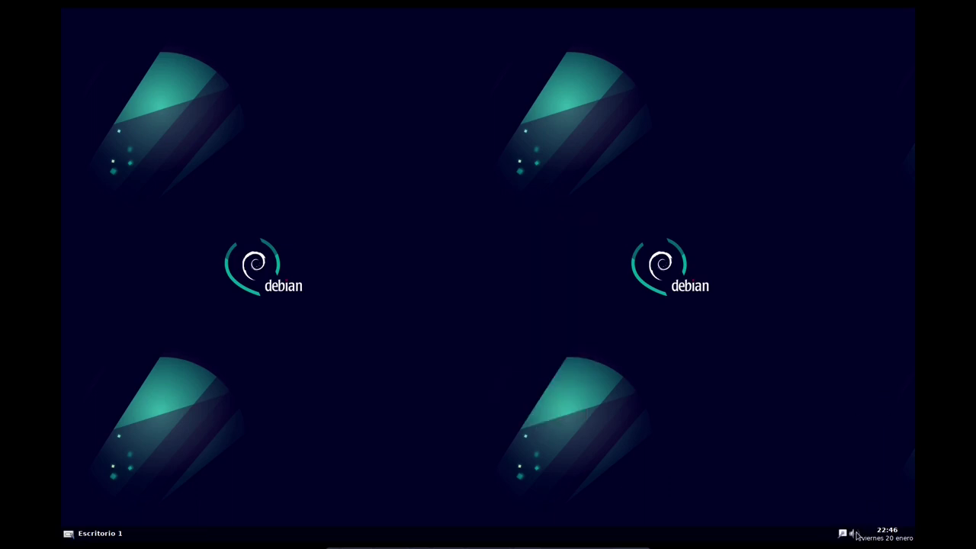
Lower and raise the volume repeatedly from PNMixer in the system tray to test its notifications.
mouse_move(855, 539)
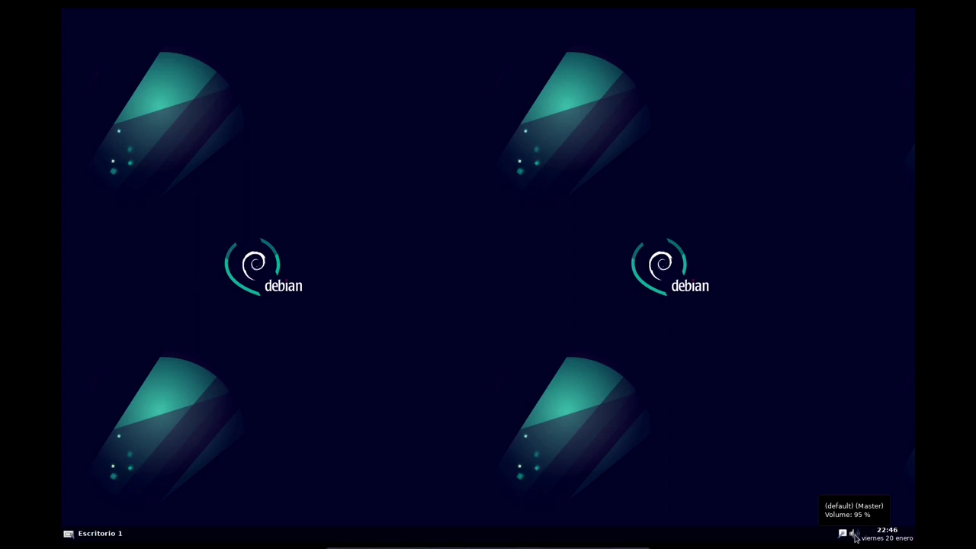
scroll(856, 539, down, 3)
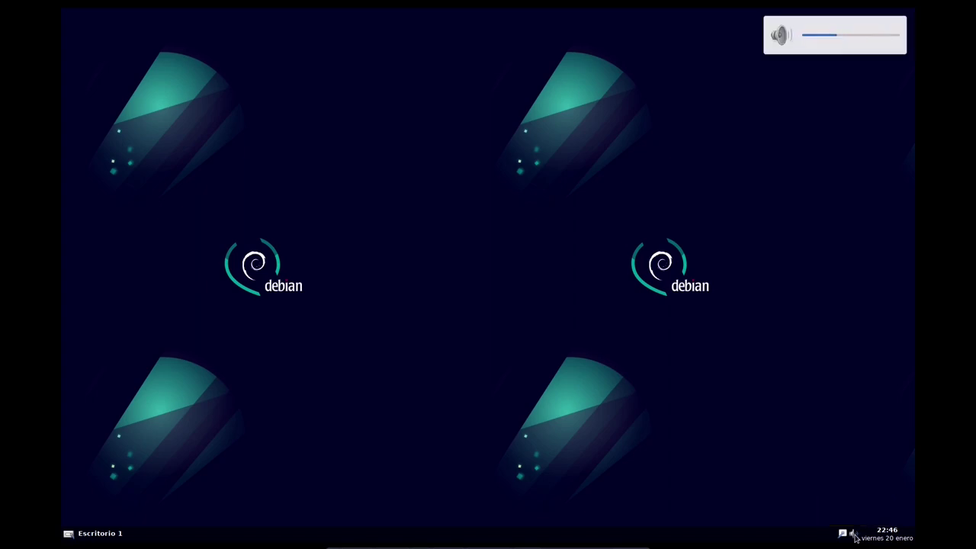
scroll(856, 538, up, 4)
scroll(856, 539, down, 10)
scroll(856, 539, up, 7)
scroll(856, 539, down, 4)
click(856, 538)
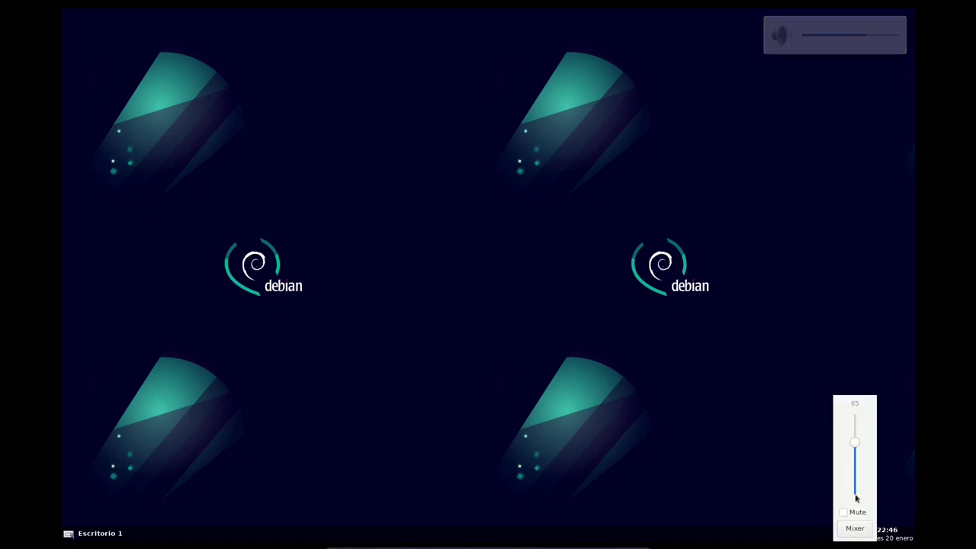
mouse_move(855, 448)
mouse_down()
mouse_move(852, 468)
mouse_move(853, 436)
mouse_move(841, 467)
mouse_move(851, 445)
mouse_up()
click(652, 408)
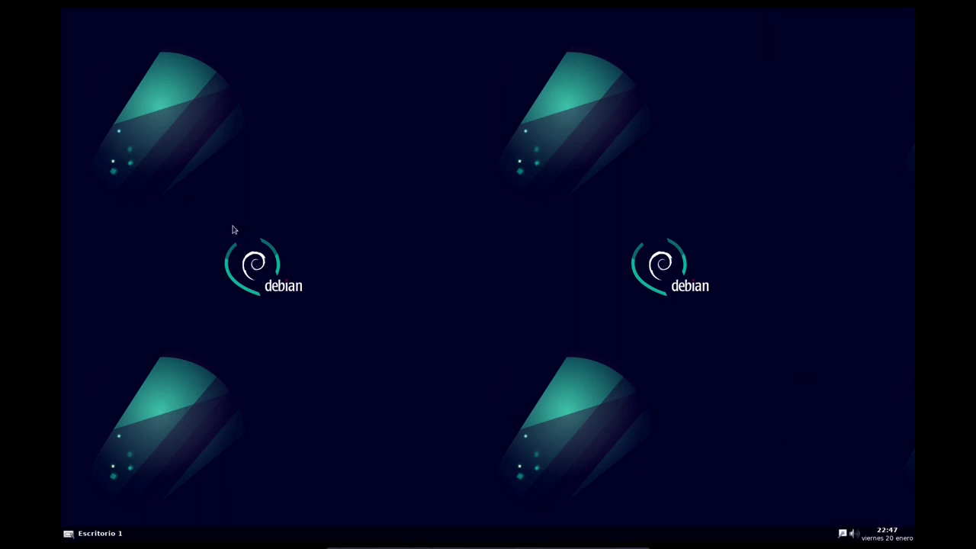
Open a terminal emulator and run xfce4-power-manager.
right_click(207, 196)
click(220, 201)
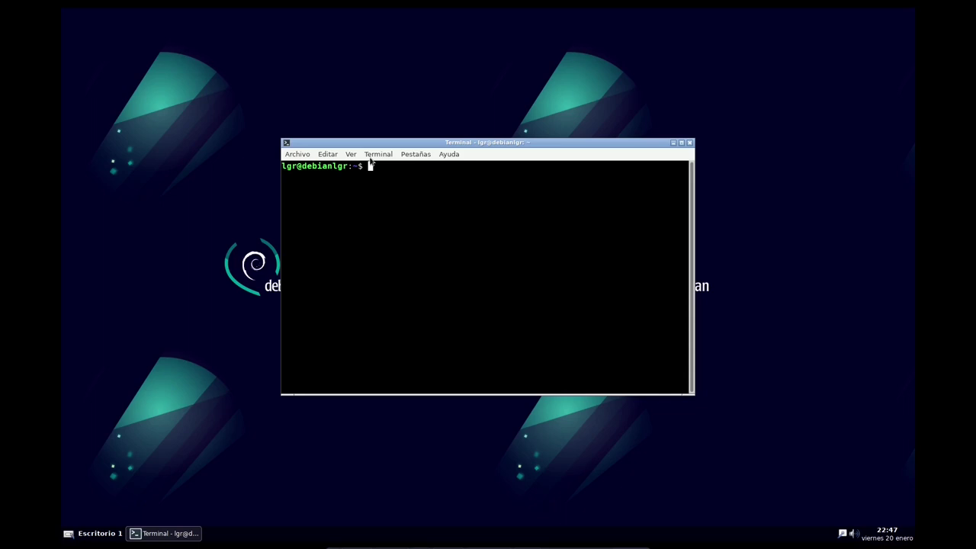
text(xfce4-power.)
key(BackSpace)
text(-manafg)
key(BackSpace)
key(BackSpace)
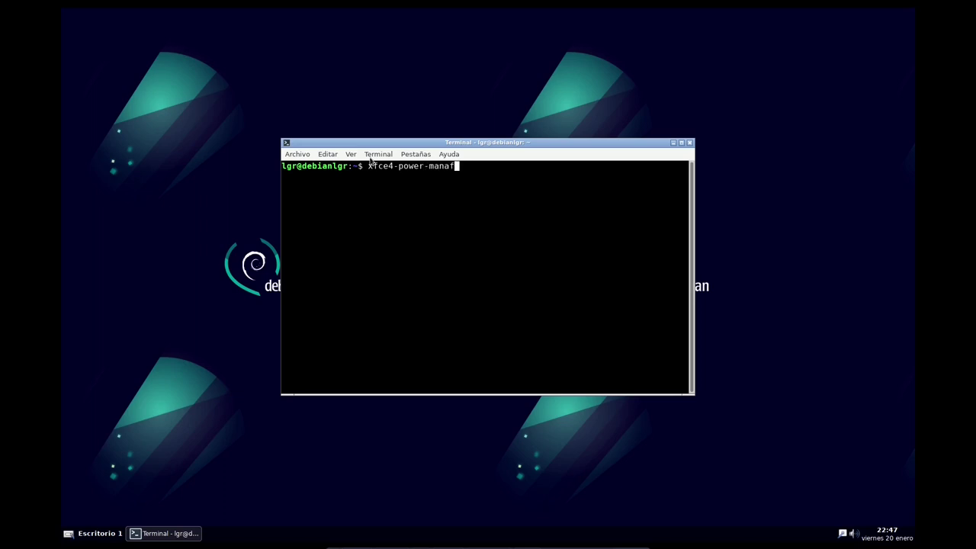
text(ger)
key(Return)
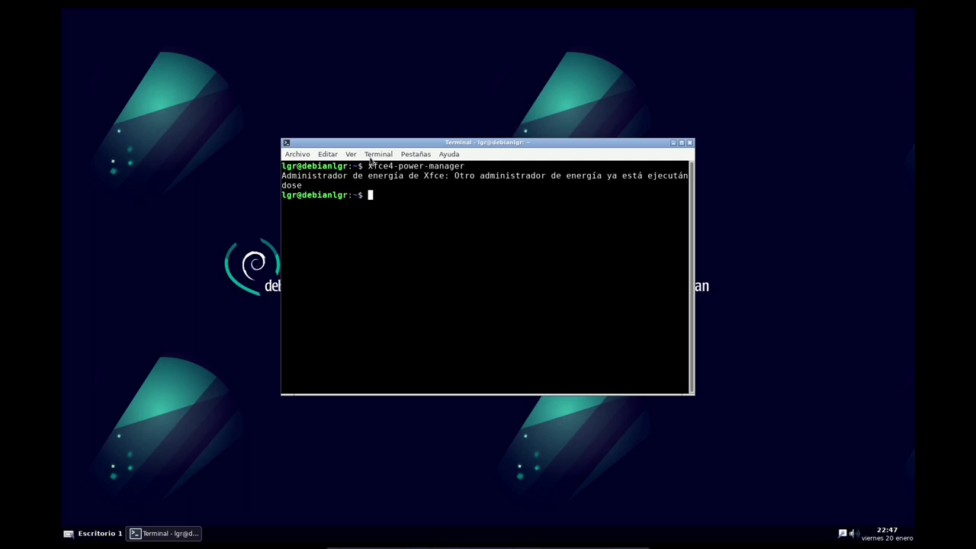
Show the power manager's command-line options by running xfce4-power-manager -help.
key(Up)
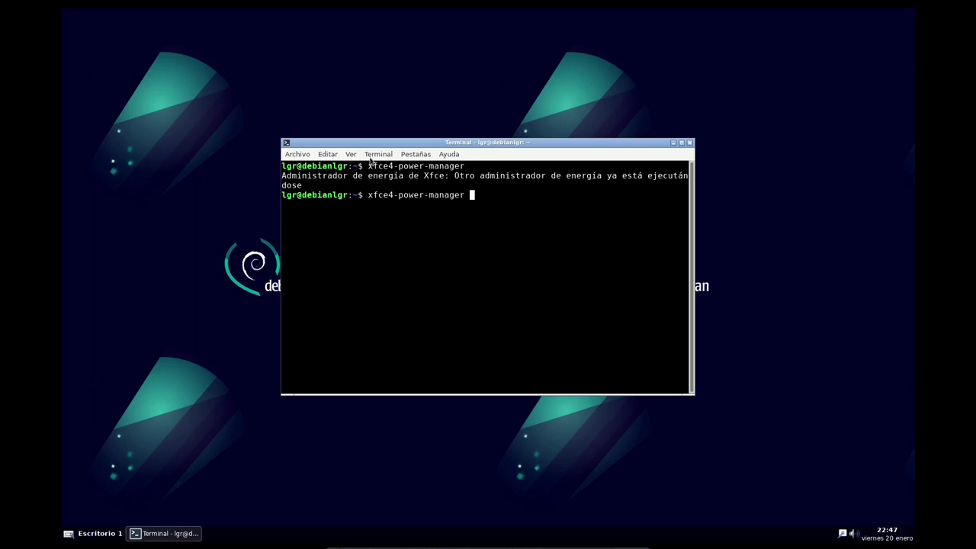
text(-)
key(BackSpace)
text(-help)
key(Return)
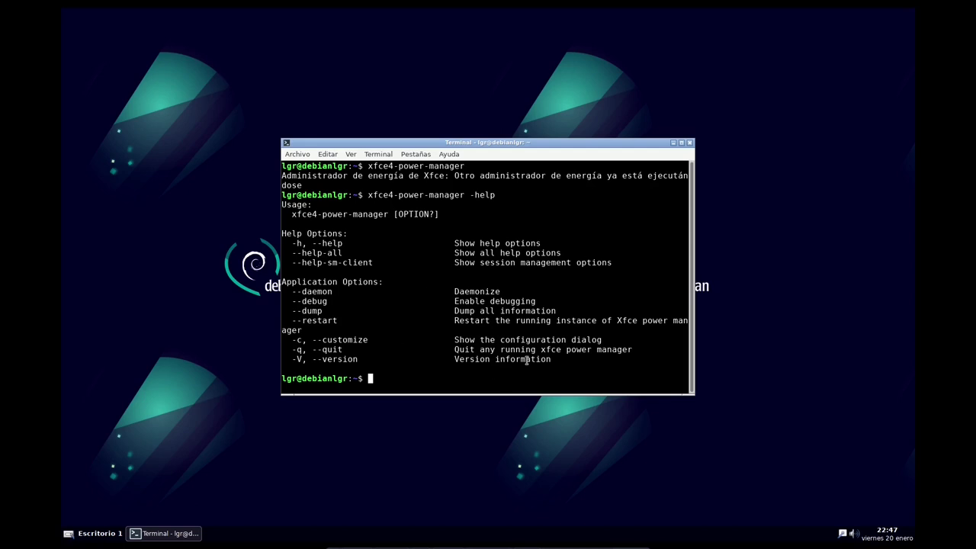
Open the power manager's configuration dialog by running xfce4-power-manager -c.
key(Up)
key(BackSpace)
key(BackSpace)
key(BackSpace)
key(BackSpace)
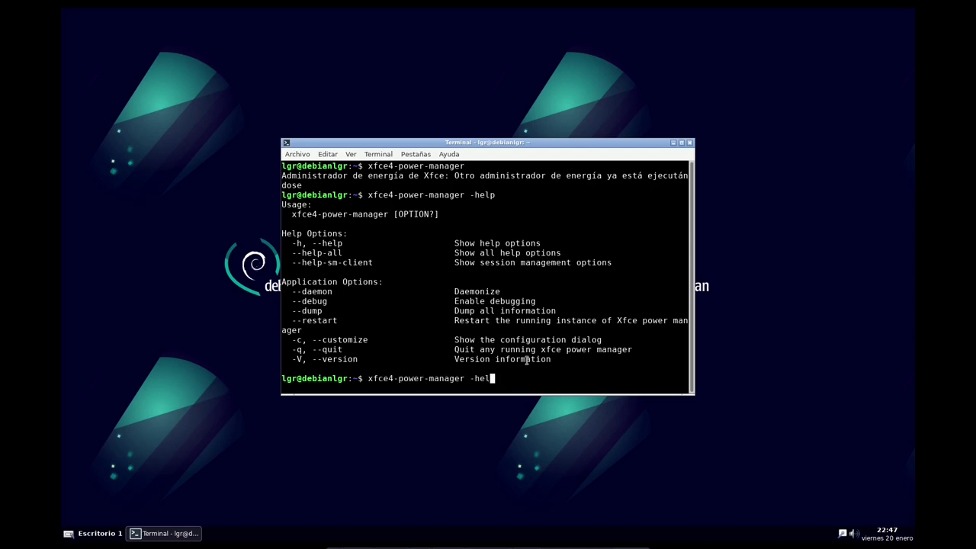
text(c)
key(Return)
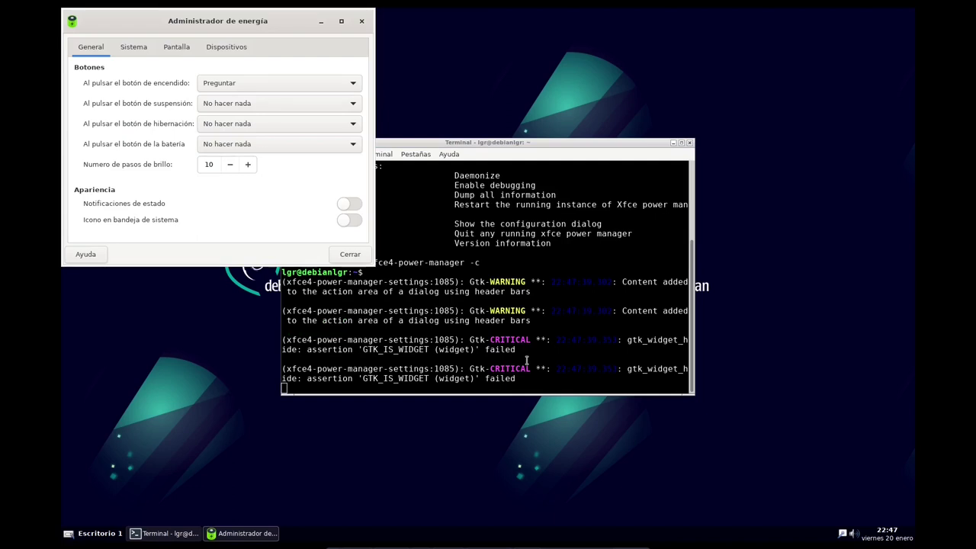
Turn on "Icono en bandeja de sistema" for the power manager and check the menu of its tray icon.
drag(157, 24, 387, 110)
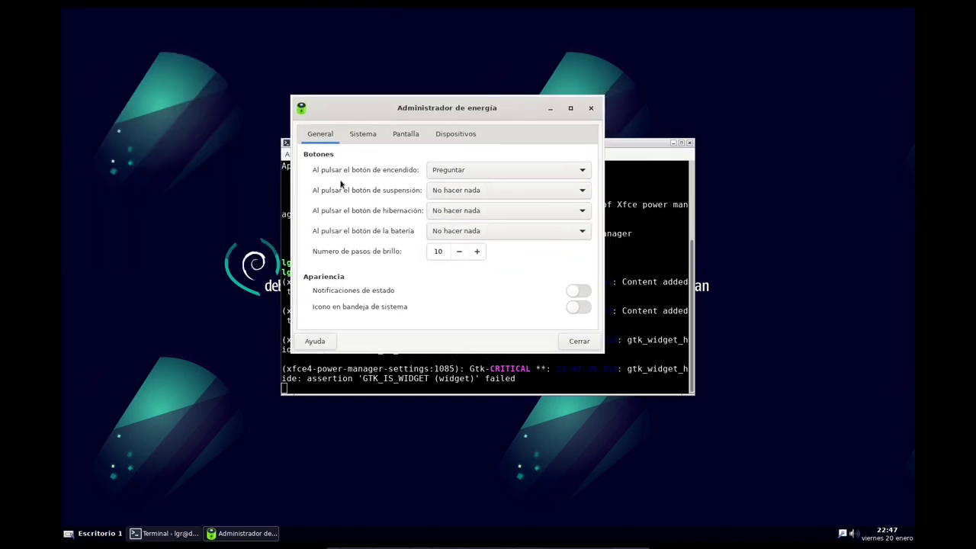
click(579, 308)
click(858, 541)
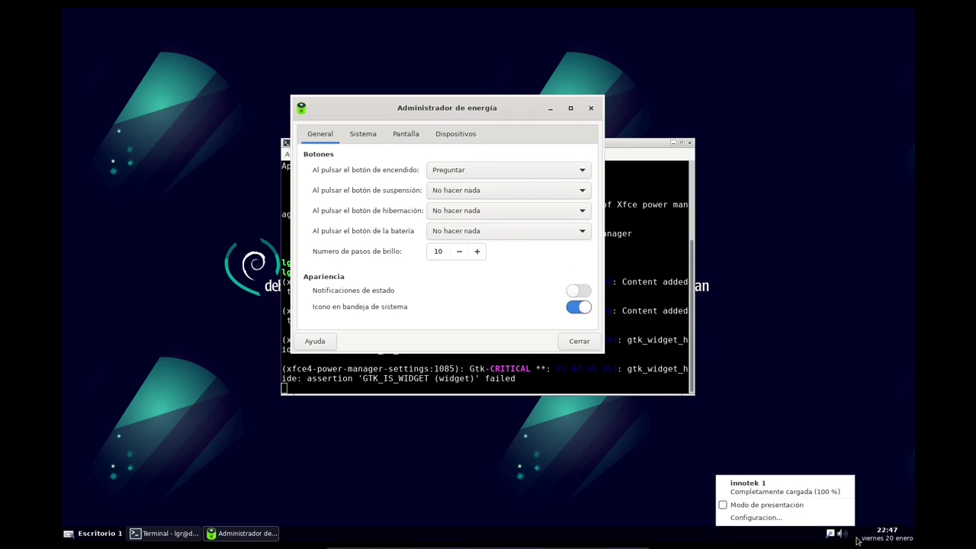
click(858, 541)
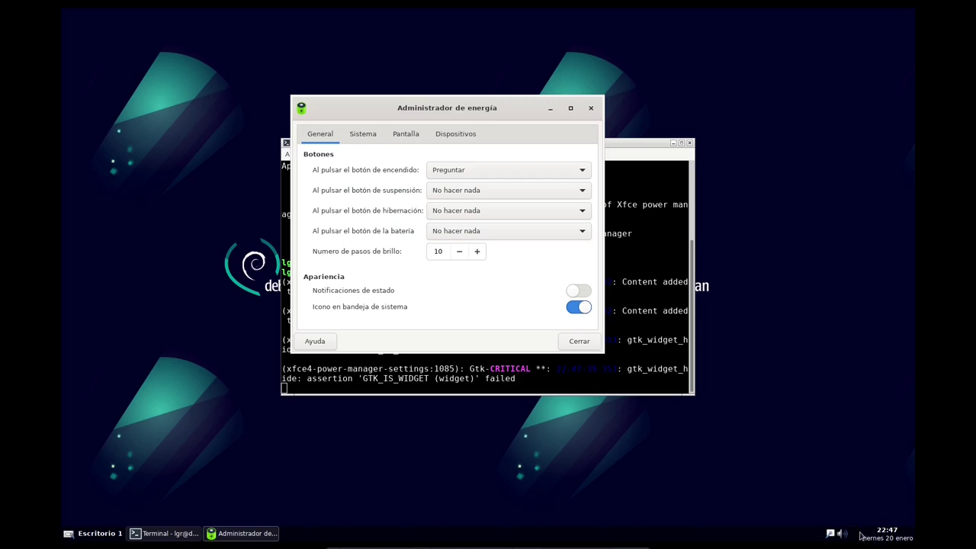
click(856, 539)
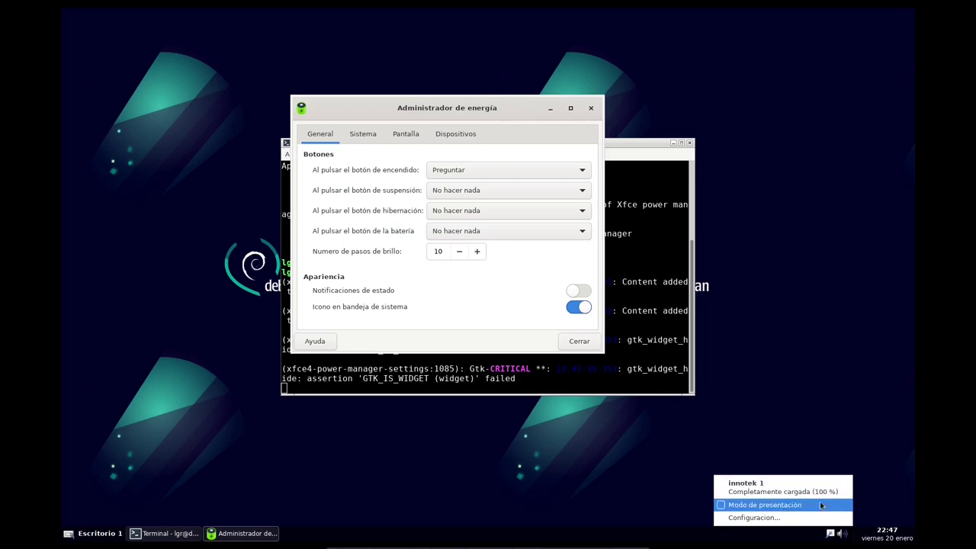
click(858, 540)
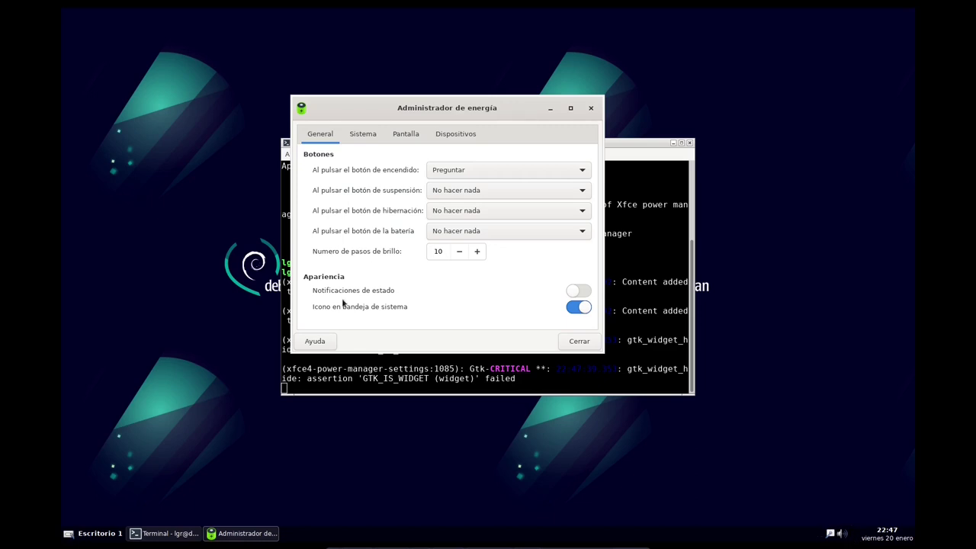
Look through the power manager's Sistema, Pantalla and Dispositivos settings, and return to the General ones.
click(363, 135)
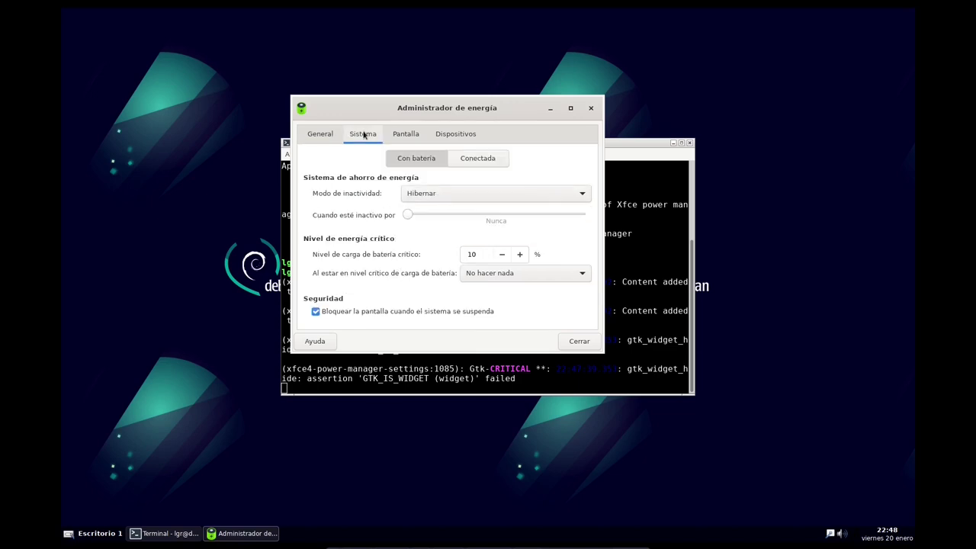
click(405, 133)
click(463, 134)
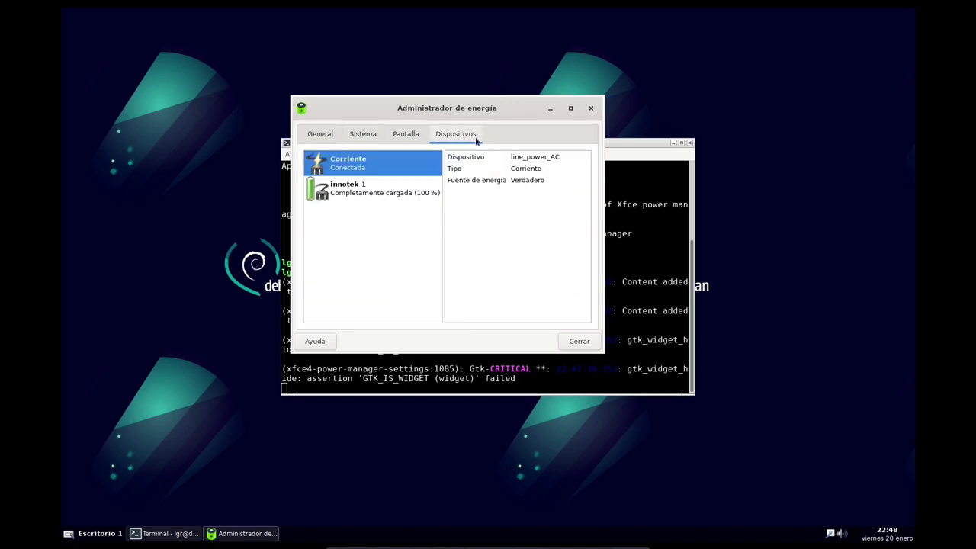
click(406, 134)
click(347, 134)
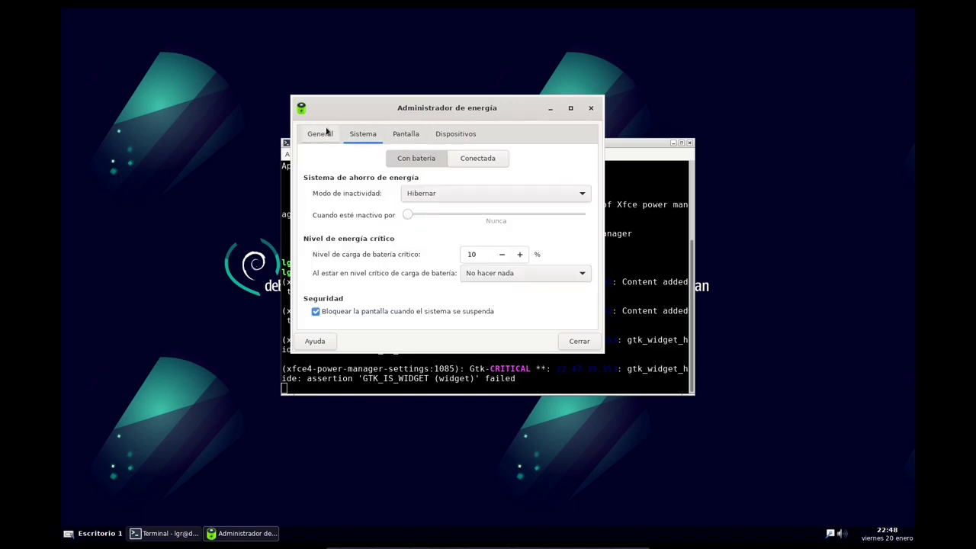
click(326, 131)
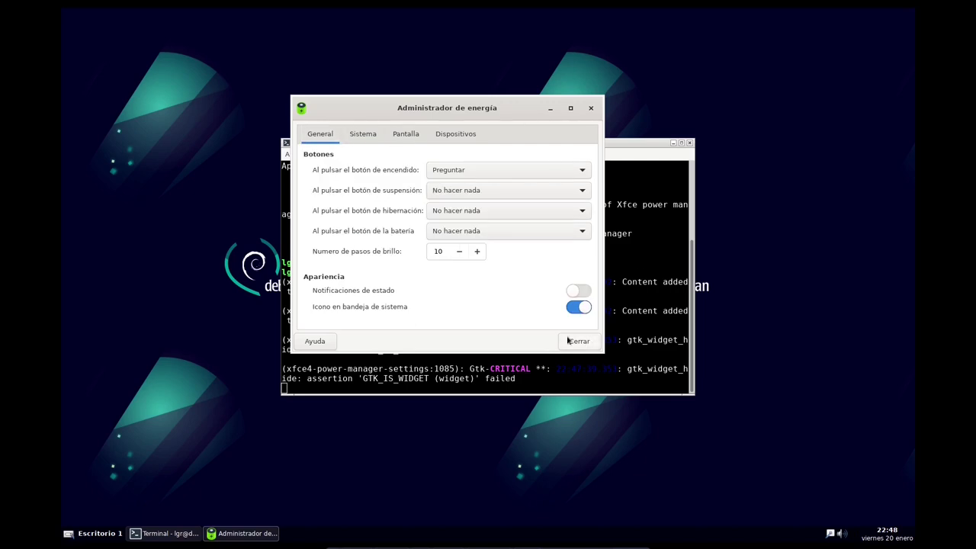
Close the power manager settings and the terminal, and recheck the power manager's tray menu.
click(594, 341)
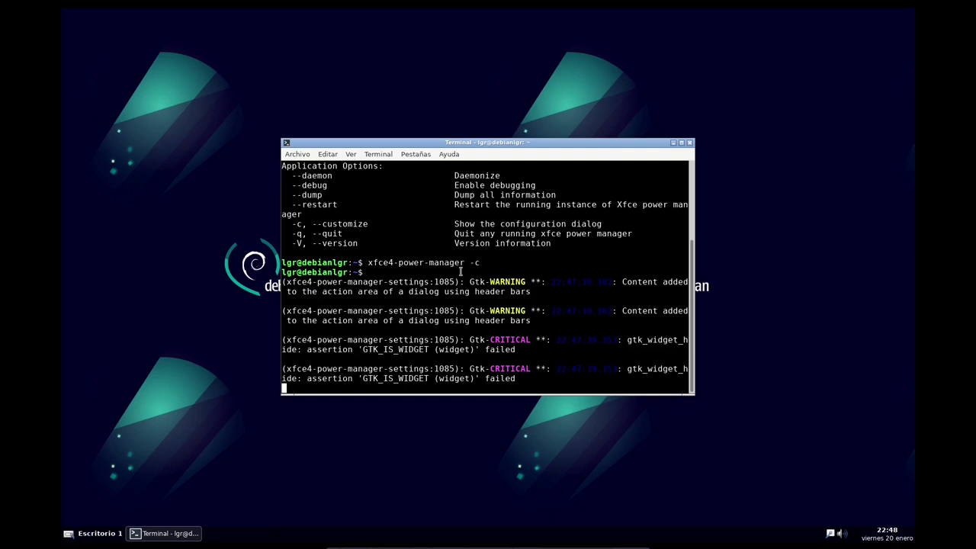
key(ctrl+c)
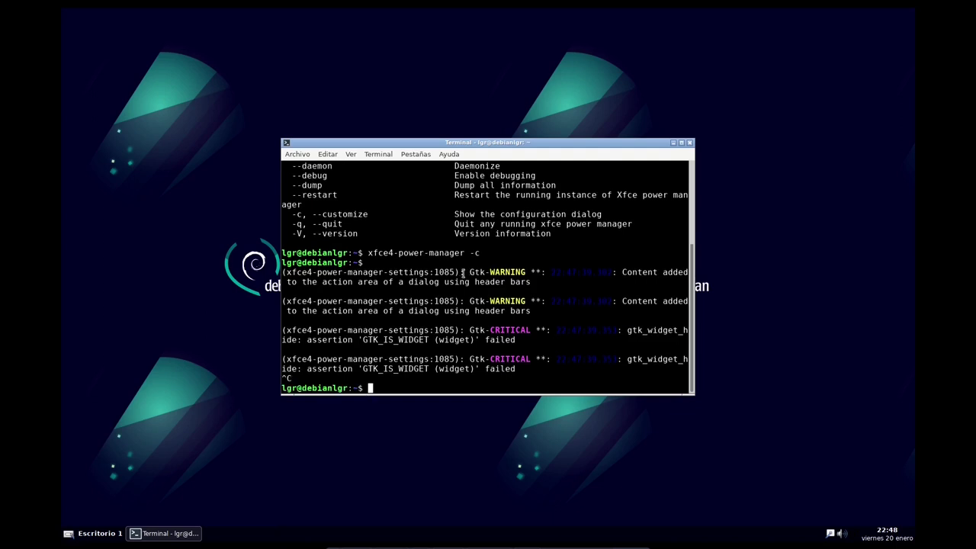
click(689, 145)
click(854, 536)
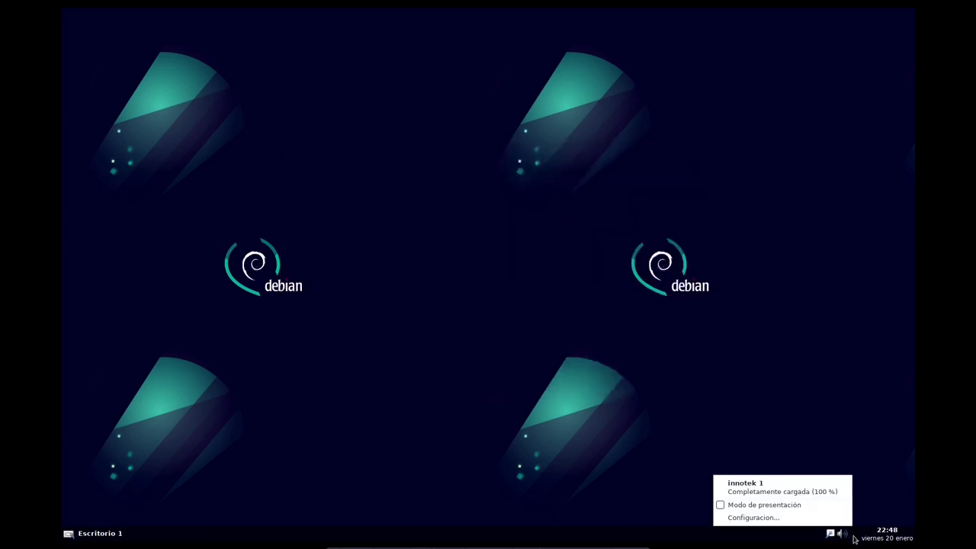
click(775, 387)
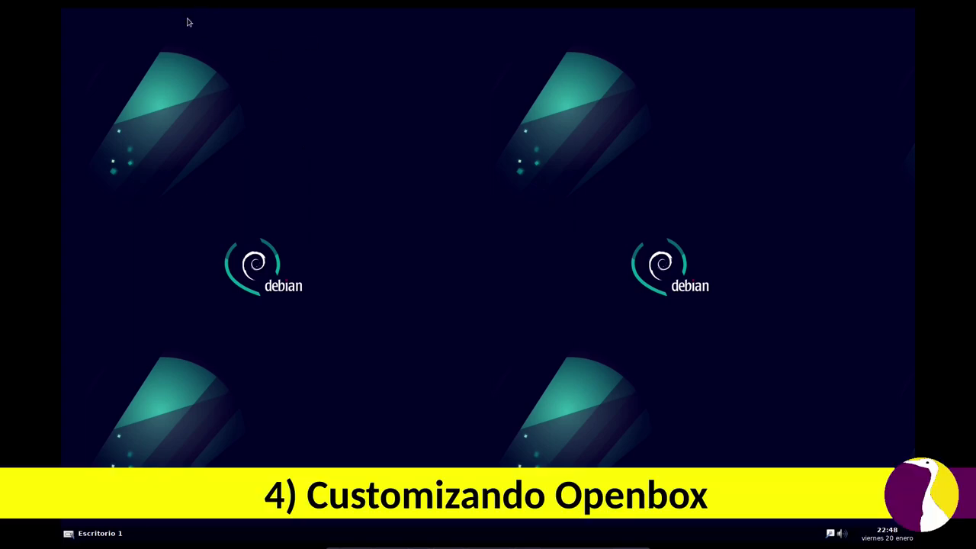
Launch the web browser from the Openbox desktop menu.
right_click(201, 145)
click(210, 116)
right_click(282, 136)
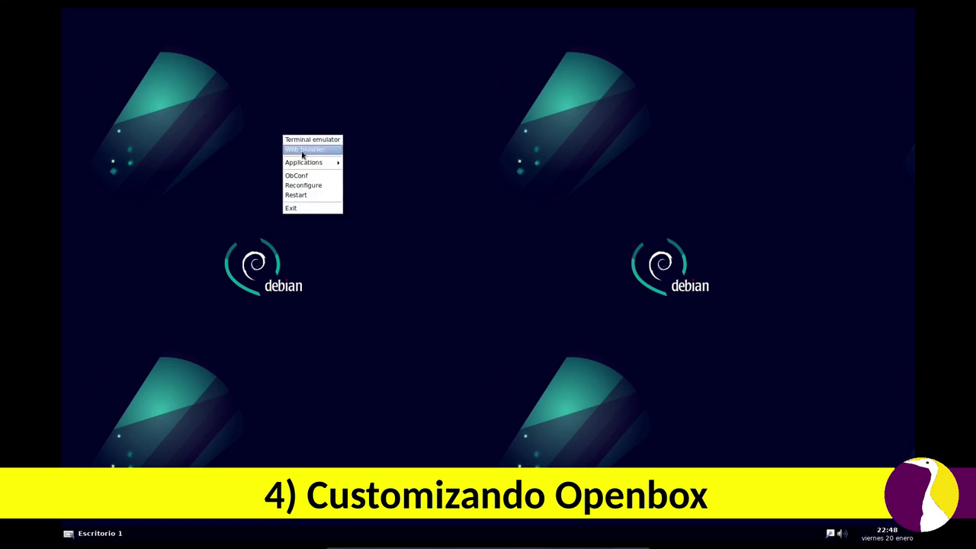
click(302, 149)
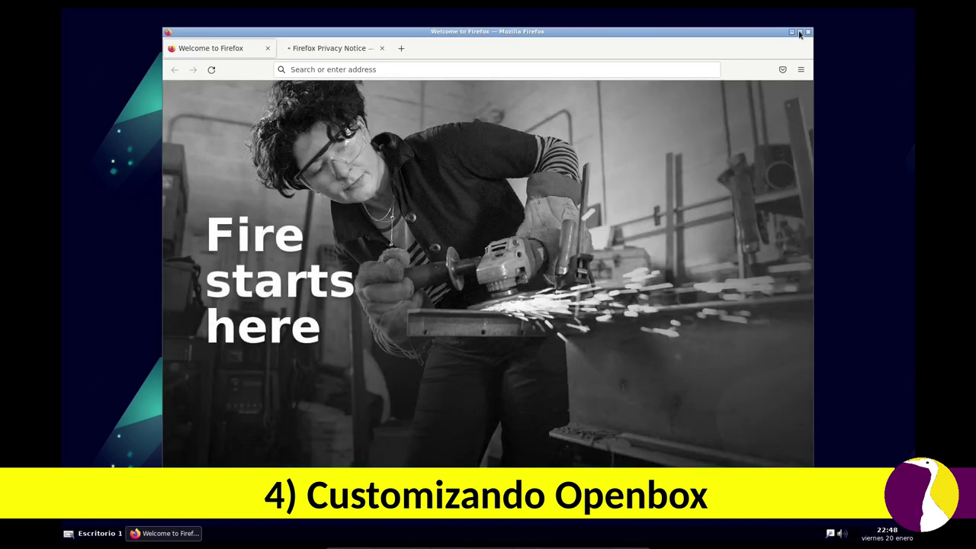
Maximize the Firefox window and close the Firefox Privacy Notice page.
click(800, 32)
click(229, 29)
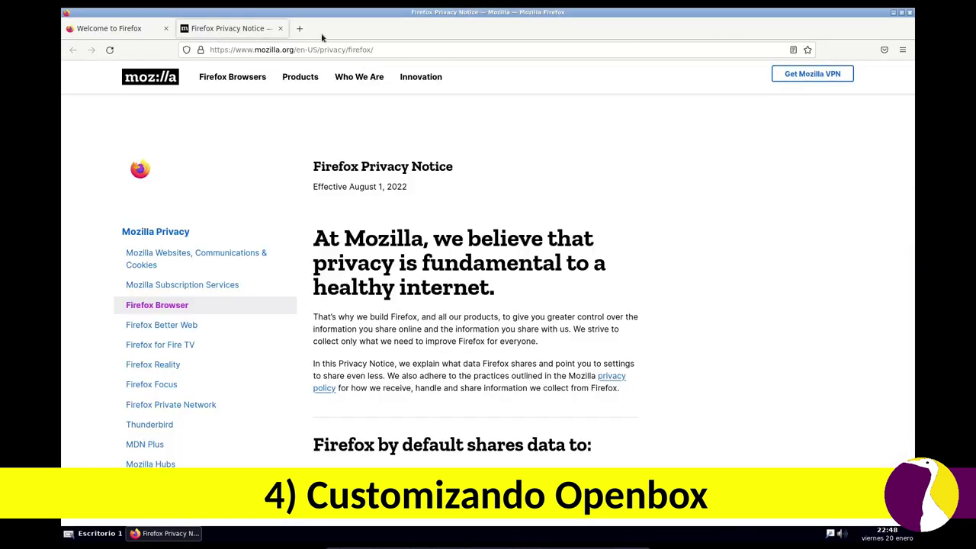
click(280, 29)
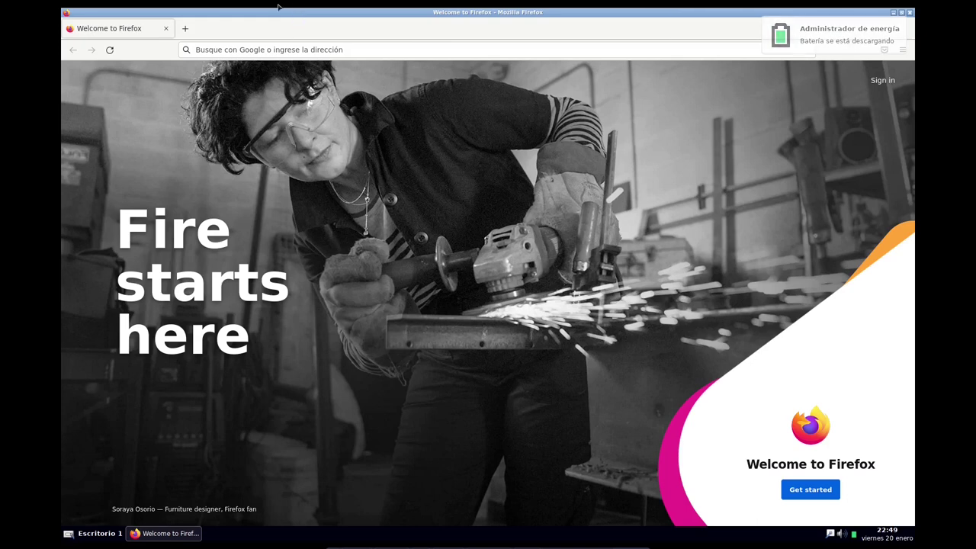
Go to the Archcraft website at archcraft.io.
click(303, 50)
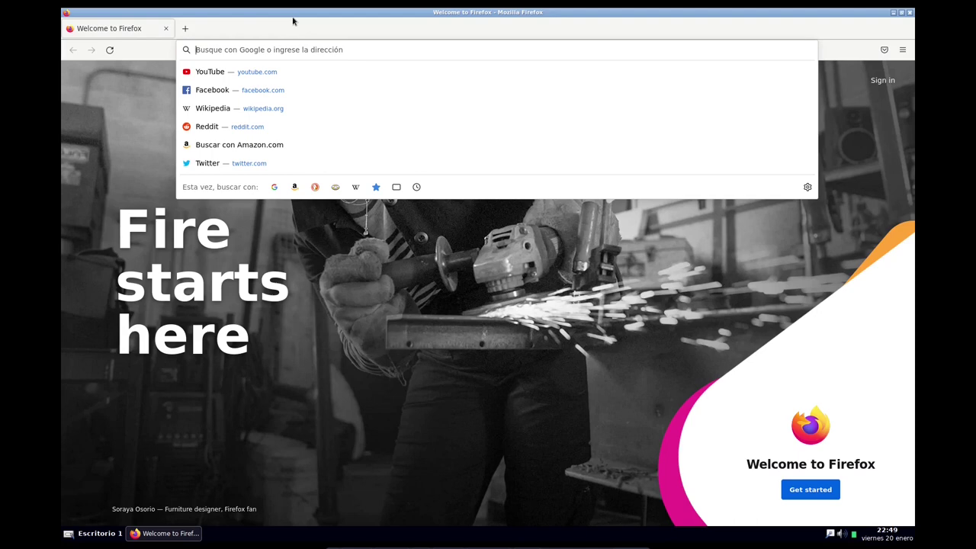
text(archcr)
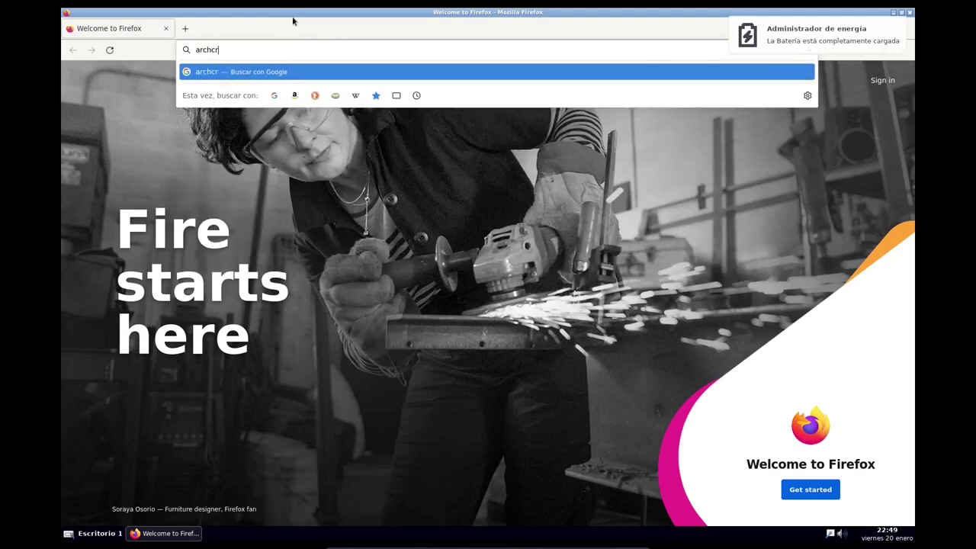
text(aft.io)
key(Return)
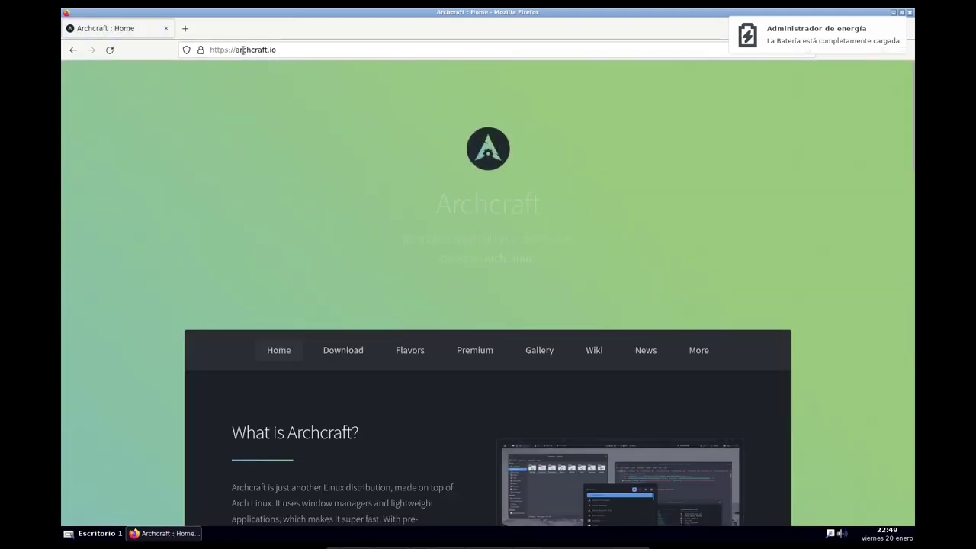
Open Archcraft's GitHub page from the site's Important Links and show its list of repositories.
scroll(244, 229, down, 5)
scroll(263, 225, down, 12)
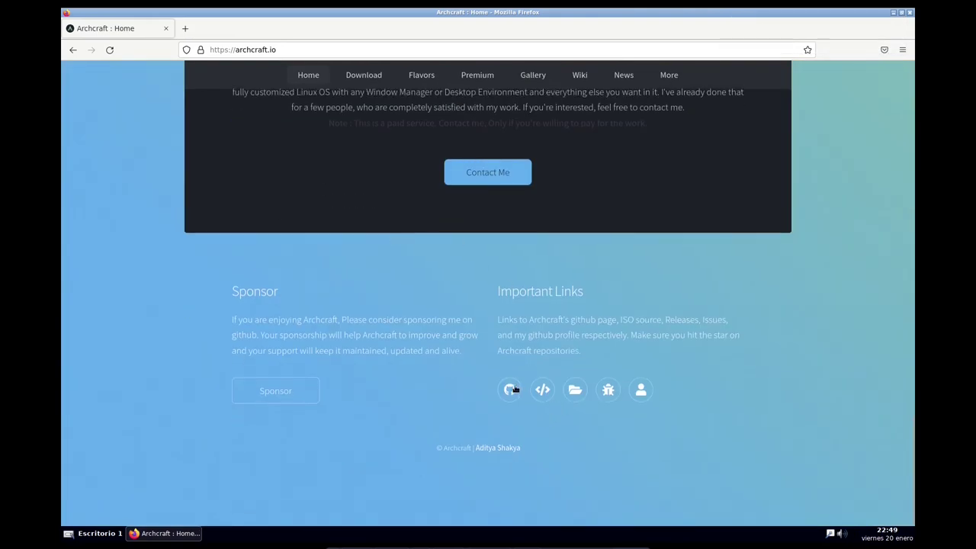
click(511, 389)
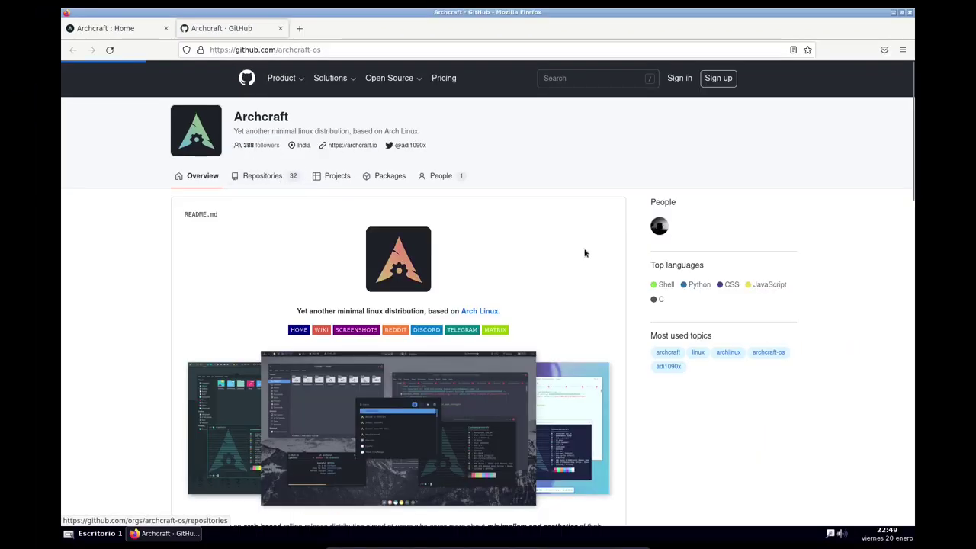
click(339, 257)
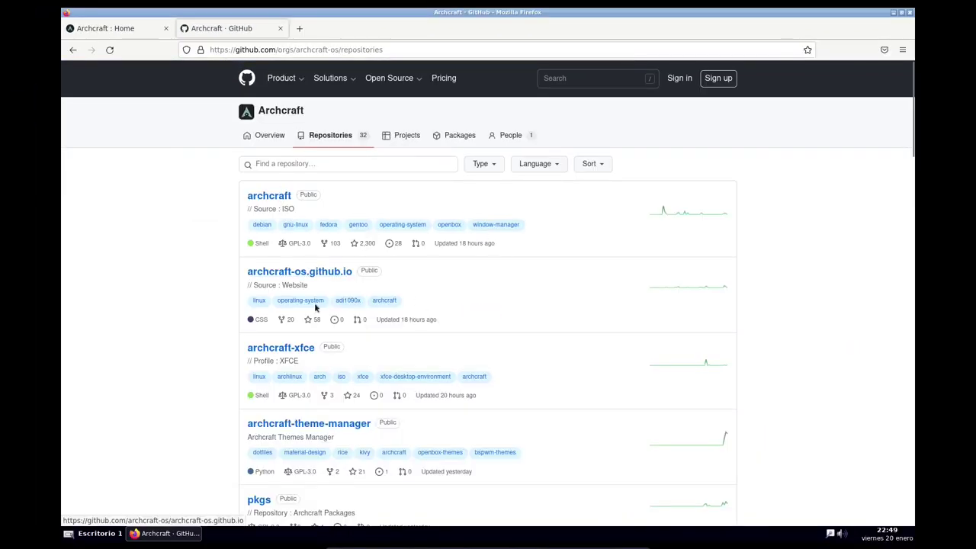
Open the archcraft-wallpapers, archcraft-themes and archcraft-icons repositories in separate new tabs and close the repository list tab.
scroll(466, 326, down, 5)
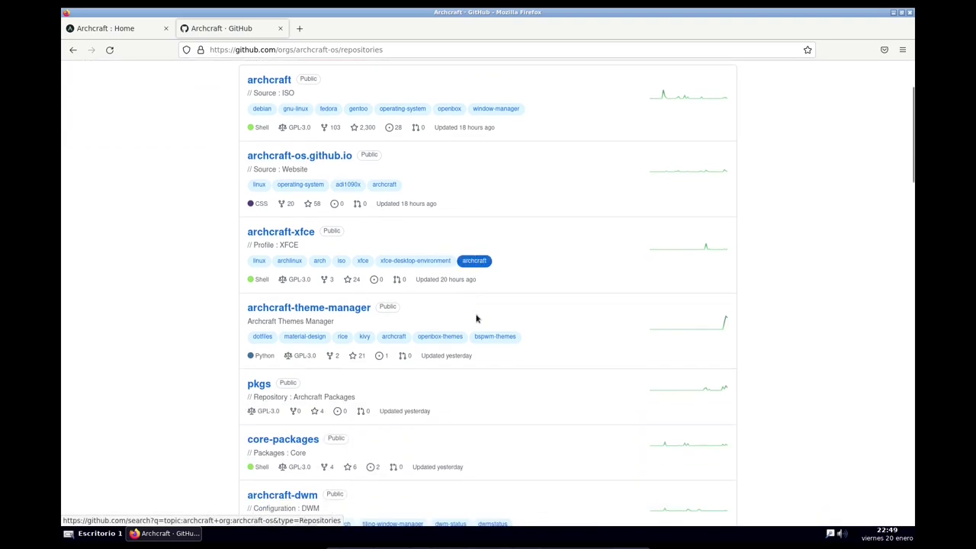
scroll(388, 312, down, 8)
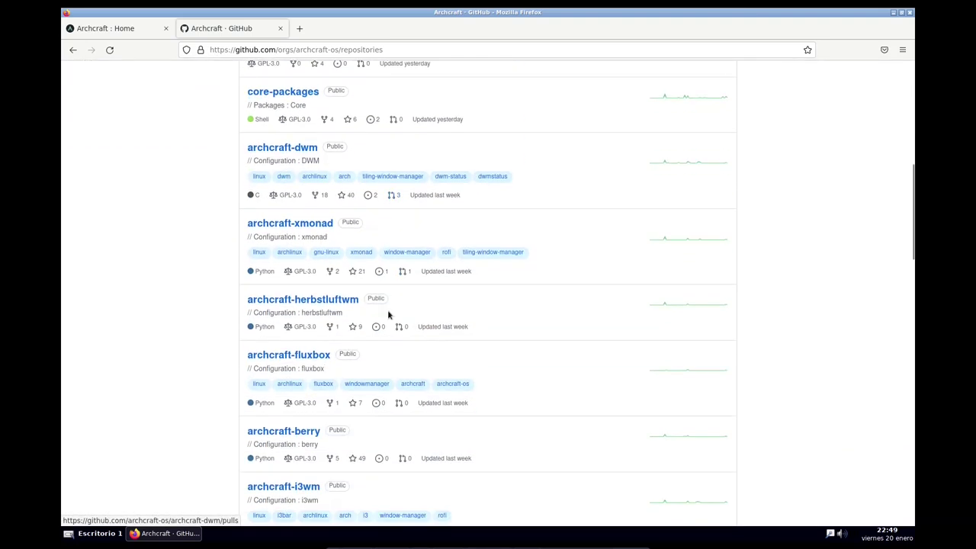
scroll(388, 312, down, 7)
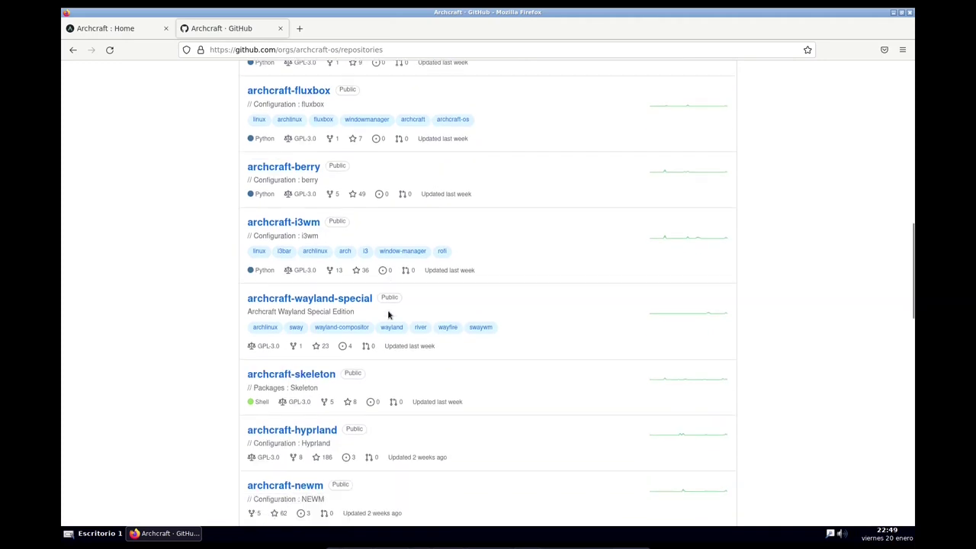
scroll(388, 314, down, 5)
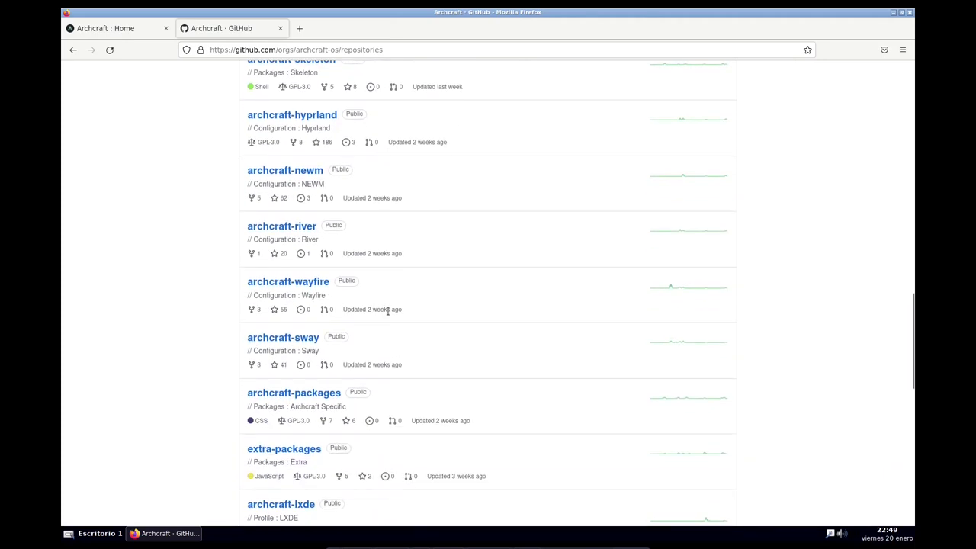
scroll(388, 313, down, 5)
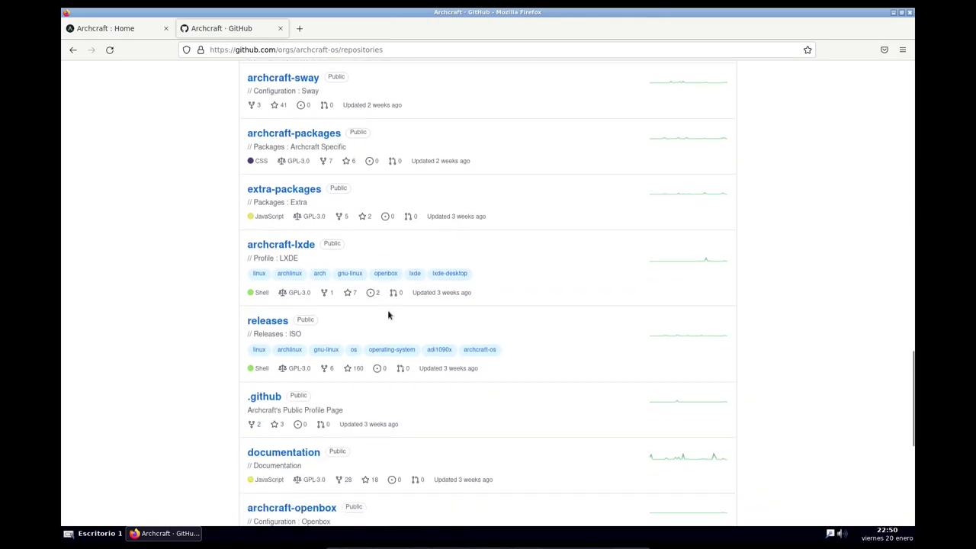
scroll(387, 314, down, 5)
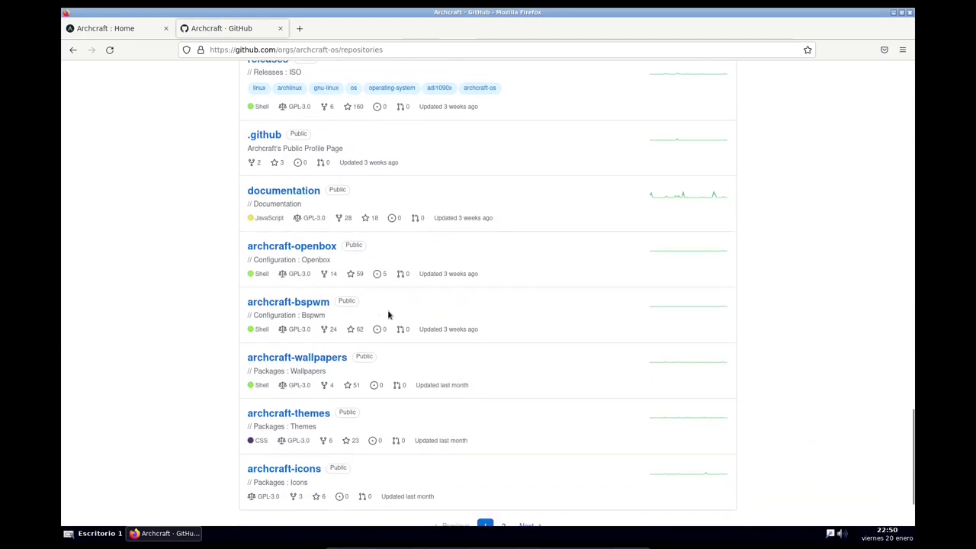
right_click(301, 301)
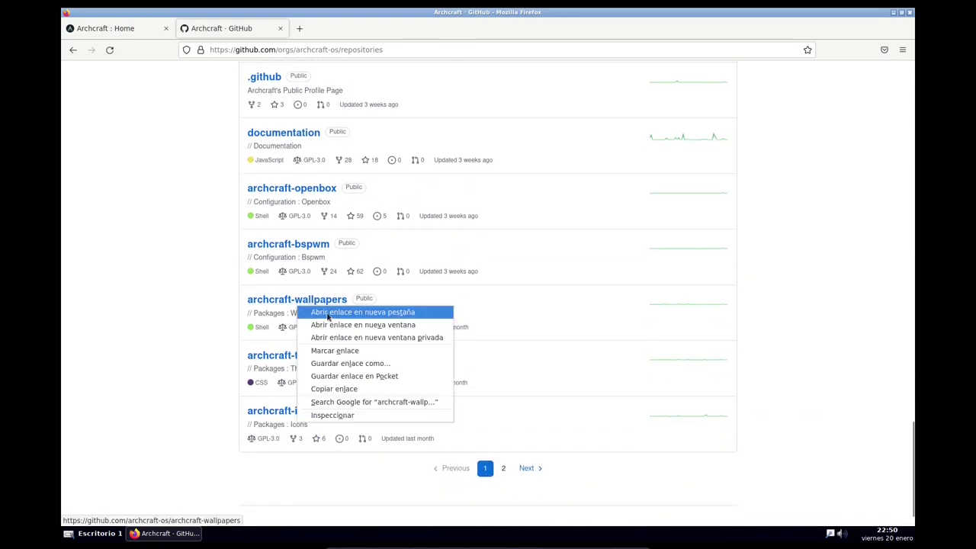
click(344, 312)
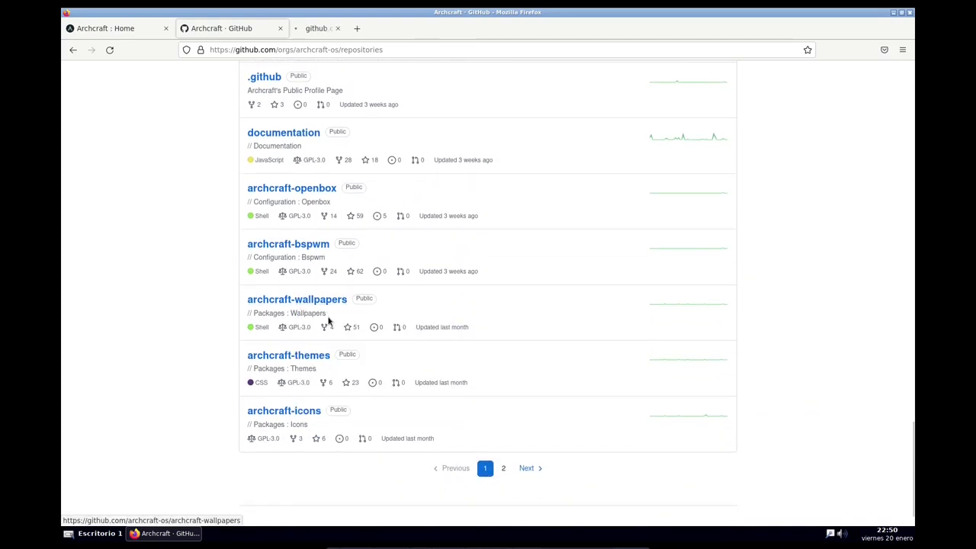
right_click(298, 357)
click(333, 367)
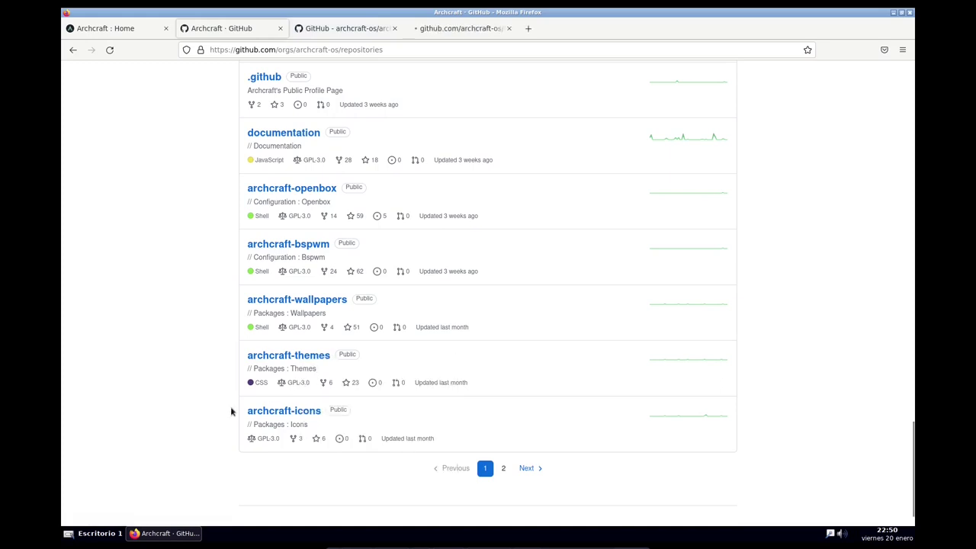
right_click(288, 410)
click(316, 418)
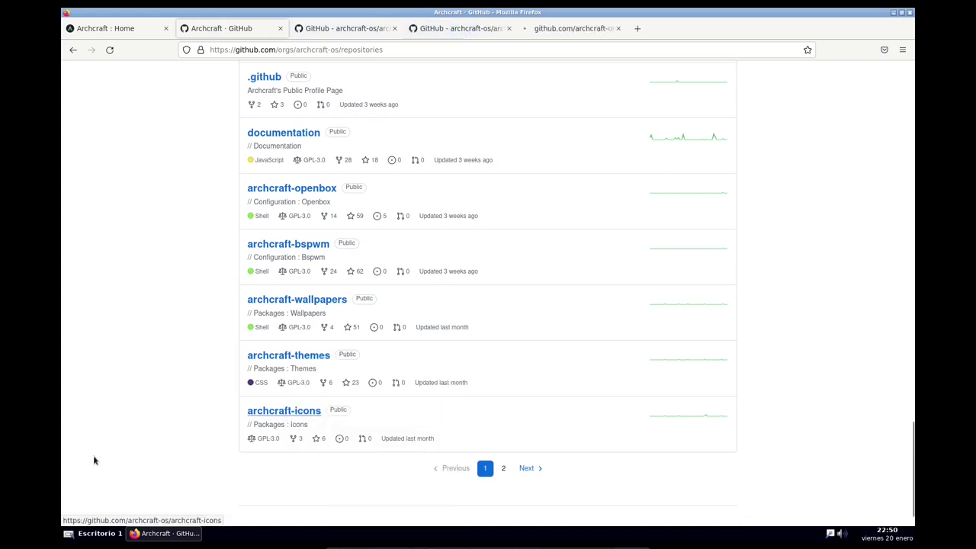
click(280, 28)
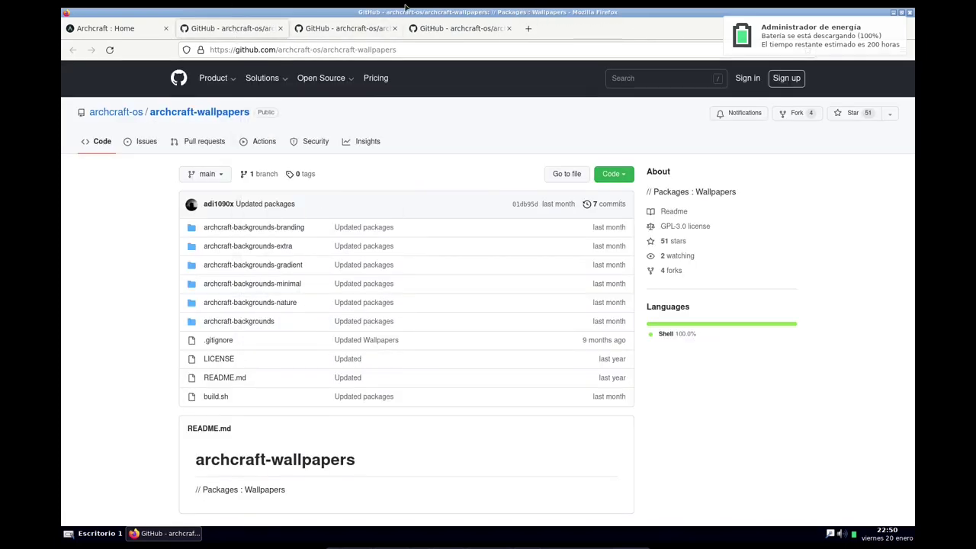
Download the archcraft-wallpapers repository as a ZIP and close its tab.
scroll(236, 30, down, 2)
scroll(240, 31, up, 2)
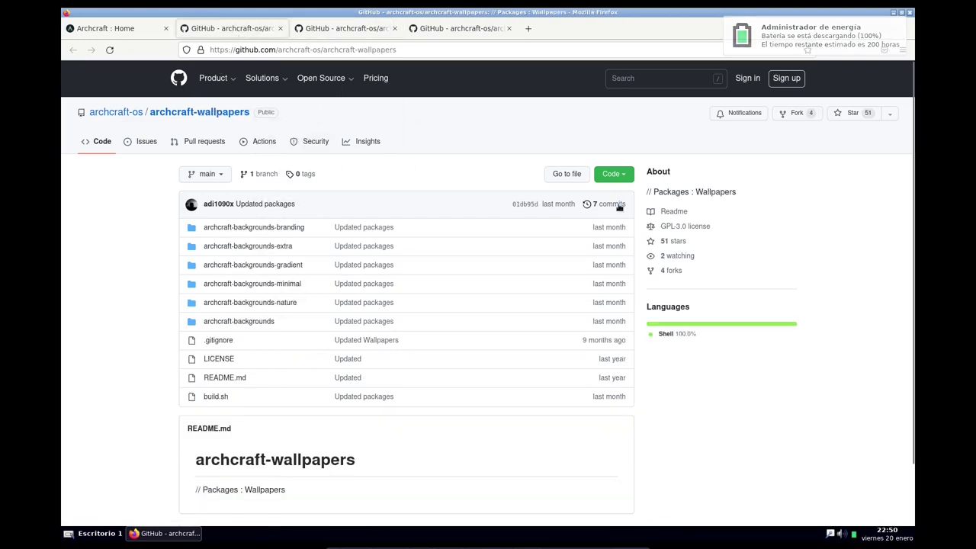
click(618, 174)
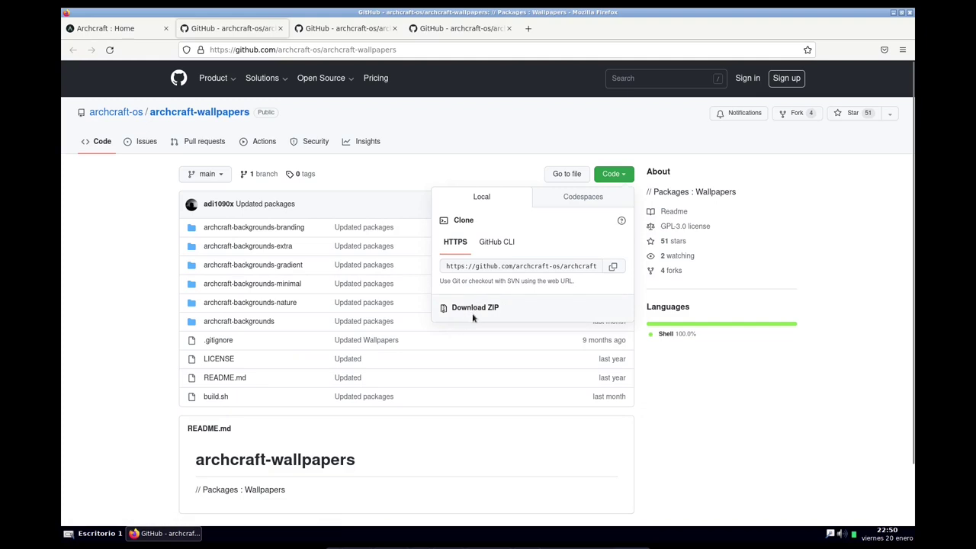
drag(472, 313, 502, 309)
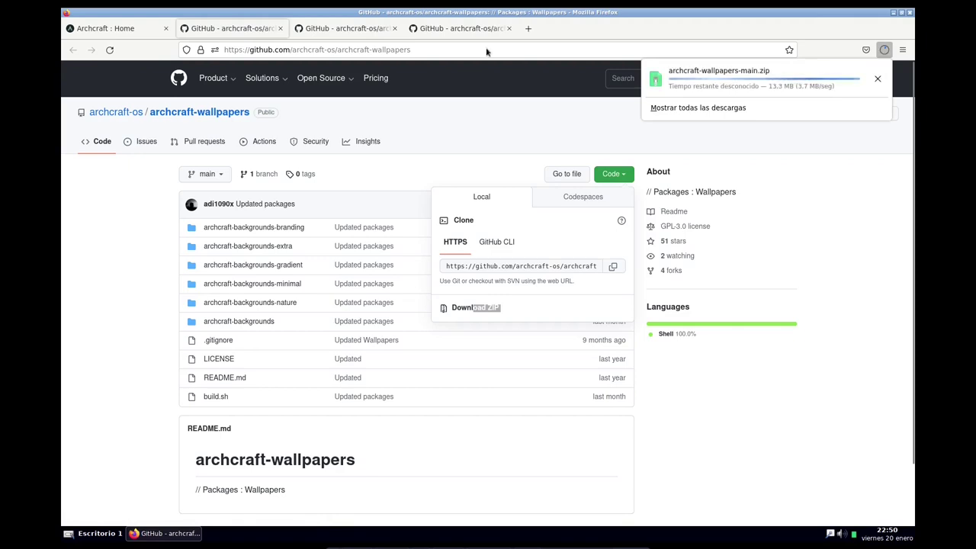
click(280, 29)
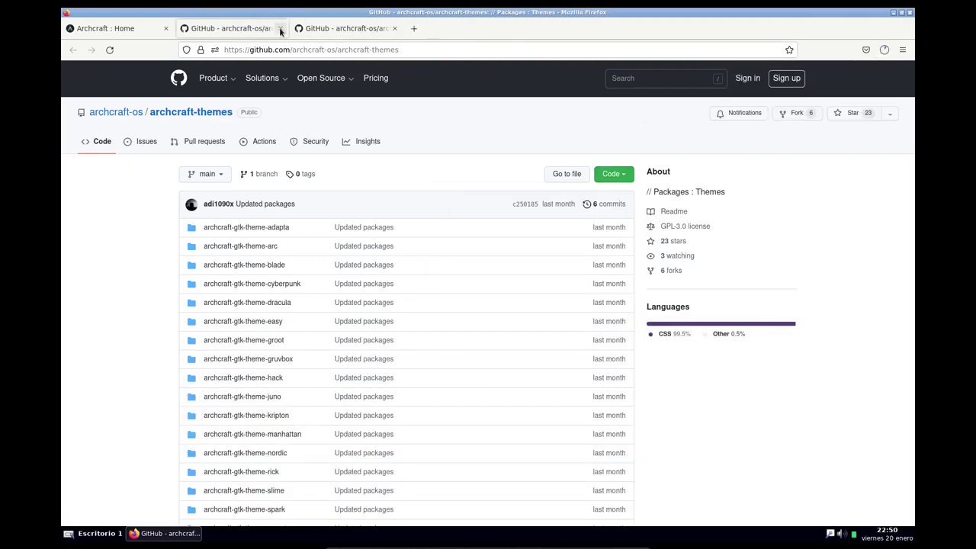
Download the archcraft-themes repository as a ZIP, check the download progress and close the repository's tab.
scroll(384, 329, down, 3)
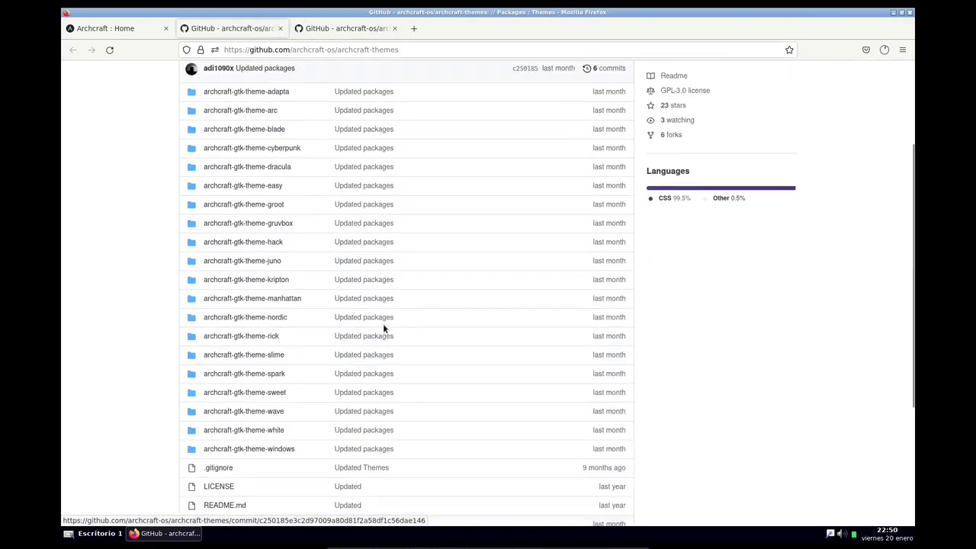
scroll(383, 324, up, 3)
click(620, 174)
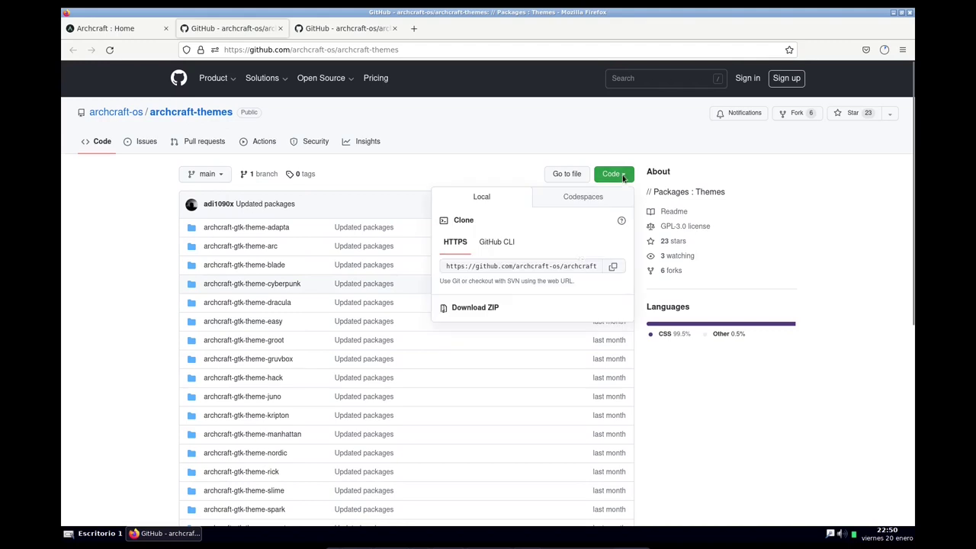
click(475, 308)
click(884, 51)
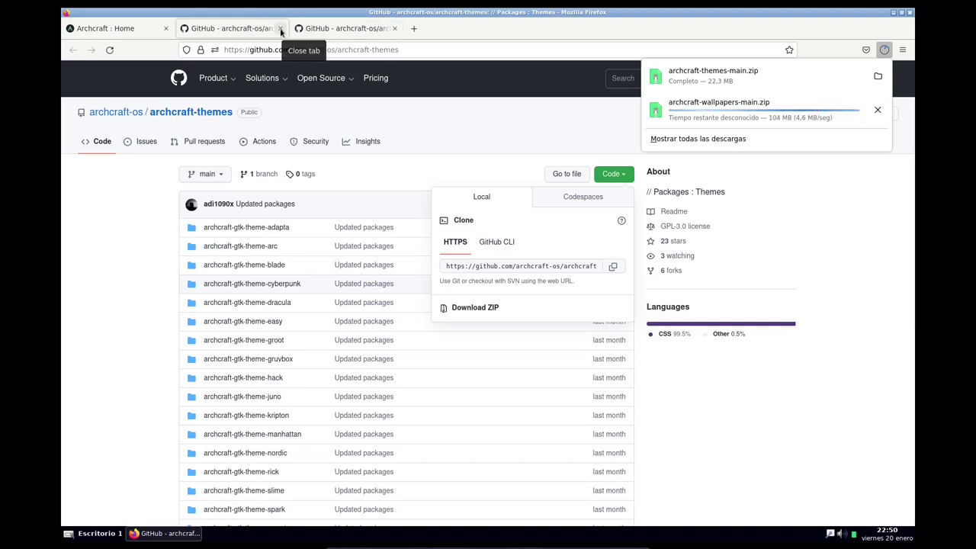
click(280, 29)
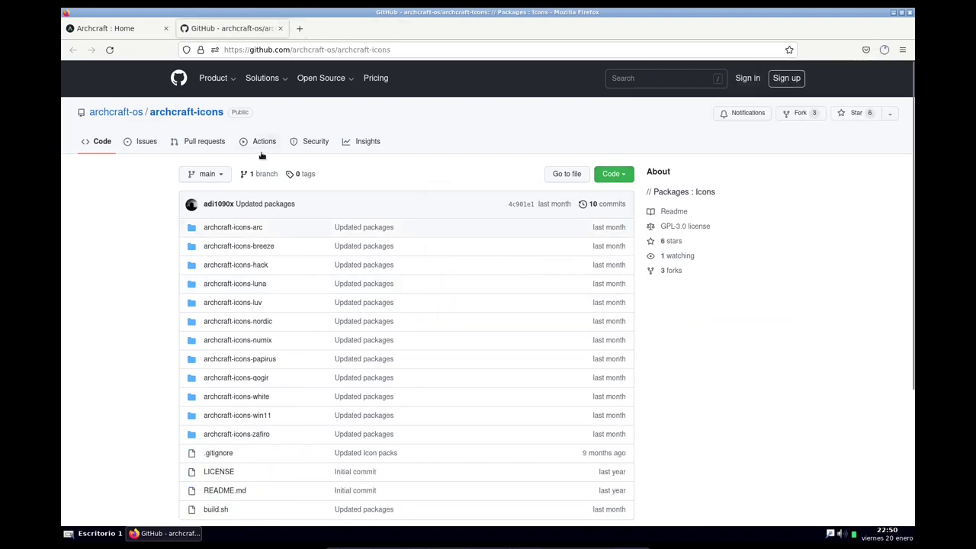
Look over the archcraft-icons folders and download the repository as a ZIP.
scroll(419, 239, down, 3)
scroll(646, 194, up, 3)
click(630, 177)
click(476, 308)
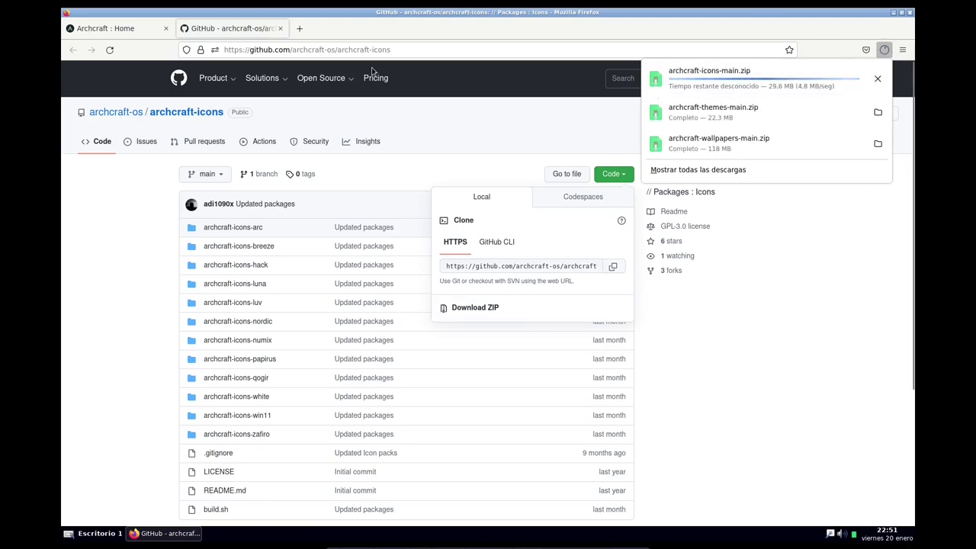
Return to the Archcraft home tab and load repology.org in it.
click(120, 28)
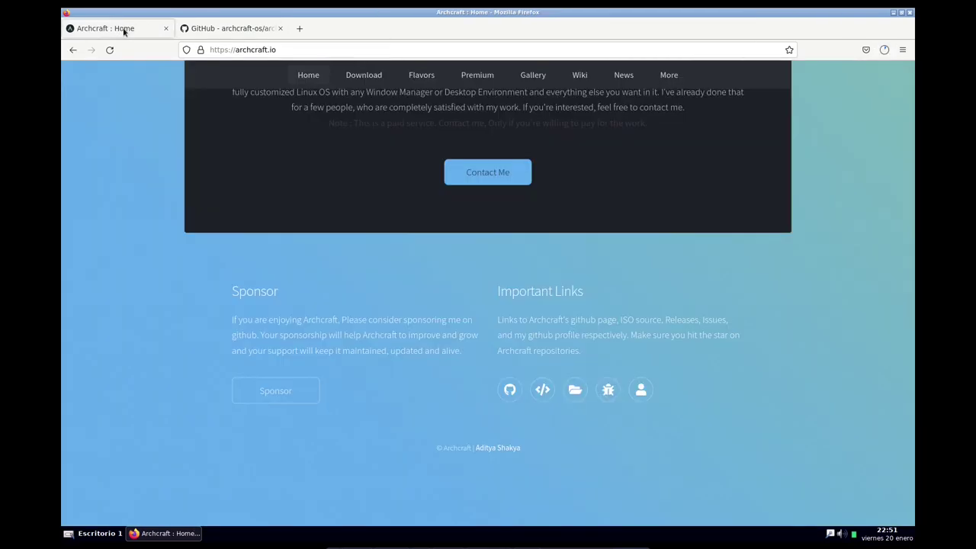
click(341, 47)
click(341, 48)
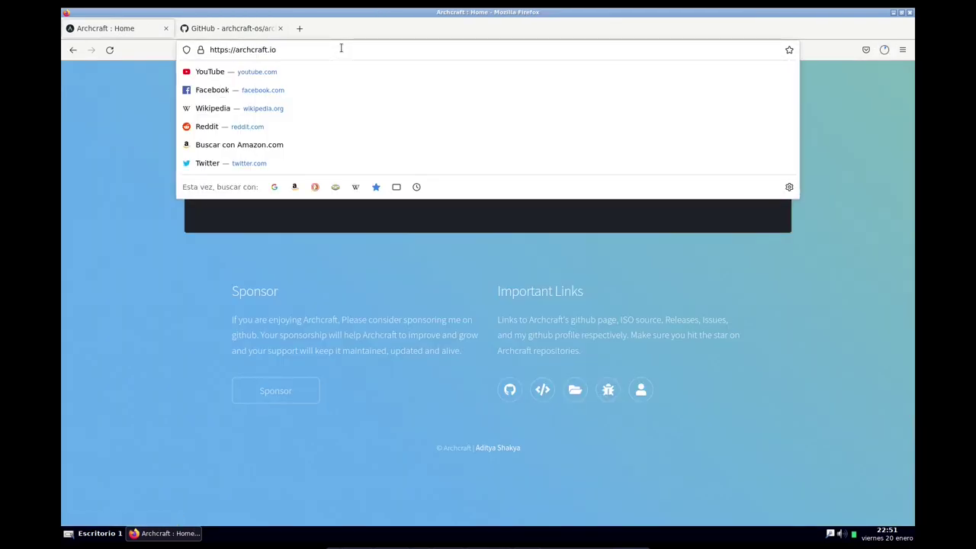
click(341, 49)
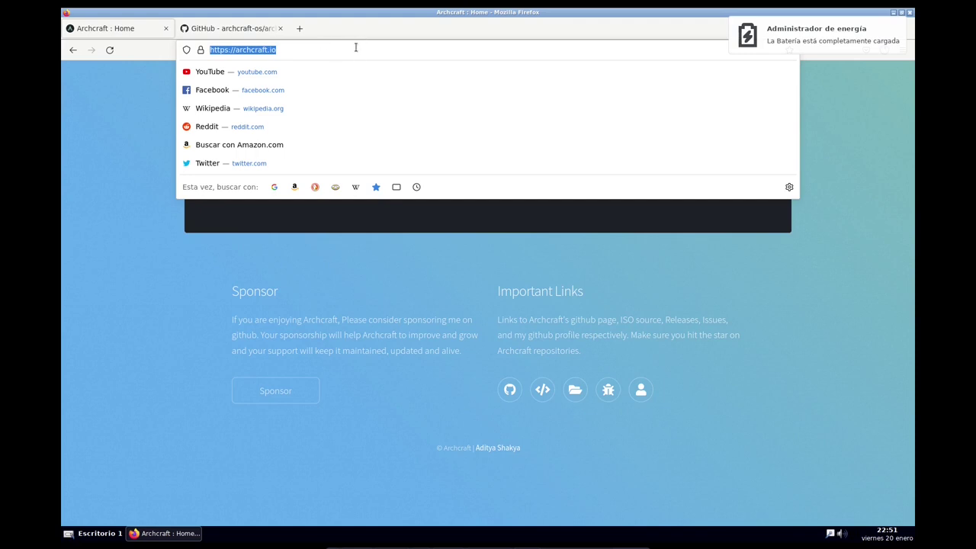
triple_click(355, 48)
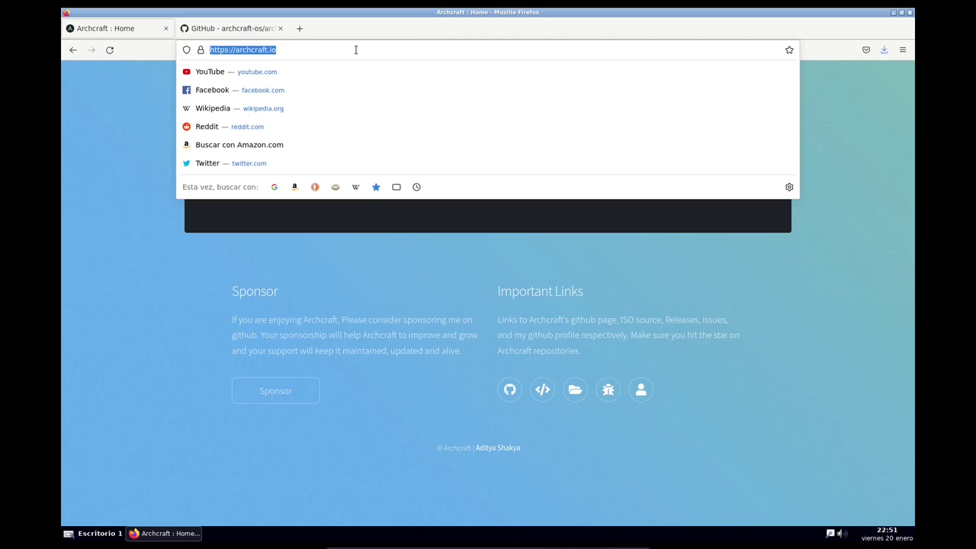
text(reo)
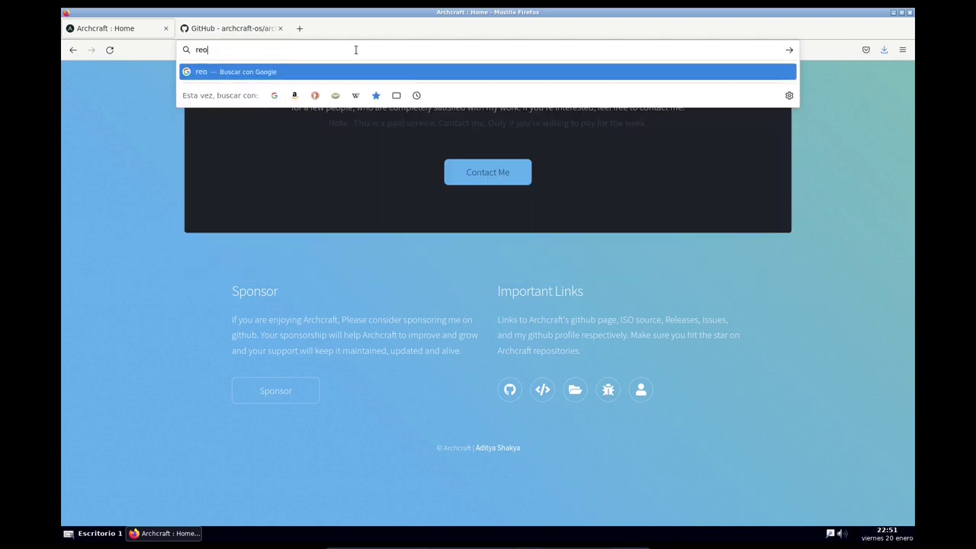
key(BackSpace)
text(pology)
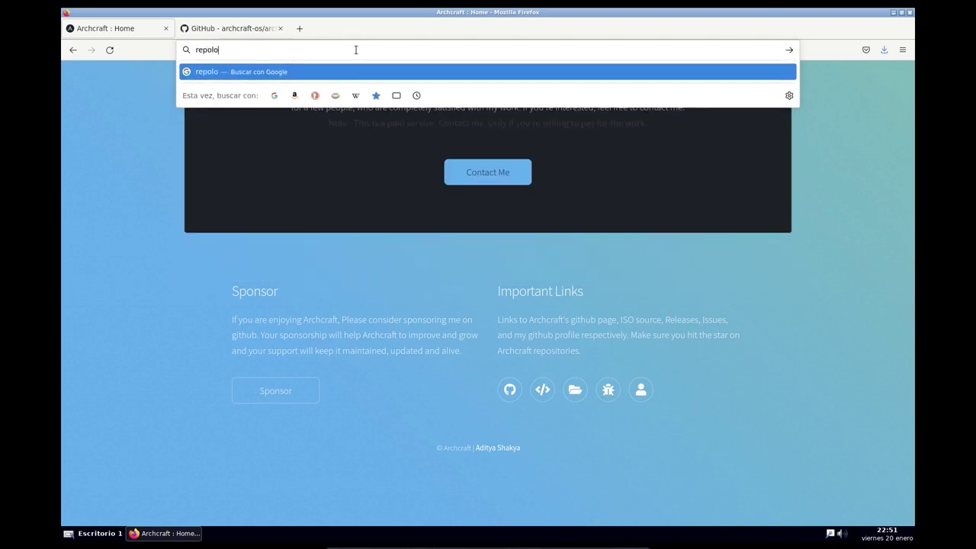
text(.com)
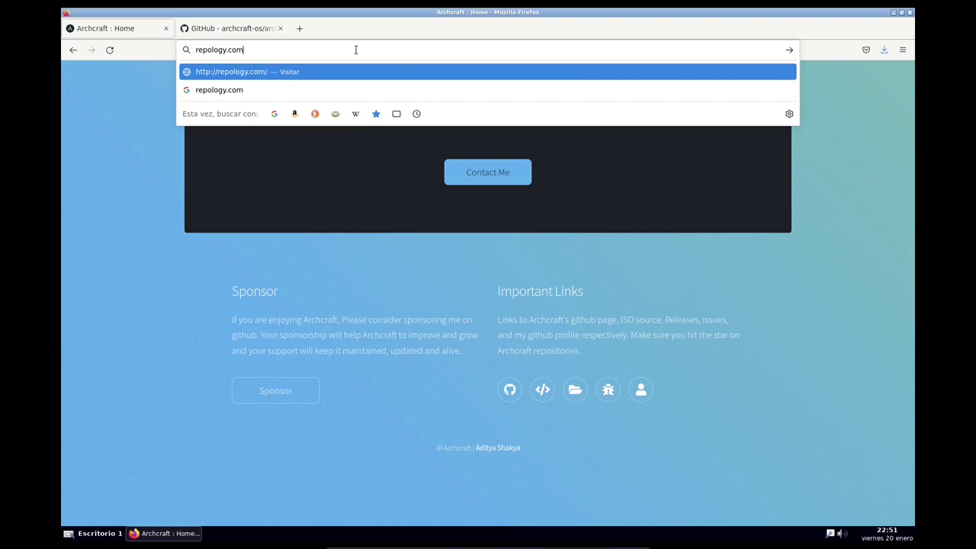
key(BackSpace)
key(BackSpace)
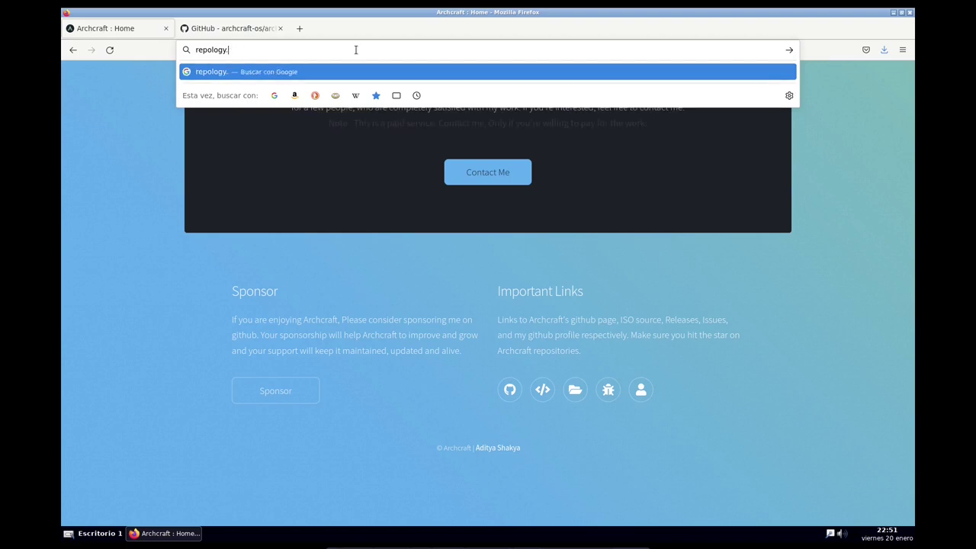
text(org)
key(Return)
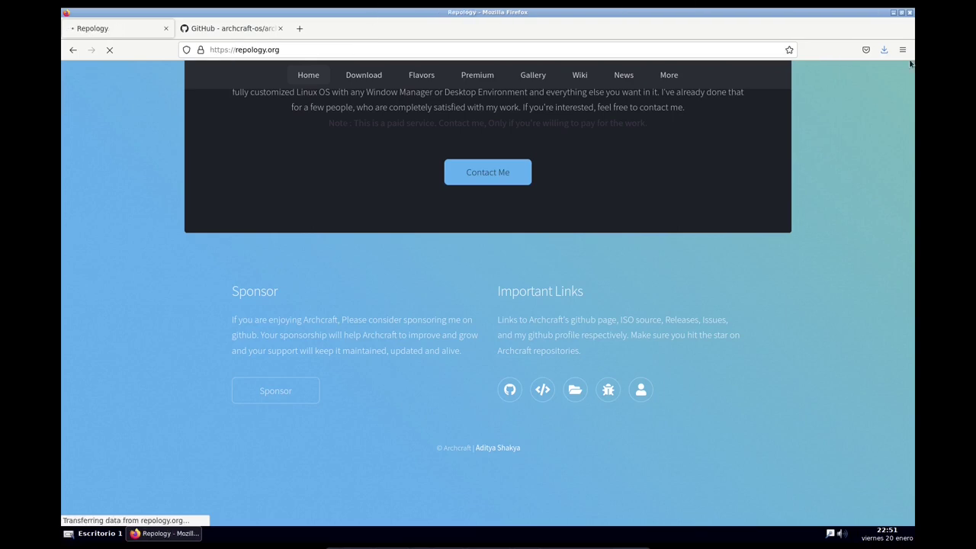
Search Repology's packages for jgmenu and open the version list of the jgmenu project.
click(884, 50)
click(884, 50)
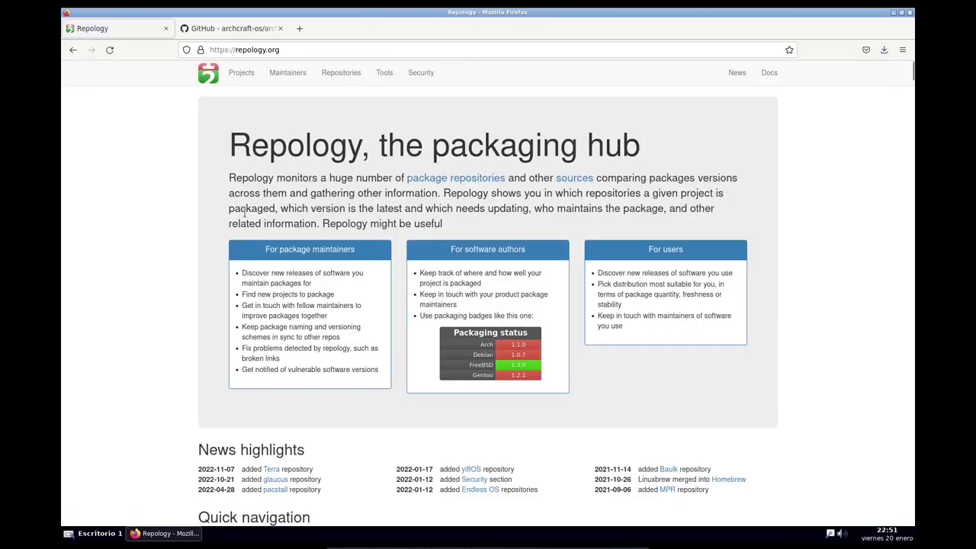
scroll(300, 439, down, 3)
click(260, 392)
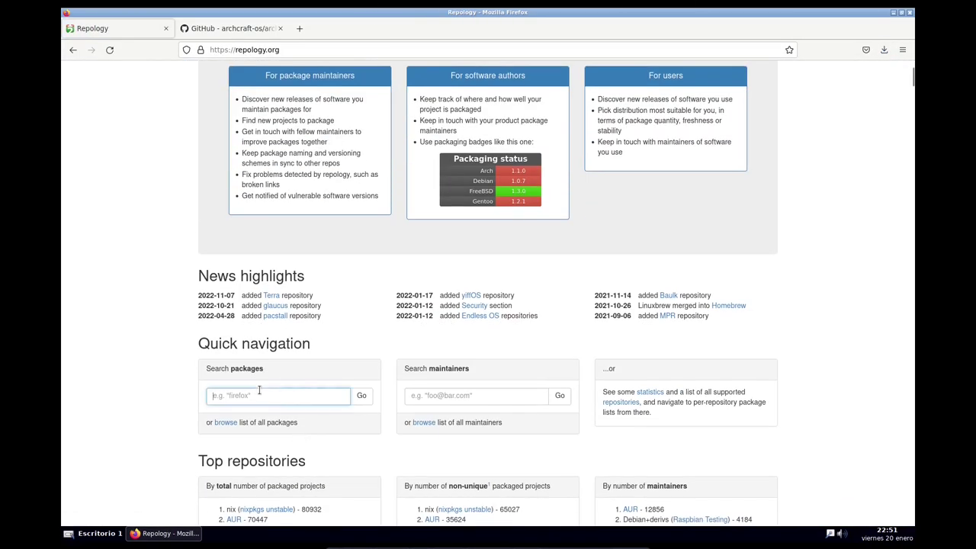
text(jgmenu)
key(Return)
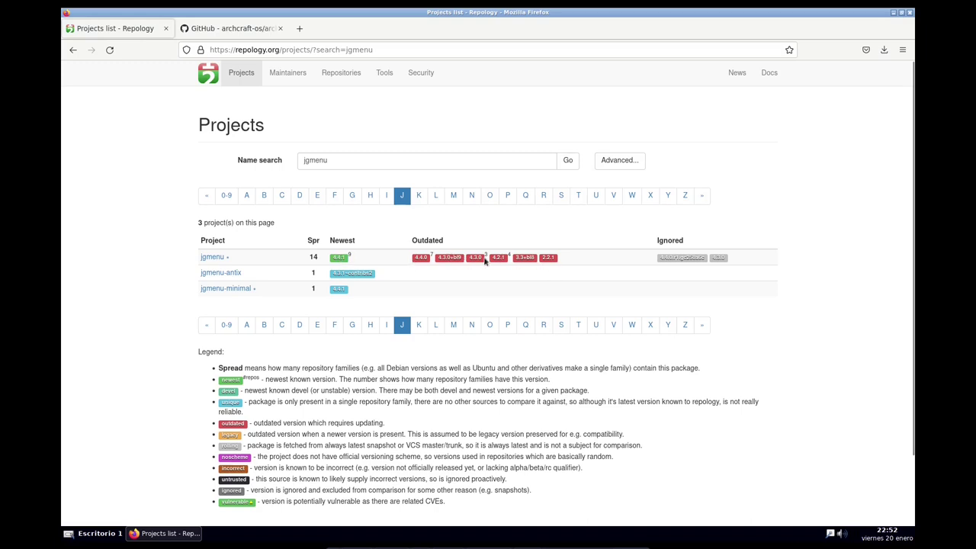
click(218, 259)
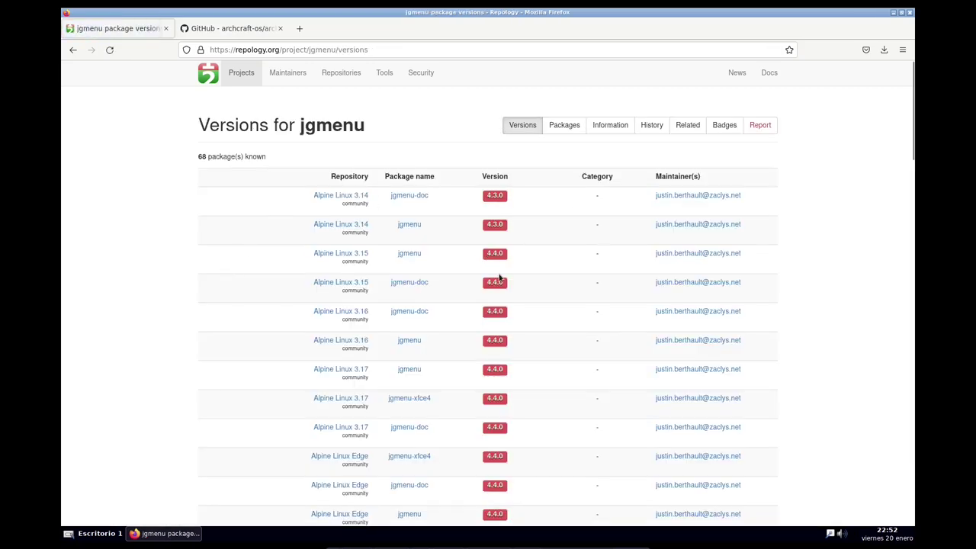
Find the BunsenLabs Helium/Stretch Backports entry among the jgmenu versions and open its BunsenLabs Repository Index.
scroll(403, 223, down, 6)
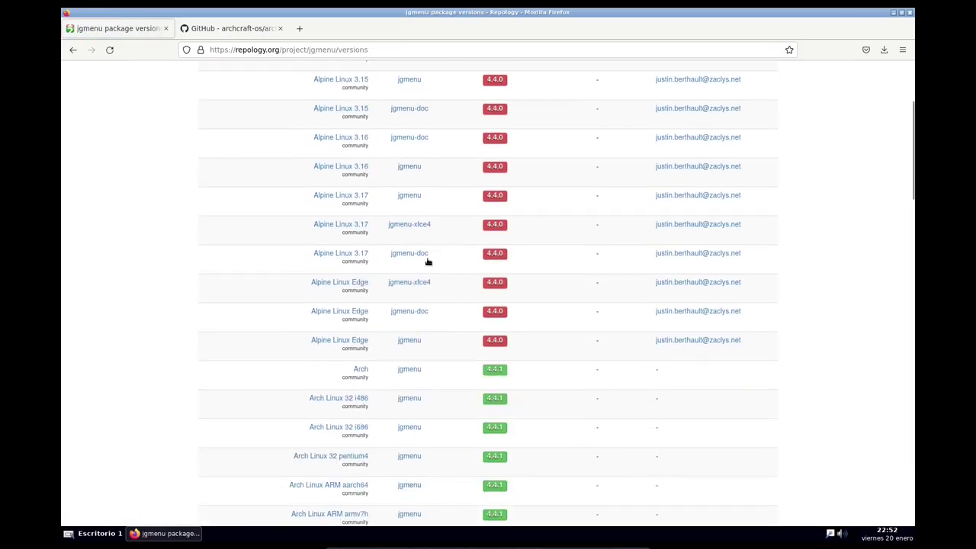
scroll(377, 149, down, 5)
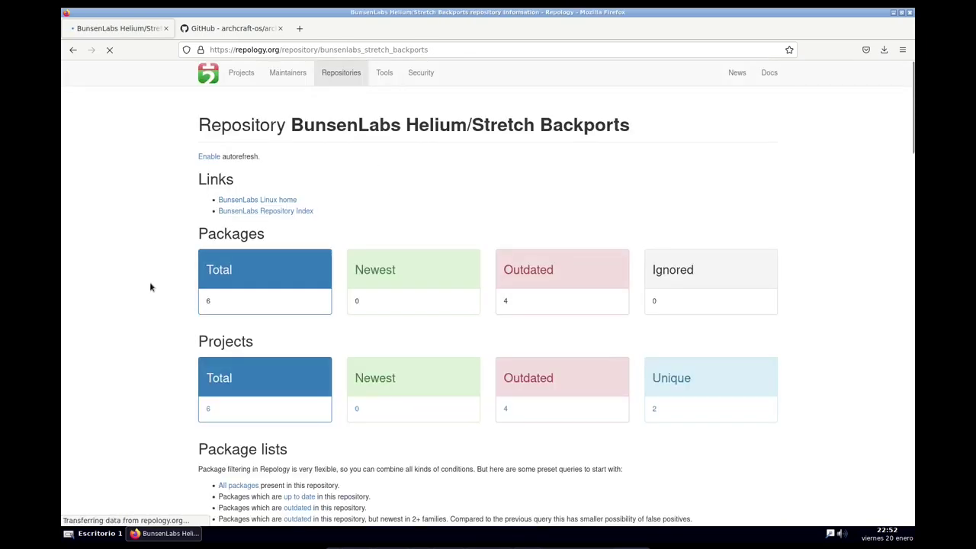
scroll(151, 286, down, 4)
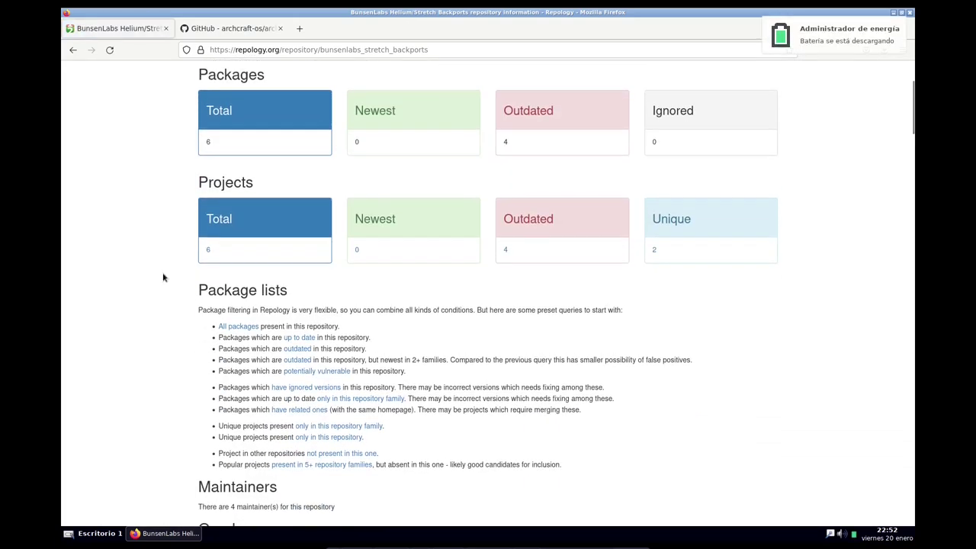
scroll(163, 278, down, 3)
scroll(163, 273, down, 9)
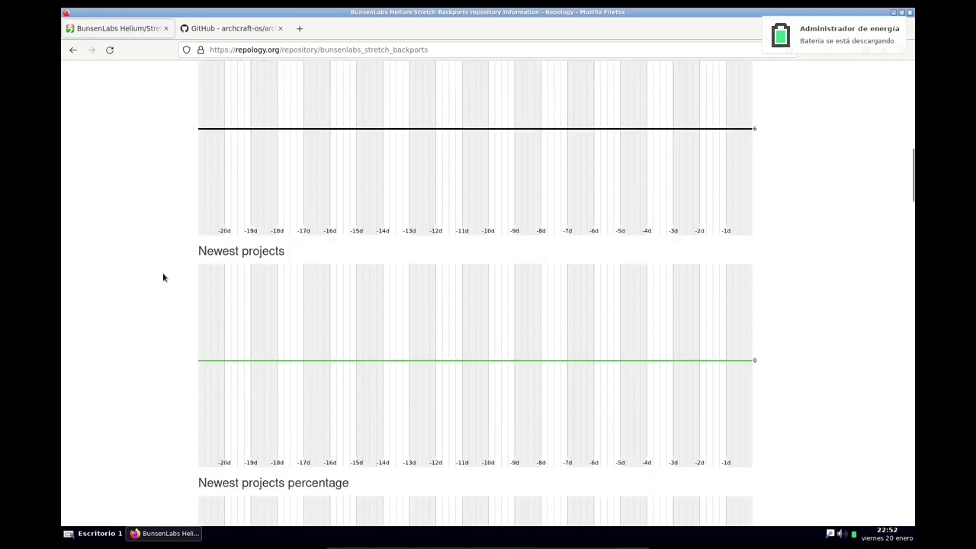
scroll(162, 272, up, 16)
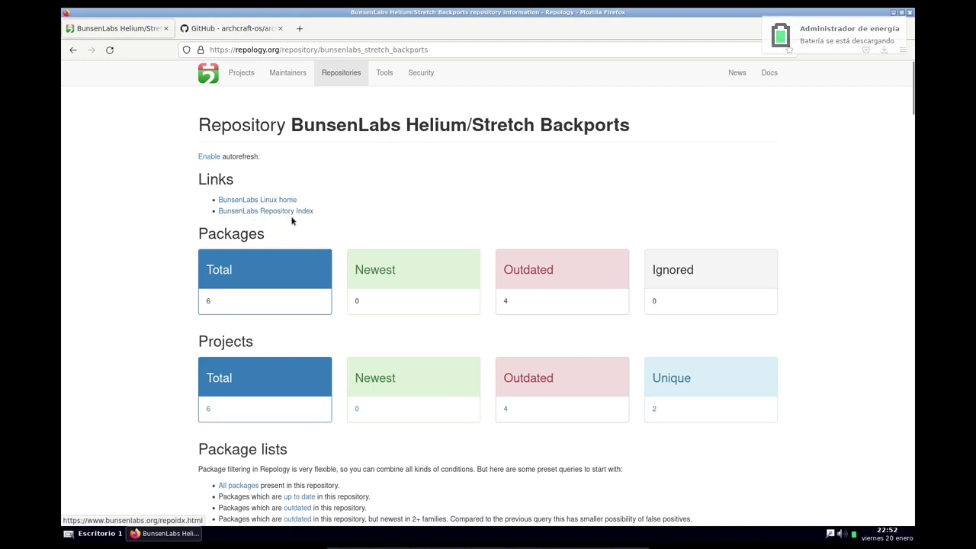
click(290, 215)
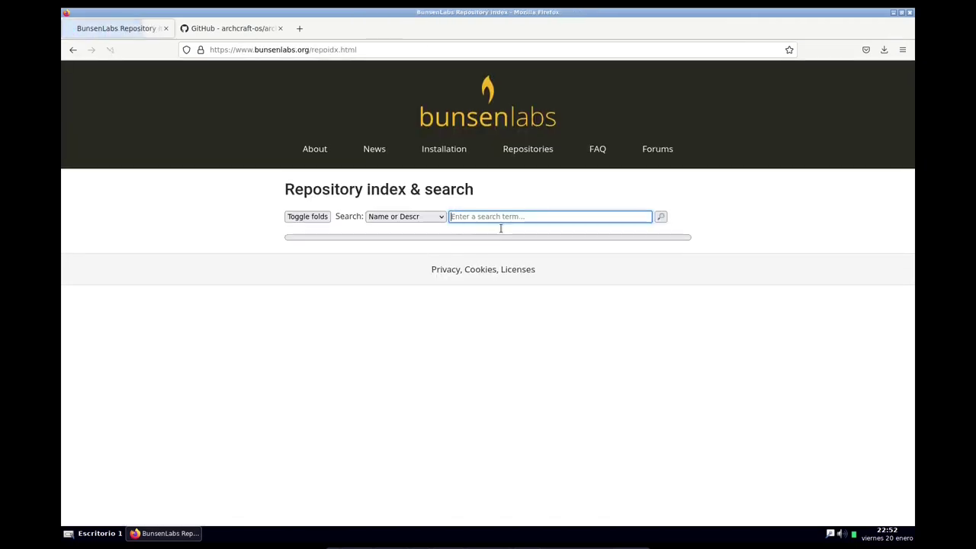
Search the BunsenLabs repository index for jgmenu and expand the lithium package list.
text(jgmenu)
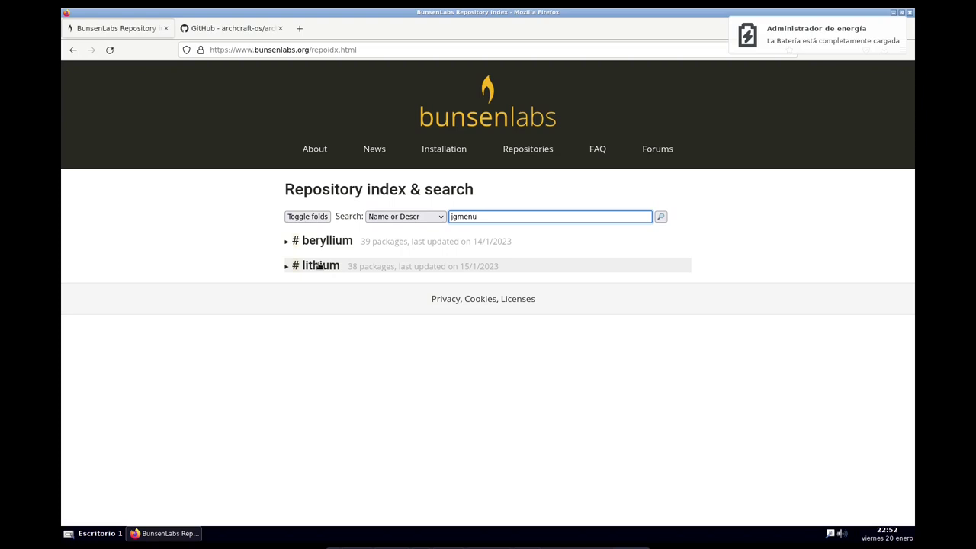
click(319, 267)
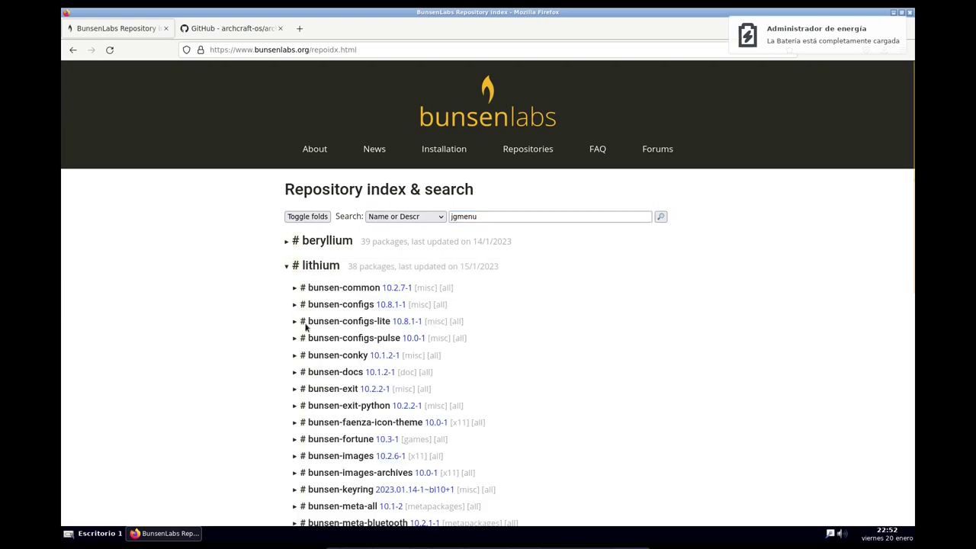
scroll(394, 362, down, 1)
scroll(393, 361, up, 1)
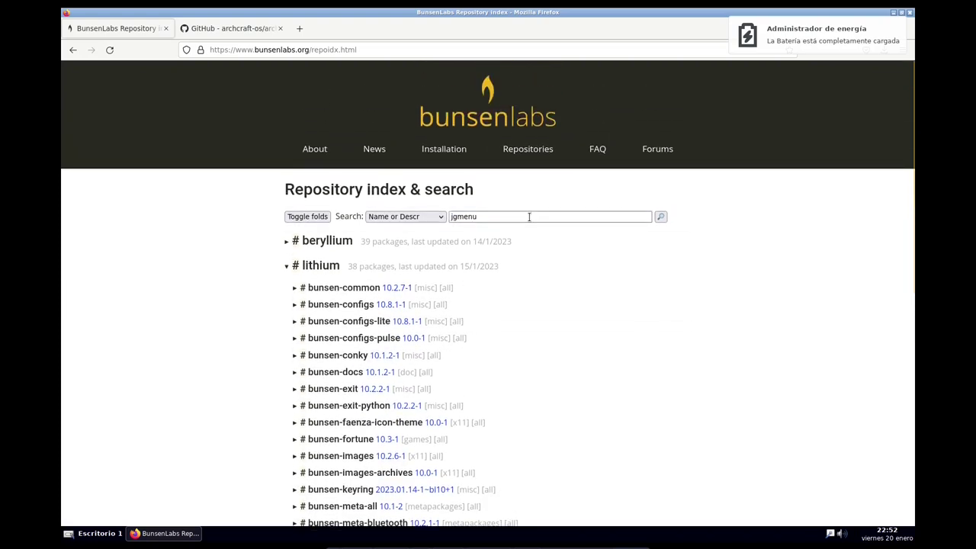
click(530, 217)
scroll(385, 385, down, 7)
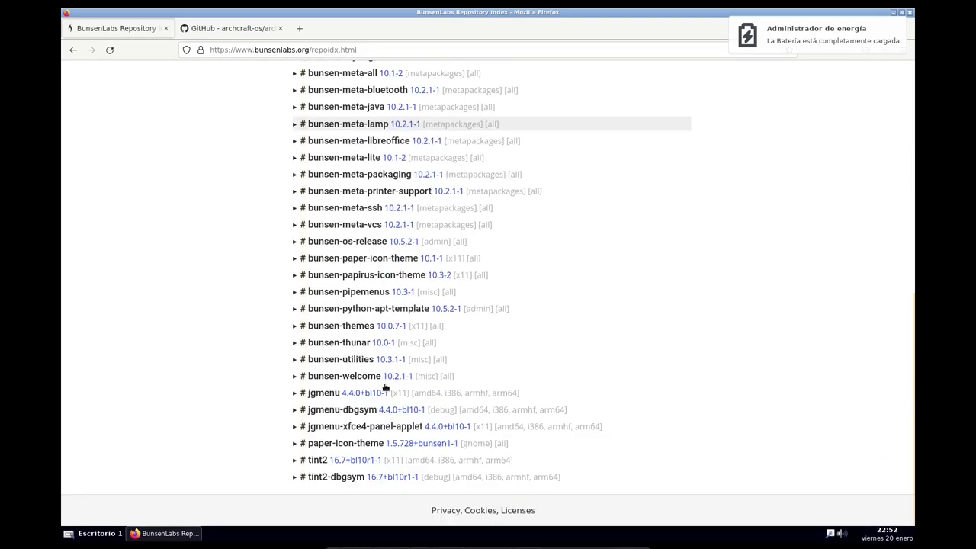
Download the amd64 build of jgmenu from the lithium packages and close the browser.
click(322, 393)
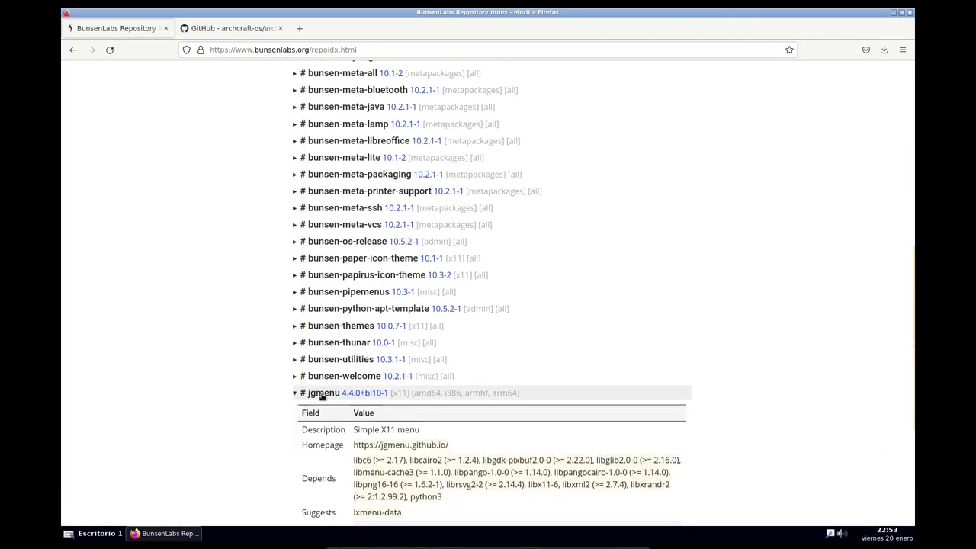
scroll(359, 389, down, 3)
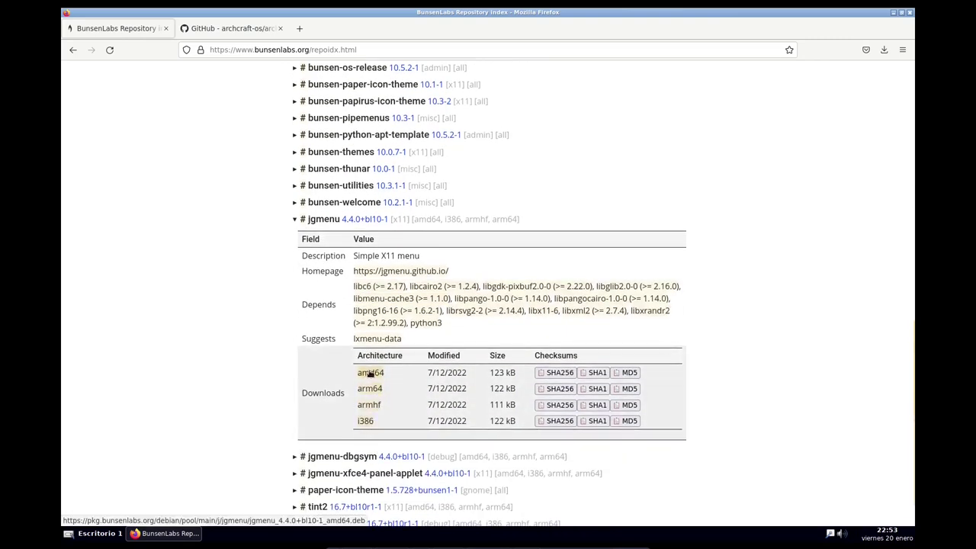
click(365, 373)
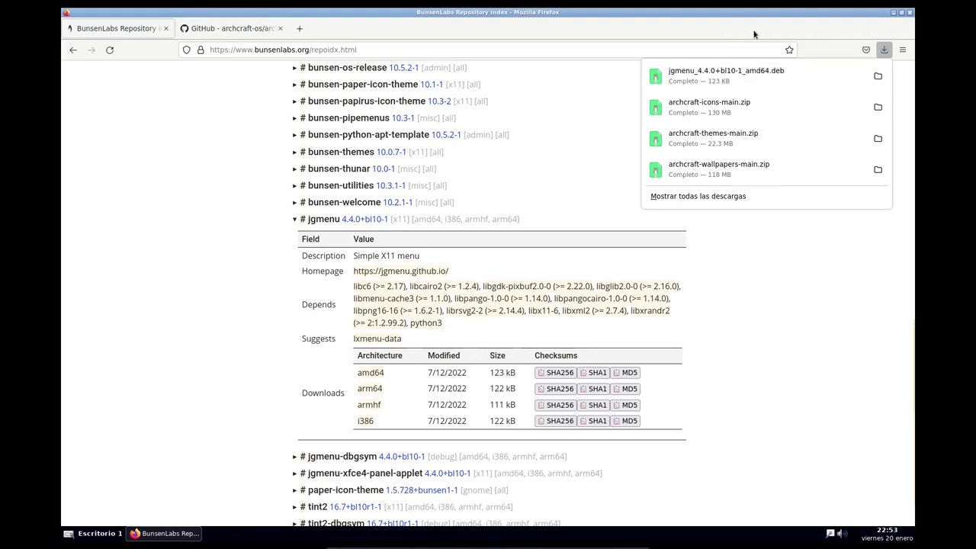
click(914, 17)
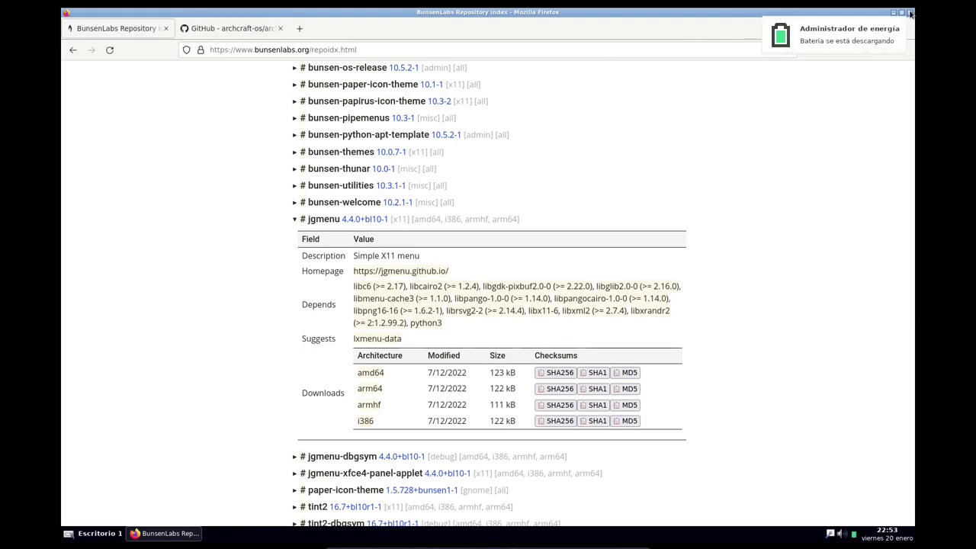
click(911, 13)
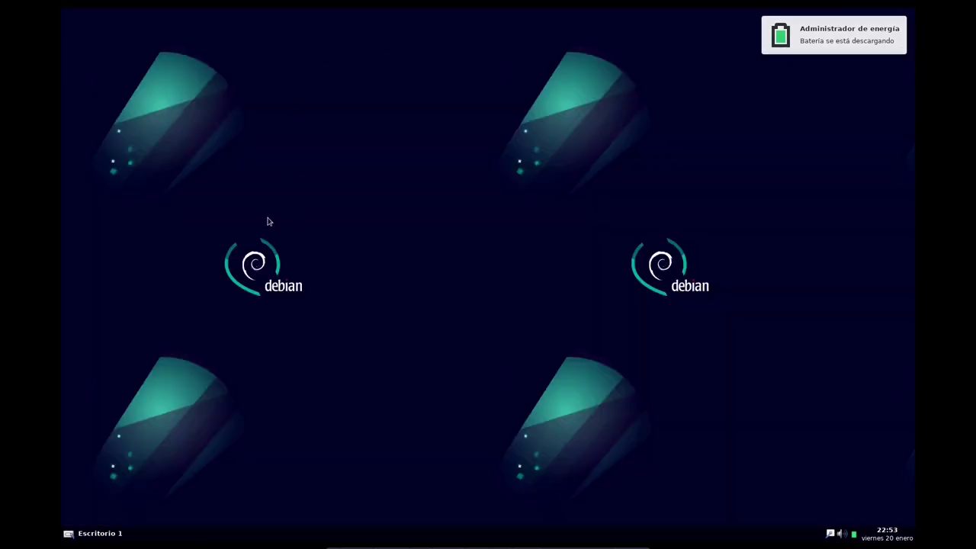
Launch Thunar File Manager from the Openbox desktop.
right_click(244, 182)
mouse_move(270, 212)
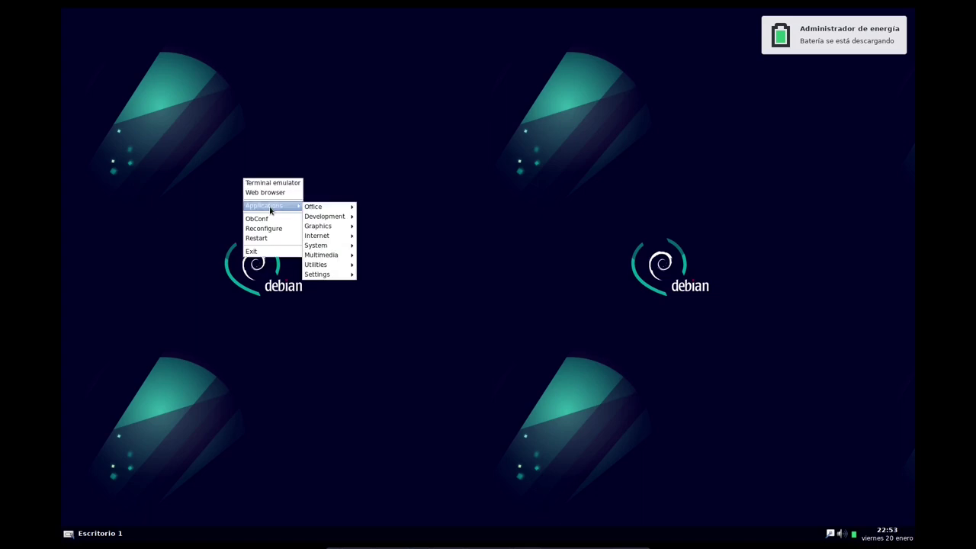
mouse_move(311, 264)
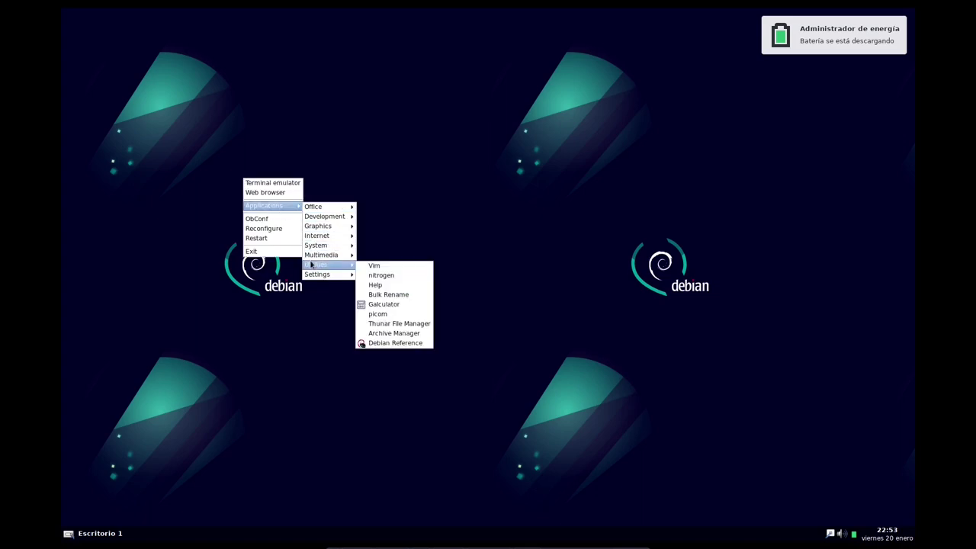
click(413, 324)
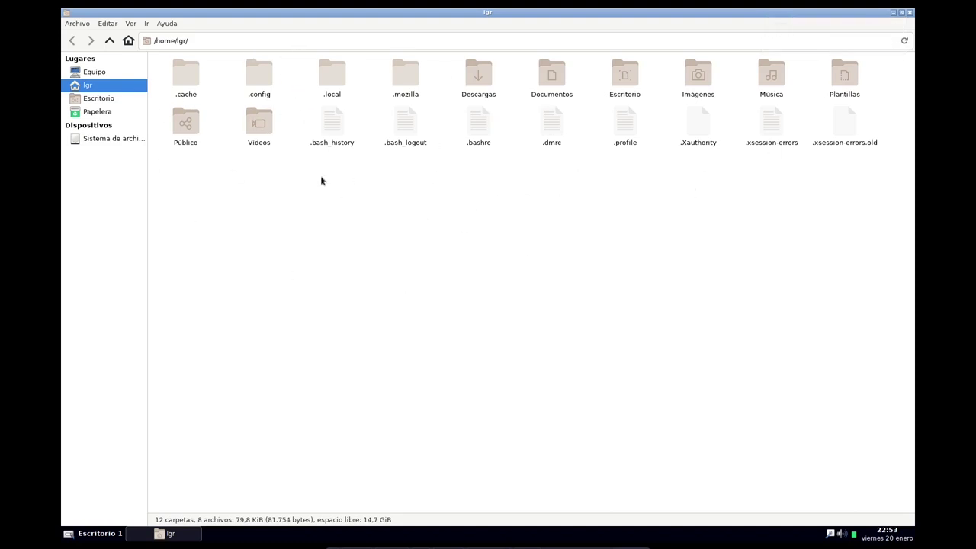
Create a folder named .themes in the home folder.
right_click(368, 212)
click(389, 218)
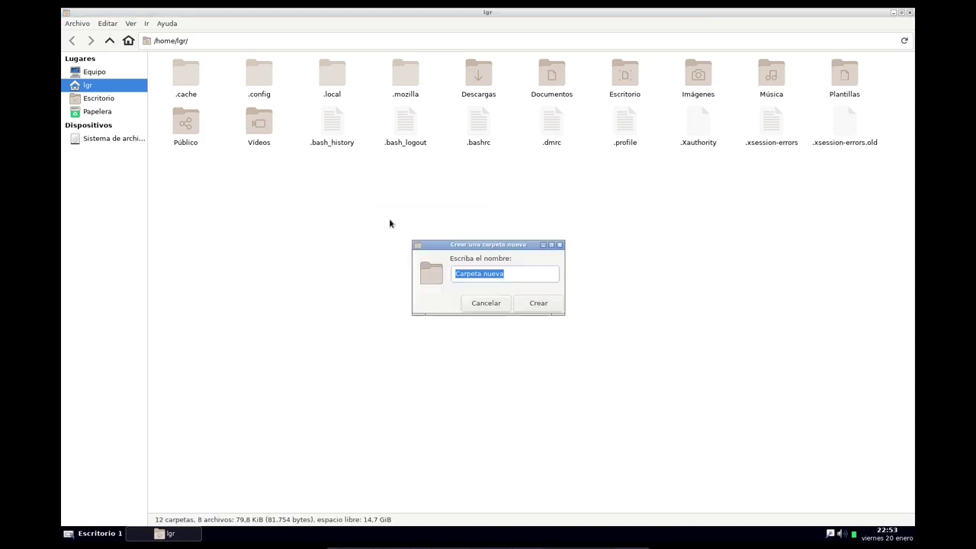
text(.themes)
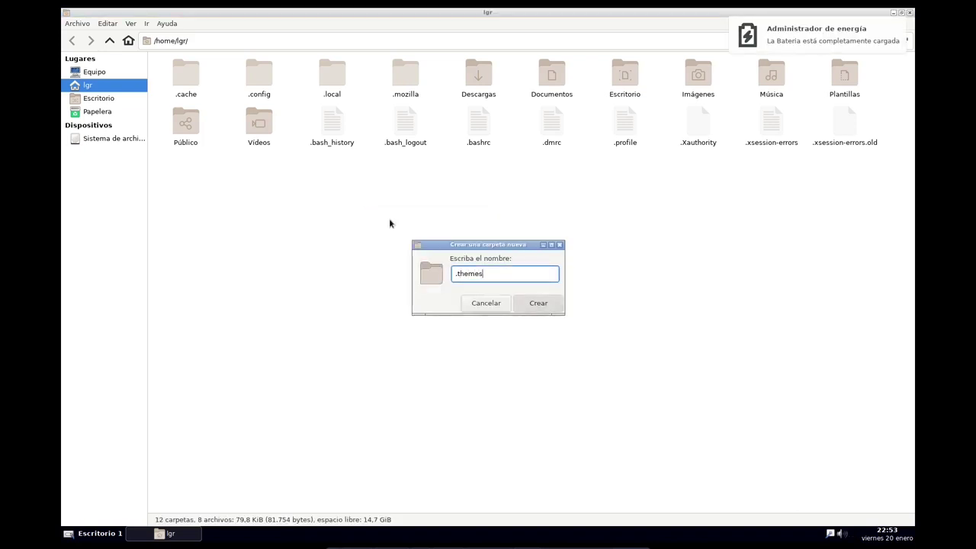
key(Return)
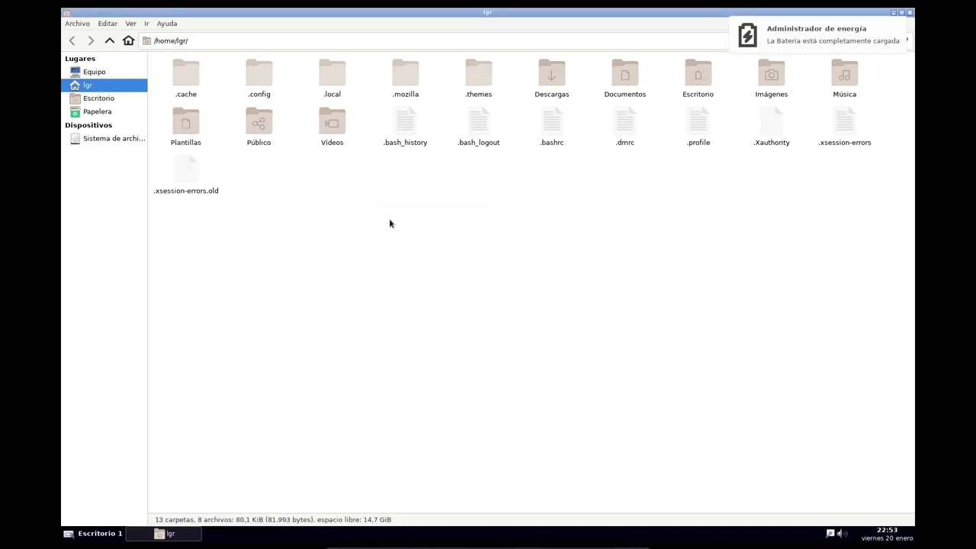
Create a folder named .icons in the home folder.
right_click(390, 222)
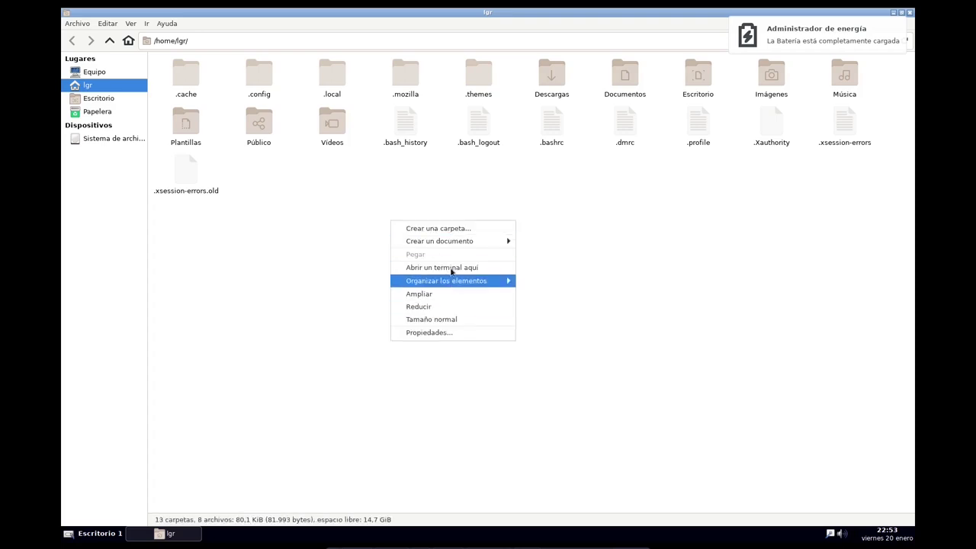
mouse_move(469, 242)
click(487, 229)
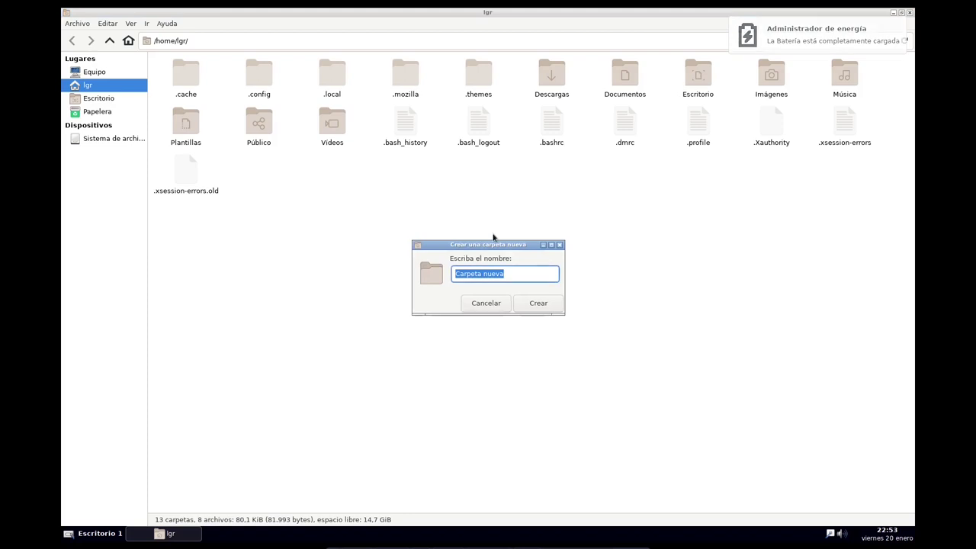
text(.icons)
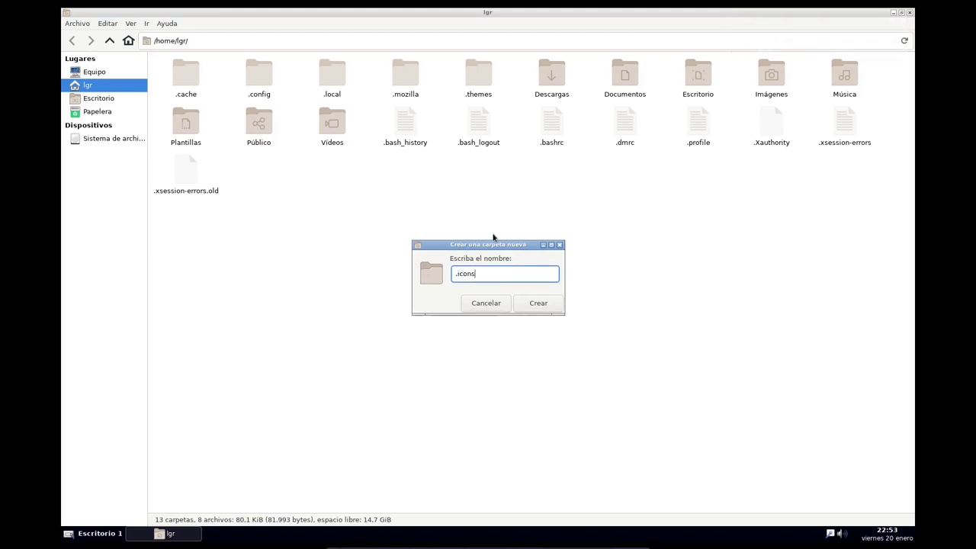
key(Return)
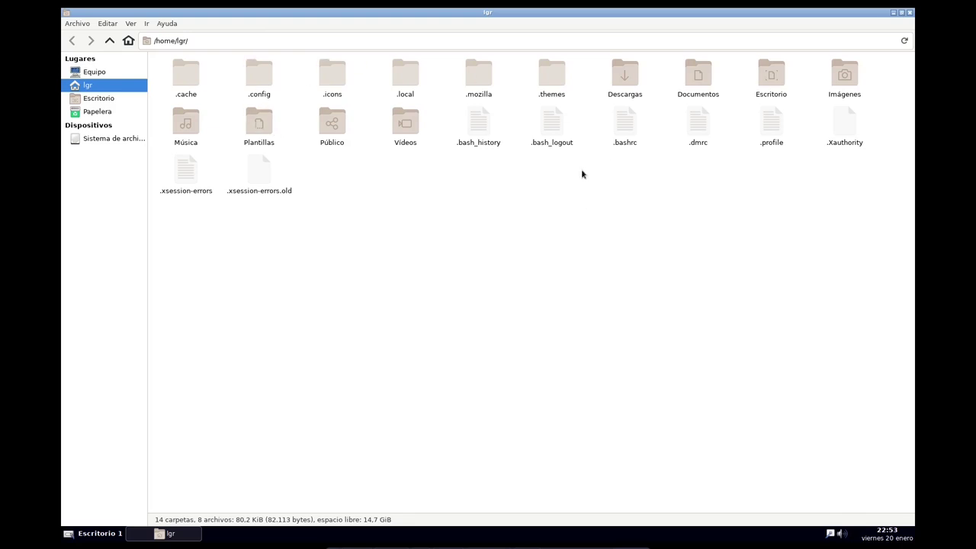
Open the Descargas folder and extract archcraft-icons-main.zip there.
click(629, 87)
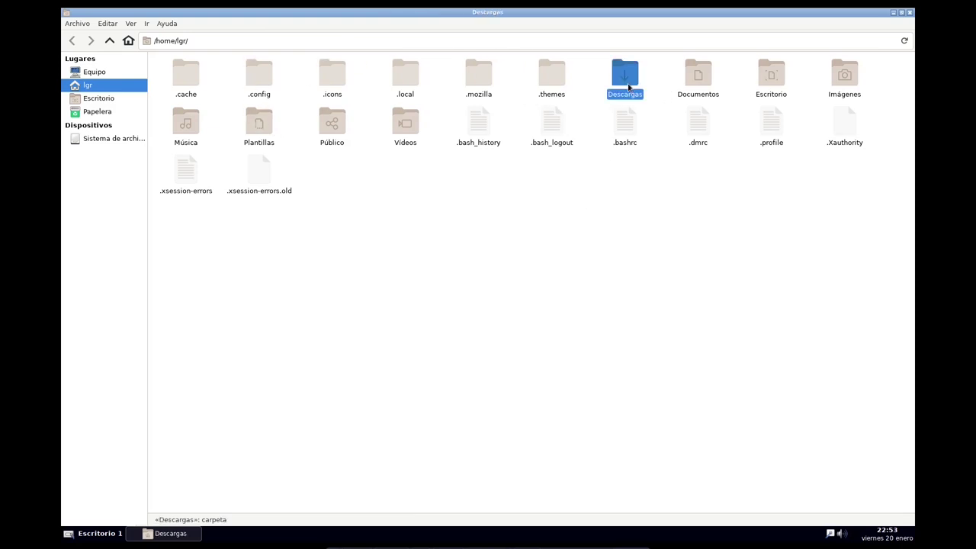
double_click(629, 87)
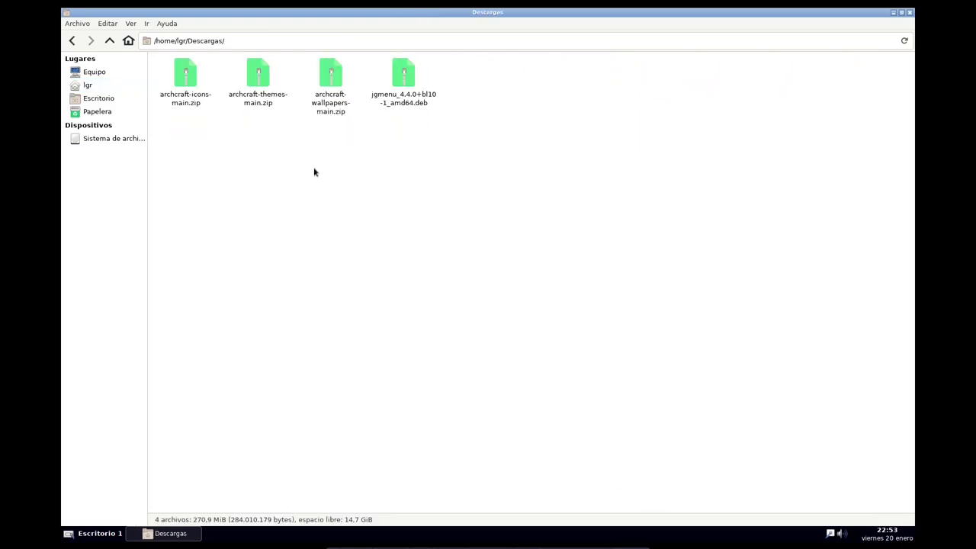
right_click(187, 106)
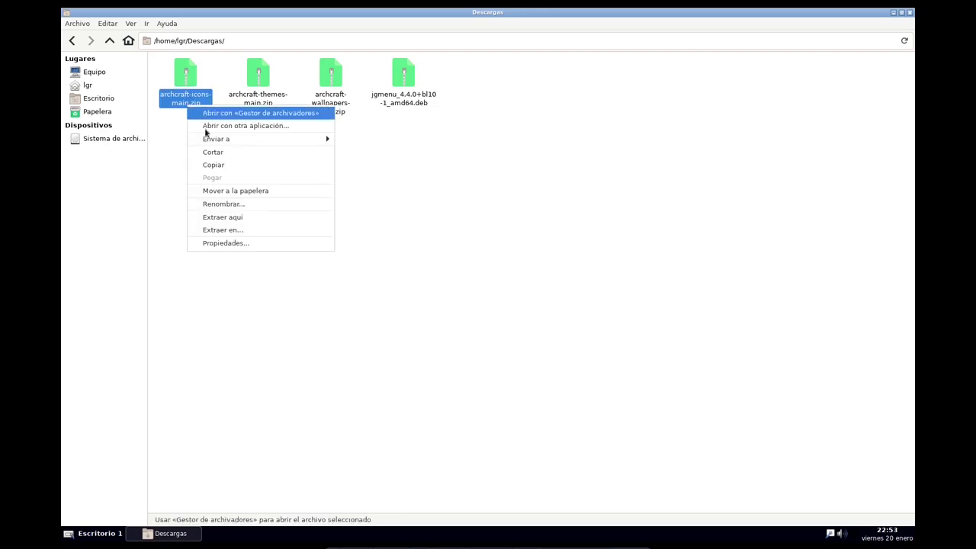
click(254, 221)
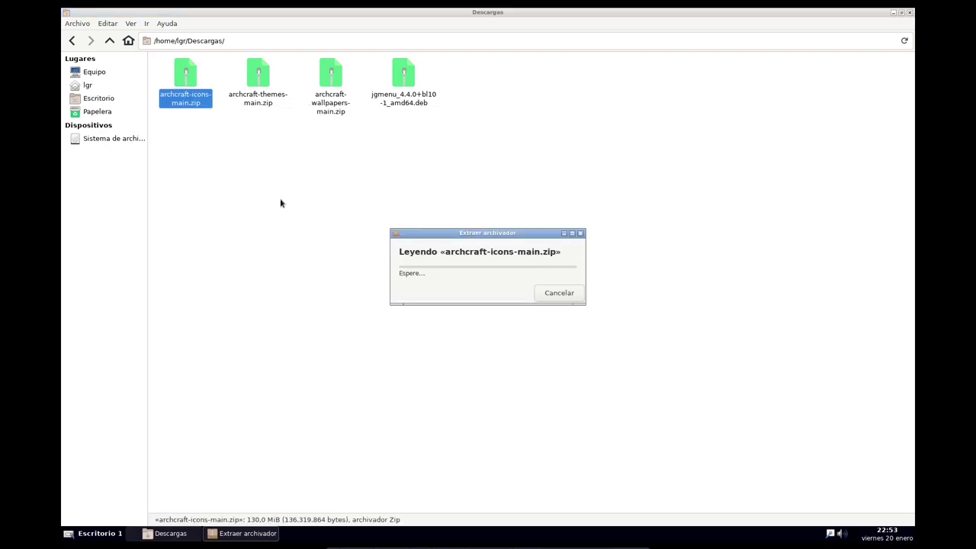
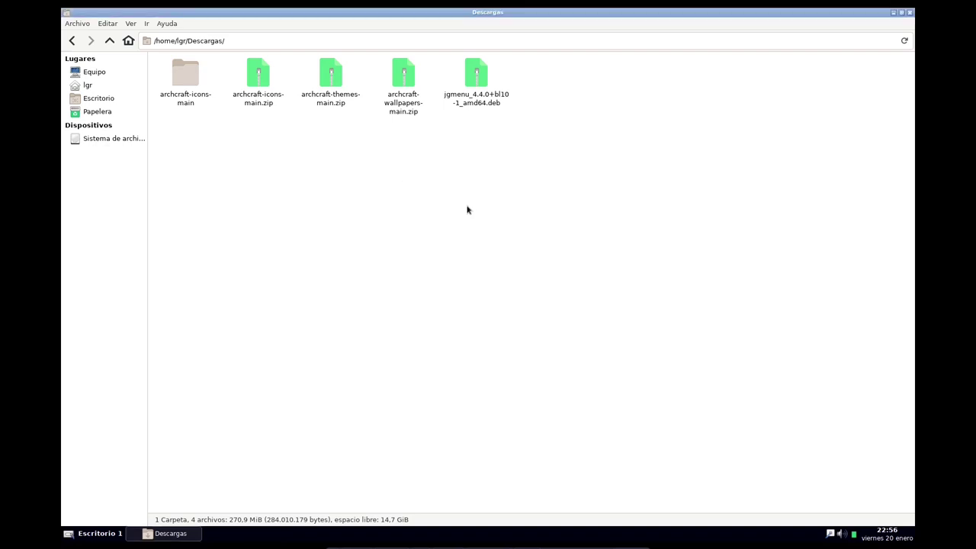
Extract archcraft-themes-main.zip and archcraft-wallpapers-main.zip into the Descargas folder.
right_click(336, 105)
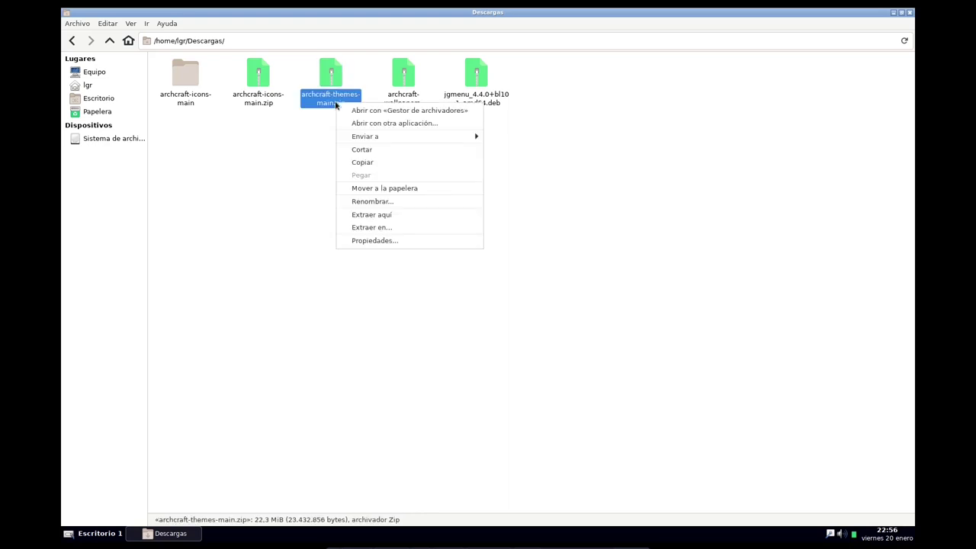
click(389, 216)
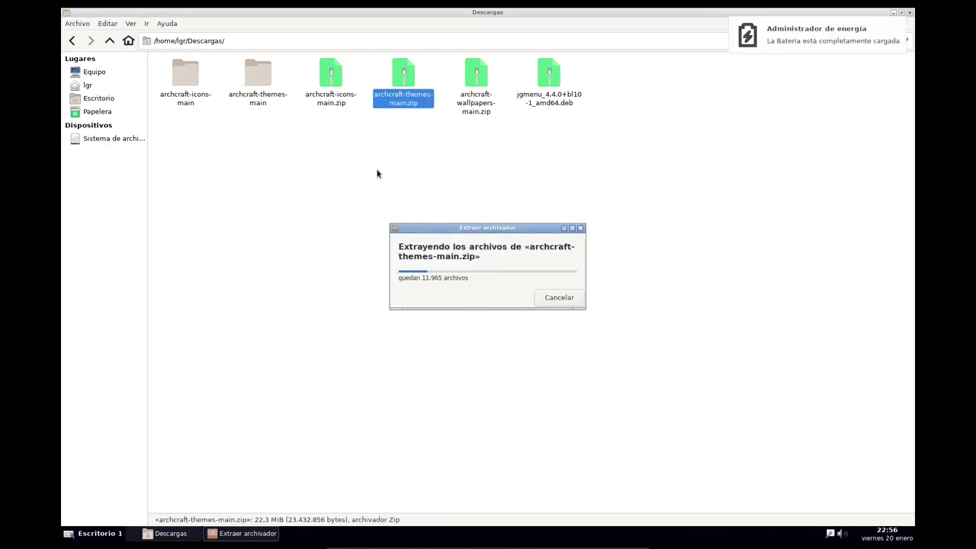
right_click(489, 106)
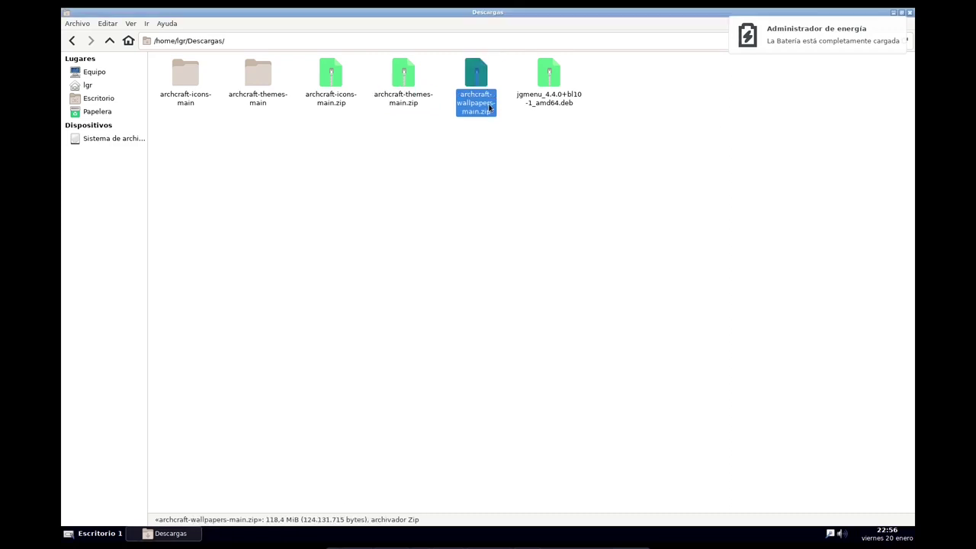
click(551, 225)
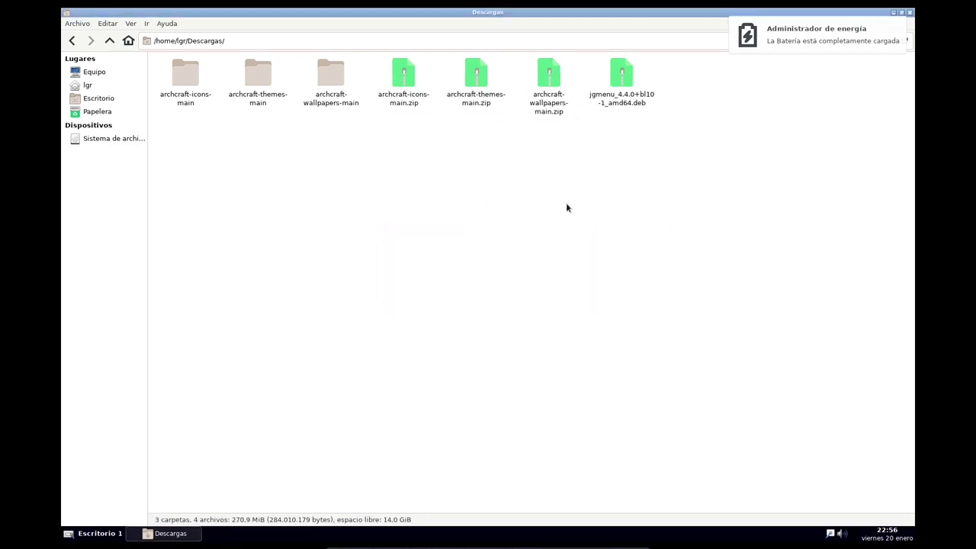
Permanently delete the three Archcraft zip archives for icons, themes and wallpapers from Descargas.
drag(558, 106, 379, 78)
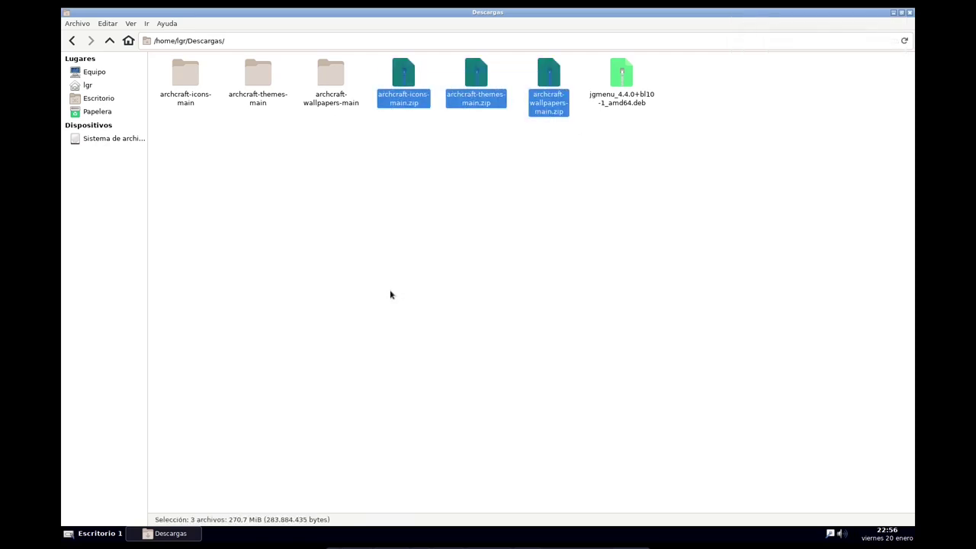
key(shift+Delete)
key(Return)
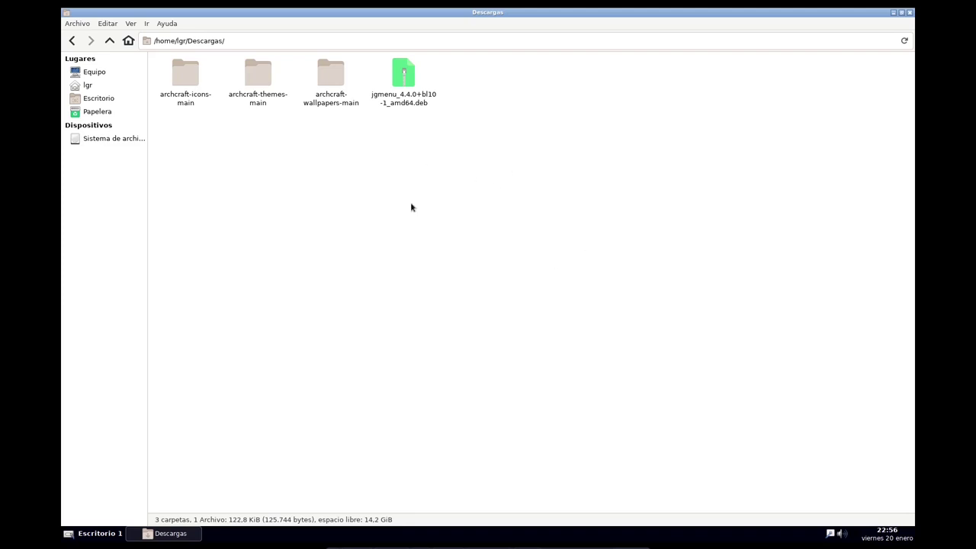
Move the archcraft-wallpapers-main folder from Descargas to the Imágenes folder in home.
double_click(327, 93)
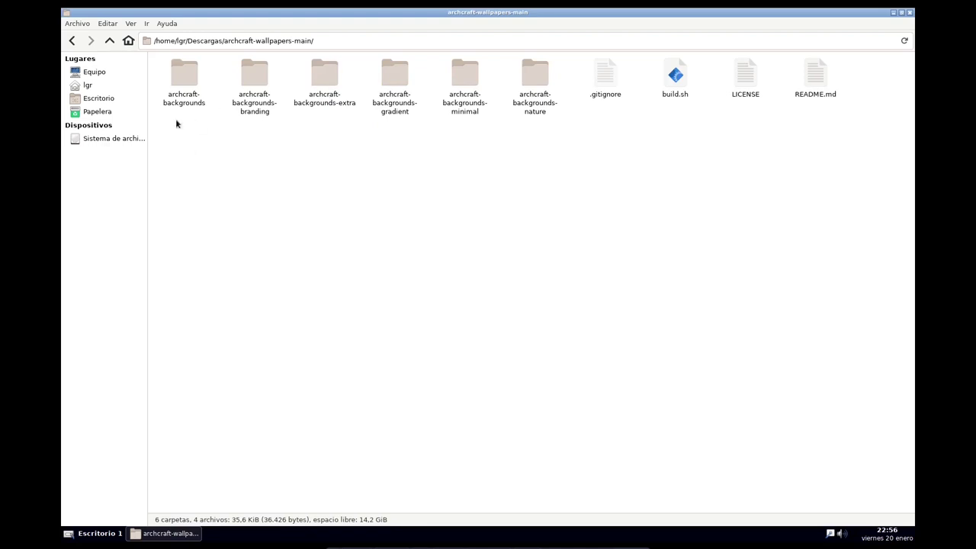
click(109, 41)
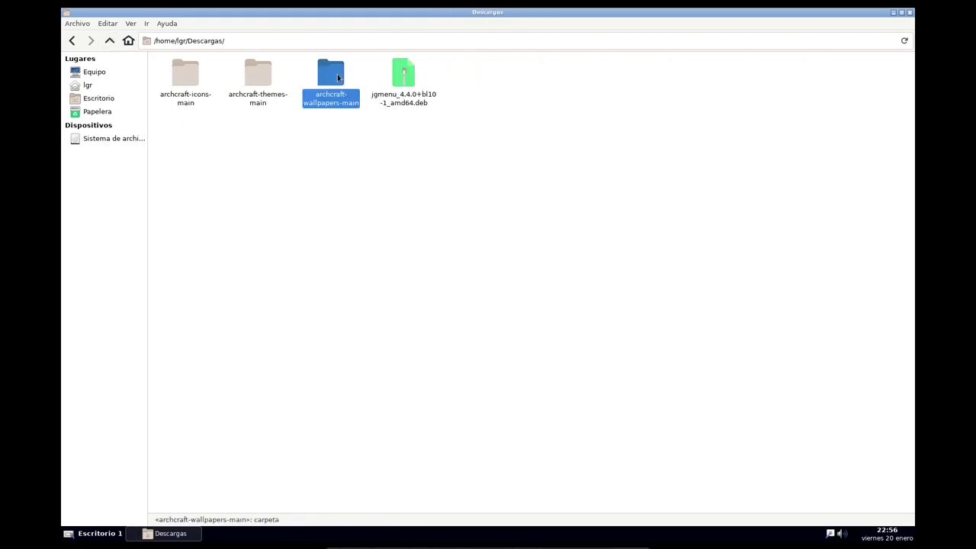
right_click(338, 74)
click(375, 146)
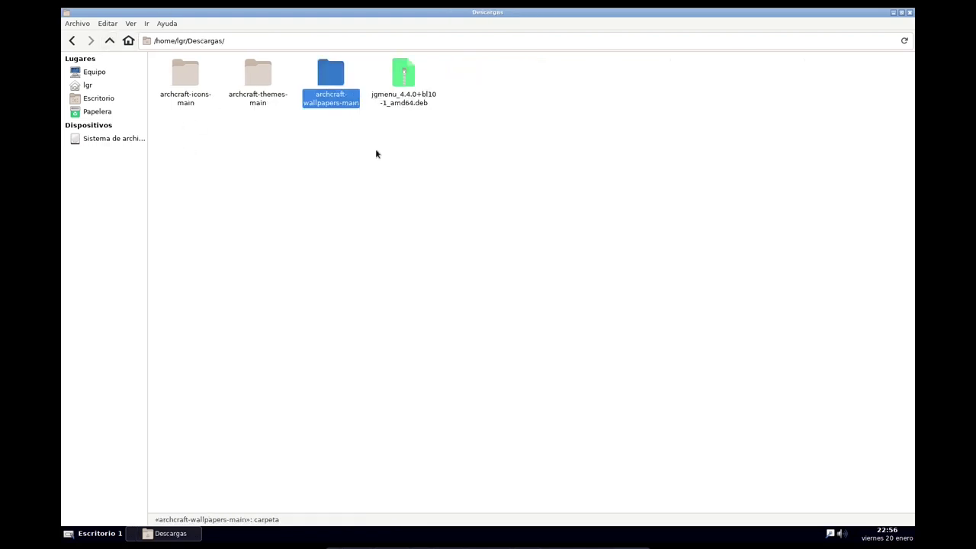
click(110, 87)
click(594, 252)
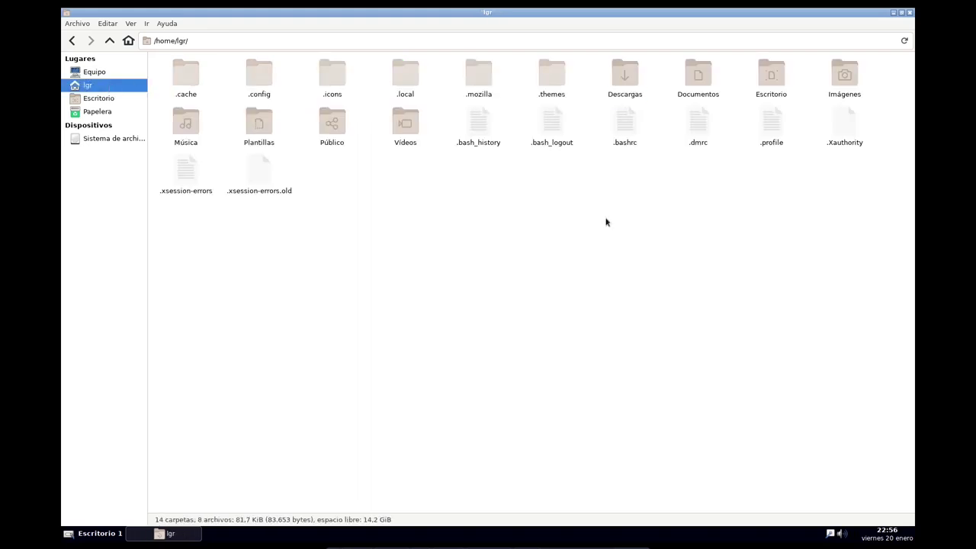
double_click(839, 83)
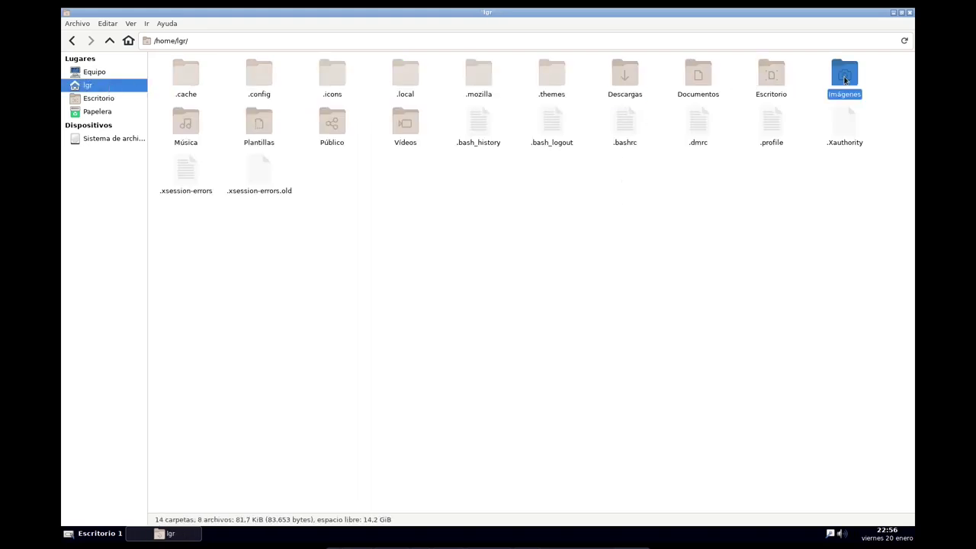
right_click(403, 128)
click(453, 161)
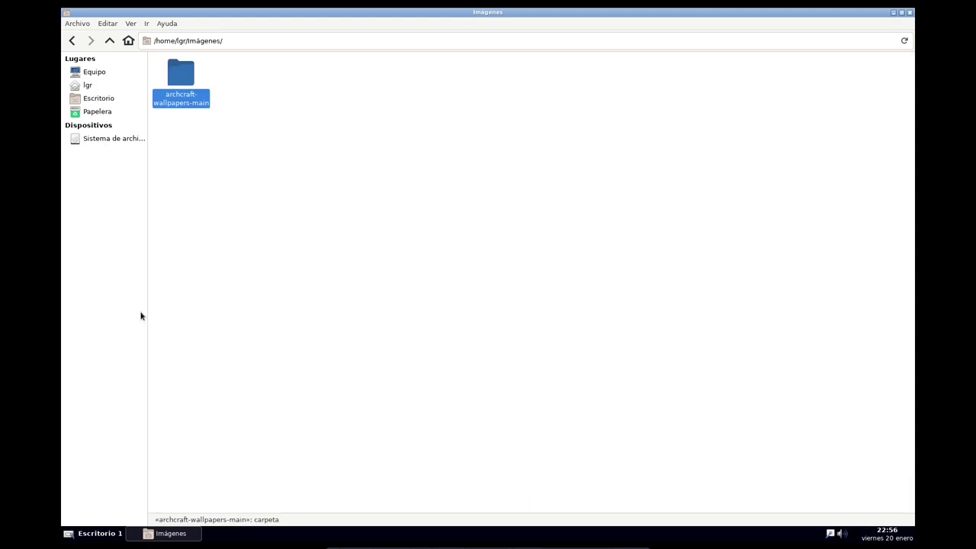
click(300, 281)
Add the home folders Descargas, Documentos, Imágenes, Música and Vídeos to the Lugares shortcuts and slightly widen the side pane.
click(111, 41)
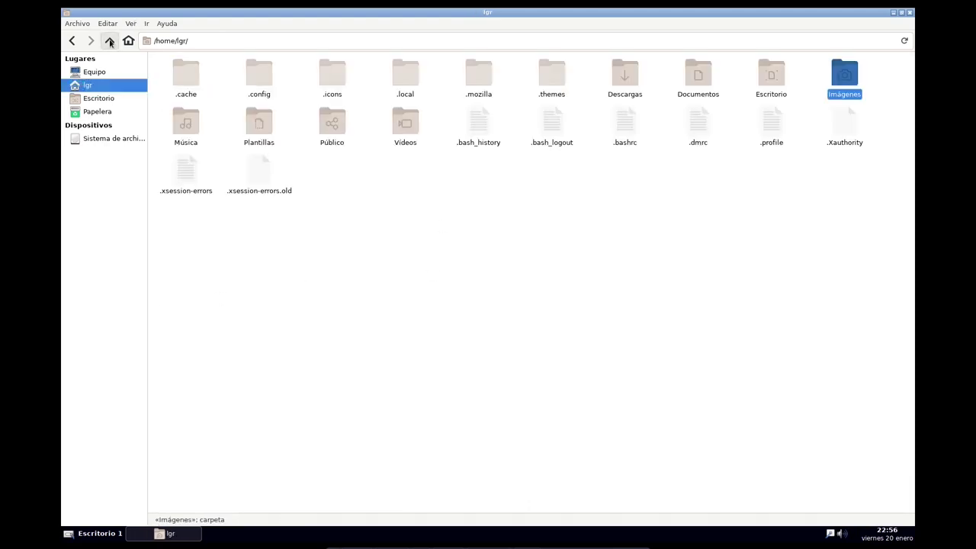
click(584, 236)
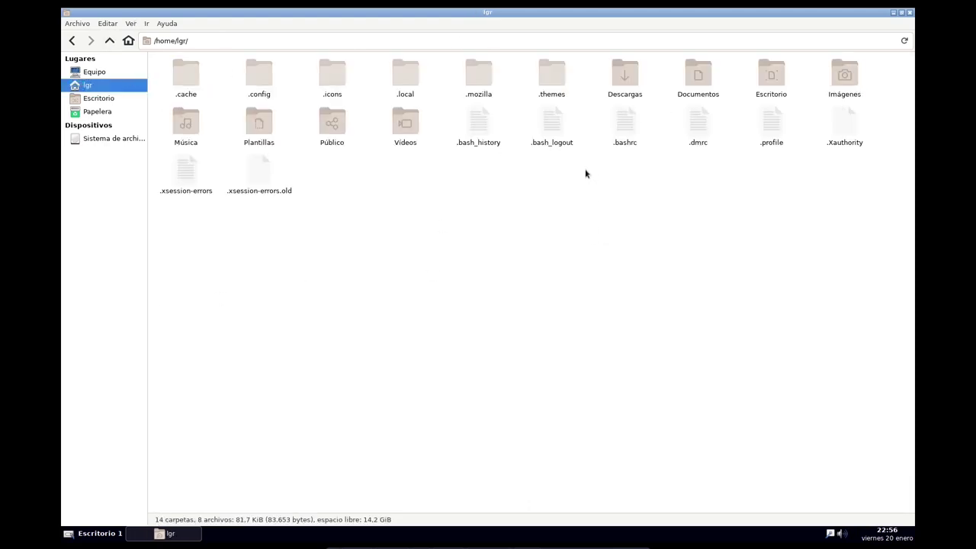
drag(626, 76, 114, 126)
drag(705, 82, 133, 136)
drag(766, 84, 107, 152)
drag(187, 120, 94, 163)
drag(405, 122, 128, 183)
drag(404, 125, 77, 176)
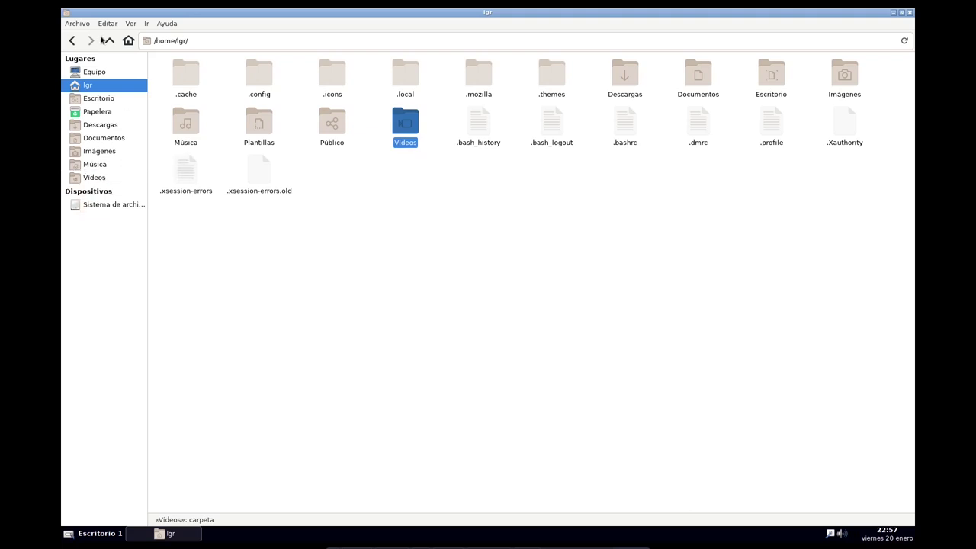
drag(147, 142, 162, 140)
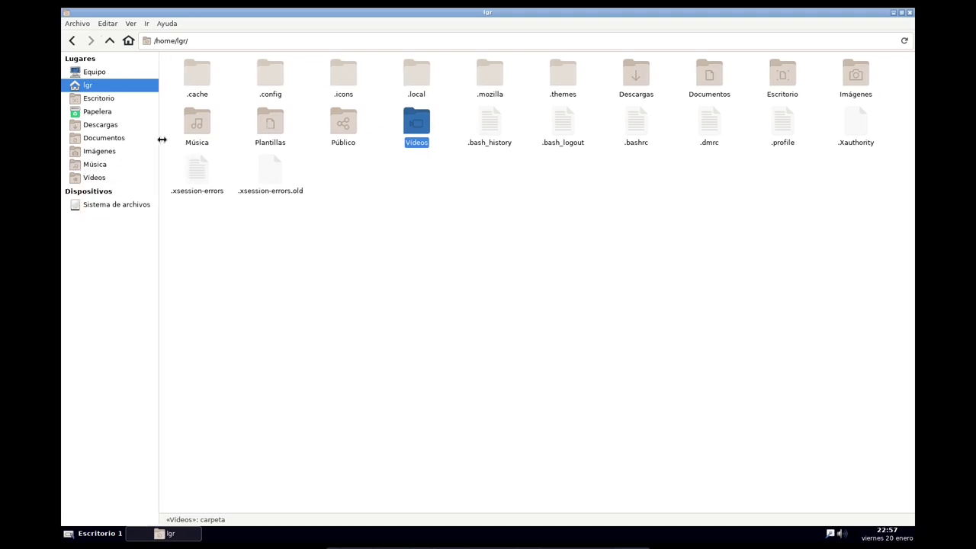
click(595, 189)
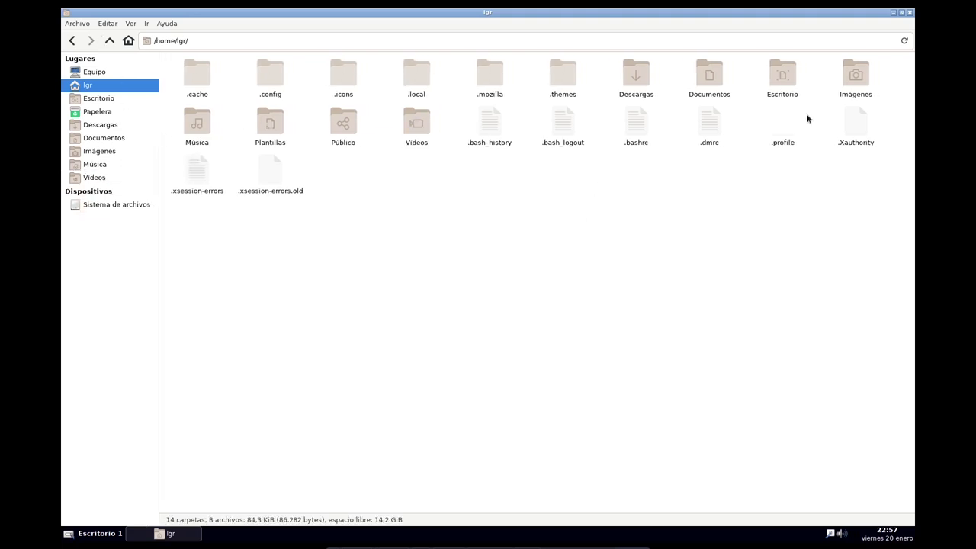
Minimize the file manager and launch the Nitrogen wallpaper utility from the desktop.
click(894, 14)
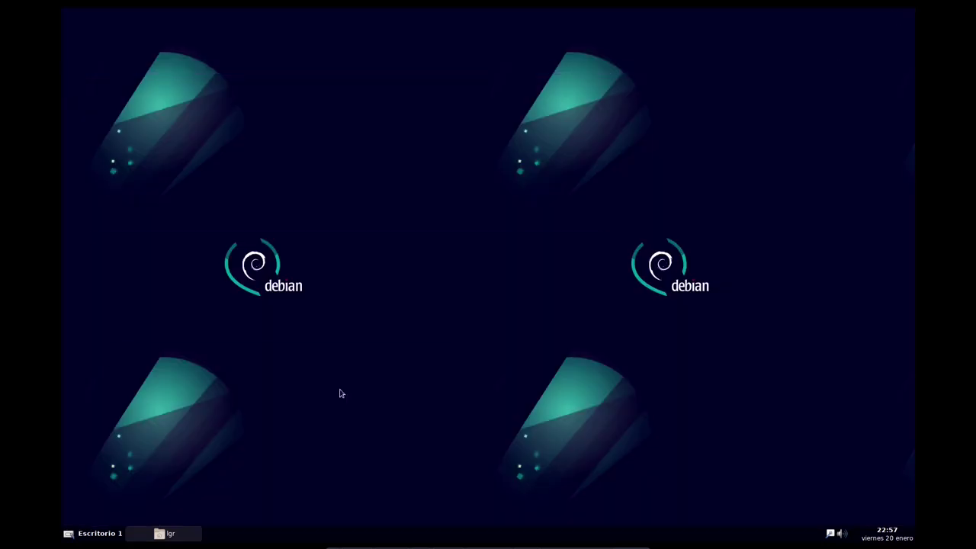
right_click(291, 180)
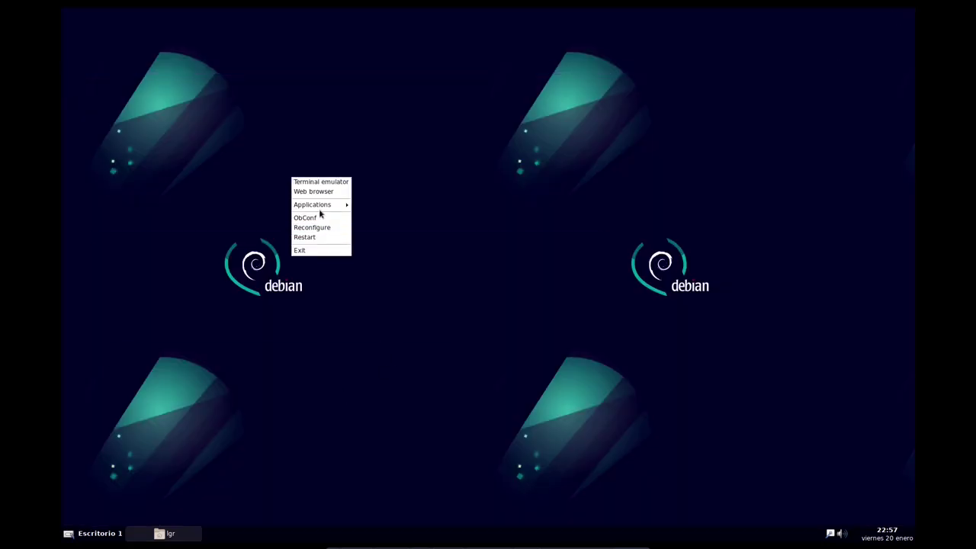
mouse_move(326, 206)
mouse_move(374, 265)
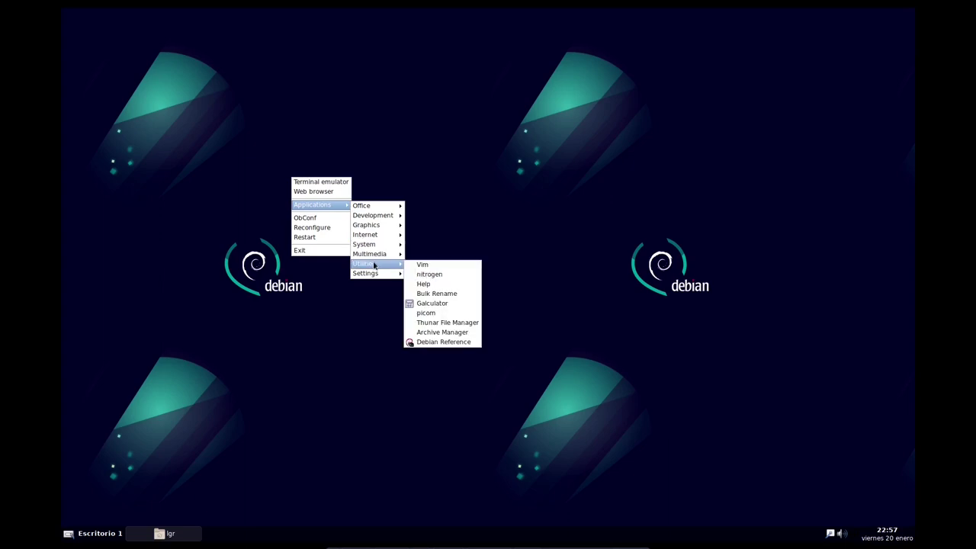
click(439, 274)
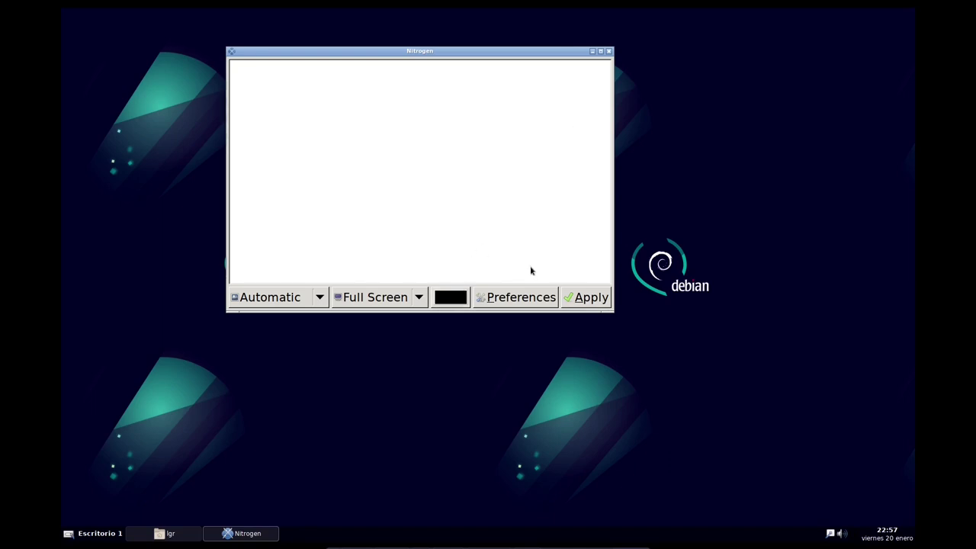
Add the Imágenes/archcraft-wallpapers-main folder to the wallpaper directories in the preferences and confirm.
click(519, 297)
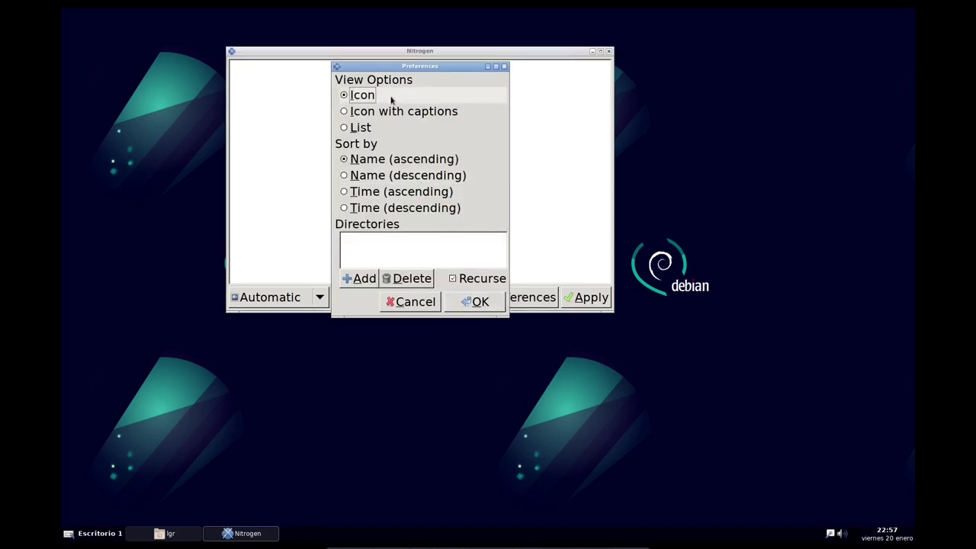
click(363, 279)
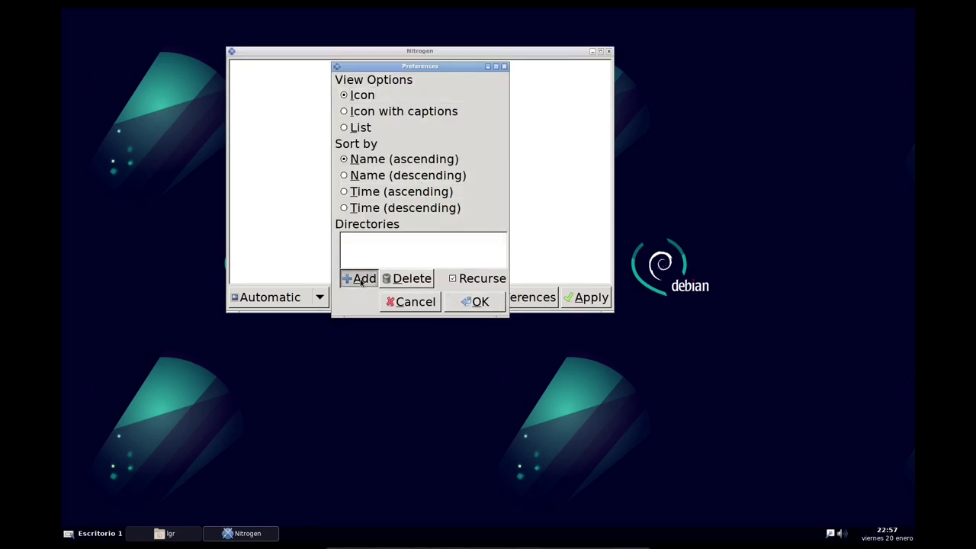
click(128, 216)
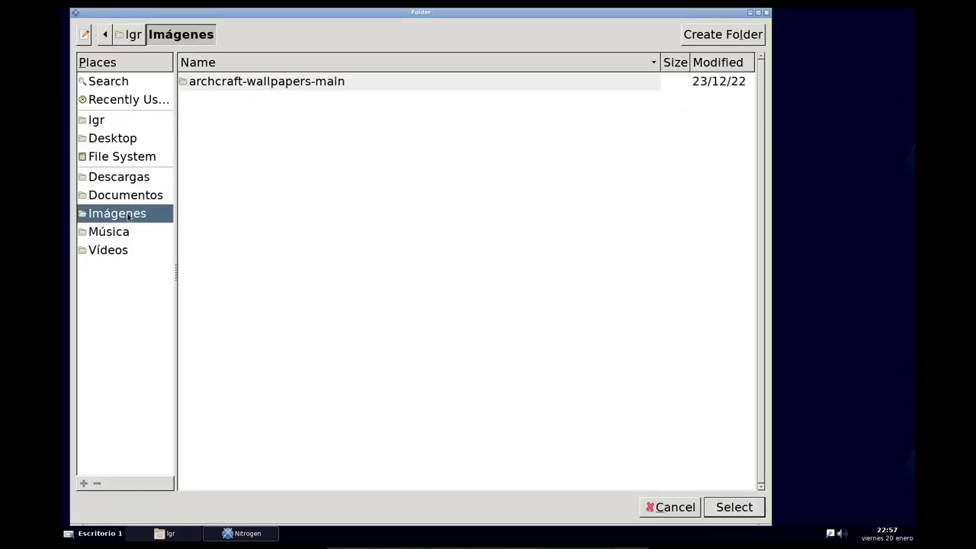
double_click(313, 83)
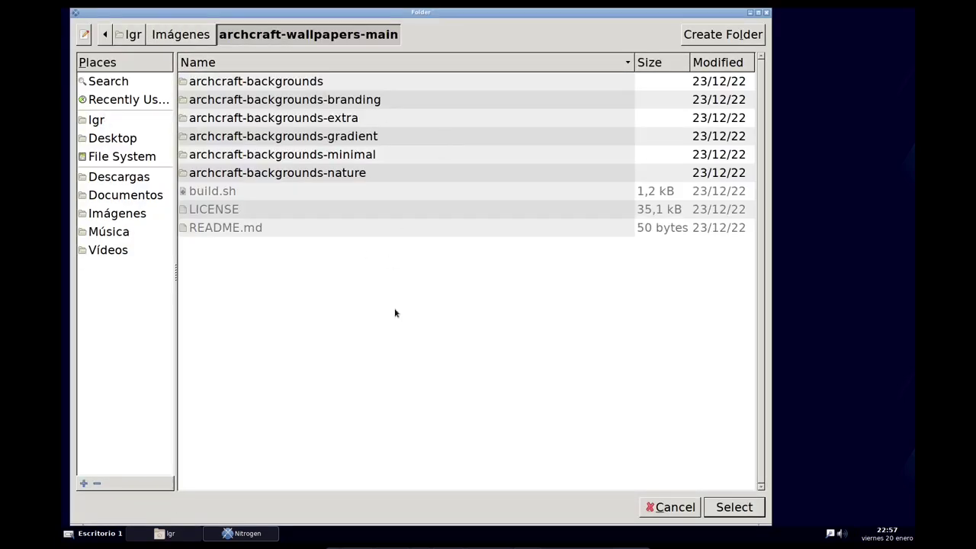
click(719, 506)
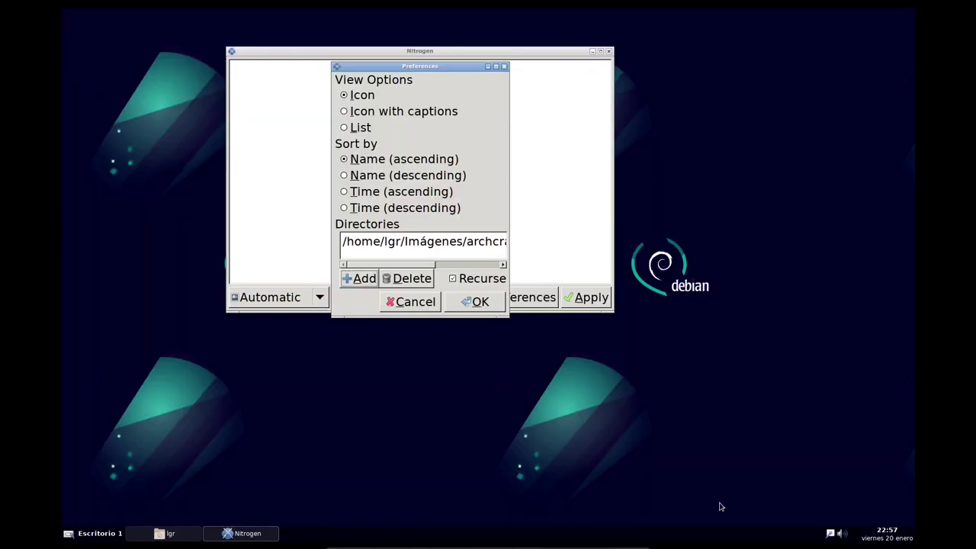
click(457, 280)
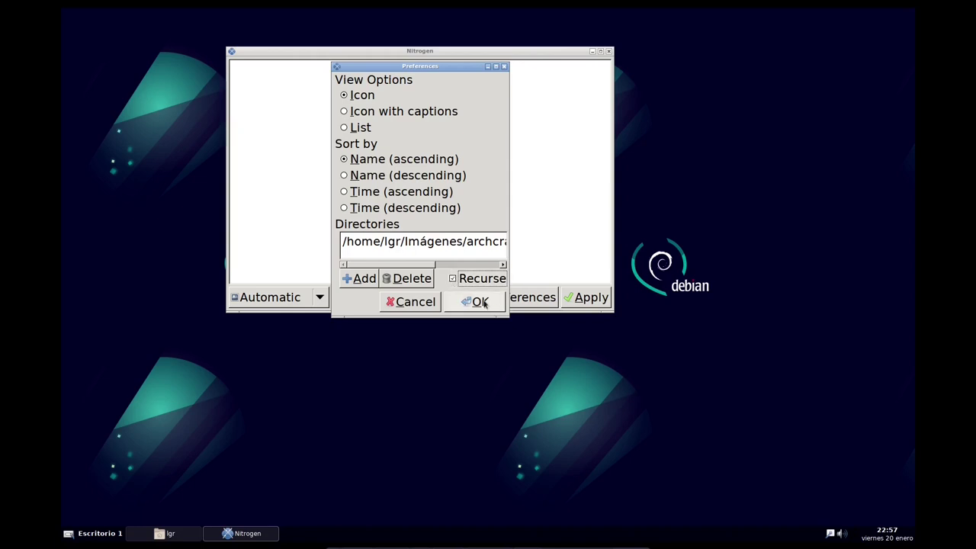
click(482, 302)
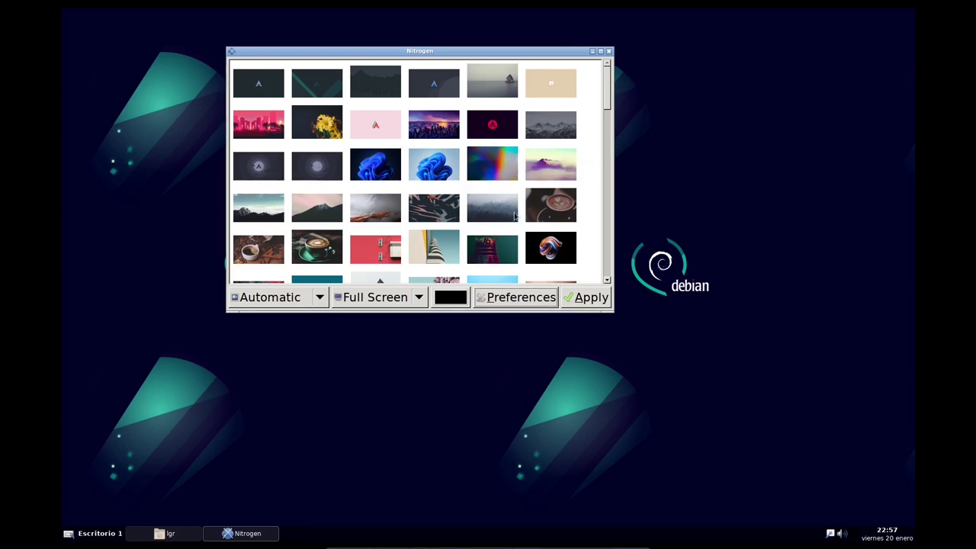
Find the dark wallpaper with mechanical keyboards in the thumbnails and apply it to the desktop.
scroll(511, 212, down, 3)
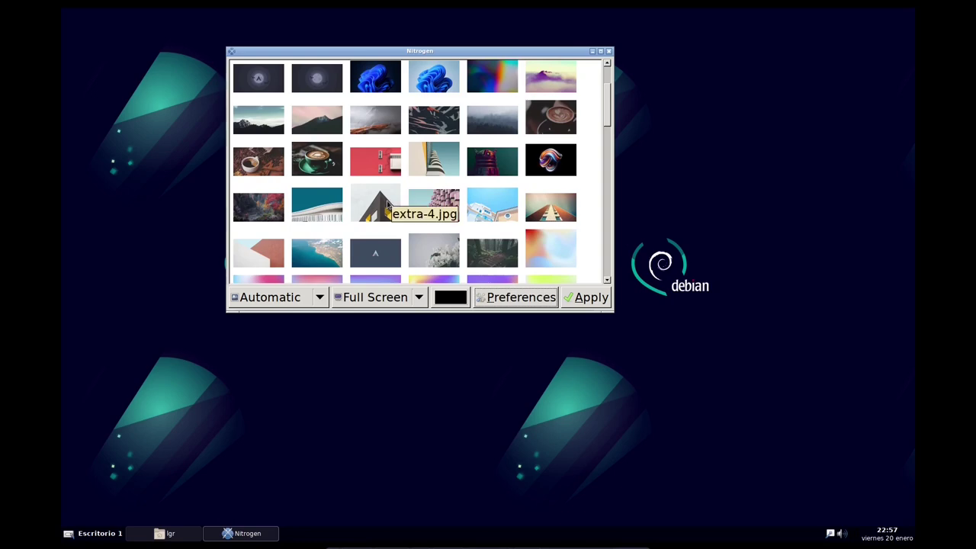
scroll(387, 202, down, 8)
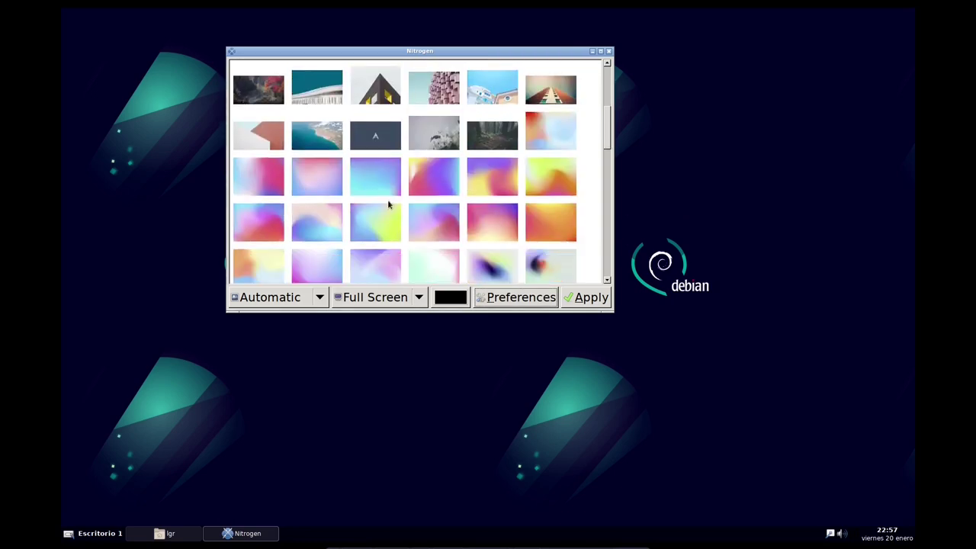
scroll(387, 203, down, 5)
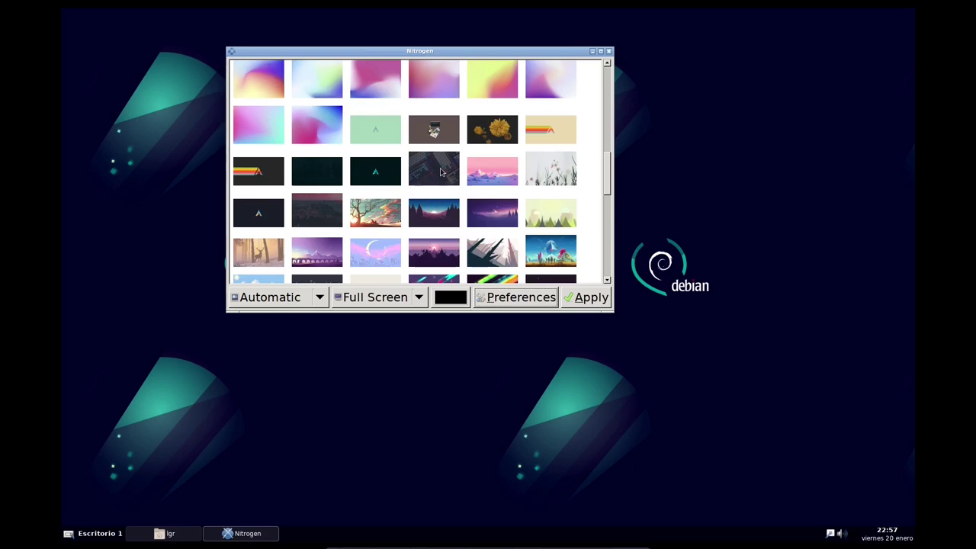
click(441, 172)
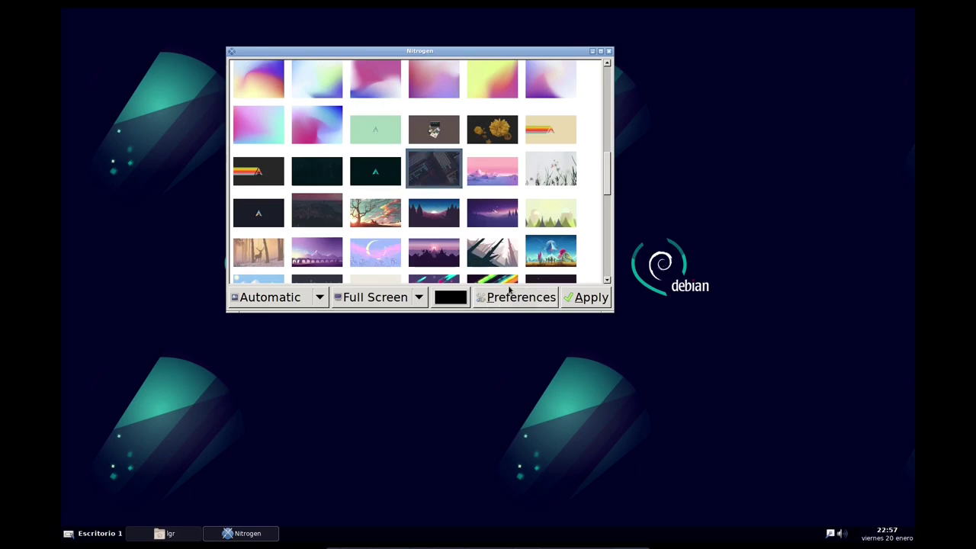
click(580, 297)
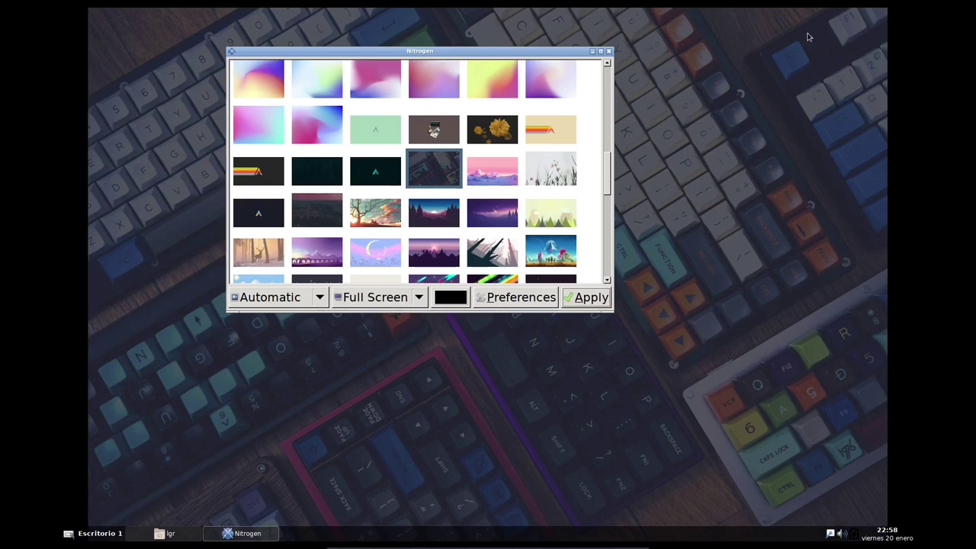
Set the wallpaper's scaling mode to Zoomed Fill, apply it and close the wallpaper manager.
click(418, 299)
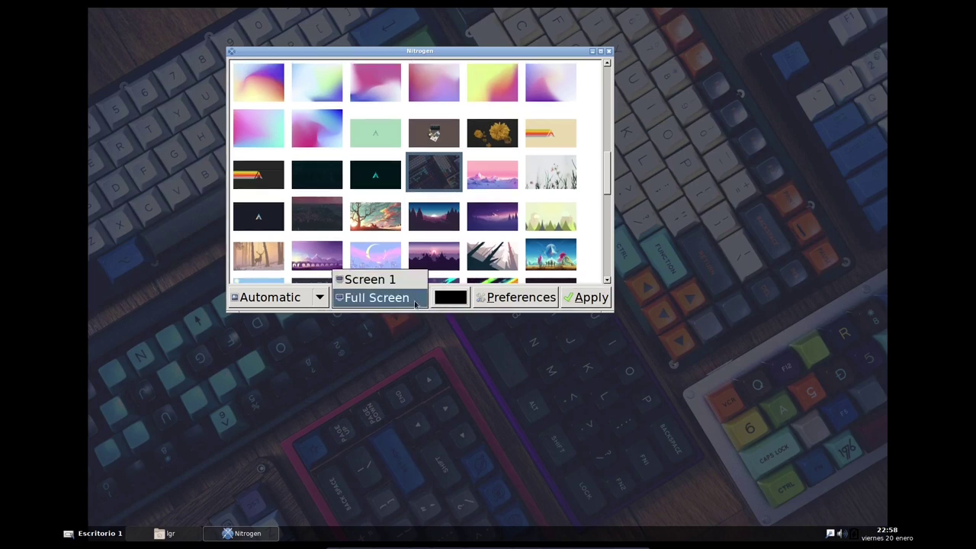
click(321, 299)
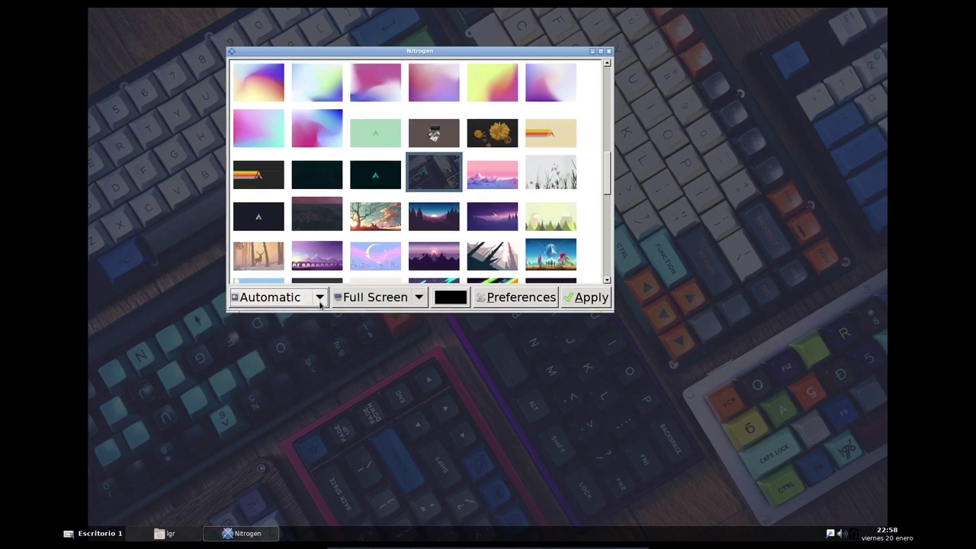
click(320, 302)
click(283, 391)
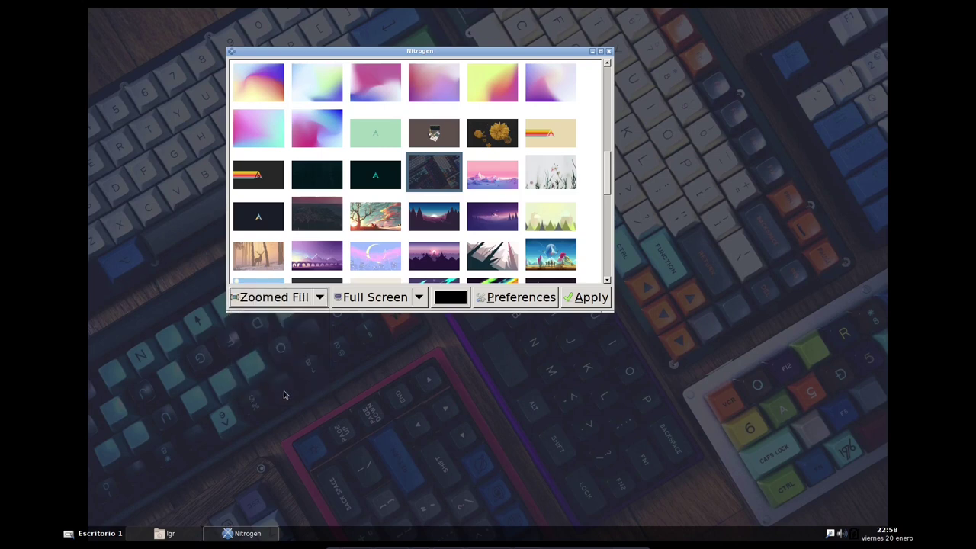
click(586, 299)
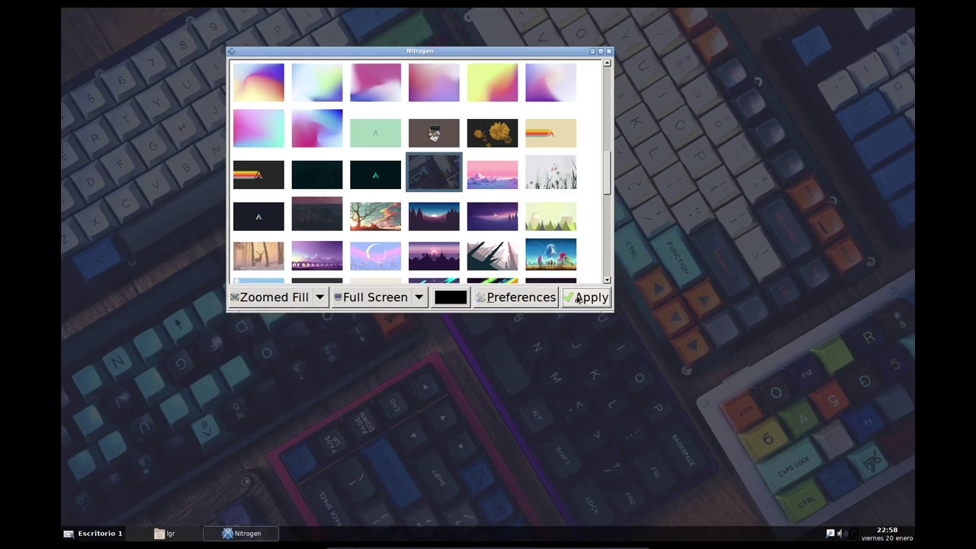
click(610, 52)
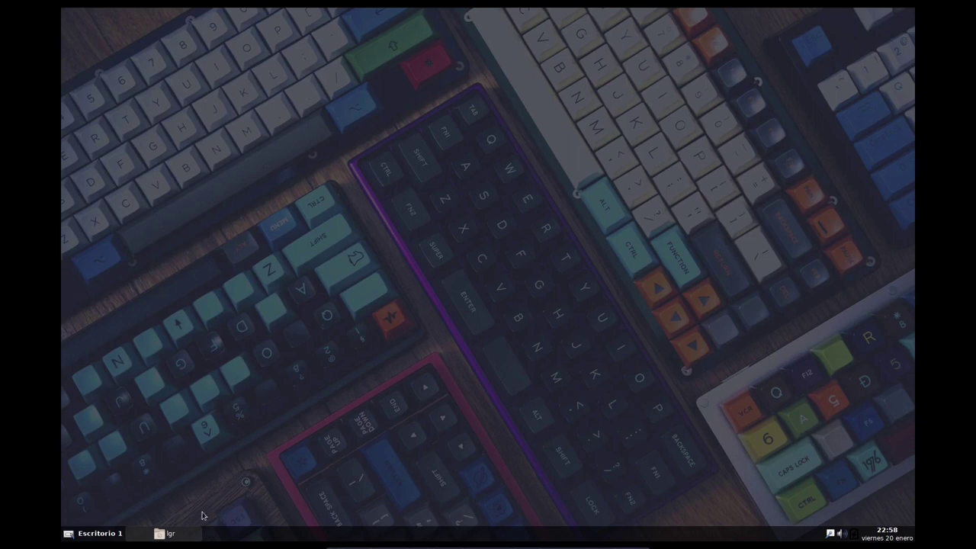
In the file manager, open the folder Descargas/archcraft-icons-main/archcraft-icons-arc/files.
click(182, 533)
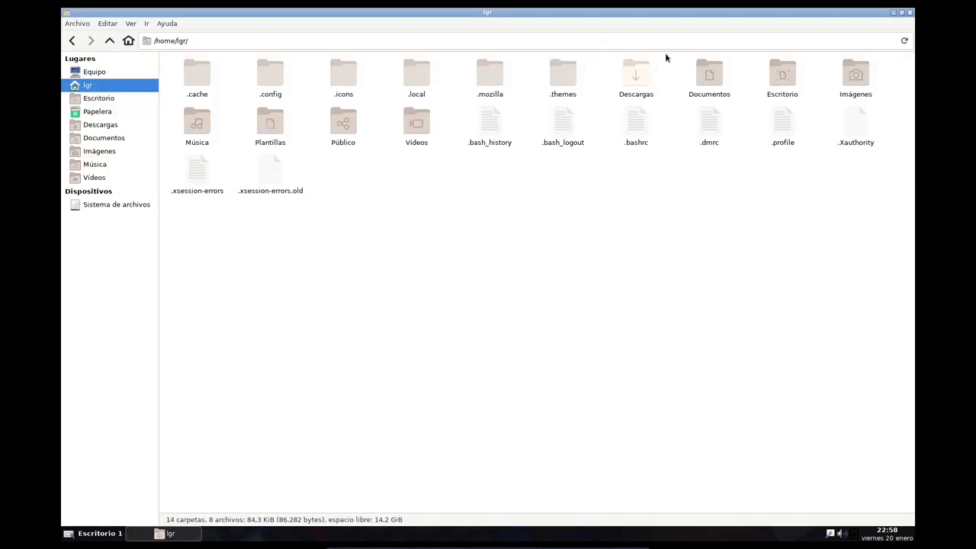
click(634, 84)
double_click(634, 84)
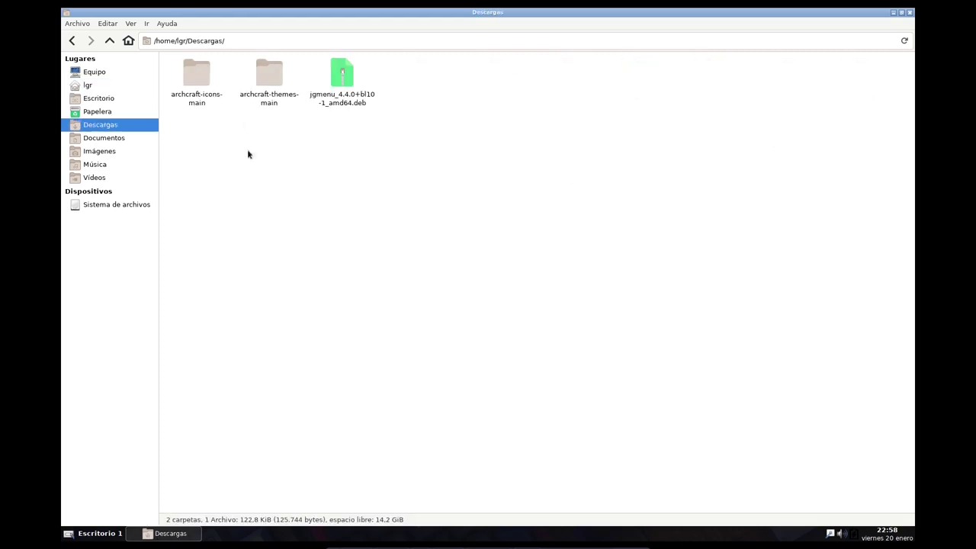
click(196, 90)
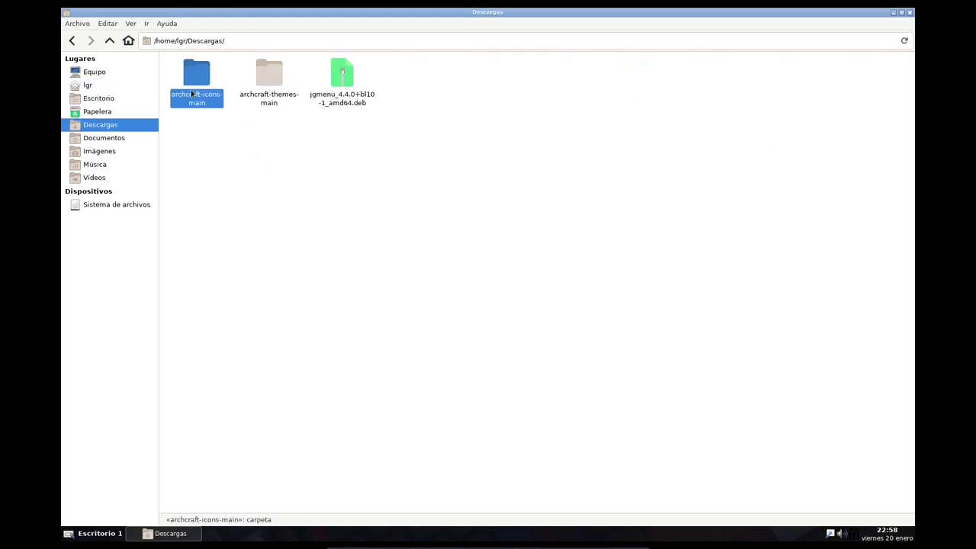
click(214, 156)
double_click(196, 74)
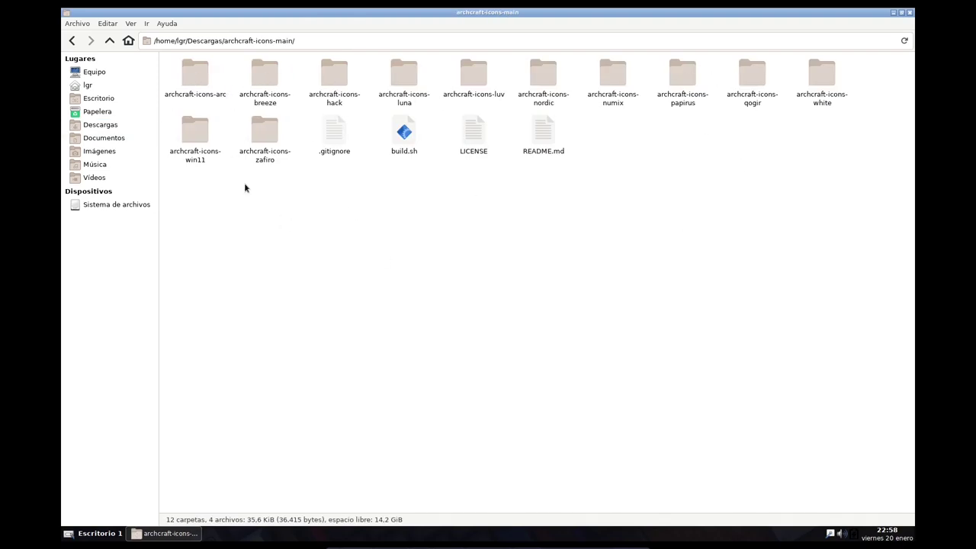
double_click(200, 74)
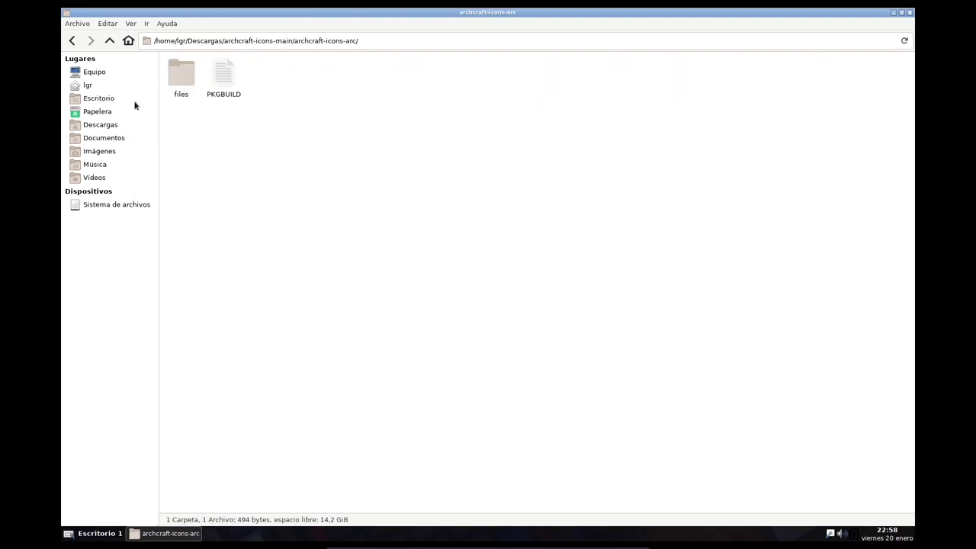
click(180, 80)
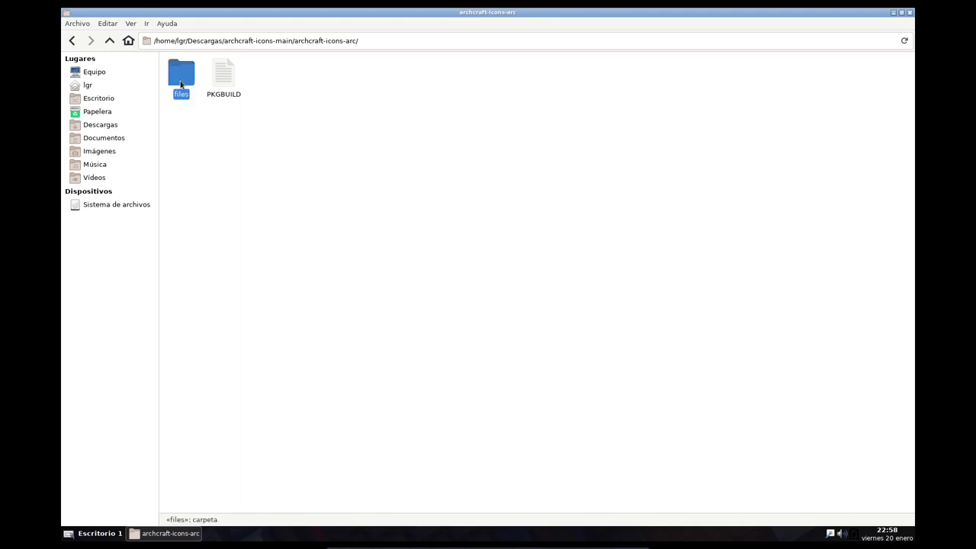
double_click(181, 81)
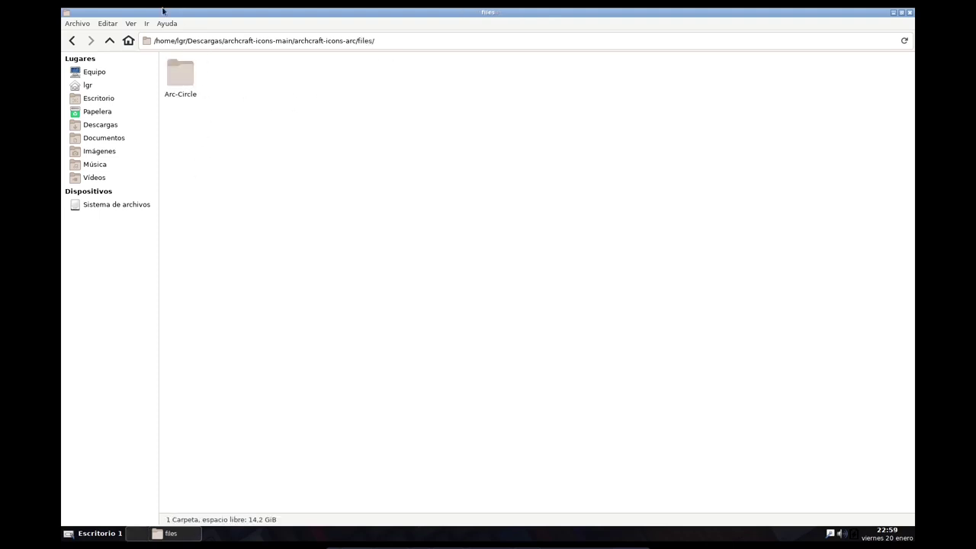
Restore the maximized file manager to a smaller window and open the home folder in a new window.
double_click(246, 13)
drag(502, 150, 248, 148)
right_click(132, 217)
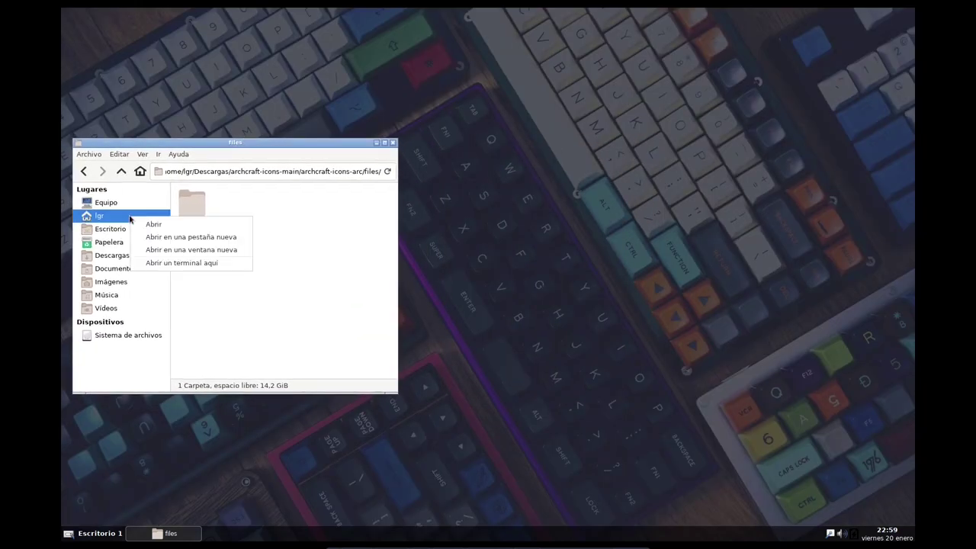
click(175, 248)
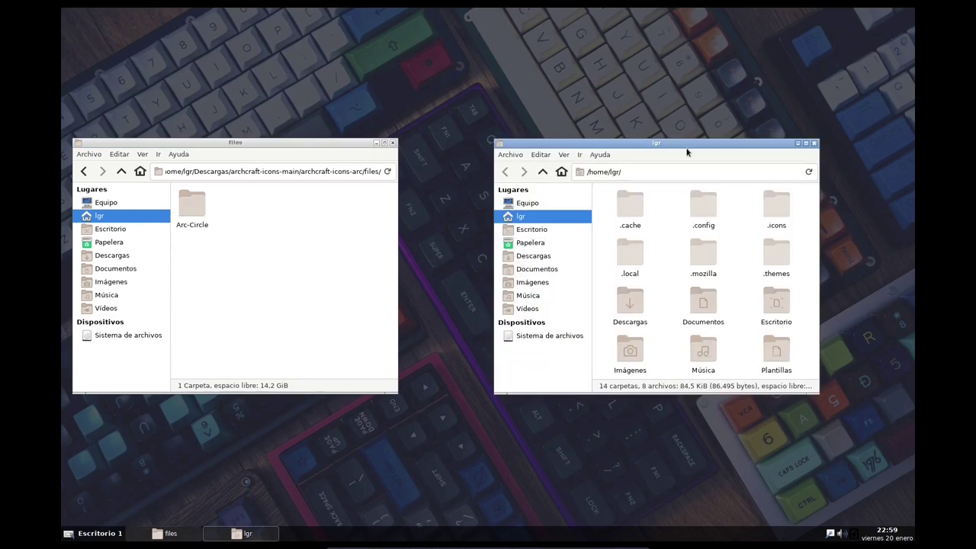
Arrange the two file manager windows side by side and enlarge the home folder window to nearly full screen height.
drag(686, 153, 736, 142)
drag(283, 149, 344, 146)
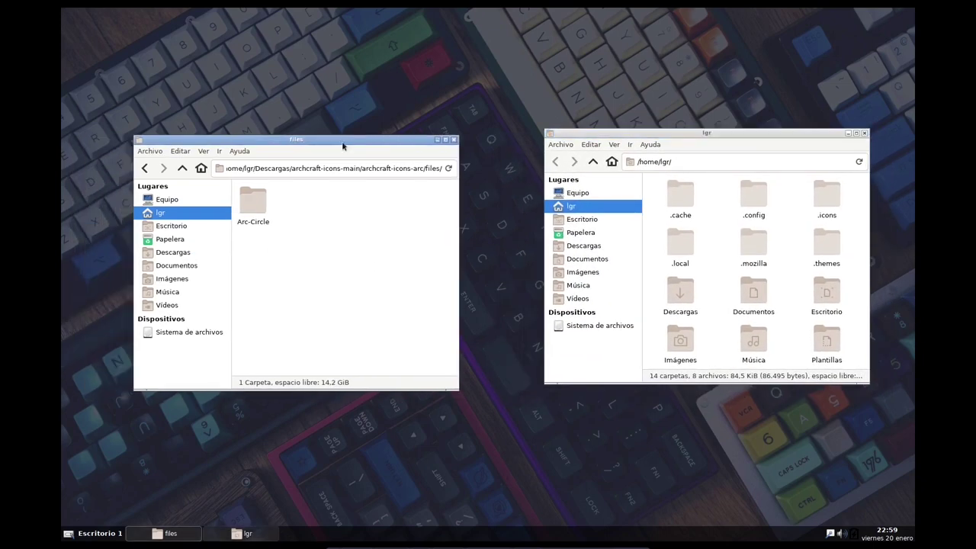
click(680, 132)
drag(680, 132, 677, 11)
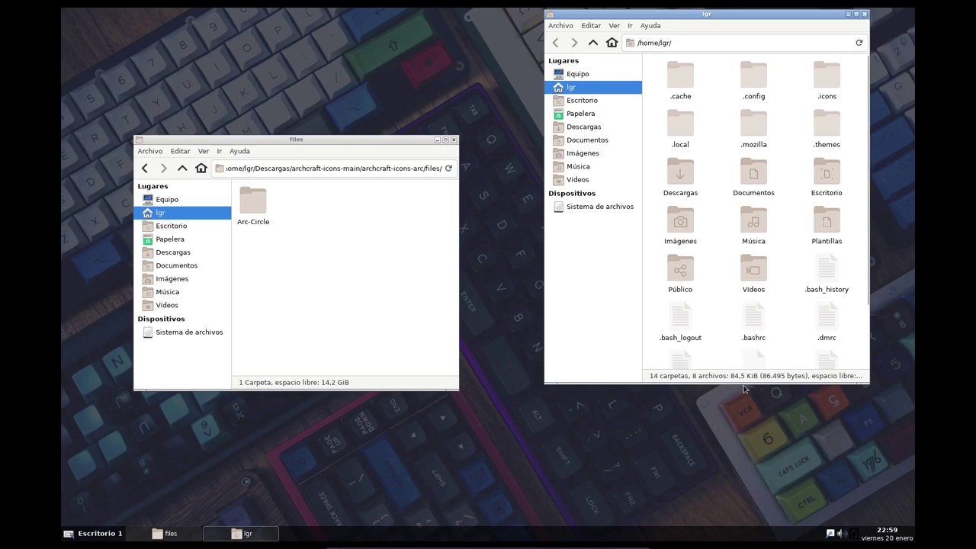
drag(744, 389, 747, 497)
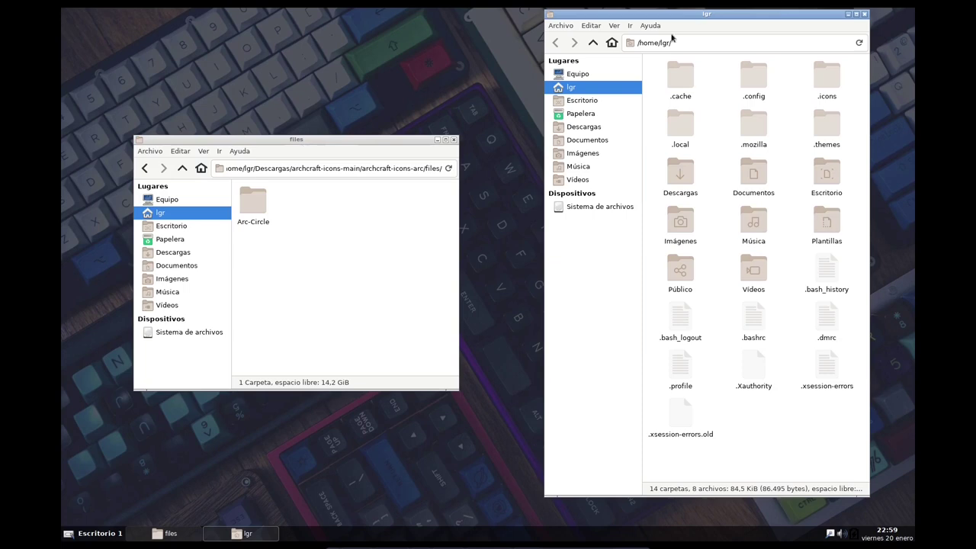
Look inside the home folder's .icons folder and return, then take the files window back up to archcraft-icons-main.
double_click(825, 85)
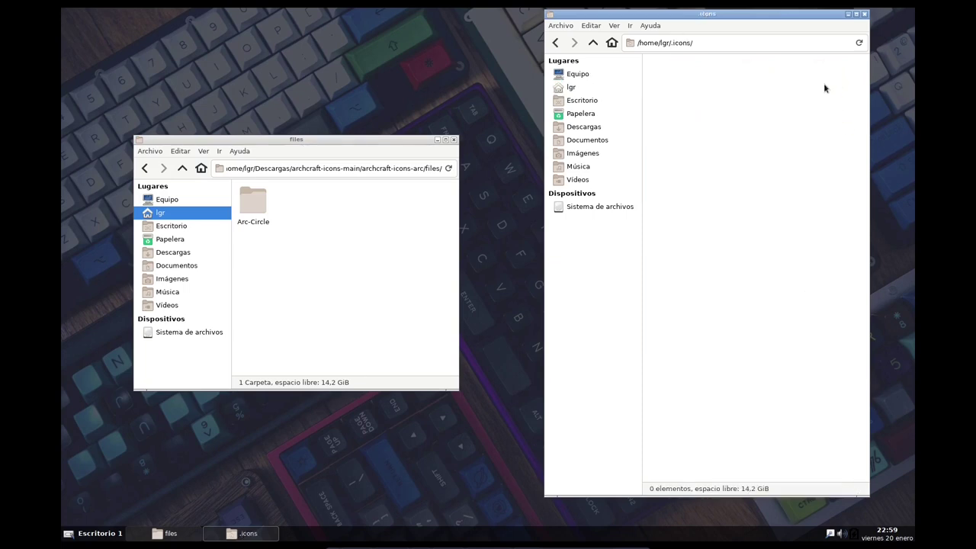
click(593, 43)
click(186, 171)
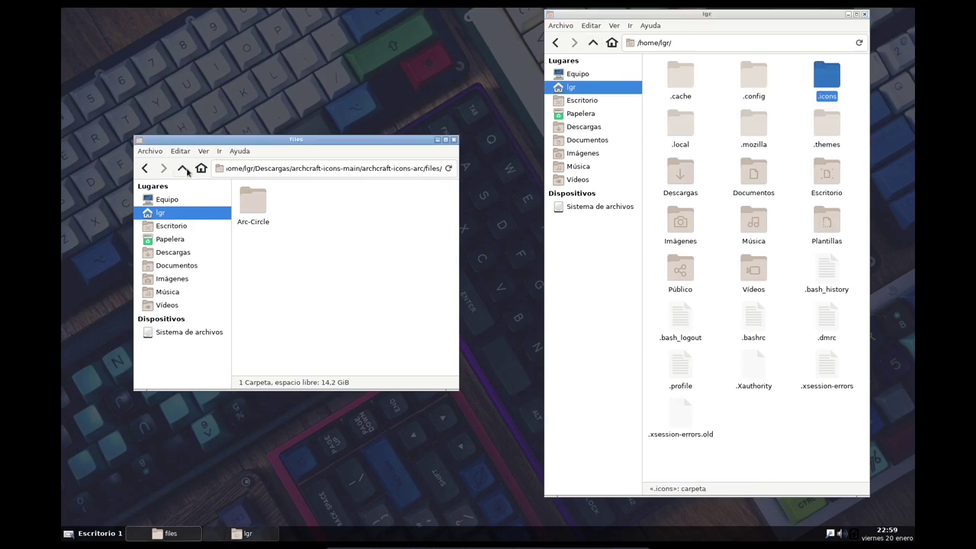
click(183, 168)
click(183, 169)
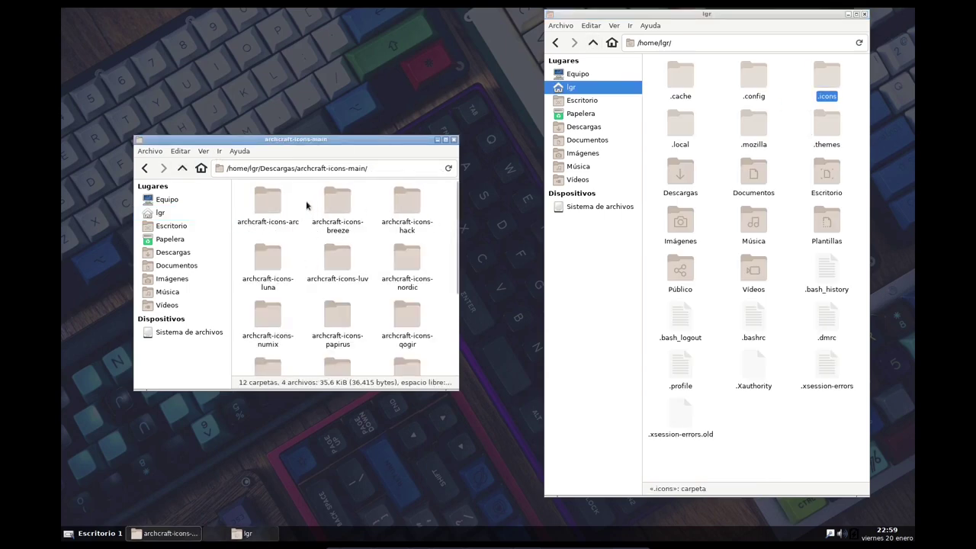
Open the Arc-Circle theme folder inside archcraft-icons-arc/files to view its contents.
click(275, 201)
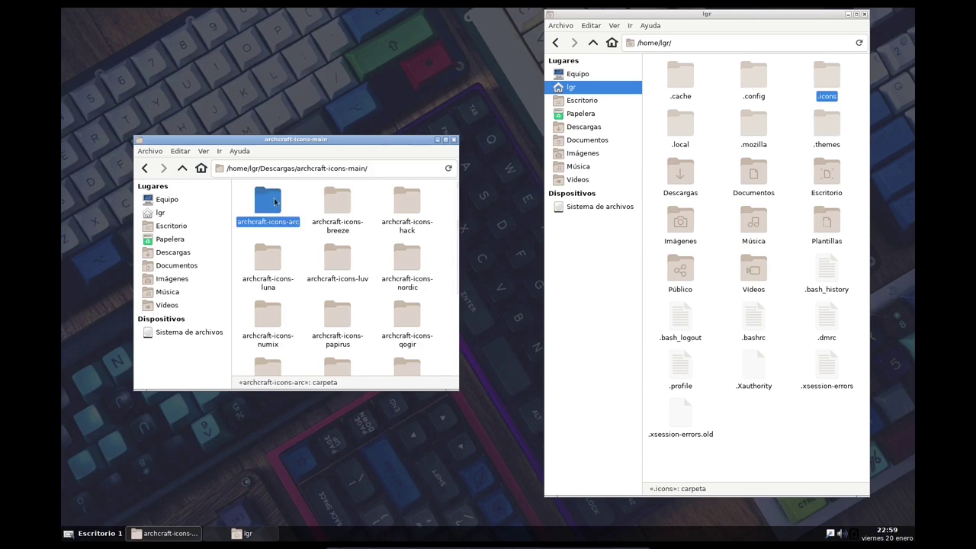
double_click(275, 201)
click(257, 202)
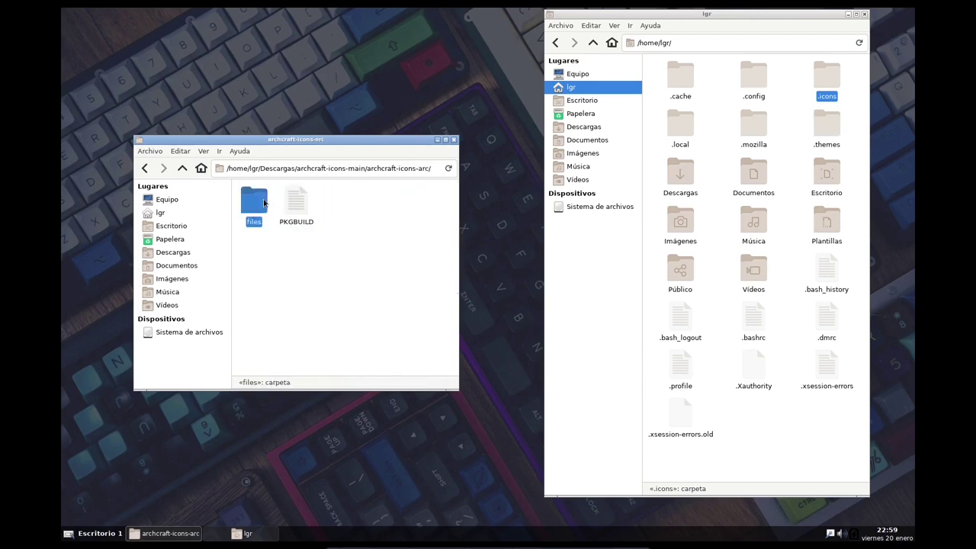
double_click(256, 203)
click(256, 202)
double_click(256, 202)
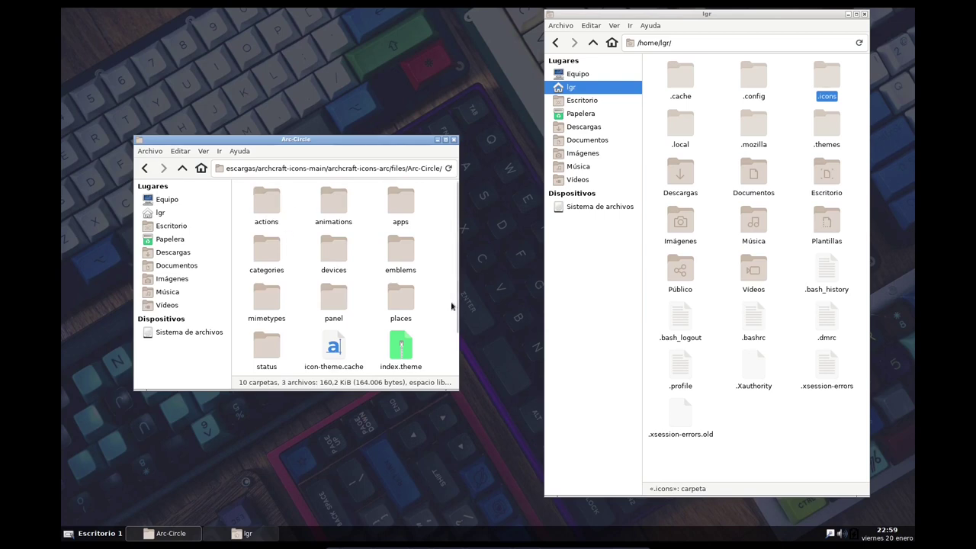
Open the home .icons folder in the other window and move the Arc-Circle theme from archcraft-icons-arc/files into it.
click(183, 169)
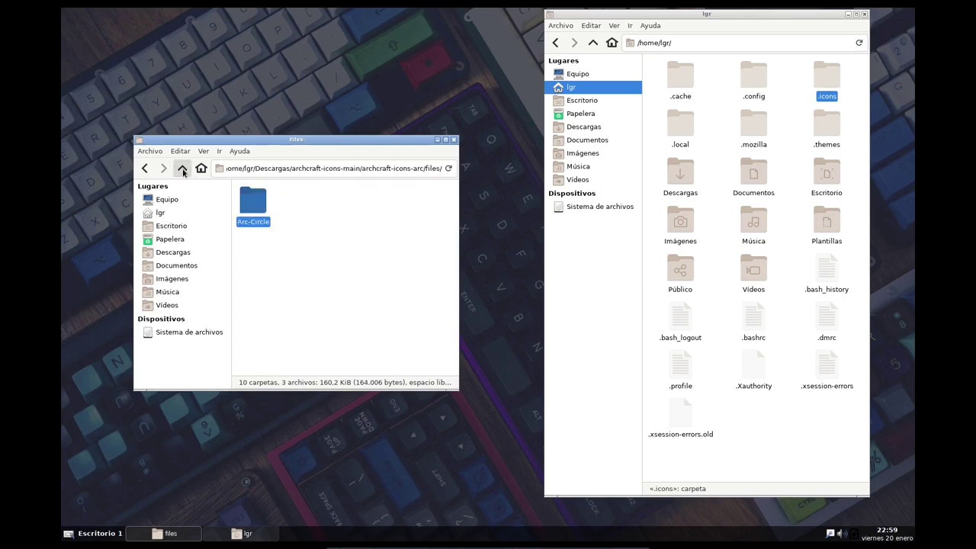
click(261, 244)
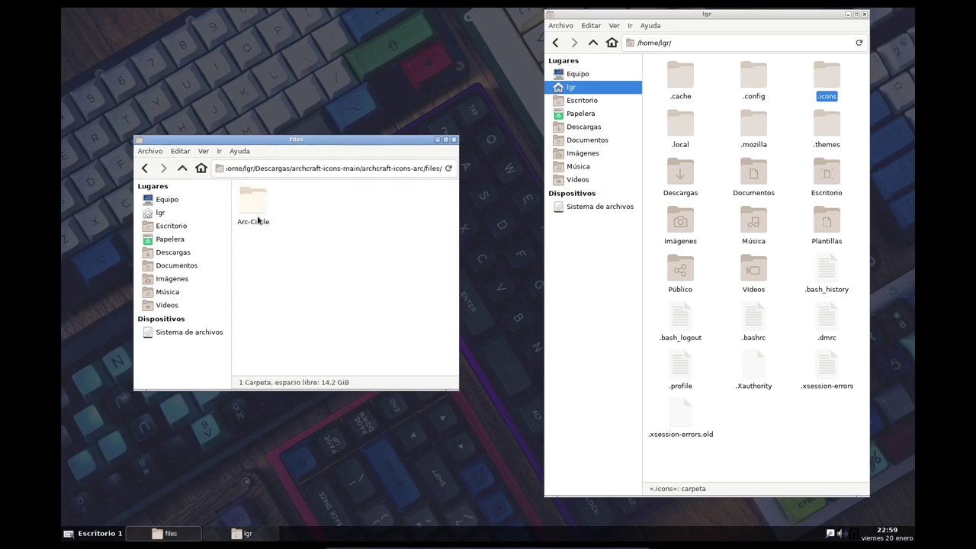
click(182, 169)
click(296, 269)
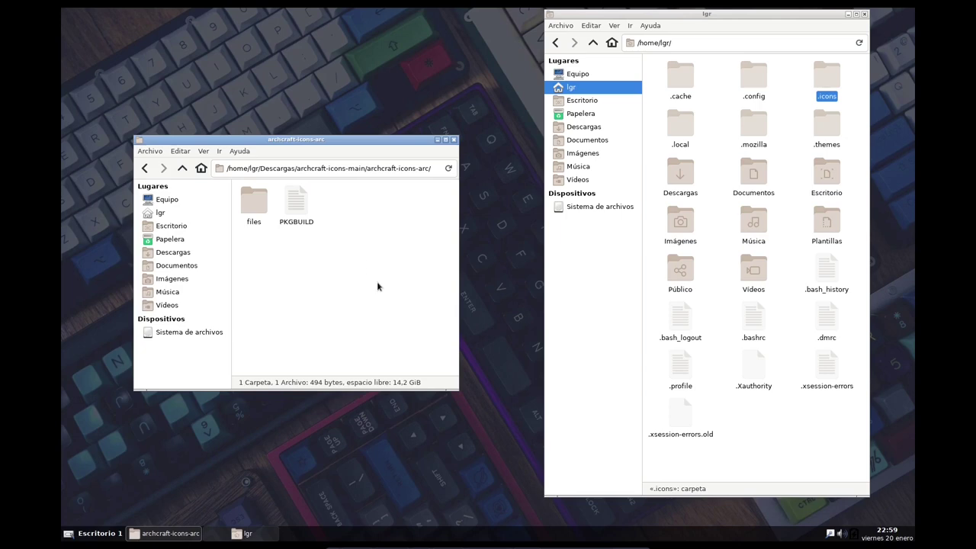
double_click(262, 207)
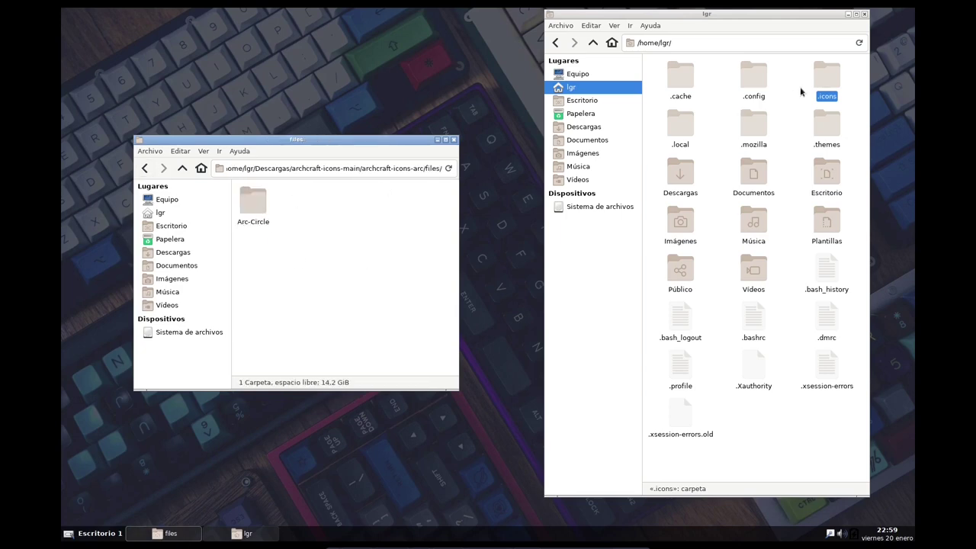
double_click(830, 79)
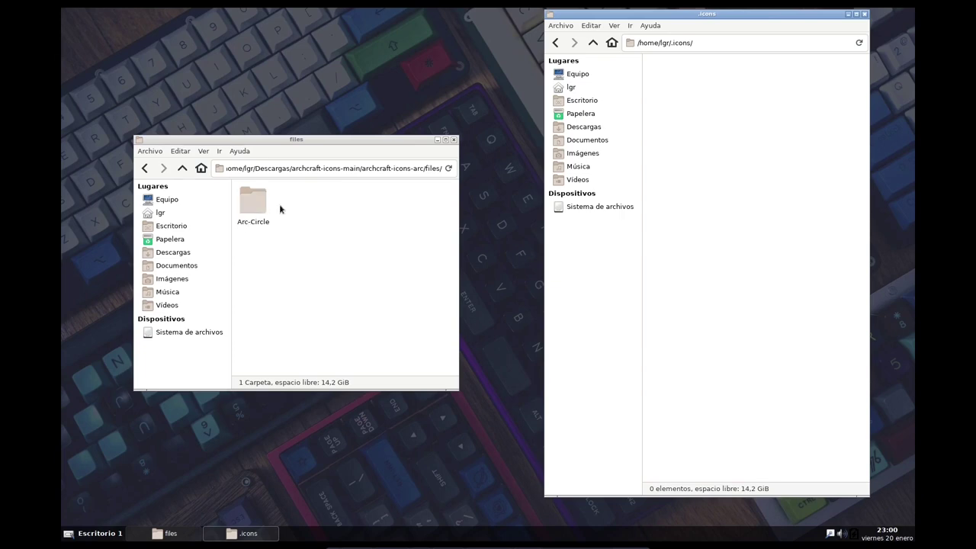
drag(252, 215, 676, 137)
Move the Archcraft and Archcraft-Dark icon themes from archcraft-icons-breeze/files into the .icons folder.
double_click(182, 169)
double_click(337, 200)
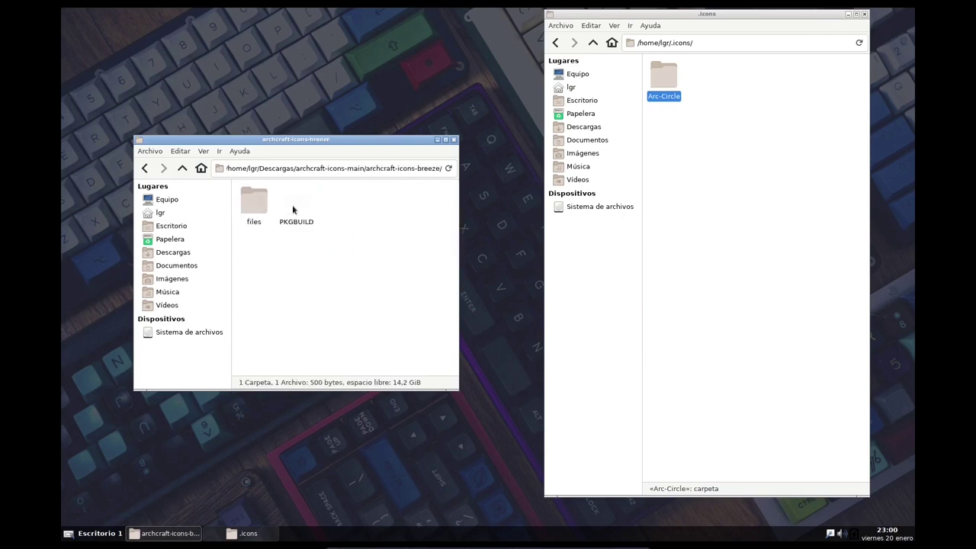
double_click(254, 200)
drag(267, 234, 327, 192)
drag(315, 200, 728, 204)
Return to archcraft-icons-main and move the Hack icon theme from archcraft-icons-hack/files into .icons.
key(alt+Up)
key(alt+Up)
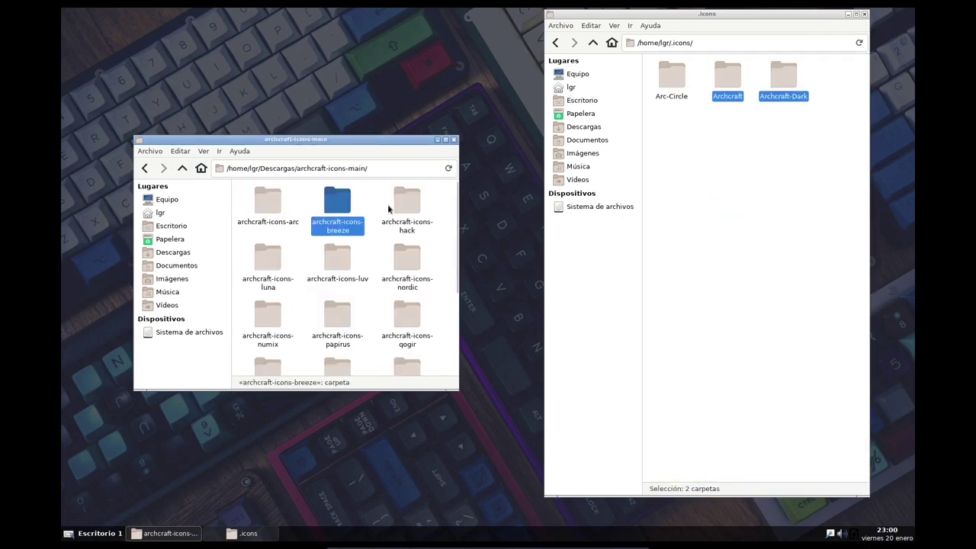
double_click(390, 207)
double_click(254, 200)
drag(254, 200, 671, 128)
Move the Luna, Luna-Dark and Luna-Light icon themes from archcraft-icons-luna/files into .icons.
click(182, 169)
double_click(407, 202)
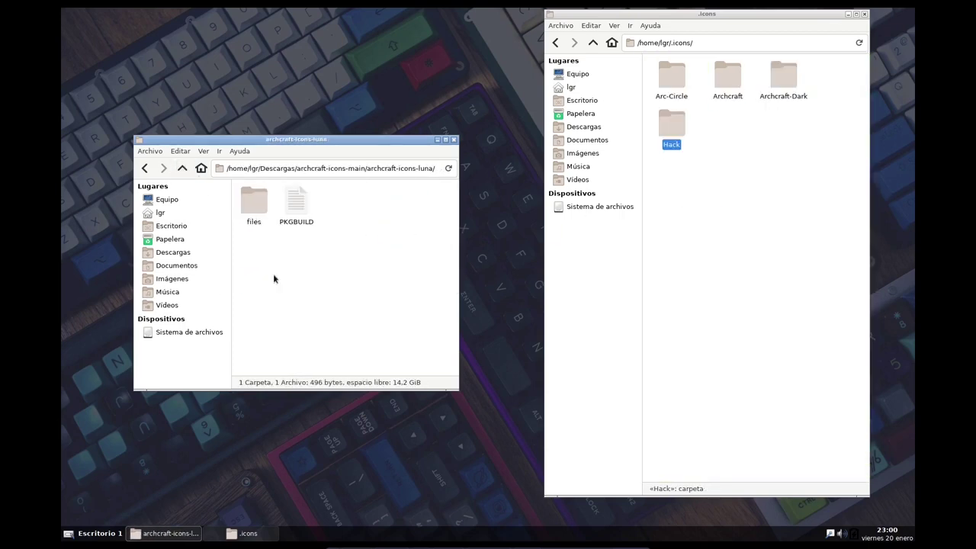
double_click(255, 200)
drag(274, 258, 392, 189)
drag(366, 199, 694, 238)
Move the Luv-Folders and Luv-Folders-Dark icon themes from archcraft-icons-luv/files into .icons.
key(alt+Up)
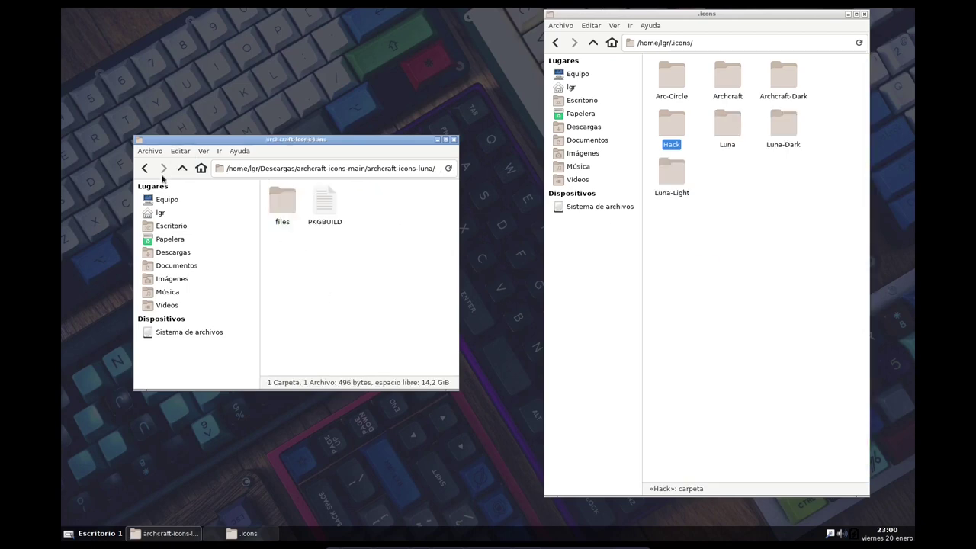
key(alt+Up)
double_click(301, 313)
double_click(281, 200)
drag(284, 275, 375, 191)
drag(359, 200, 709, 257)
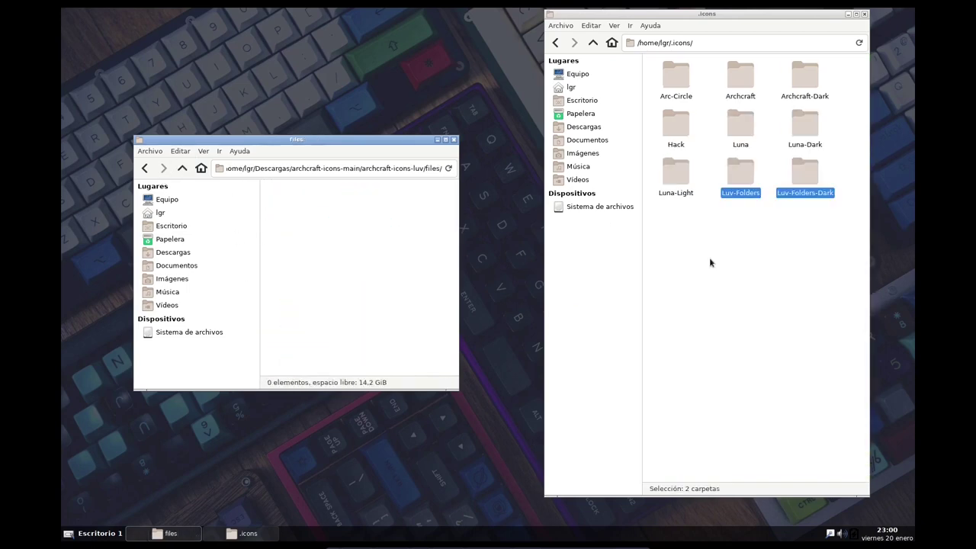
click(774, 298)
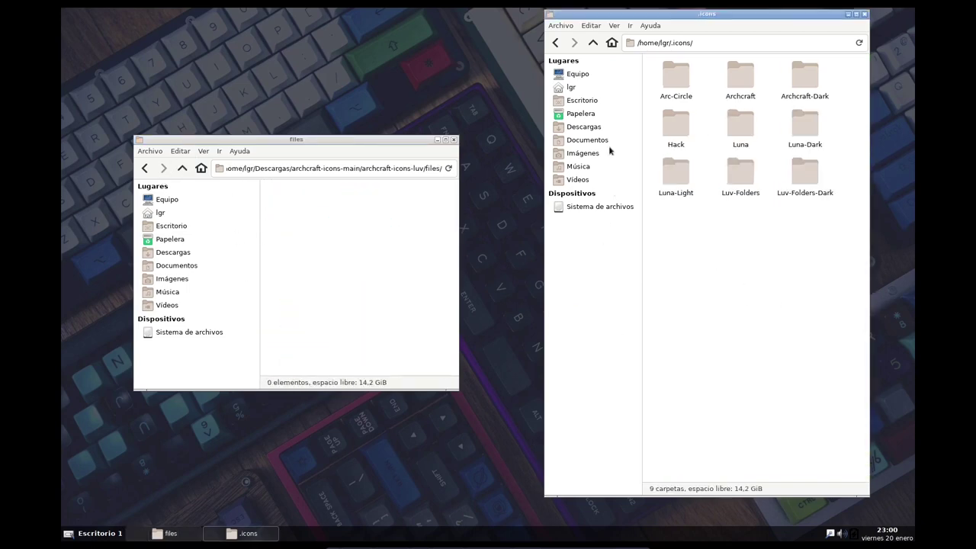
Go back to archcraft-icons-main and look through the remaining icon theme folders.
click(182, 168)
click(183, 169)
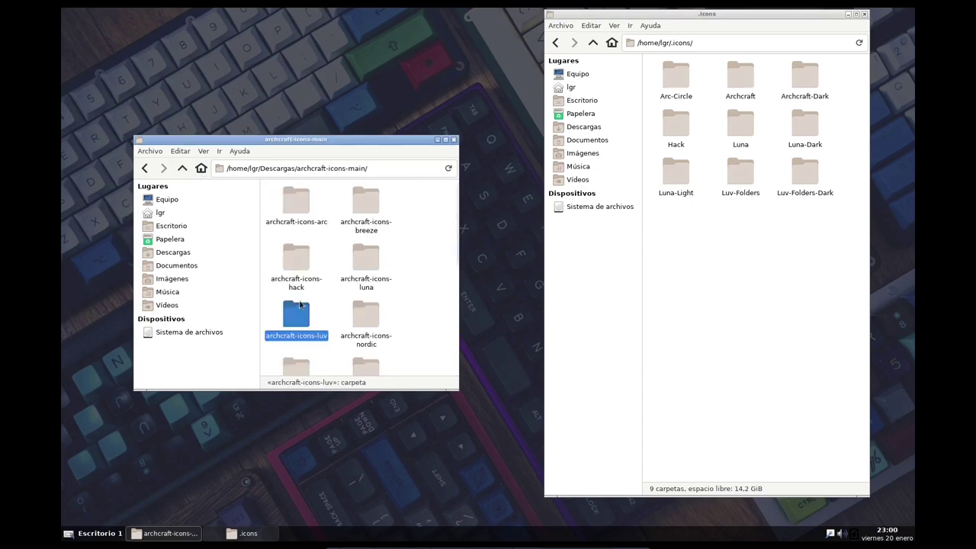
scroll(349, 324, down, 1)
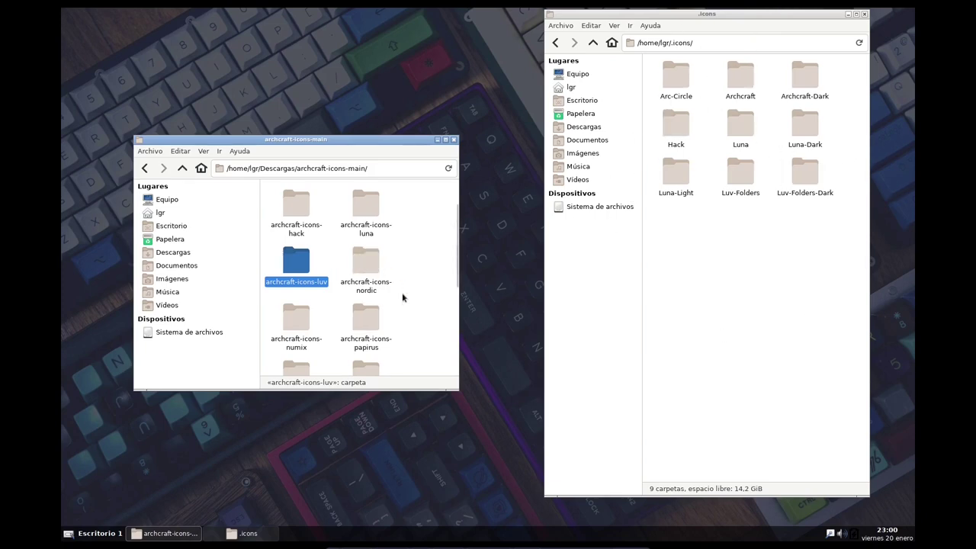
scroll(406, 302, down, 1)
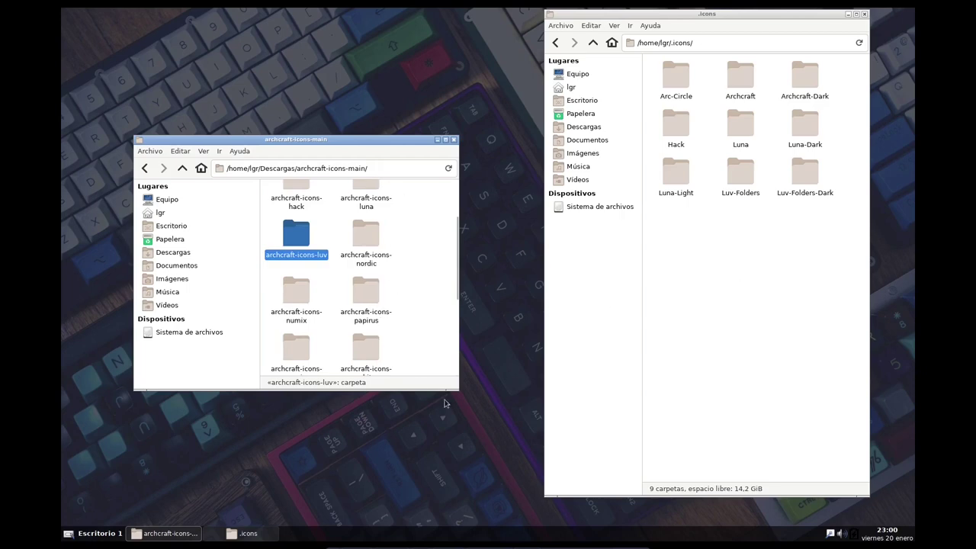
scroll(395, 289, down, 6)
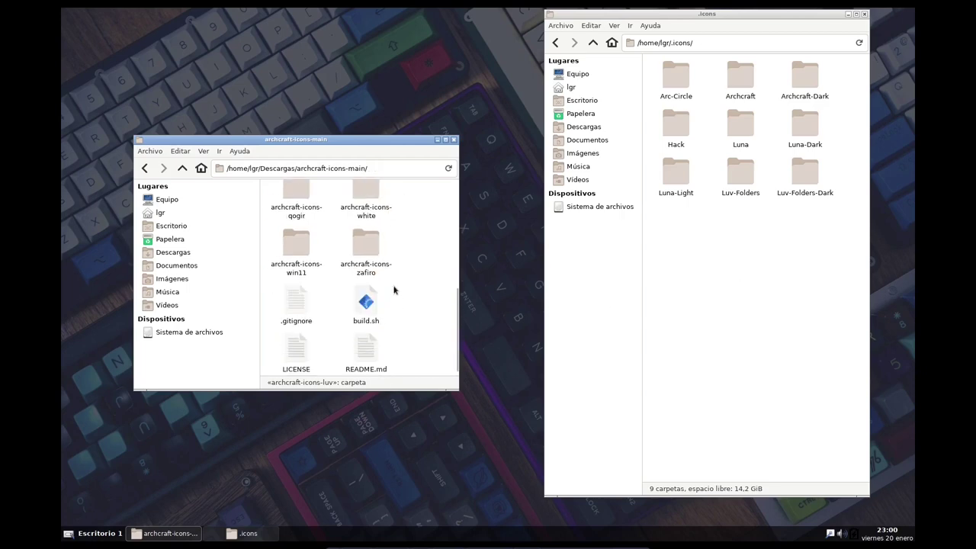
scroll(335, 286, up, 3)
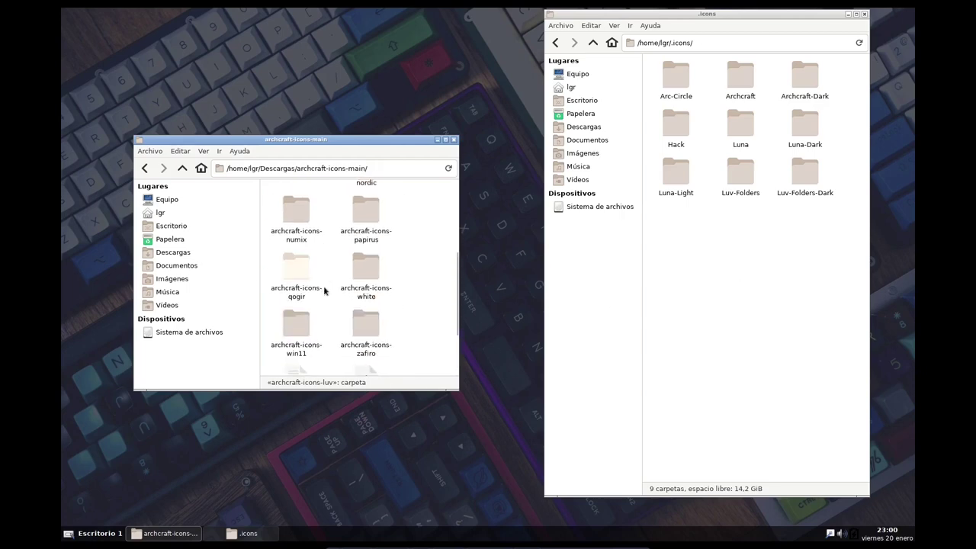
scroll(326, 289, up, 6)
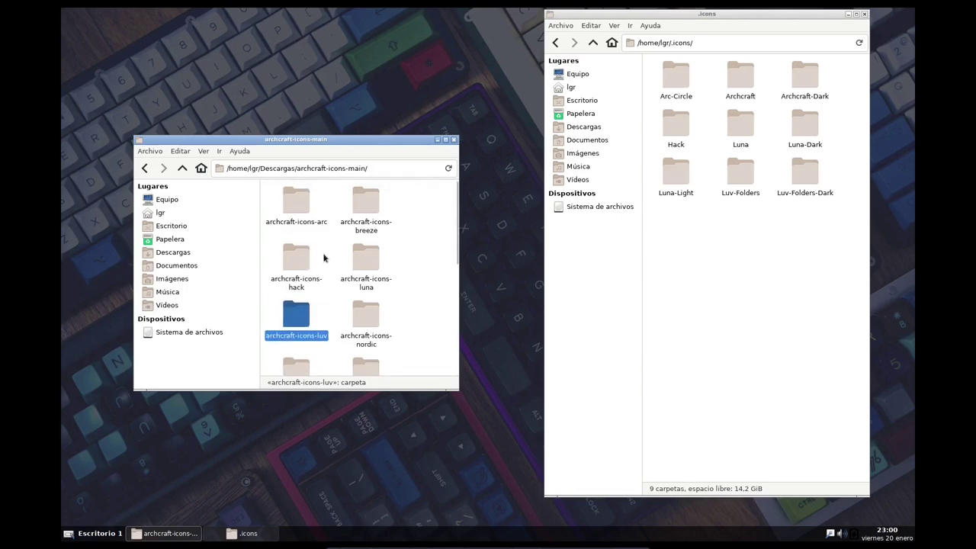
Open the archcraft-themes-main folder in Descargas and look briefly inside its archcraft-gtk-theme-adapta folder.
click(183, 169)
click(375, 295)
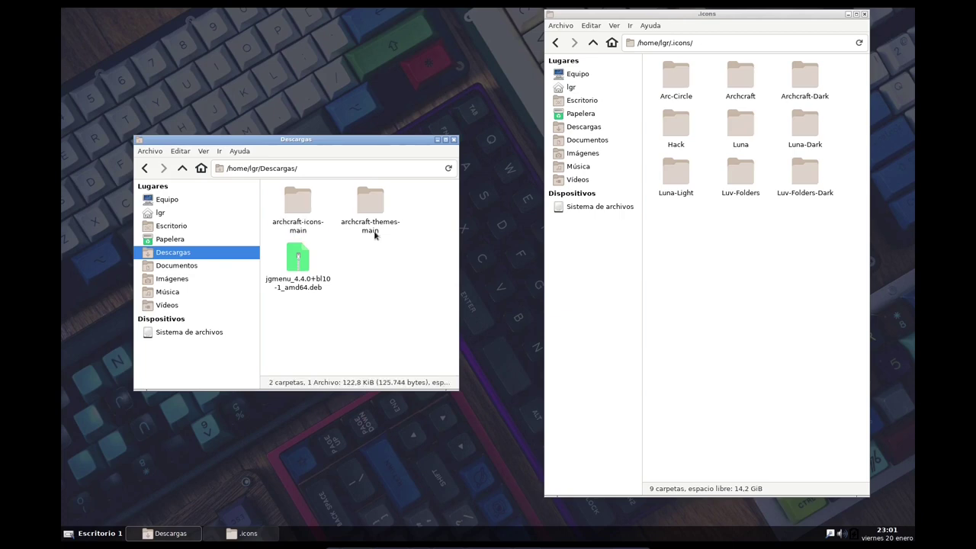
click(376, 216)
double_click(376, 216)
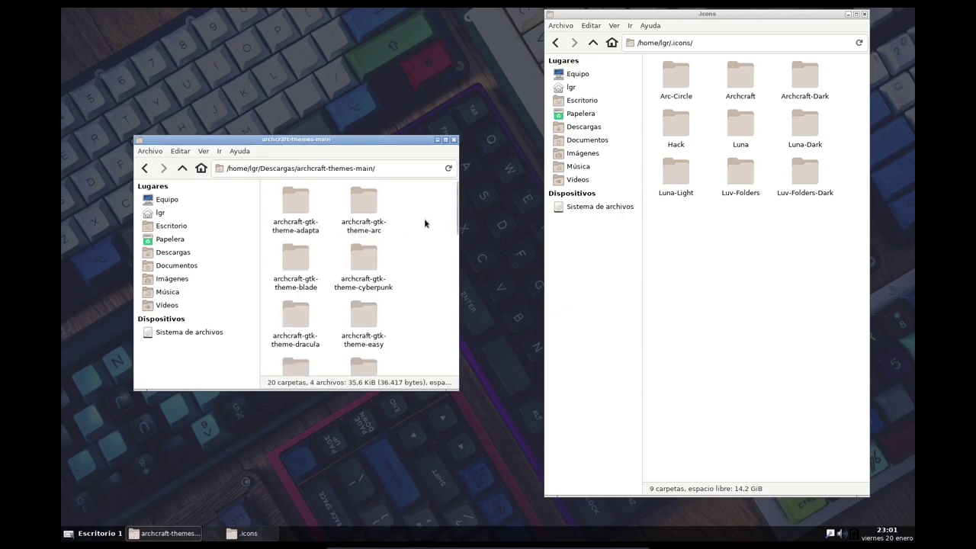
double_click(299, 214)
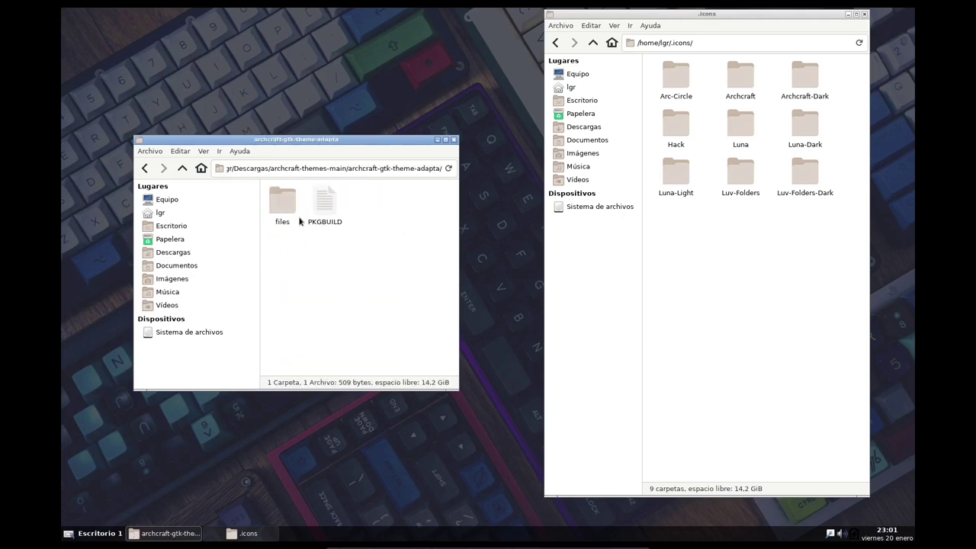
click(182, 168)
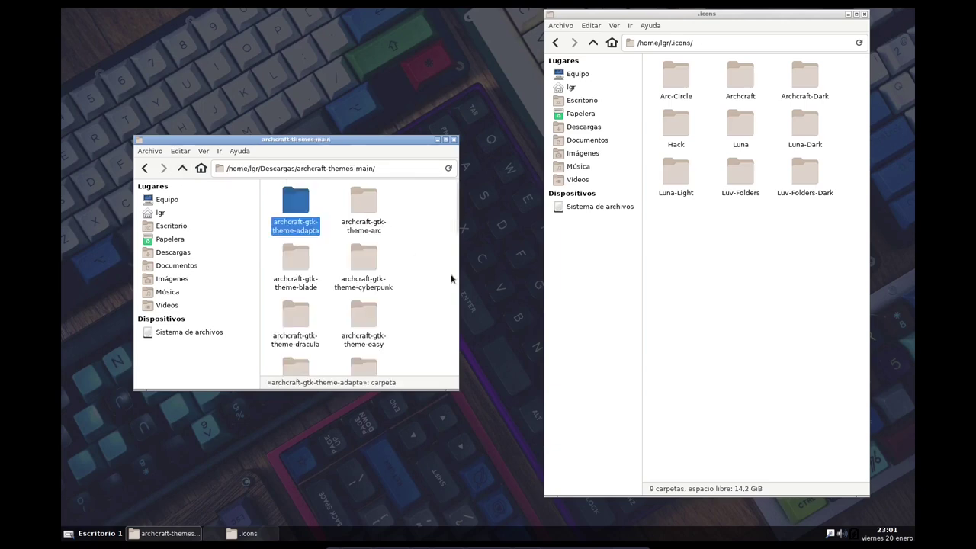
Open the home .themes folder in the other window and move all Adapta themes from archcraft-gtk-theme-adapta/files into it.
click(593, 44)
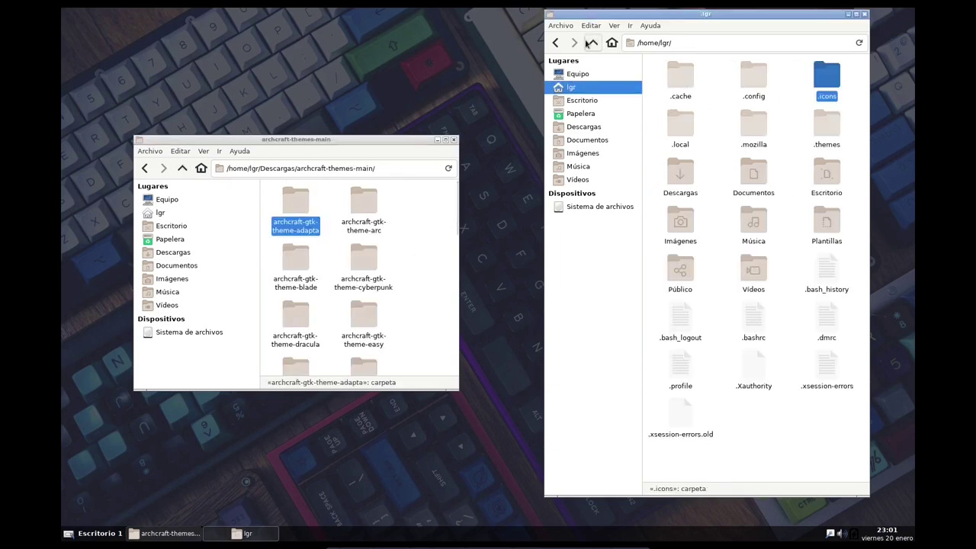
double_click(830, 135)
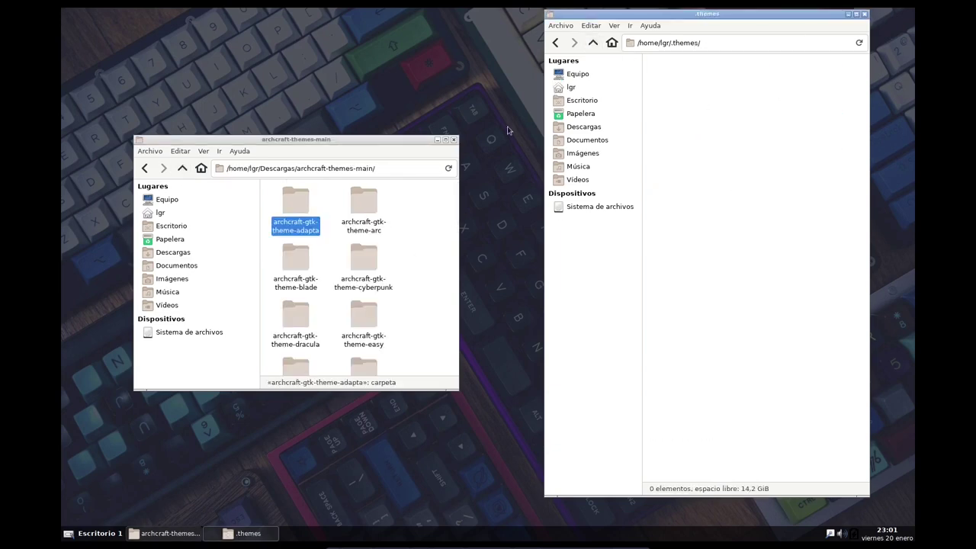
double_click(297, 202)
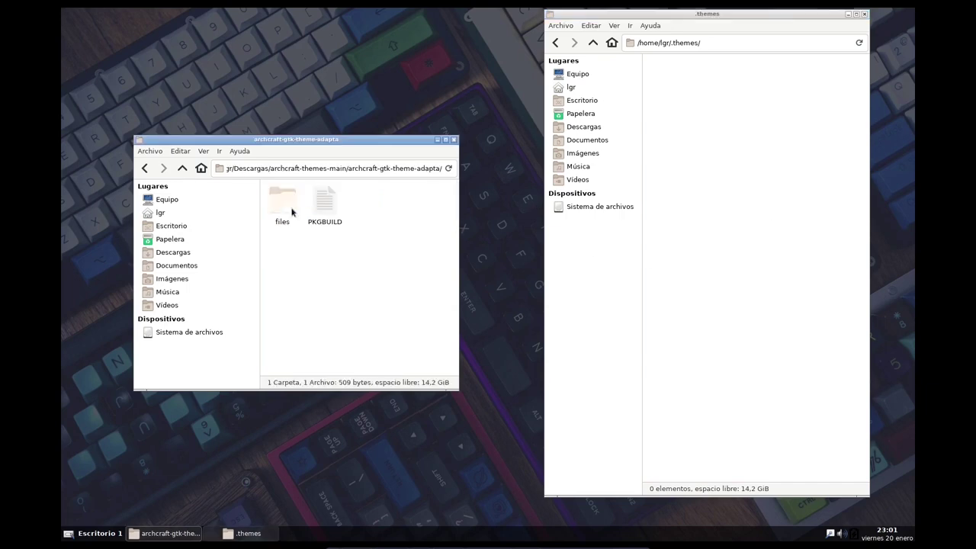
double_click(282, 202)
key(ctrl+a)
drag(318, 295, 755, 229)
Move all Arc themes from archcraft-gtk-theme-arc/files into the .themes folder.
click(182, 167)
double_click(363, 202)
double_click(282, 202)
key(ctrl+a)
drag(331, 244, 755, 229)
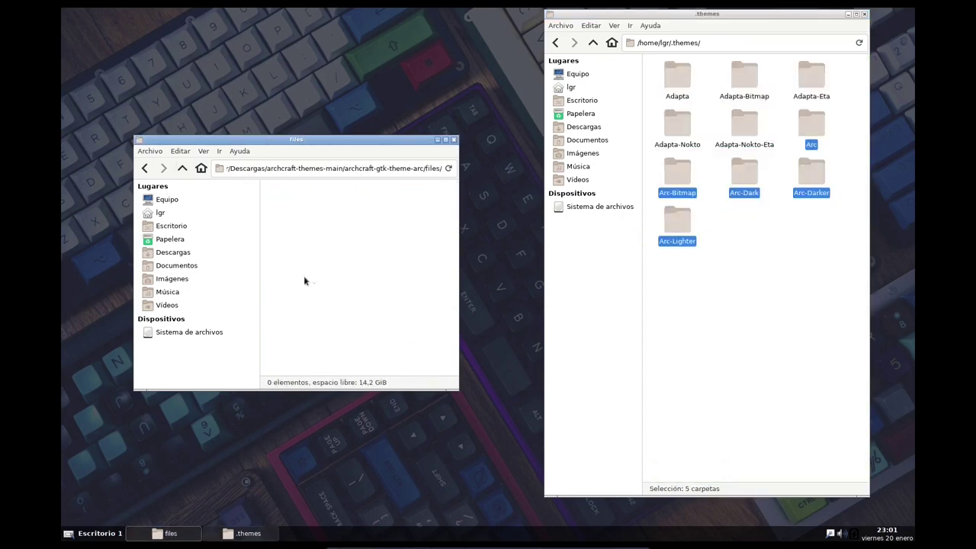
Move the Blade theme from archcraft-gtk-theme-blade/files into the .themes folder.
double_click(183, 168)
double_click(284, 255)
double_click(282, 202)
drag(282, 202, 745, 229)
Move the Cyberpunk and Dracula themes from their archcraft-gtk-theme folders into .themes.
double_click(183, 168)
double_click(360, 256)
double_click(183, 168)
drag(282, 202, 678, 270)
double_click(296, 312)
double_click(182, 167)
Move the Arc-Easy theme from the archcraft-gtk-theme-easy folder into .themes and return to archcraft-themes-main.
double_click(360, 313)
drag(291, 206, 677, 229)
double_click(183, 168)
double_click(183, 168)
Move the Juno-mirage and Juno-palenight themes from archcraft-gtk-theme-juno/files into .themes.
scroll(311, 277, down, 2)
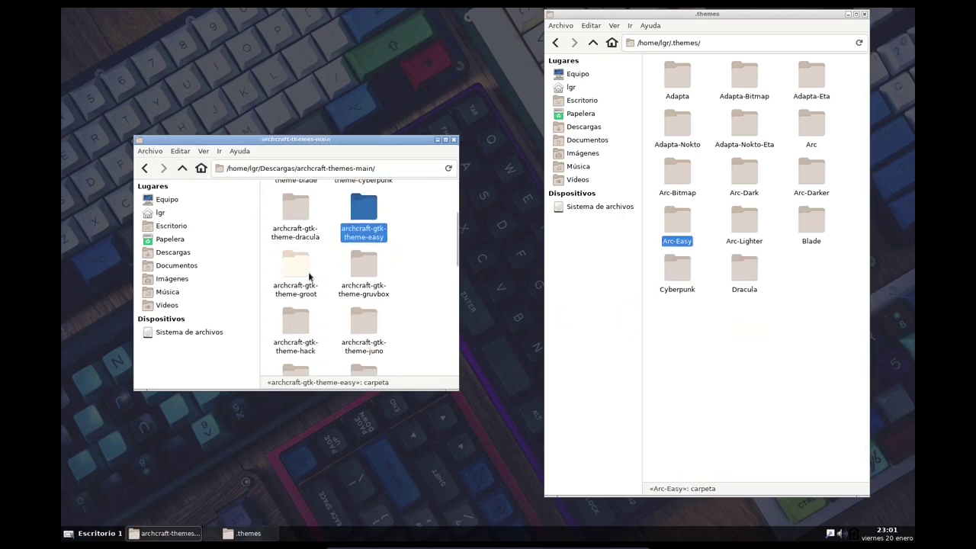
double_click(305, 263)
double_click(282, 202)
key(ctrl+a)
drag(282, 202, 700, 431)
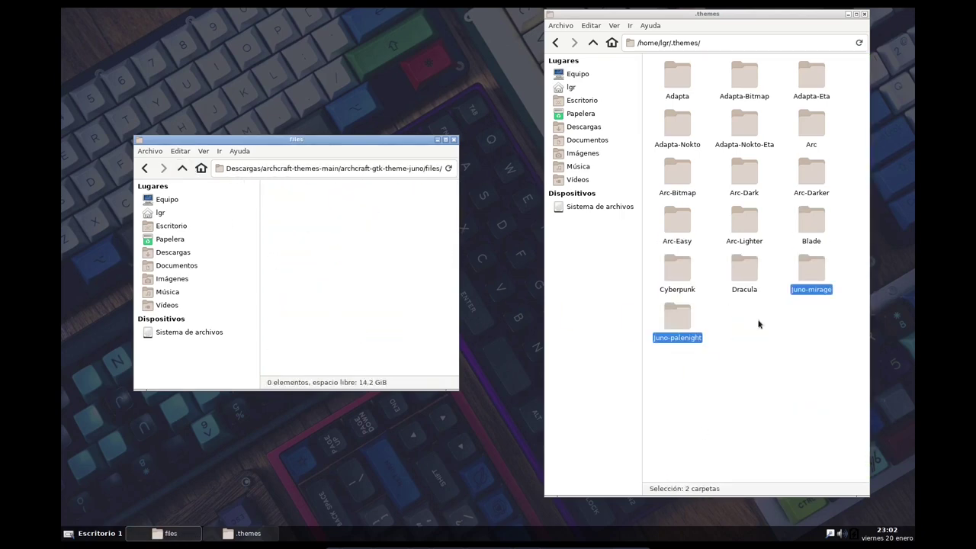
click(758, 324)
Close the source files window and move the .themes window towards the middle of the desktop.
click(376, 245)
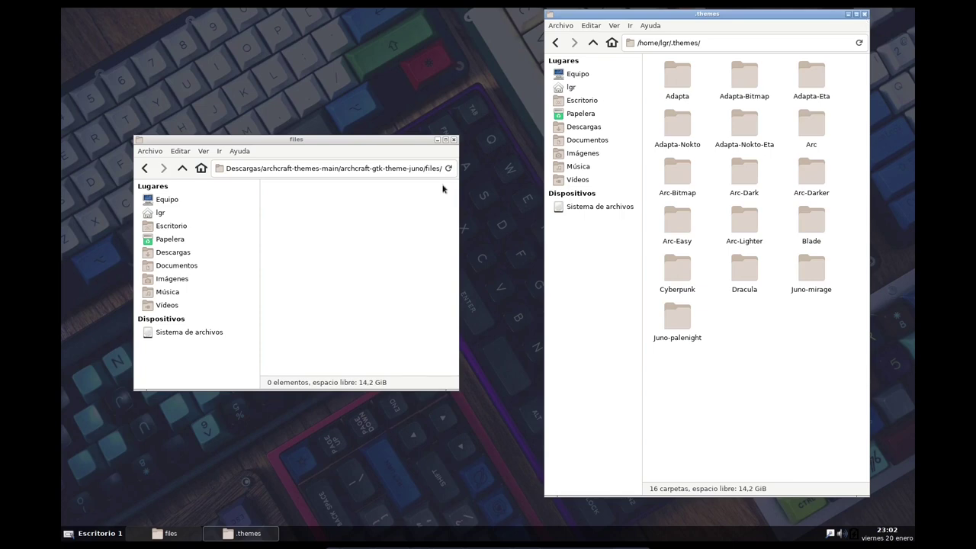
click(454, 141)
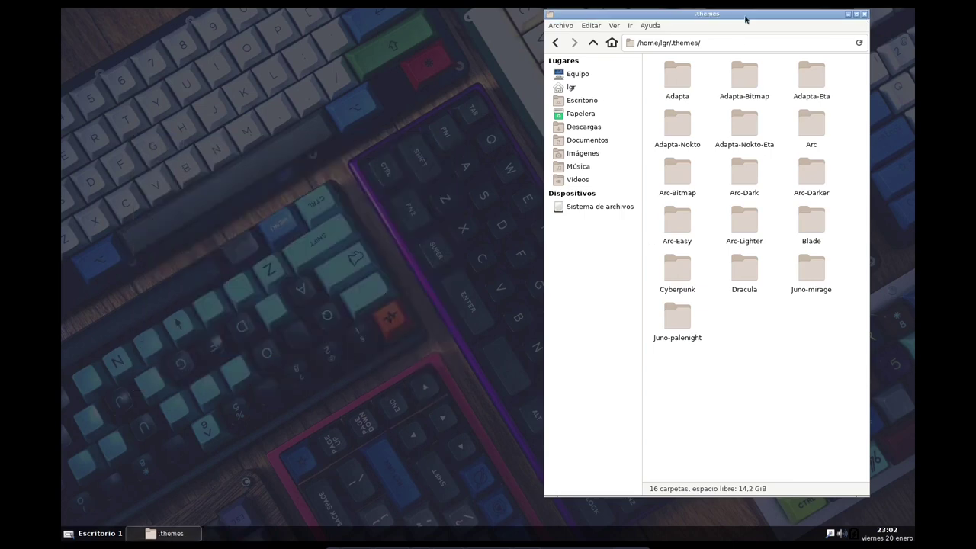
drag(747, 22, 519, 32)
Open the Openbox configuration manager (ObConf) from the desktop and move its window lower on the screen.
right_click(239, 125)
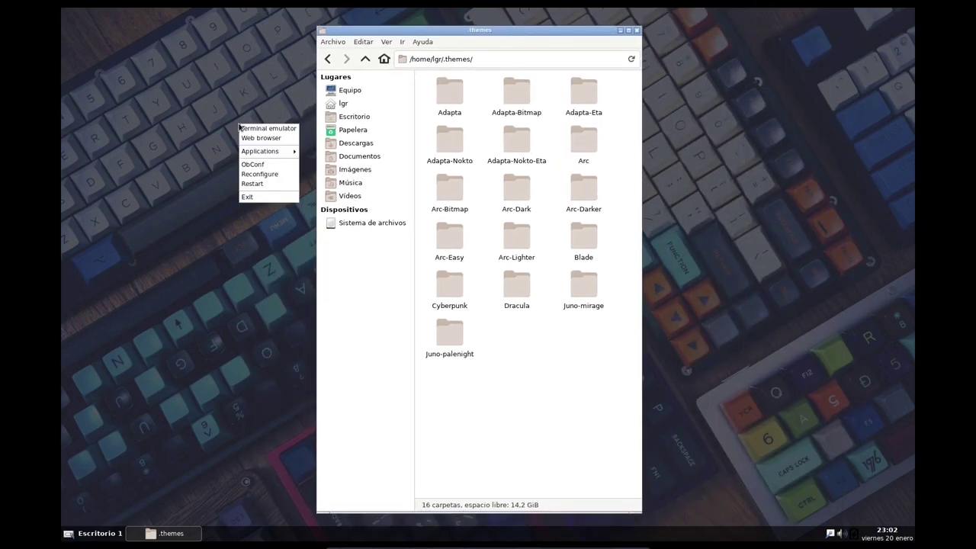
click(252, 164)
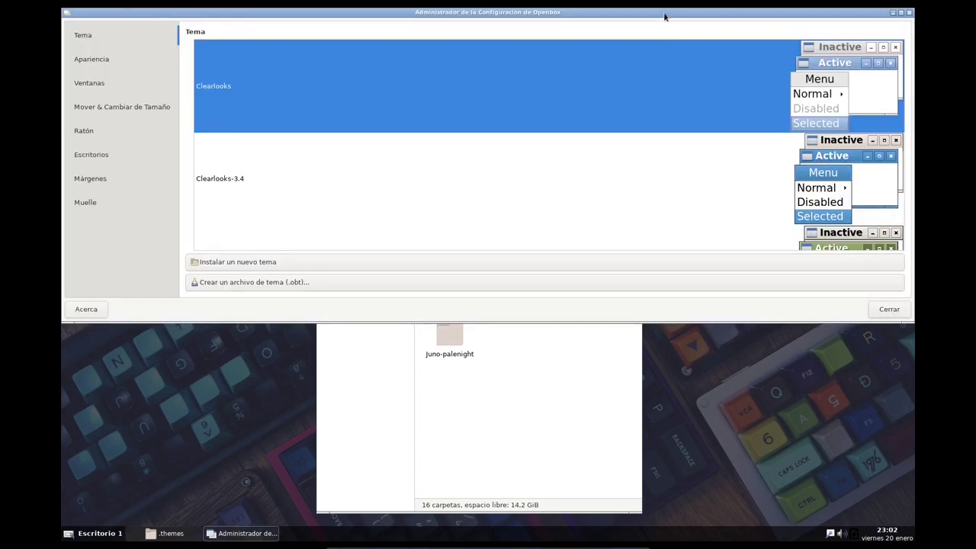
drag(664, 17, 667, 89)
Apply the Adapta theme to the Openbox windows.
click(753, 240)
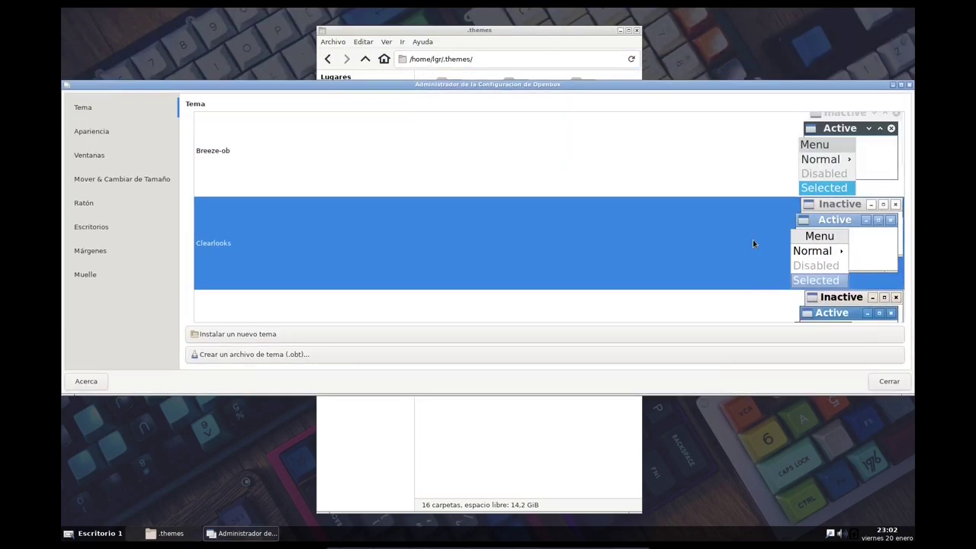
scroll(750, 236, up, 10)
scroll(741, 235, up, 3)
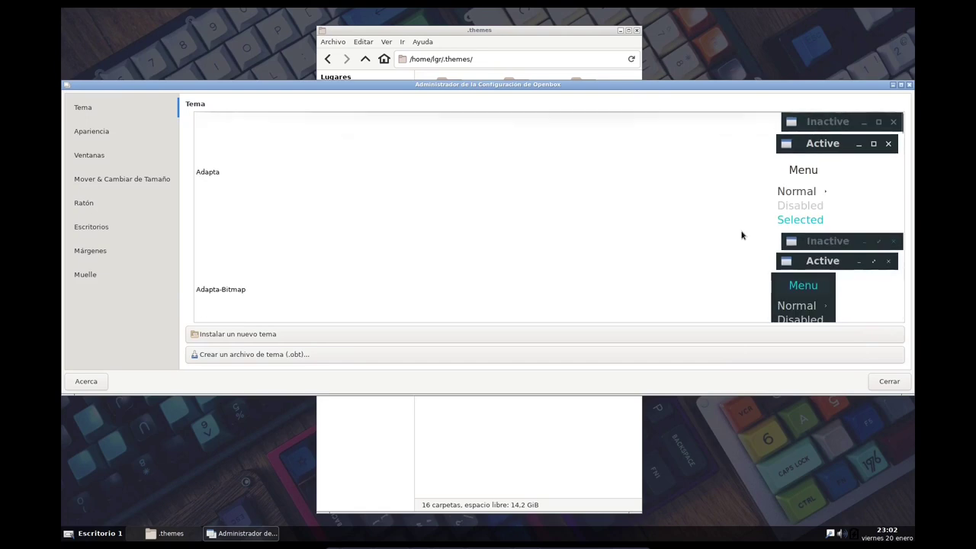
click(571, 186)
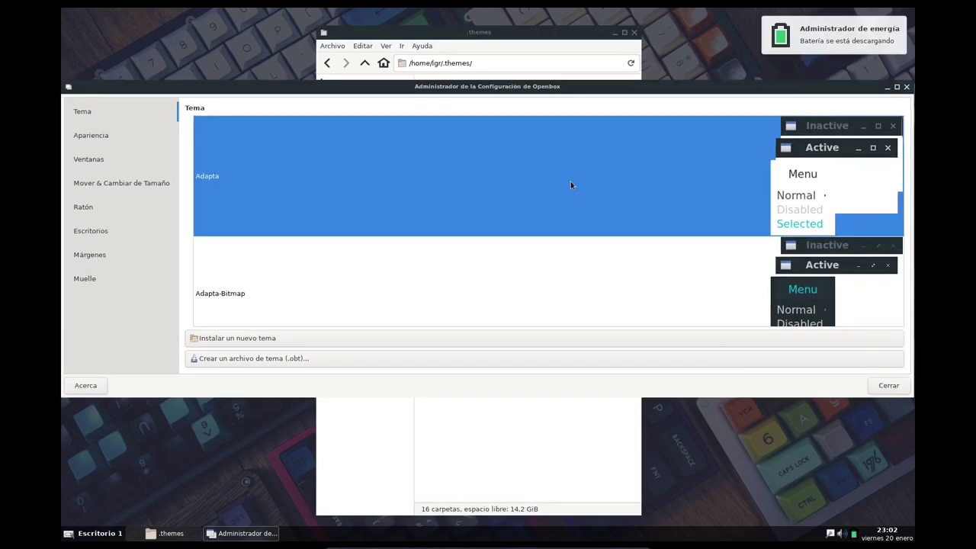
Switch the Openbox window theme to Adapta-Bitmap.
scroll(620, 277, down, 1)
click(618, 264)
scroll(618, 265, down, 2)
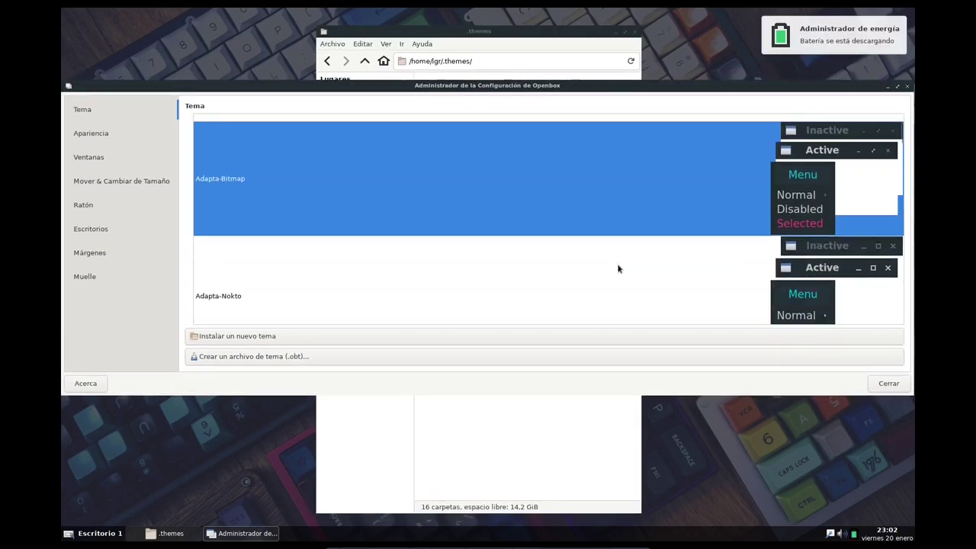
Apply the Juno-mirage theme to the Openbox windows.
scroll(497, 301, down, 5)
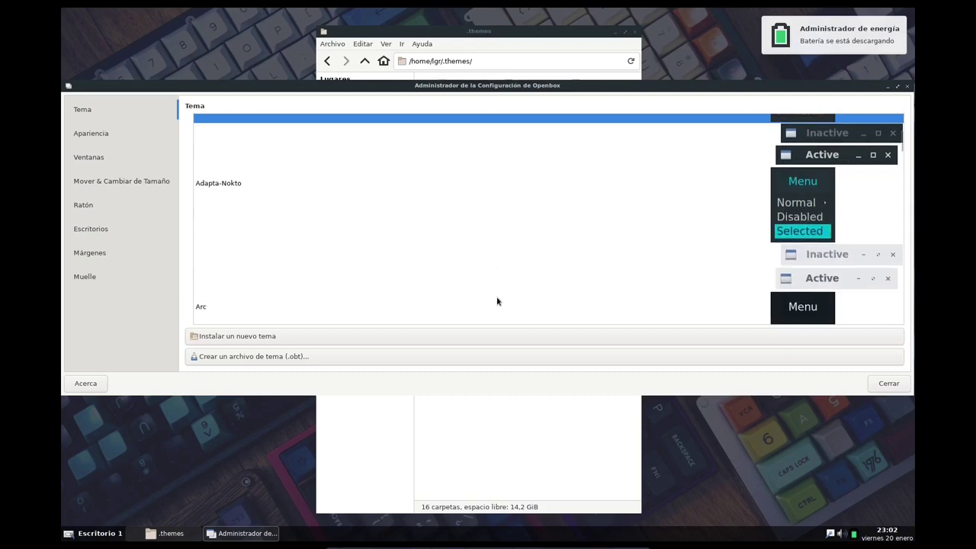
scroll(494, 285, down, 8)
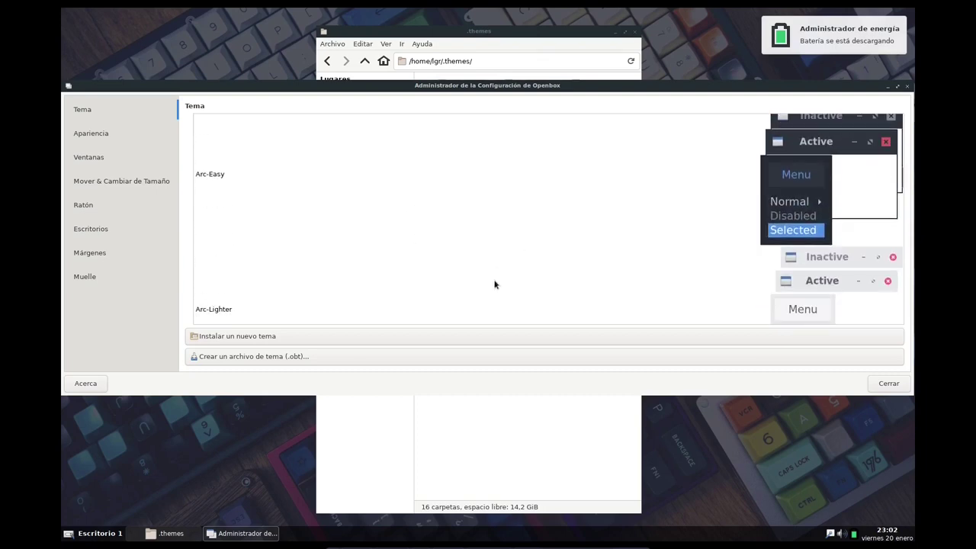
scroll(494, 285, down, 8)
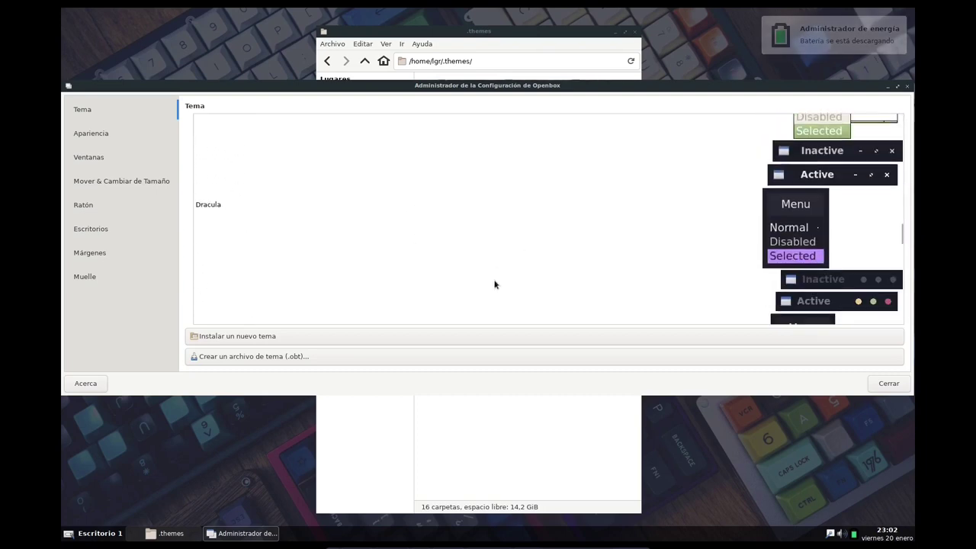
click(460, 229)
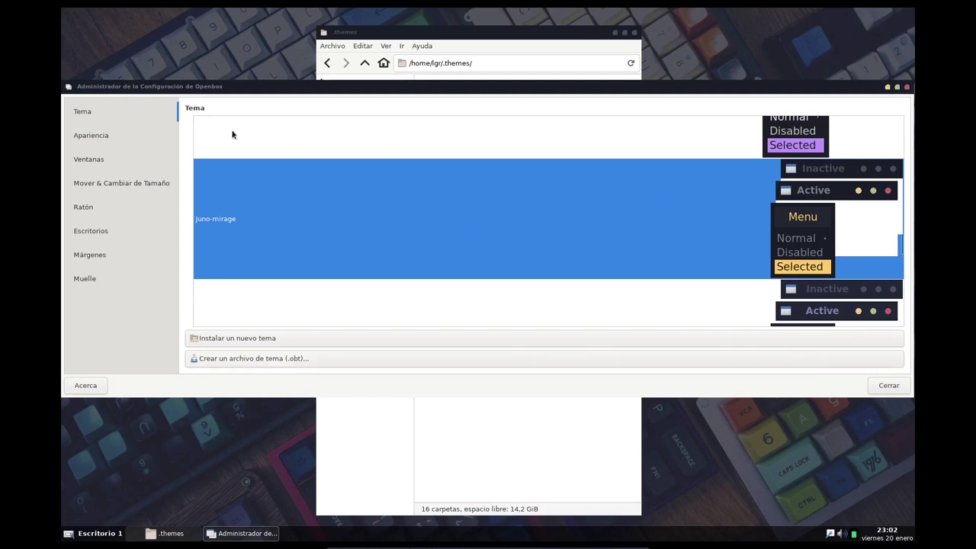
Set the active window title font to Sans Regular at size 10.
click(84, 137)
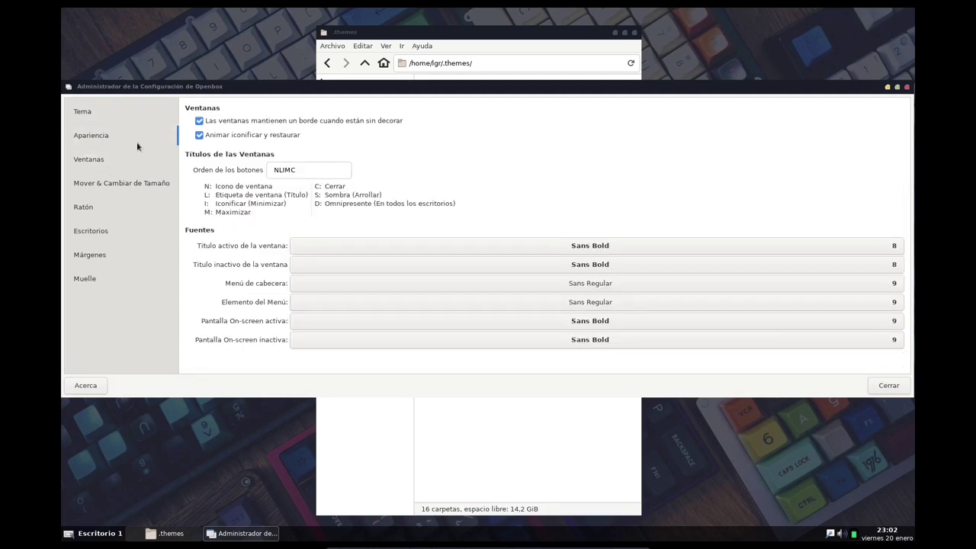
click(538, 249)
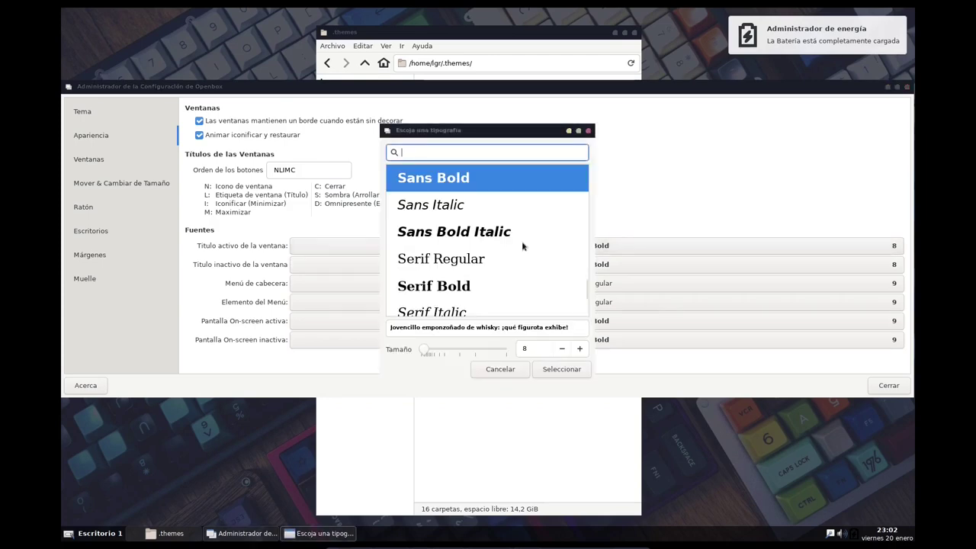
scroll(483, 197, up, 1)
click(472, 183)
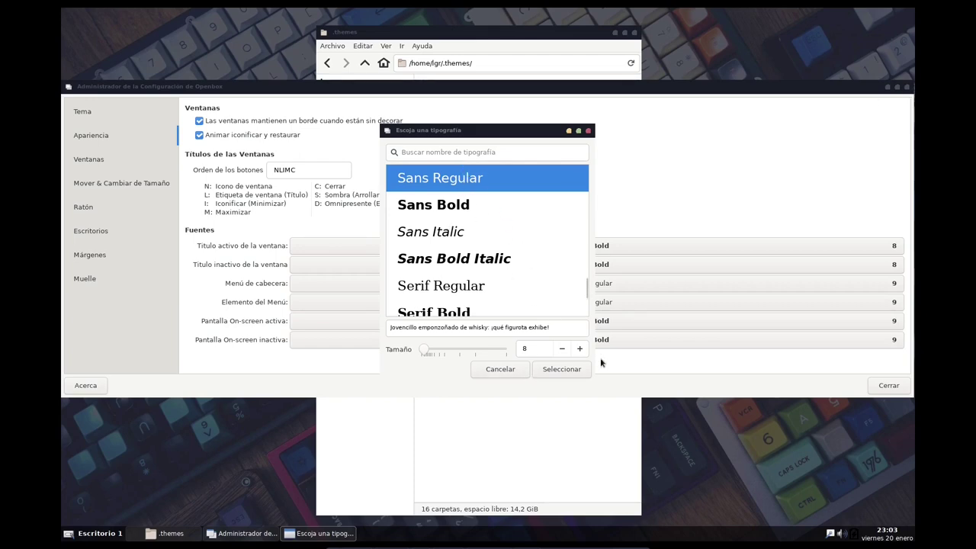
click(578, 349)
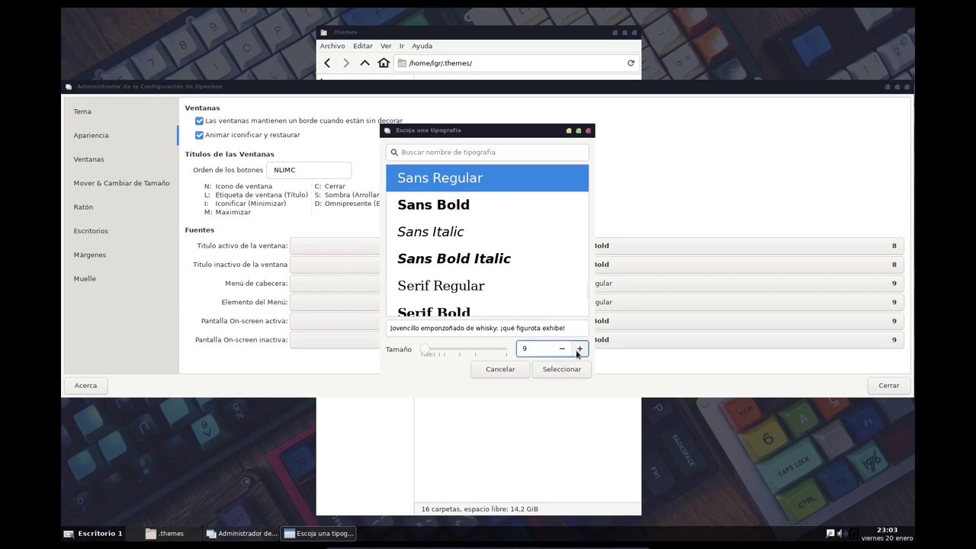
click(579, 349)
click(548, 370)
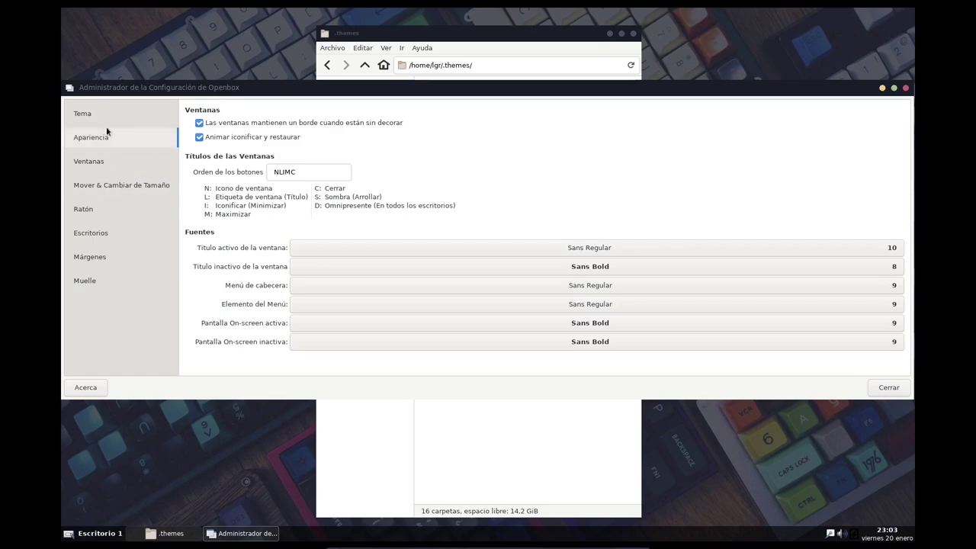
Review the title button order and the window, move and resize, mouse and desktop settings of Openbox.
click(122, 162)
click(122, 139)
click(268, 174)
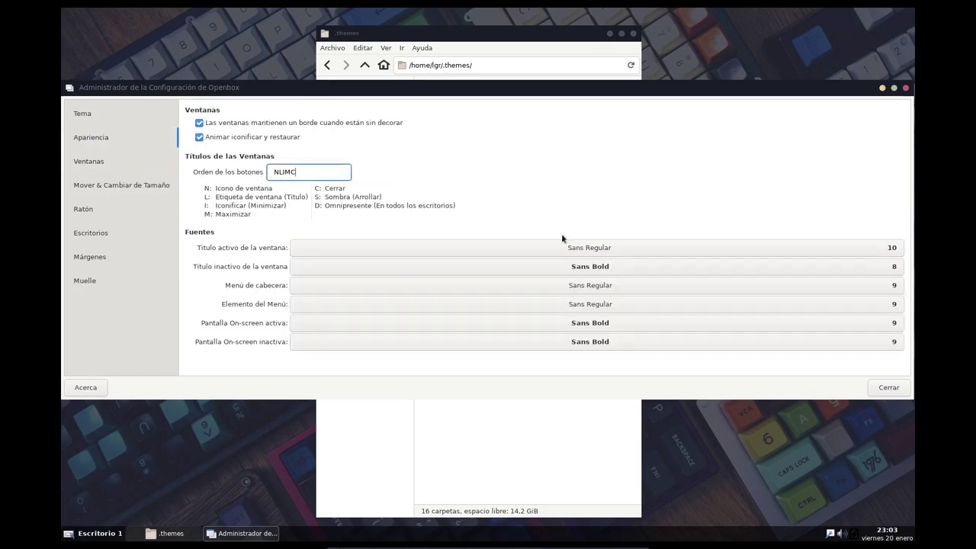
click(284, 172)
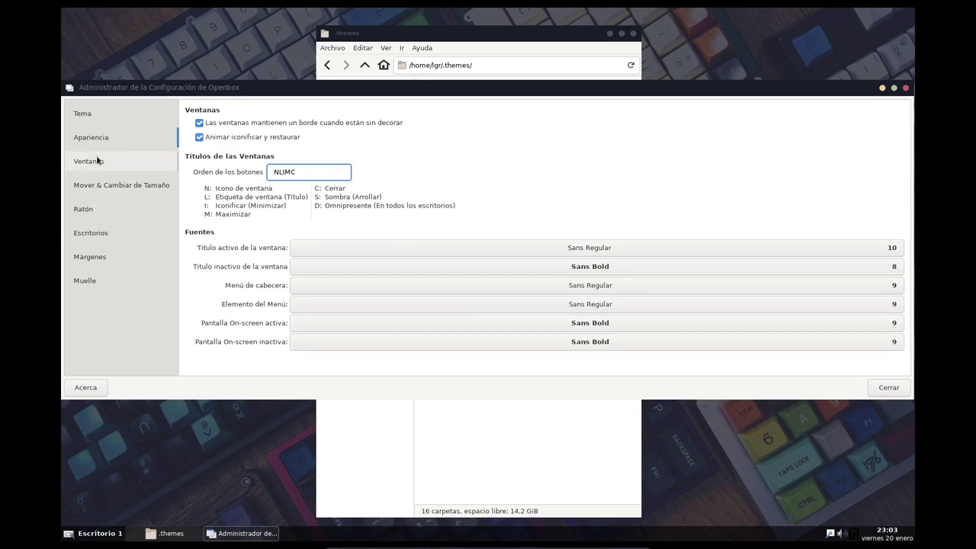
click(123, 161)
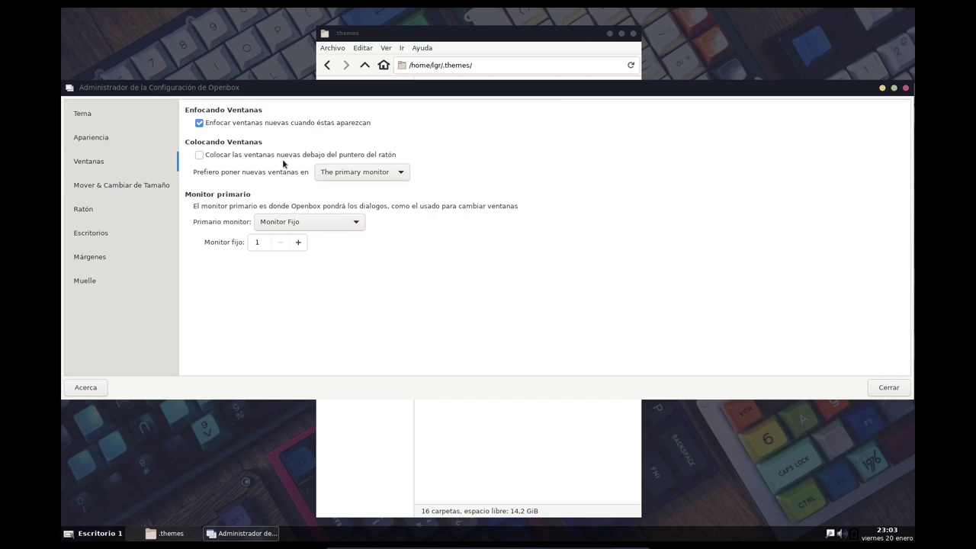
click(80, 188)
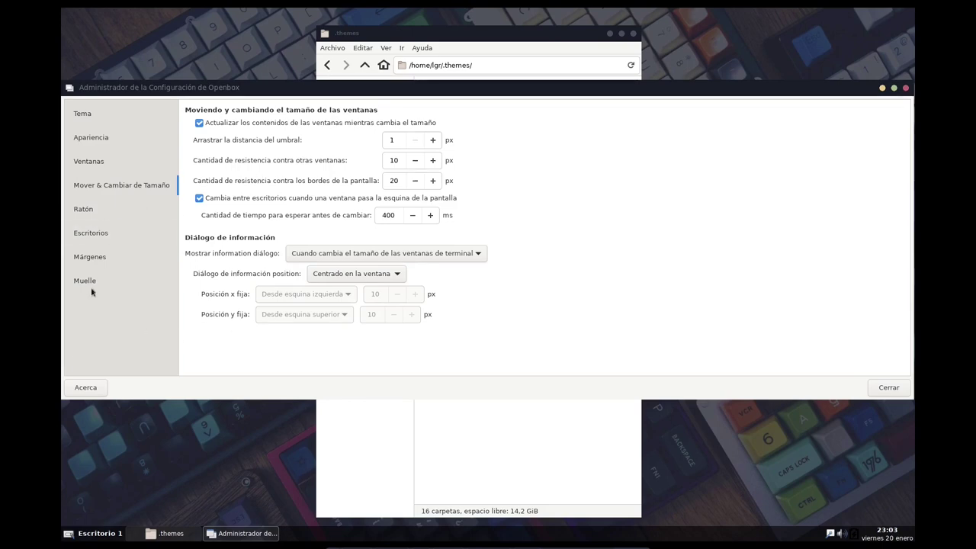
click(99, 210)
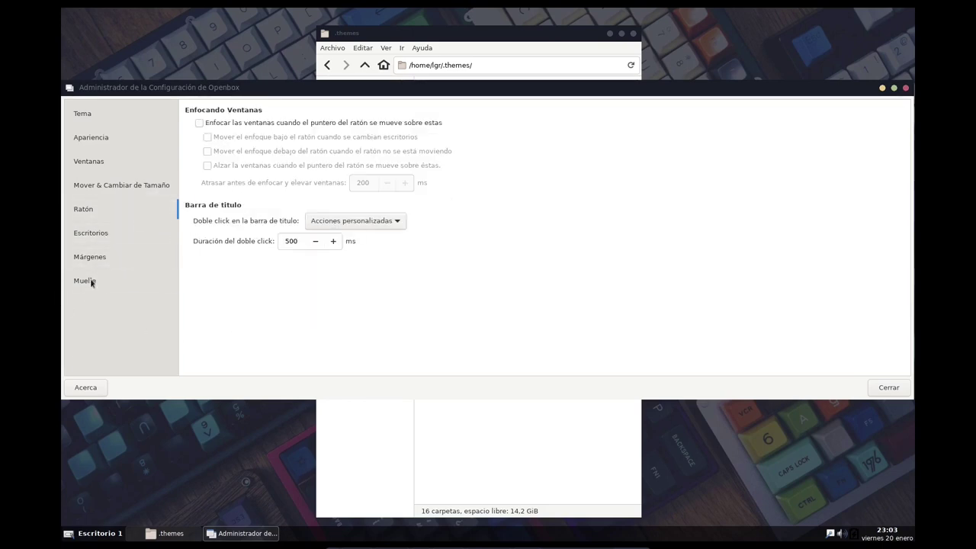
click(109, 238)
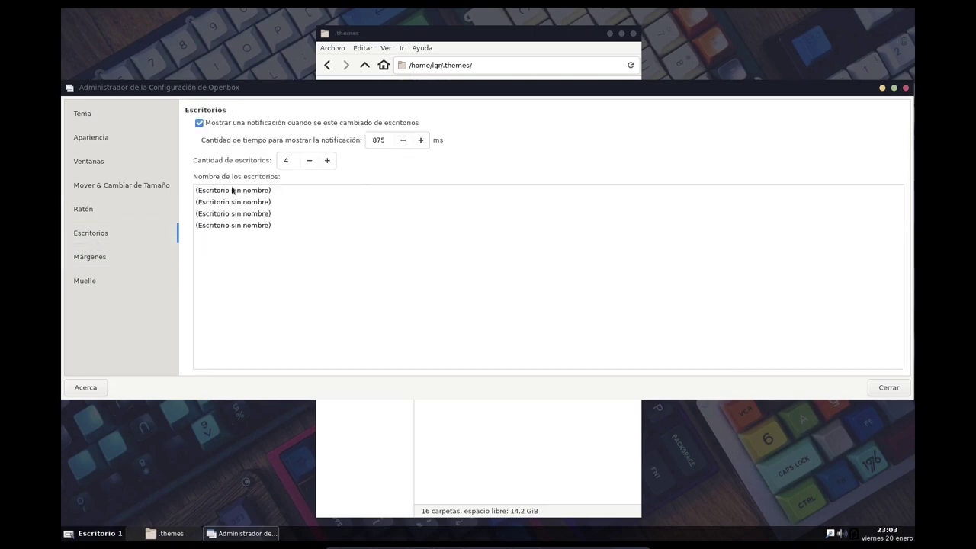
Set the top, left and right desktop margins to 1 px each.
click(119, 252)
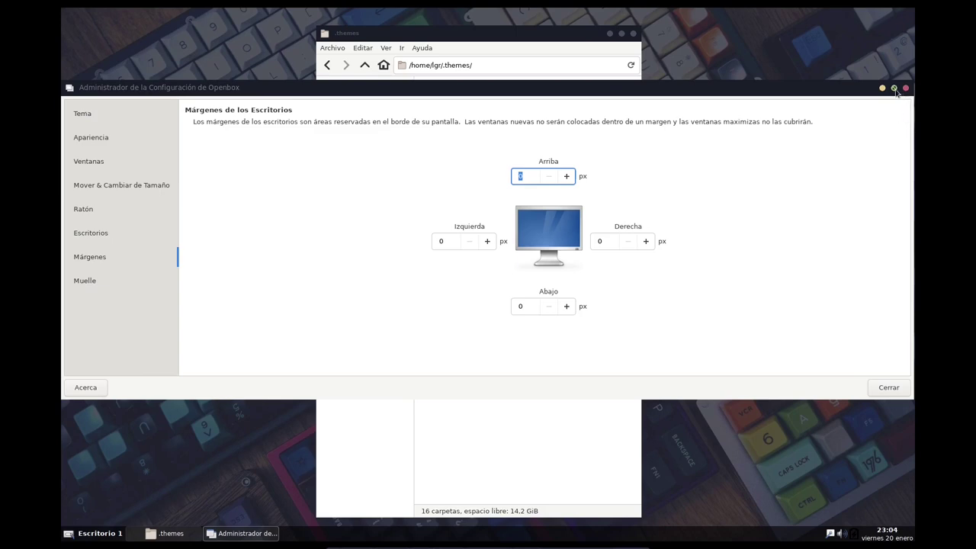
click(567, 176)
click(487, 241)
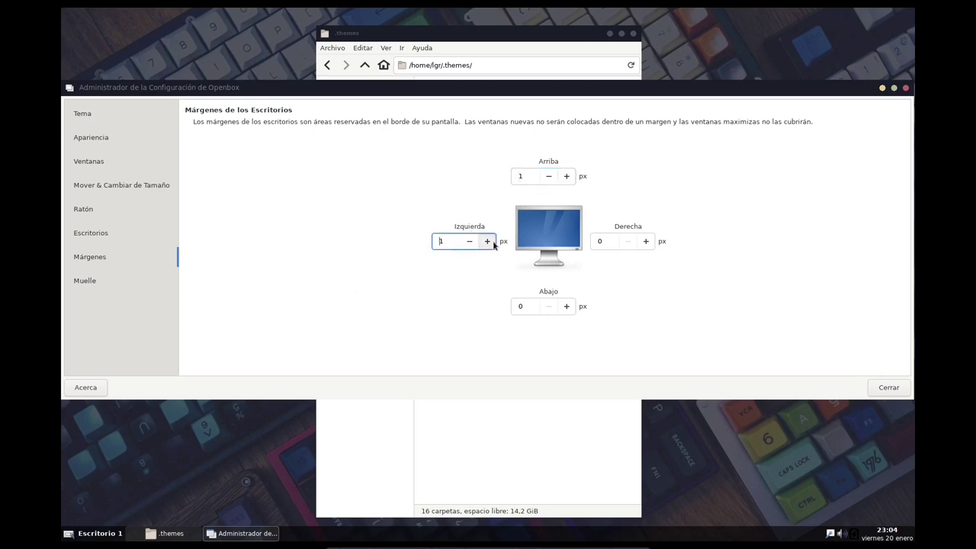
click(646, 241)
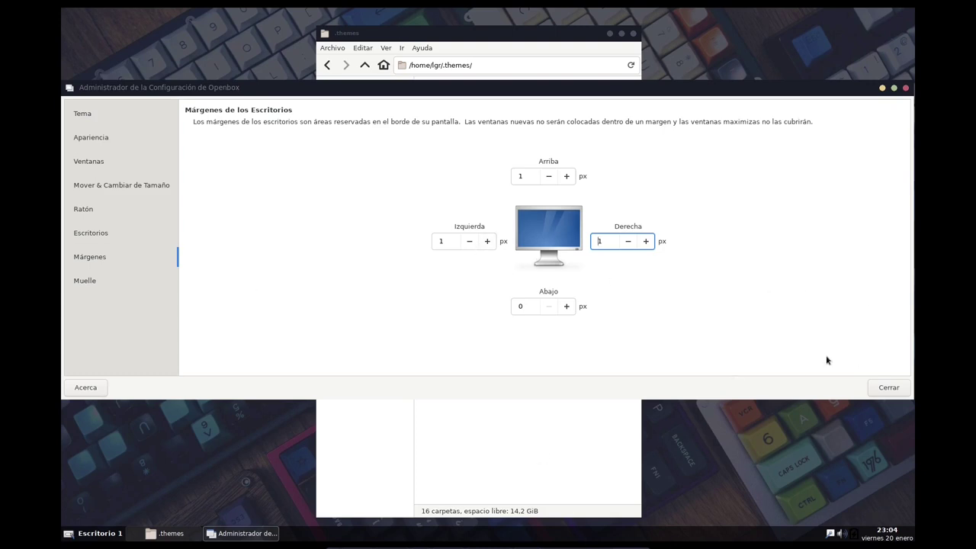
Close the Openbox configuration manager, and maximize and minimize the .themes window to clear the desktop.
click(881, 391)
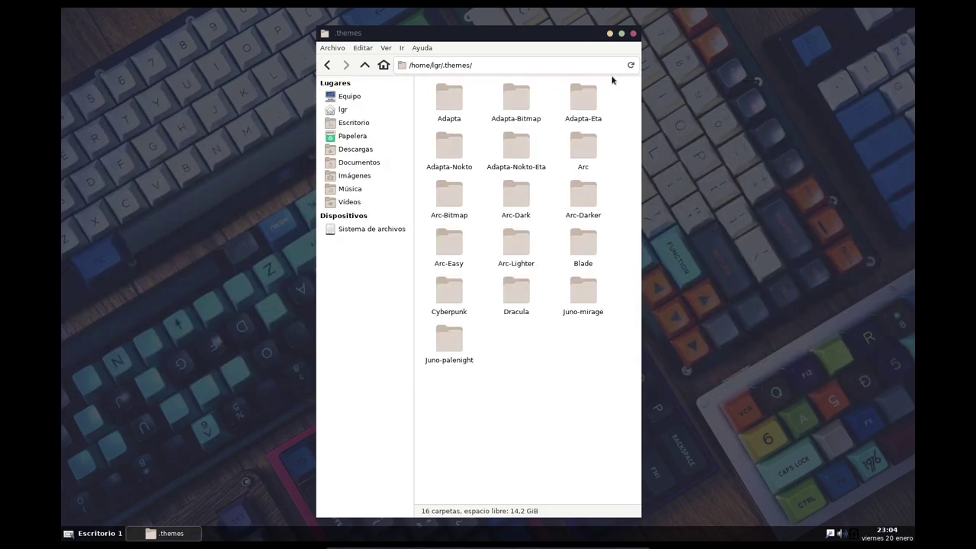
click(622, 33)
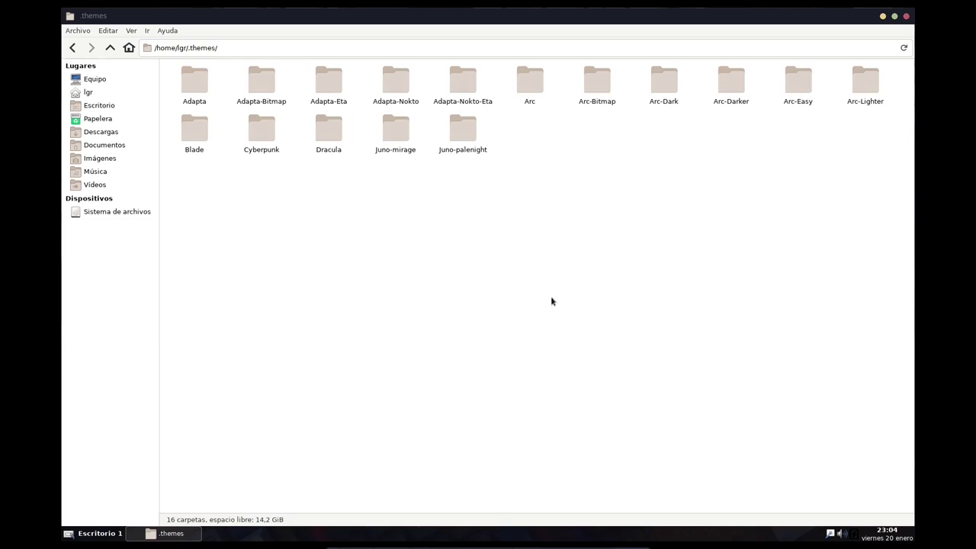
click(160, 538)
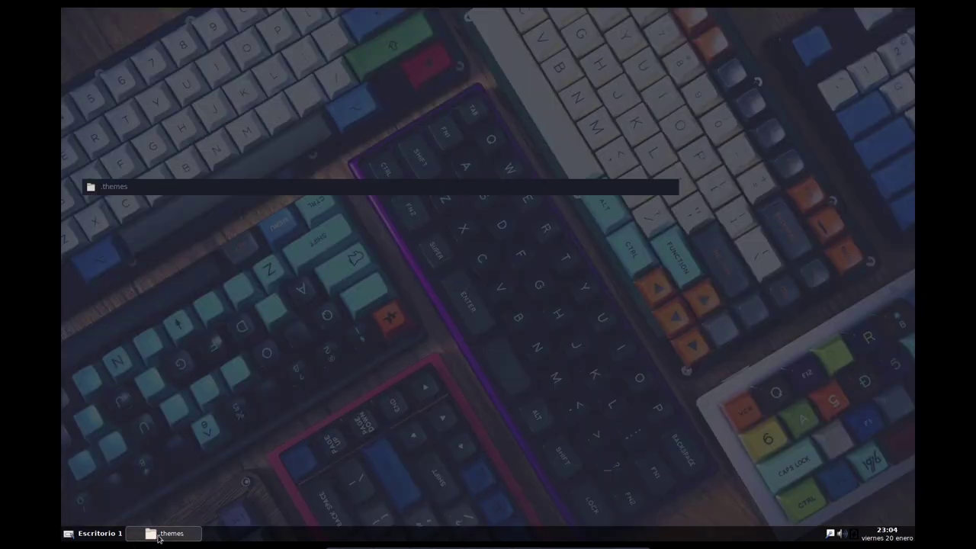
Open Customize Look and Feel from the desktop's settings applications and shift its window slightly across the desktop.
right_click(226, 212)
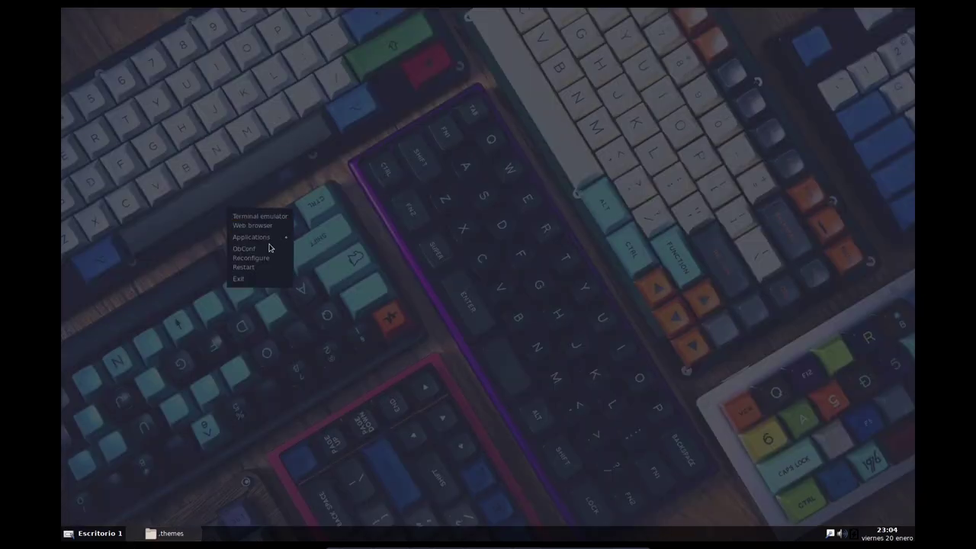
mouse_move(263, 243)
mouse_move(315, 306)
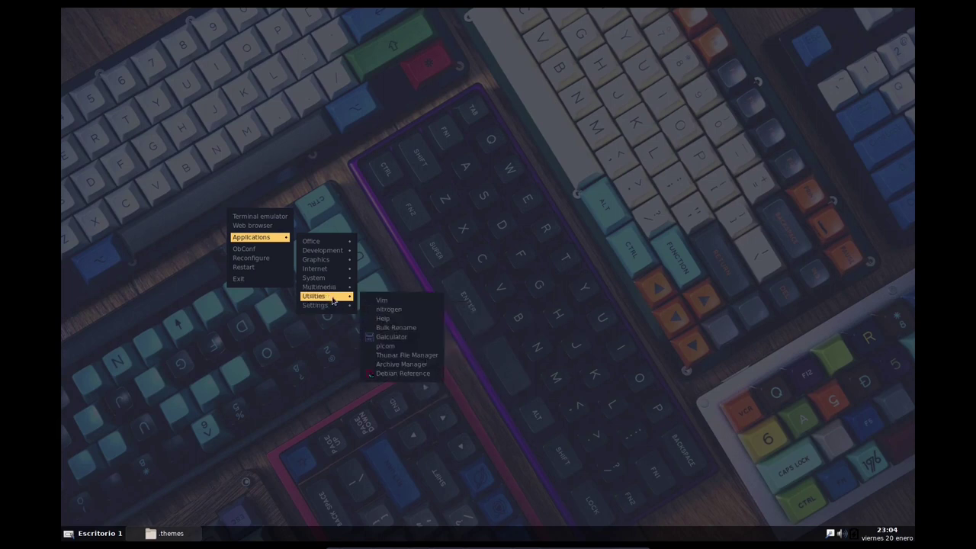
mouse_move(340, 241)
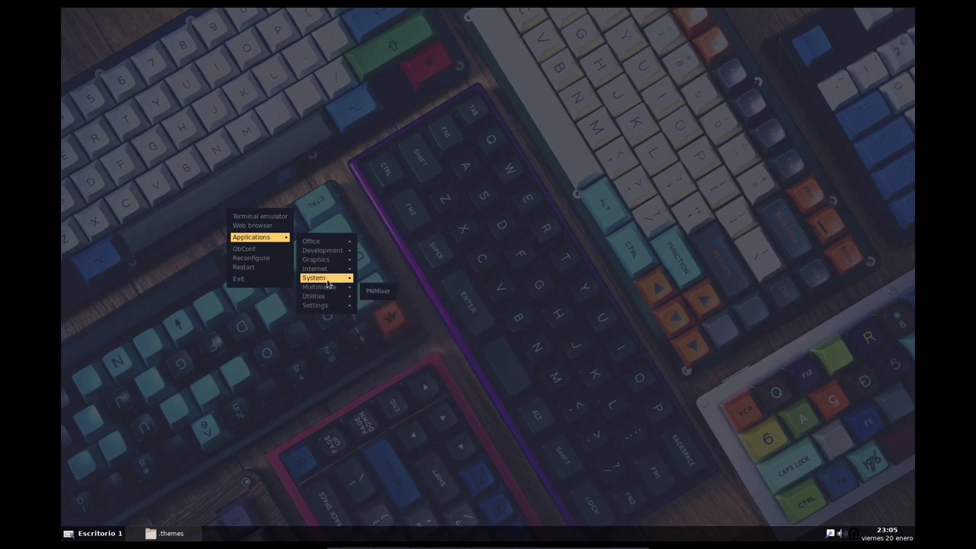
mouse_move(332, 282)
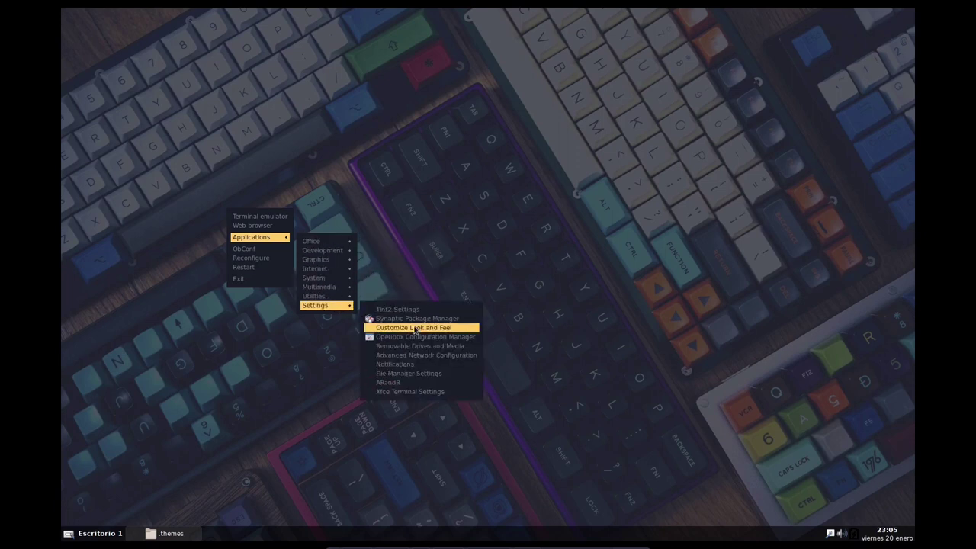
click(416, 328)
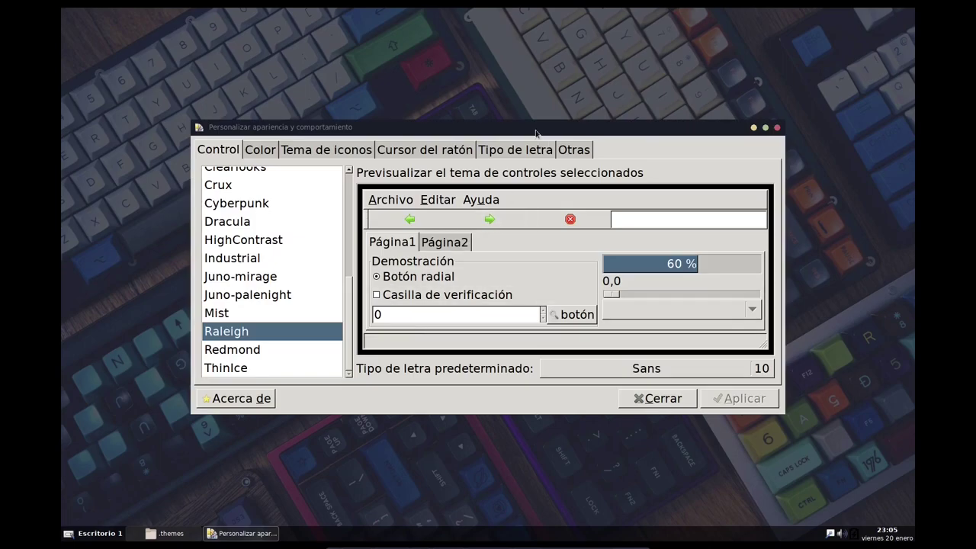
drag(536, 134, 585, 139)
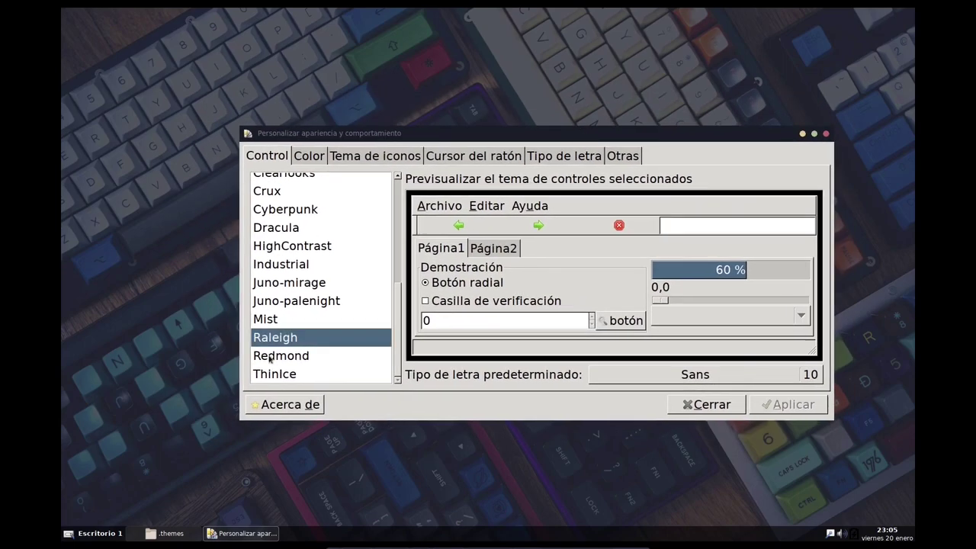
Preview the Adapta-Nokto and Adwaita widget themes.
scroll(277, 238, up, 5)
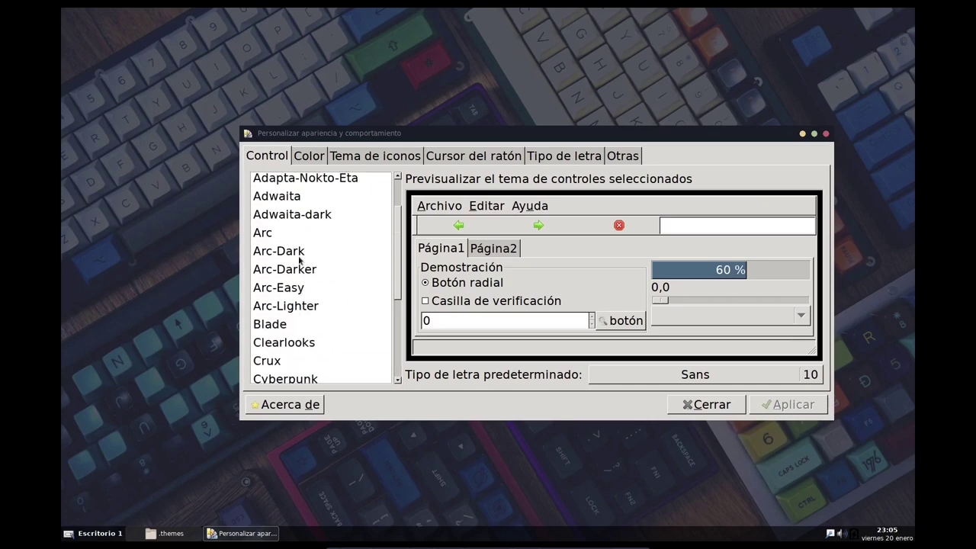
click(302, 183)
click(313, 223)
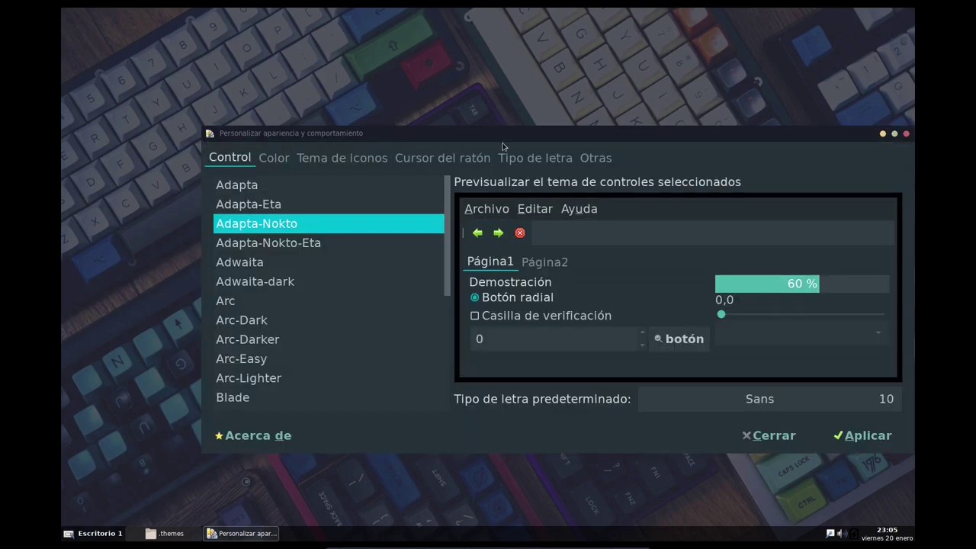
click(305, 264)
Select the Juno-mirage widget theme and set the default Sans font to size 9.
scroll(302, 281, down, 3)
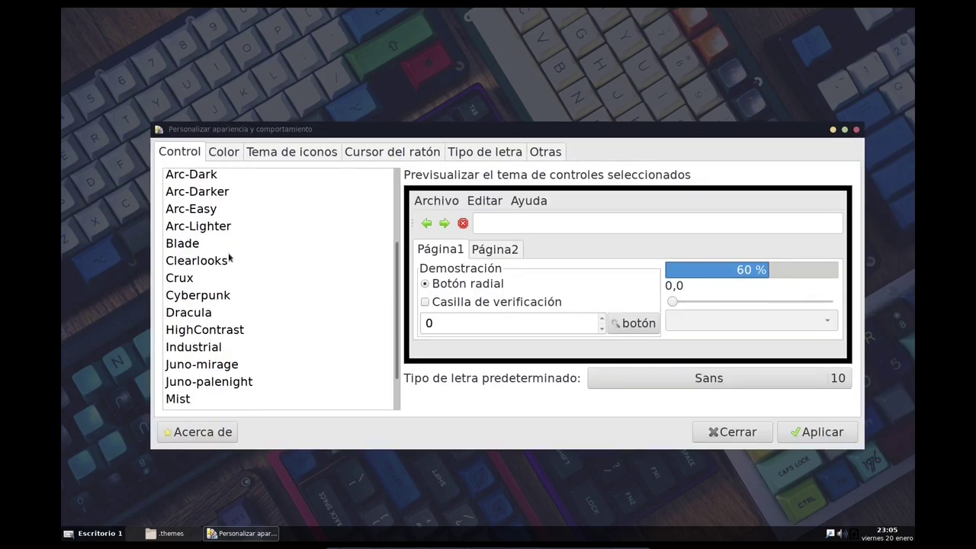
scroll(231, 257, down, 2)
click(207, 315)
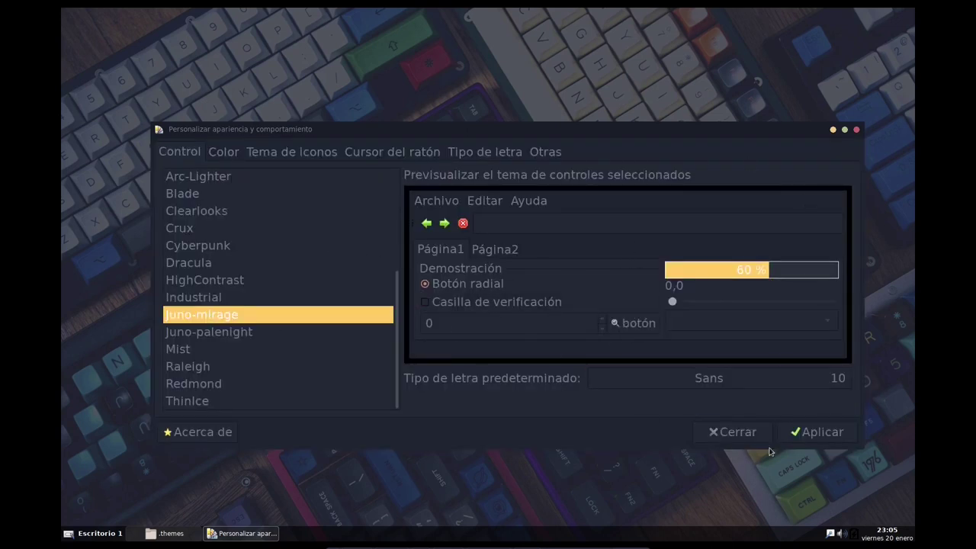
click(757, 373)
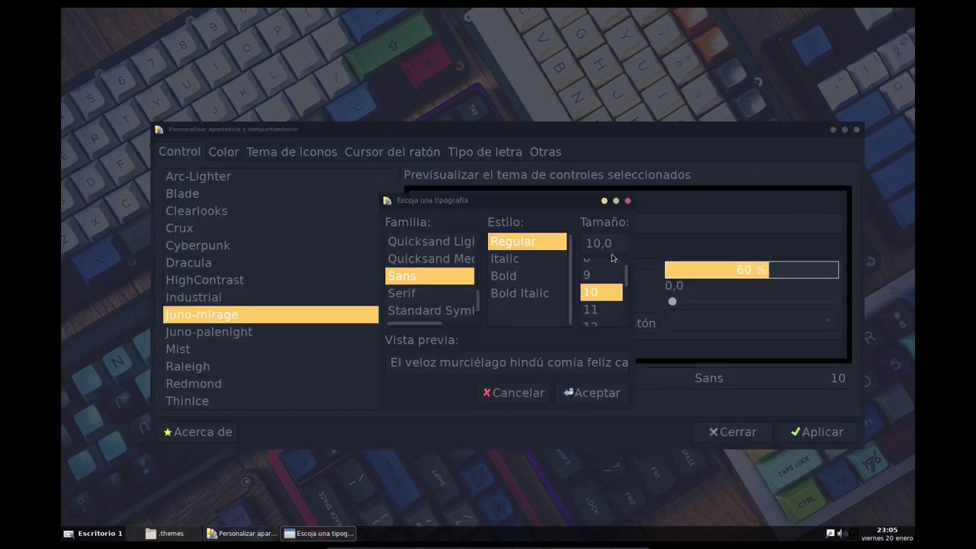
click(601, 275)
click(586, 393)
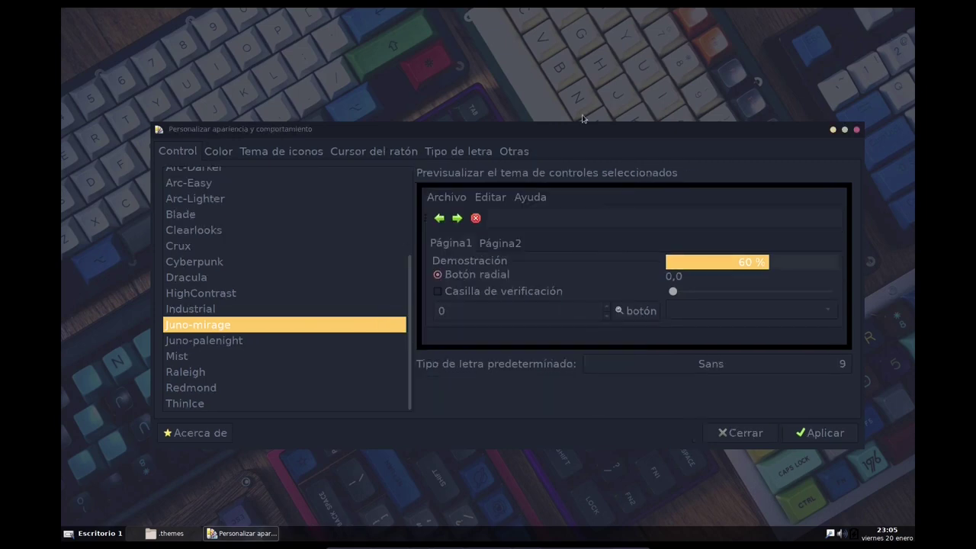
Look over the color scheme settings and select the Luna Dark icon theme.
click(227, 156)
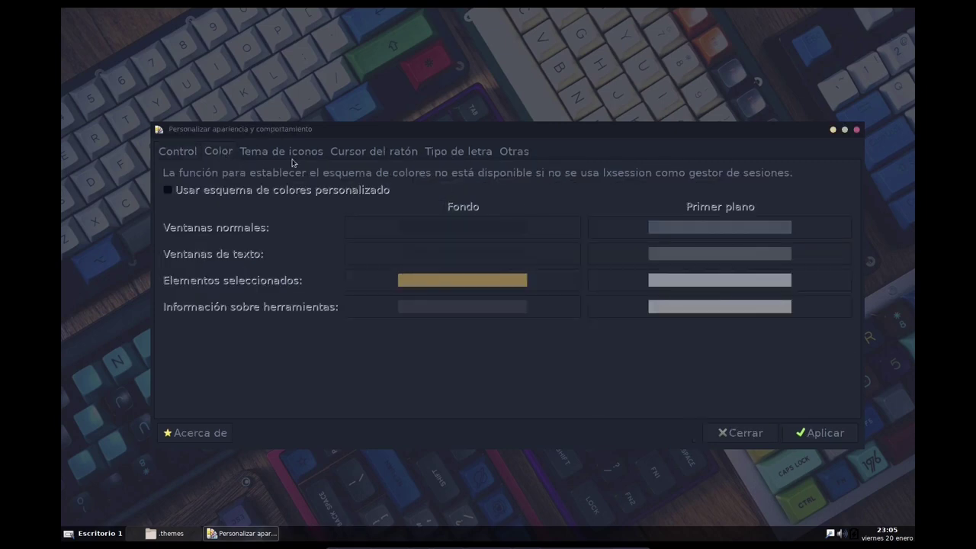
click(280, 154)
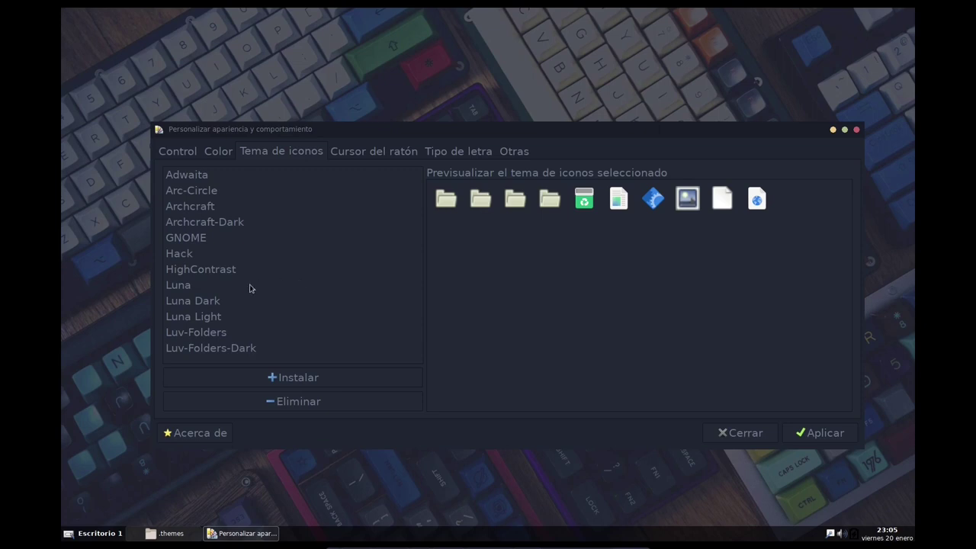
click(221, 305)
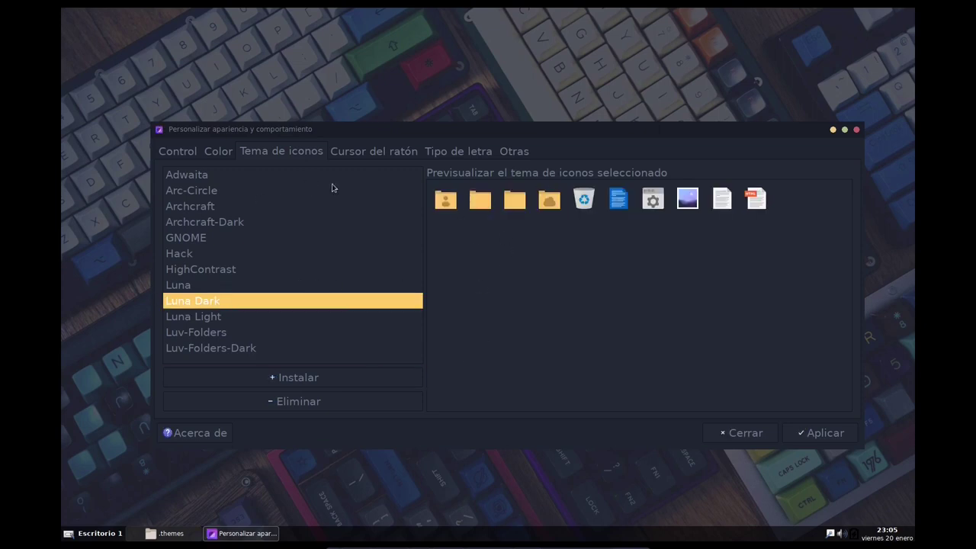
Review the mouse cursor, font rendering and other interface settings, and close the appearance settings window.
click(367, 155)
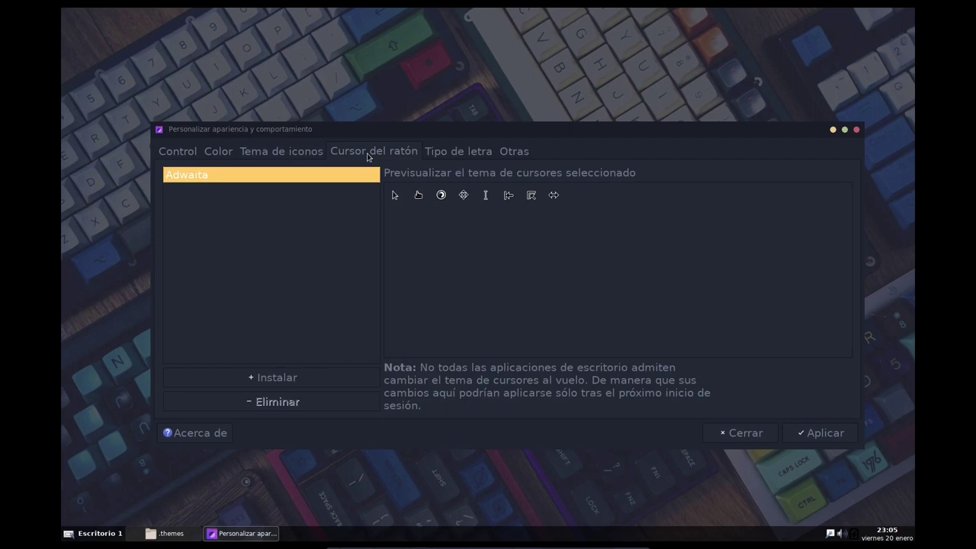
click(439, 150)
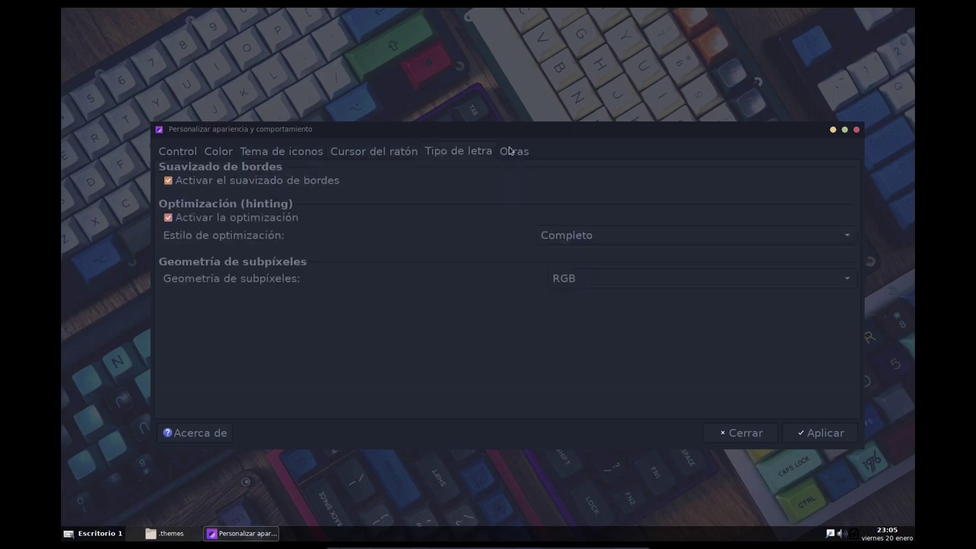
click(525, 151)
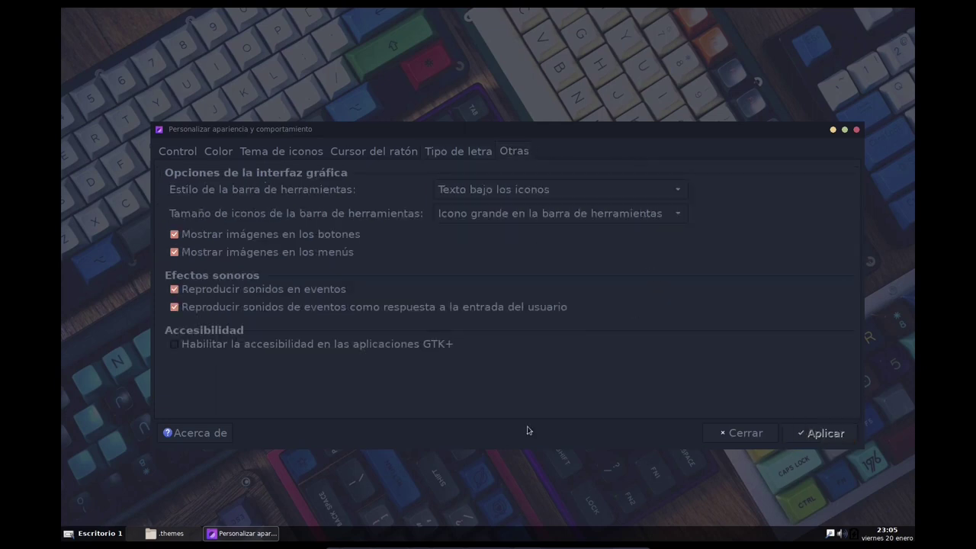
click(735, 435)
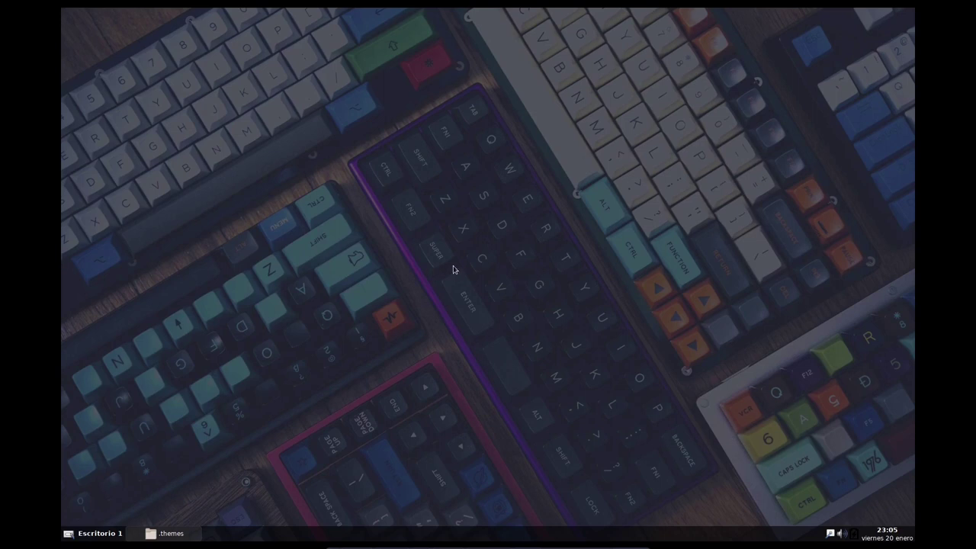
Open Thunar File Manager from the desktop's system applications.
right_click(334, 126)
mouse_move(379, 163)
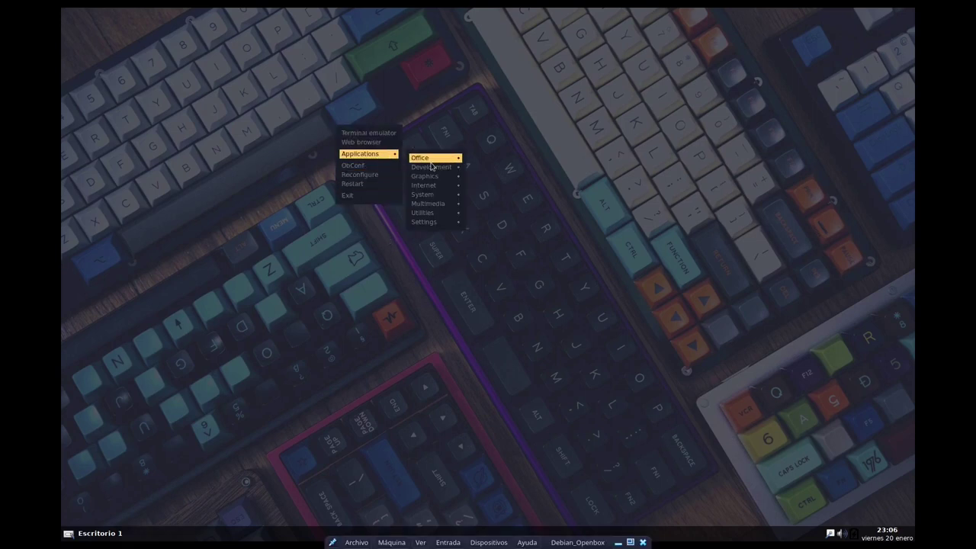
mouse_move(441, 221)
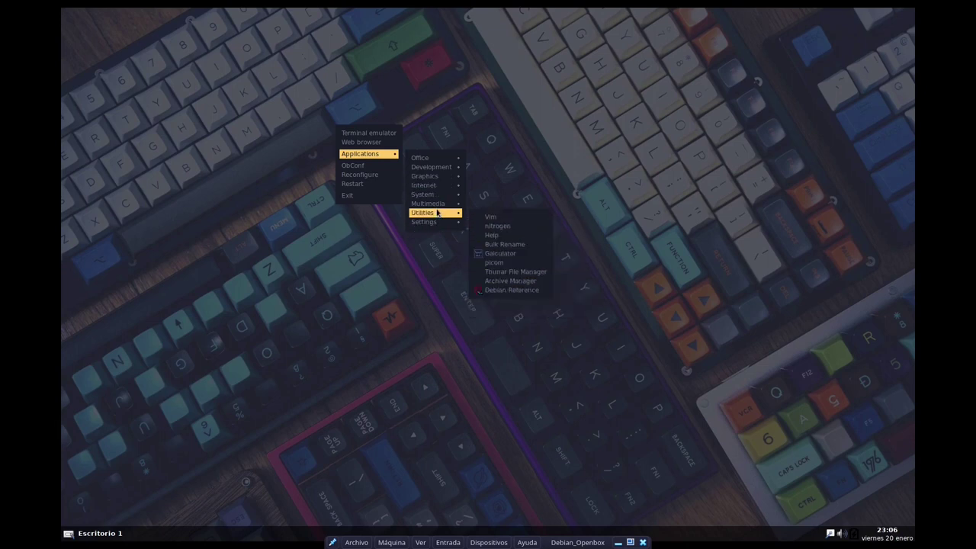
mouse_move(436, 195)
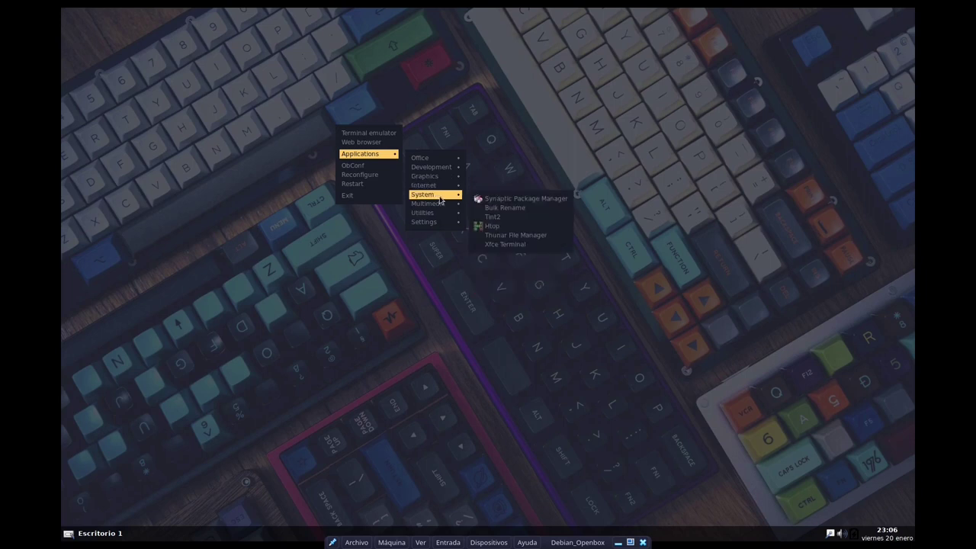
click(514, 236)
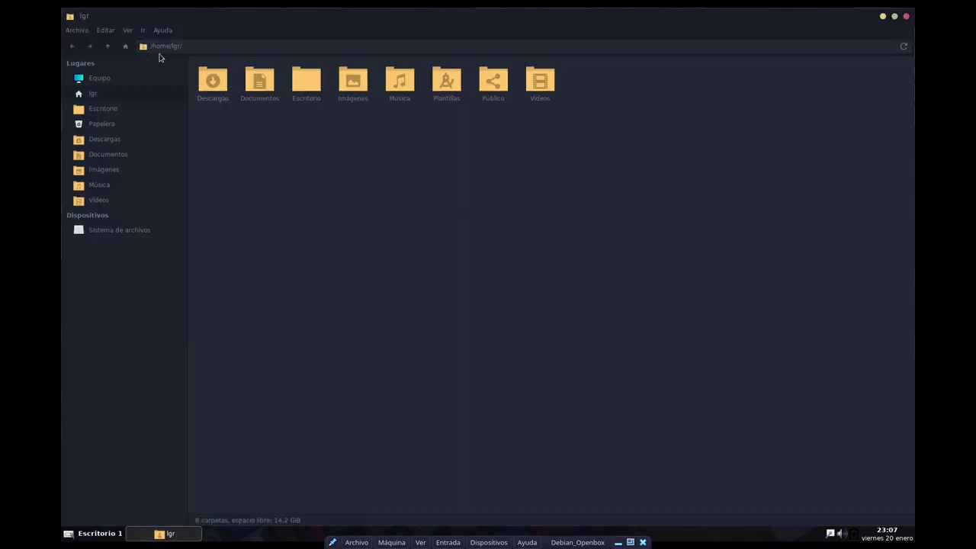
Inspect the file manager's themed edit options and folder icons, unmaximize and move its window, and close it.
click(107, 30)
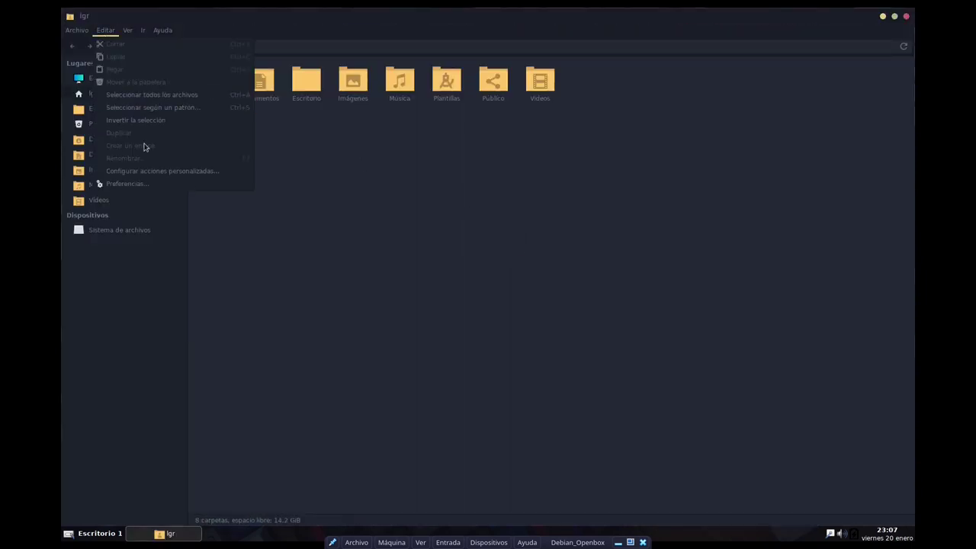
click(114, 32)
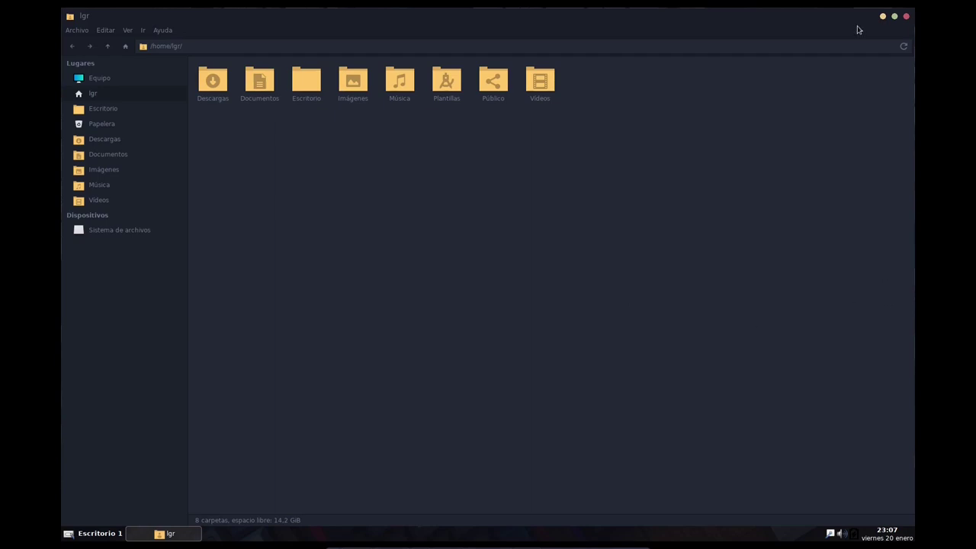
click(894, 16)
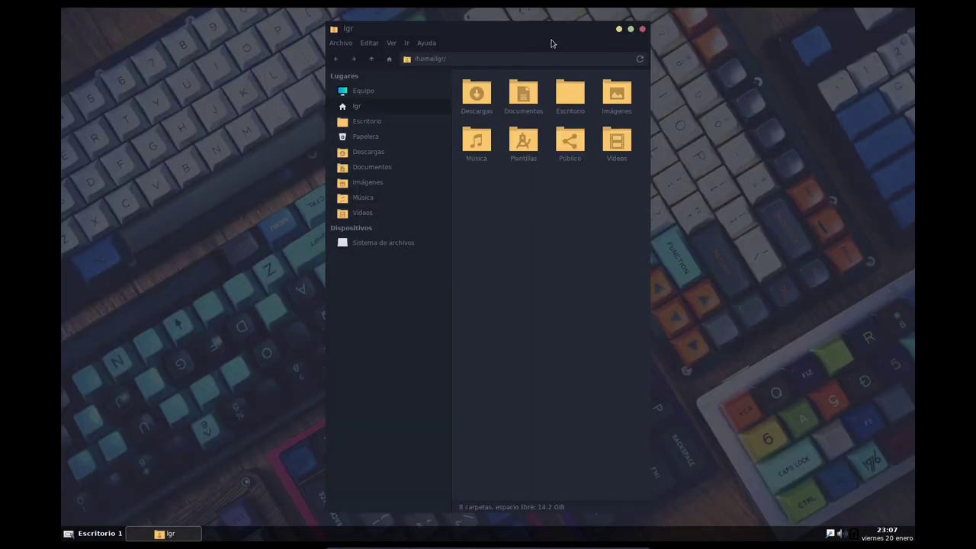
drag(552, 43, 623, 43)
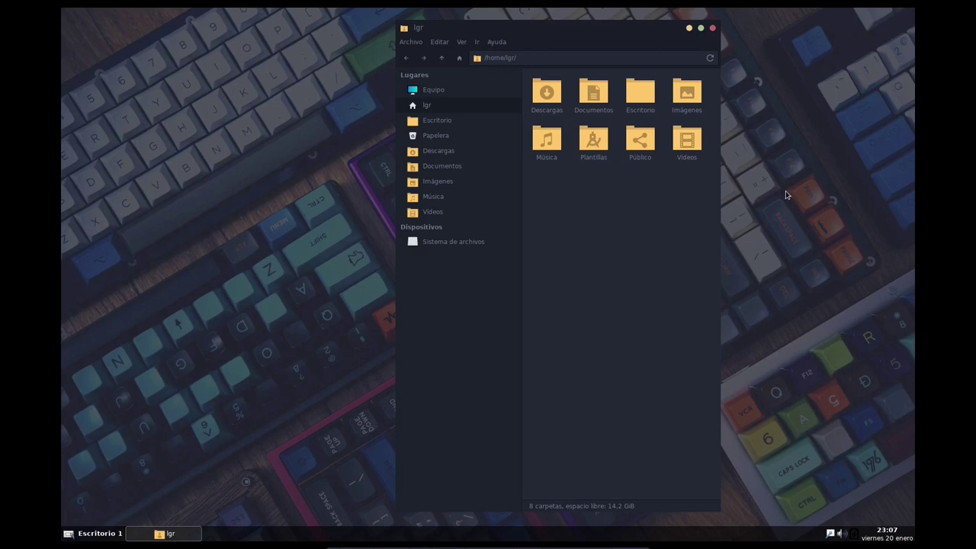
click(714, 32)
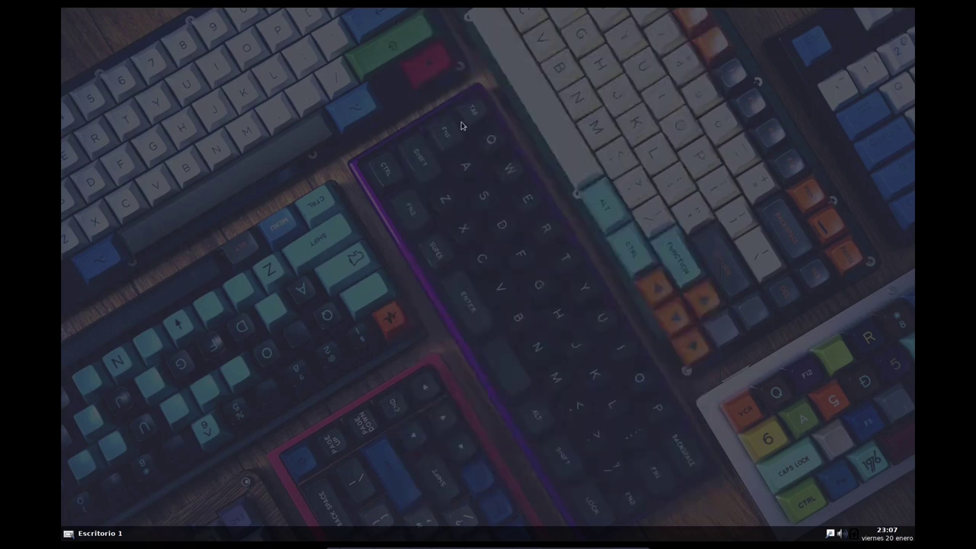
Open the web browser, dismiss the previous-tabs notice and go to the yshui/picom repository on GitHub.
right_click(414, 77)
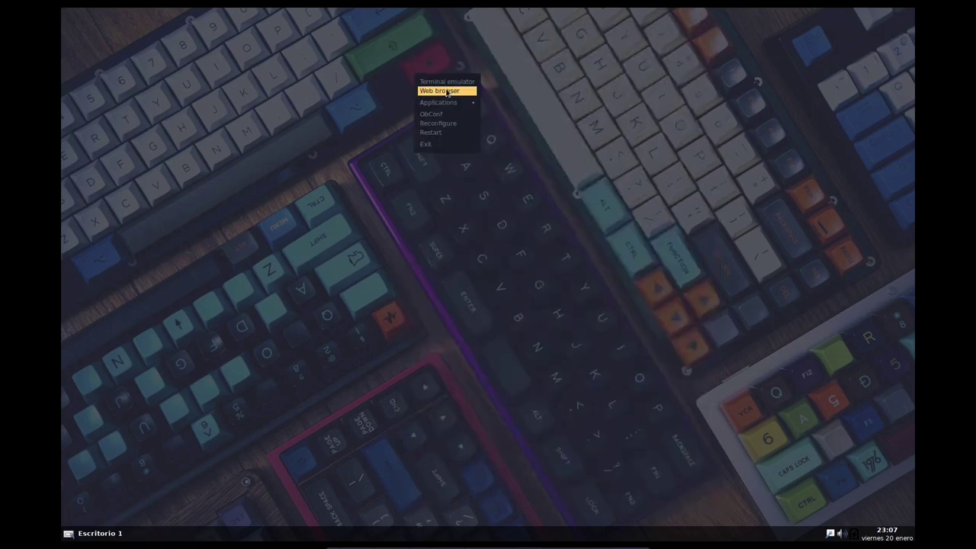
click(447, 91)
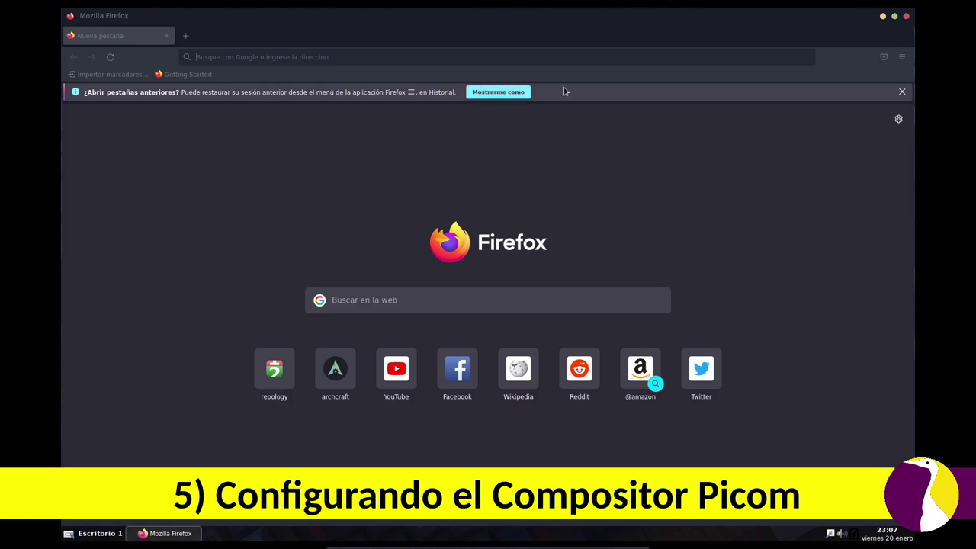
click(903, 92)
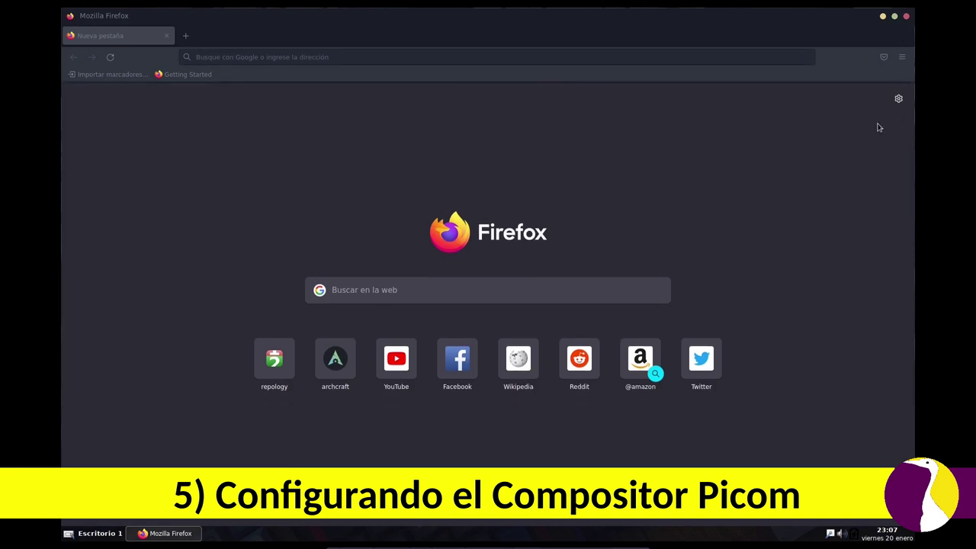
click(404, 57)
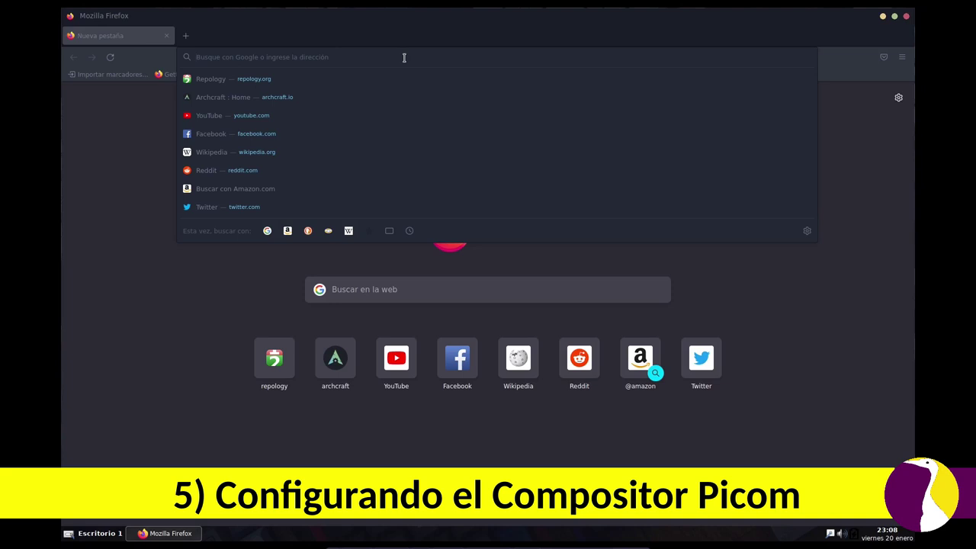
text(yshui)
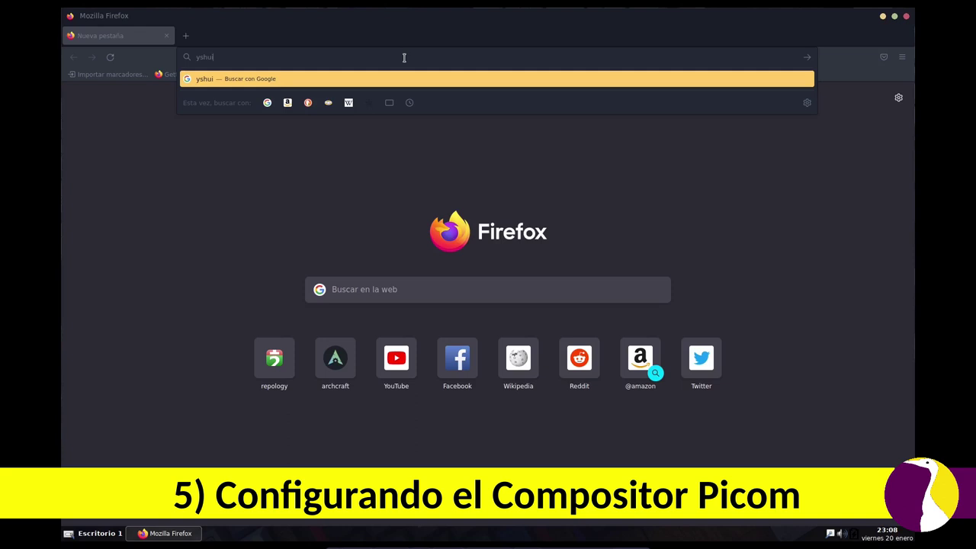
text(picom)
key(Return)
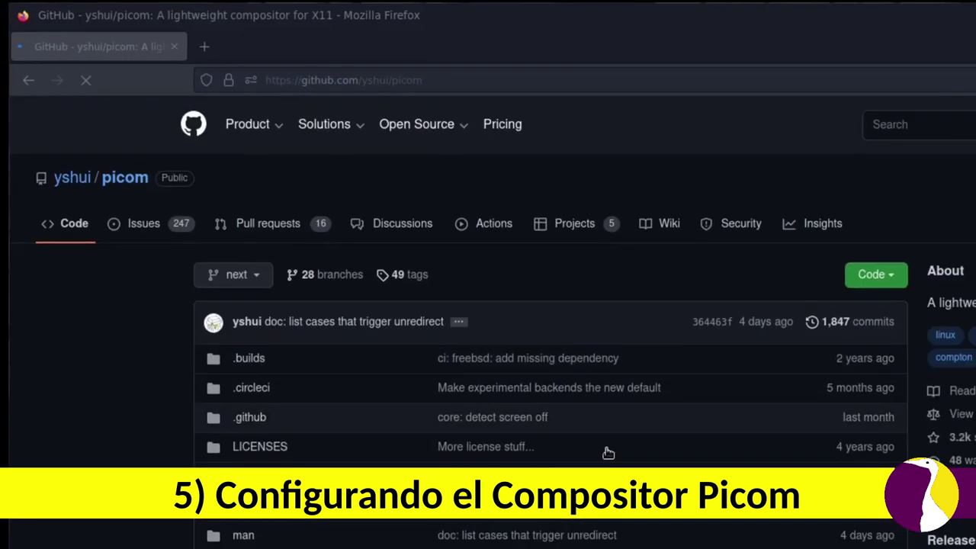
Open picom.sample.conf from the repository's file list and display its raw contents.
scroll(434, 305, down, 10)
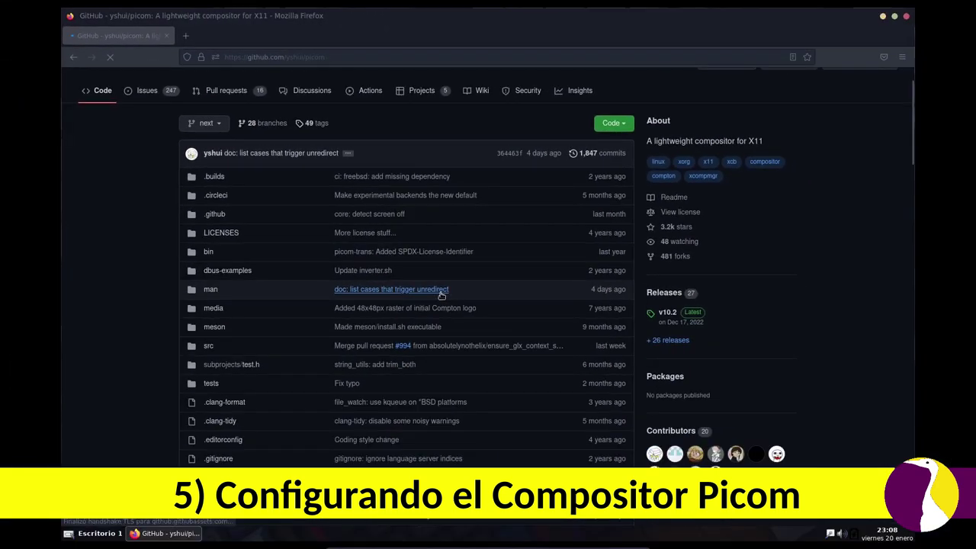
scroll(405, 333, down, 5)
scroll(321, 343, up, 3)
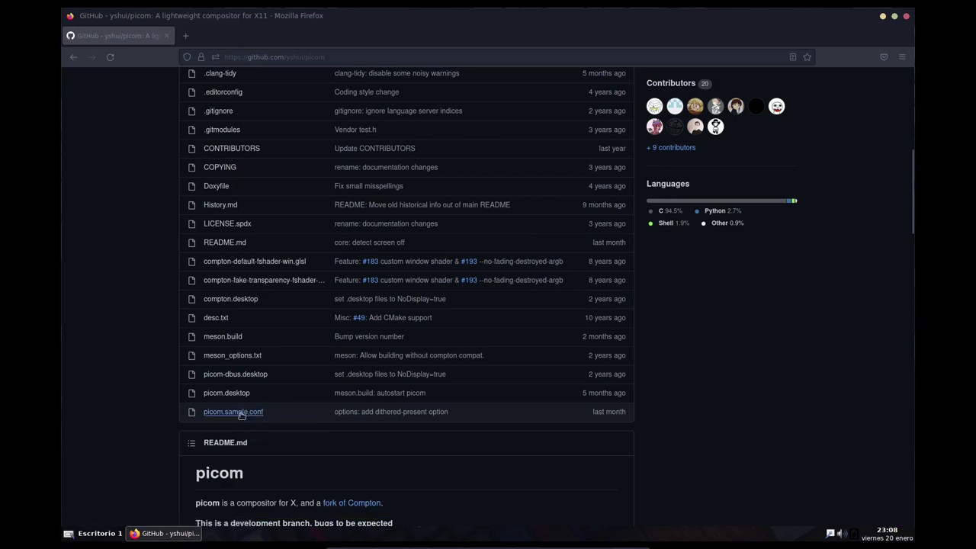
click(246, 412)
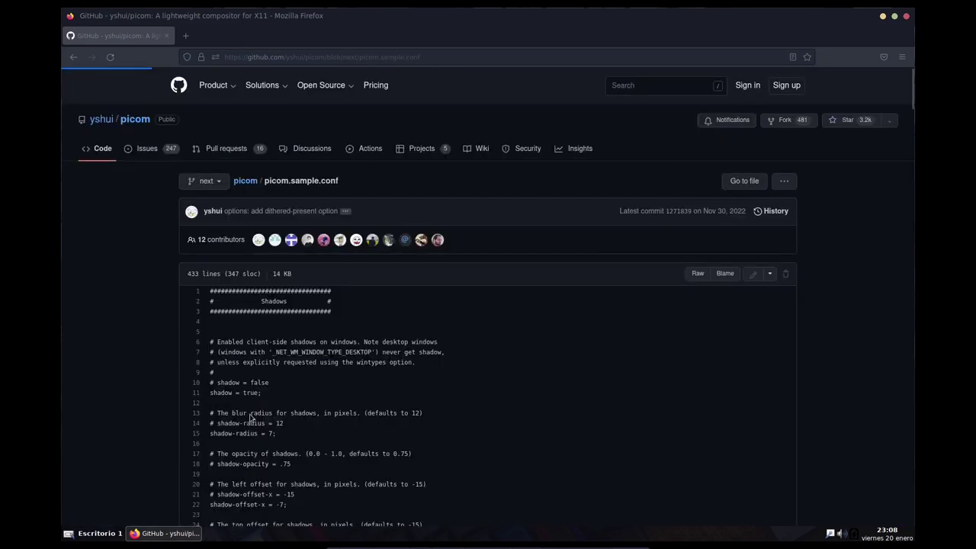
right_click(248, 417)
click(561, 395)
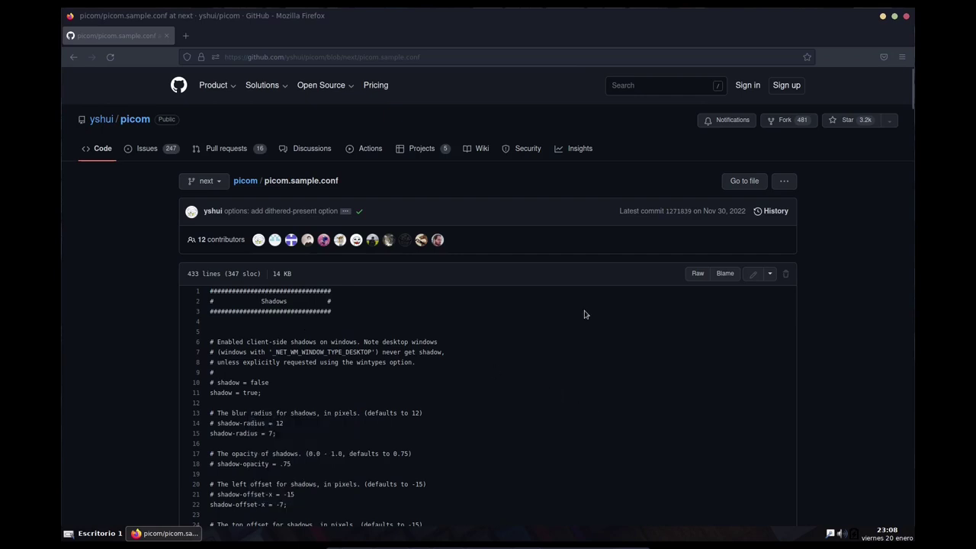
click(697, 275)
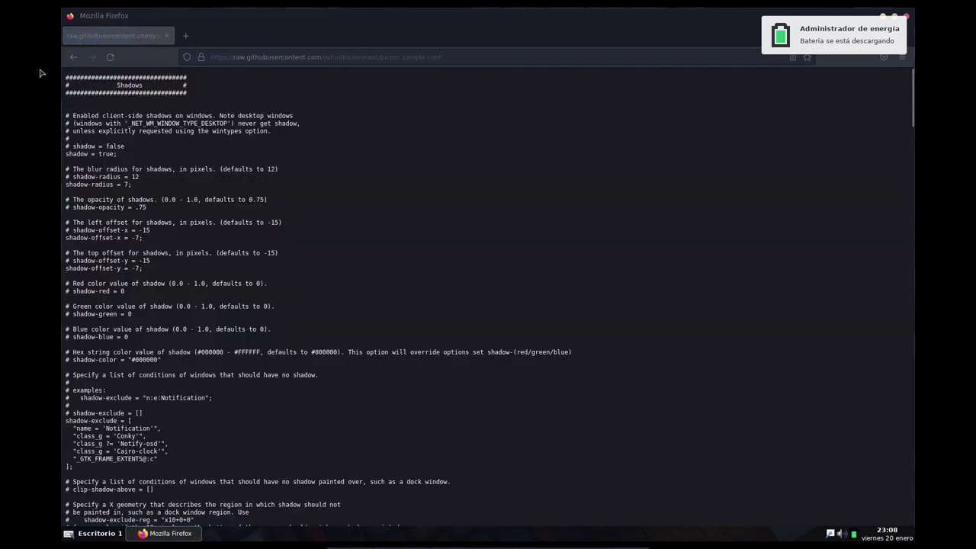
Copy the entire text of the sample configuration, dismiss the power notification and minimize the browser.
drag(65, 77, 297, 532)
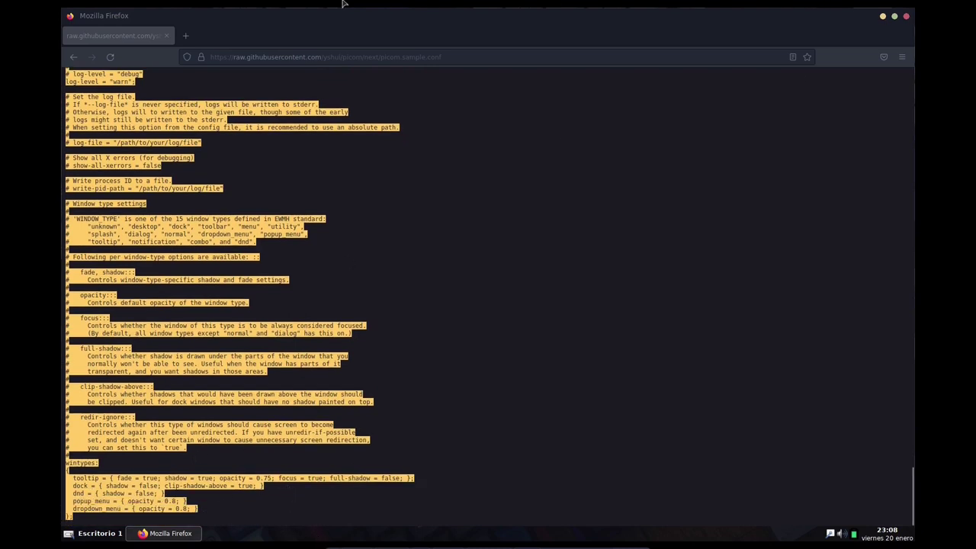
right_click(308, 11)
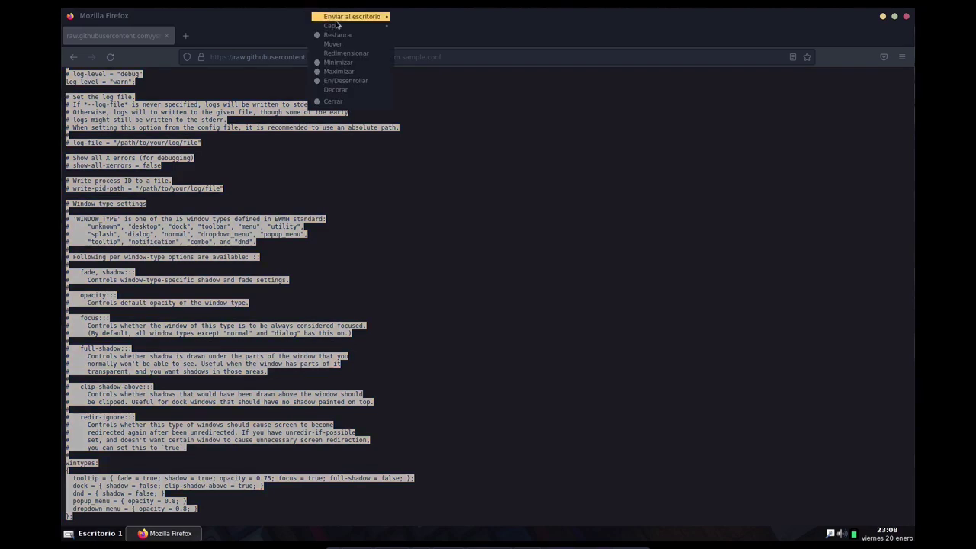
click(414, 17)
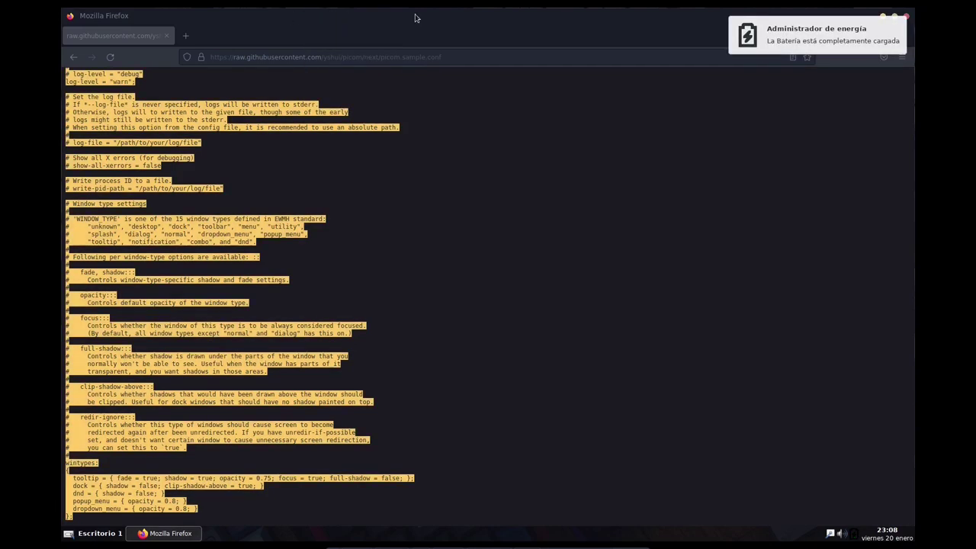
click(811, 31)
click(883, 16)
Open Geany from the desktop's development applications and paste the copied picom configuration into a new document.
right_click(317, 156)
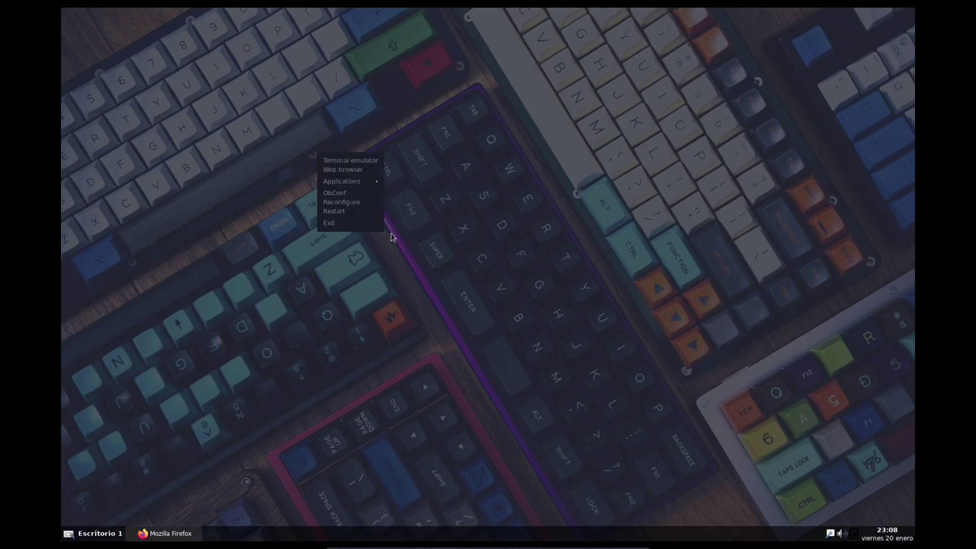
mouse_move(373, 182)
mouse_move(419, 200)
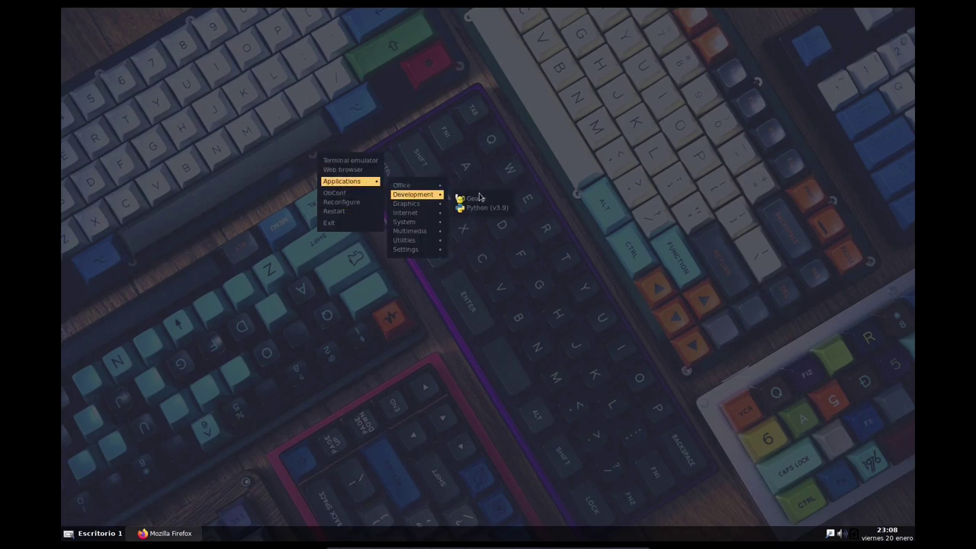
click(465, 197)
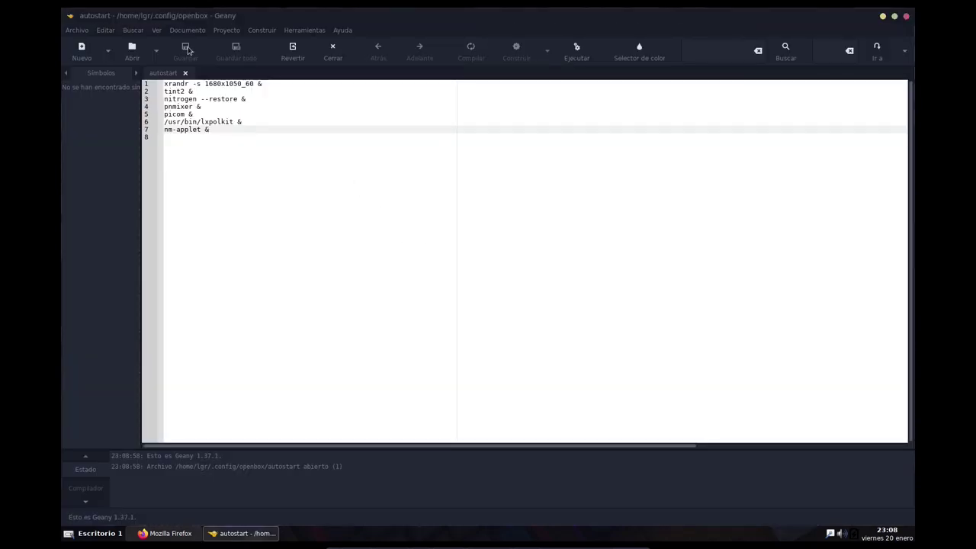
click(81, 52)
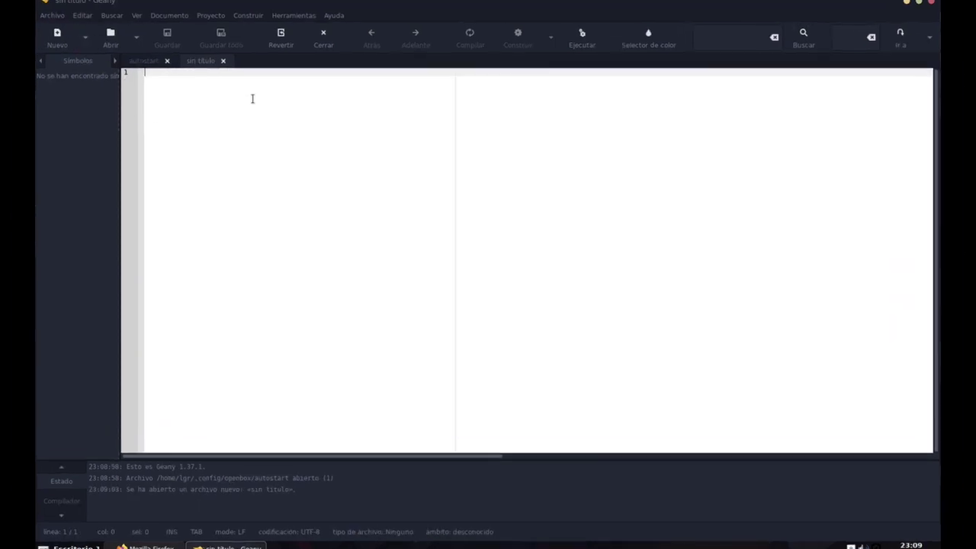
key(ctrl+v)
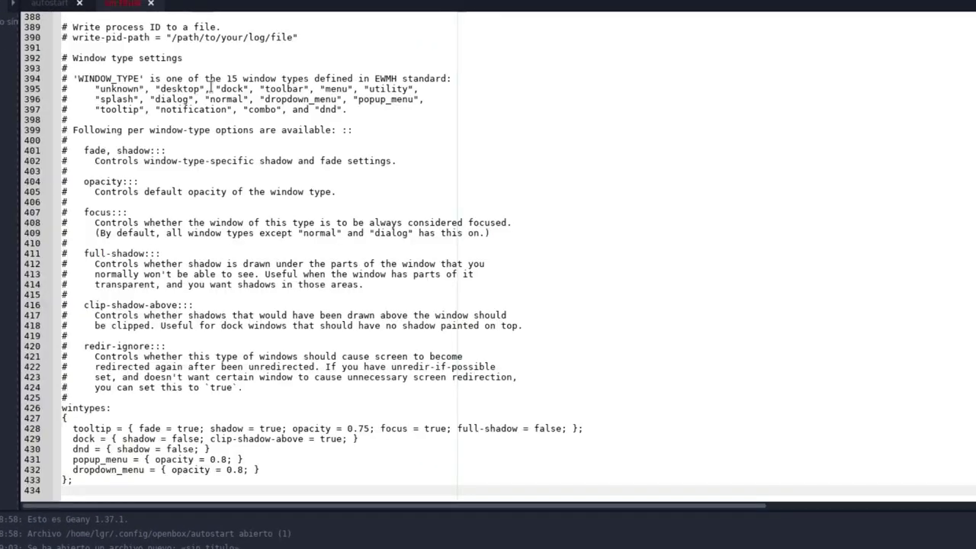
Return to the beginning of the pasted picom configuration and look over the Shadows heading and its opening comments.
scroll(315, 330, up, 20)
scroll(288, 253, up, 20)
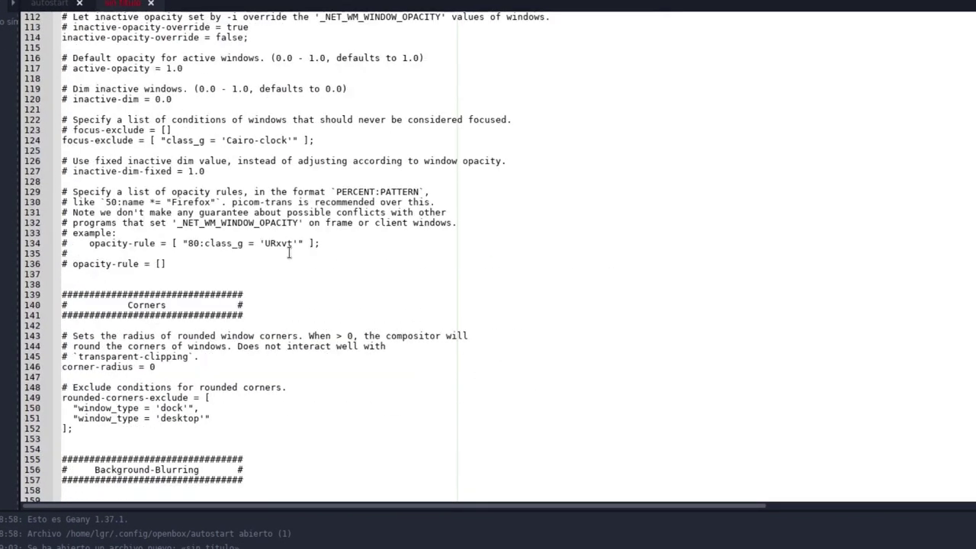
click(133, 85)
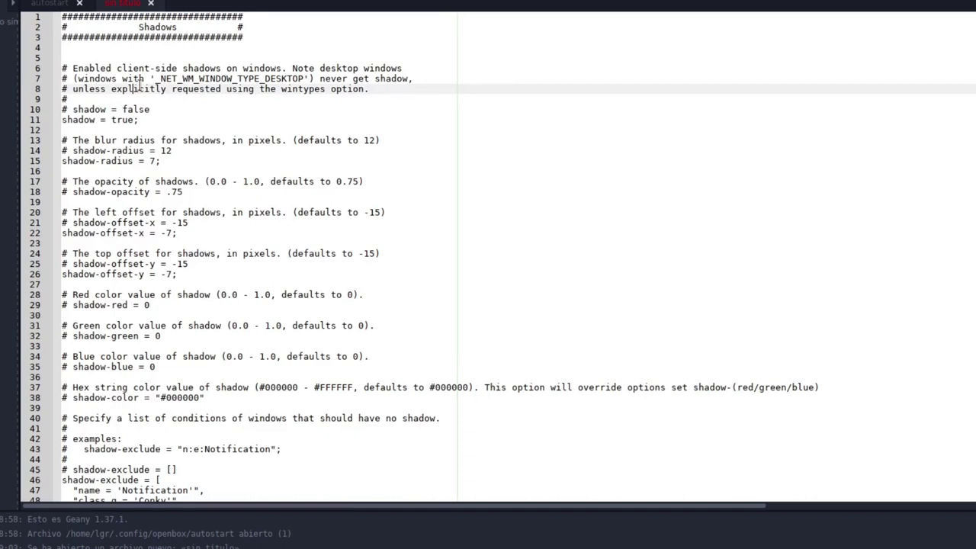
key(Up)
key(Up)
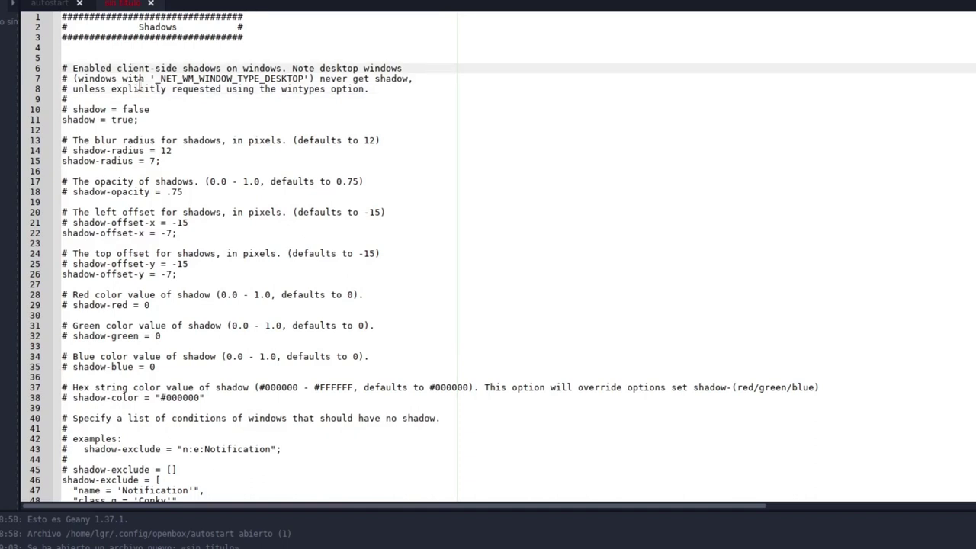
key(Up)
key(Up)
key(Up)
key(Up)
key(Up)
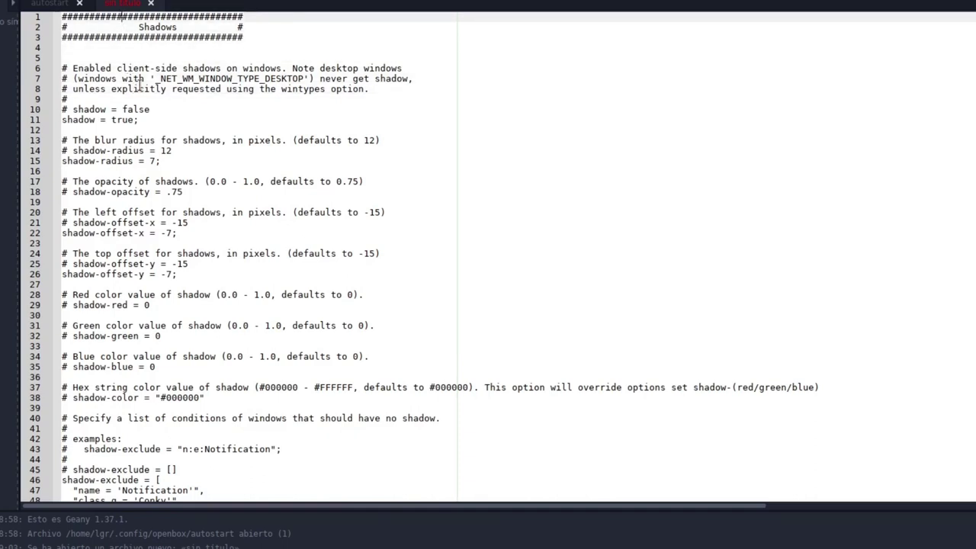
key(Down)
key(Down)
key(Up)
key(Up)
key(Down)
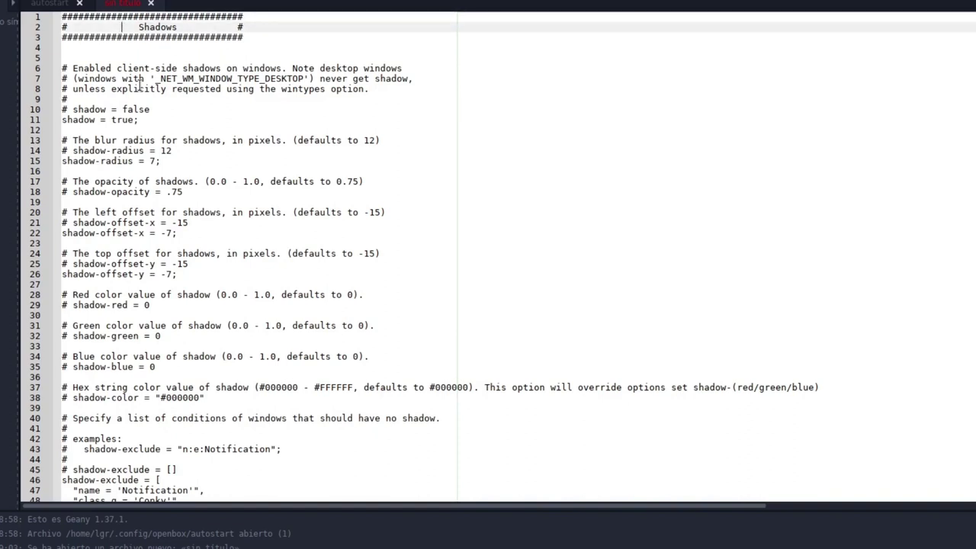
key(Down)
key(Down)
key(Down)
key(Down)
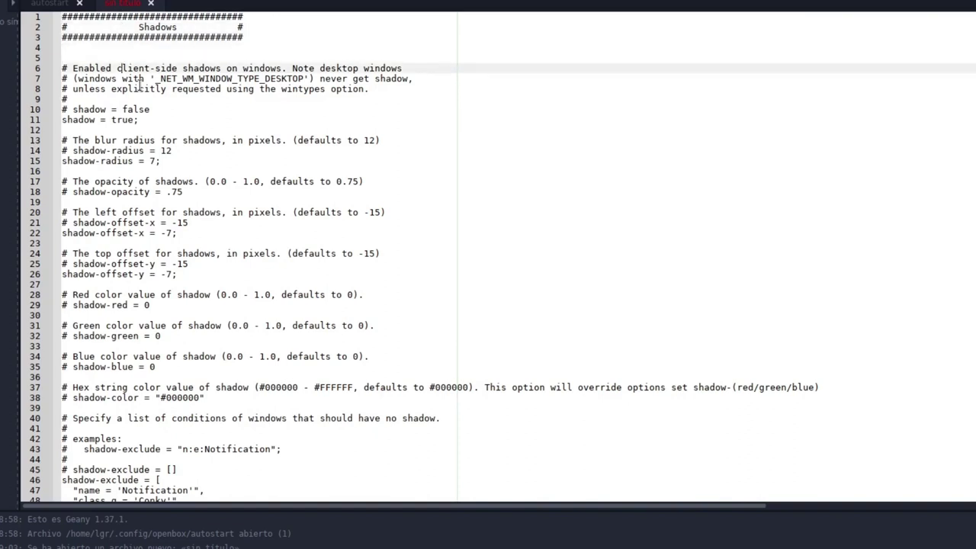
key(Down)
key(Up)
key(Up)
key(Up)
key(Up)
key(Up)
key(Up)
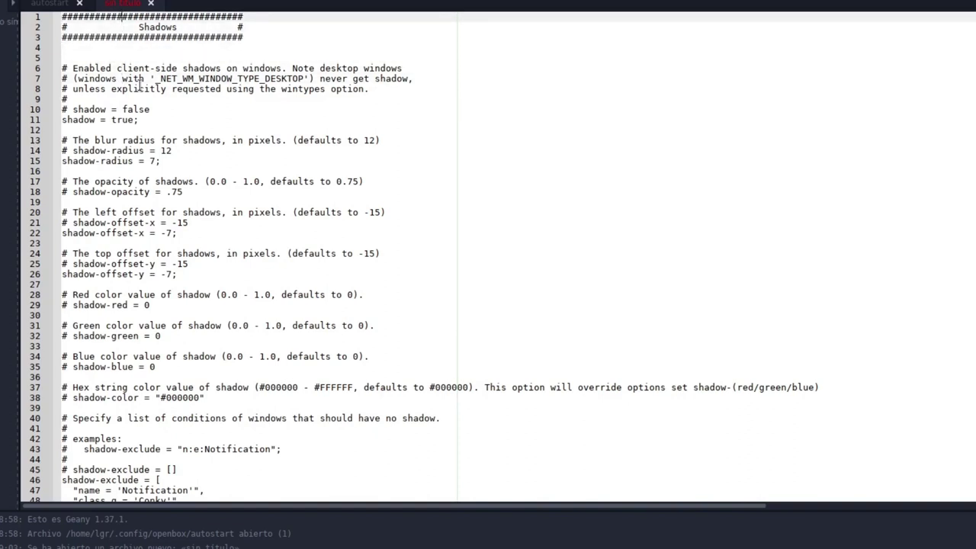
Review the settings for enabling shadows, shadow-radius and shadow-opacity in the Shadows section.
key(Down)
key(Down)
key(Down)
key(Down)
key(Down)
key(Down)
key(Down)
key(Down)
key(Down)
key(Down)
key(Down)
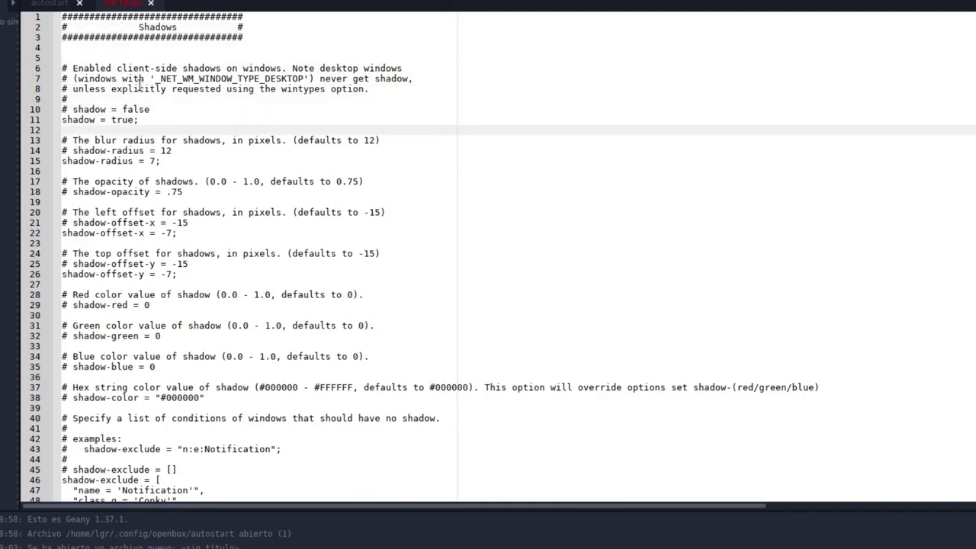
key(Down)
key(Down)
key(Down)
key(Down)
key(Down)
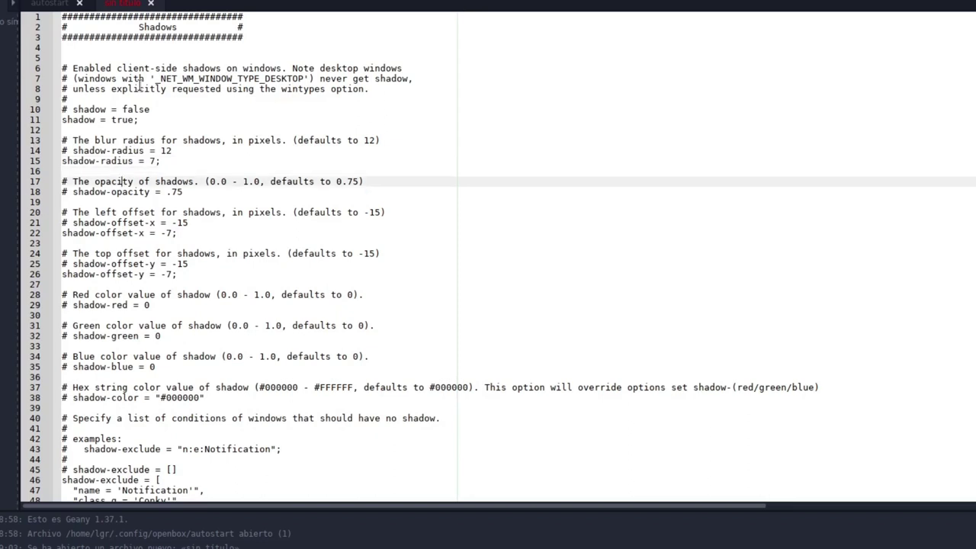
key(Down)
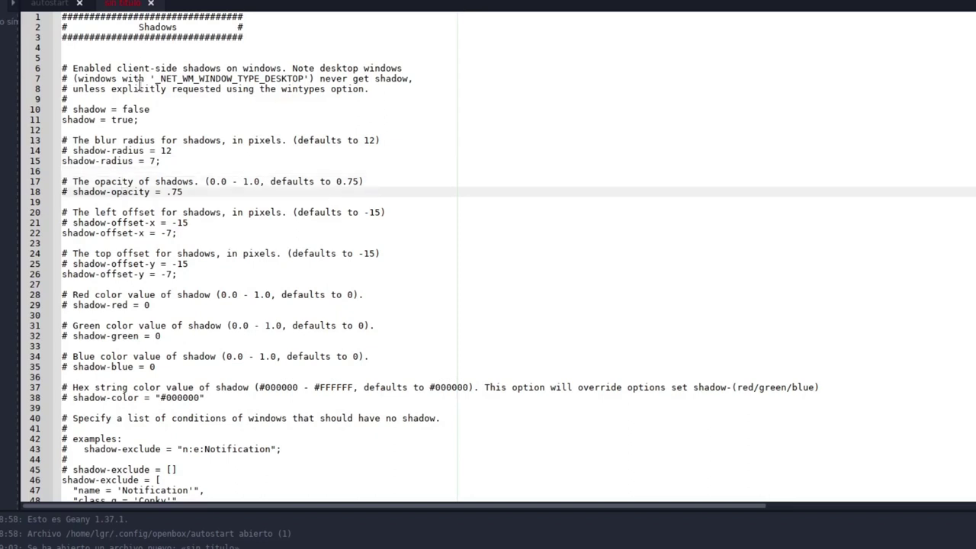
Examine the left and top shadow offset settings, shadow-offset-x and shadow-offset-y.
key(Down)
key(Down)
key(Down)
key(Down)
key(Down)
key(Down)
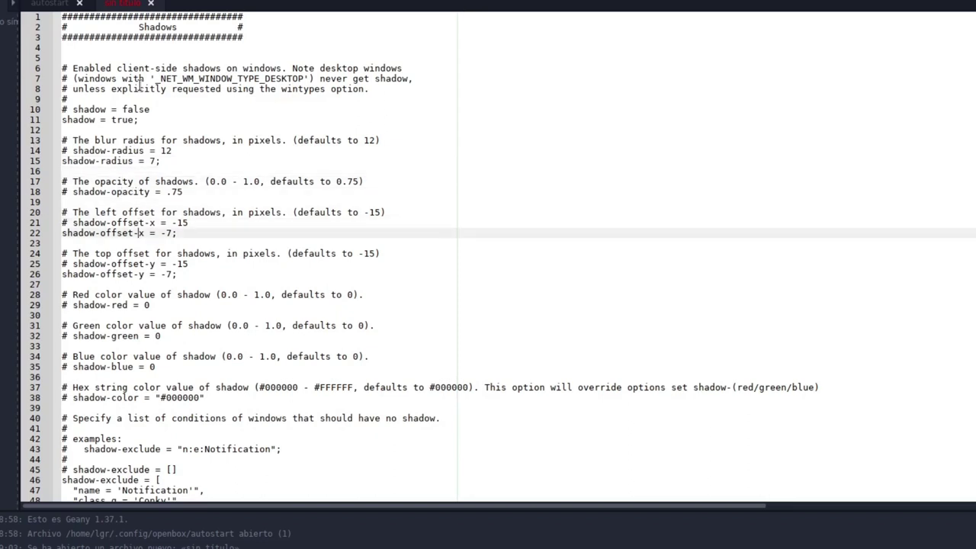
key(Up)
key(Up)
key(Up)
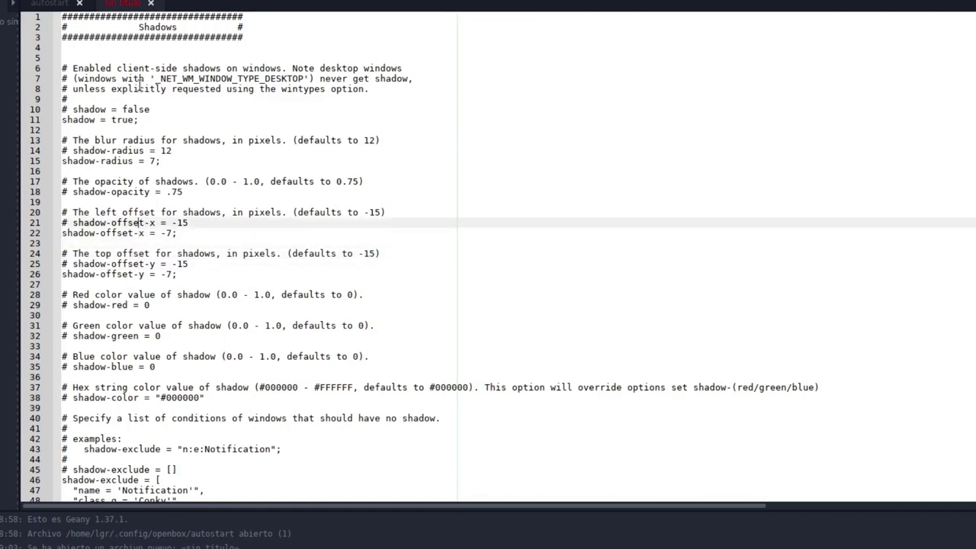
key(Down)
key(Down)
key(Down)
key(Down)
key(Down)
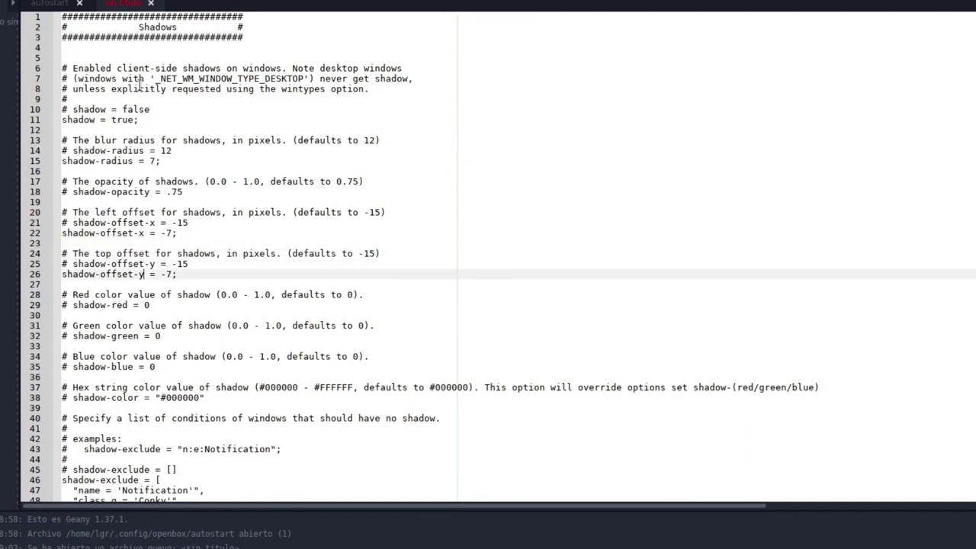
key(Up)
Review the red, green, blue and hexadecimal shadow color options in the Shadows section.
key(Down)
key(Down)
key(Down)
key(Down)
key(Down)
key(Down)
key(Down)
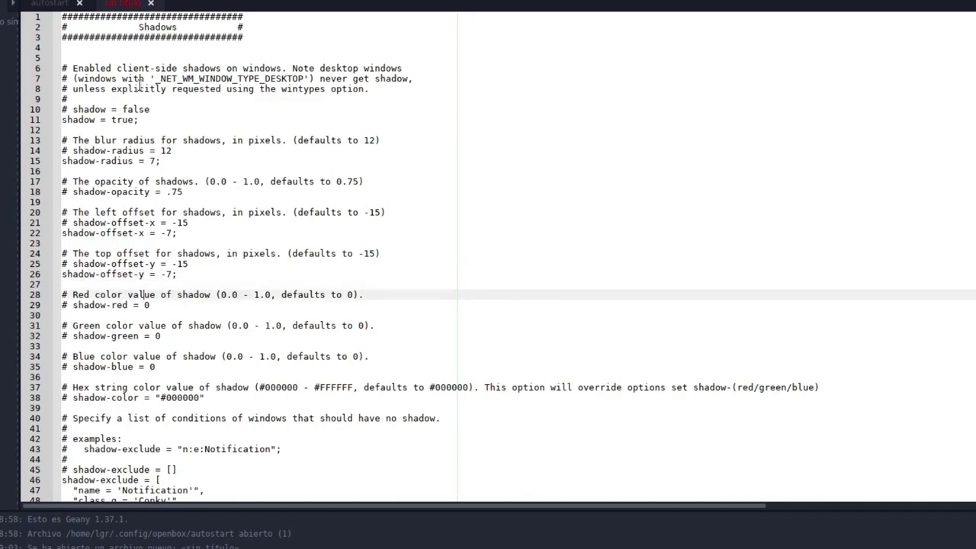
key(Down)
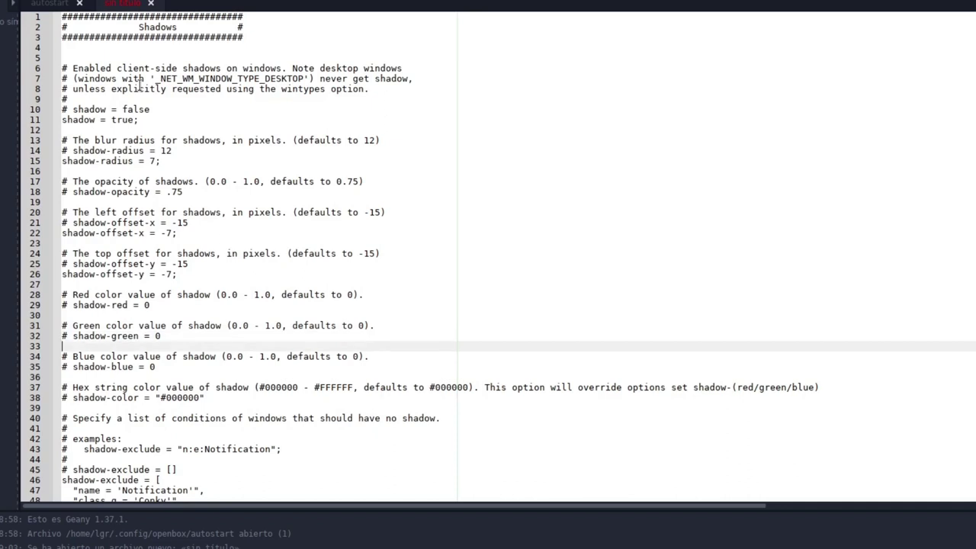
key(Up)
key(Down)
key(Down)
key(Down)
key(Down)
key(Down)
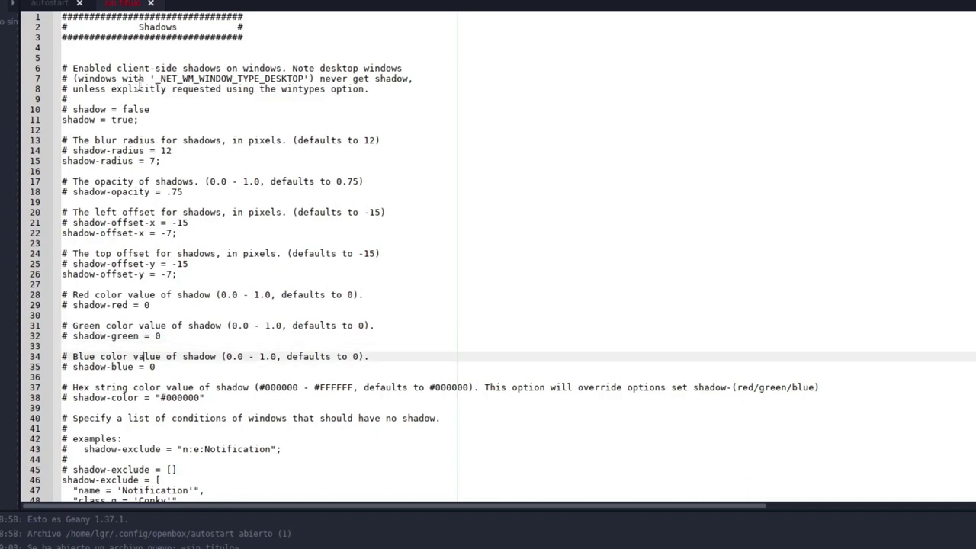
key(Down)
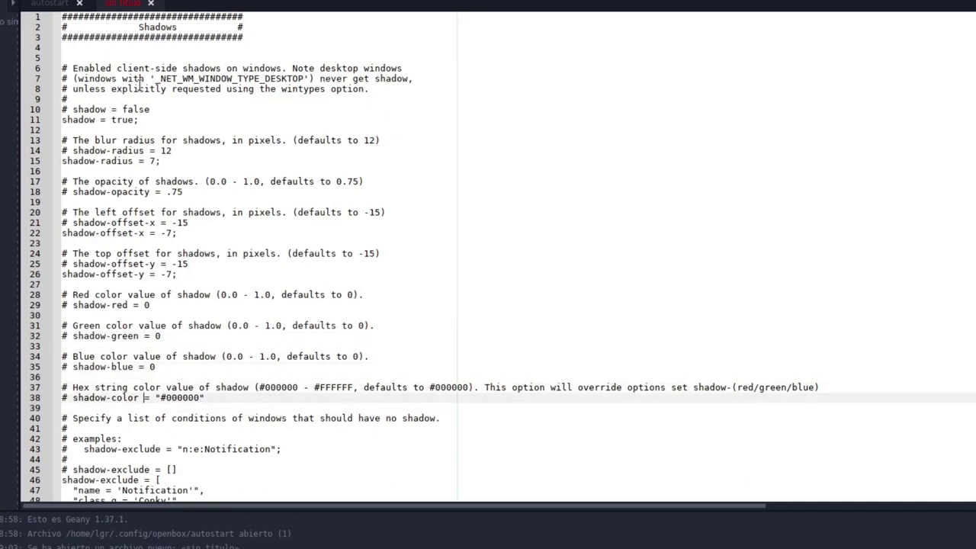
key(Up)
key(Down)
key(Down)
key(Down)
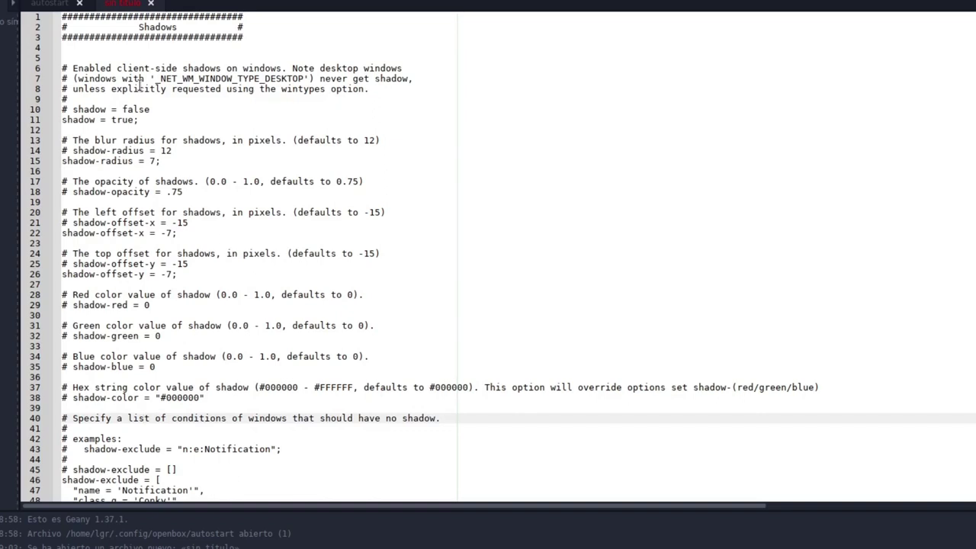
Read the comments and example on windows that should have no shadow, through the end of the shadow-exclude list.
key(Down)
key(Down)
key(Down)
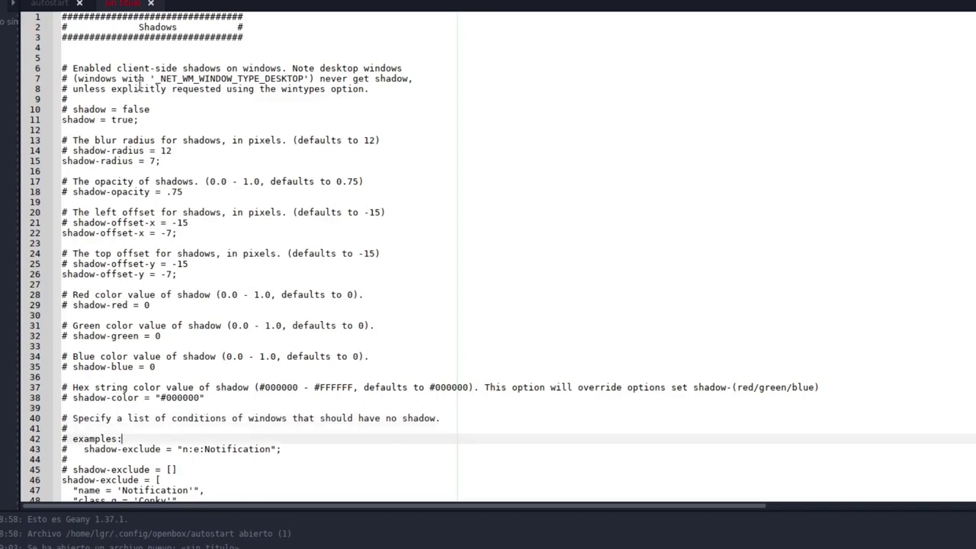
key(Up)
key(Up)
key(Down)
key(Down)
key(Down)
key(Down)
key(Down)
key(Down)
key(Down)
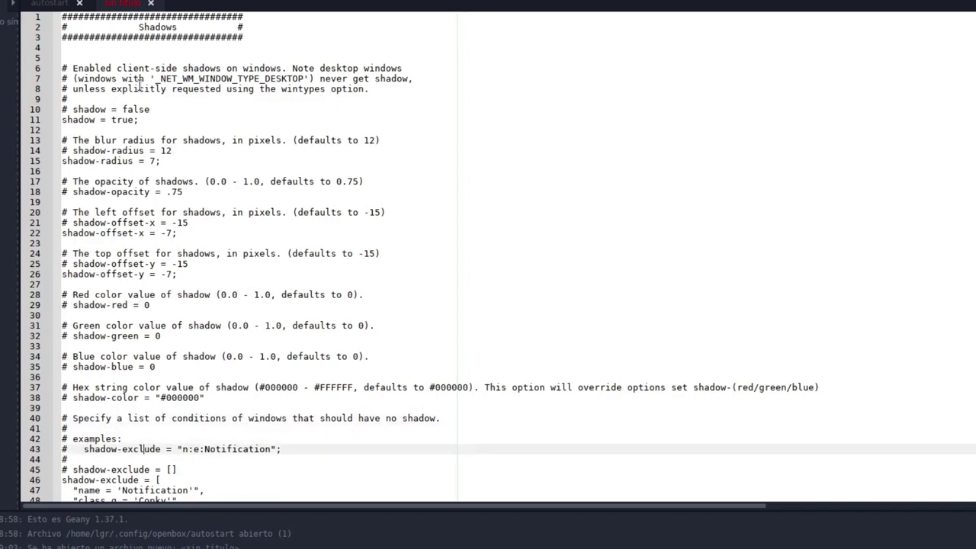
key(Down)
key(Down)
key(Down)
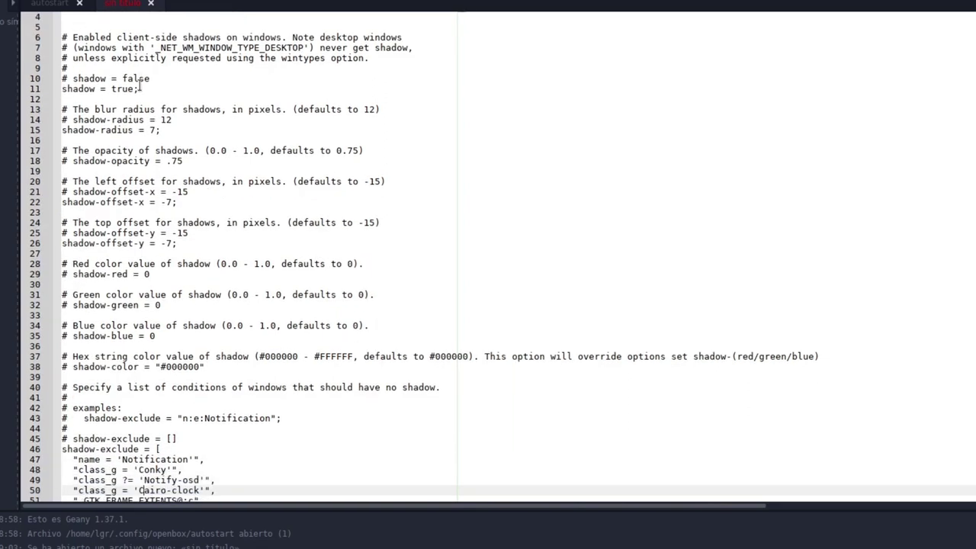
key(Down)
key(Down)
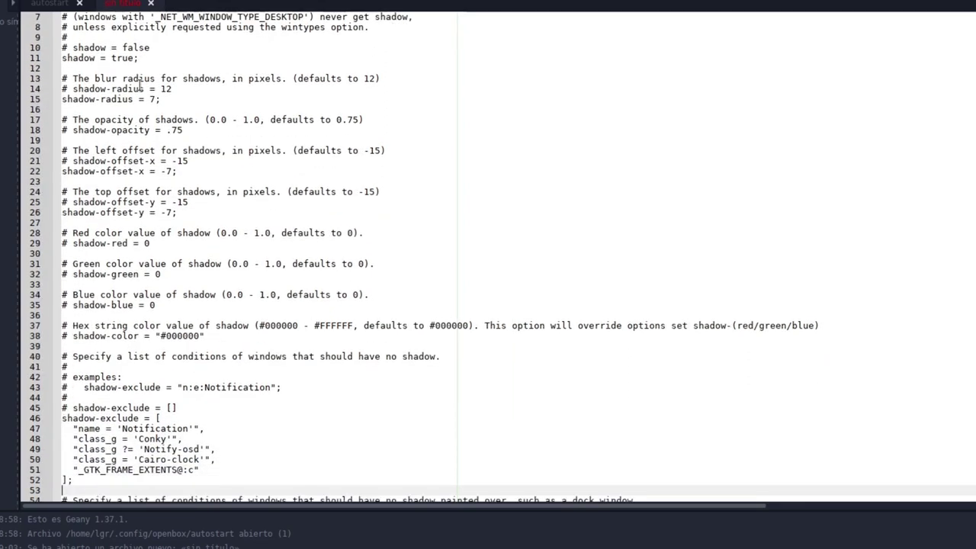
Examine the individual shadow-exclude entries for Notification, Conky, Notify-osd and Cairo-clock.
key(Up)
key(Up)
key(Up)
key(Up)
key(Up)
key(Up)
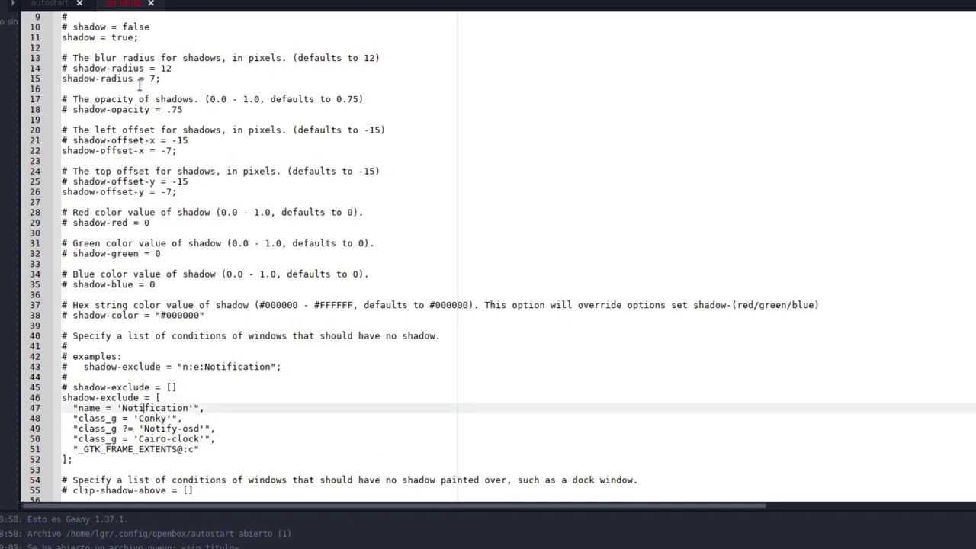
key(Down)
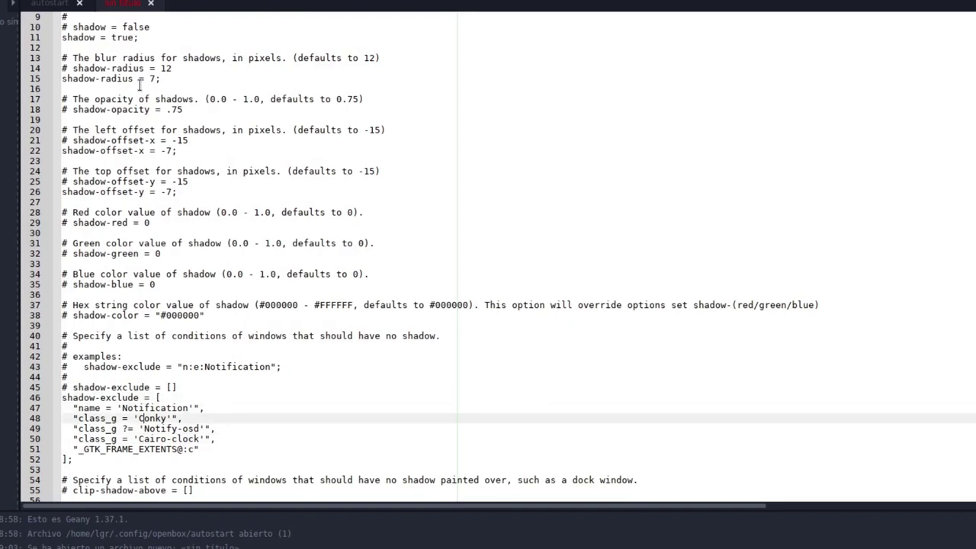
key(Down)
key(Up)
key(Down)
key(Up)
key(Up)
key(Down)
key(Down)
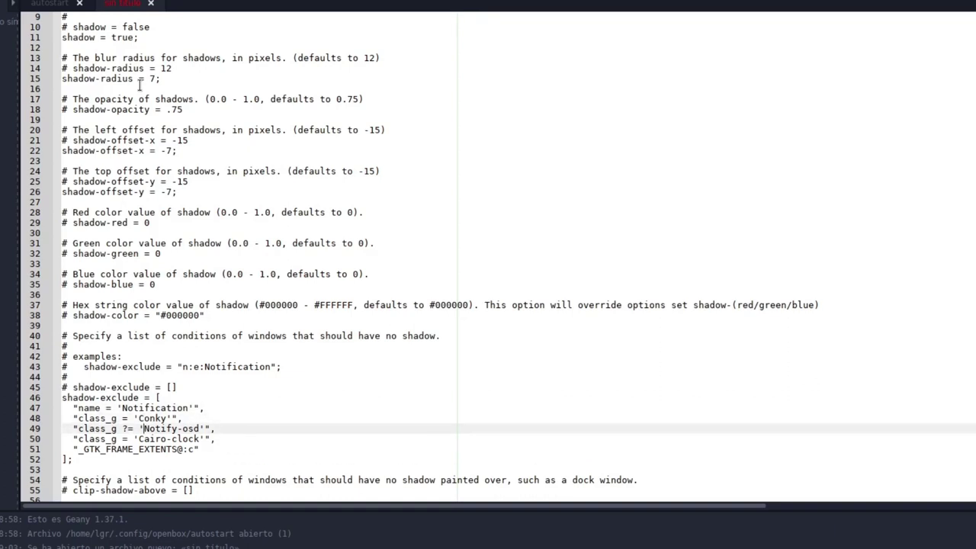
key(Down)
key(Up)
key(Down)
key(Down)
key(Down)
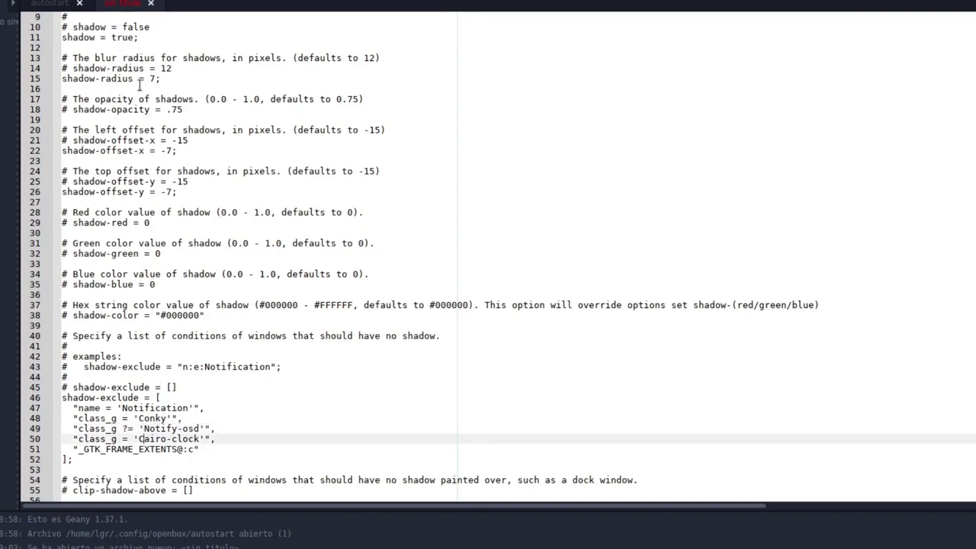
key(Up)
key(Up)
key(Up)
key(Up)
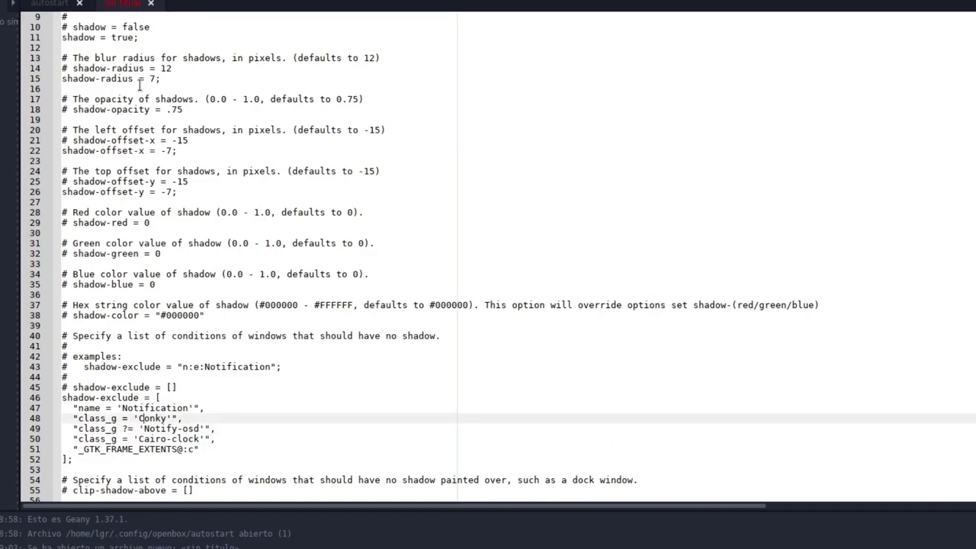
key(Up)
Read through the clip-shadow-above, shadow-exclude-reg and xinerama-shadow-crop options down to the fading setting in the Fading section.
key(Down)
key(Down)
key(Down)
key(Down)
key(Down)
key(Down)
key(Down)
key(Down)
key(Down)
key(Down)
key(Down)
key(Down)
key(Down)
key(Down)
key(Down)
key(Down)
key(Down)
key(Down)
key(Down)
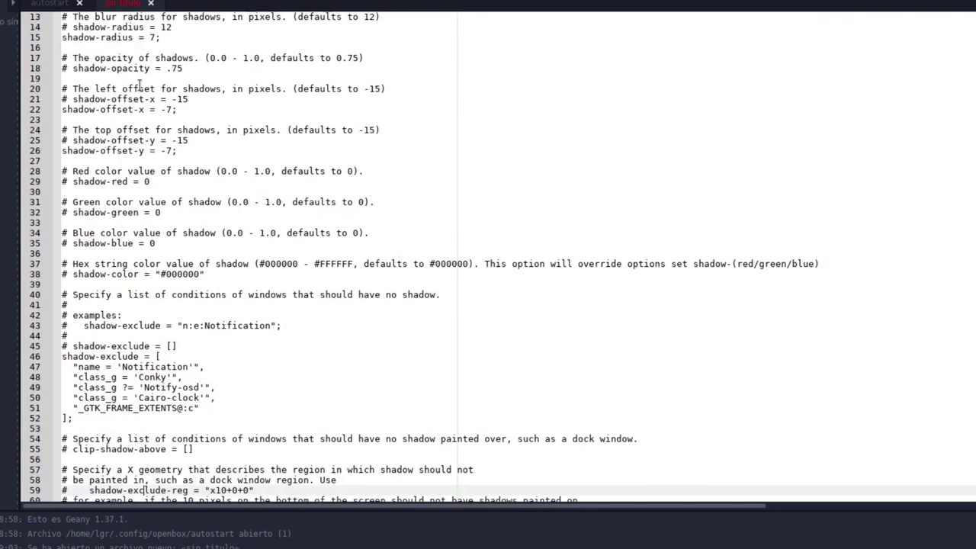
key(Down)
key(Down)
key(Down)
key(Down)
key(Down)
key(Down)
key(Down)
key(Down)
key(Down)
key(Down)
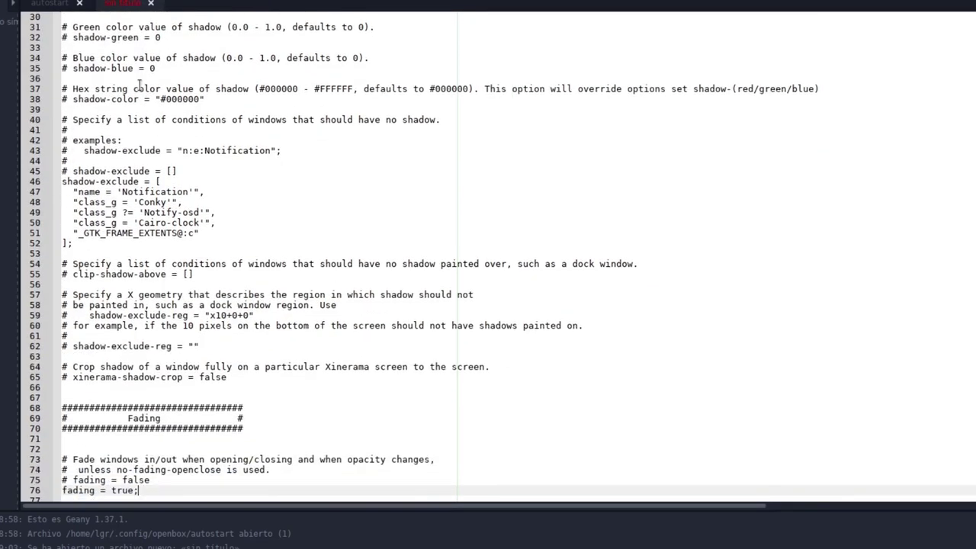
Read through the Fading section options down to the inactive-opacity setting in the Transparency / Opacity section.
key(Down)
key(Down)
key(Down)
key(Down)
key(Down)
key(Down)
key(Down)
key(Down)
key(Down)
key(Down)
key(Down)
key(Down)
key(Down)
key(Down)
key(Down)
key(Down)
key(Down)
key(Down)
key(Down)
key(Down)
key(Down)
key(Down)
key(Down)
key(Down)
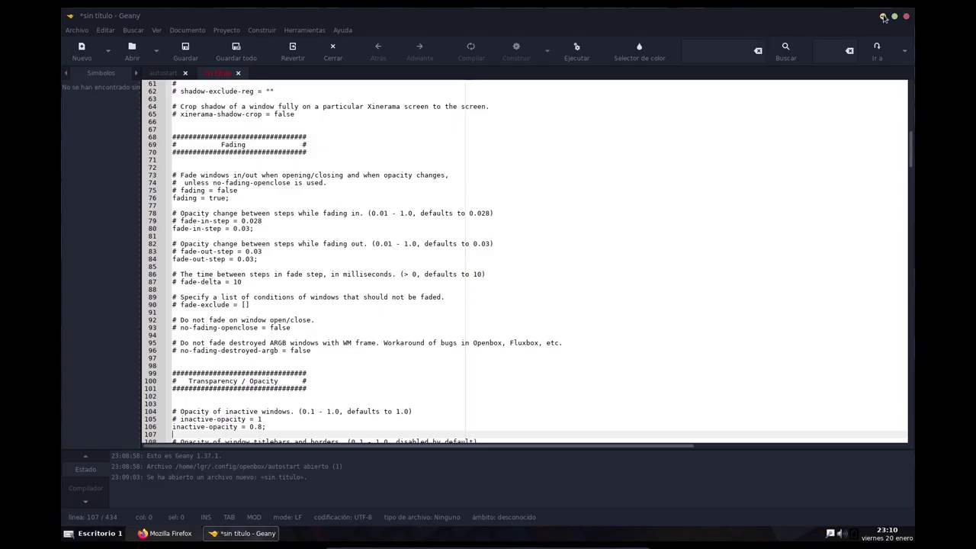
Minimize and restore the Geany window to observe the fading effect, then return to the fading option.
click(941, 12)
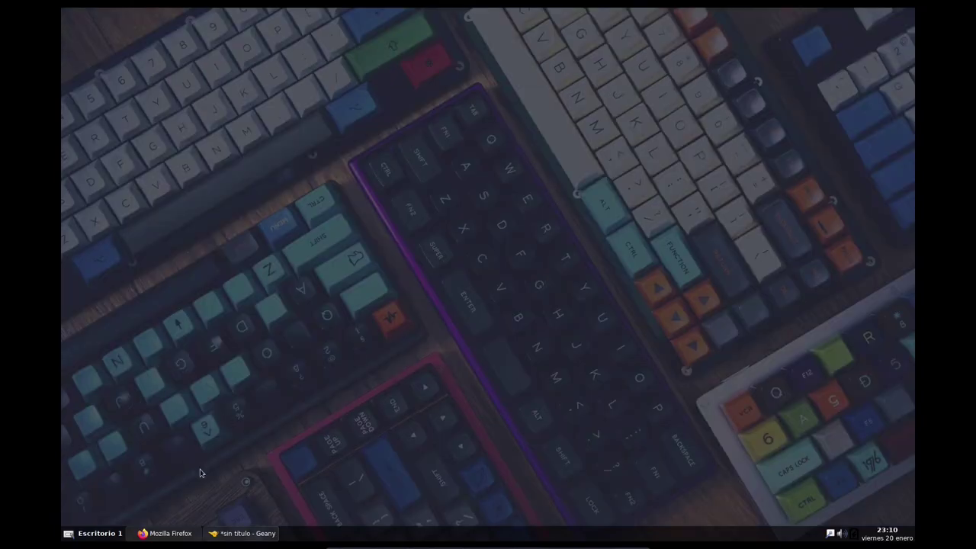
click(256, 534)
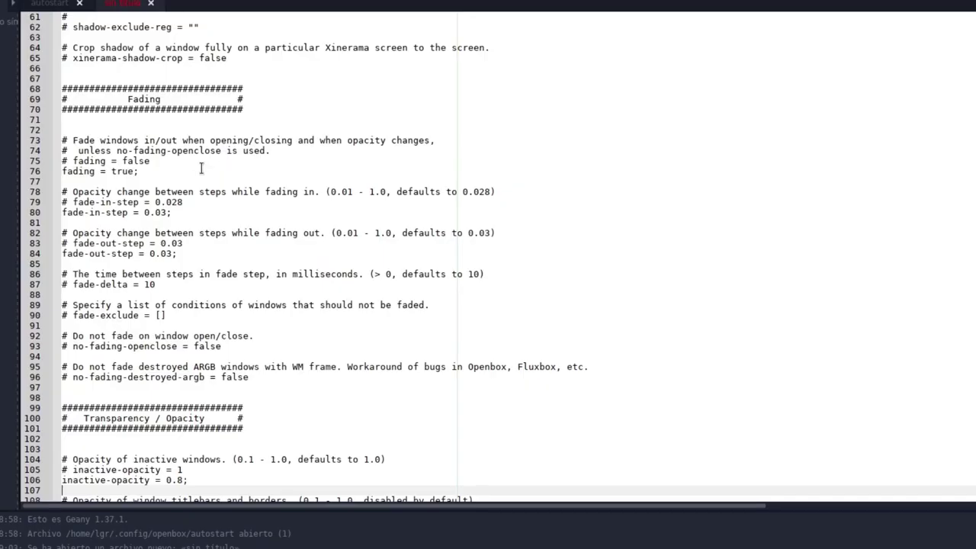
click(201, 168)
Examine the fade-in-step and fade-out-step opacity settings in the Fading section.
key(Down)
key(Down)
key(Down)
key(Down)
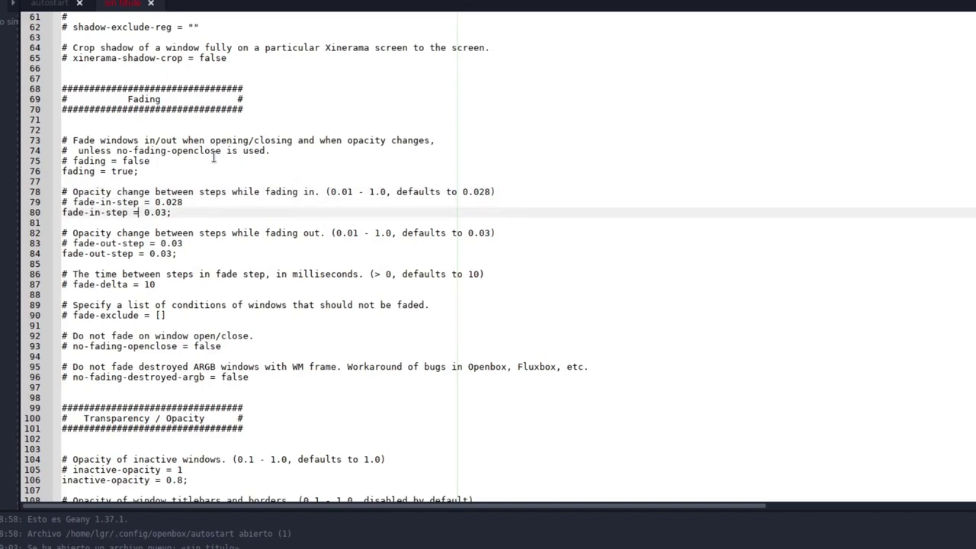
key(Down)
key(Up)
key(Down)
key(Down)
key(Down)
key(Down)
key(Down)
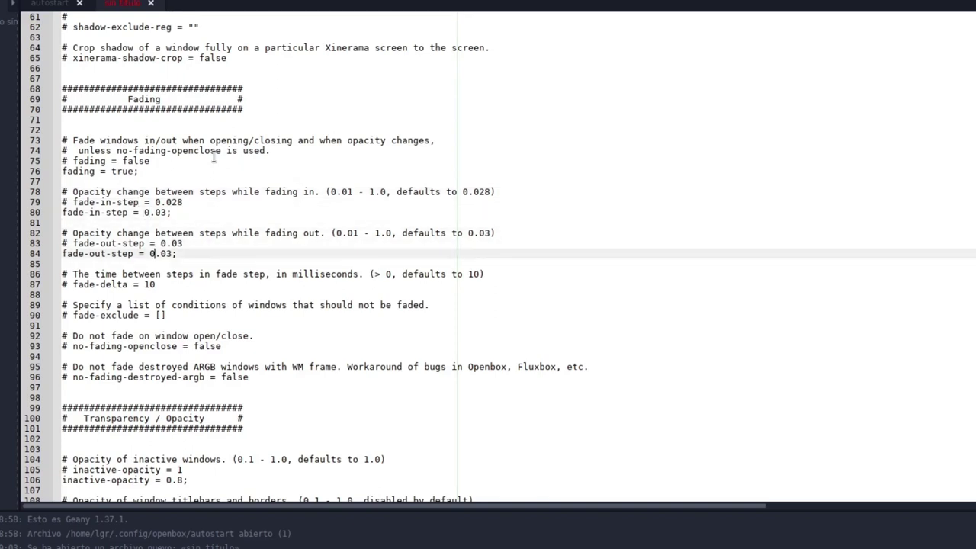
Read from the fade-delta option through the remaining fading options down to active-opacity in the Transparency / Opacity section.
key(Down)
key(Down)
key(Down)
key(Down)
key(Down)
key(Down)
key(Down)
key(Down)
key(Down)
key(Down)
key(Down)
key(Down)
key(Down)
key(Down)
key(Down)
key(Down)
key(Down)
key(Down)
key(Down)
key(Down)
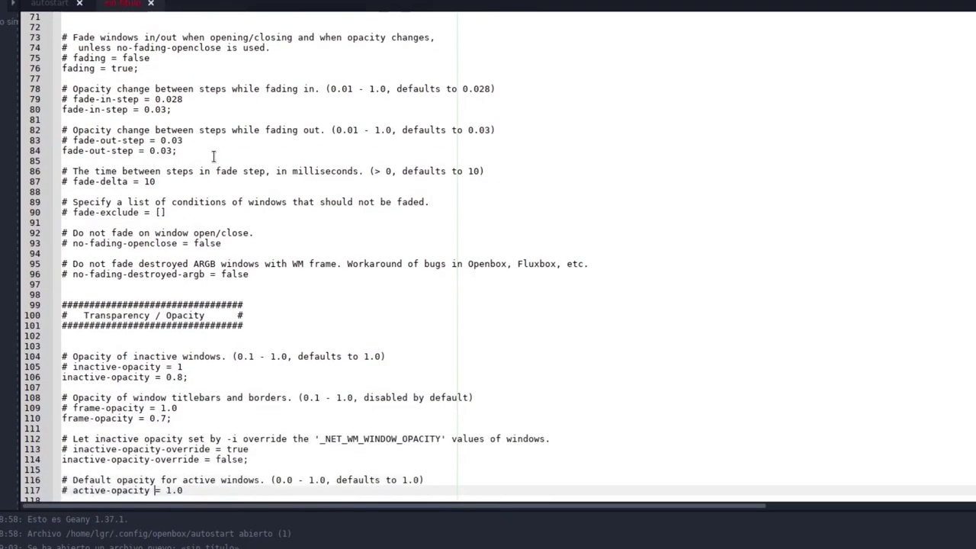
Look over the inactive-dim option and the focus-exclude list of windows never considered focused.
key(Down)
key(Down)
key(Down)
key(Down)
key(Up)
key(Up)
key(Up)
key(Up)
key(Up)
key(Up)
key(Up)
key(Up)
key(Up)
key(Up)
key(Up)
key(Up)
key(Up)
key(Up)
key(Up)
key(Up)
key(Up)
key(Up)
key(Up)
key(Up)
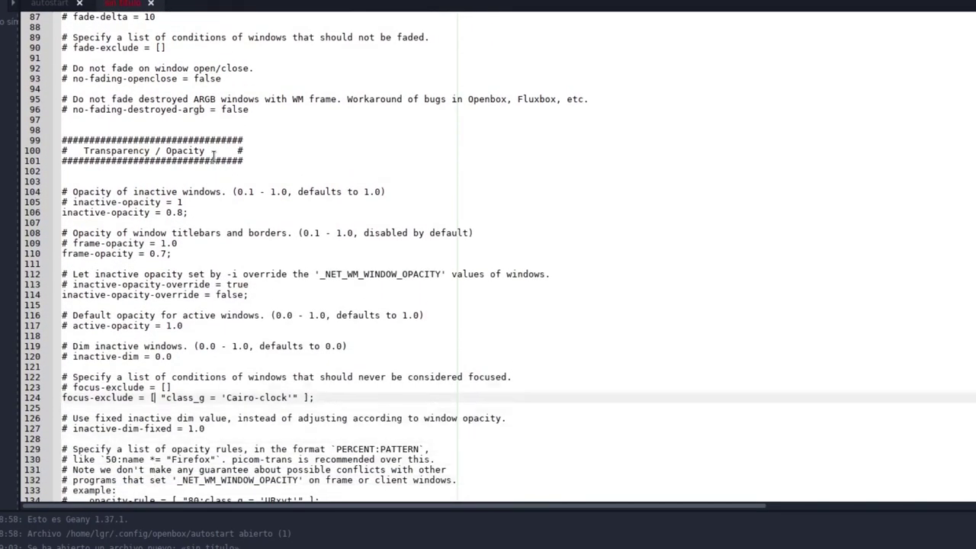
Set the inactive-opacity value in the Transparency / Opacity section to 0.9.
key(Up)
key(Up)
key(Up)
key(Up)
key(Up)
key(Up)
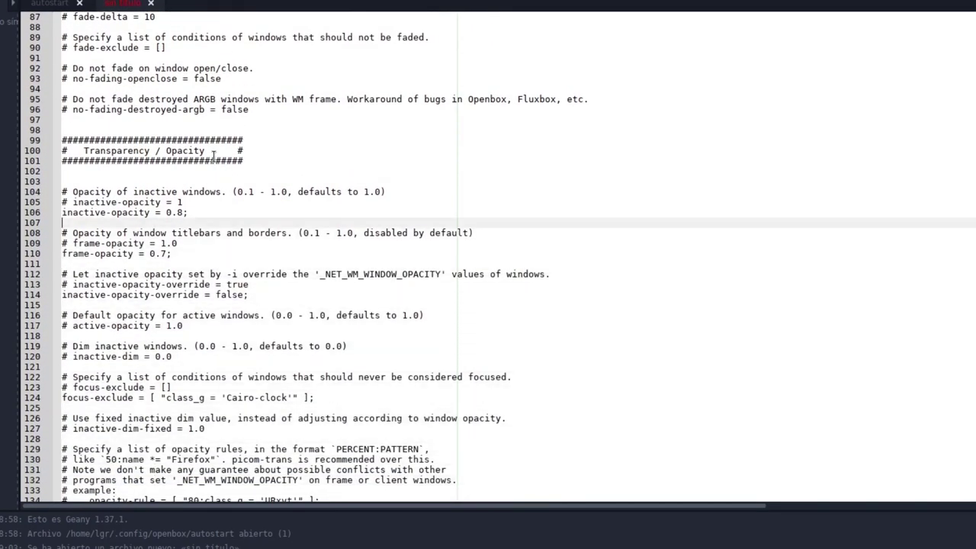
key(End)
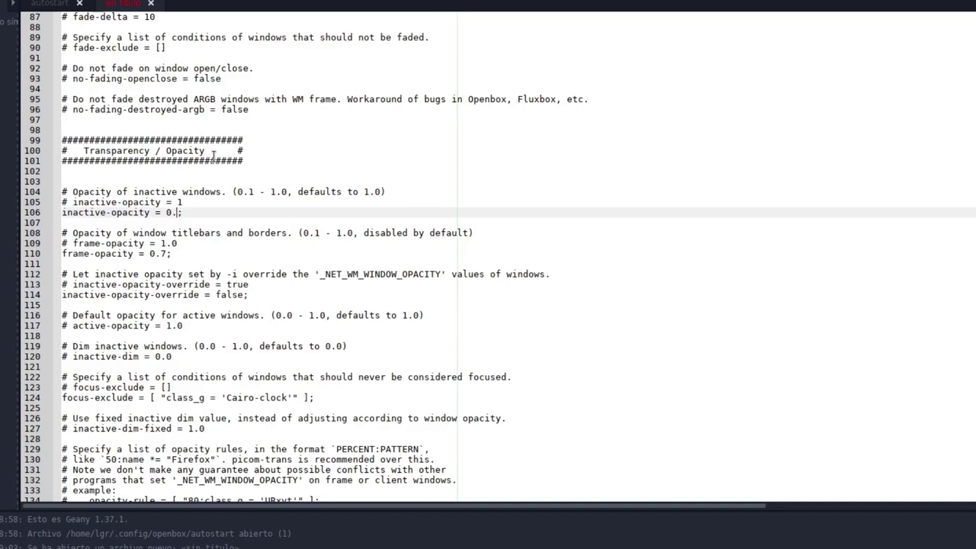
key(Page_Up)
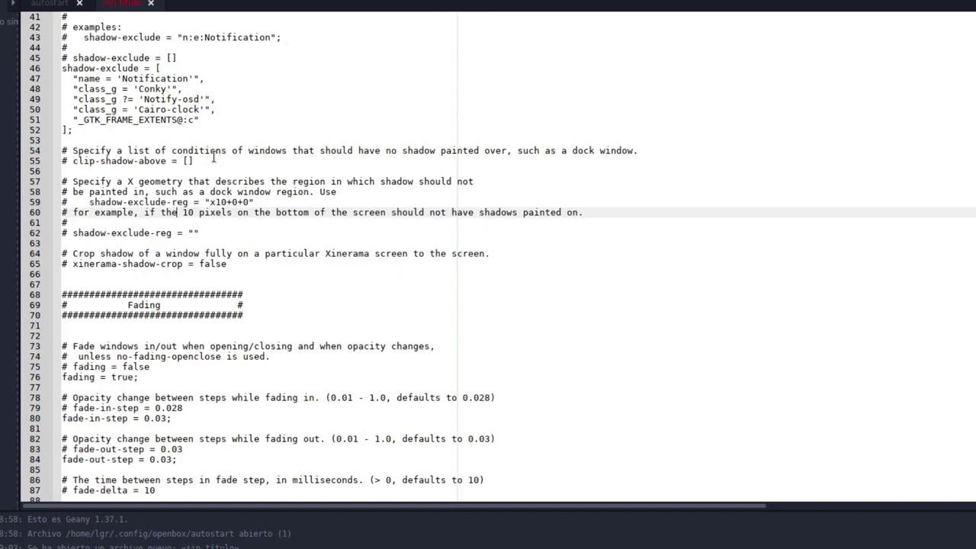
key(Page_Down)
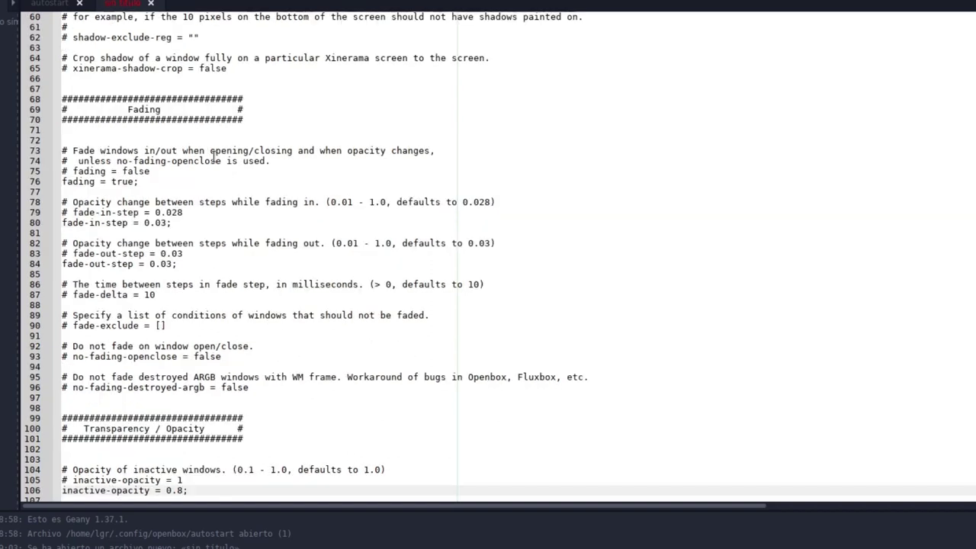
scroll(214, 156, down, 1)
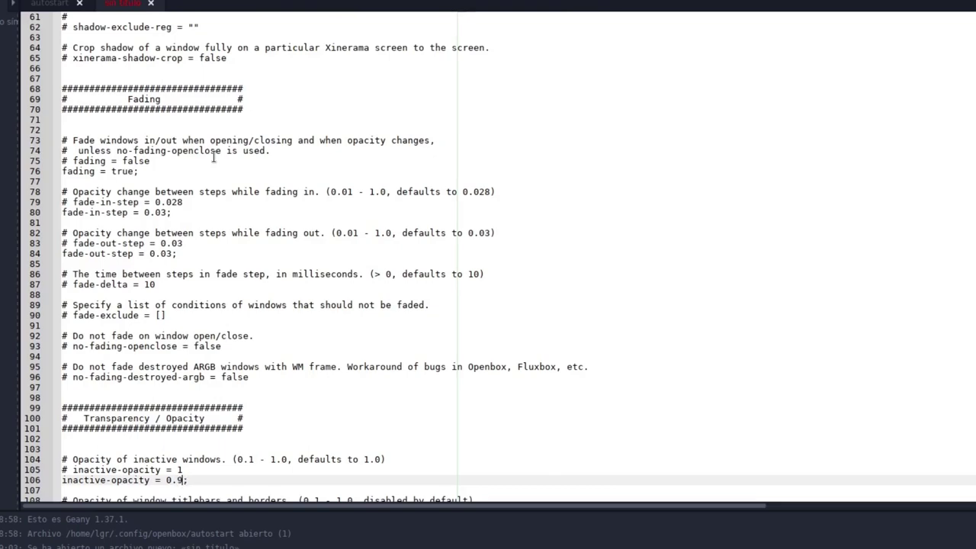
Read the opacity options below inactive-opacity, down to the comment about windows never considered focused.
key(Down)
key(Down)
key(Down)
key(Down)
key(Down)
key(Down)
key(Down)
key(Down)
key(Down)
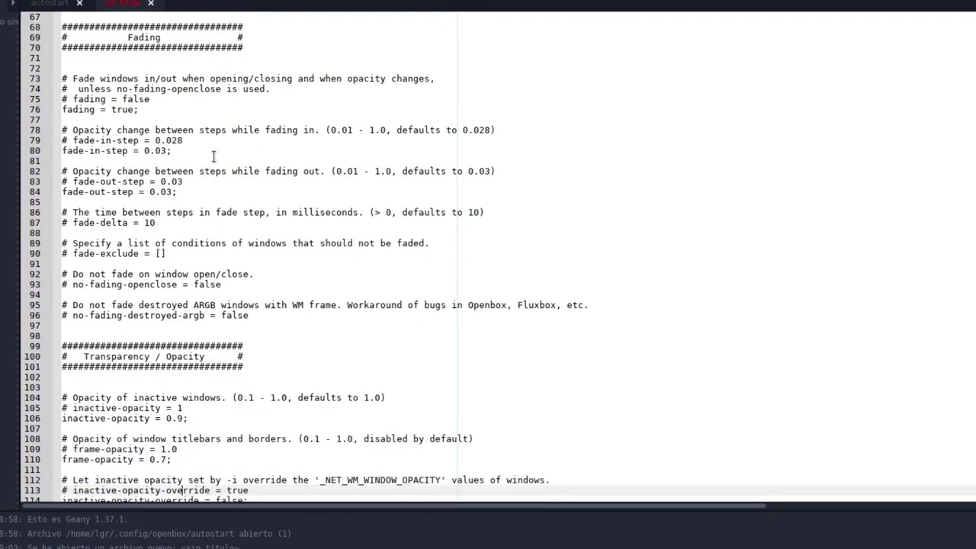
key(Down)
key(Down)
key(Down)
key(Down)
key(Down)
key(Down)
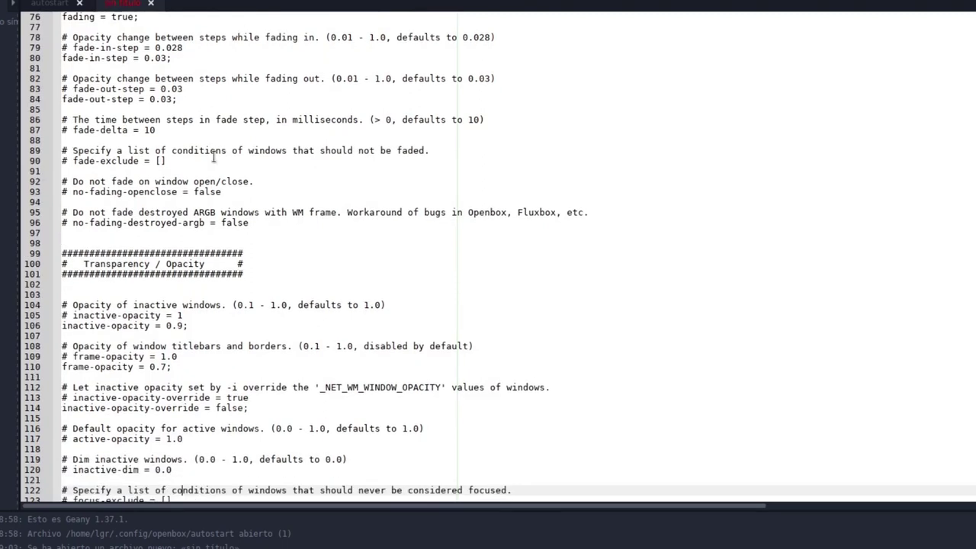
Return to the frame-opacity option and compare its commented default with the active setting for titlebars and borders.
key(Up)
key(Up)
key(Up)
key(Up)
key(Up)
key(Up)
key(Up)
key(Up)
key(Up)
key(Up)
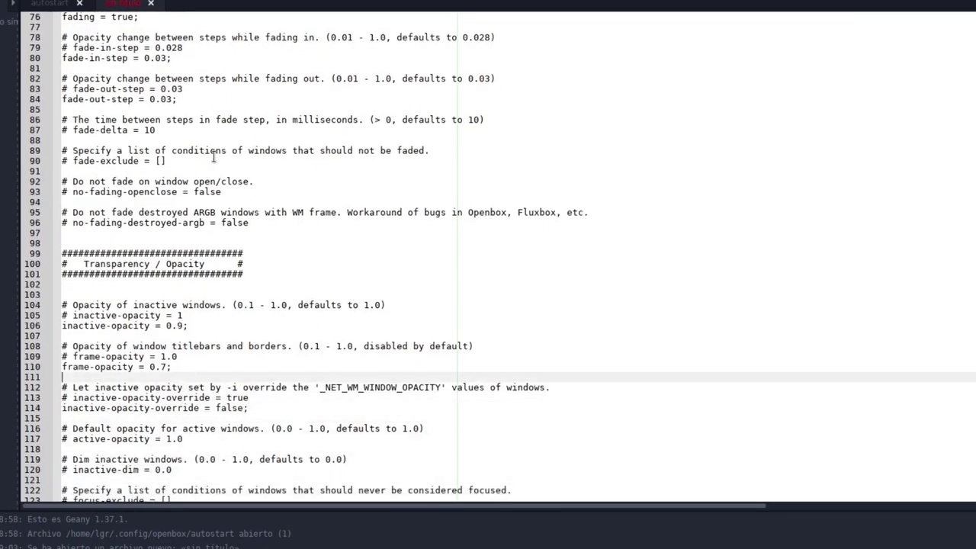
key(Left)
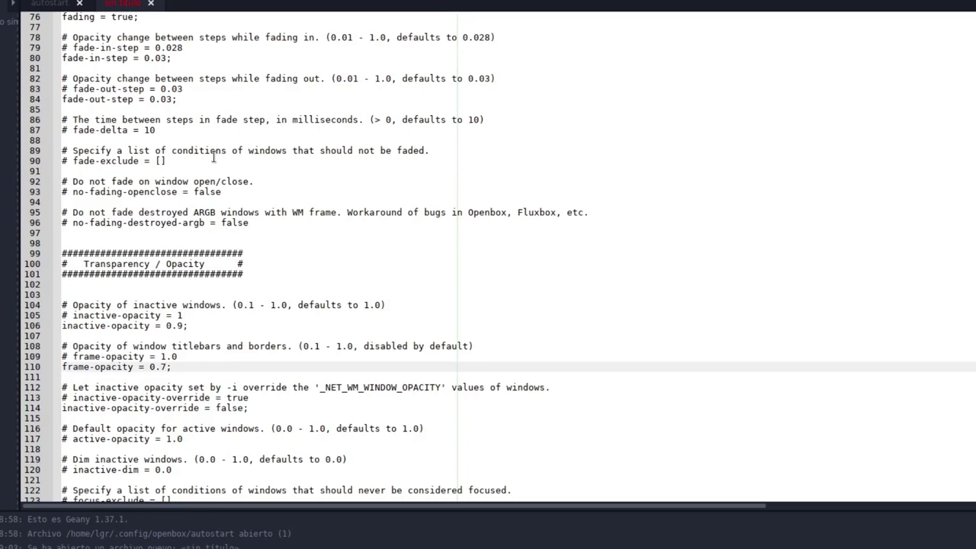
key(Up)
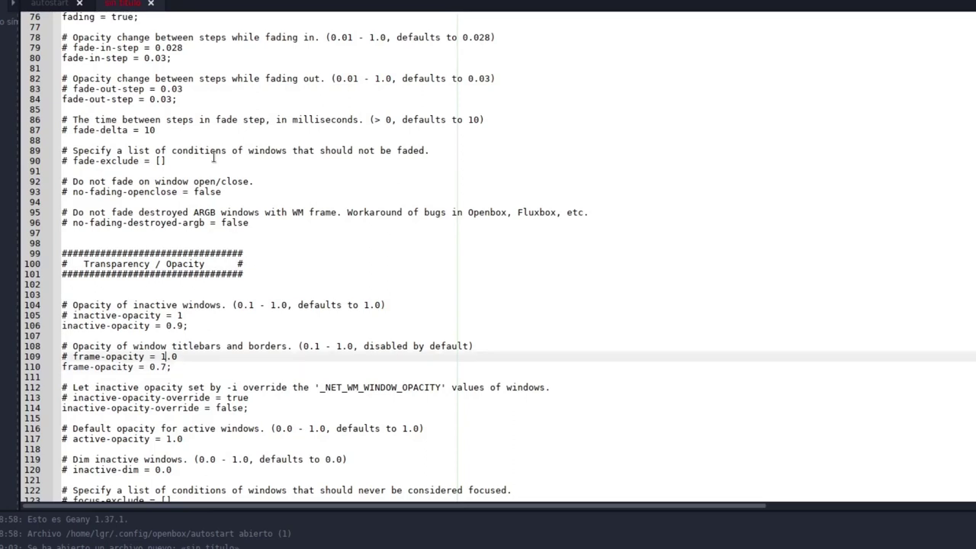
key(Down)
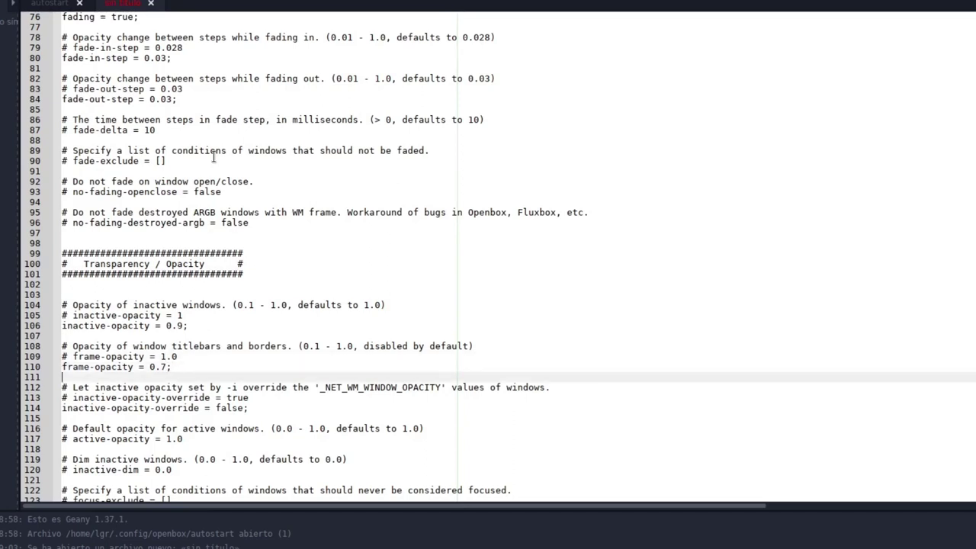
key(Left)
key(Up)
key(Up)
key(Down)
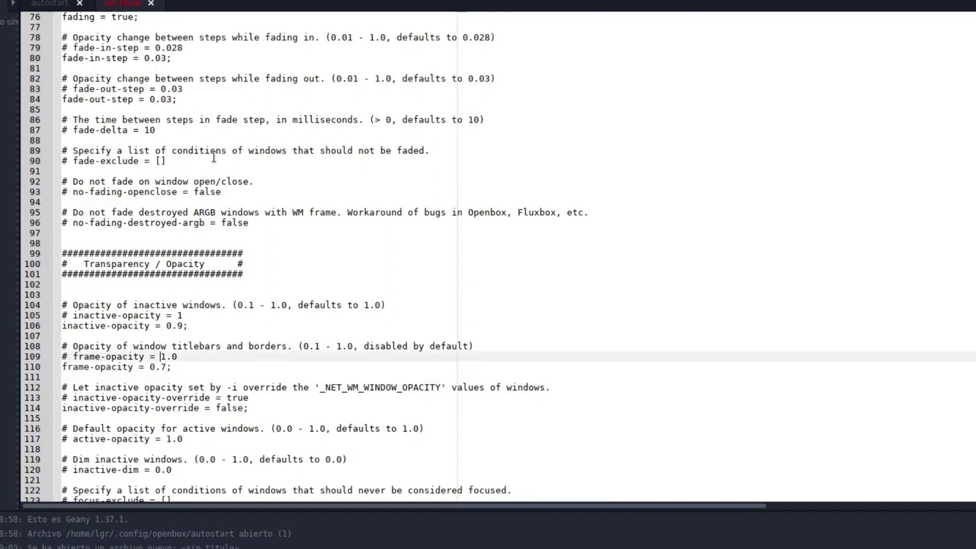
key(Down)
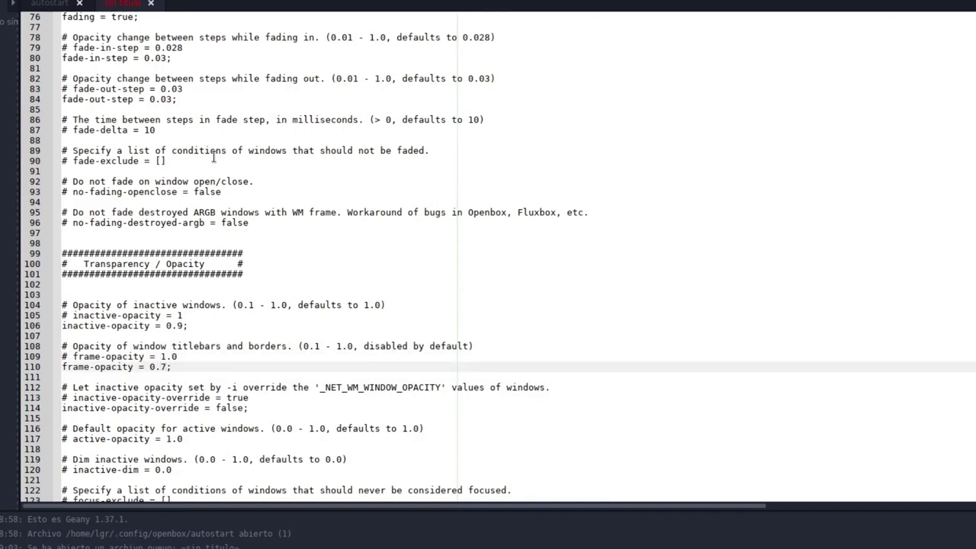
Examine the inactive-opacity-override setting and the default active-opacity option for active windows.
key(Down)
key(Down)
key(Down)
key(Down)
key(Down)
key(Down)
key(Down)
key(Down)
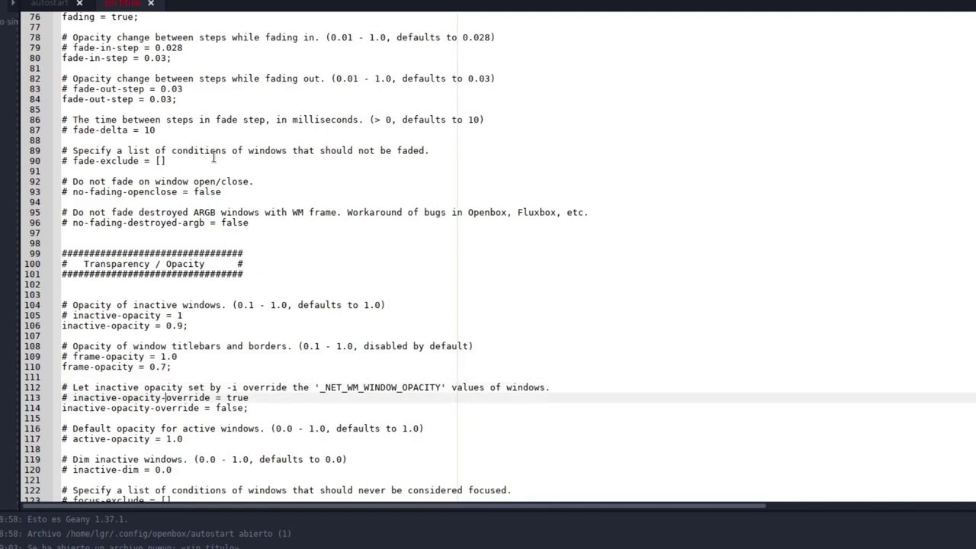
key(Up)
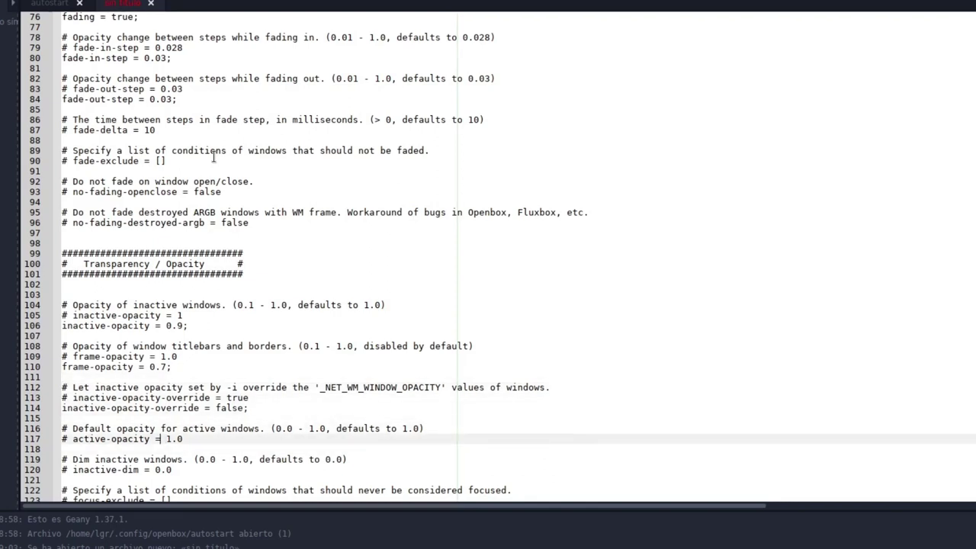
key(Left)
key(Left)
key(Left)
key(Left)
key(Left)
key(Left)
key(Left)
key(Down)
key(Down)
key(Down)
key(Down)
key(Down)
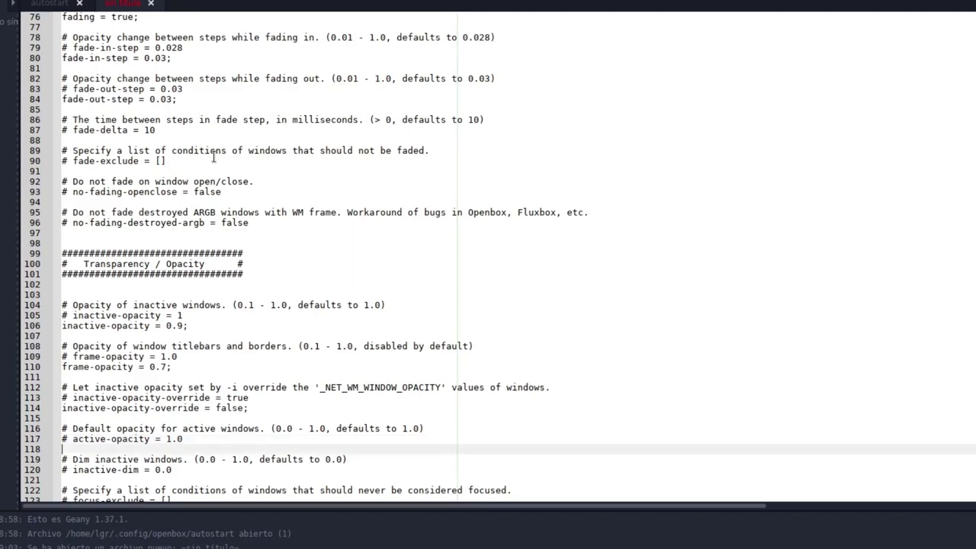
Review the inactive-dim option and the focus-exclude entry for Cairo-clock.
key(Down)
key(Down)
key(Down)
key(Down)
key(Down)
key(Down)
key(Down)
key(Down)
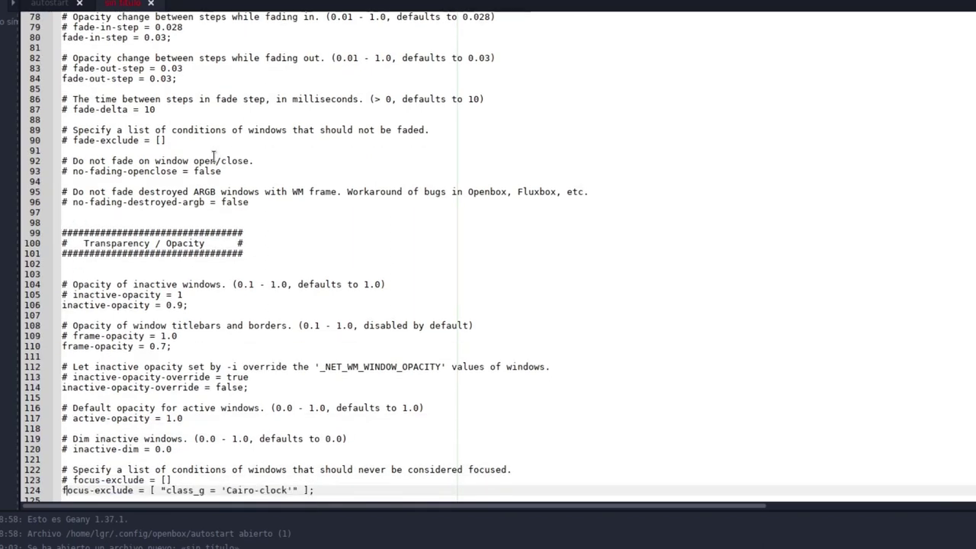
Read the inactive-dim-fixed option and the opacity-rule comments and example, down to the Corners section heading.
key(Down)
key(Down)
key(Down)
key(Down)
key(Down)
key(Down)
key(Down)
key(Down)
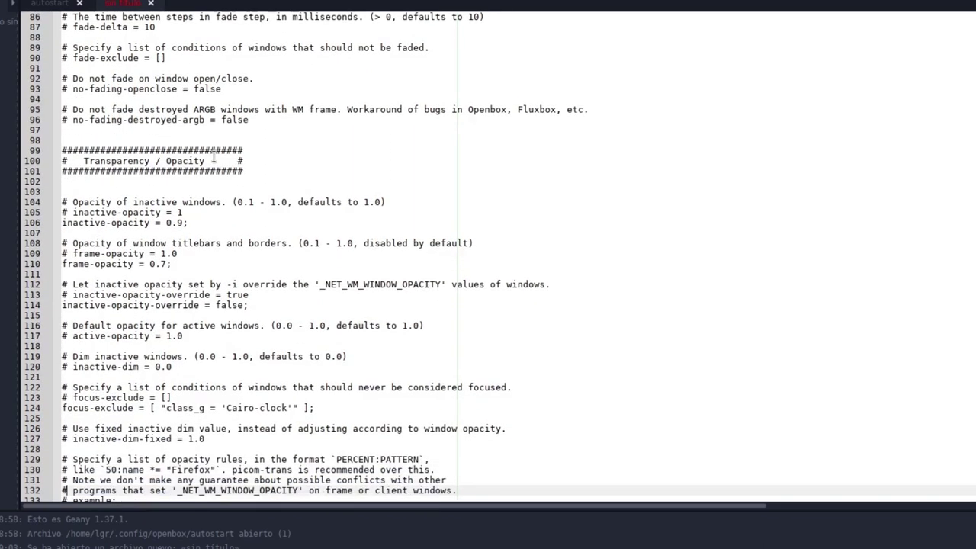
key(Down)
key(Down)
key(Down)
key(Down)
key(Down)
key(Down)
key(Down)
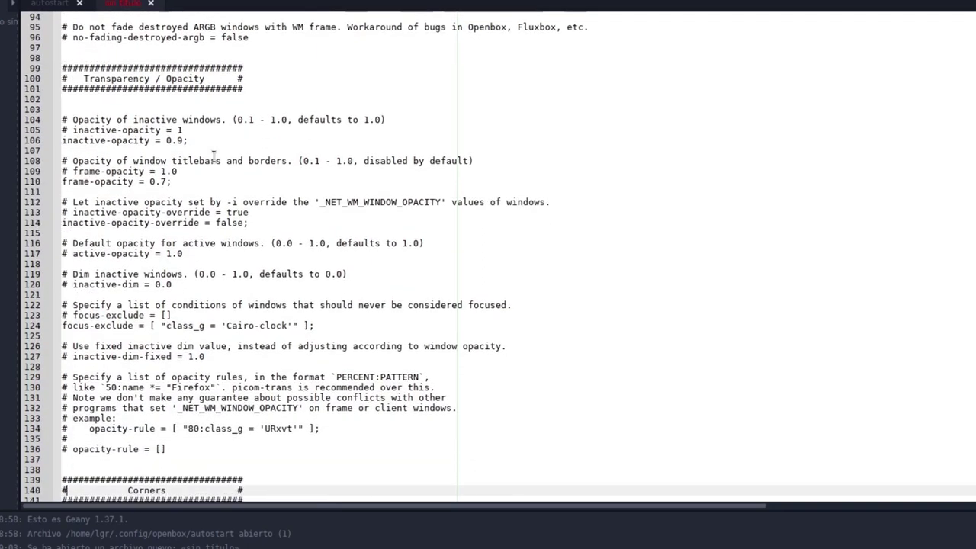
Look through the Corners section and the first Background-Blurring parameters, down to blur-strength.
key(Down)
key(Down)
key(Down)
key(Down)
key(Down)
key(Down)
key(Down)
key(Down)
key(Down)
key(Down)
key(Down)
key(Down)
key(Down)
key(Down)
key(Down)
key(Down)
key(Down)
key(Down)
key(Down)
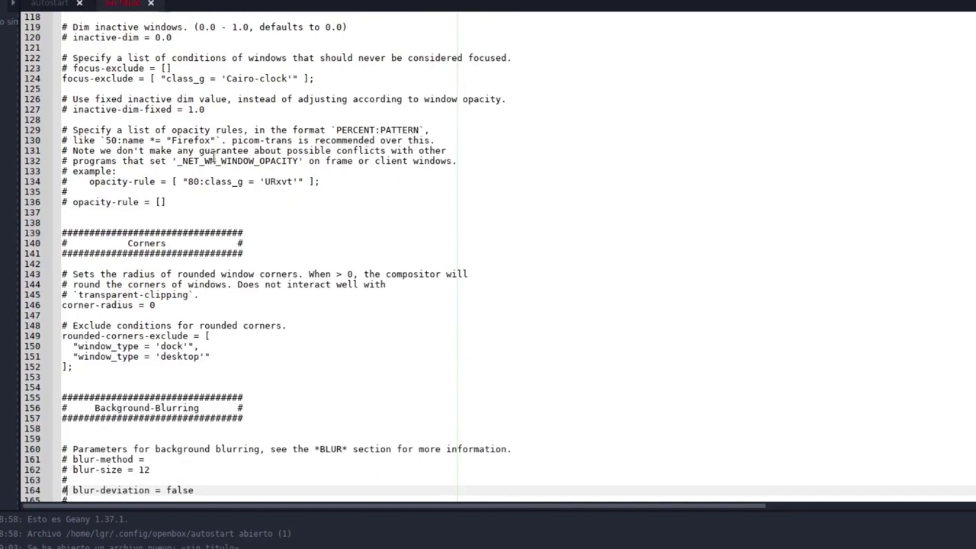
key(Down)
key(Down)
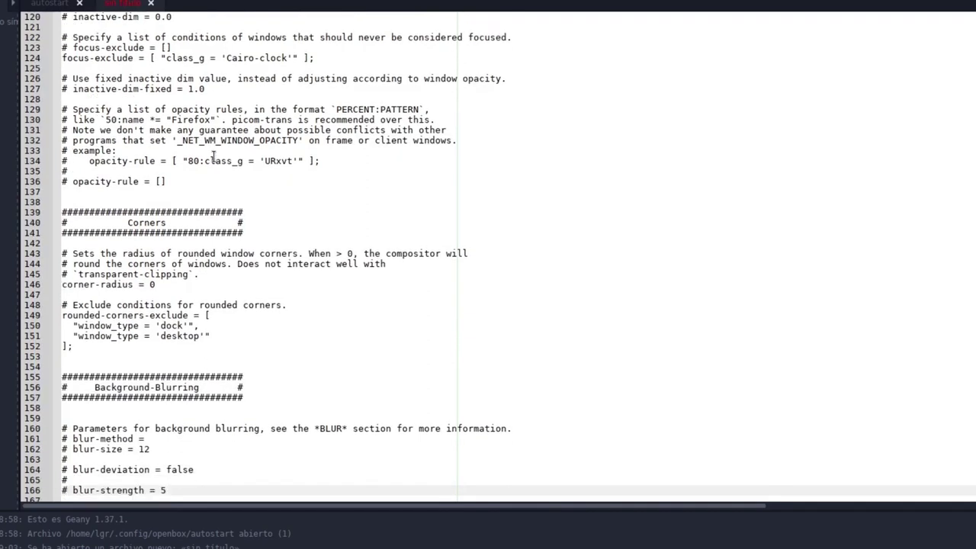
Return to the Corners section and set corner-radius to 7.
key(Up)
key(Up)
key(Up)
key(Up)
key(Up)
key(Up)
key(Up)
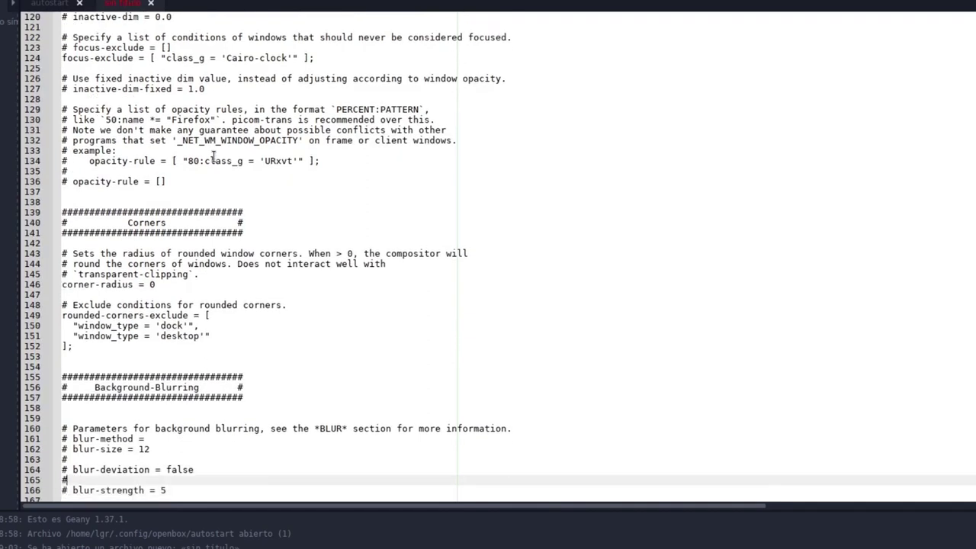
key(Up)
key(Up)
key(Up)
key(Up)
key(Up)
key(Up)
key(Up)
key(Up)
key(Up)
key(Up)
key(Up)
key(Up)
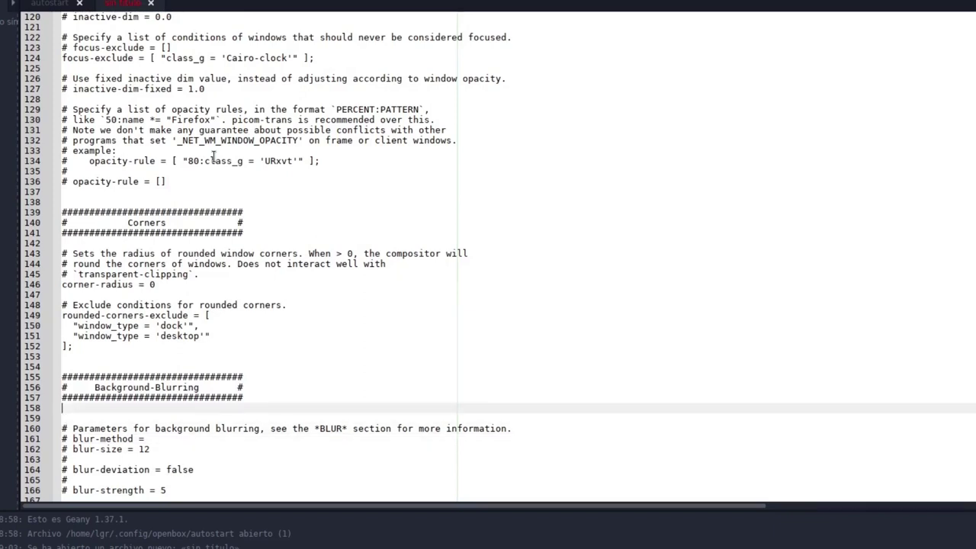
key(Up)
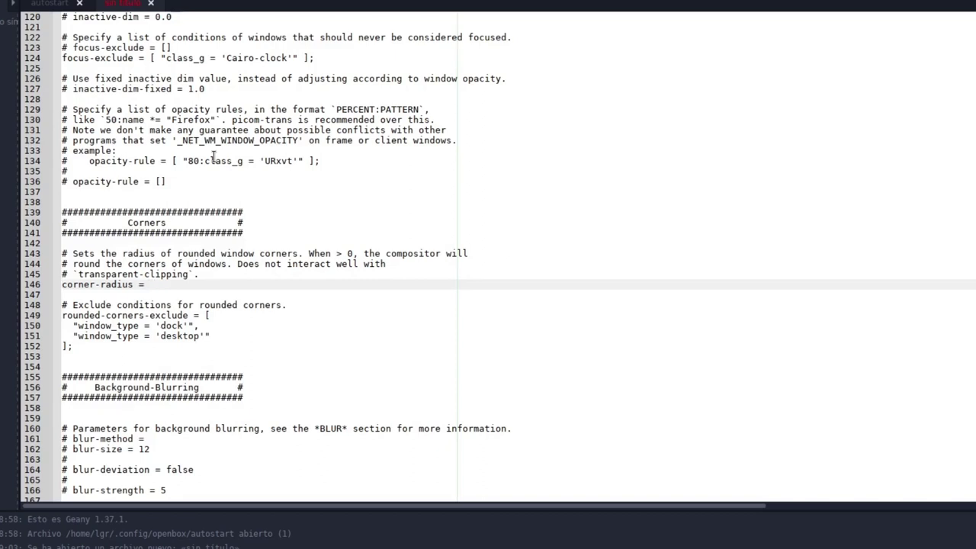
key(Down)
key(Down)
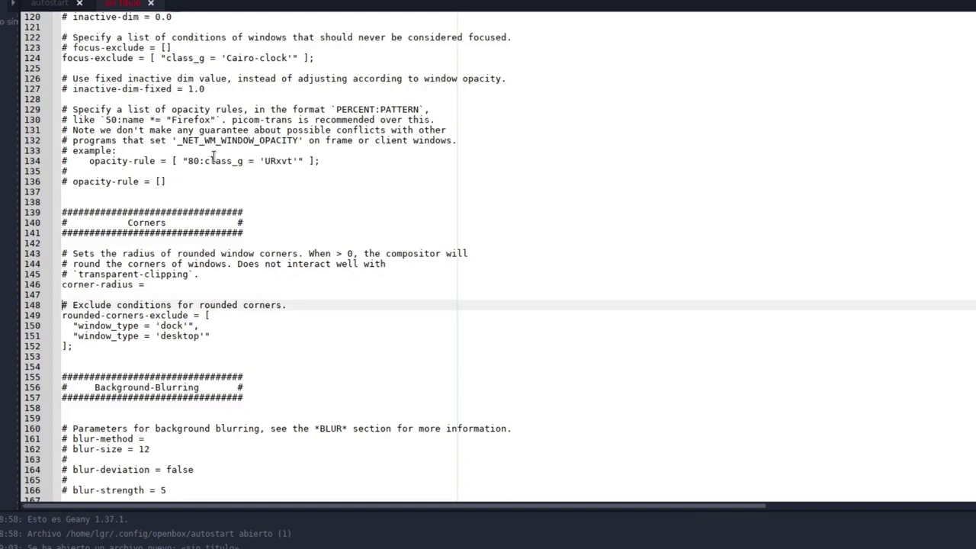
key(Up)
key(Up)
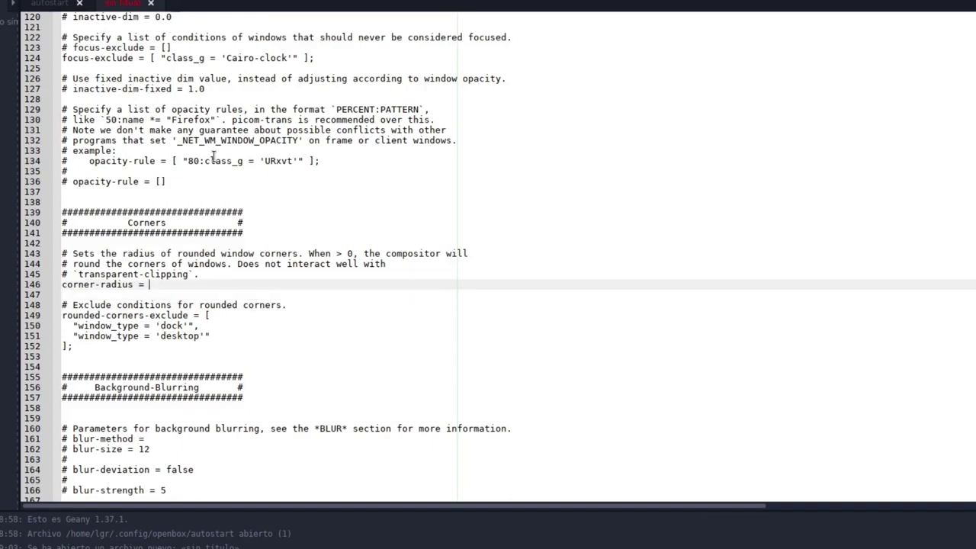
text(7)
Review the rounded-corners-exclude conditions for dock and desktop windows.
key(Down)
key(Down)
key(Down)
key(Down)
key(Down)
key(Down)
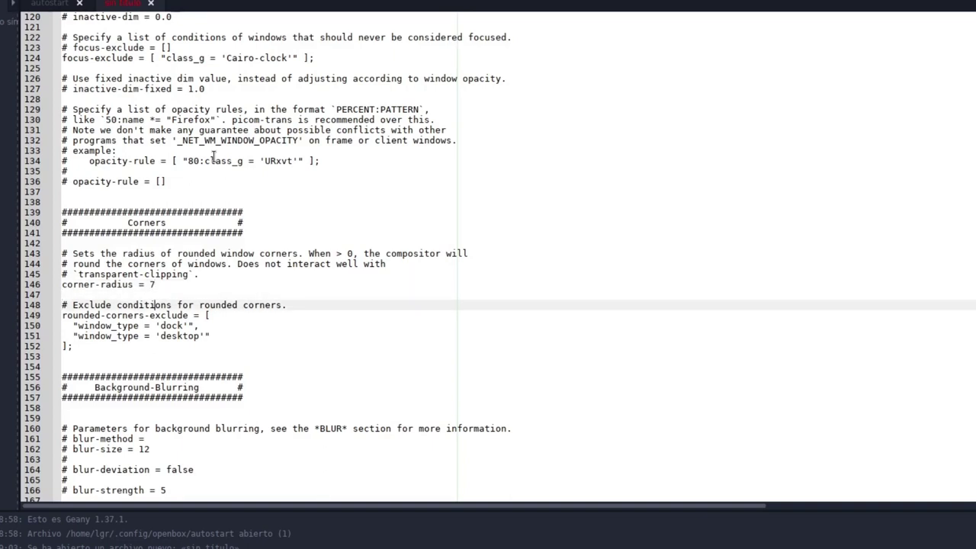
key(Down)
key(Down)
key(Down)
key(Down)
key(Down)
key(Down)
key(Down)
key(Down)
key(Down)
key(Down)
key(Down)
key(Down)
key(Down)
key(Down)
key(Down)
key(Down)
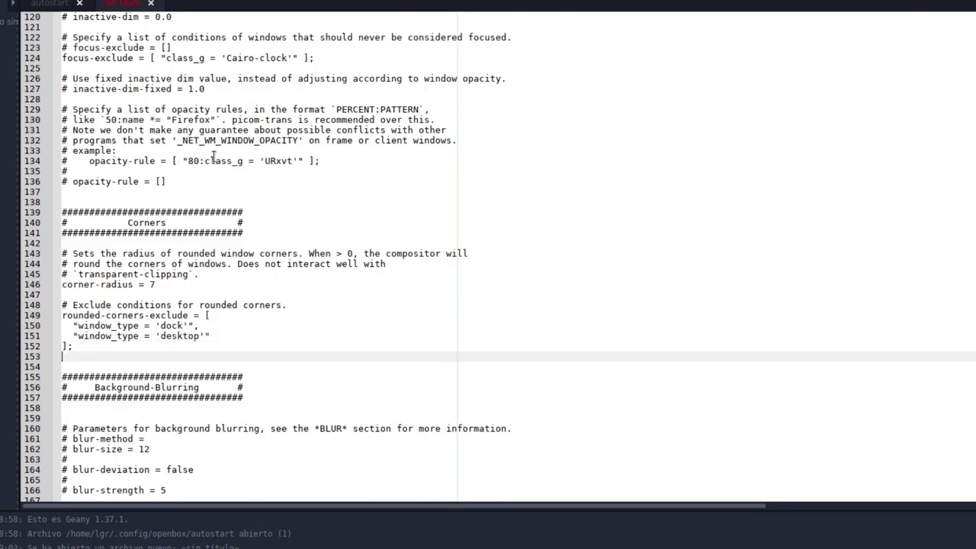
Read the Background-Blurring section from the blur parameters down to the blur-kern convolution example.
key(Down)
key(Down)
key(Down)
key(Down)
key(Down)
key(Down)
key(Down)
key(Down)
key(Down)
key(Down)
key(Down)
key(Down)
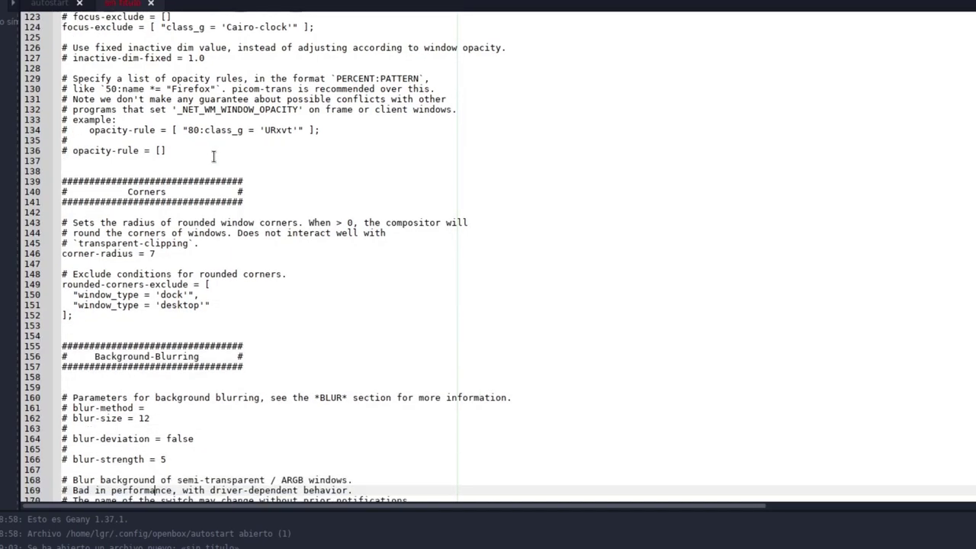
key(Down)
key(Down)
key(Down)
key(Down)
key(Down)
key(Down)
key(Down)
key(Down)
key(Down)
key(Down)
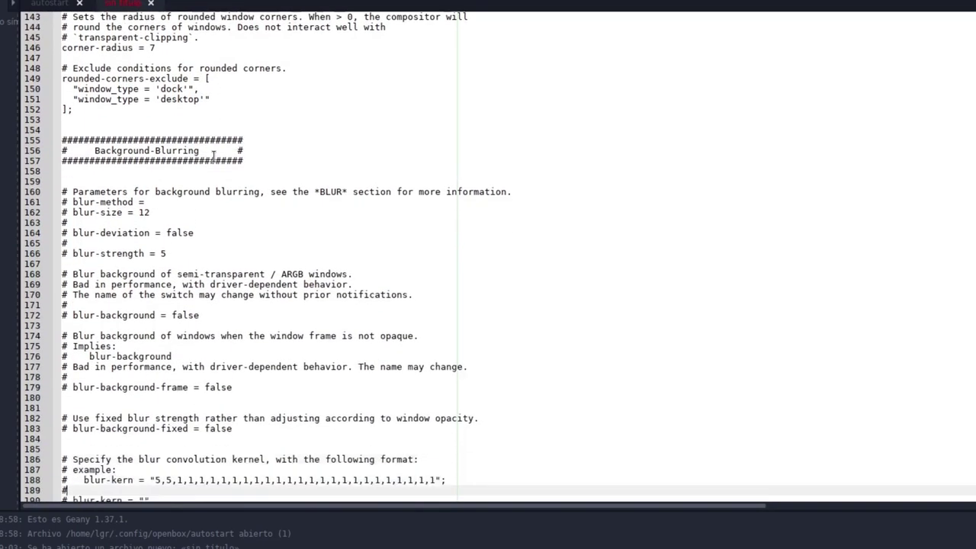
Go back to the blur-background and blur-background-frame comments and reread their performance notes.
key(Up)
key(Up)
key(Up)
key(Up)
key(Up)
key(Up)
key(Up)
key(Up)
key(Up)
key(Up)
key(Up)
key(Up)
key(Up)
key(Up)
key(Up)
key(Up)
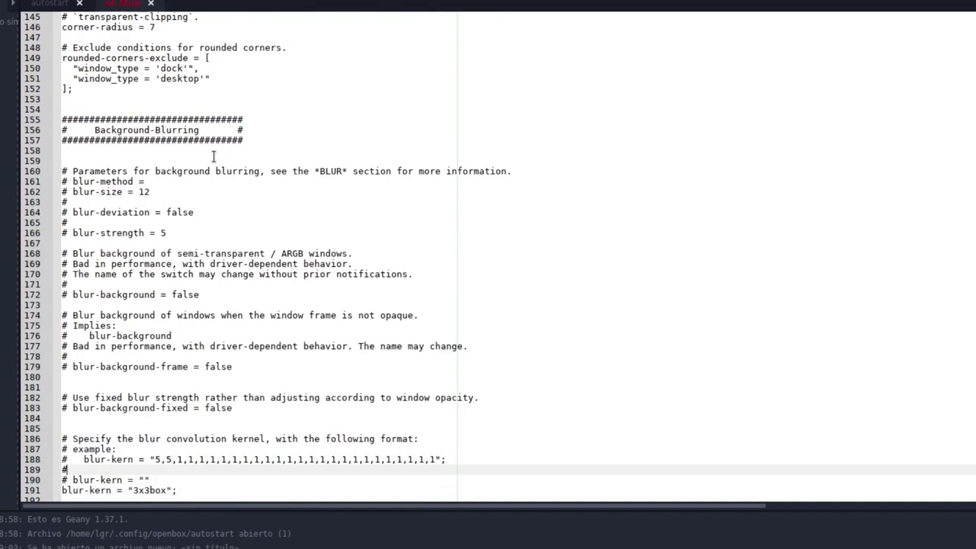
key(Down)
key(Down)
key(Down)
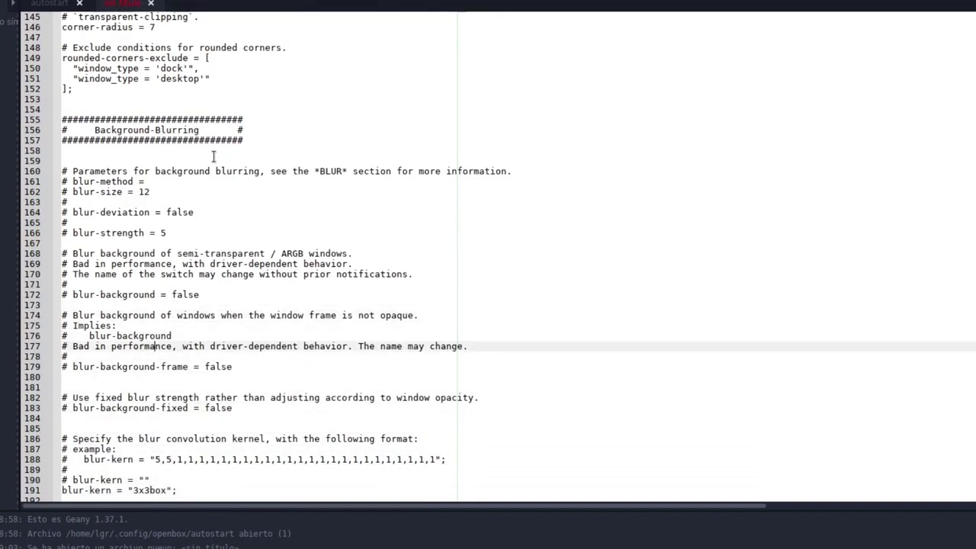
key(Up)
Examine the blur-background-fixed option and the commented and active blur-kern settings.
key(Down)
key(Down)
key(Down)
key(Down)
key(Down)
key(Down)
key(Down)
key(Down)
key(Down)
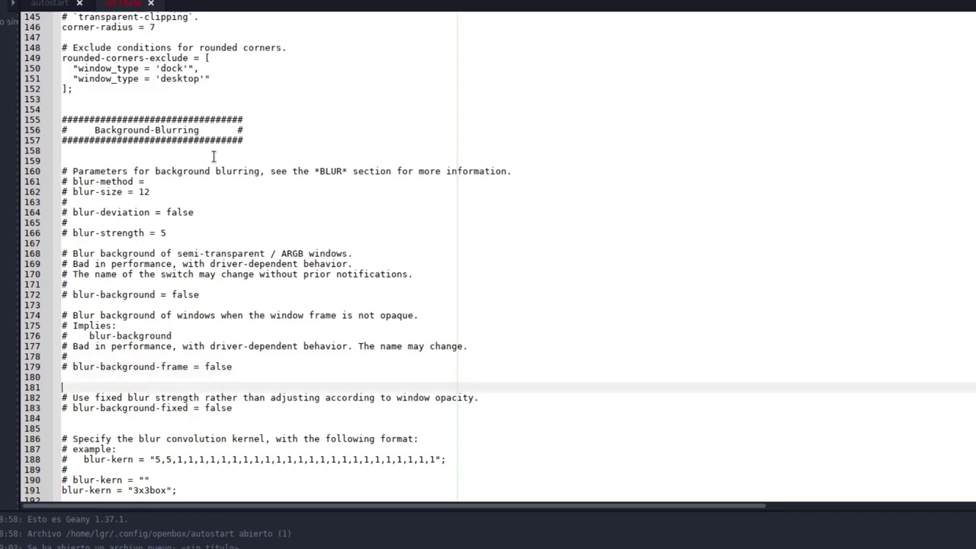
key(Down)
key(Down)
key(Down)
key(Down)
key(Down)
key(Down)
key(Down)
key(Down)
key(Down)
key(Down)
key(Down)
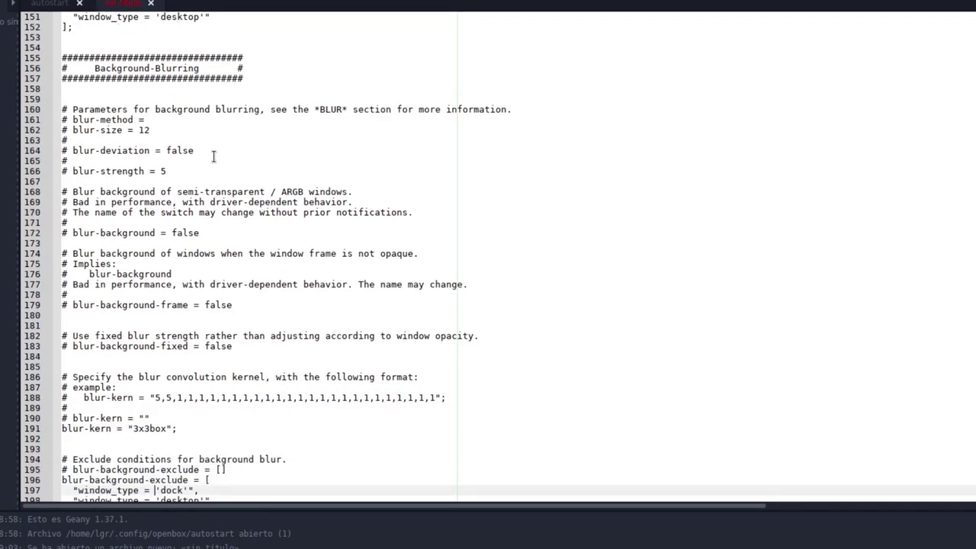
Review the window types and conditions in the blur-background-exclude list through its closing bracket.
key(Down)
key(Down)
key(Down)
key(Down)
key(Down)
key(Down)
key(Down)
key(Down)
key(Down)
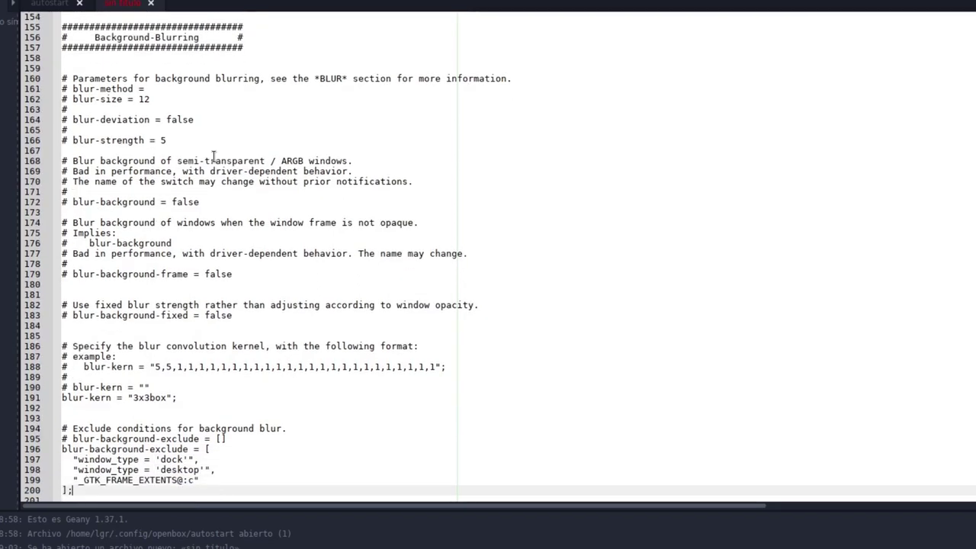
Read the start of the General Settings section, from the D-Bus and daemon options down to the VSync setting.
key(Down)
key(Down)
key(Down)
key(Down)
key(Down)
key(Down)
key(Down)
key(Down)
key(Down)
key(Down)
key(Down)
key(Down)
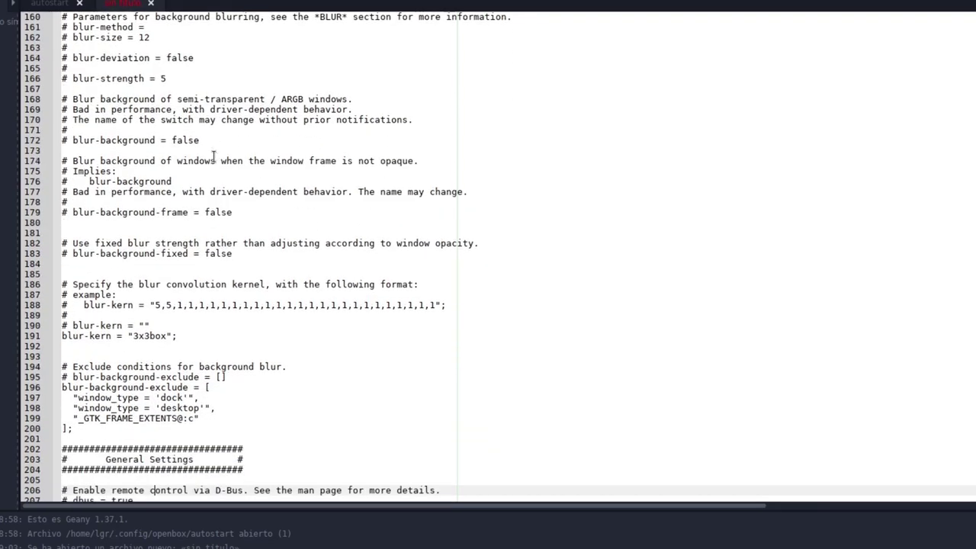
key(Down)
key(Down)
key(Down)
key(Down)
key(Down)
key(Down)
key(Down)
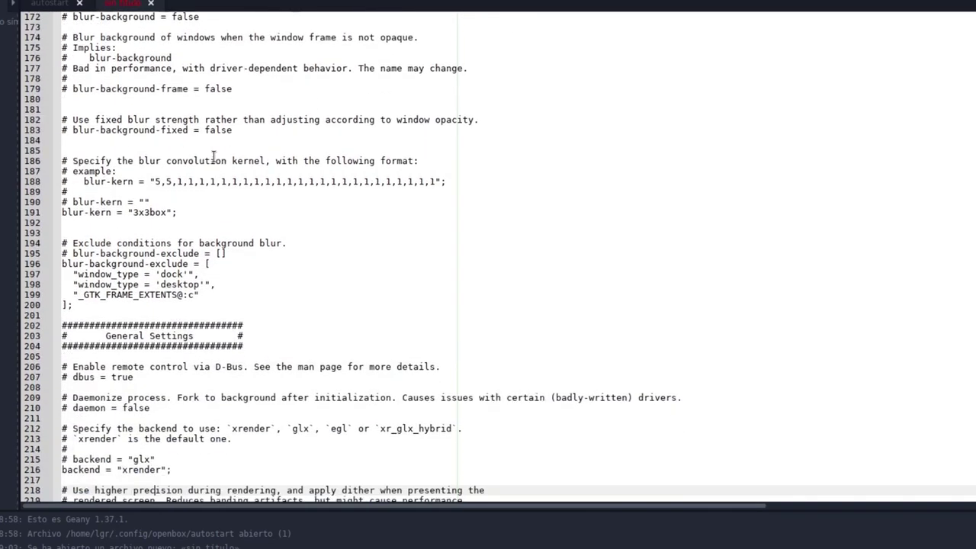
key(Down)
key(Down)
key(Down)
key(Down)
key(Down)
key(Down)
key(Down)
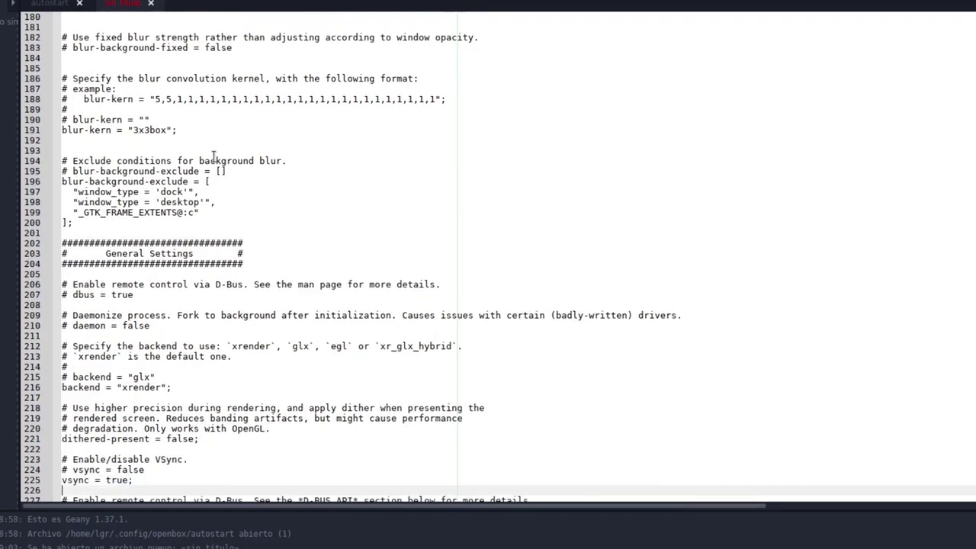
Go back to the backend setting and compare the active xrender line with the commented glx line.
key(Up)
key(Up)
key(Up)
key(Up)
key(Up)
key(Up)
key(Up)
key(Up)
key(Up)
key(Up)
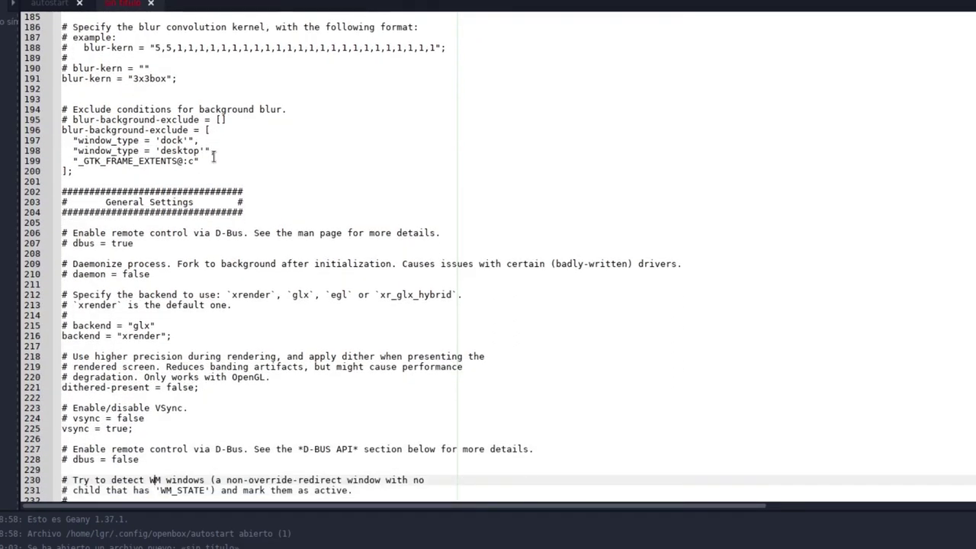
key(Up)
key(Up)
key(Up)
key(Up)
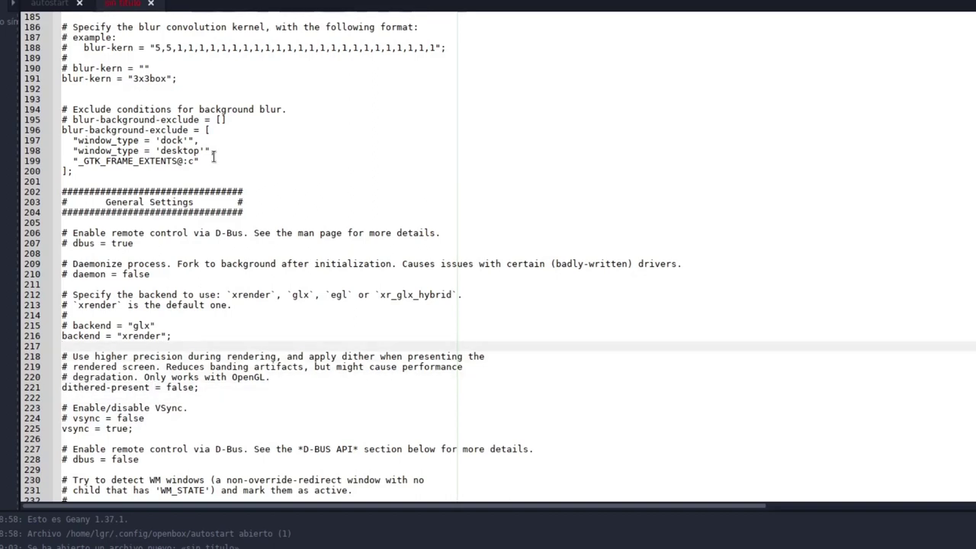
key(Up)
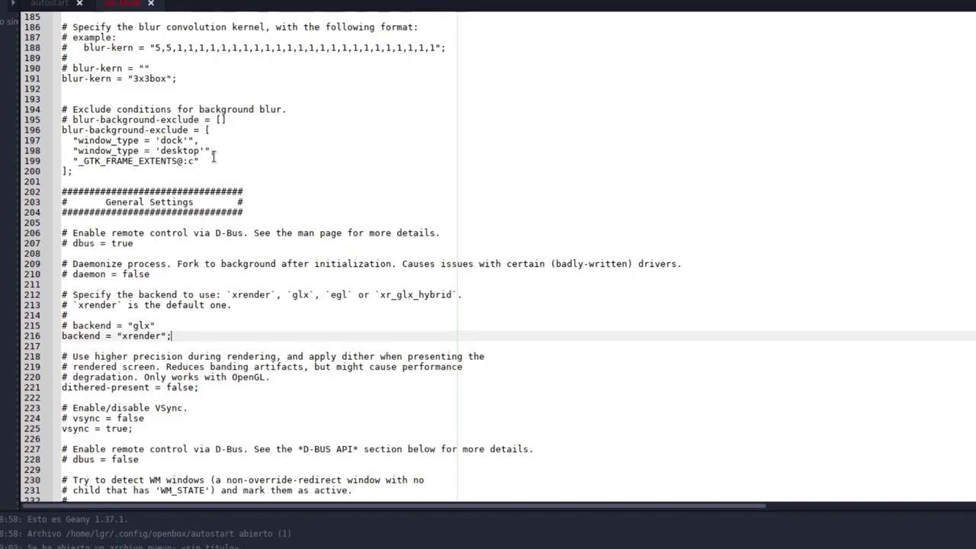
key(Left)
key(Left)
key(Left)
key(Left)
key(Up)
key(Up)
key(Up)
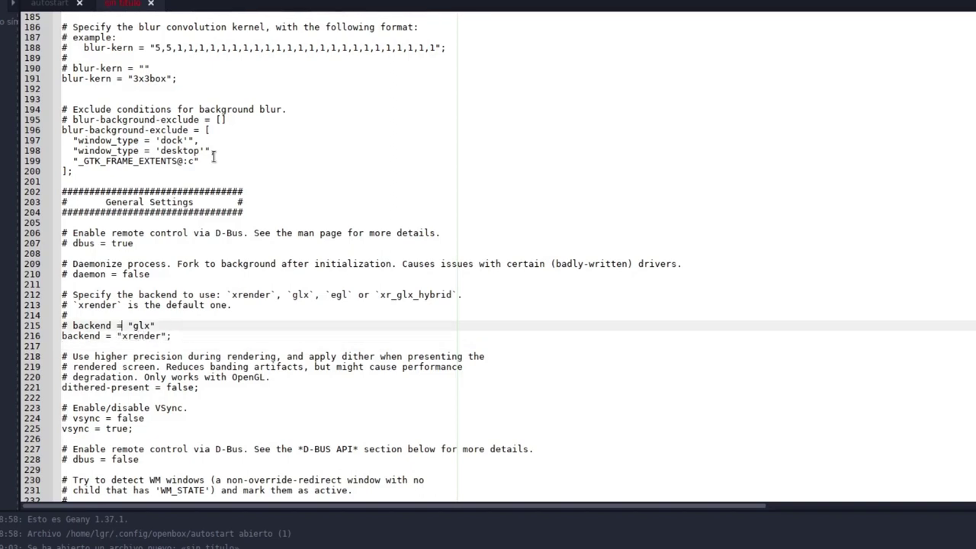
Examine the backend options listed in the comment, from xrender to xr_glx_hybrid, and return to the active backend line.
key(Right)
key(Right)
key(Right)
key(Right)
key(Right)
key(Right)
key(Right)
key(Right)
key(Right)
key(Right)
key(Right)
key(Right)
key(Right)
key(Right)
key(Right)
key(Right)
key(Right)
key(Right)
key(Right)
key(Right)
key(Up)
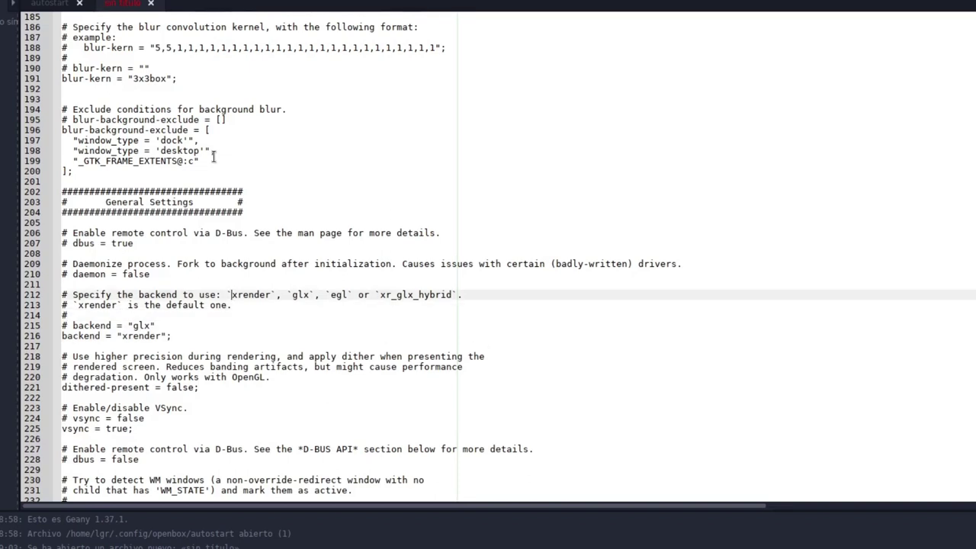
key(Right)
key(Right)
key(Right)
key(Right)
key(Right)
key(Right)
key(Right)
key(Down)
key(Down)
key(Down)
key(Down)
key(Left)
key(Left)
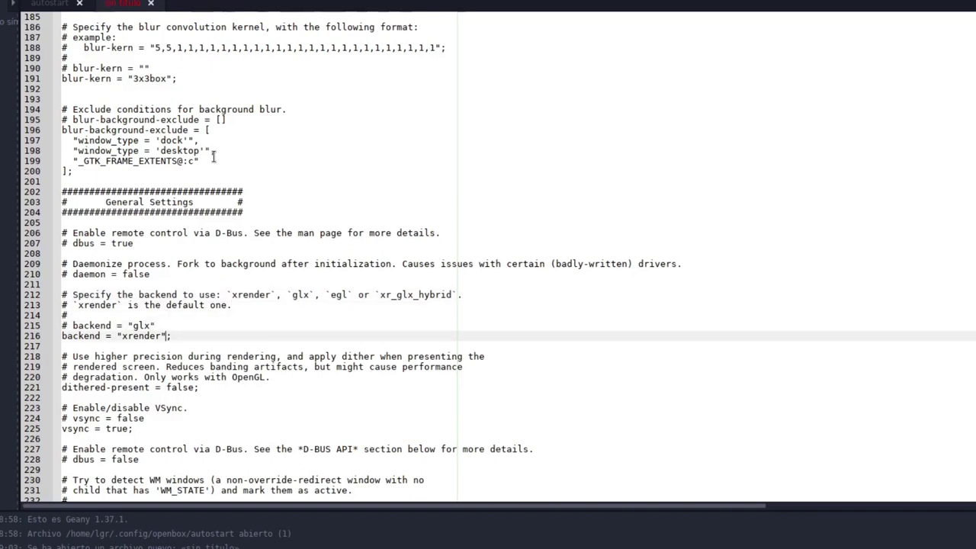
Review the dithered-present option and its comments on rendering precision, banding and OpenGL.
key(Down)
key(Down)
key(Down)
key(Down)
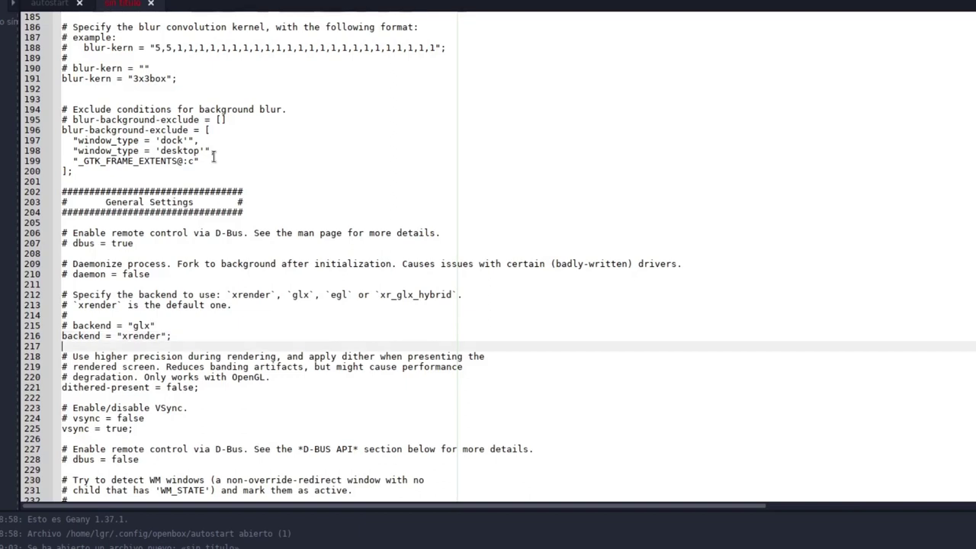
key(Down)
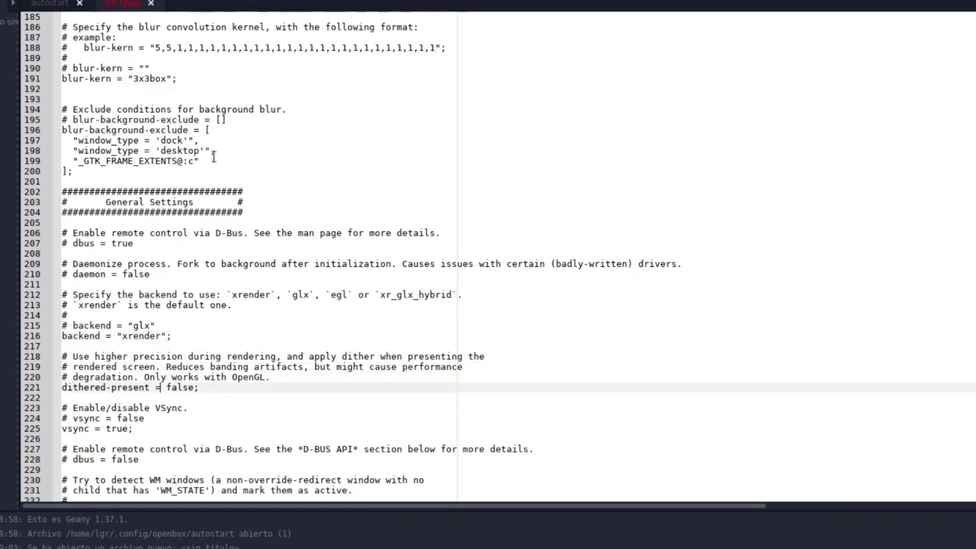
key(Up)
key(Up)
key(Down)
key(Down)
key(Down)
key(Down)
key(Down)
key(Down)
key(Down)
key(Down)
key(Down)
key(Down)
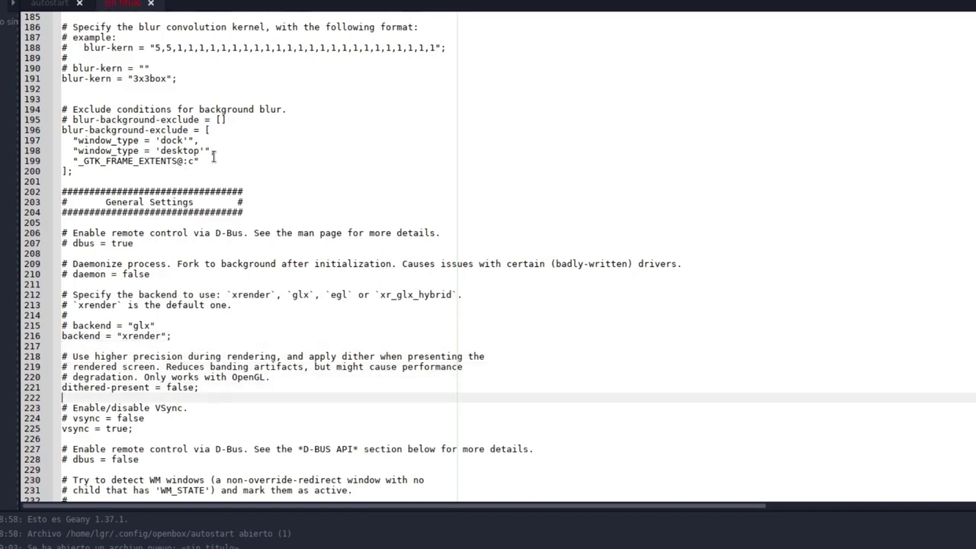
Check the value of the active vsync setting in General Settings.
key(Up)
key(Up)
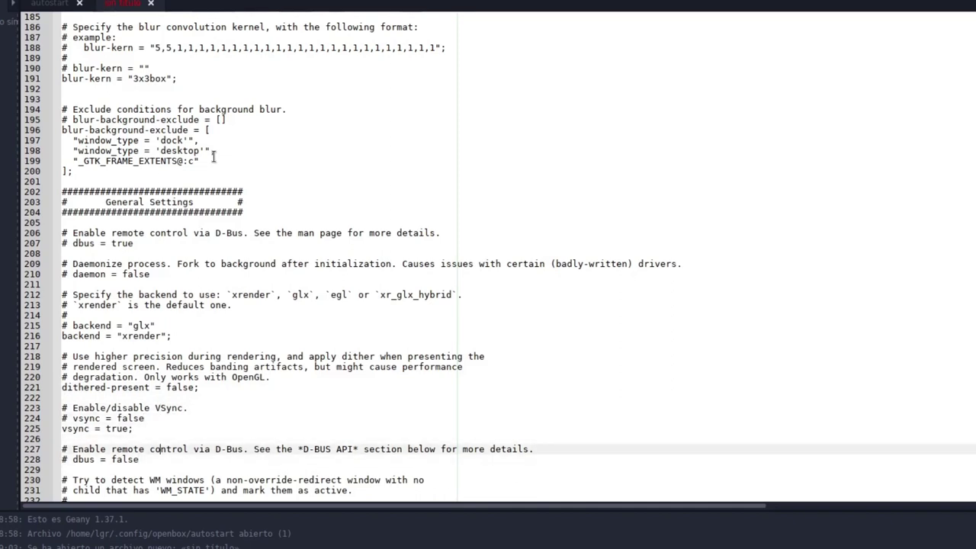
key(Up)
key(Up)
key(End)
key(Left)
key(Left)
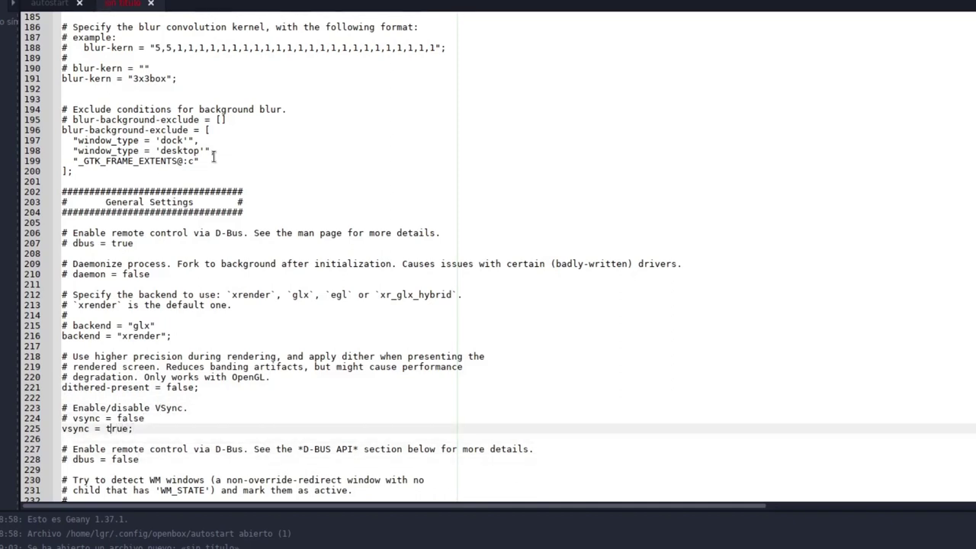
key(Right)
key(Right)
key(Right)
key(Right)
key(Right)
Read the second D-Bus remote control option and the mark-wmwin-focused setting with its WM window comments.
key(Down)
key(Down)
key(Down)
key(Down)
key(Down)
key(Down)
key(Down)
key(Down)
key(Down)
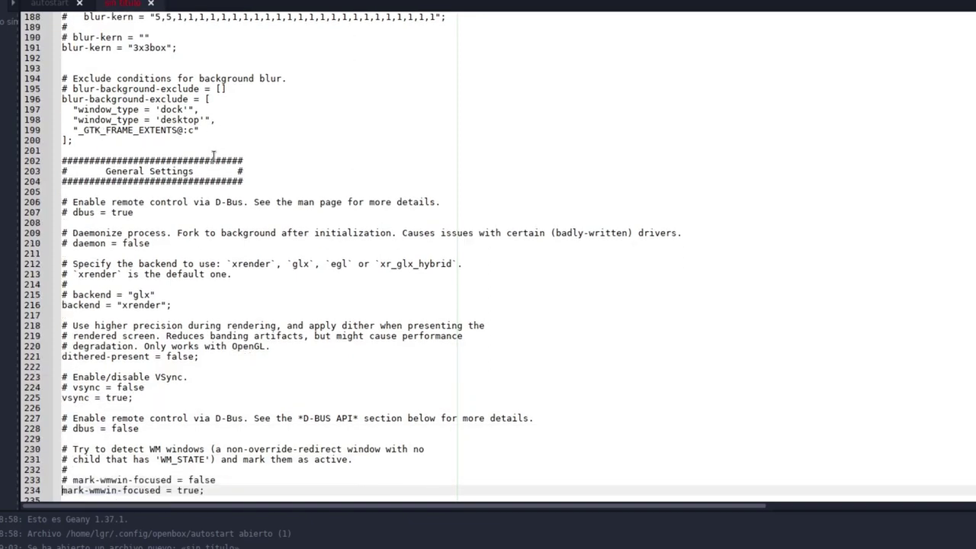
Skim the General Settings from mark-ovredir-focused through rounded-corner and client-opacity detection to the unredir-if-possible-exclude option.
key(Down)
key(Down)
key(Down)
key(Down)
key(Down)
key(Down)
key(Down)
key(Down)
key(Down)
key(Down)
key(Down)
key(Down)
key(Down)
key(Down)
key(Down)
key(Down)
key(Down)
key(Down)
key(Down)
key(Down)
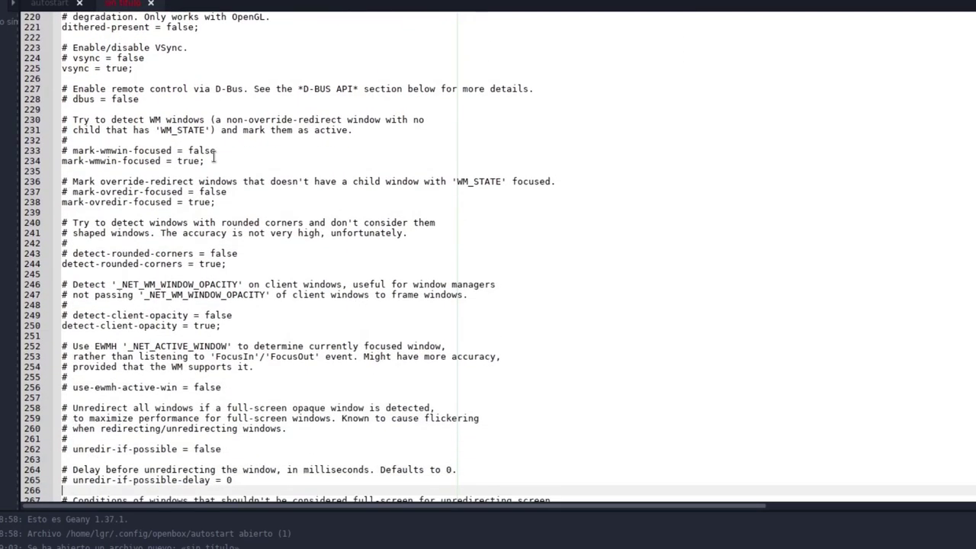
key(Down)
key(Down)
key(Down)
key(Down)
key(Down)
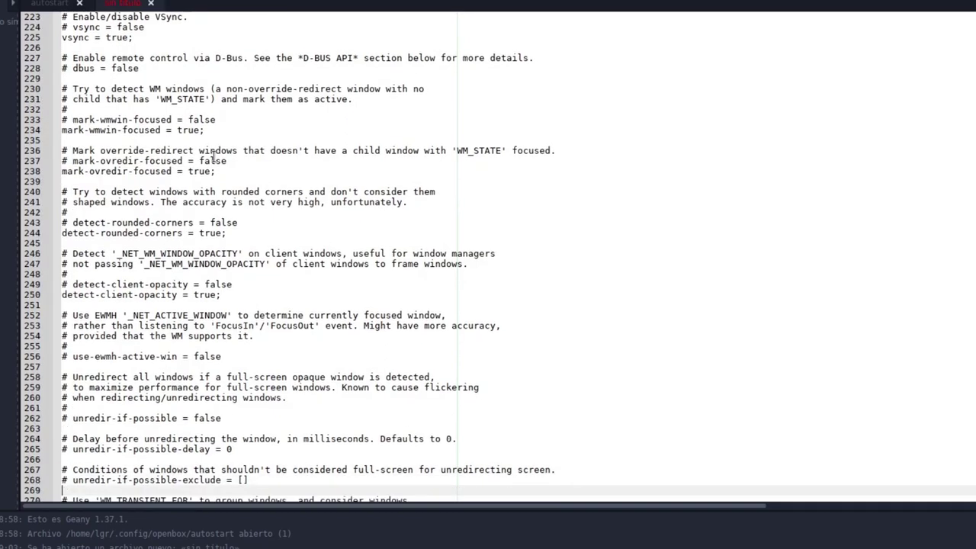
Skim the General Settings from unredir-if-possible-exclude through detect-transient, resize-damage and the GLX options to force-win-blend.
key(Down)
key(Down)
key(Down)
key(Down)
key(Down)
key(Down)
key(Down)
key(Down)
key(Down)
key(Down)
key(Down)
key(Down)
key(Down)
key(Down)
key(Down)
key(Down)
key(Down)
key(Down)
key(Down)
key(Down)
key(Down)
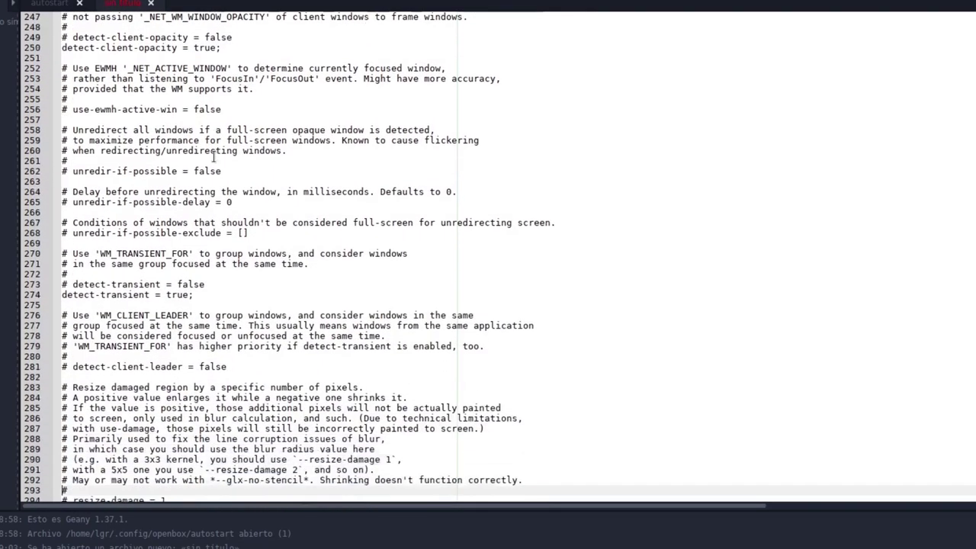
key(Down)
key(Down)
key(Down)
key(Down)
key(Down)
key(Down)
key(Down)
key(Down)
key(Down)
key(Down)
key(Down)
key(Down)
key(Down)
key(Down)
key(Down)
key(Down)
key(Down)
key(Down)
key(Down)
key(Down)
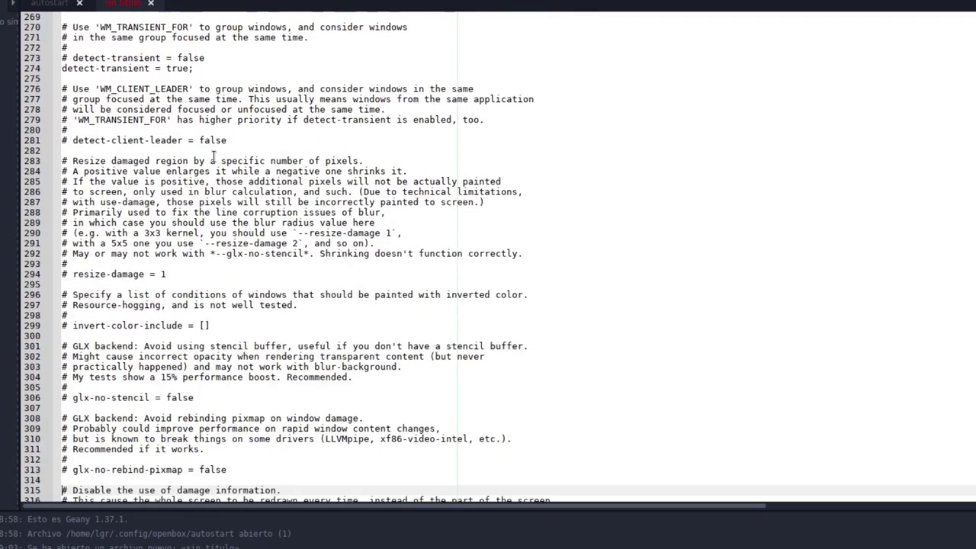
key(Down)
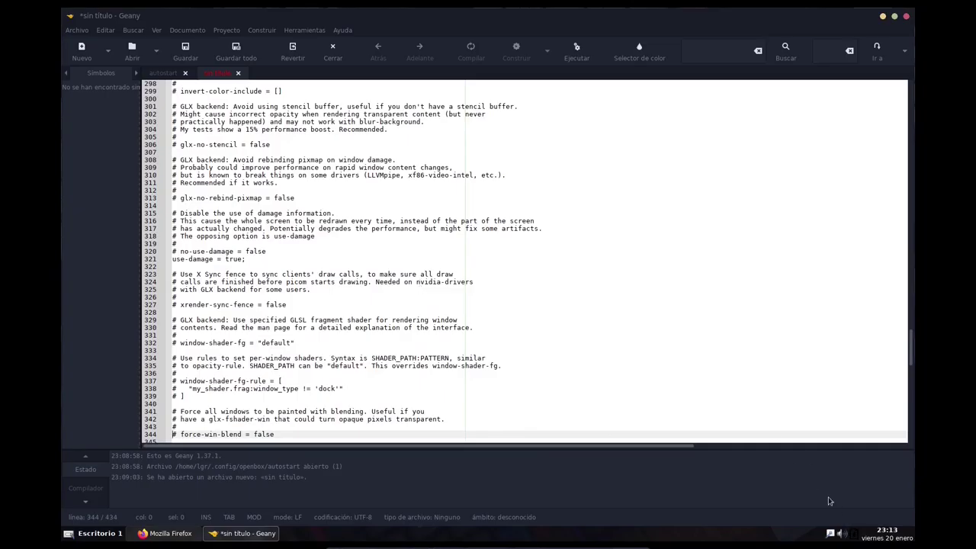
click(843, 535)
click(745, 354)
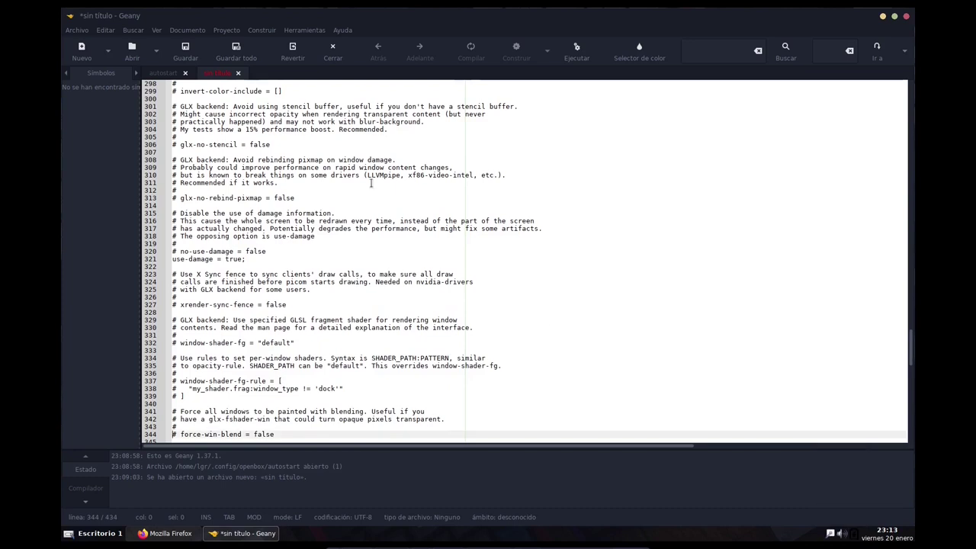
click(184, 31)
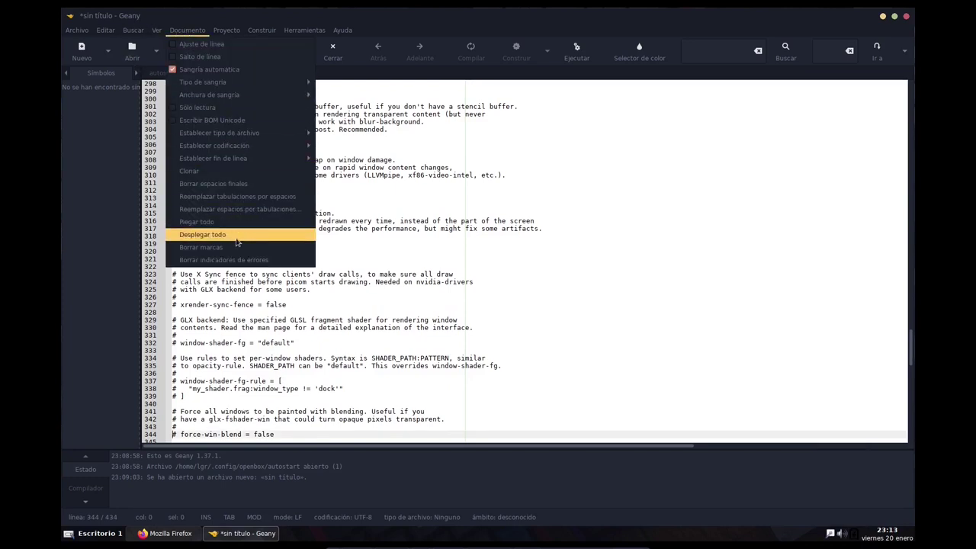
click(186, 31)
click(187, 30)
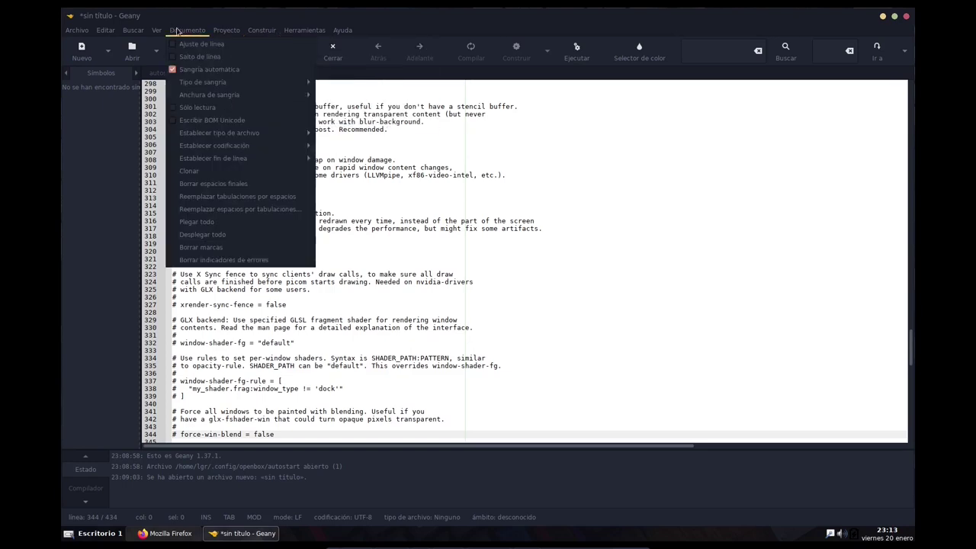
click(464, 357)
Set the dropdown_menu opacity to 0.9 in the wintypes block at the end of the file.
scroll(463, 357, down, 12)
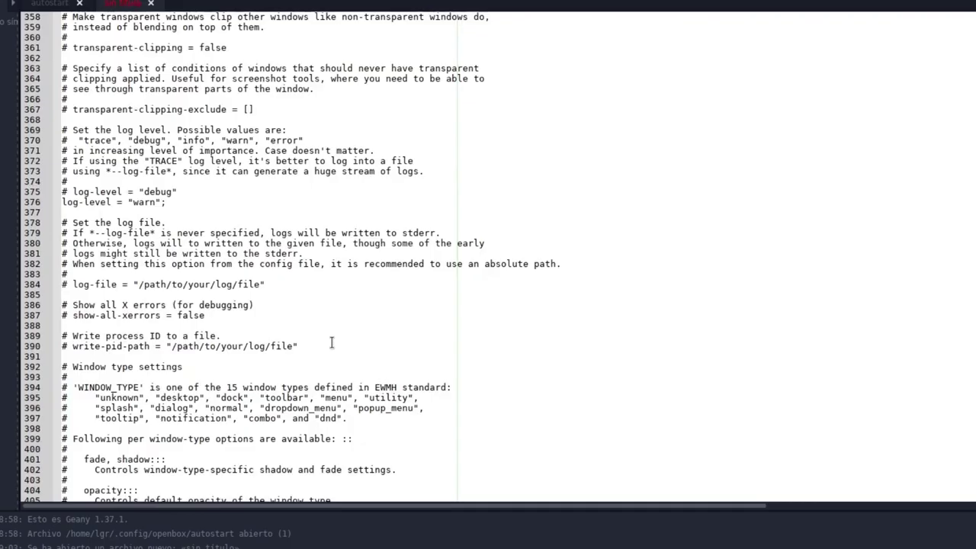
scroll(332, 342, down, 10)
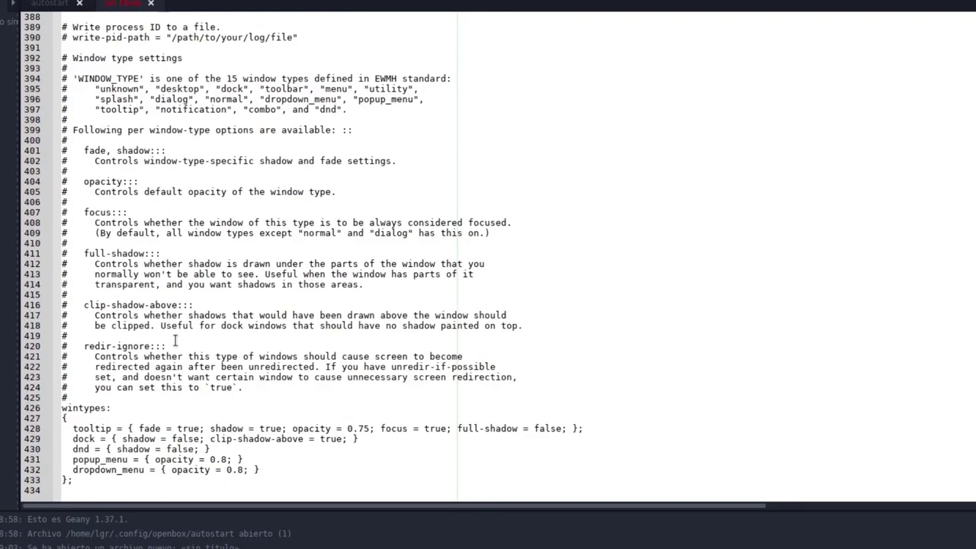
click(219, 459)
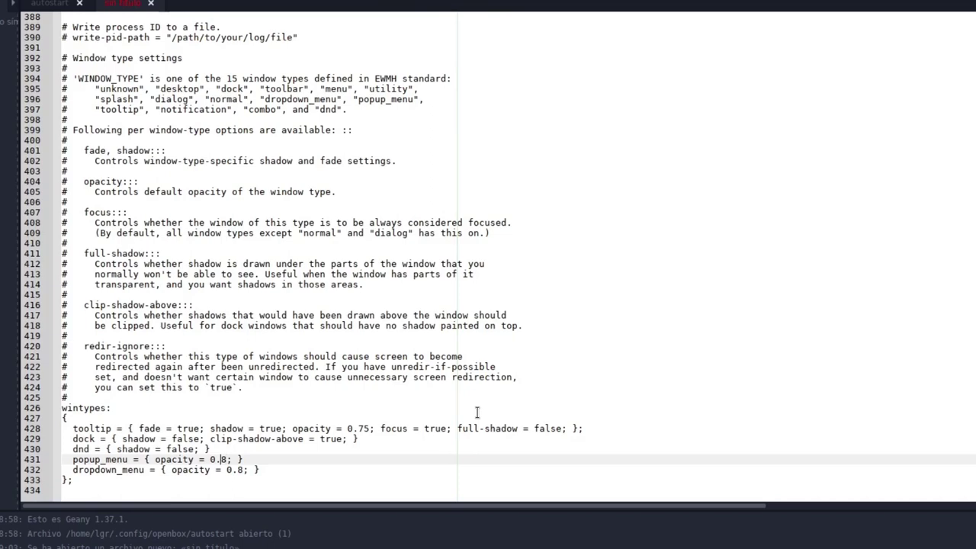
key(Down)
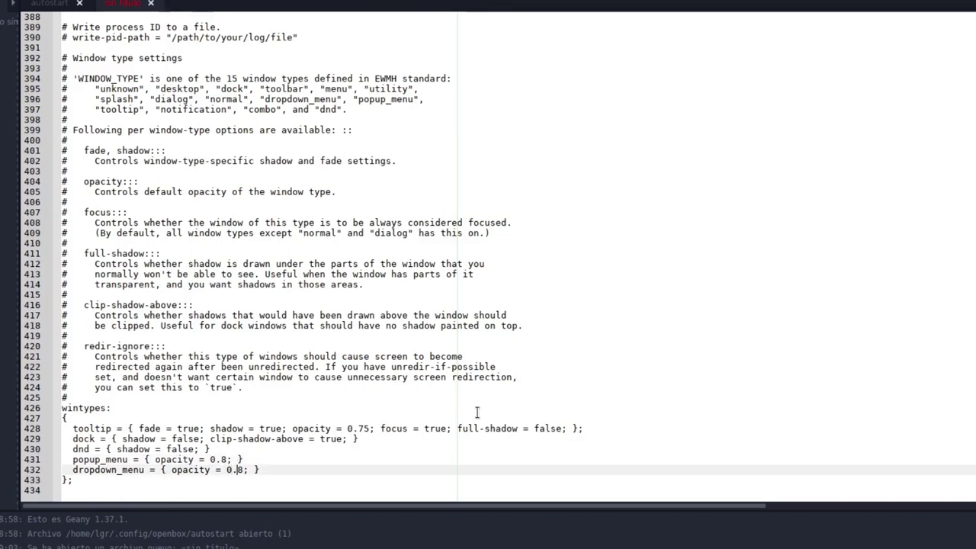
key(Delete)
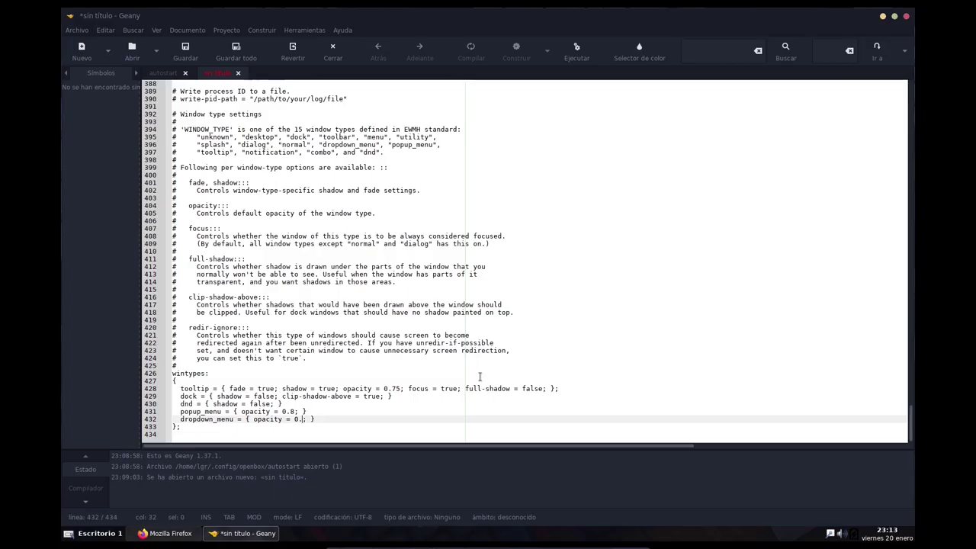
text(9)
click(226, 30)
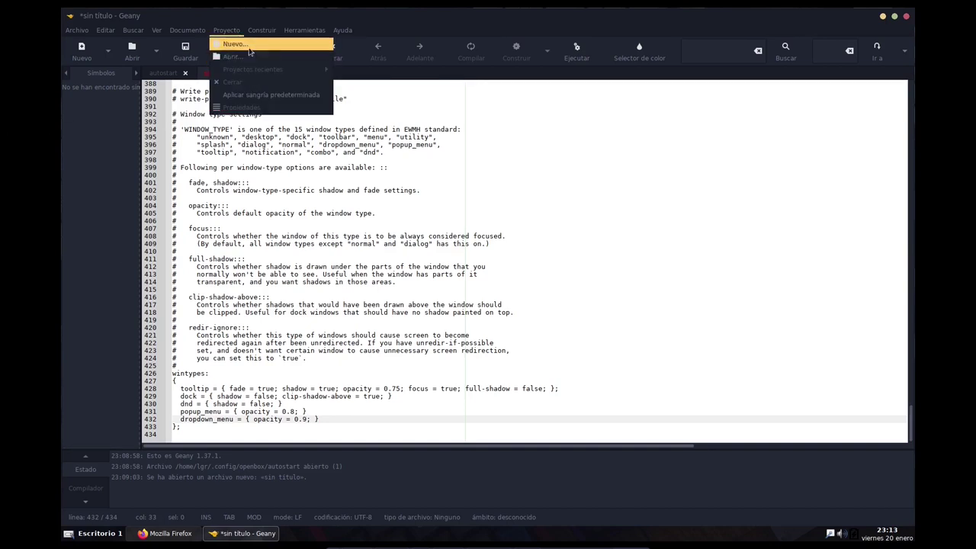
mouse_move(313, 32)
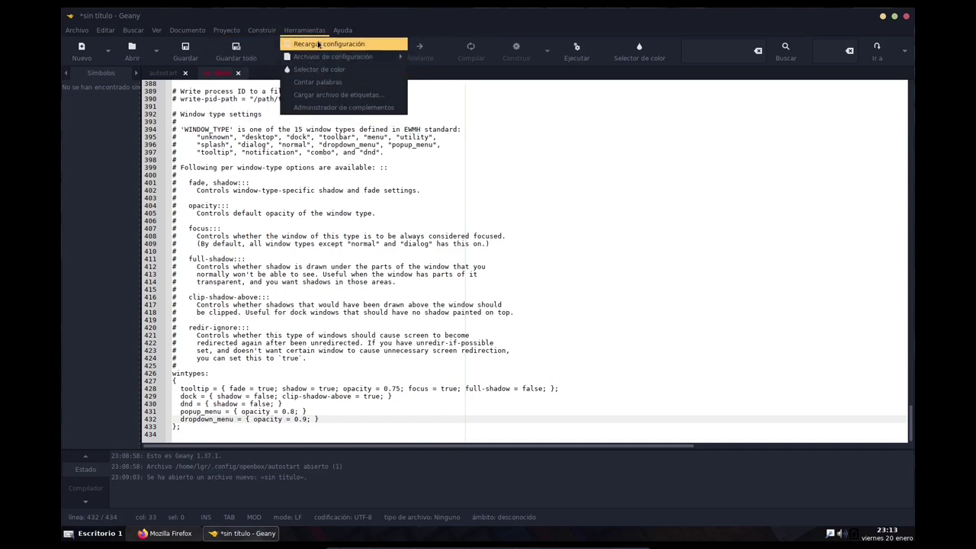
click(308, 32)
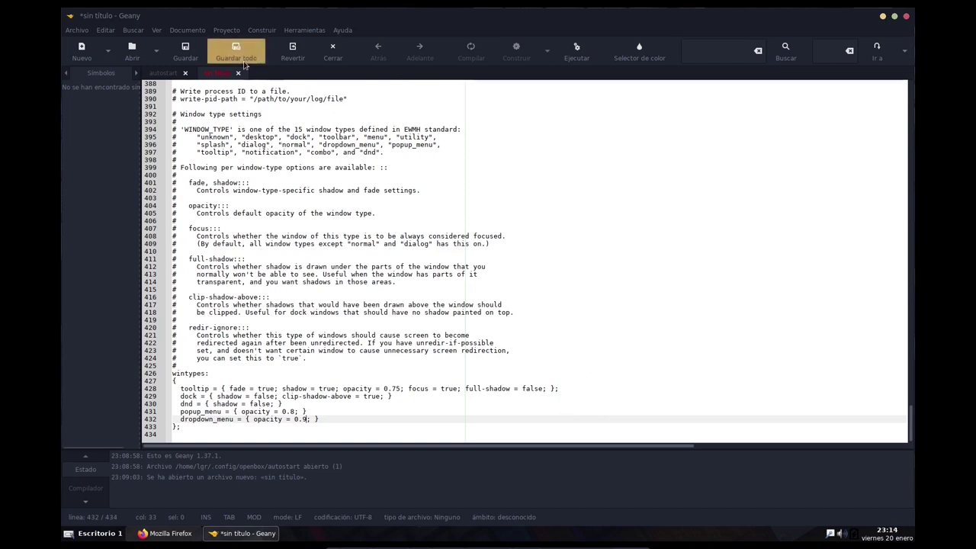
Start saving the untitled file as picom.conf and go to the hidden .config folder in the home directory.
click(181, 53)
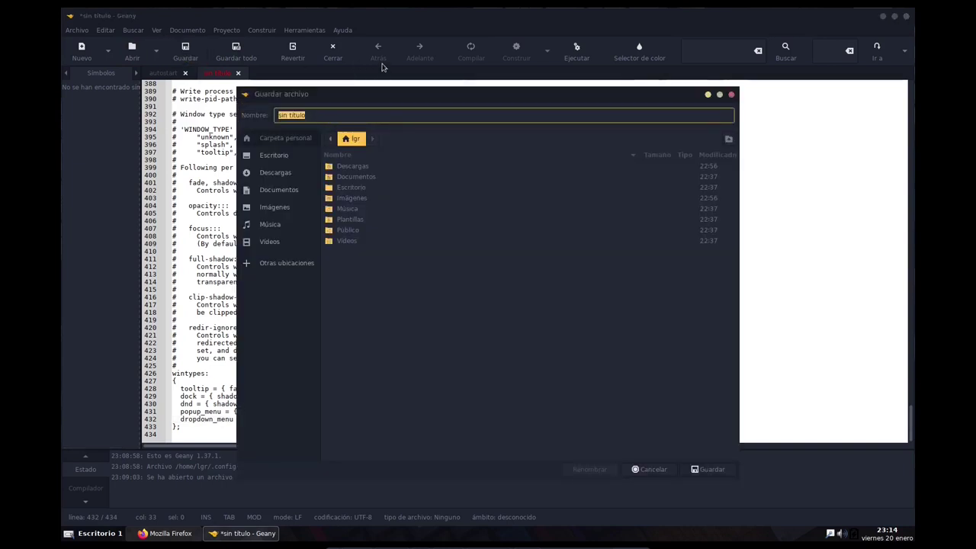
text(picom)
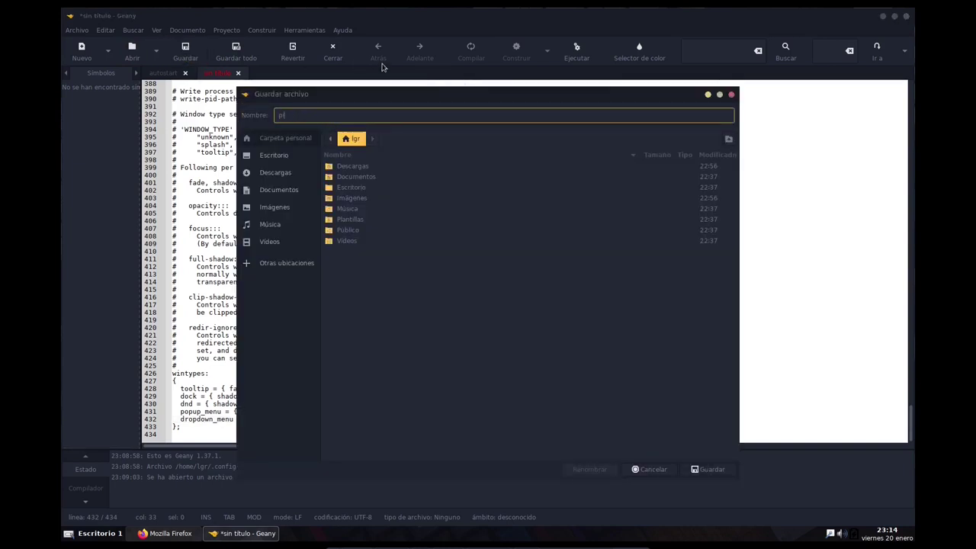
text(.conf)
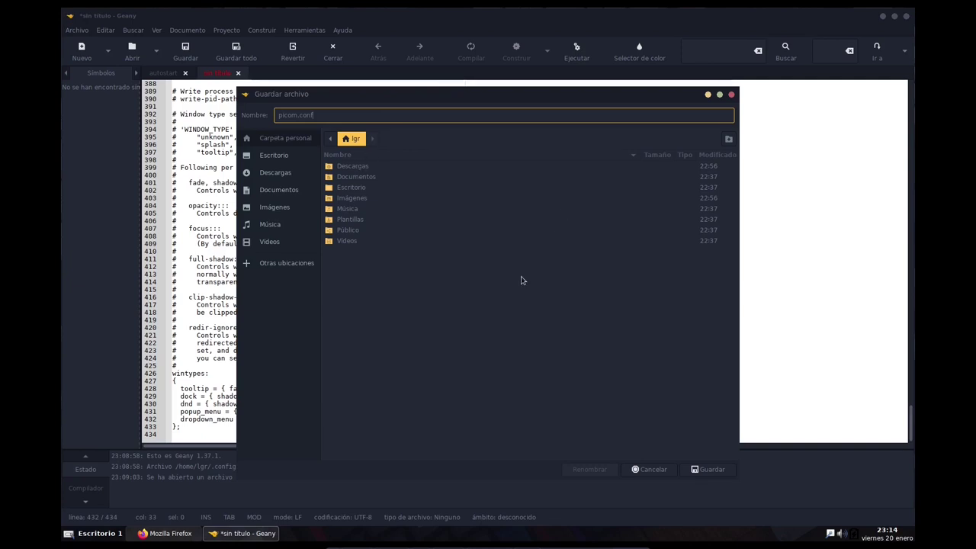
key(ctrl+h)
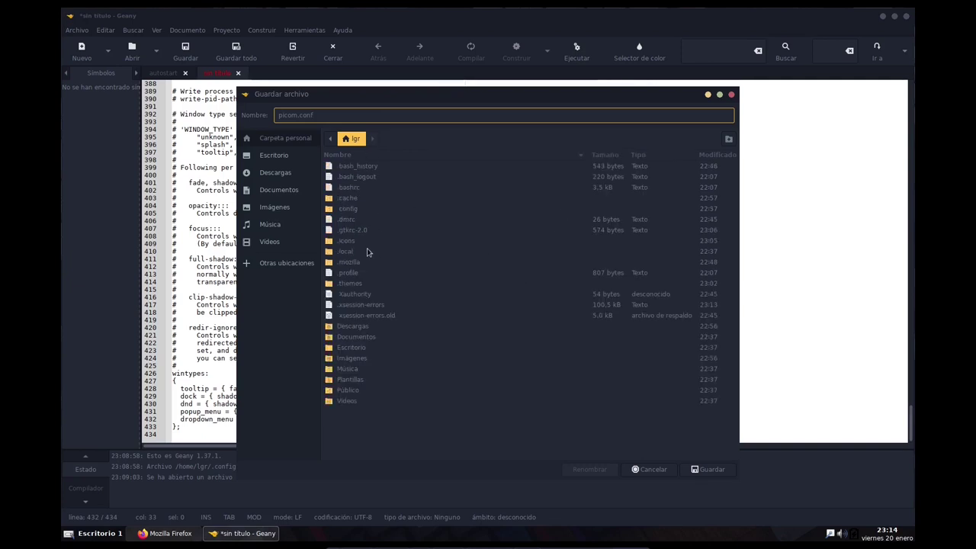
double_click(361, 211)
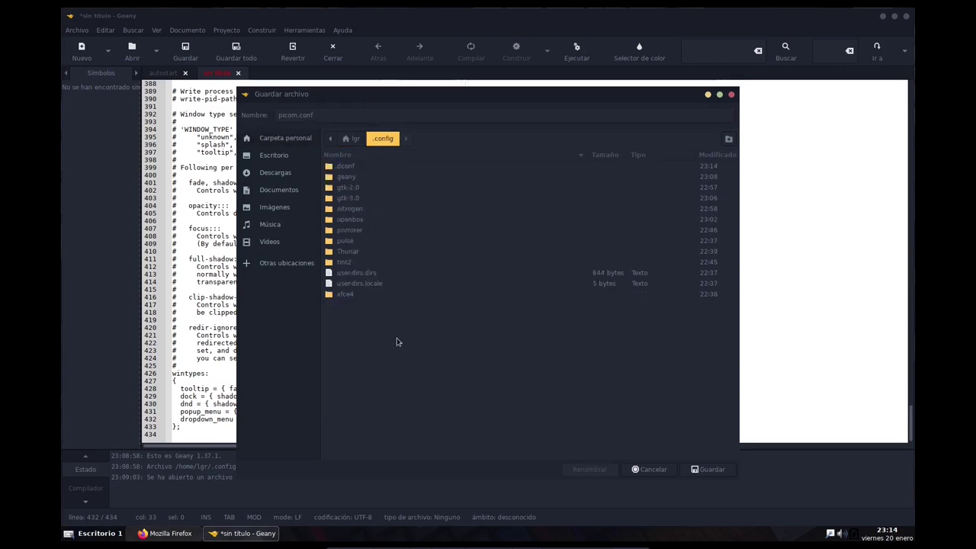
Create a folder named picom inside .config and save picom.conf in it.
key(shift+F10)
key(Up)
key(Escape)
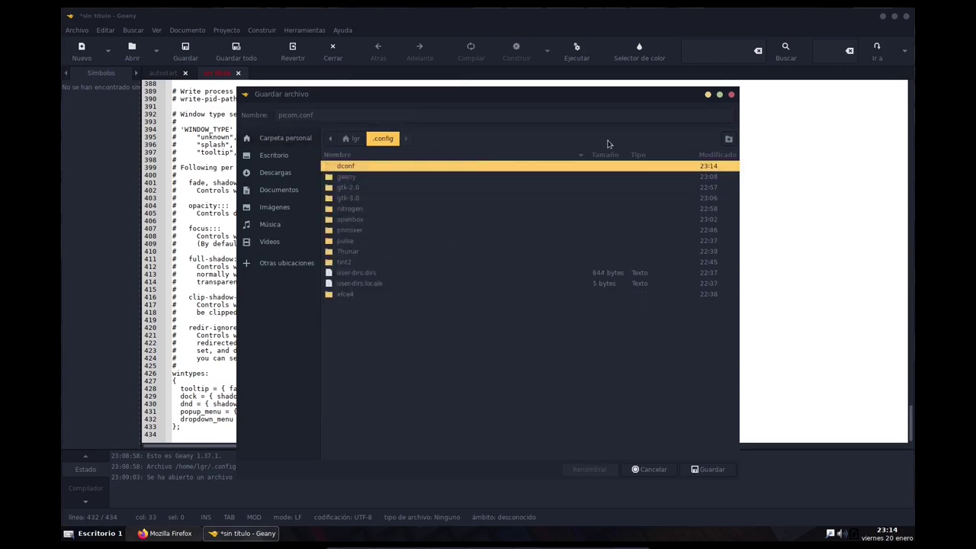
click(728, 141)
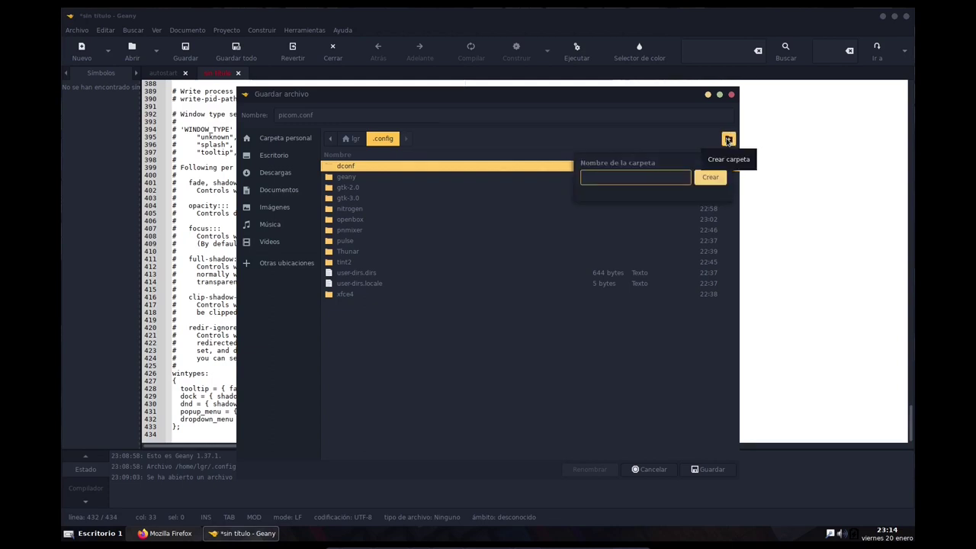
text(picom)
key(Return)
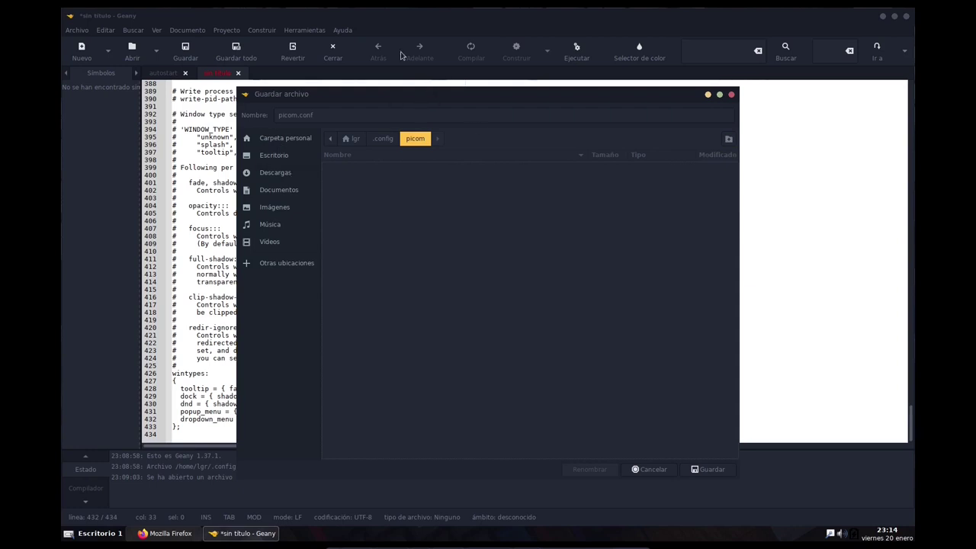
click(716, 469)
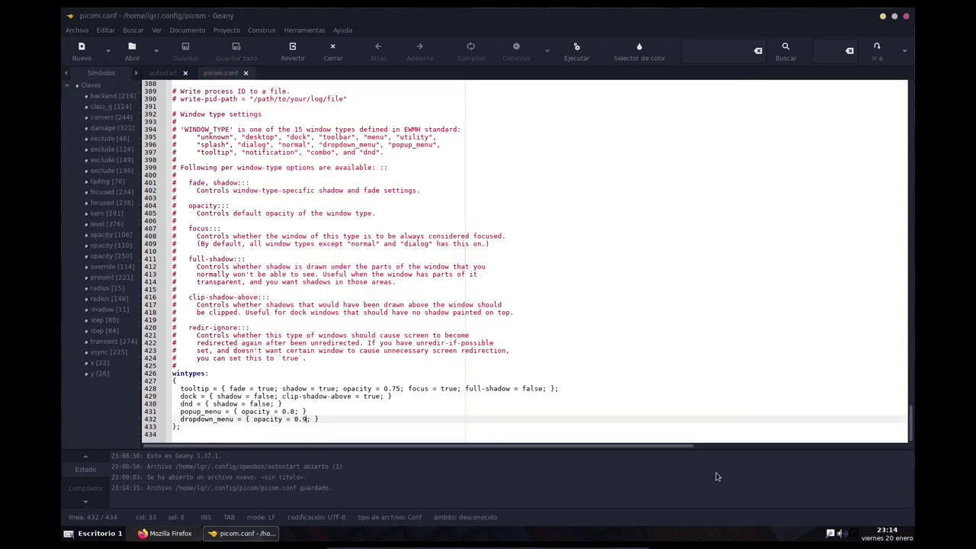
Close Geany and open the Thunar File Manager in a maximized window.
click(906, 16)
right_click(226, 159)
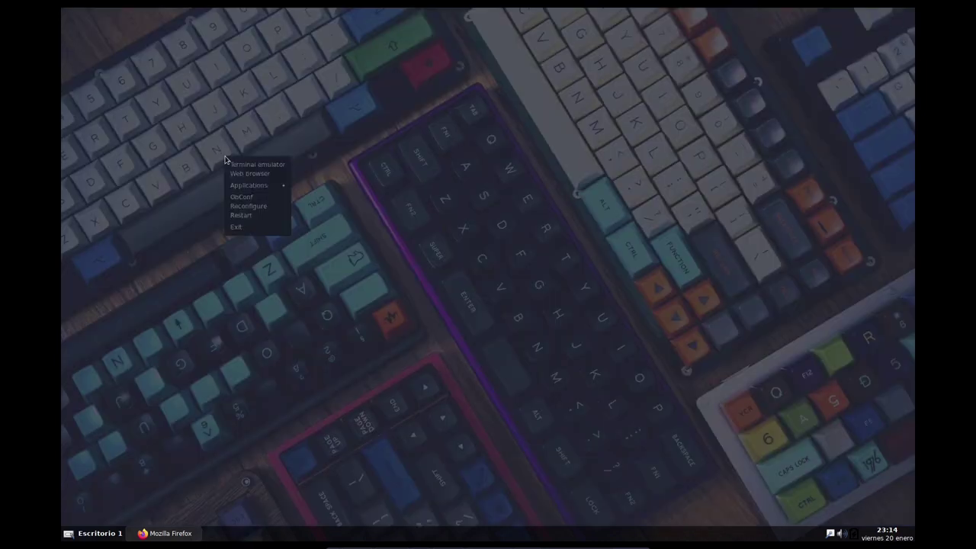
mouse_move(267, 190)
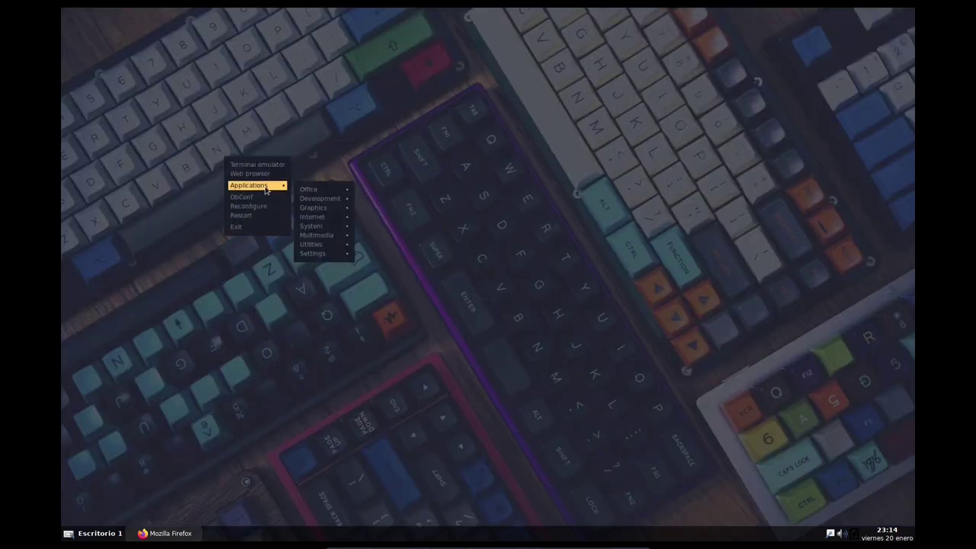
mouse_move(334, 243)
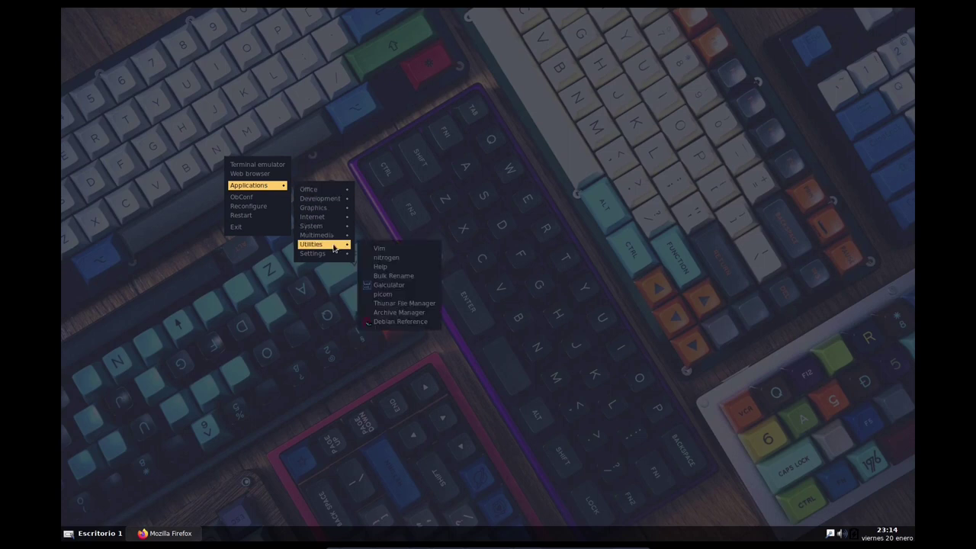
click(420, 303)
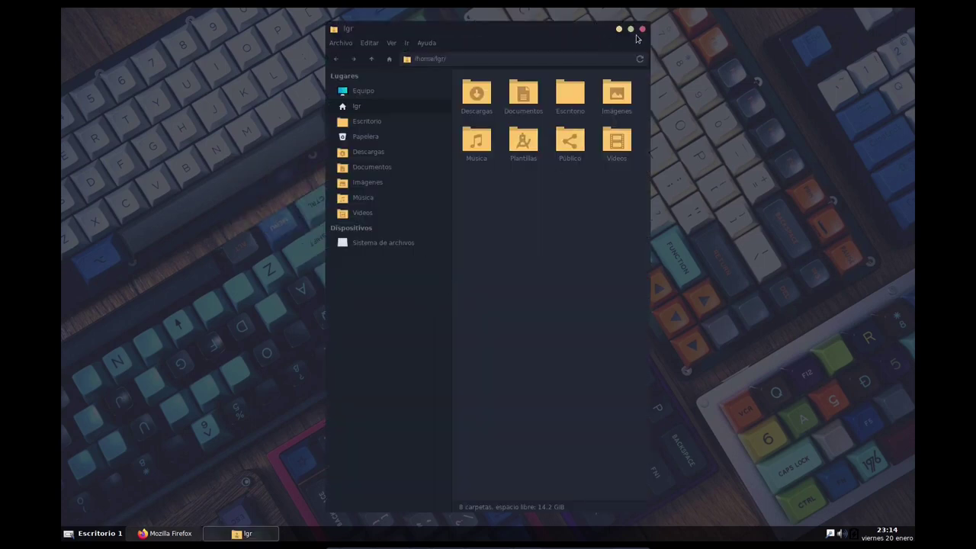
double_click(634, 32)
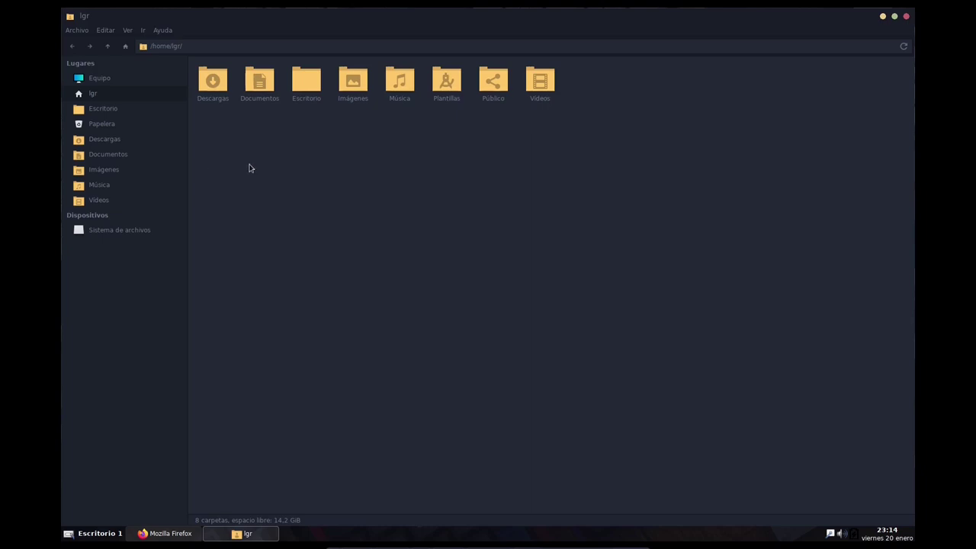
Reveal the hidden files and copy picom.conf from the .config/picom folder.
key(ctrl+h)
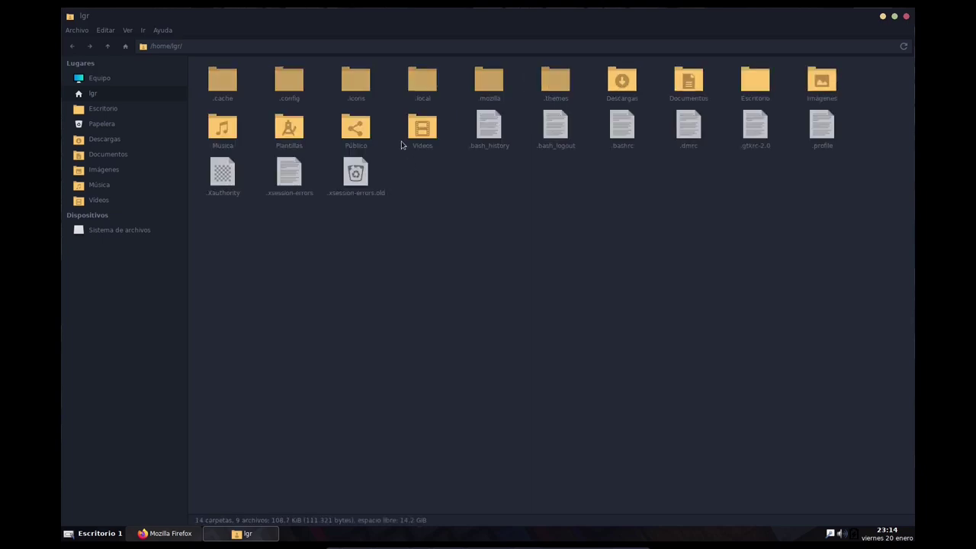
double_click(295, 84)
double_click(536, 85)
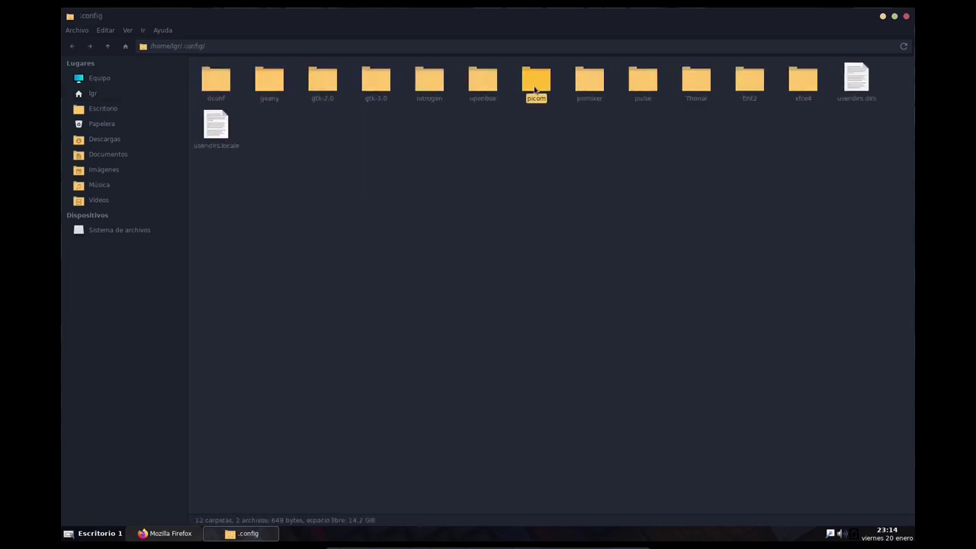
right_click(214, 93)
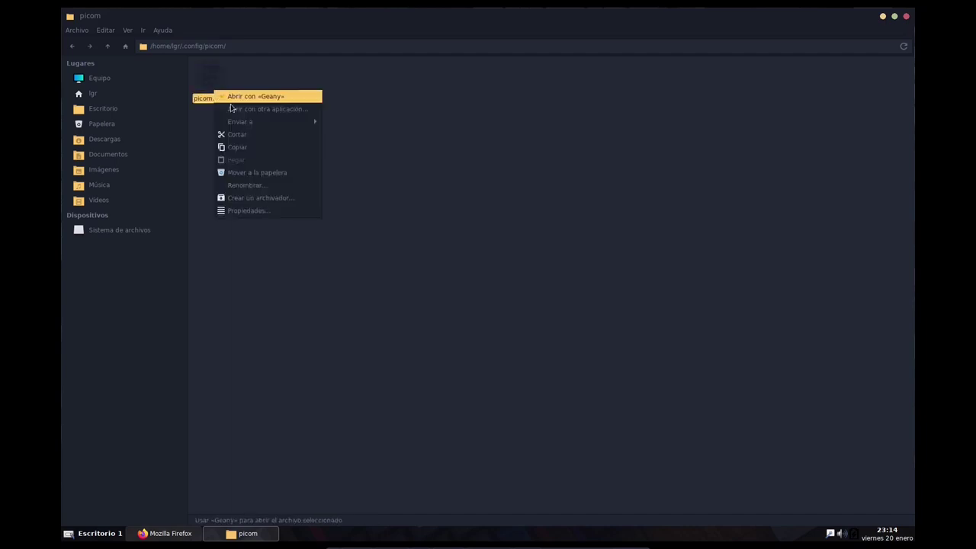
click(245, 149)
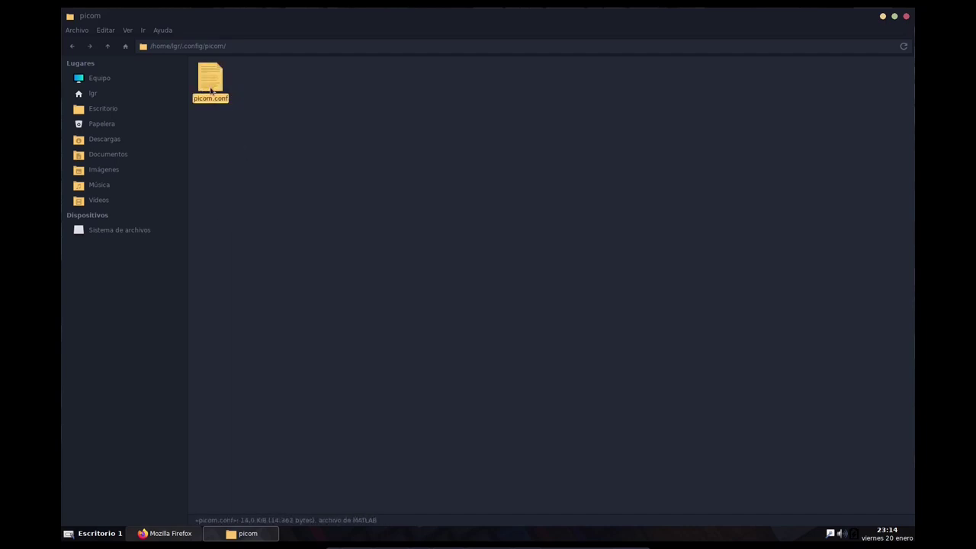
Go back up to .config in the file manager and open the openbox folder.
click(180, 534)
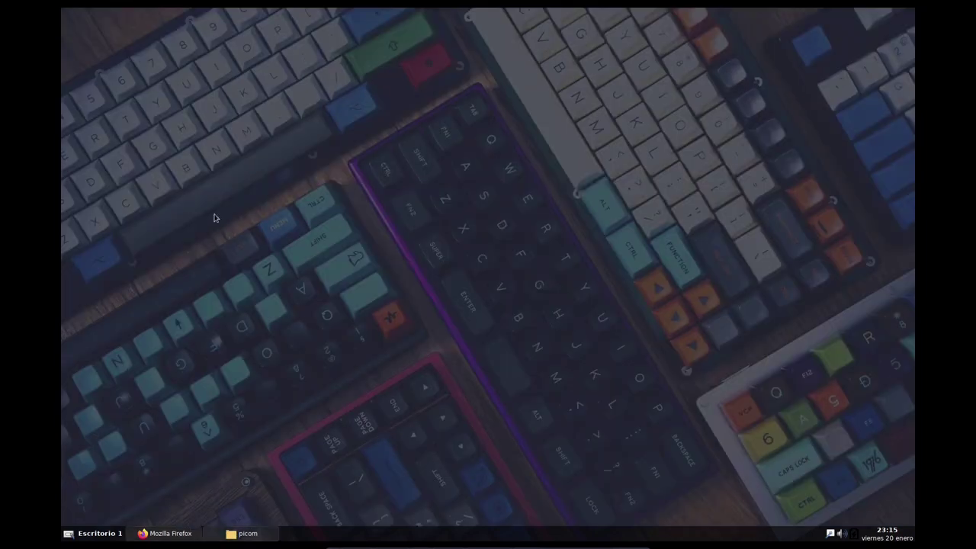
click(232, 534)
click(108, 47)
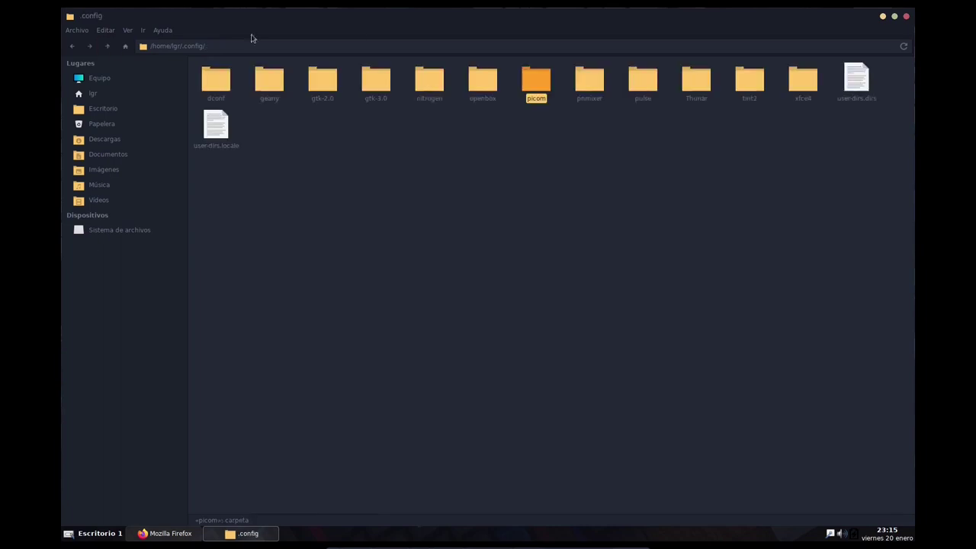
double_click(477, 80)
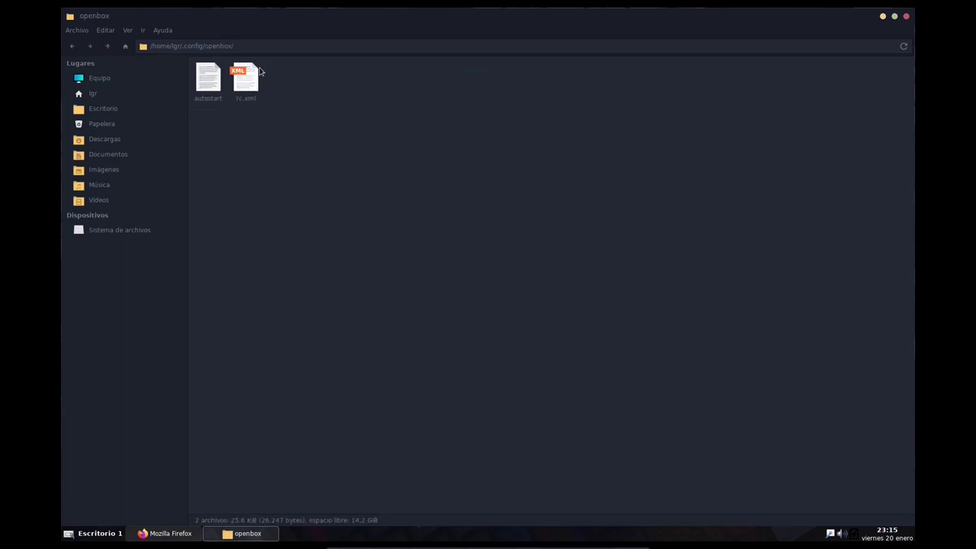
Open the autostart file in Geany and extend the picom command to "picom -c /home/lgr/.config/picom/picom.conf &".
right_click(213, 86)
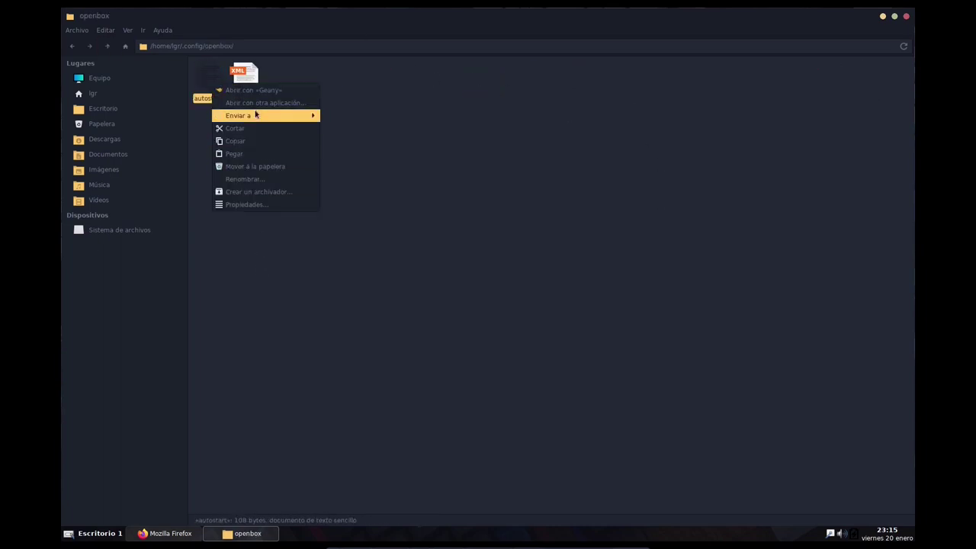
click(278, 91)
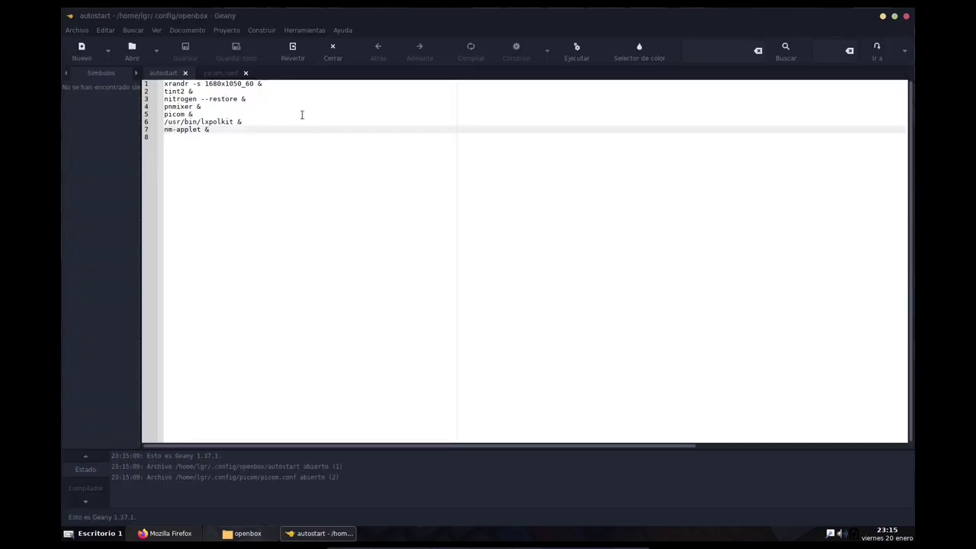
click(215, 116)
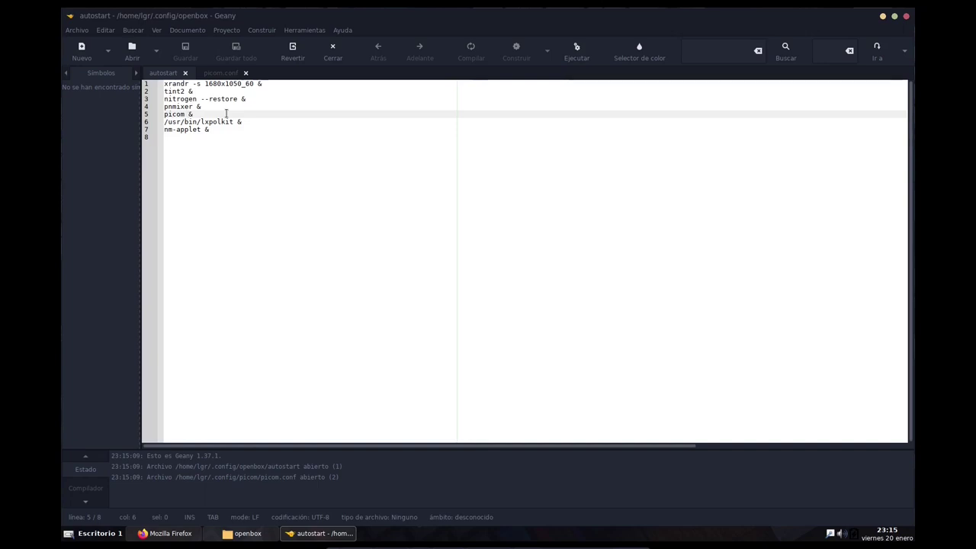
text(-c)
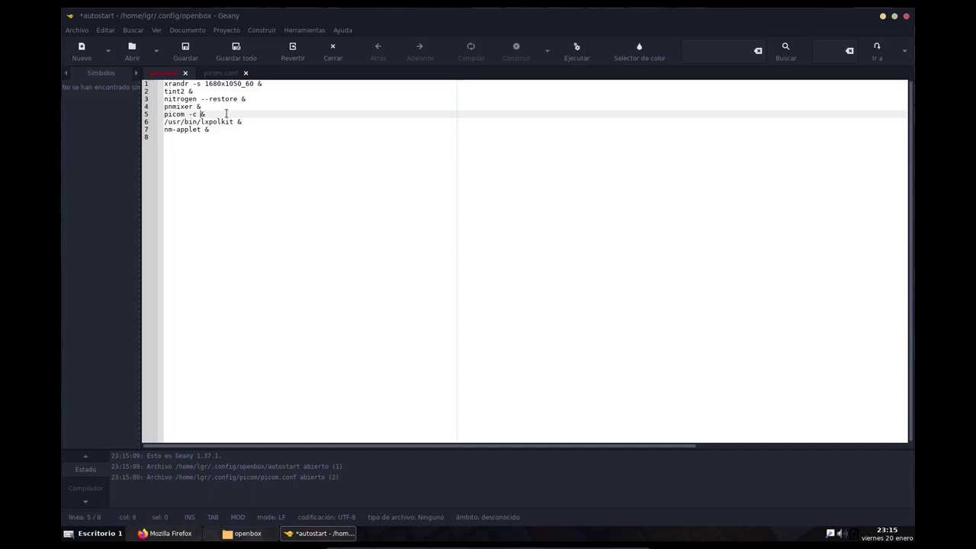
text(/home/lgr/.config/picom/picom.conf)
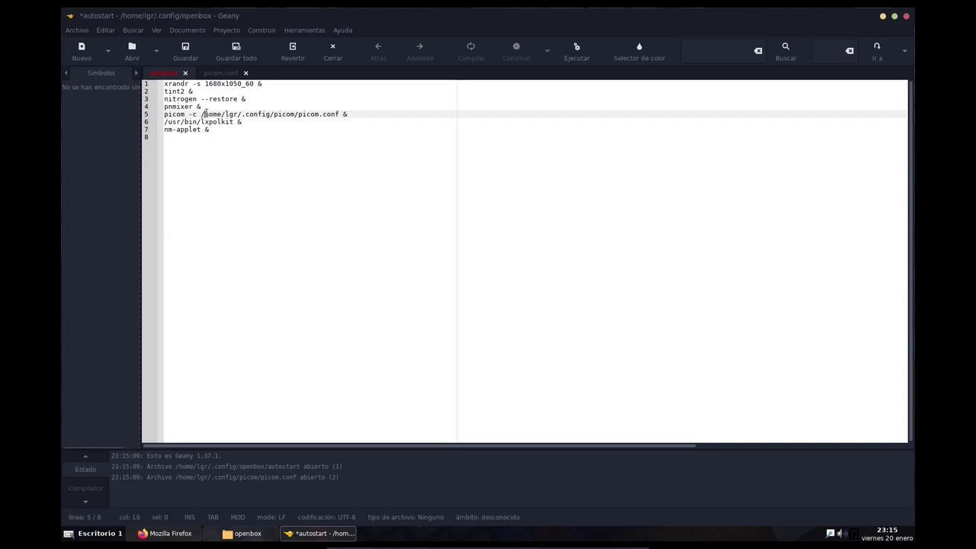
drag(204, 113, 297, 114)
click(297, 410)
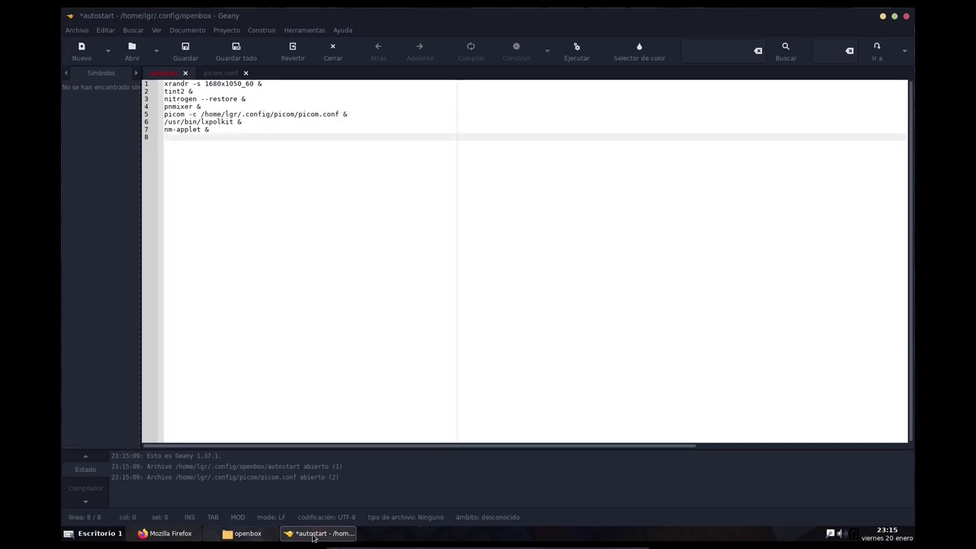
Open a terminal from the desktop and run "picom -help".
click(314, 537)
click(246, 533)
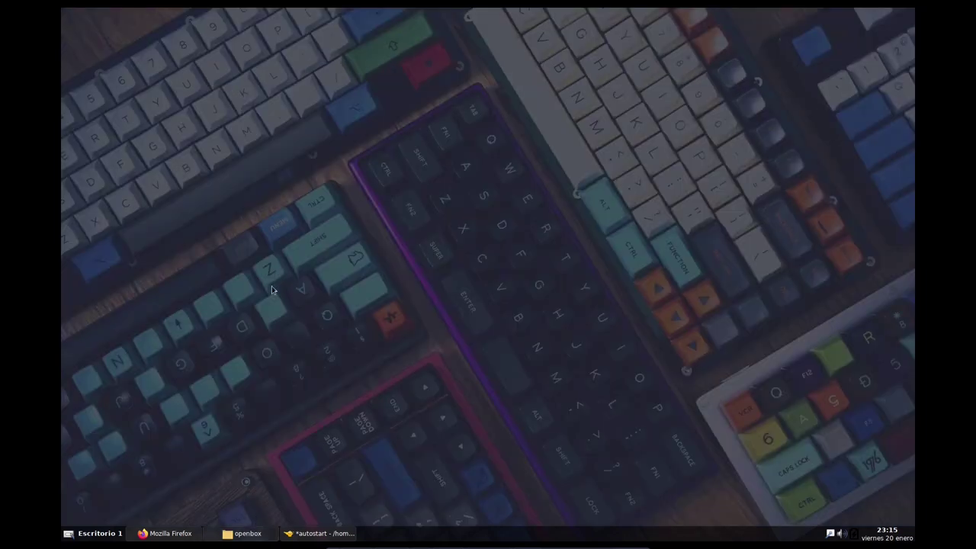
right_click(245, 126)
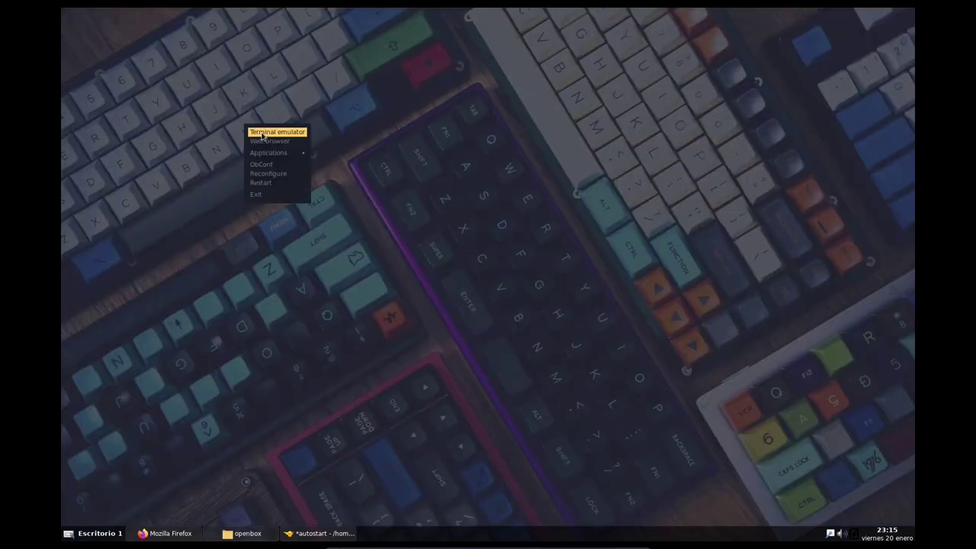
click(276, 132)
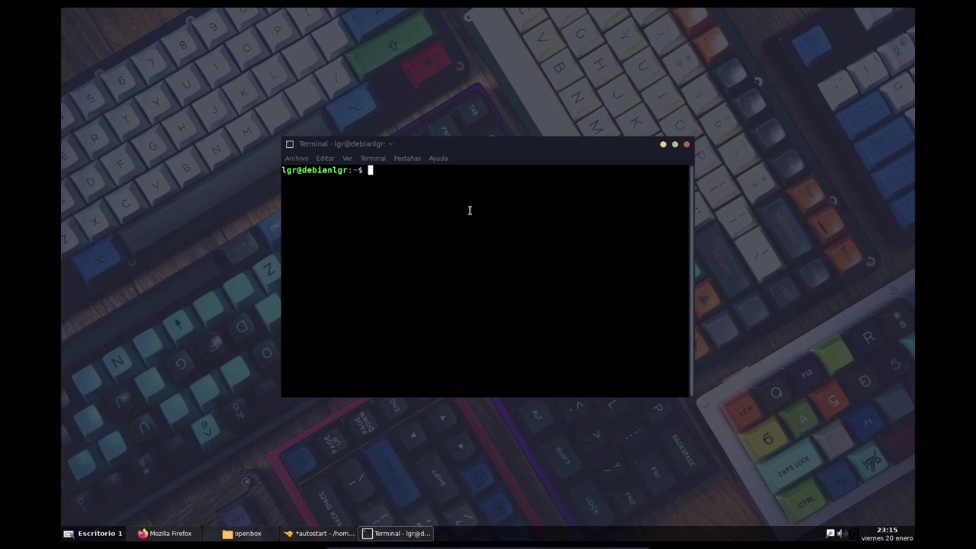
text(picom -help)
key(Return)
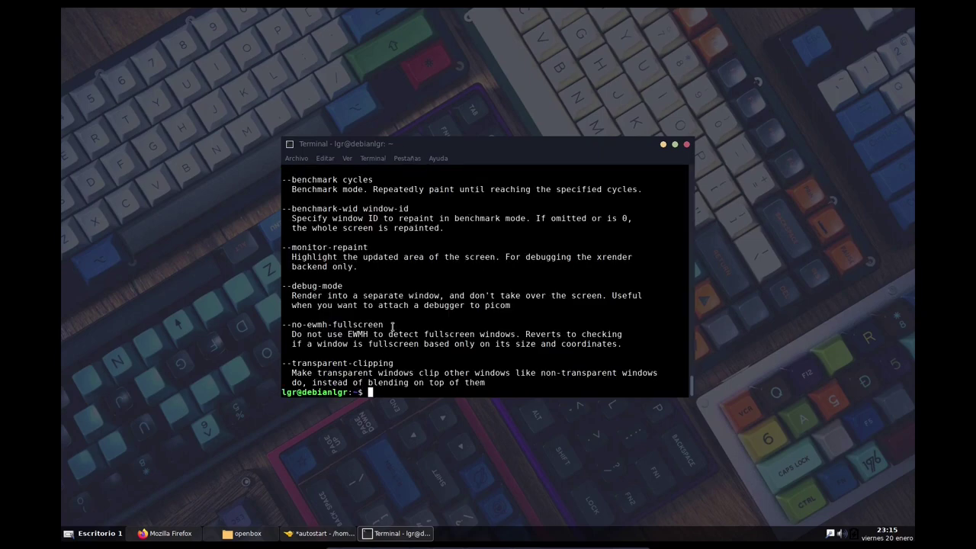
Look through the picom help output for the meaning of -c and the option that specifies a configuration file.
scroll(362, 317, up, 19)
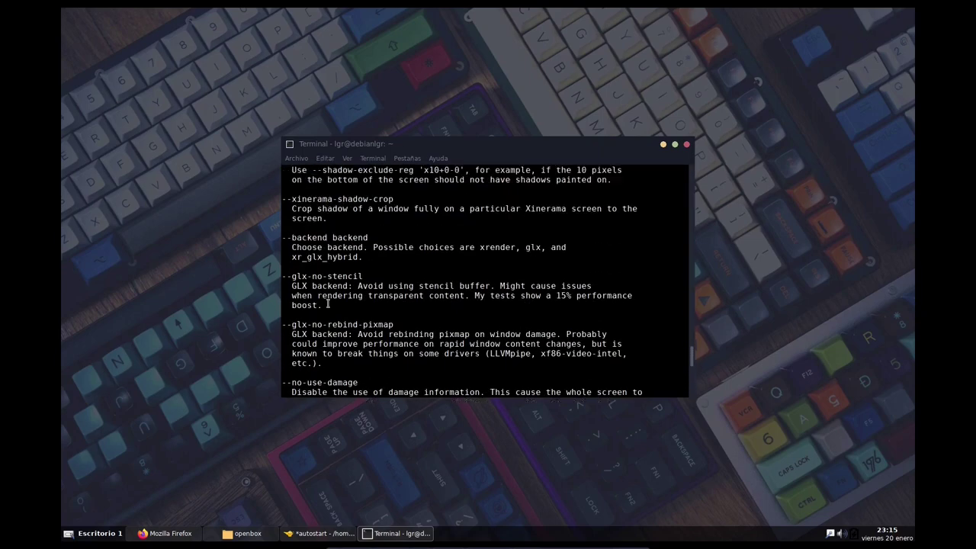
scroll(334, 305, up, 20)
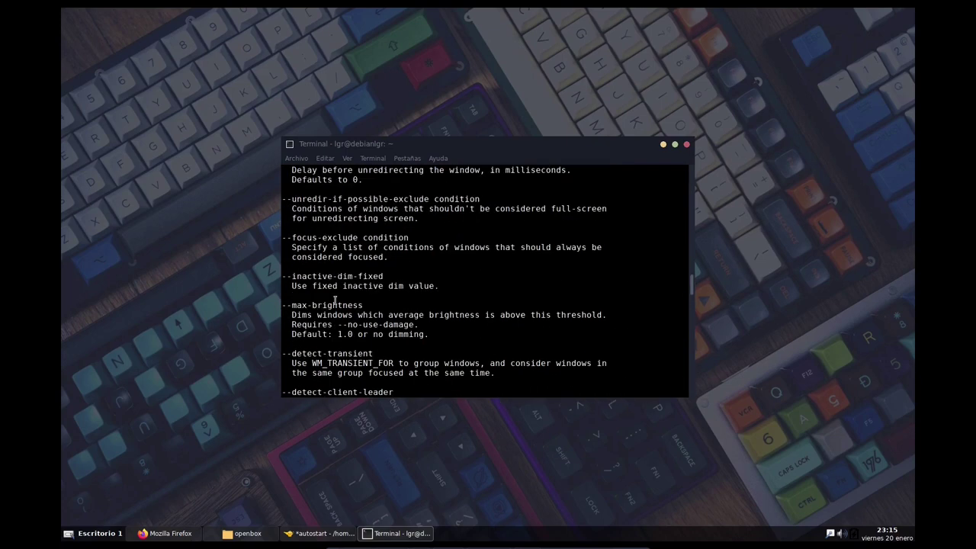
scroll(339, 305, up, 10)
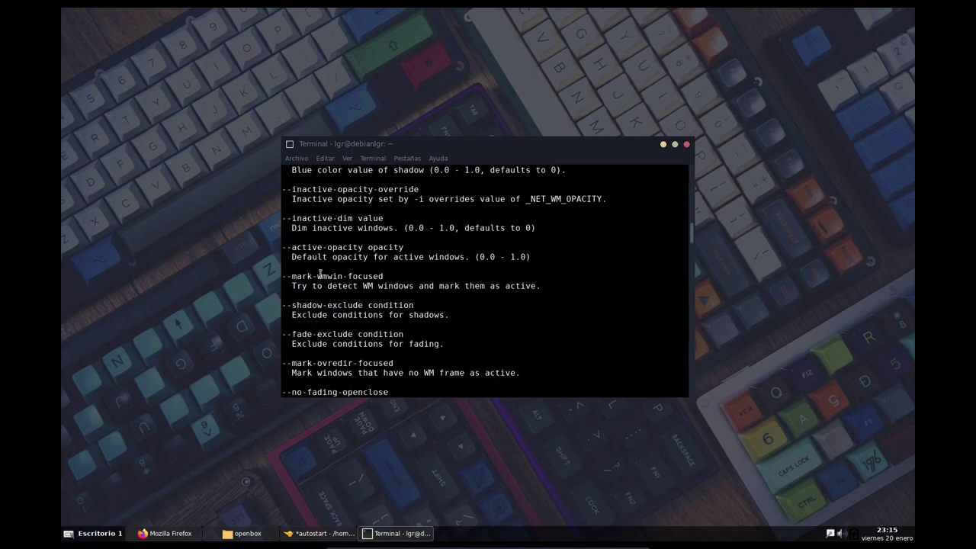
scroll(320, 275, up, 15)
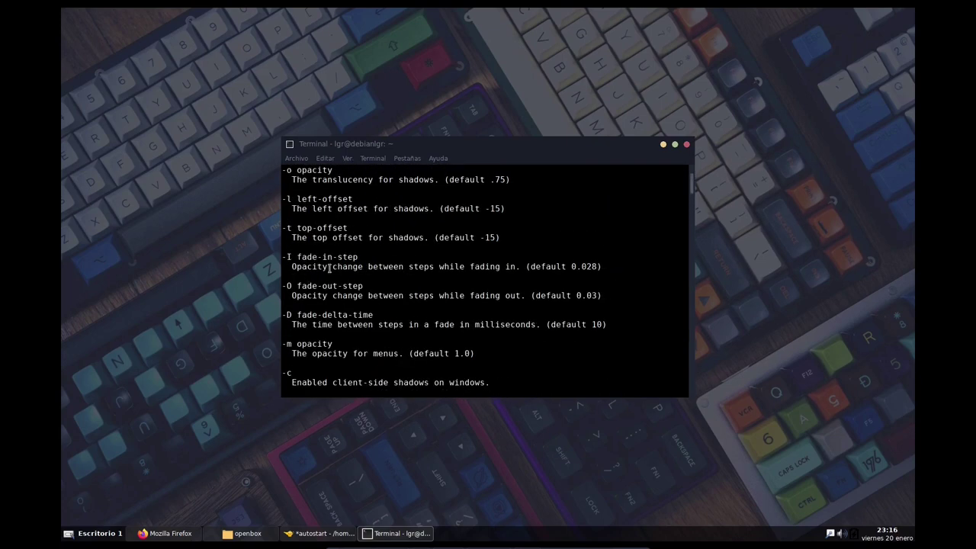
scroll(332, 264, up, 3)
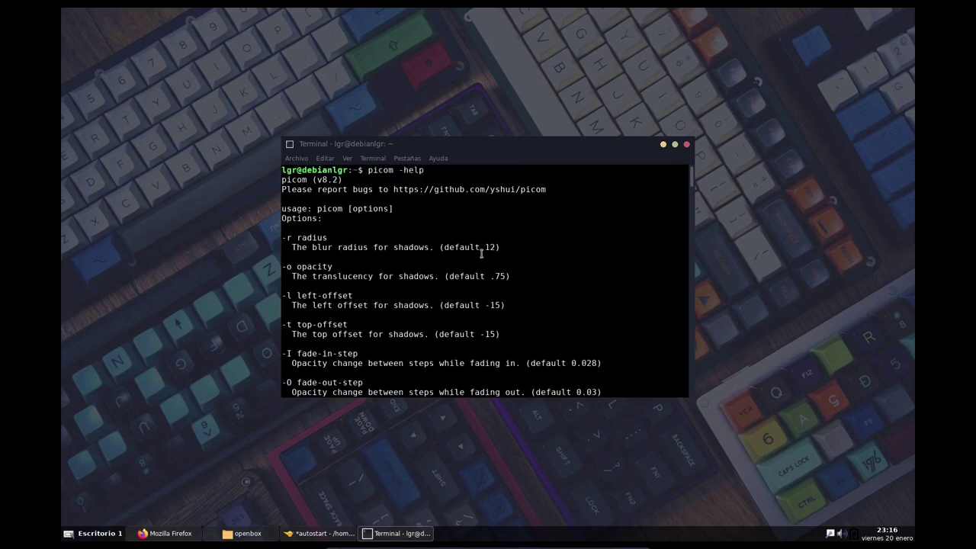
scroll(361, 359, down, 3)
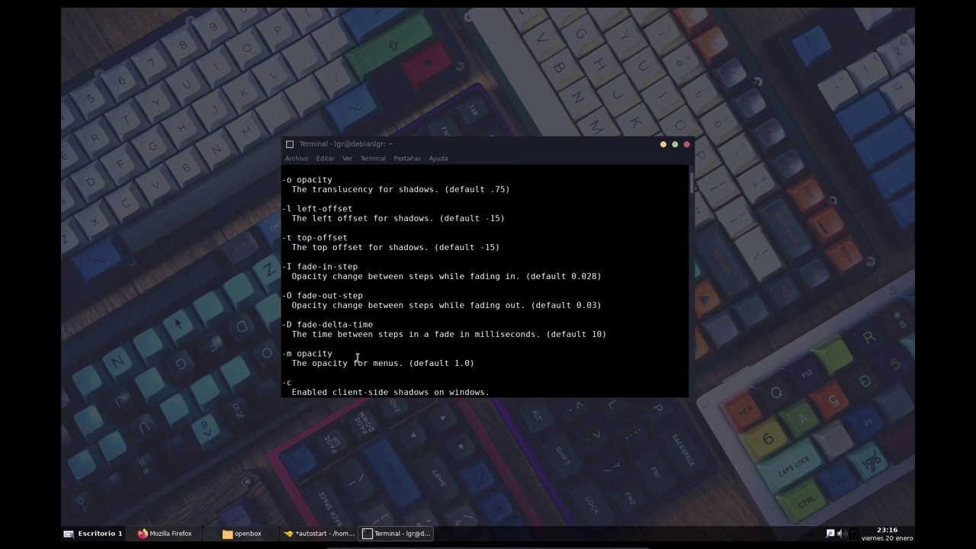
scroll(305, 382, down, 1)
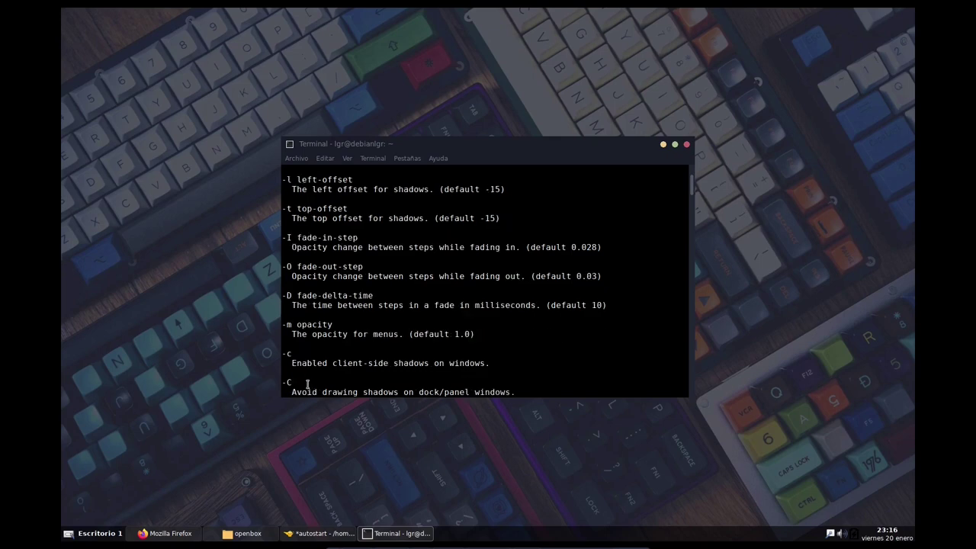
drag(295, 358, 334, 363)
click(321, 364)
scroll(324, 324, up, 3)
scroll(324, 324, down, 7)
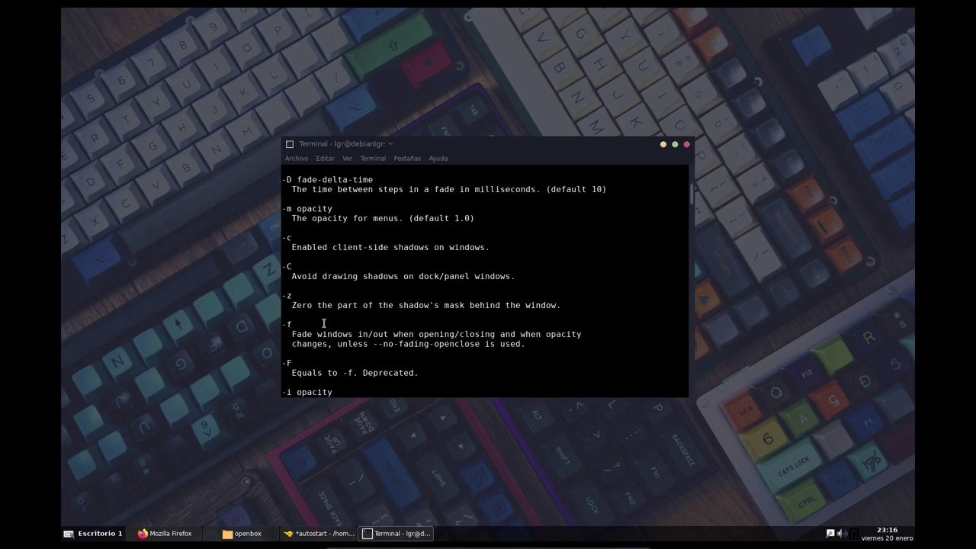
scroll(322, 333, down, 4)
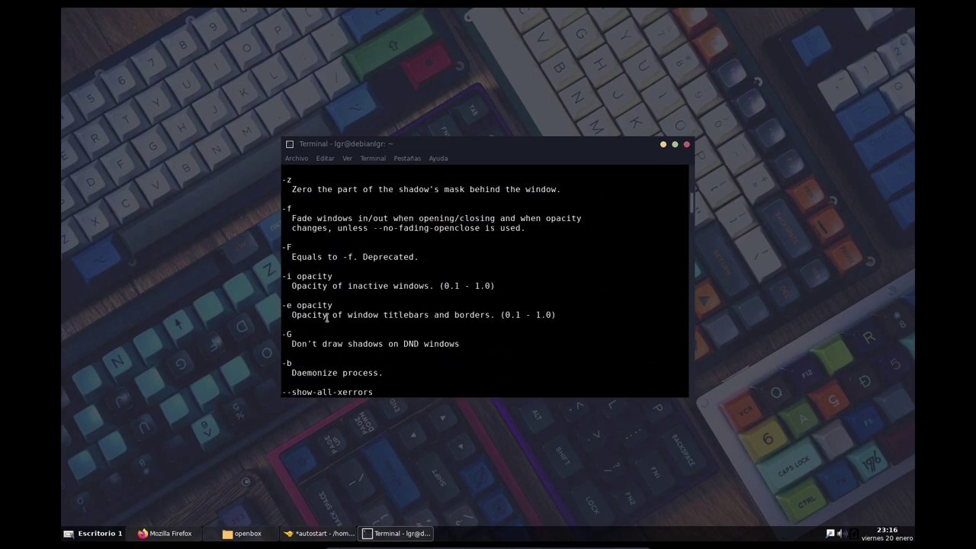
scroll(329, 374, down, 3)
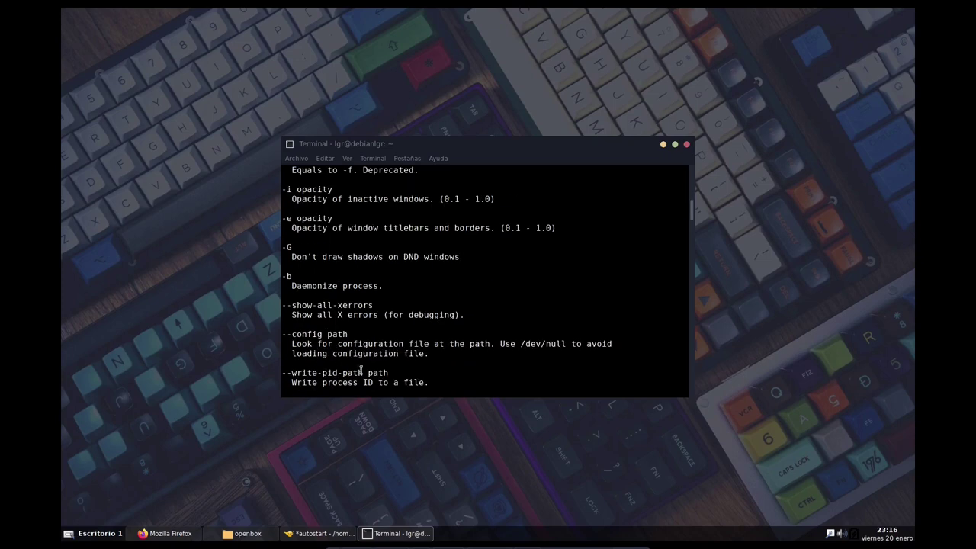
Highlight the "--config path" option in the help output and close the terminal.
double_click(310, 338)
click(316, 348)
double_click(343, 334)
key(ctrl+c)
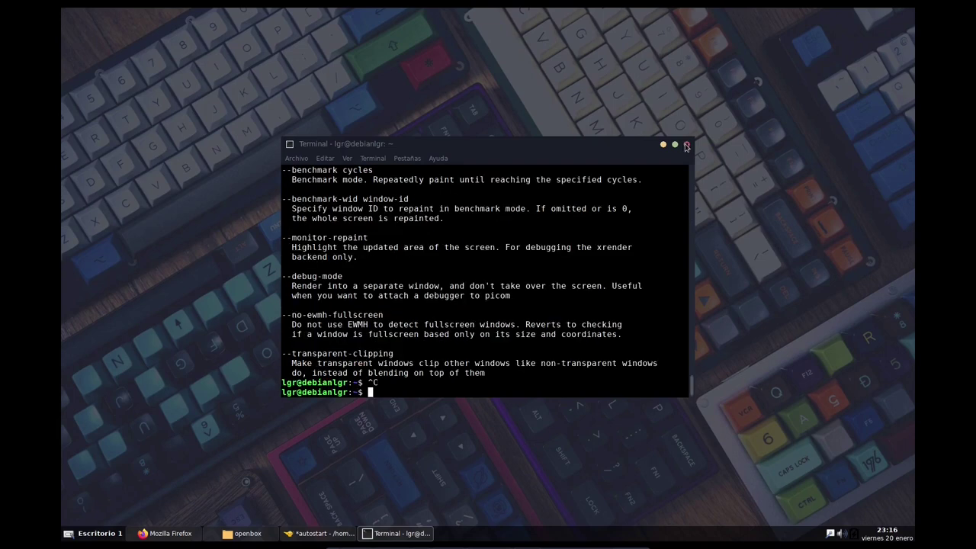
click(687, 145)
Return to autostart in Geany, change the picom command's option to --config, and save the file.
click(320, 533)
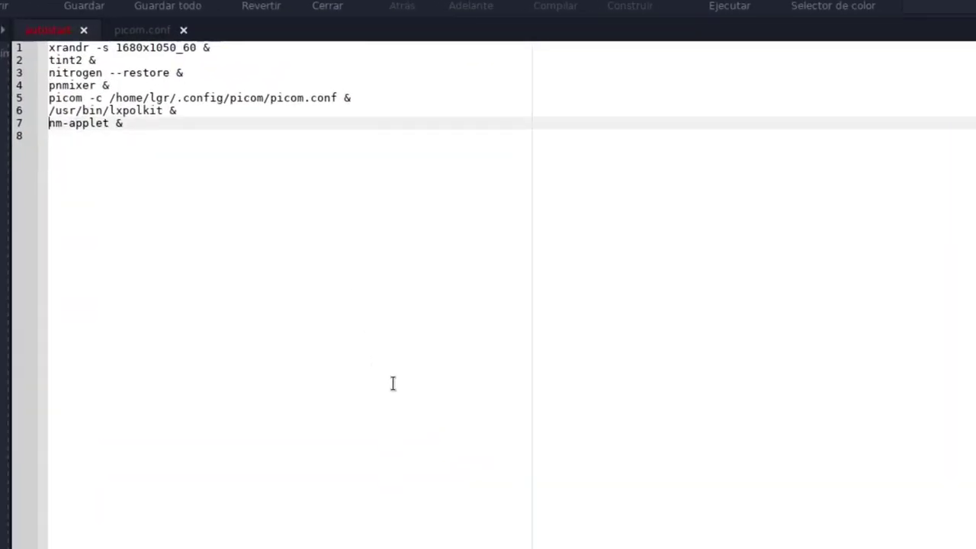
key(Up)
key(Up)
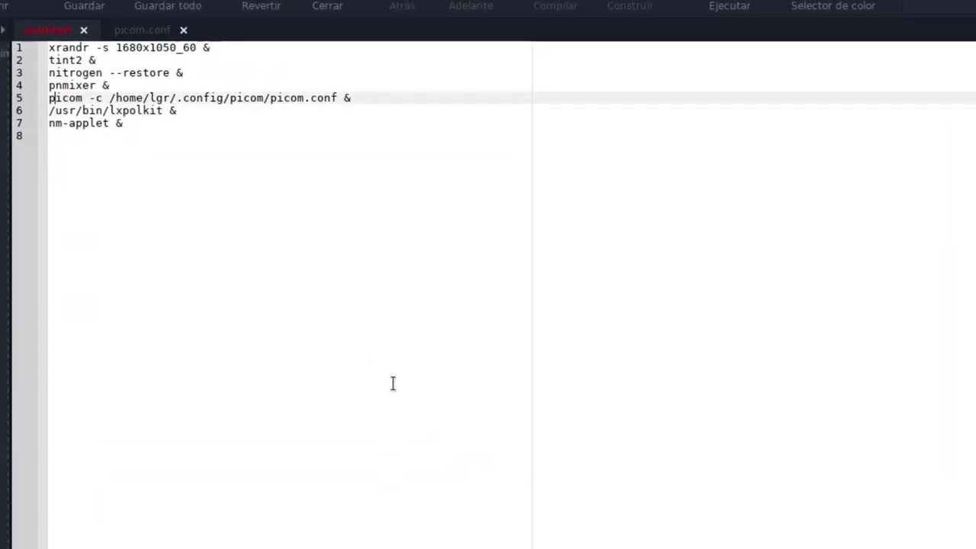
key(Right)
key(Right)
text(-)
key(Right)
text(onfig)
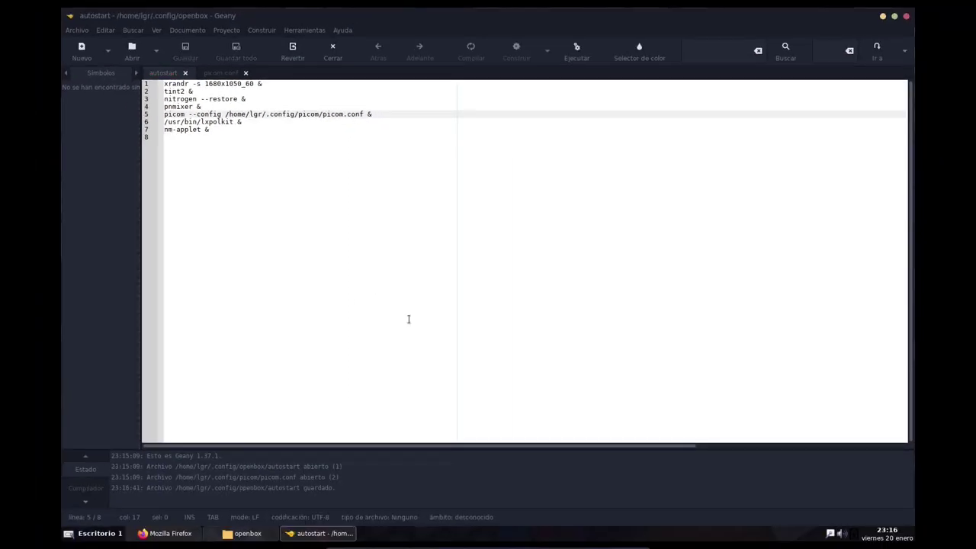
Close Geany, the openbox folder window and Firefox.
click(907, 17)
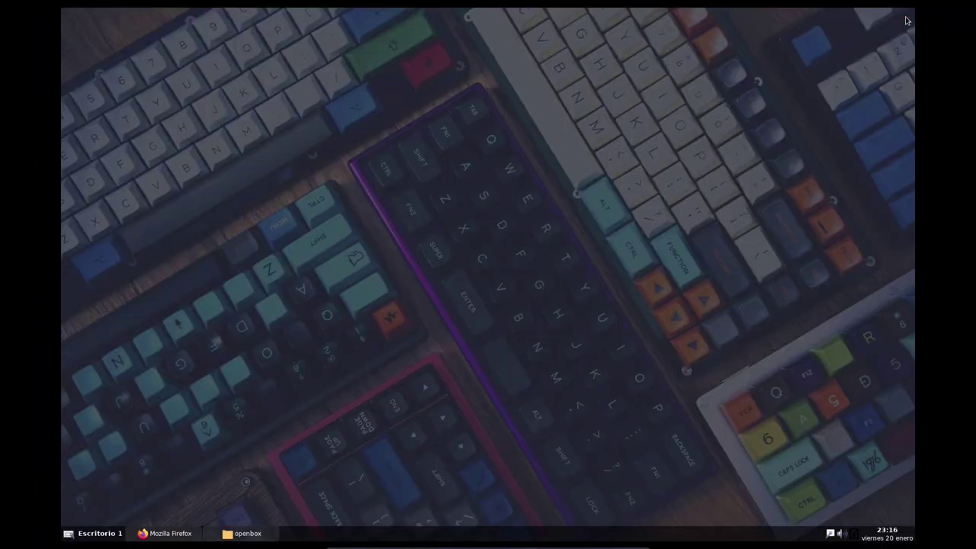
click(268, 542)
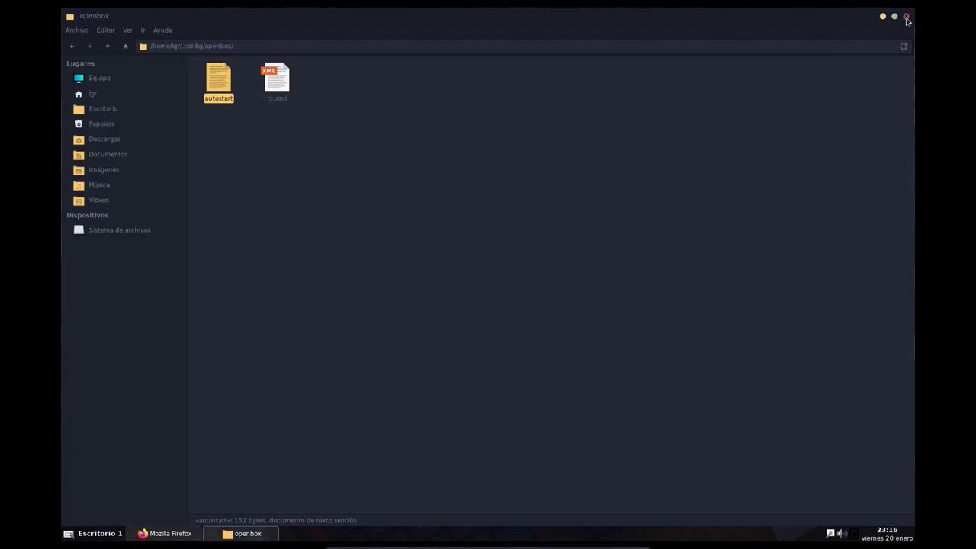
click(907, 17)
click(161, 537)
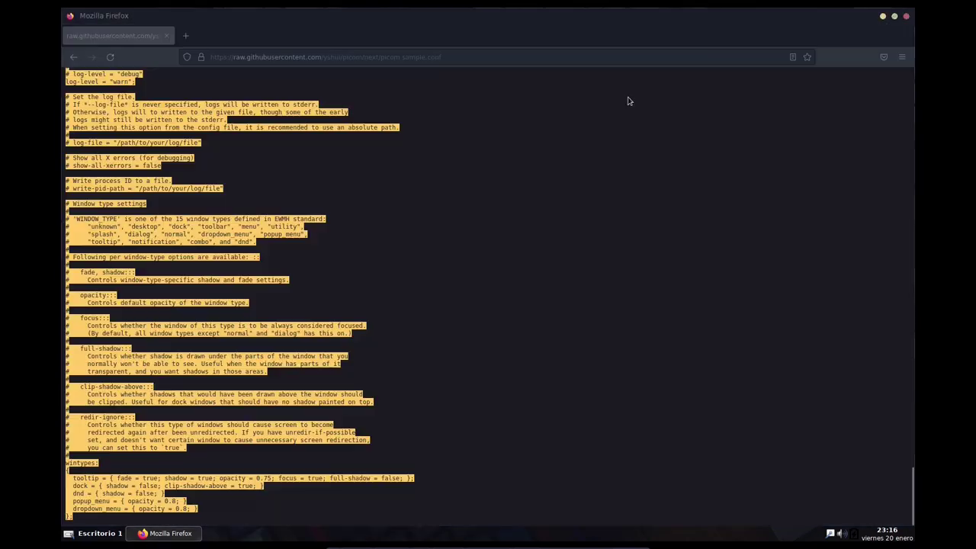
click(905, 16)
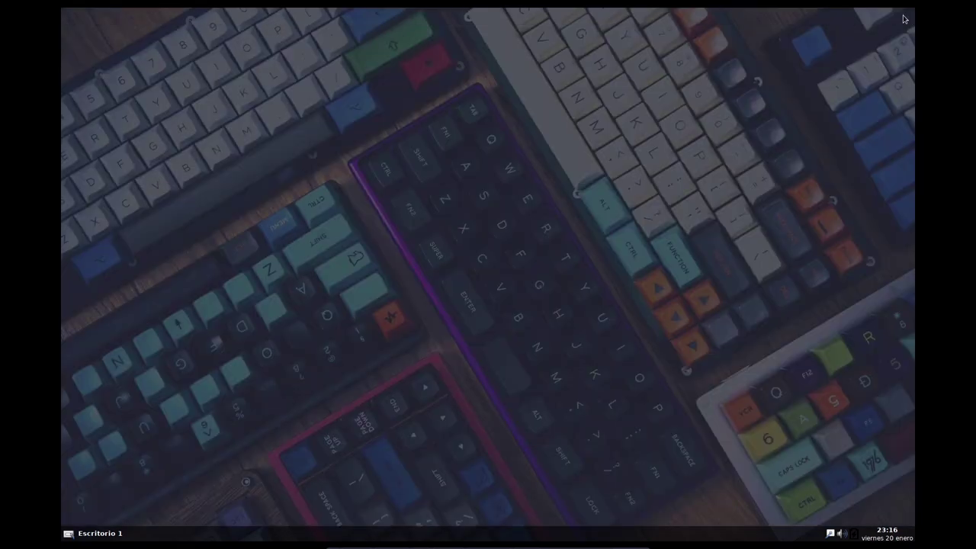
Exit the Openbox session from the desktop and confirm the logout.
right_click(329, 150)
click(360, 244)
right_click(355, 196)
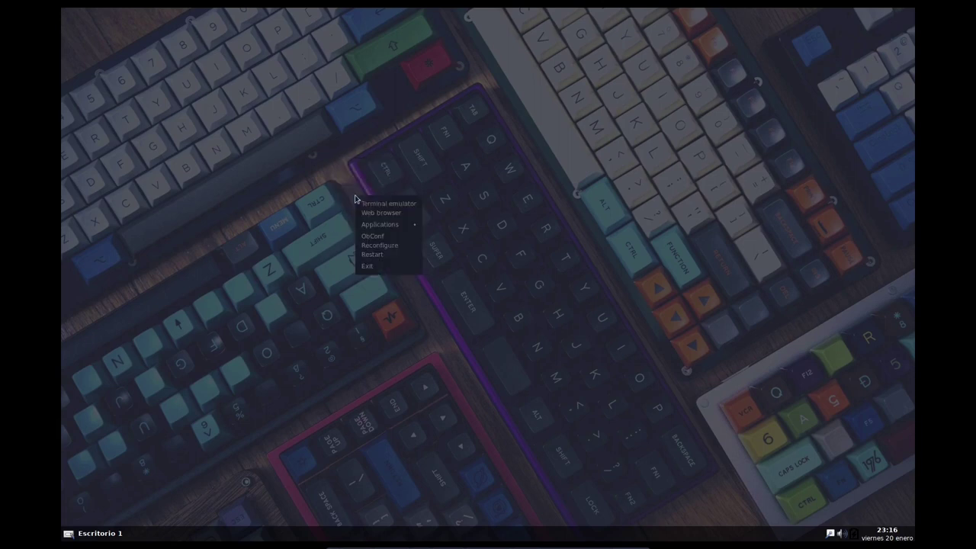
click(383, 265)
click(546, 280)
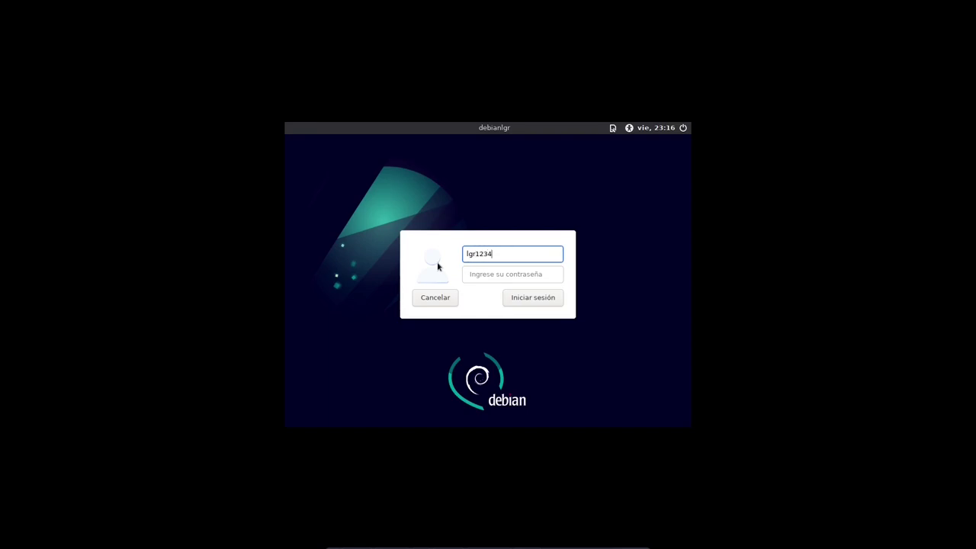
Fill in the username and account password on the Debian login screen.
key(Tab)
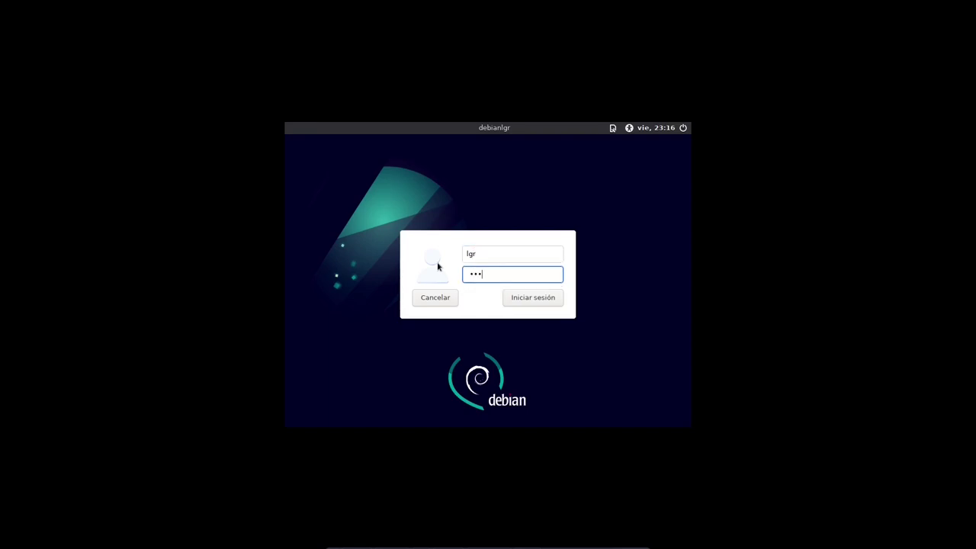
Log in to the Debian desktop session with the credentials already entered.
key(Return)
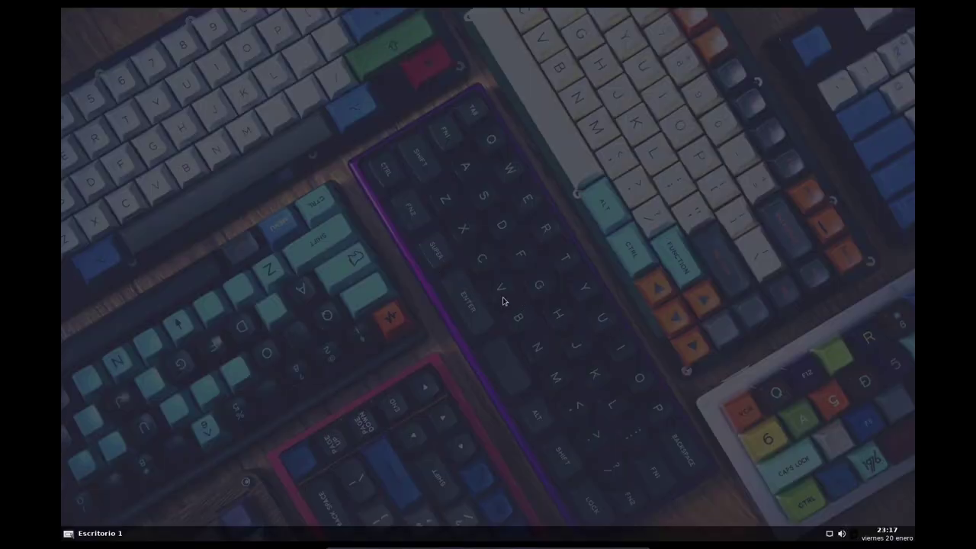
right_click(281, 155)
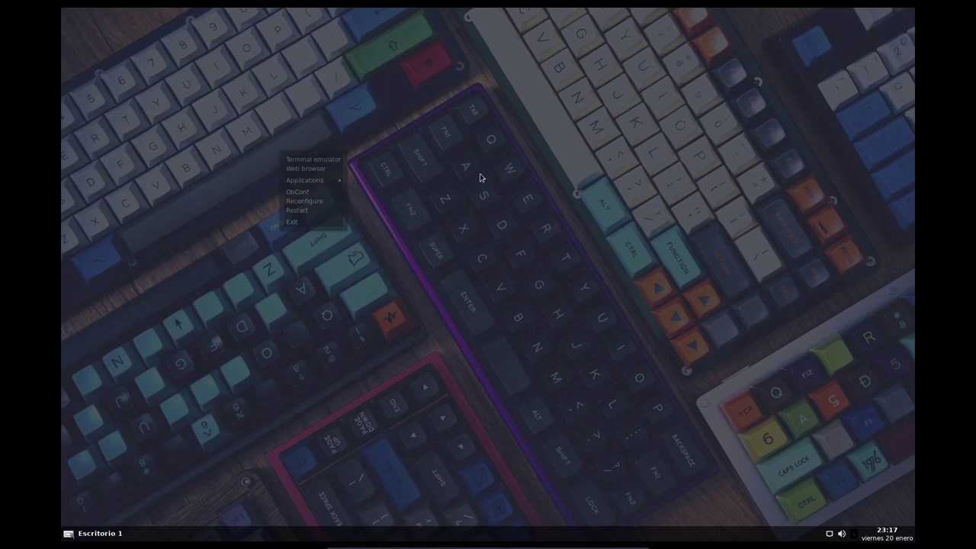
click(384, 201)
right_click(265, 138)
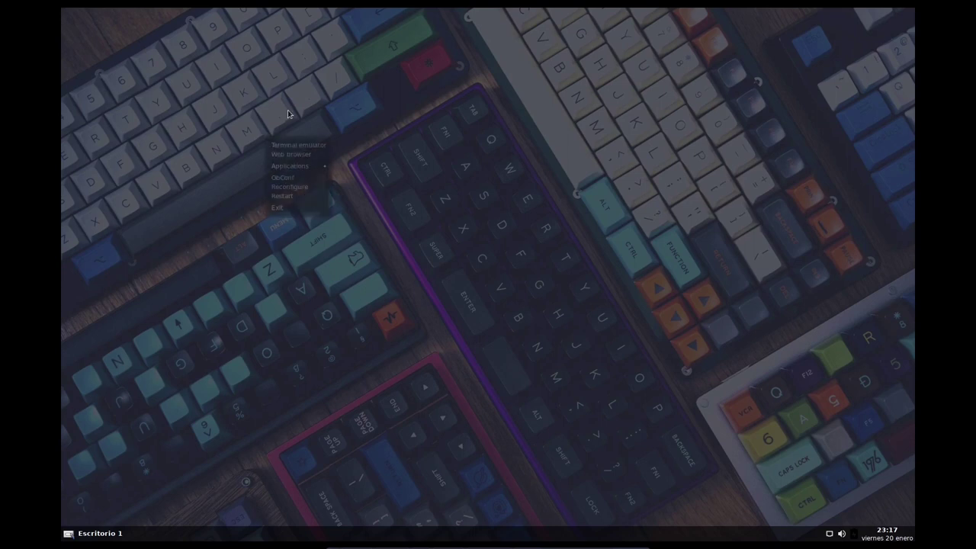
click(290, 116)
Raise the system's sound volume slightly and dismiss the volume control.
click(841, 533)
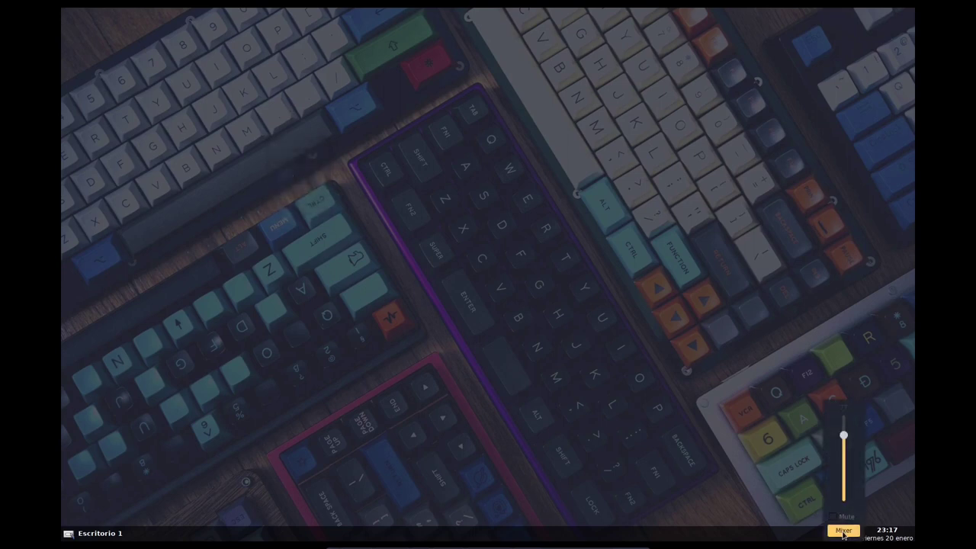
drag(845, 453, 845, 426)
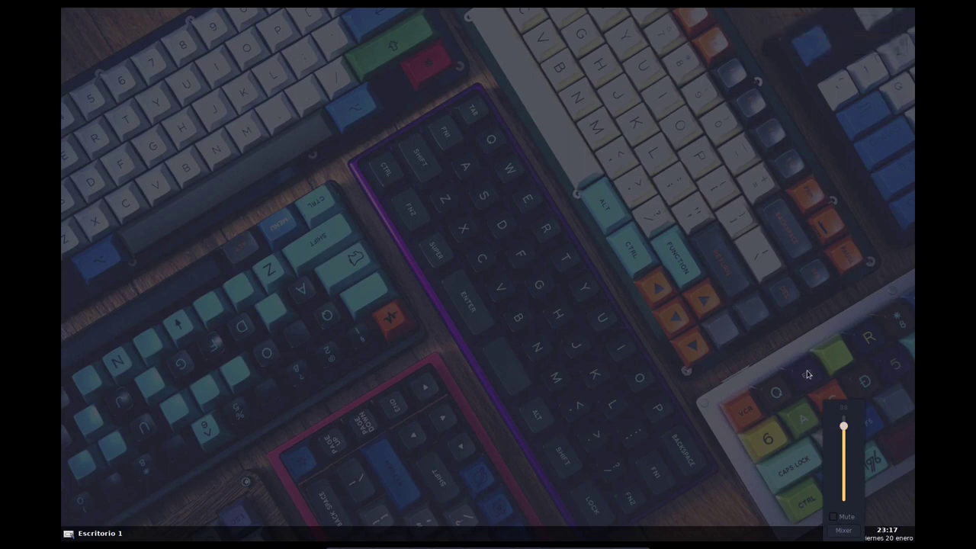
mouse_move(844, 429)
mouse_down()
mouse_move(845, 497)
mouse_move(849, 432)
mouse_up()
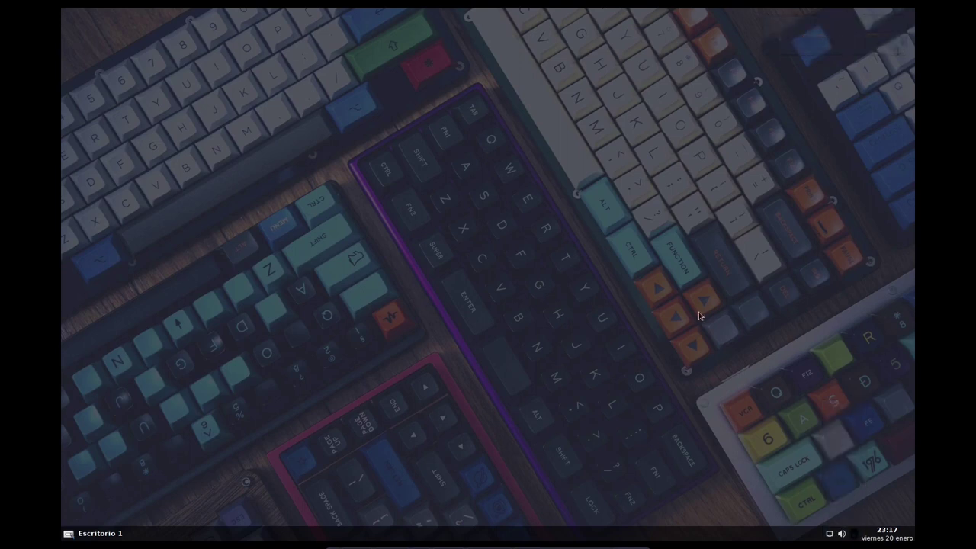
Launch the Thunar File Manager from the Utilities applications on the desktop.
right_click(239, 186)
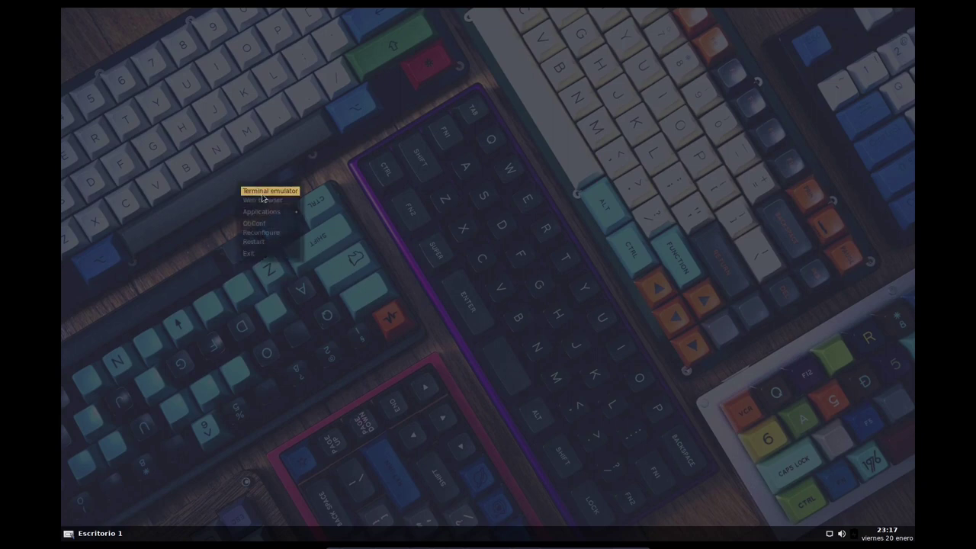
mouse_move(276, 212)
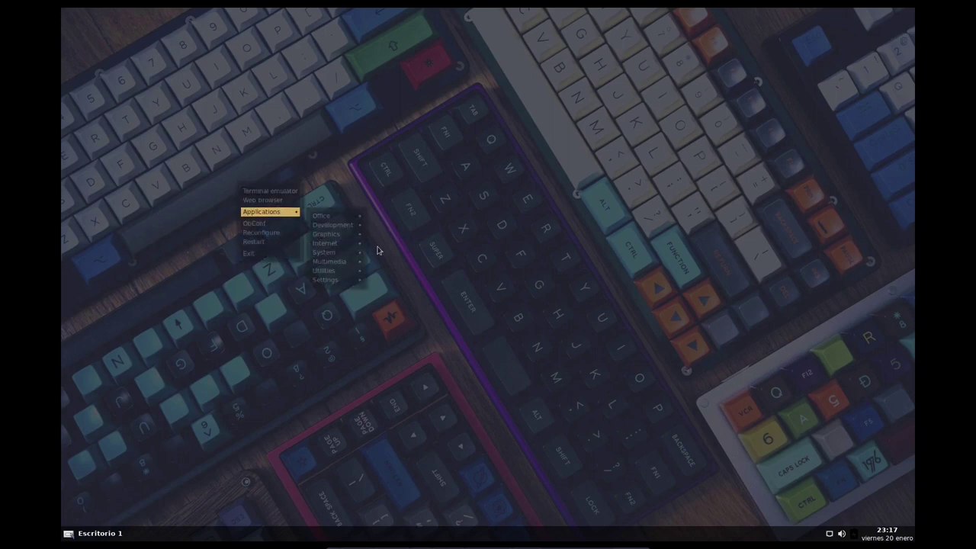
mouse_move(341, 247)
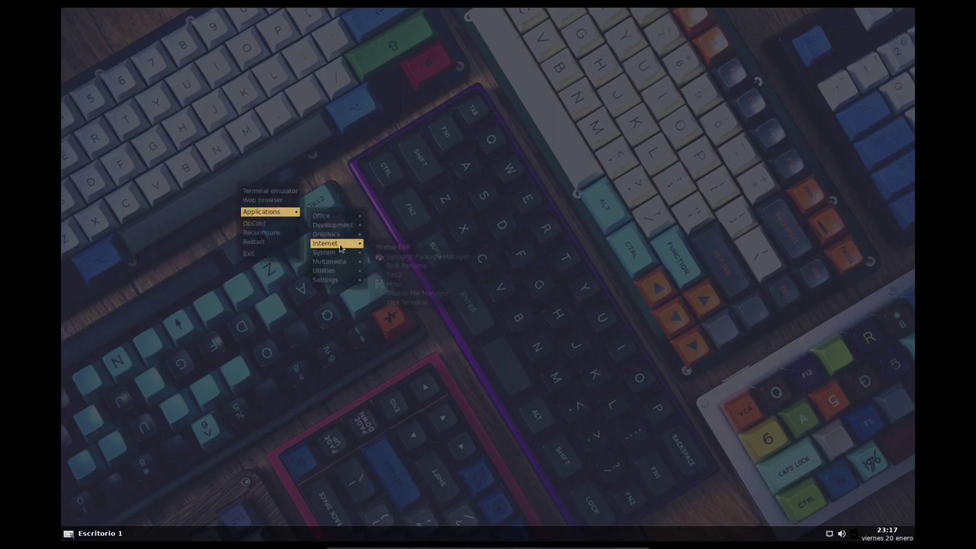
mouse_move(344, 280)
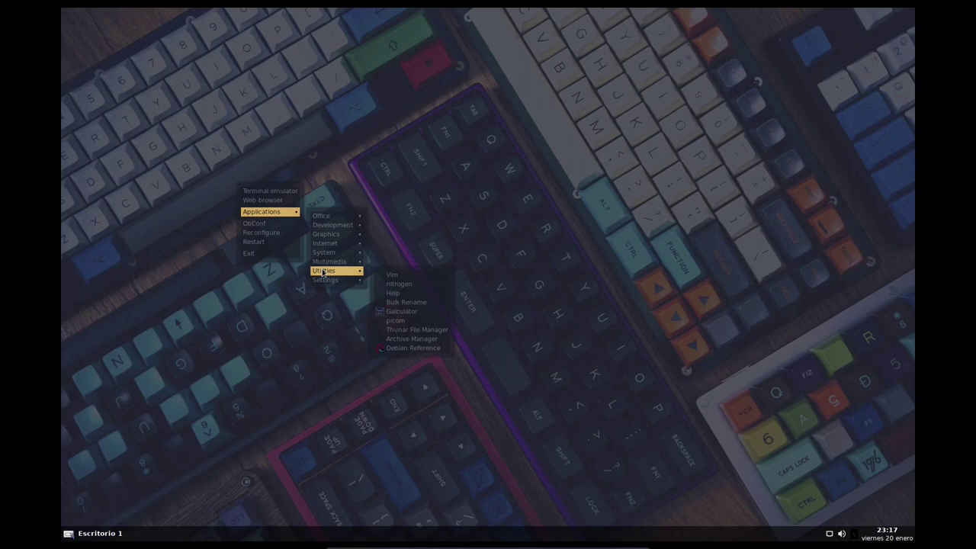
click(411, 330)
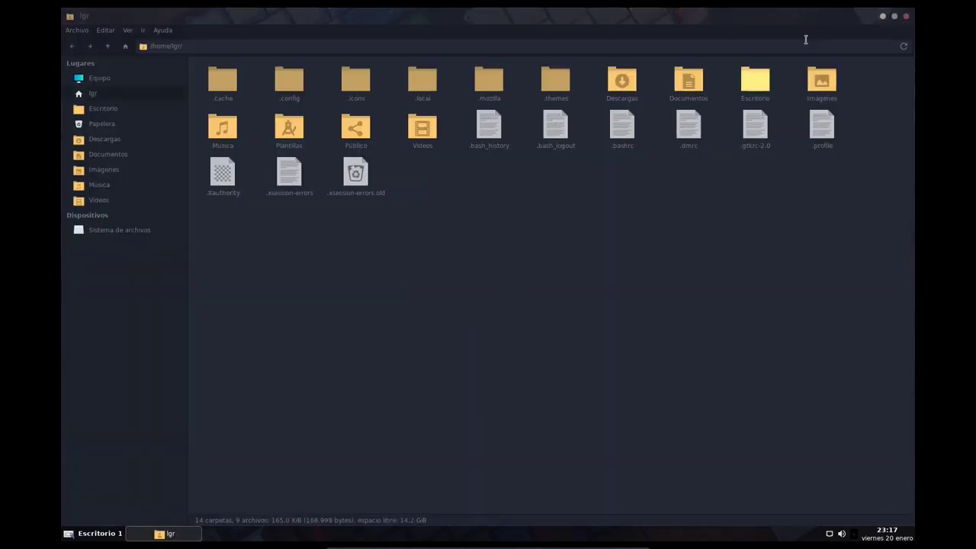
Restore the file manager window from its maximized size, widen it and move it over the desktop's left part.
click(895, 16)
drag(580, 38, 610, 63)
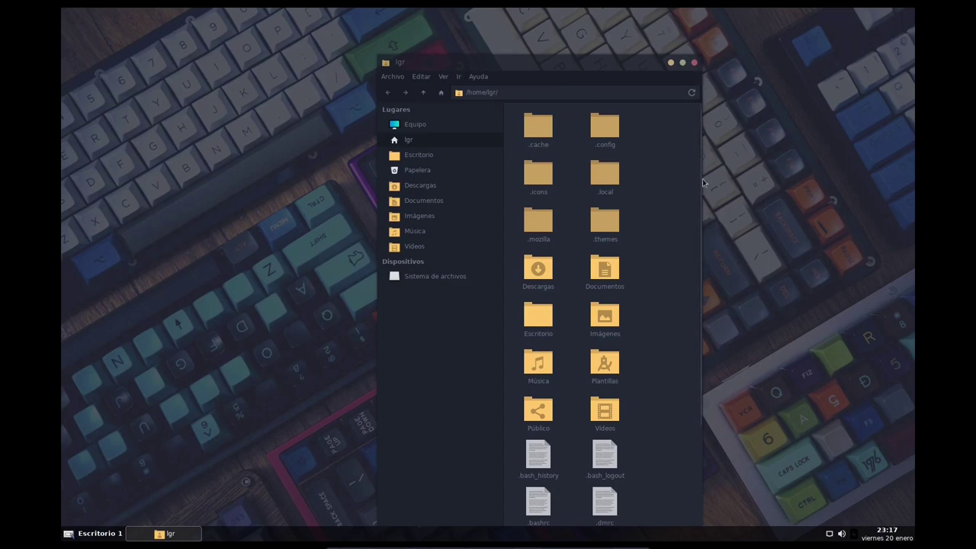
drag(701, 57, 869, 184)
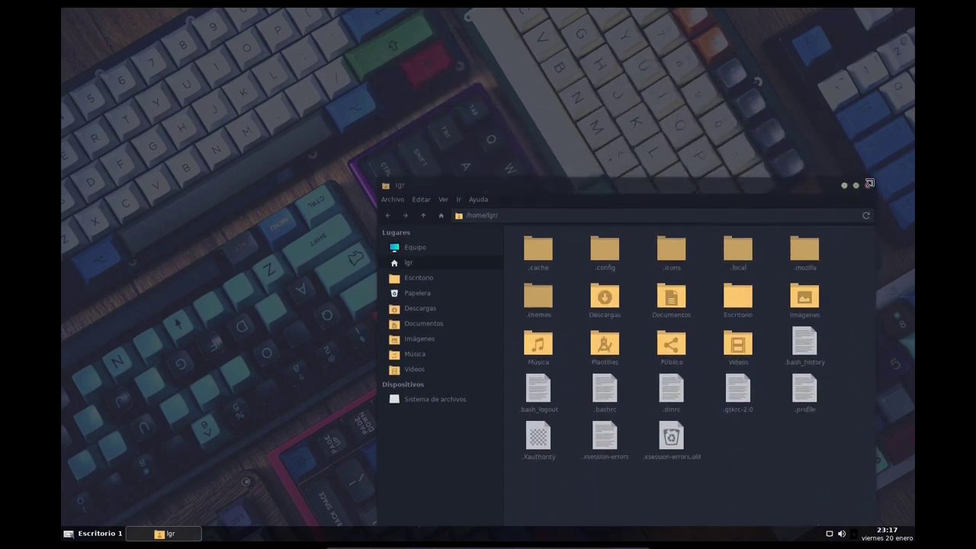
drag(740, 191, 477, 113)
Open a terminal emulator and place its window so that it partly overlaps the file manager.
right_click(422, 45)
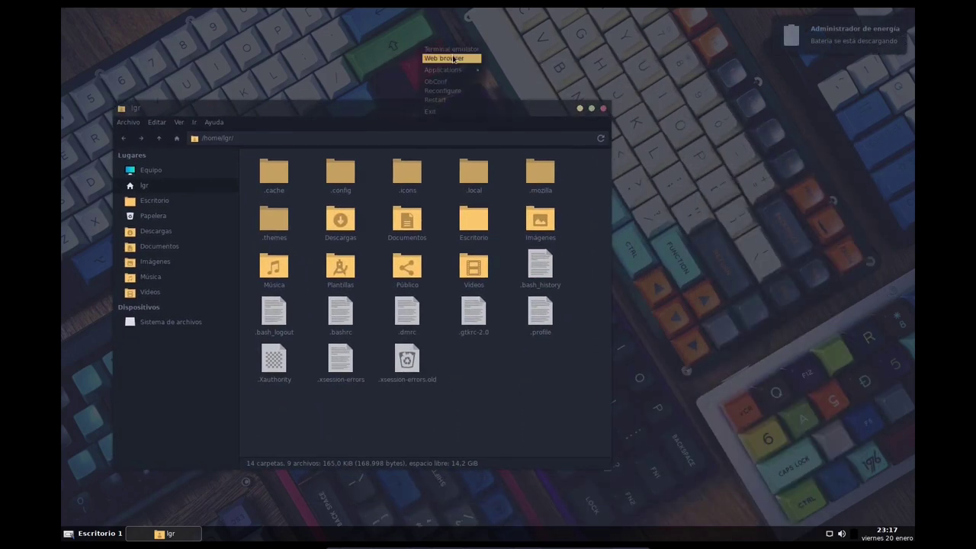
click(454, 49)
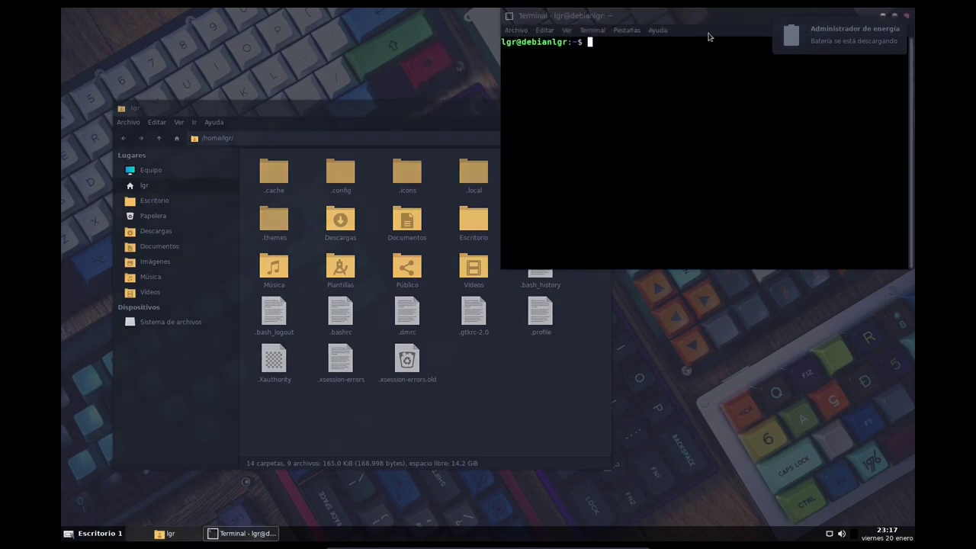
drag(717, 37, 739, 170)
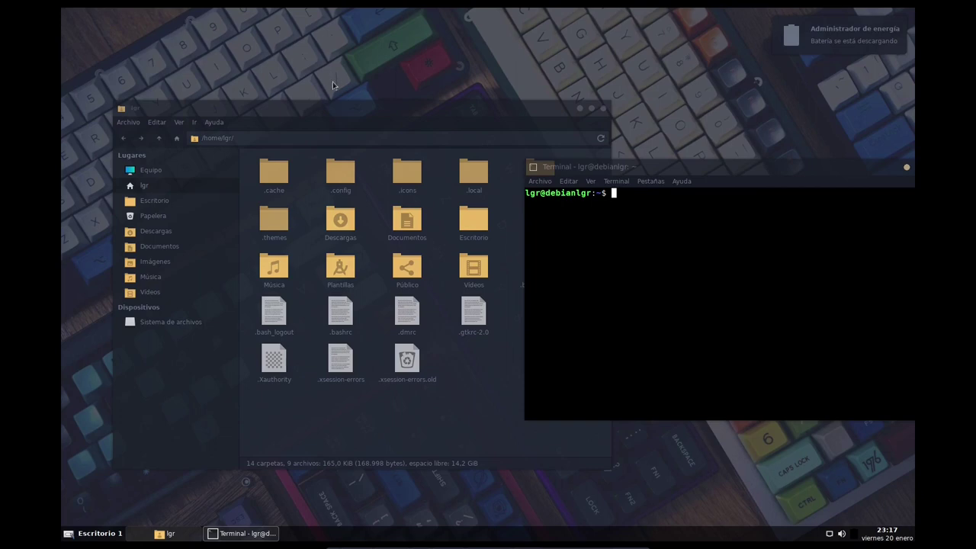
drag(717, 167, 687, 199)
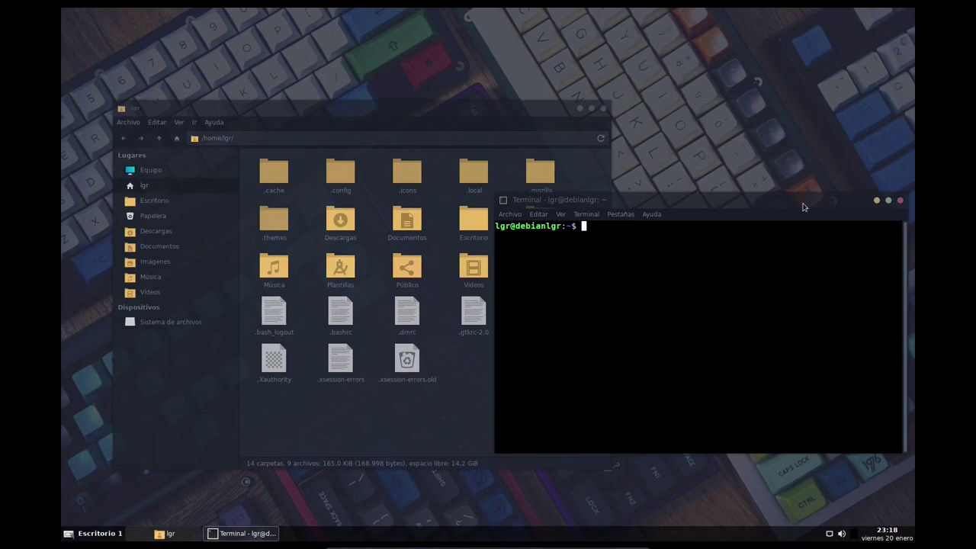
drag(809, 207, 781, 197)
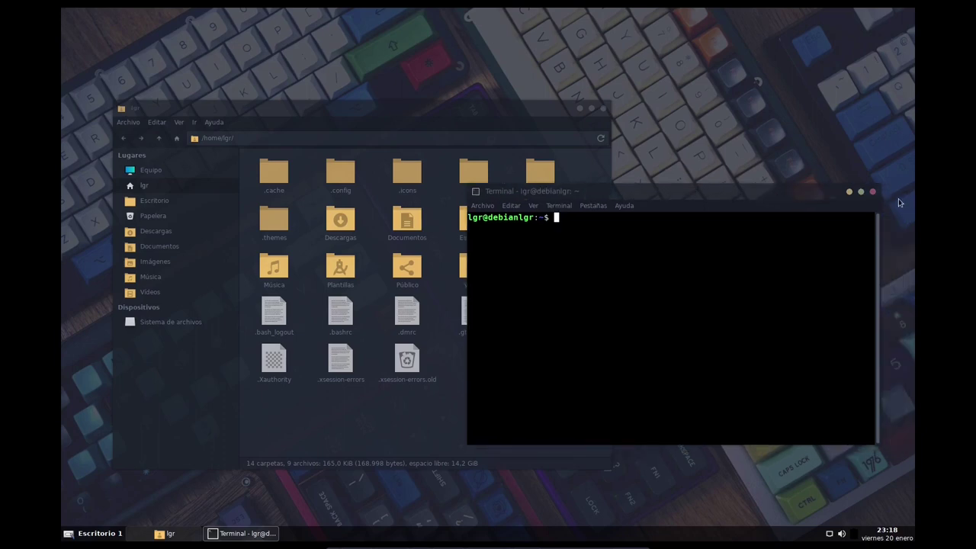
Close the terminal and file manager windows.
click(873, 192)
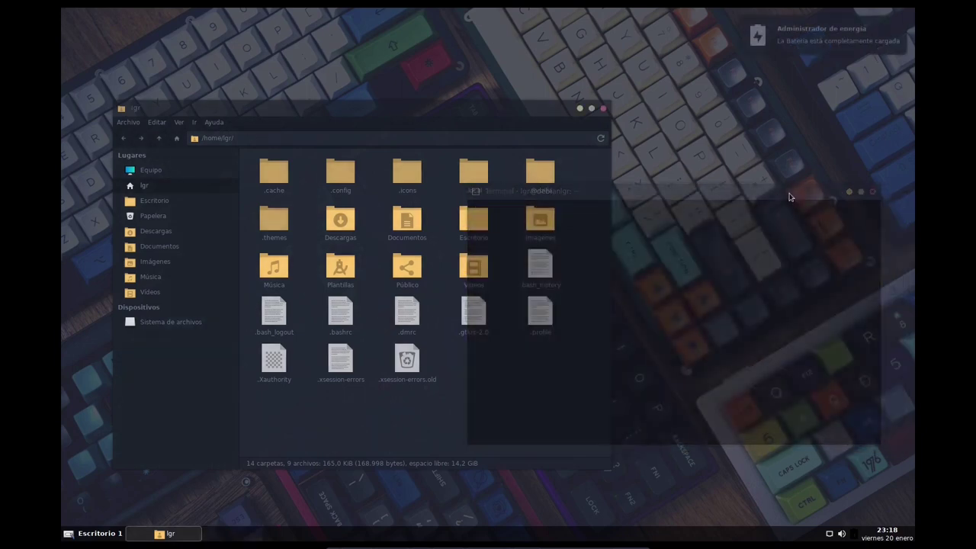
click(602, 109)
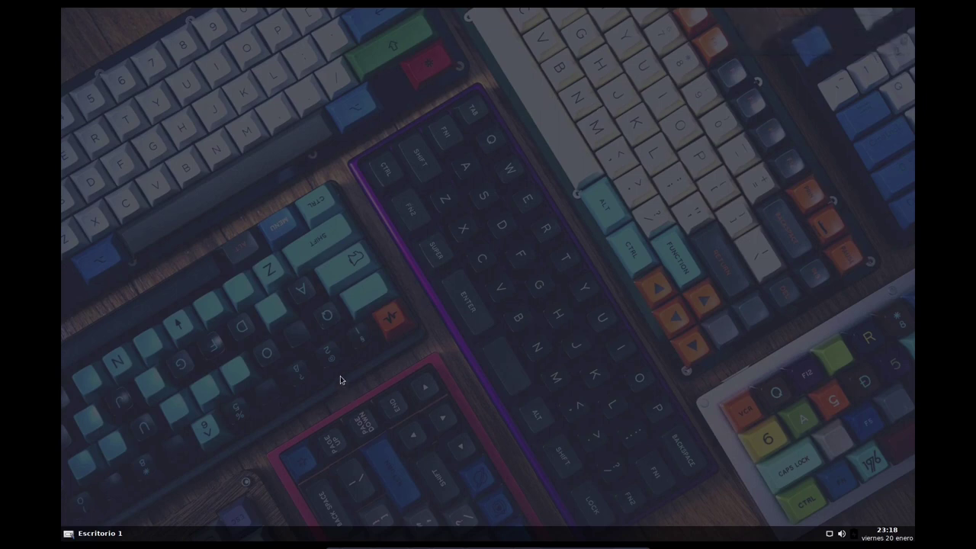
Open Tint2 Settings from the Settings applications and maximize the panel themes window.
right_click(276, 191)
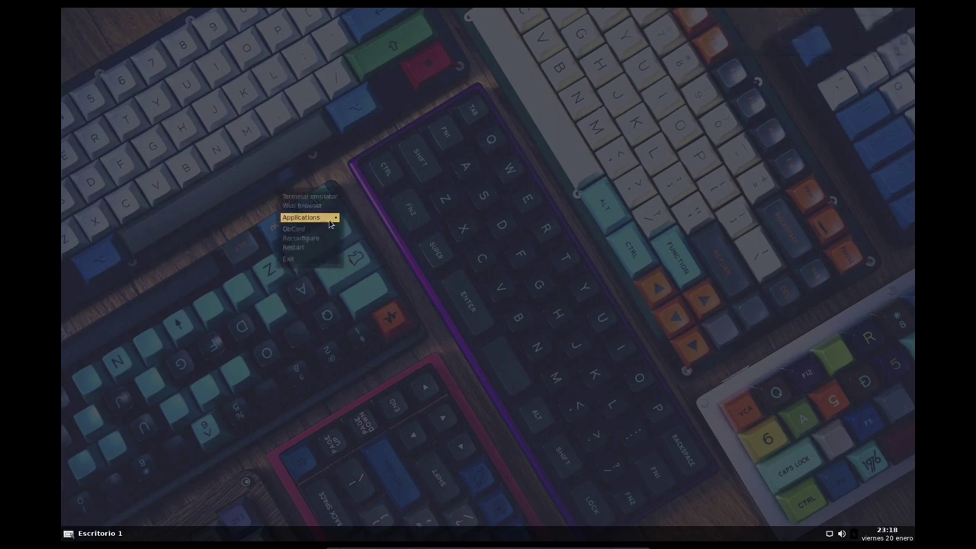
mouse_move(329, 224)
mouse_move(376, 285)
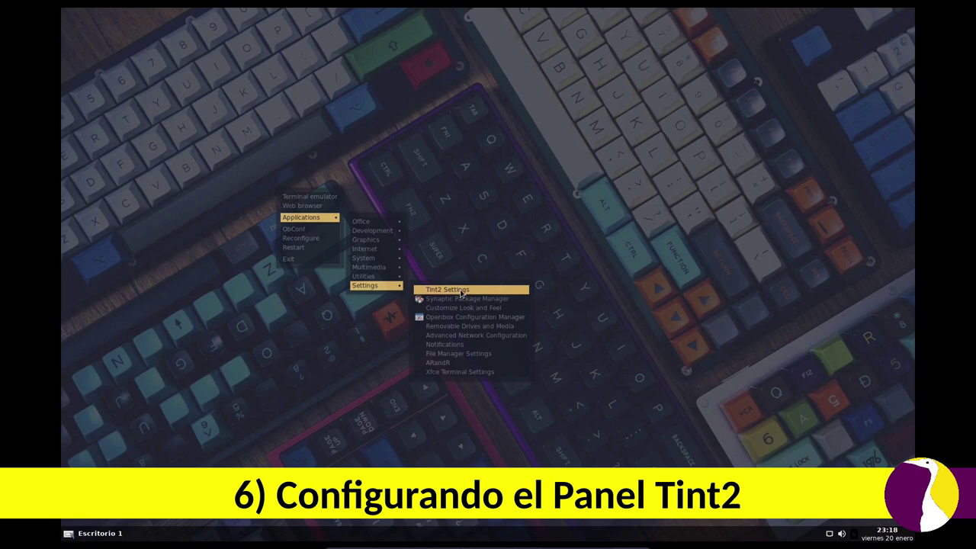
click(461, 291)
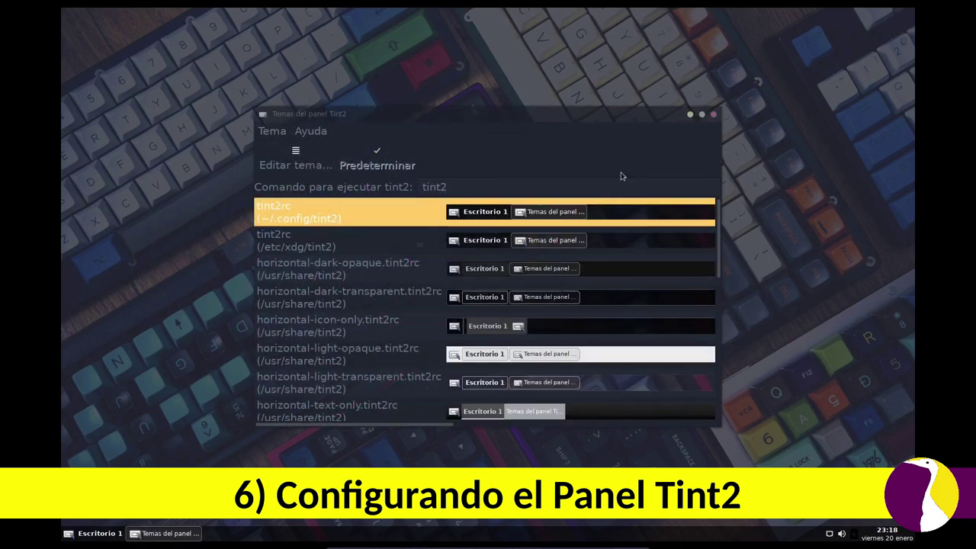
click(701, 116)
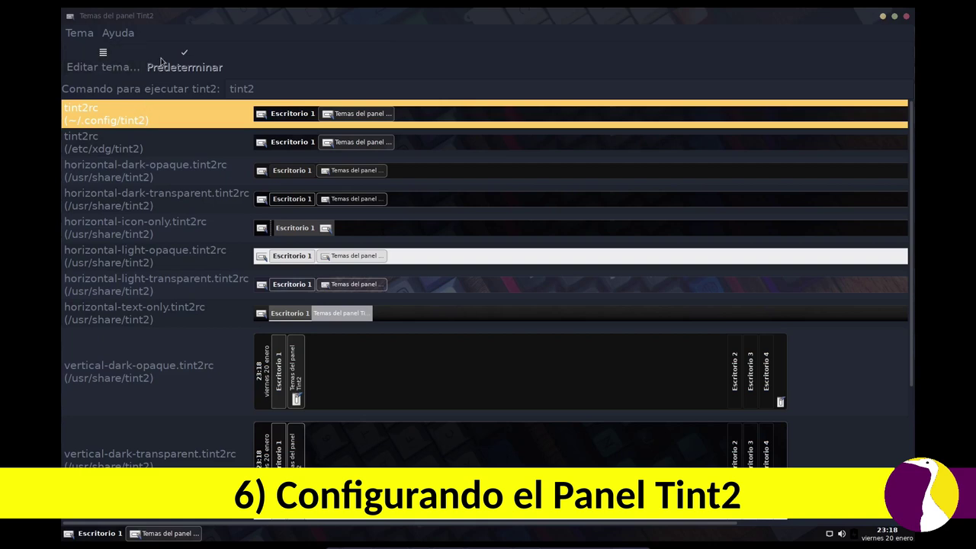
Open the tint2rc theme from ~/.config/tint2 for editing and maximize its properties window.
click(112, 64)
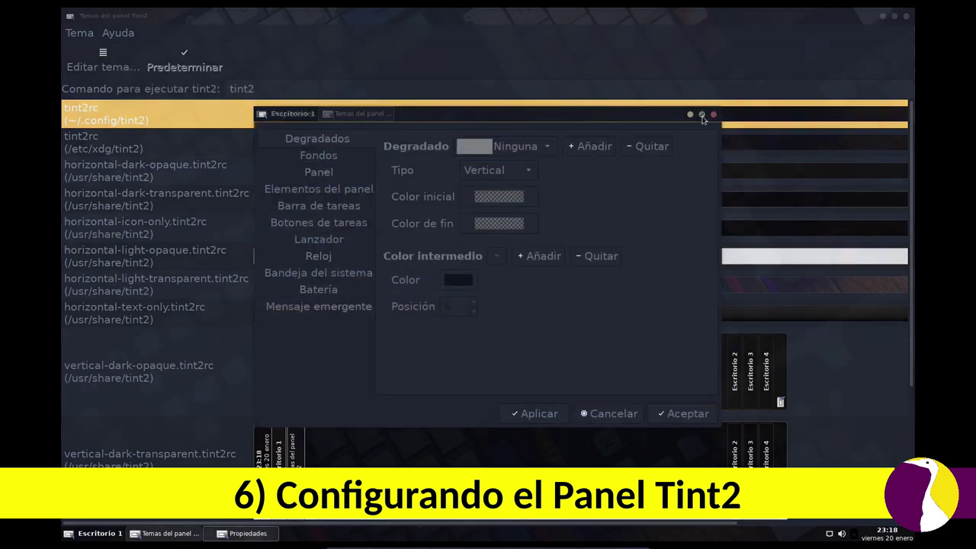
click(702, 115)
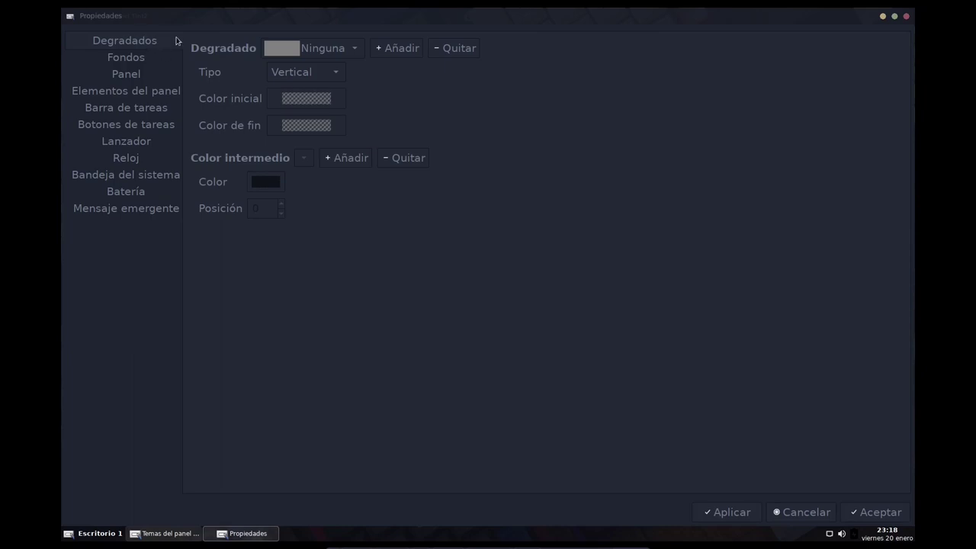
In the Fondos settings, set the Mensaje emergente background's fill color to #1F2430, sampled from the dark window background.
click(126, 59)
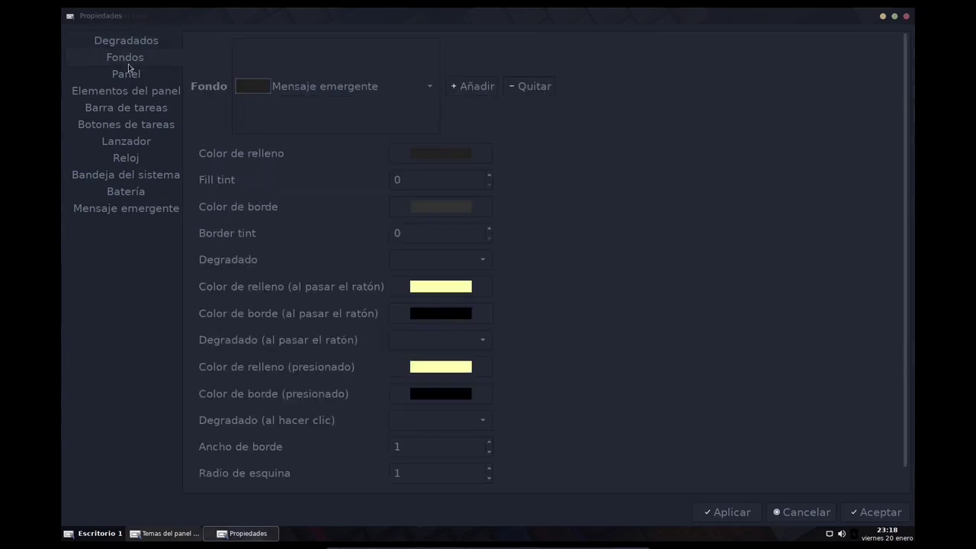
click(330, 92)
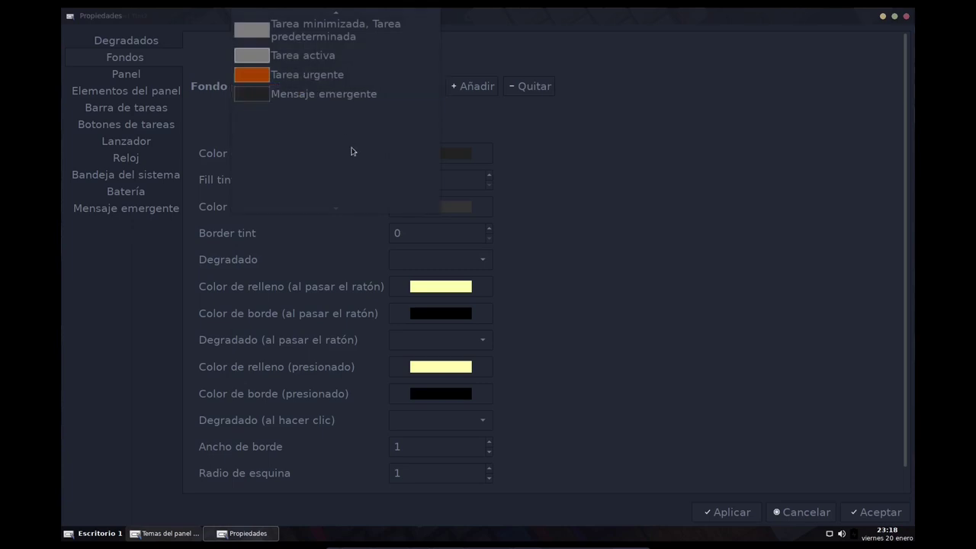
scroll(352, 151, up, 3)
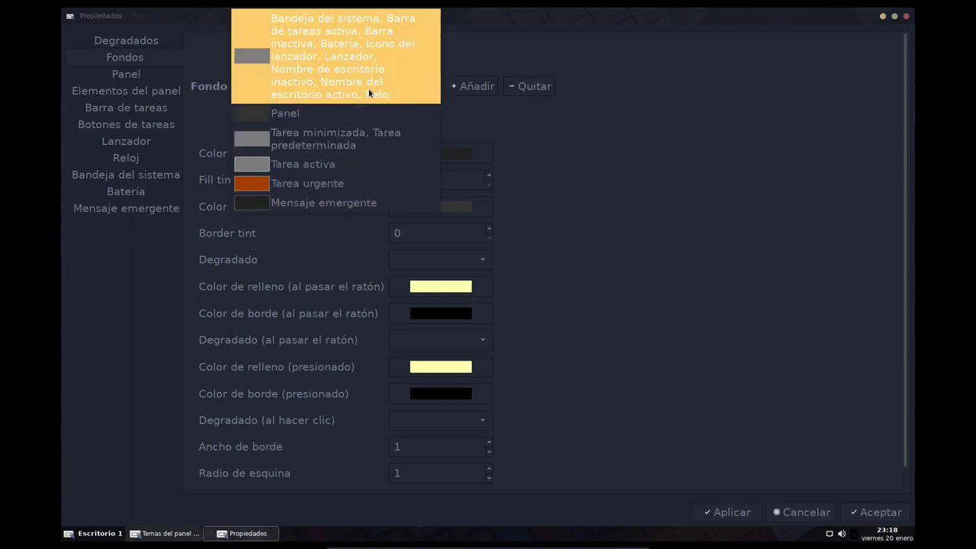
click(321, 202)
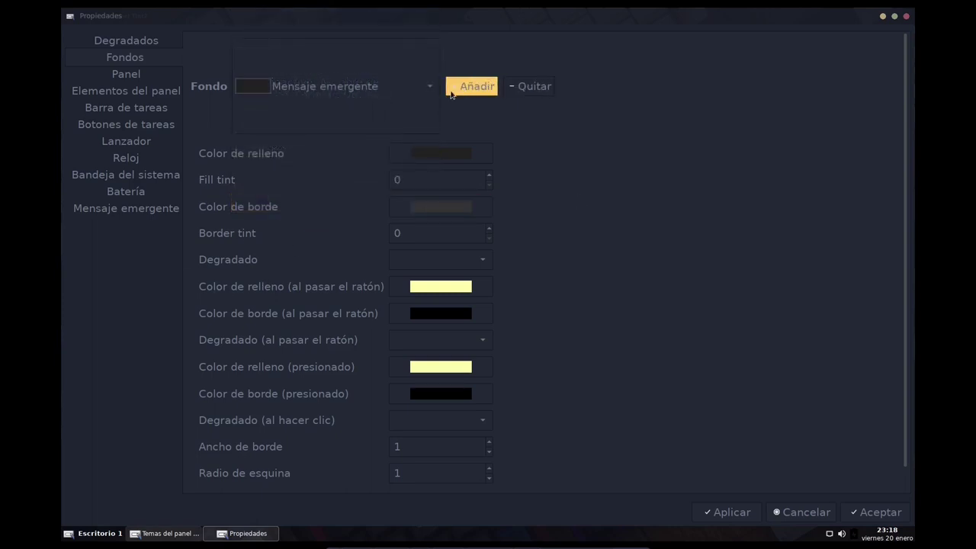
click(442, 153)
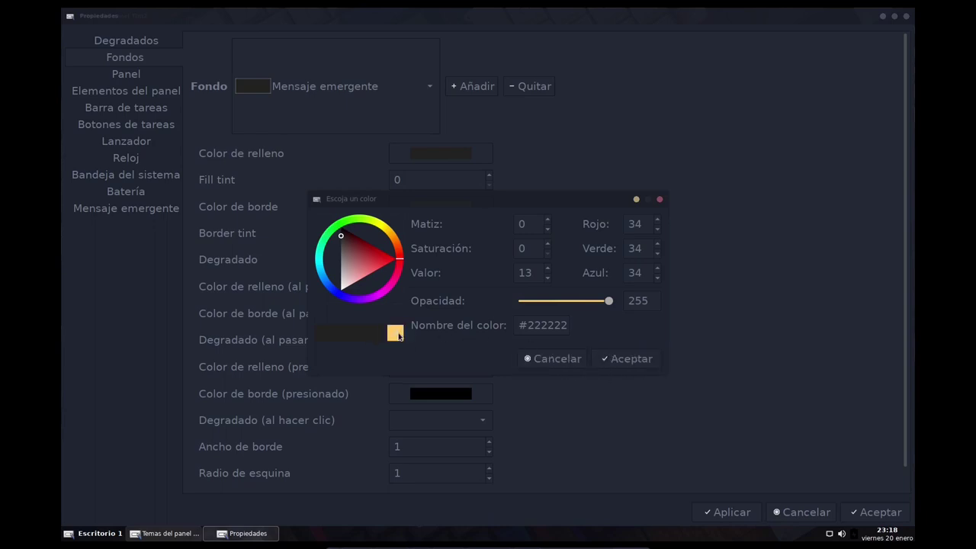
click(395, 333)
click(494, 274)
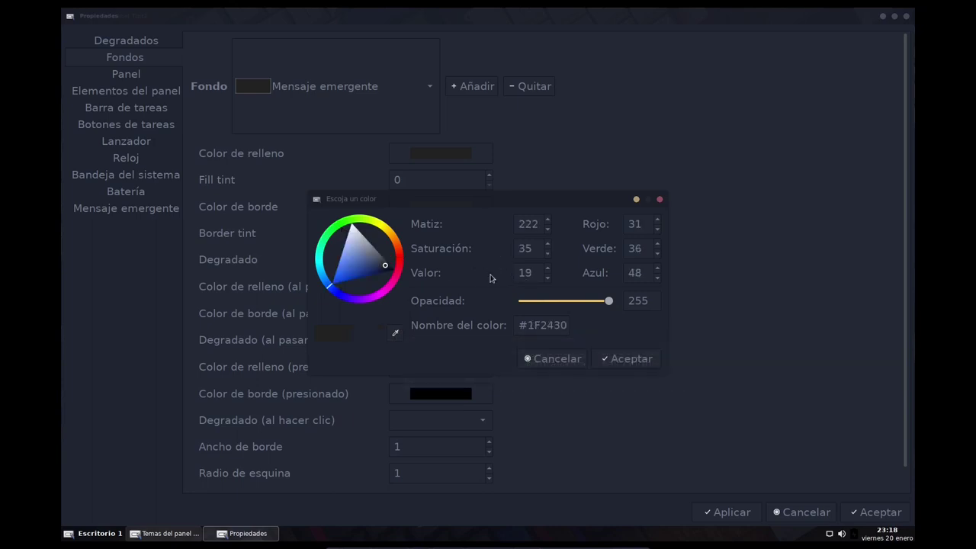
click(619, 360)
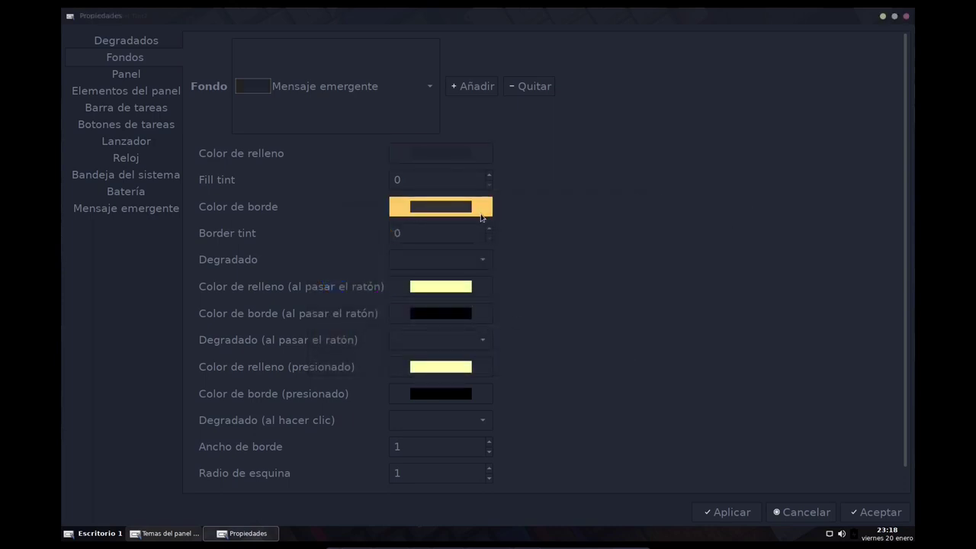
scroll(753, 394, down, 1)
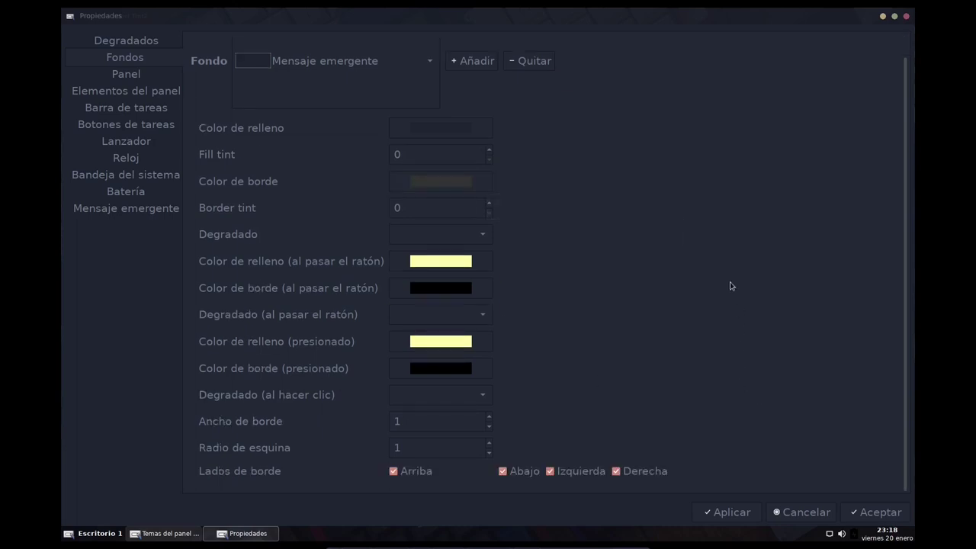
scroll(735, 371, up, 1)
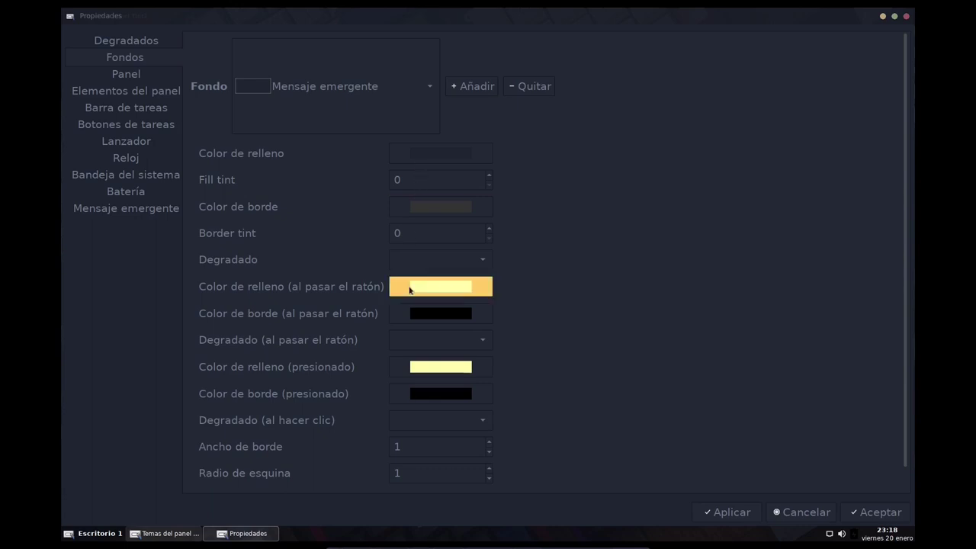
Set the Mensaje emergente background's pressed border color to #1F2430, sampled from the dark window background.
scroll(653, 334, down, 1)
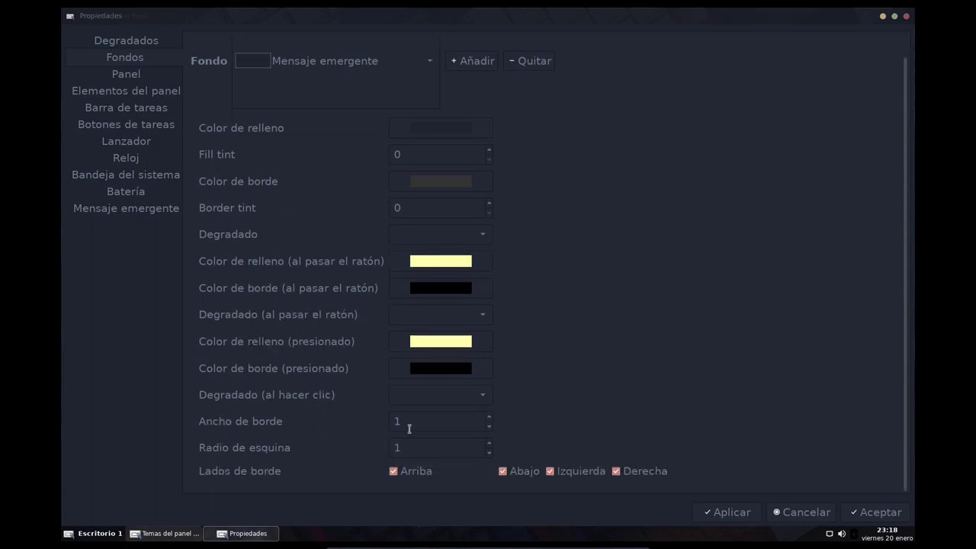
click(439, 369)
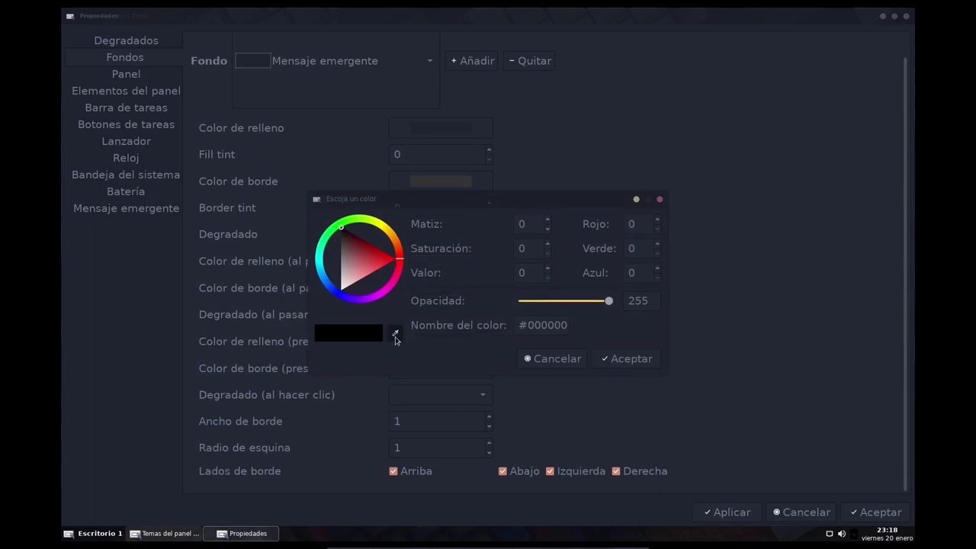
click(395, 333)
click(490, 275)
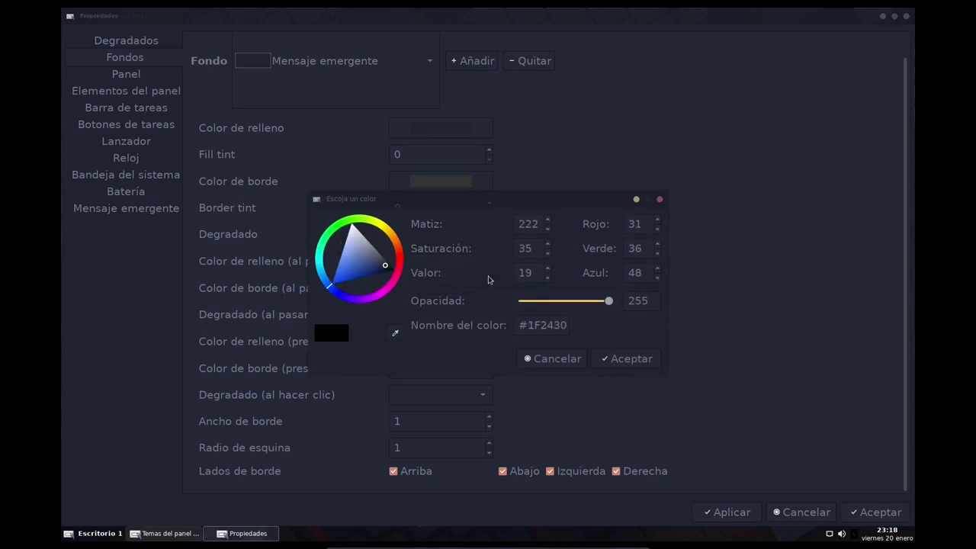
click(621, 365)
For the Tarea activa background, keep only the Abajo border side and set the corner radius to 1.
scroll(565, 252, up, 1)
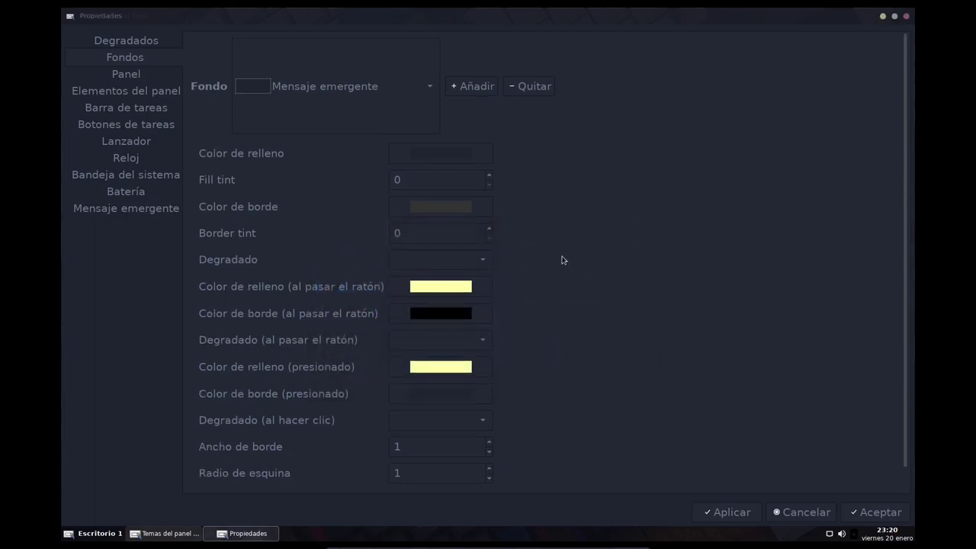
click(399, 75)
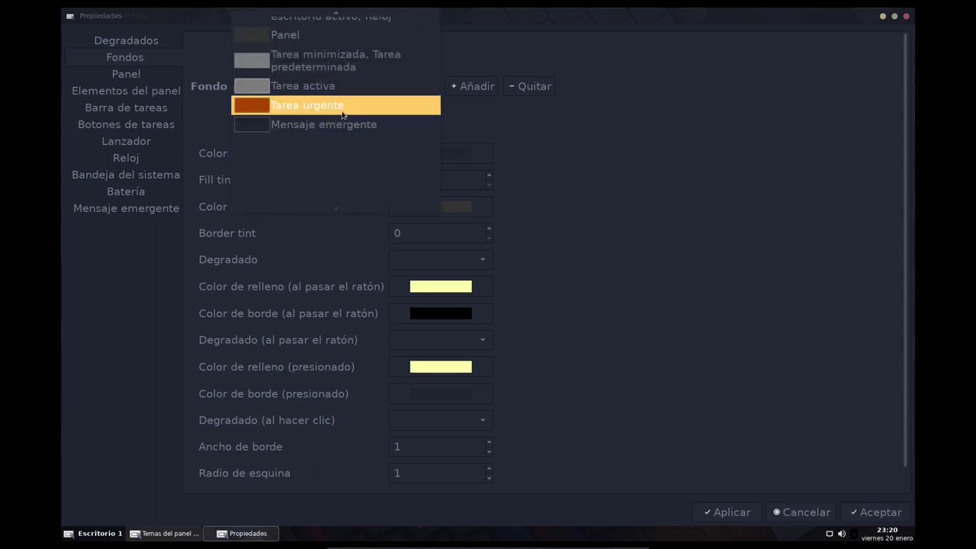
click(343, 115)
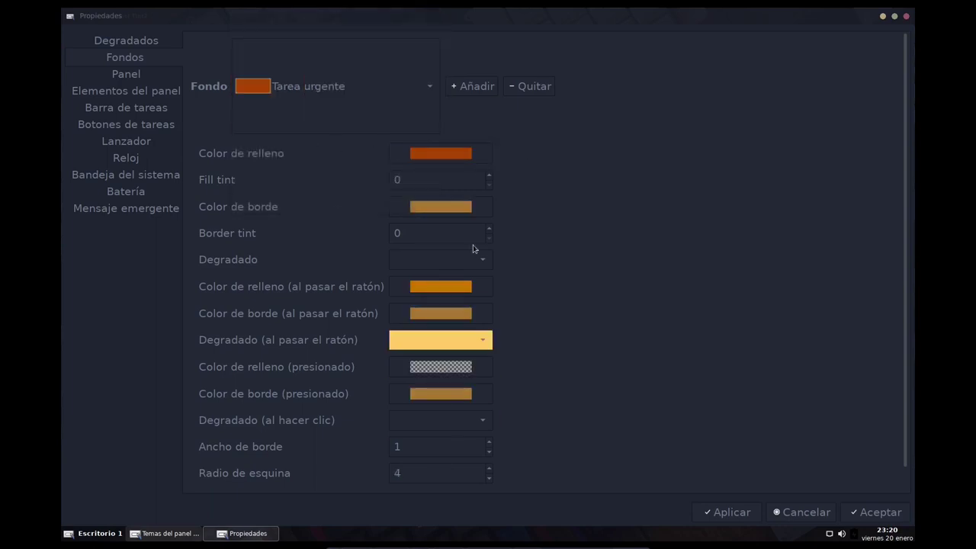
click(340, 89)
click(341, 69)
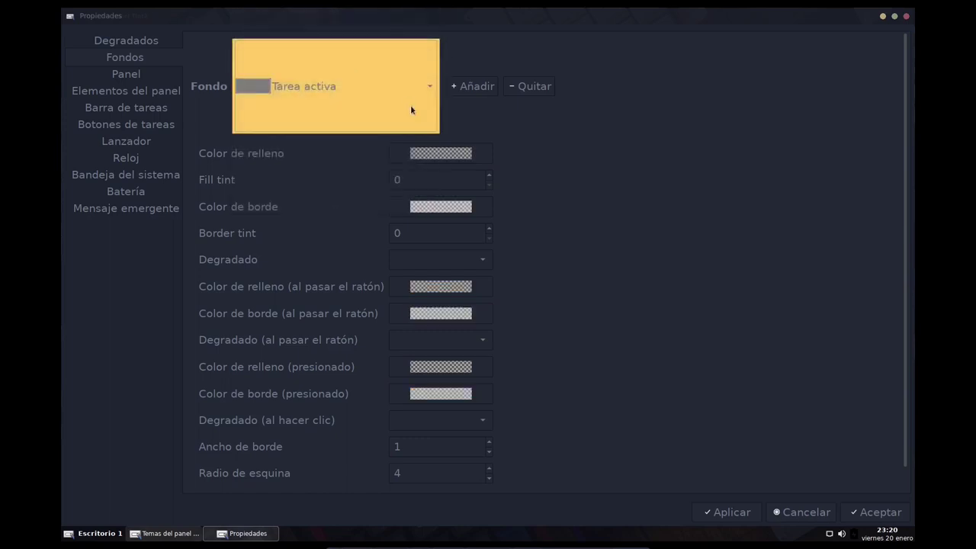
scroll(565, 318, down, 1)
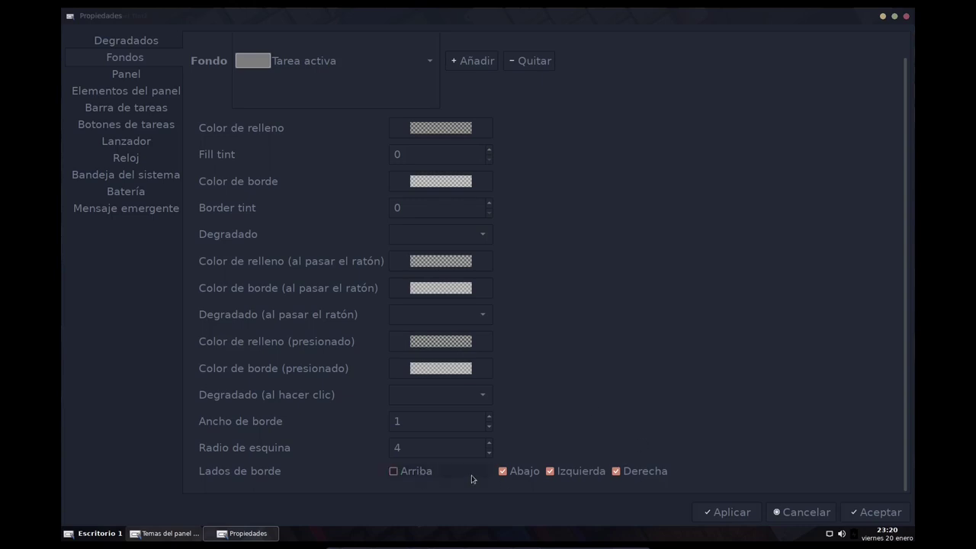
click(597, 476)
click(645, 473)
click(490, 453)
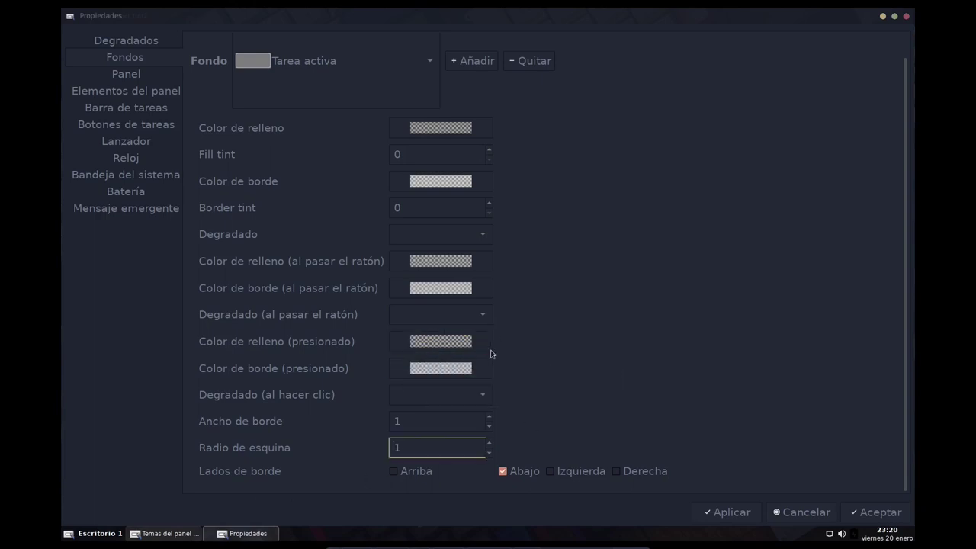
Set Tarea activa's pressed border color to #F7C664, sampled from the yellow opacity slider, with opacity 255, and apply the changes.
click(473, 374)
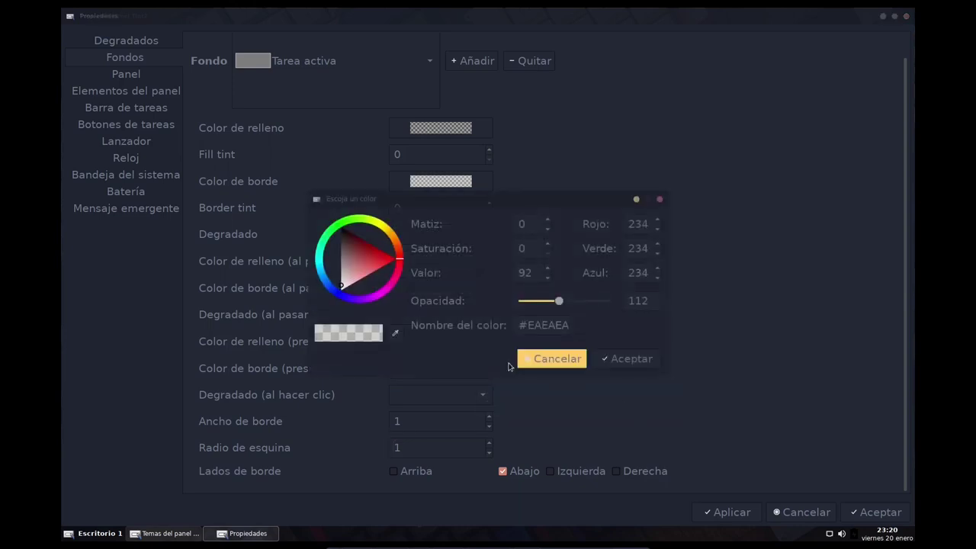
click(534, 297)
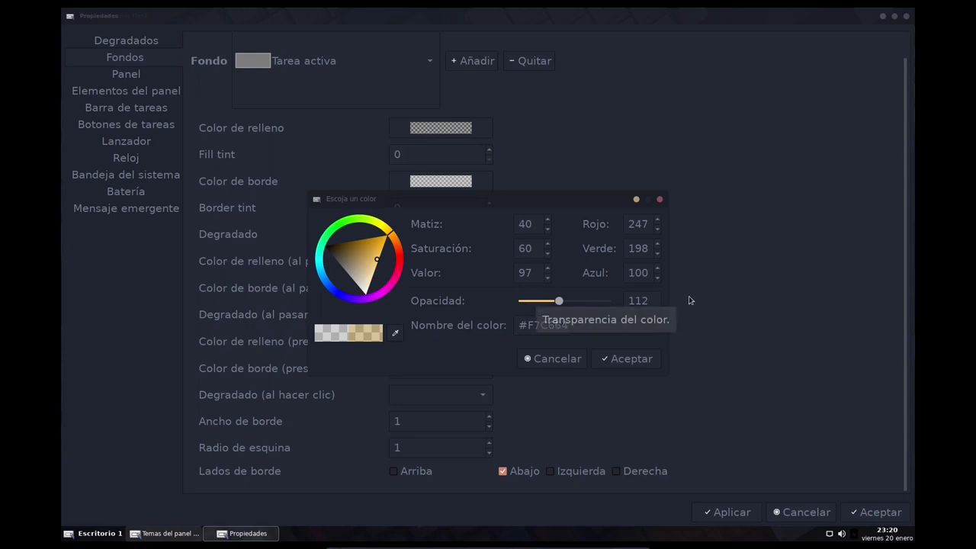
drag(559, 303, 653, 308)
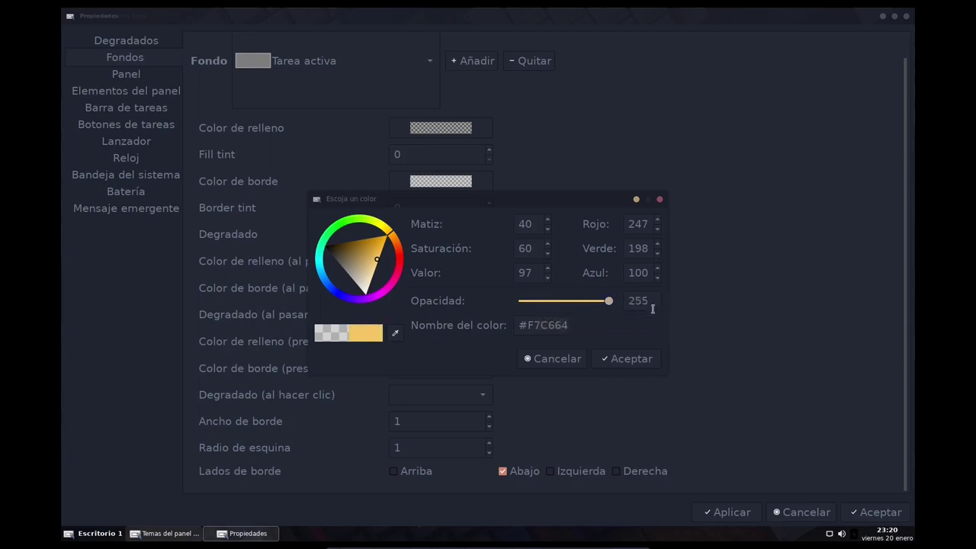
click(630, 360)
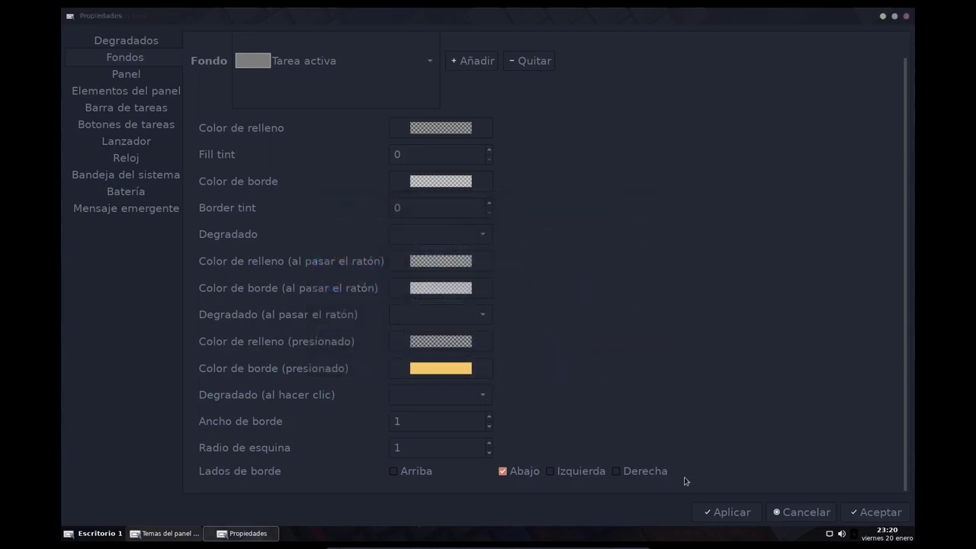
click(752, 512)
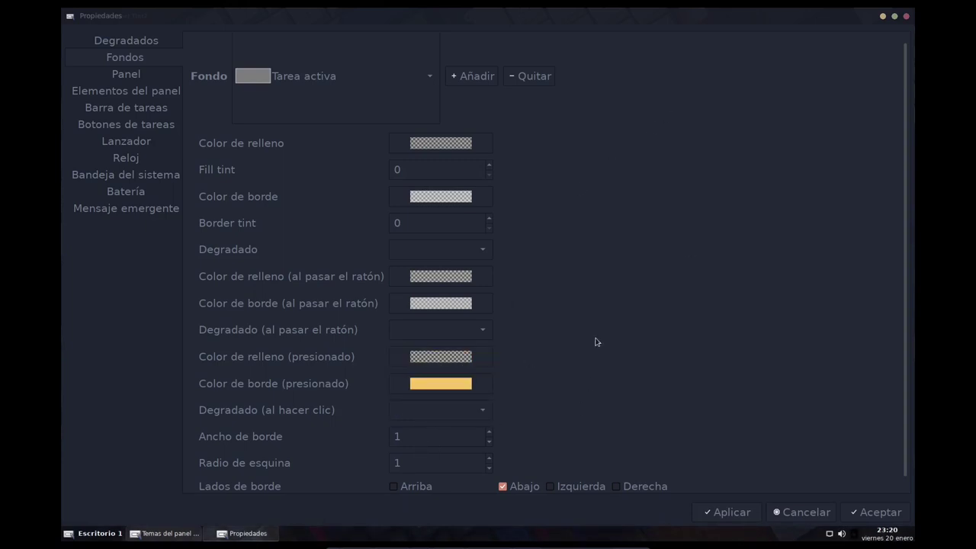
Set Tarea activa's normal border color to #FFCC66, sampled from the yellow opacity slider, with opacity 200, and apply the changes.
click(471, 200)
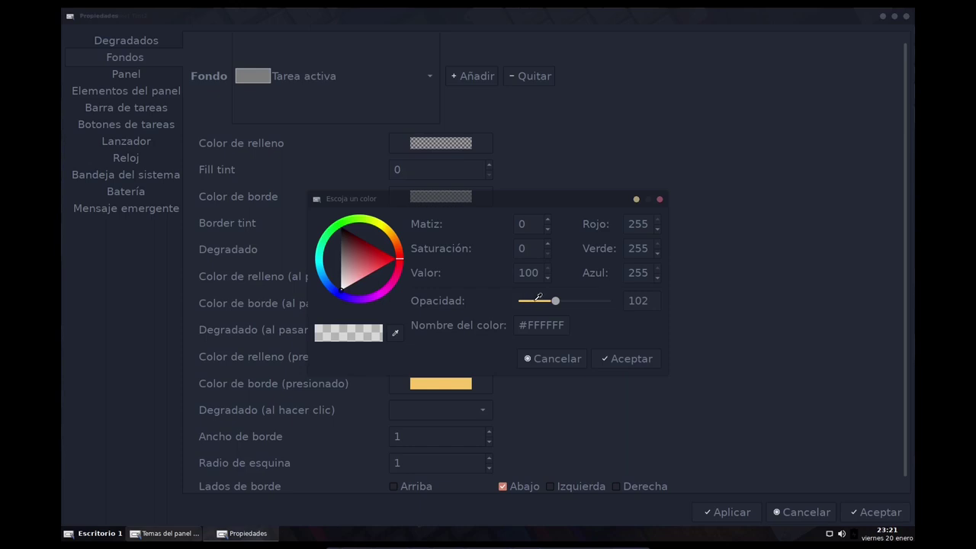
click(537, 301)
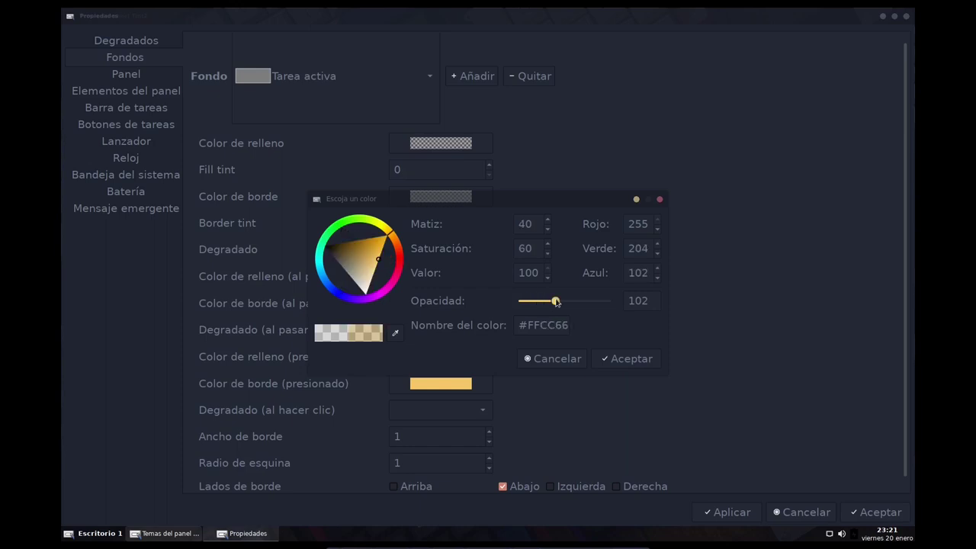
drag(556, 303, 588, 304)
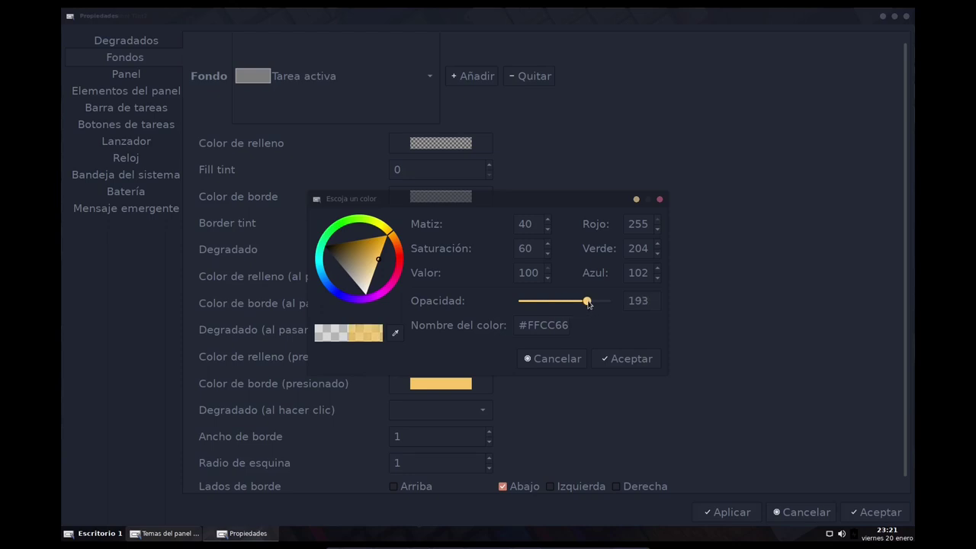
double_click(639, 302)
text(200)
click(635, 362)
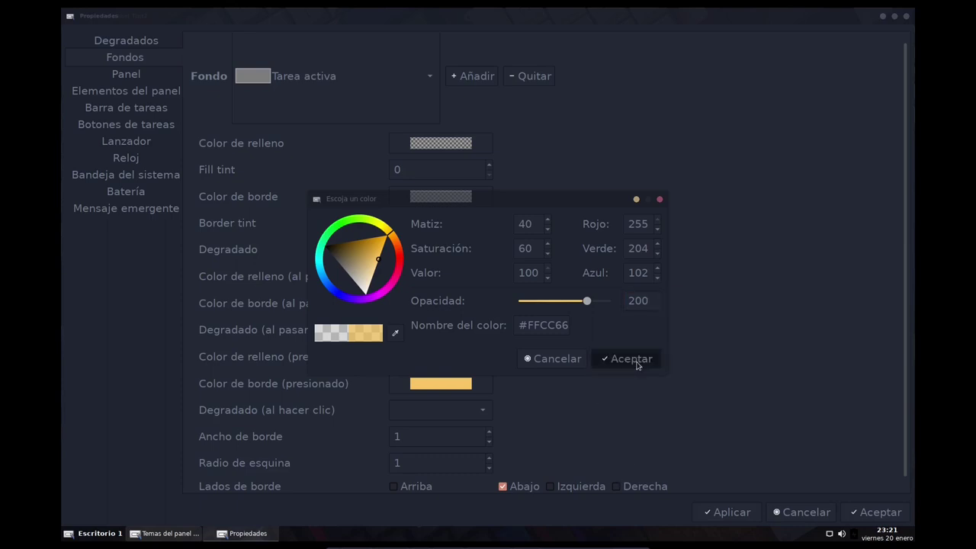
click(450, 383)
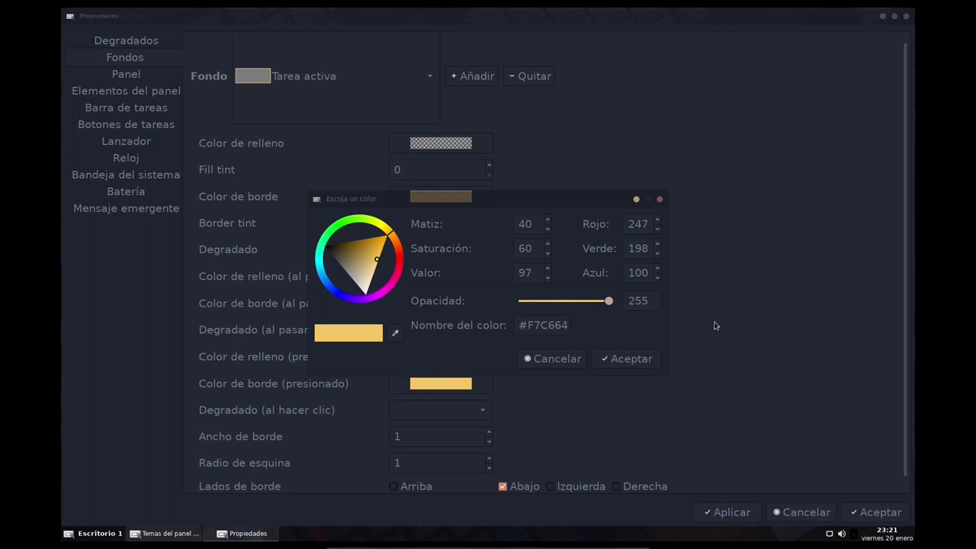
click(629, 358)
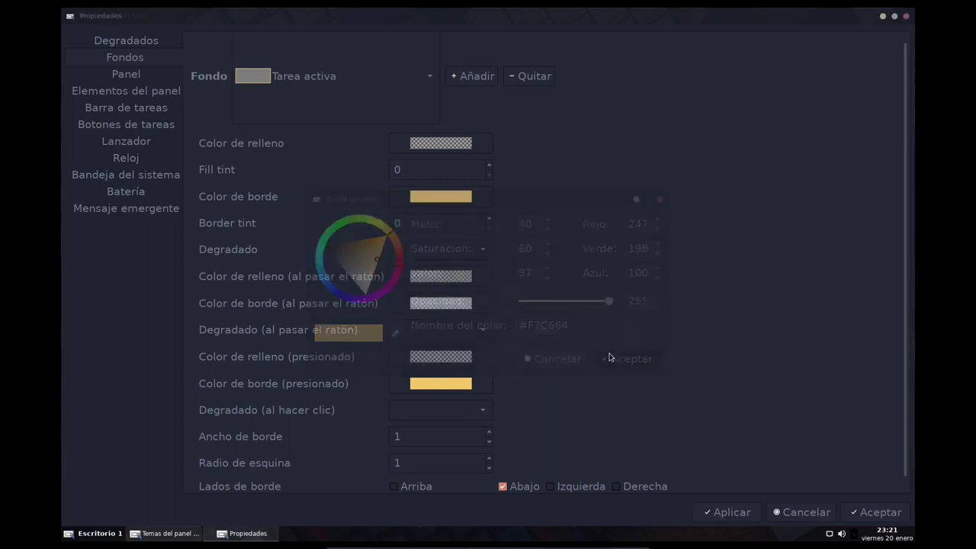
click(757, 512)
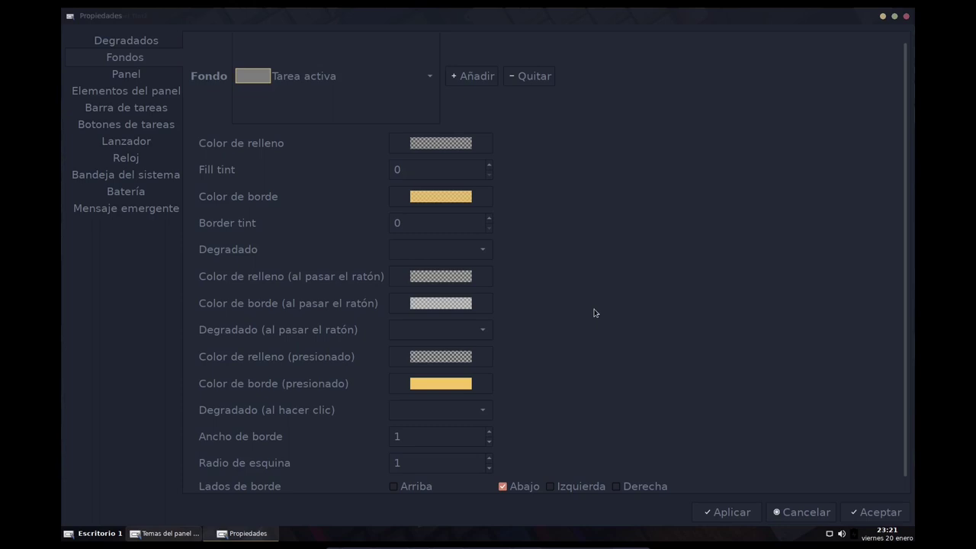
Set Tarea activa's hover fill color to #EEC061, sampled from the yellow opacity slider, with opacity 66, and apply the changes.
click(416, 277)
click(390, 340)
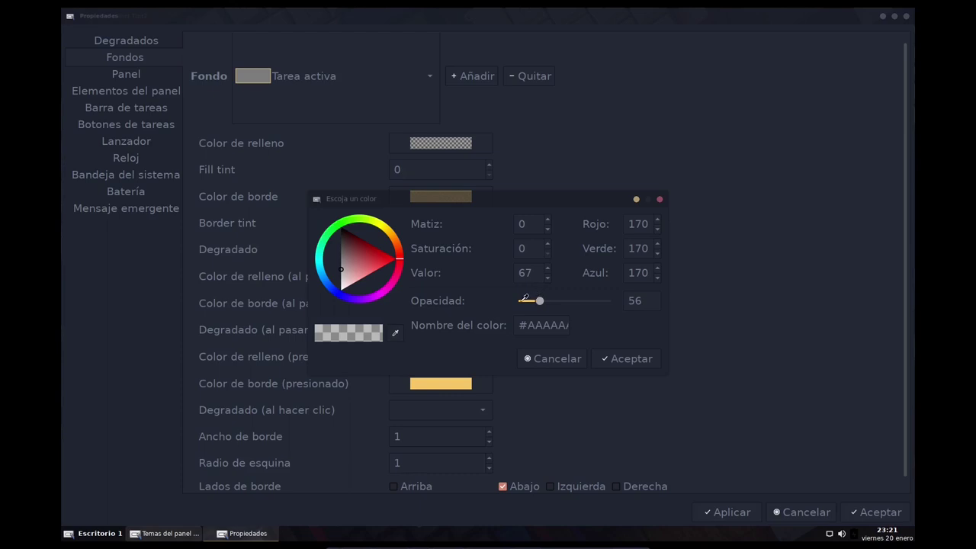
click(523, 300)
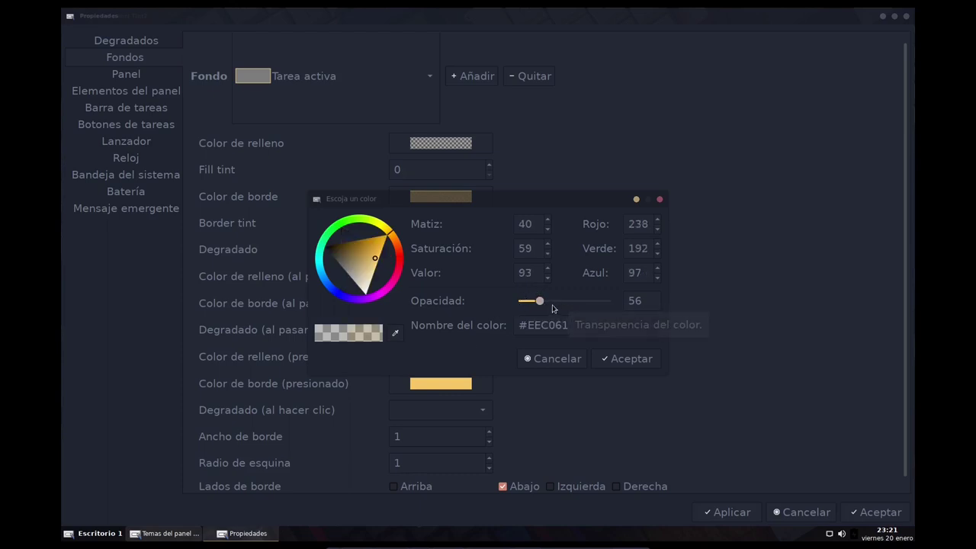
scroll(553, 308, up, 4)
scroll(566, 305, down, 2)
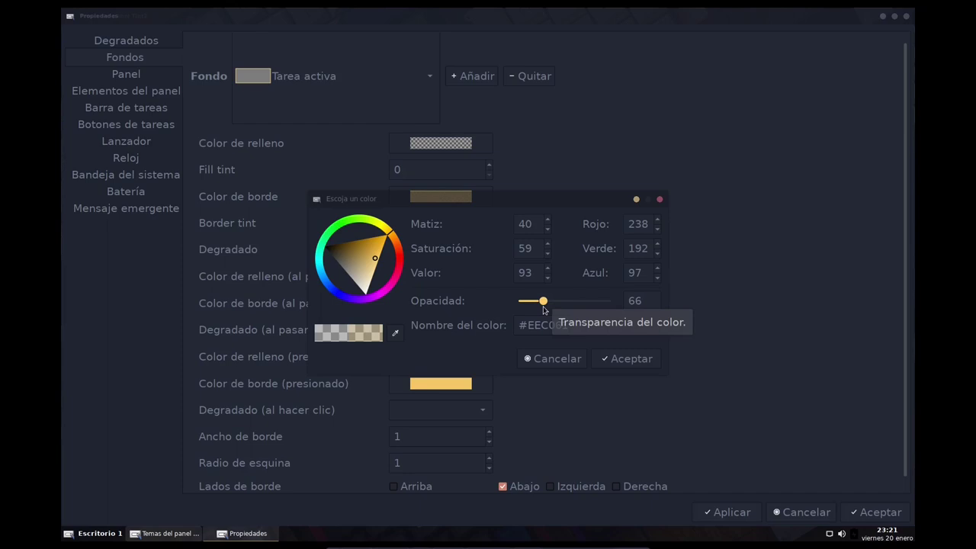
click(606, 365)
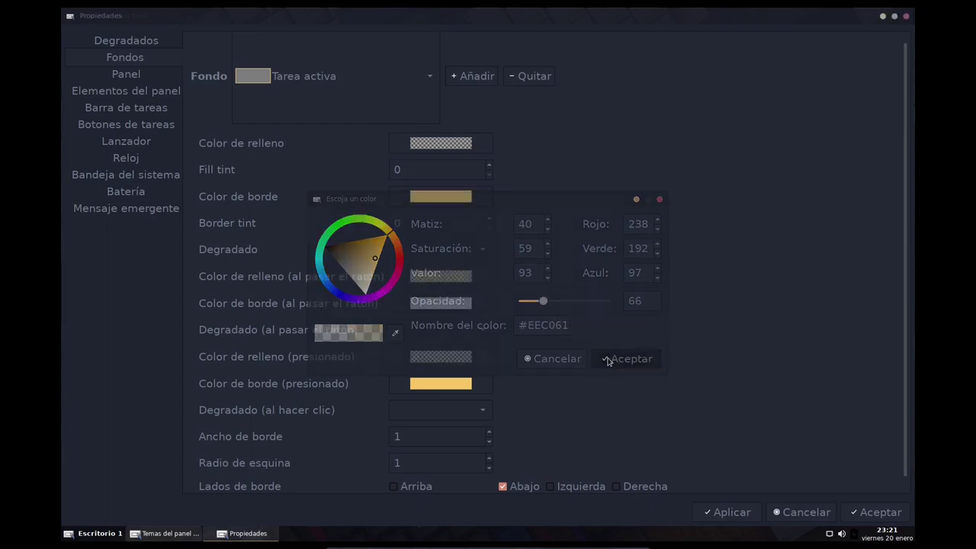
click(722, 513)
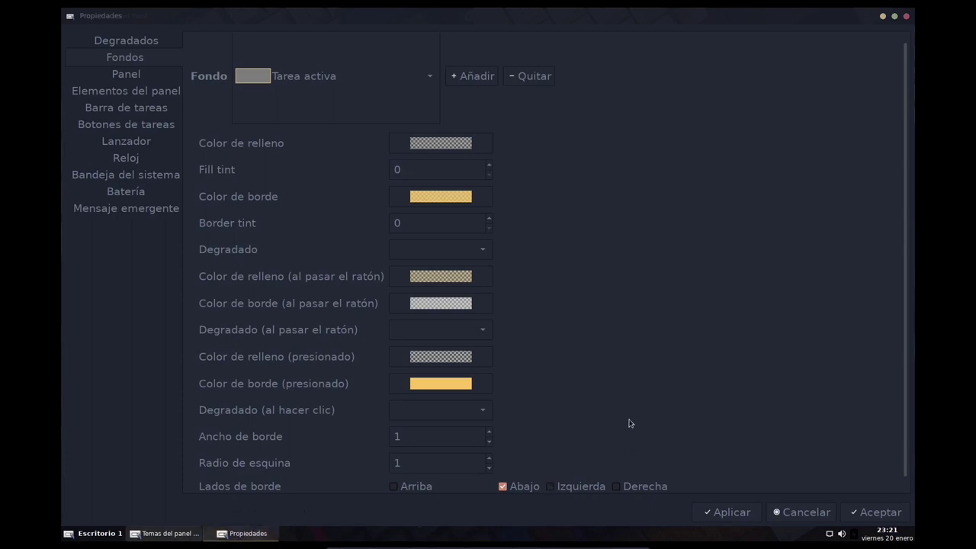
Make the fill color of the Tarea minimizada, Tarea predeterminada background fully transparent with opacity 0.
click(370, 80)
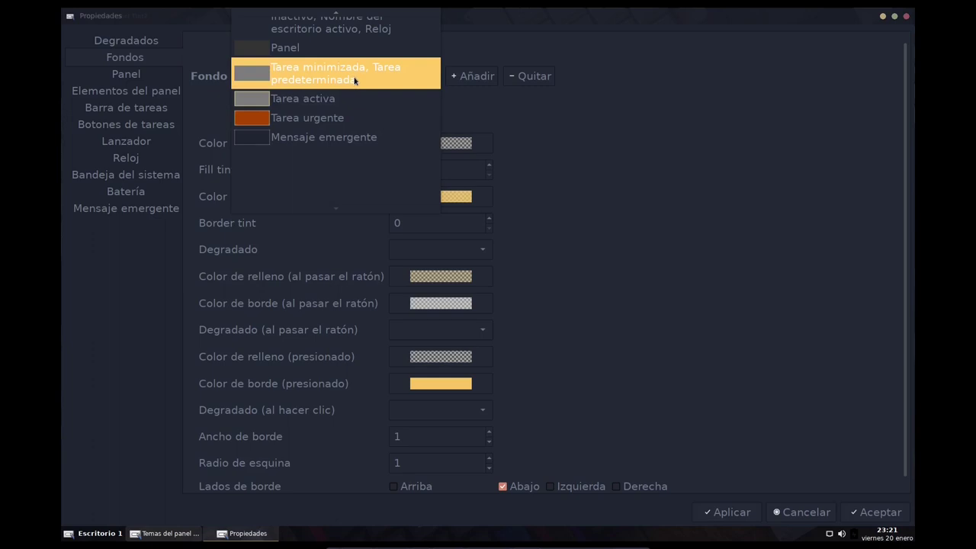
click(354, 76)
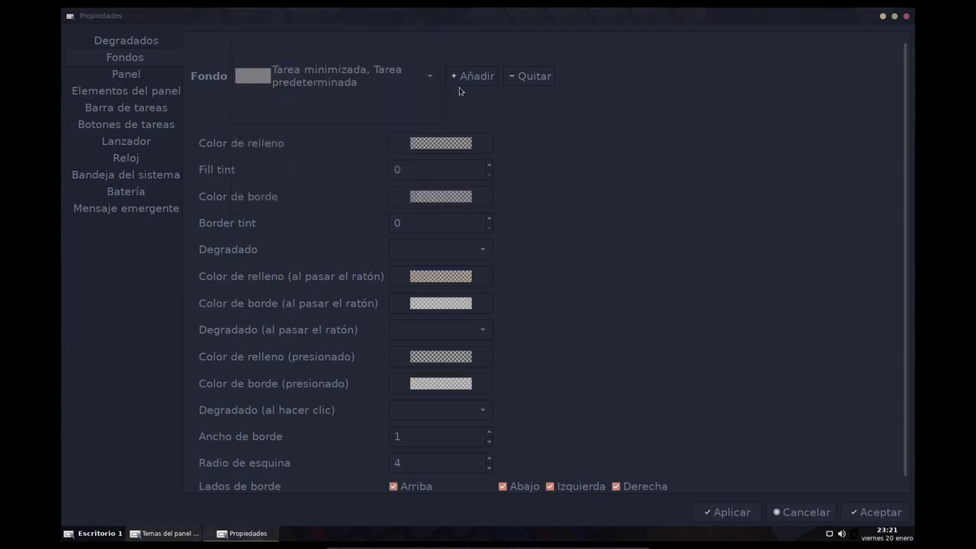
click(461, 145)
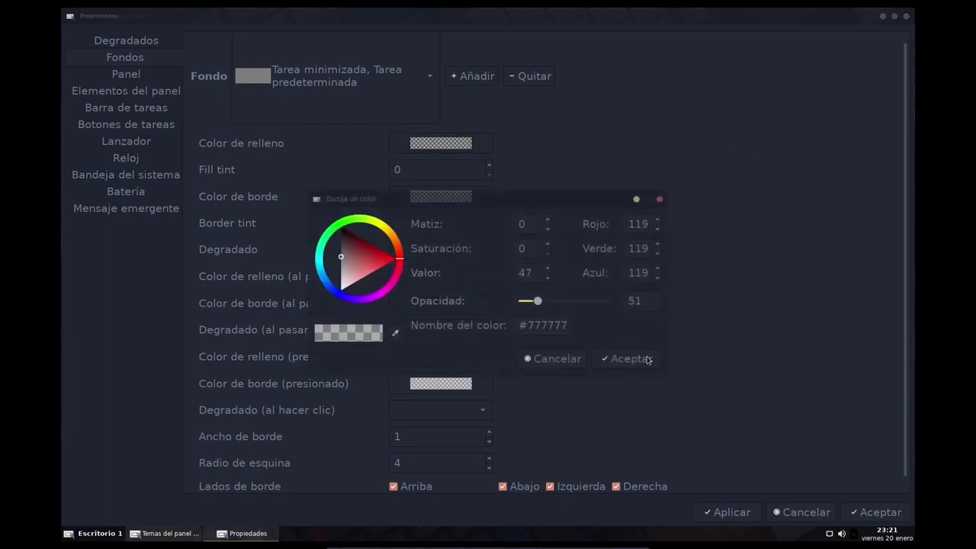
drag(537, 302, 519, 302)
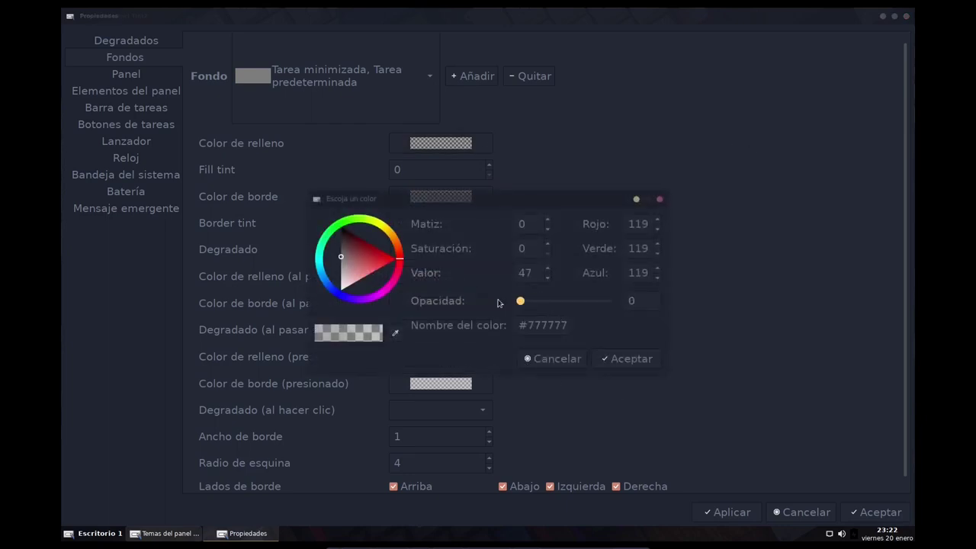
click(626, 358)
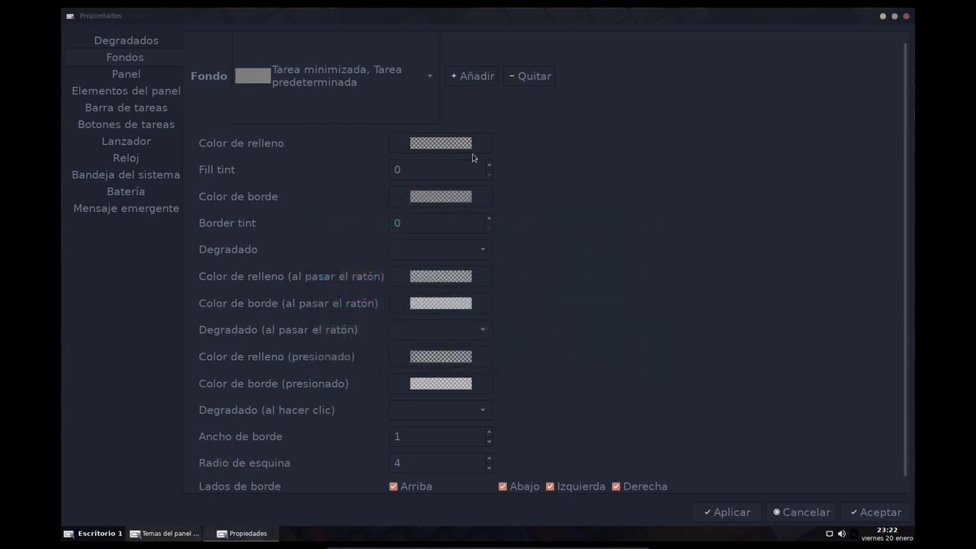
Disable all four border sides of the Tarea minimizada, Tarea predeterminada background and apply the changes.
scroll(578, 301, down, 1)
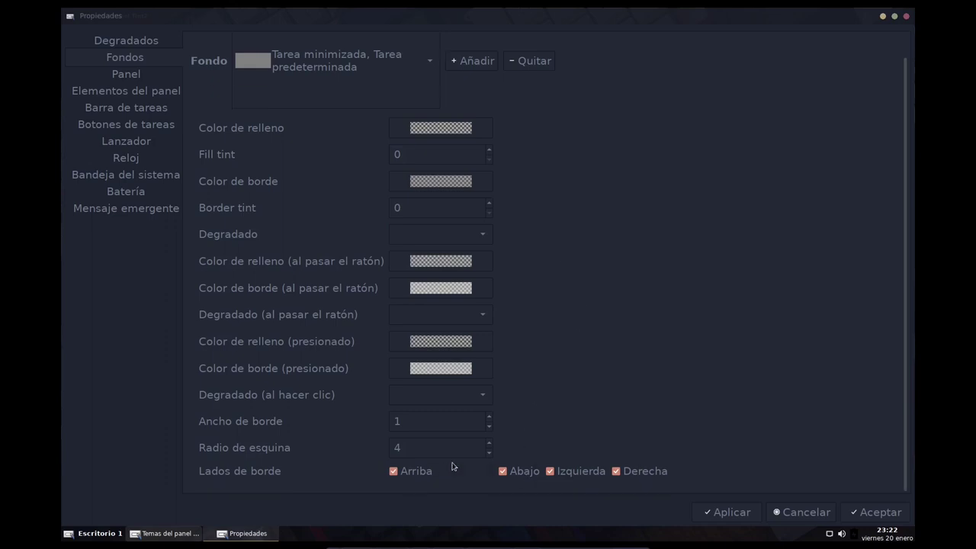
click(424, 473)
click(524, 473)
click(571, 473)
click(627, 479)
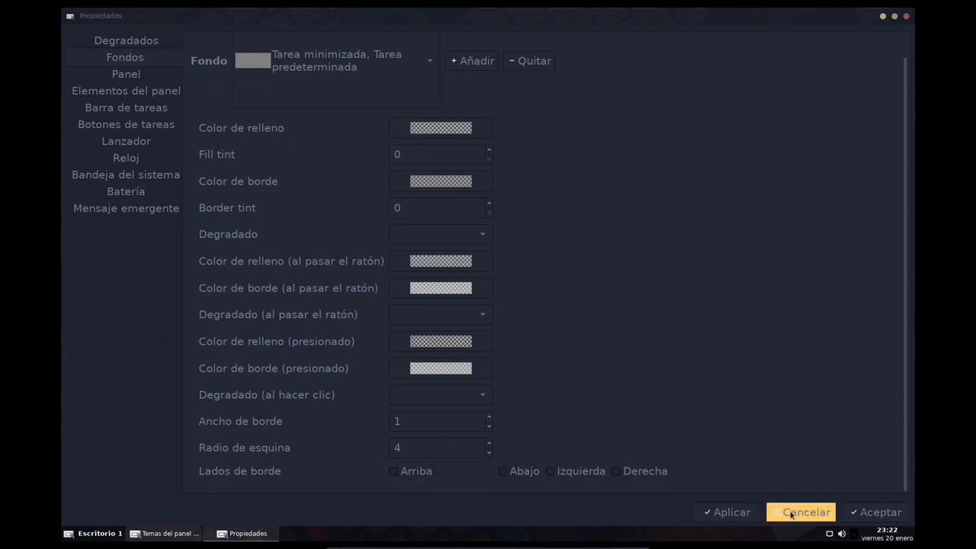
click(715, 512)
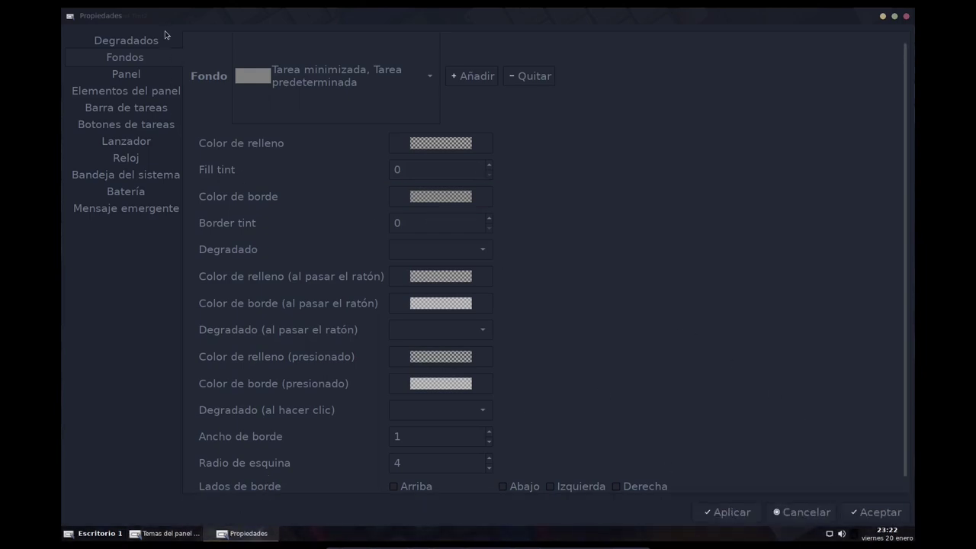
scroll(573, 219, up, 1)
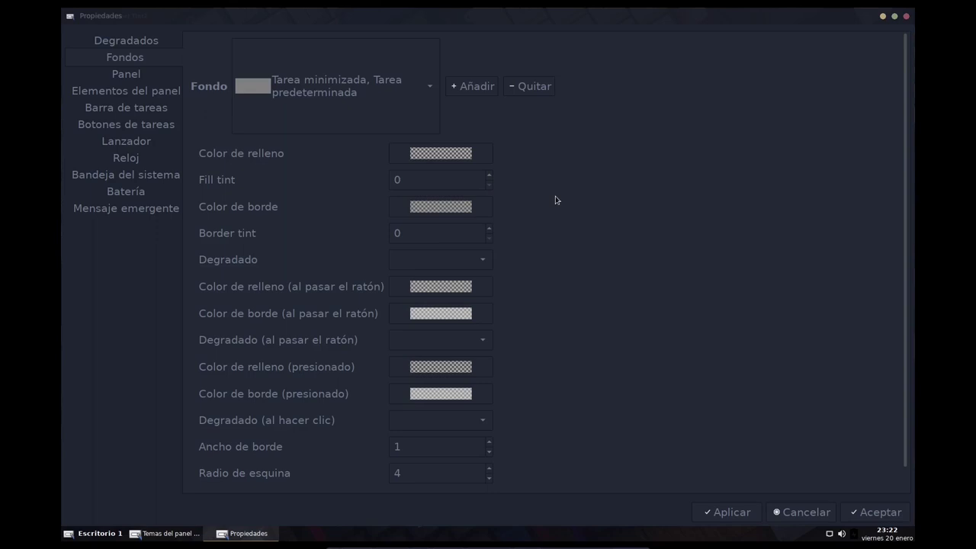
Set the Panel background's normal fill color to #05070C with opacity 201, darkening the sampled window background color, and apply the changes.
click(338, 92)
click(337, 63)
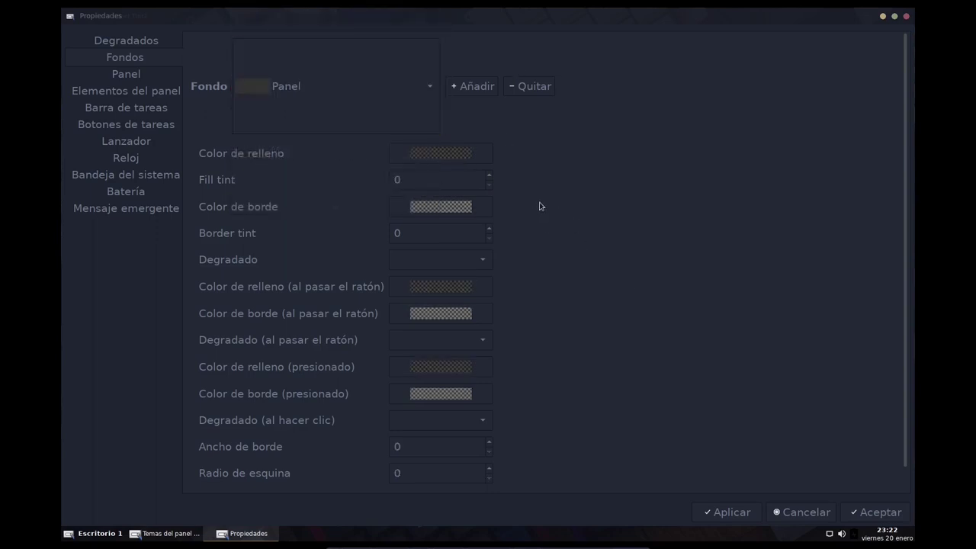
click(442, 157)
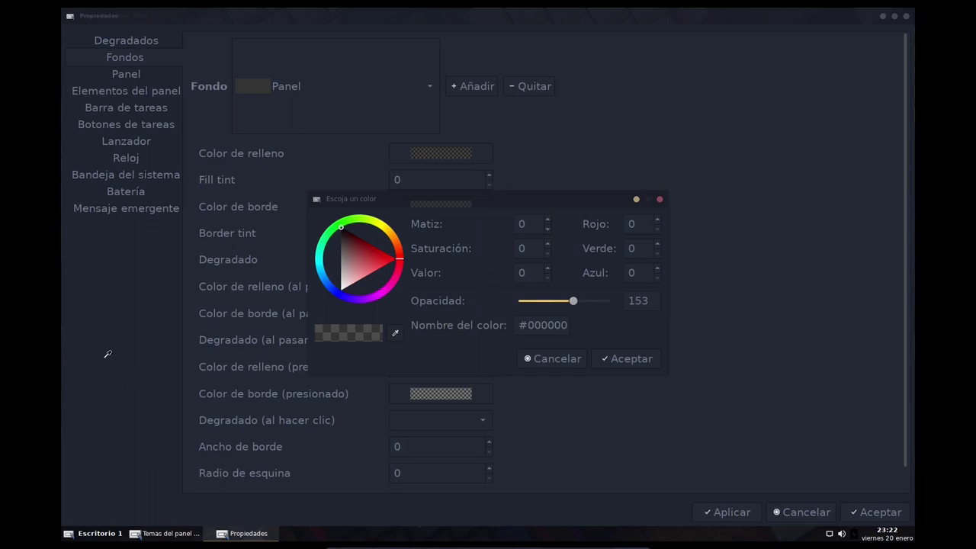
click(128, 330)
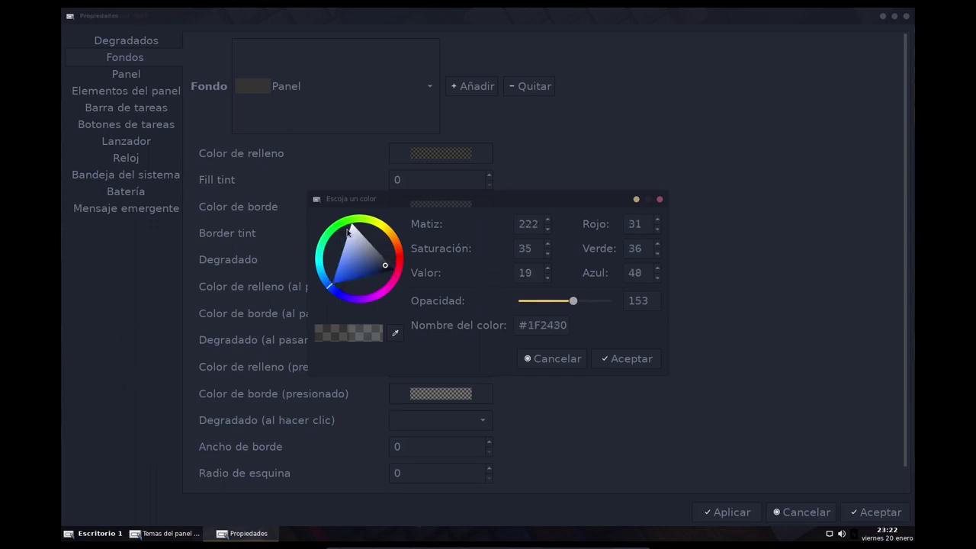
drag(386, 267, 392, 271)
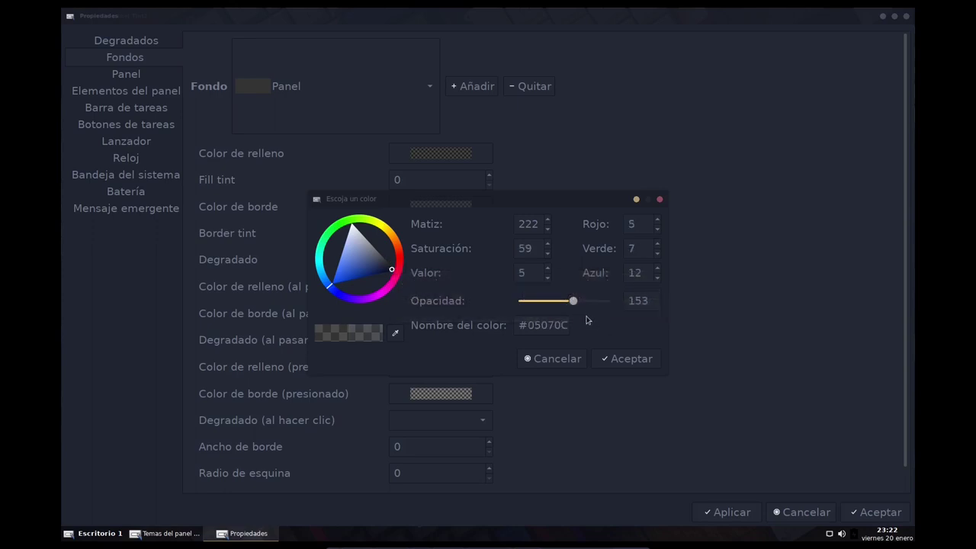
drag(573, 301, 594, 311)
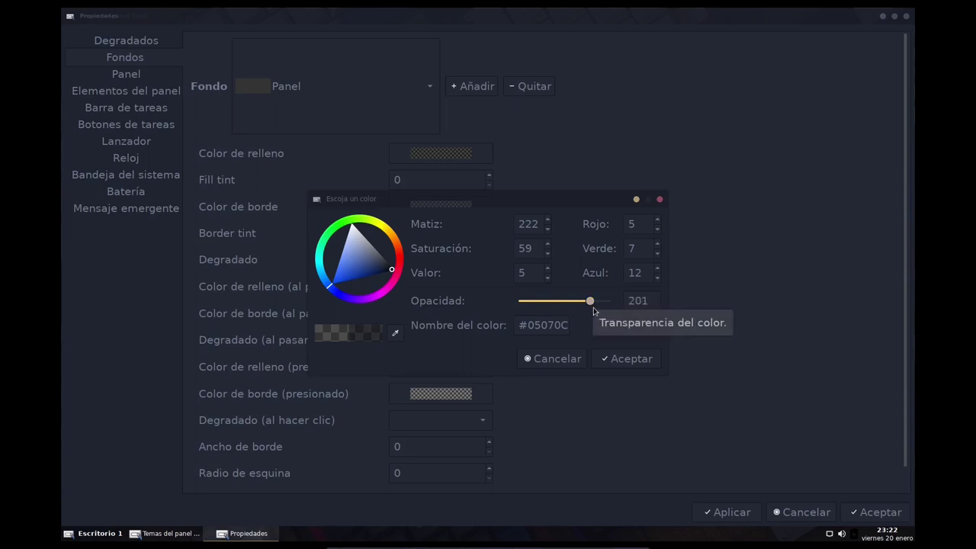
click(632, 357)
click(728, 512)
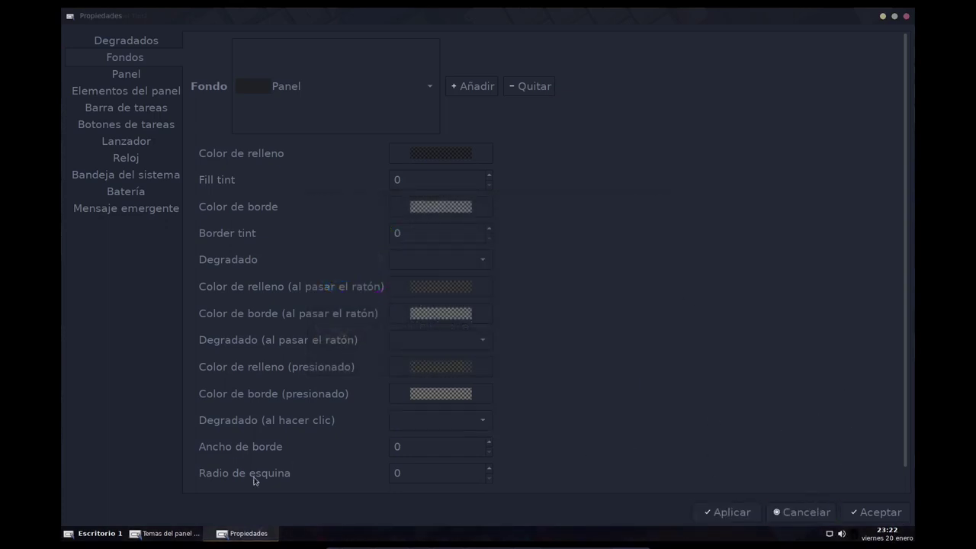
Minimize both Tint2 windows to inspect the panel on the bare desktop, then restore Propiedades and view the background shared by the remaining elements.
click(272, 536)
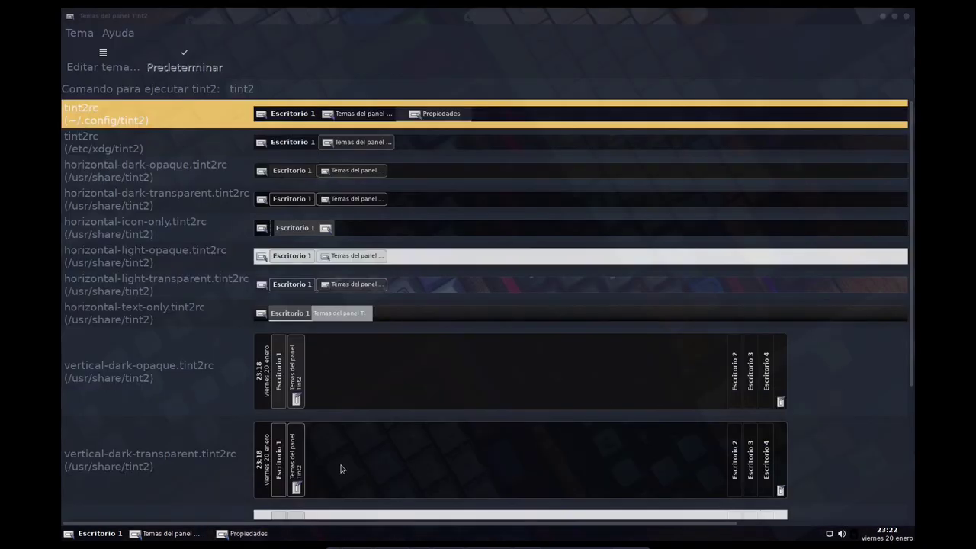
click(882, 17)
click(883, 17)
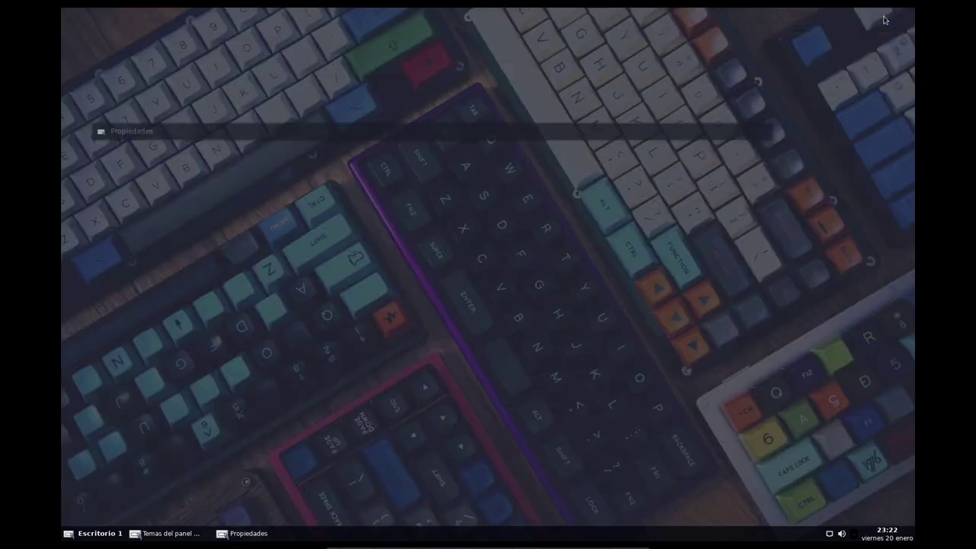
click(249, 533)
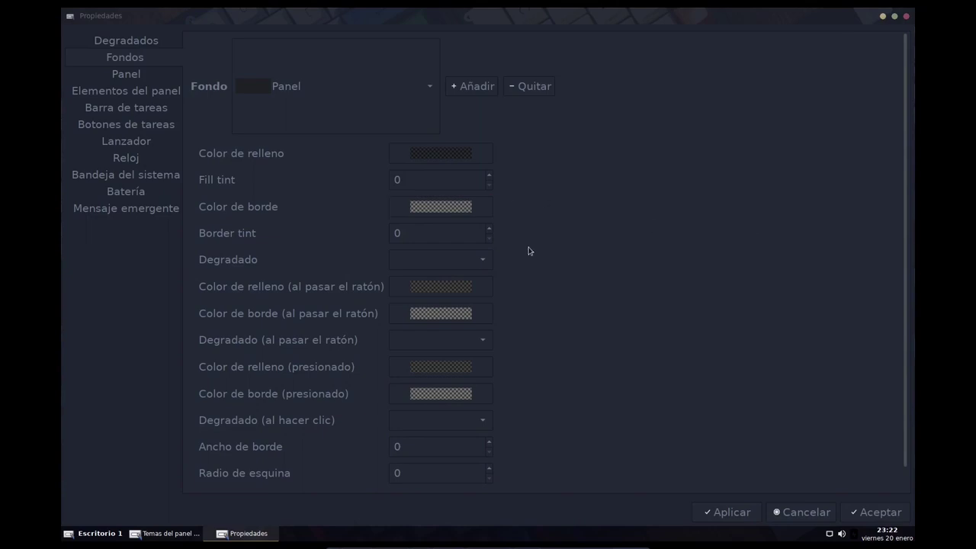
click(322, 76)
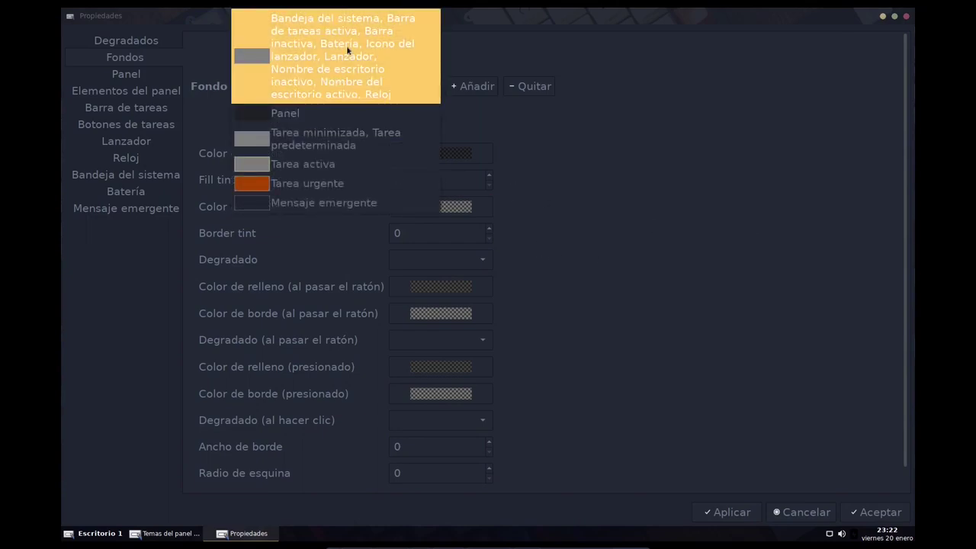
click(346, 45)
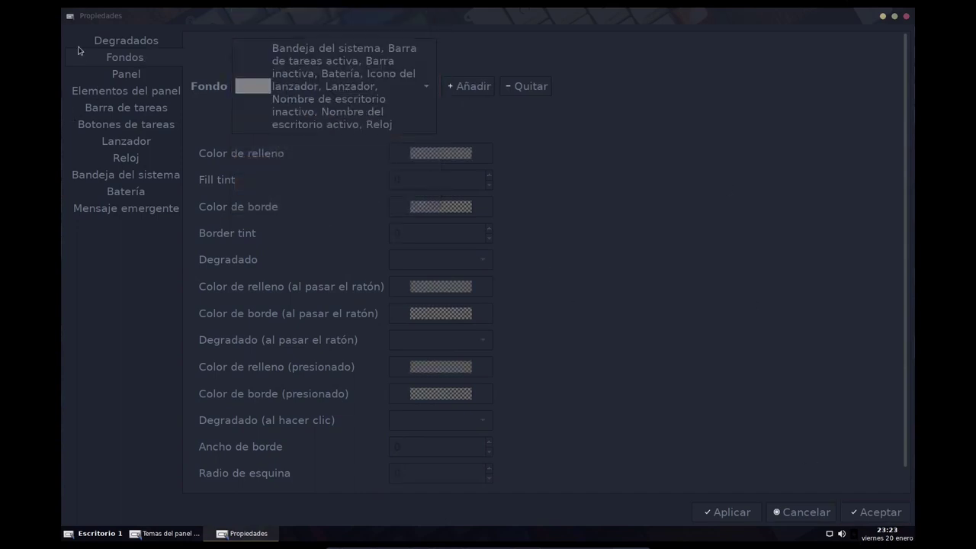
Position the panel horizontally at the top center of the screen, set its size to 35 pixels, and apply the changes.
click(163, 73)
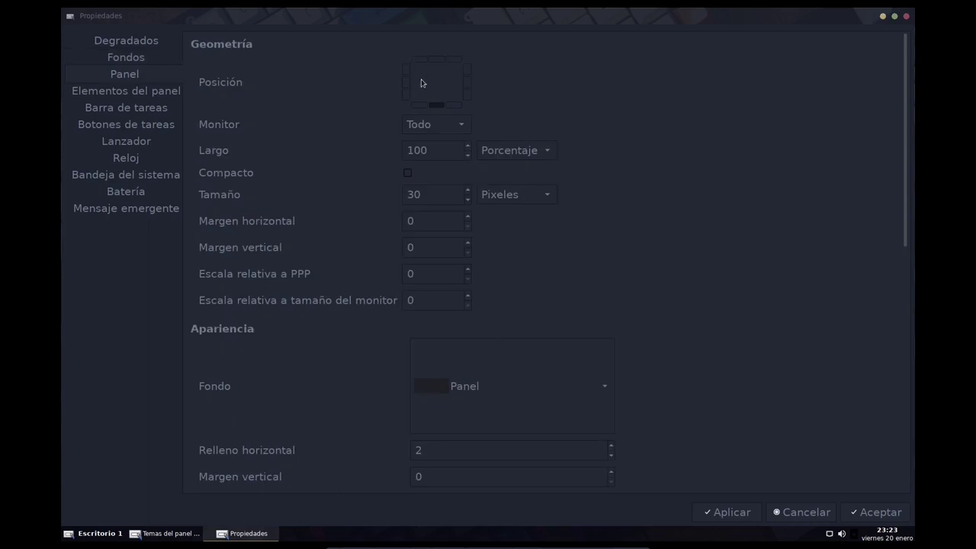
click(436, 60)
click(468, 191)
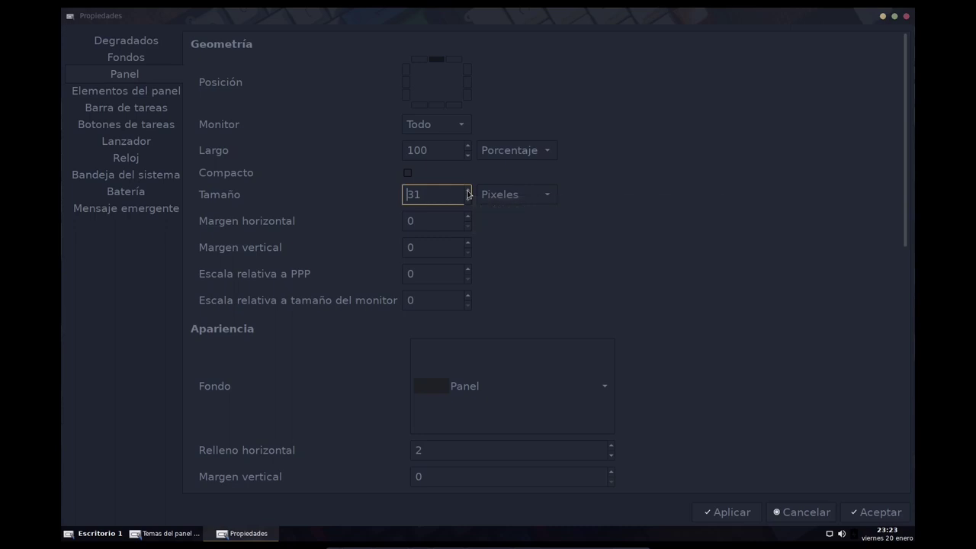
click(747, 509)
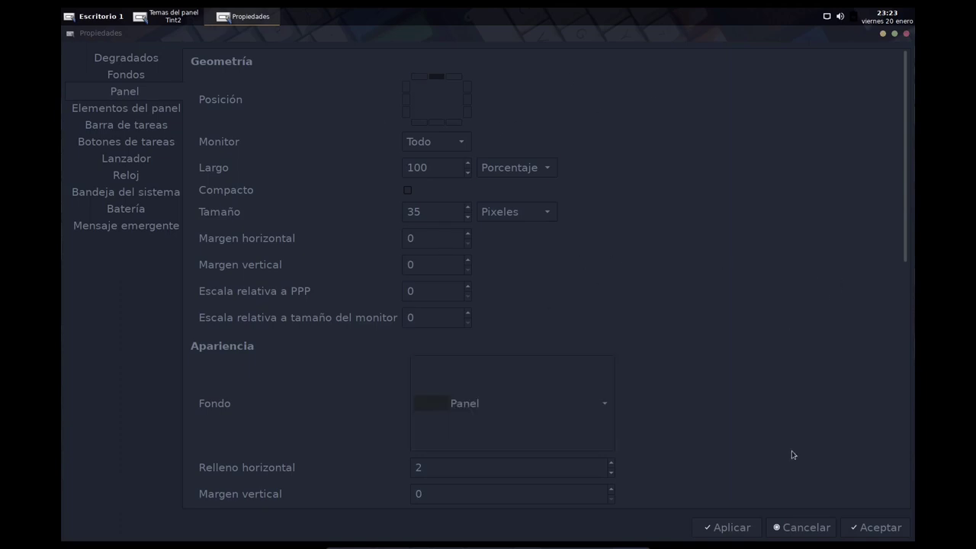
scroll(761, 368, down, 5)
scroll(872, 303, down, 5)
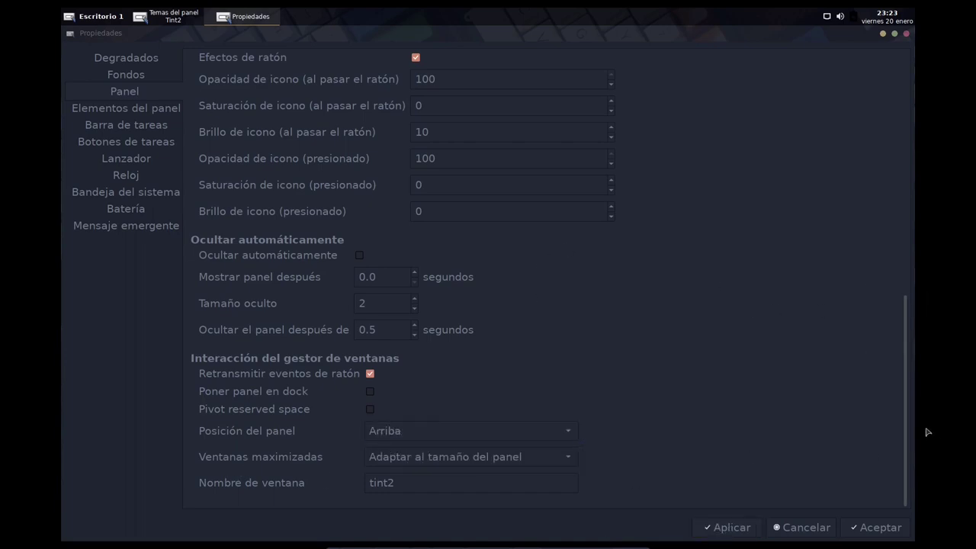
scroll(739, 326, up, 12)
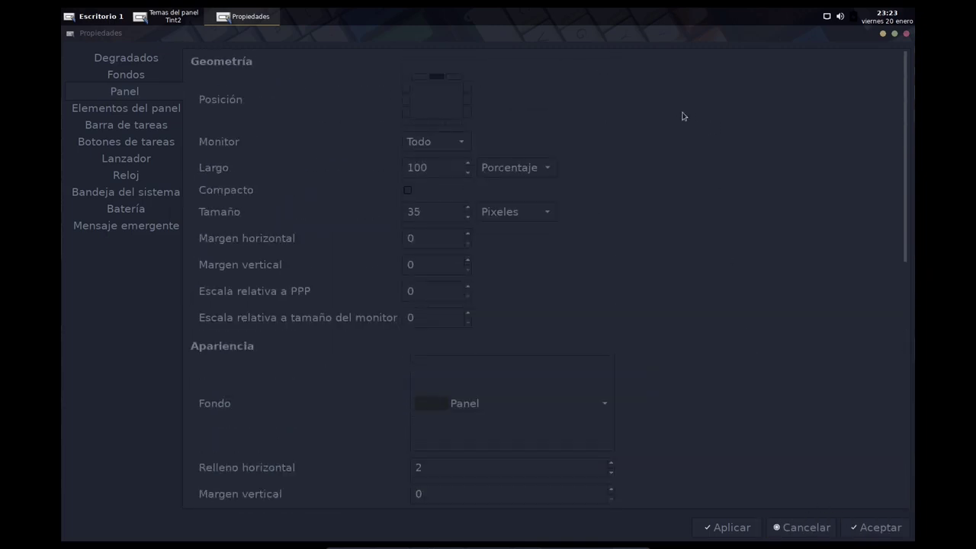
Remove Lanzador from the selected panel elements after checking its launcher applications.
click(127, 112)
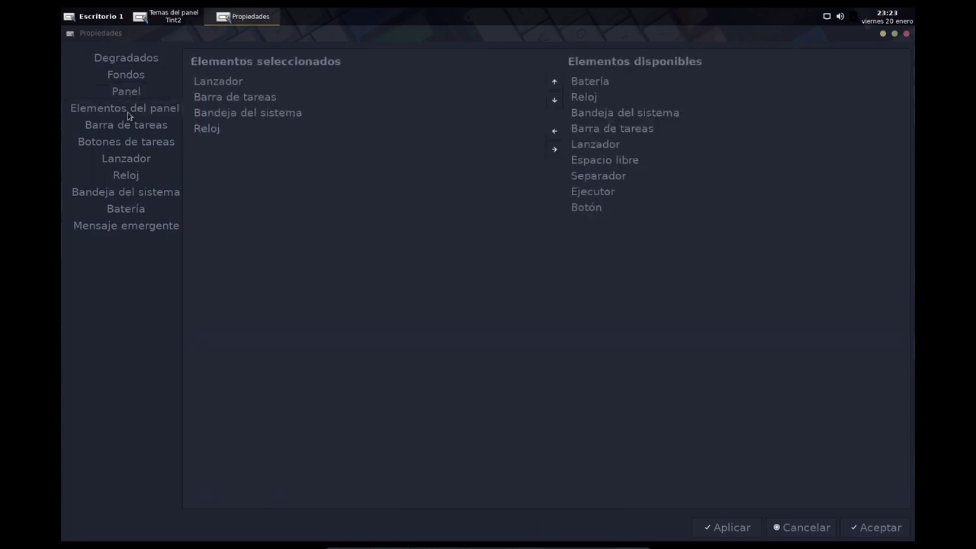
click(283, 82)
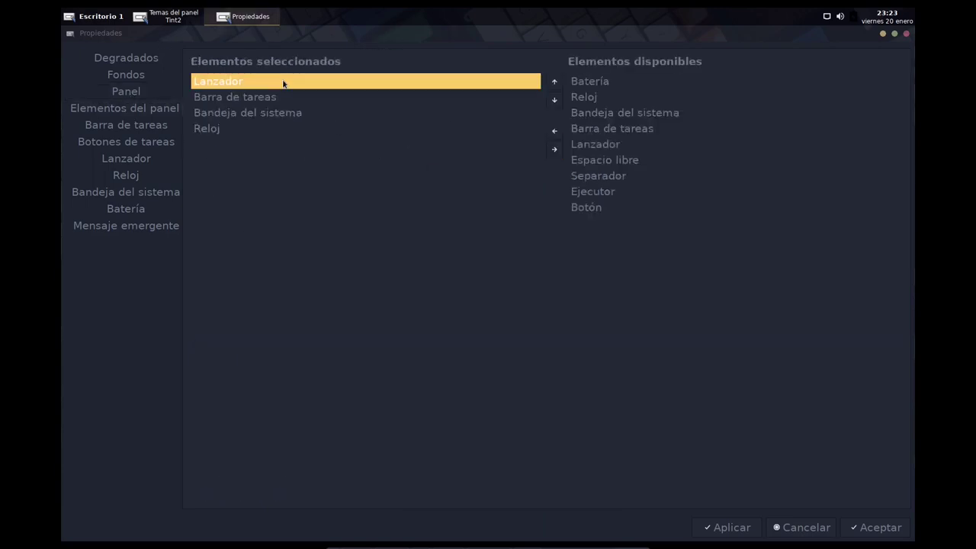
click(149, 162)
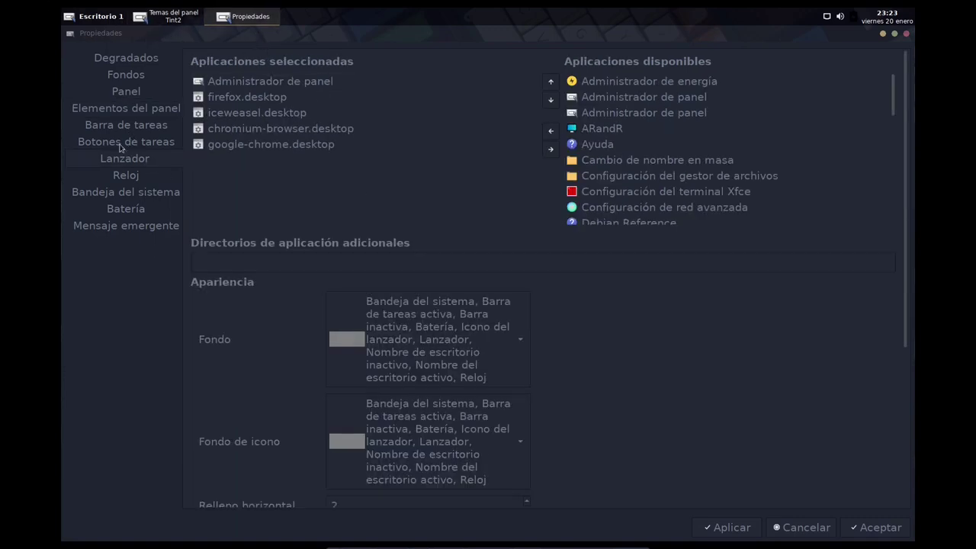
click(142, 112)
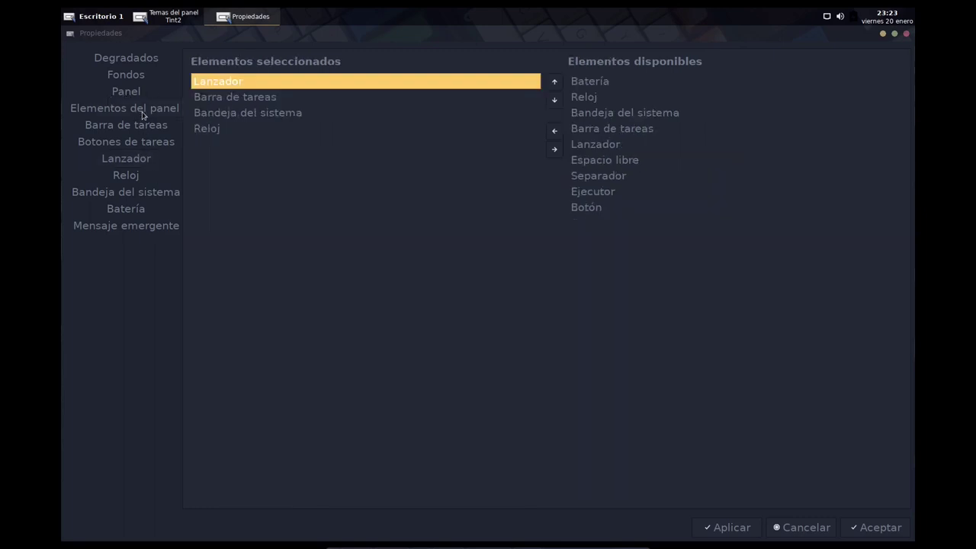
click(552, 153)
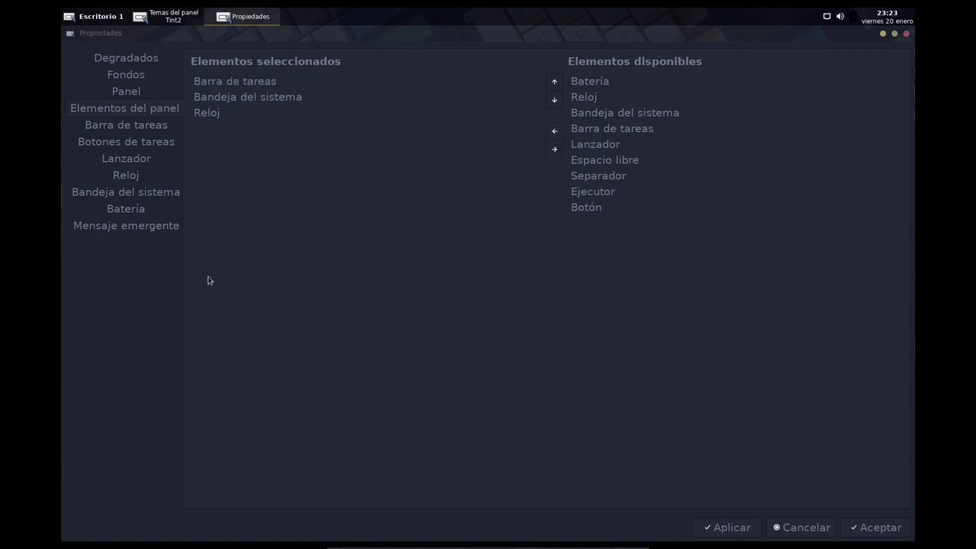
Review the remaining selected panel elements and the available ones, from Batería to Ejecutor.
click(324, 88)
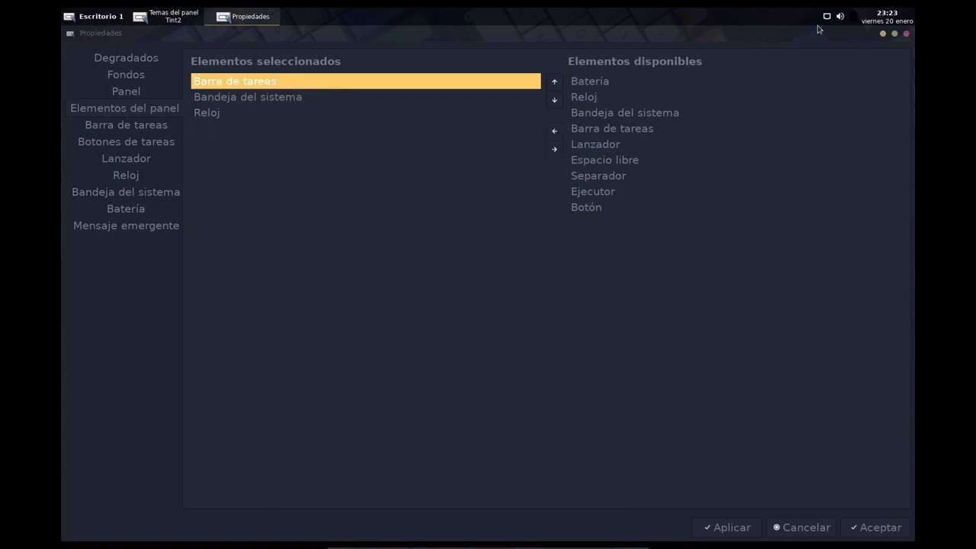
click(372, 97)
click(325, 114)
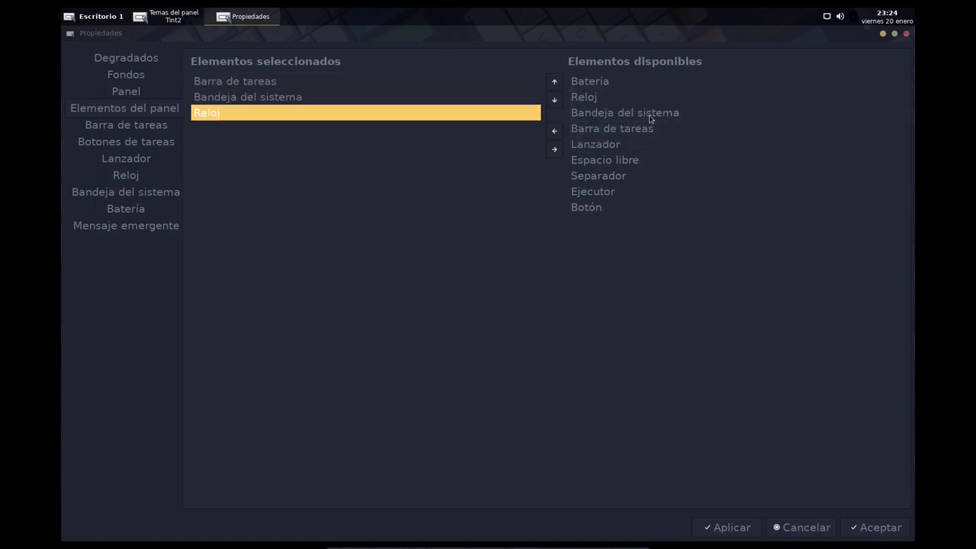
click(631, 85)
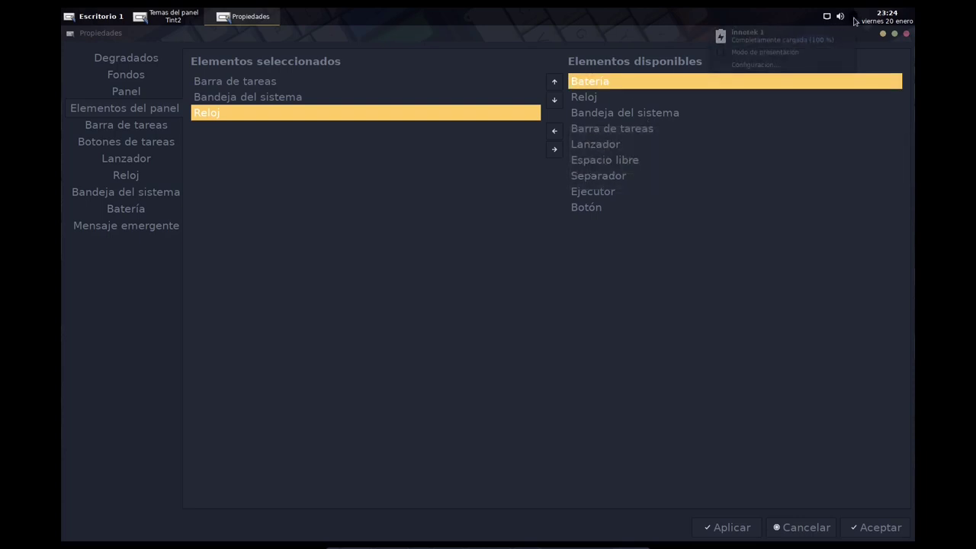
click(616, 101)
click(625, 114)
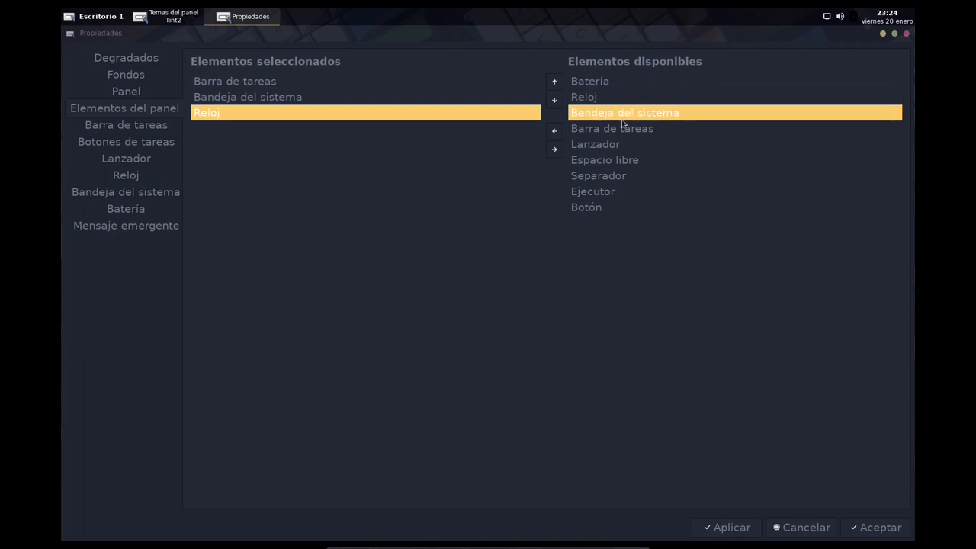
click(631, 129)
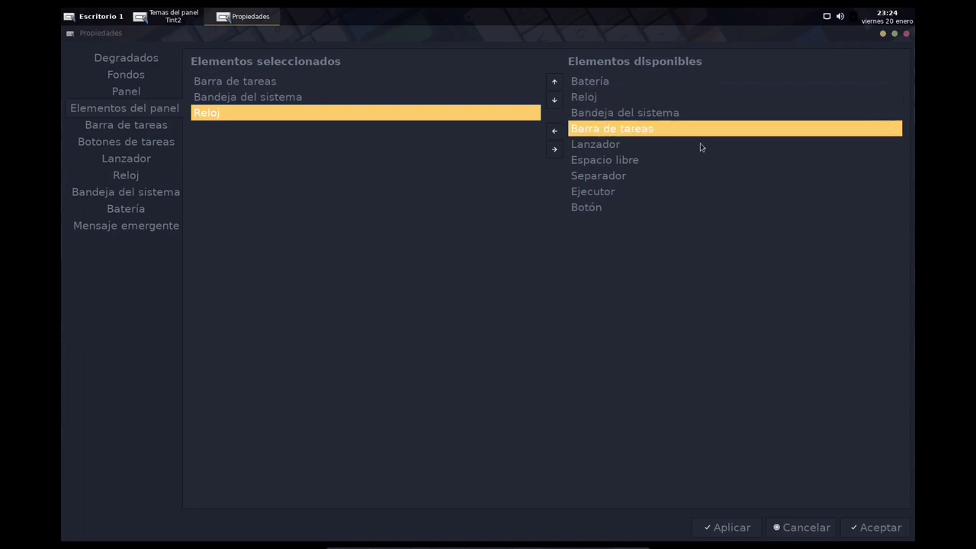
click(646, 158)
click(640, 179)
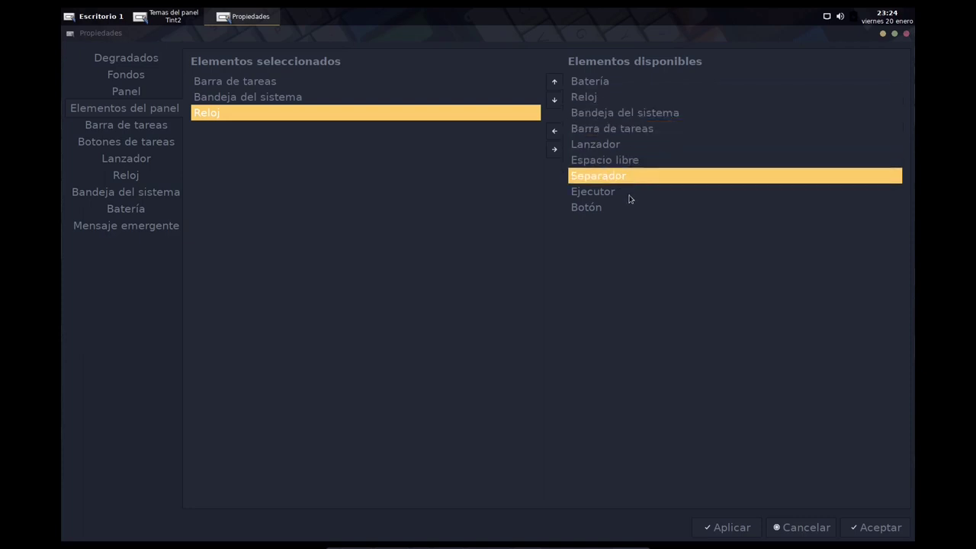
click(633, 196)
Add a Botón element to the panel, move it to the first place in the selected elements, and apply the changes.
click(608, 211)
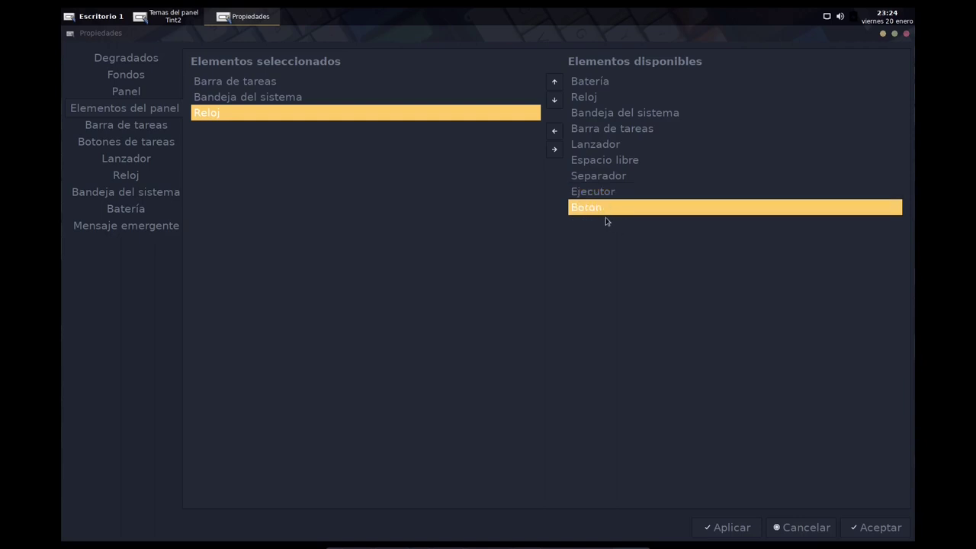
click(554, 131)
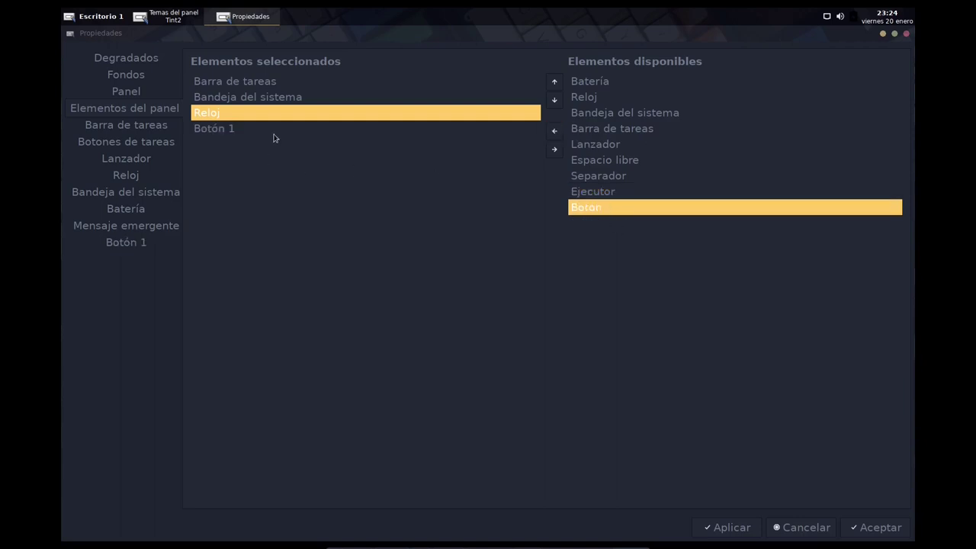
click(274, 131)
click(554, 82)
double_click(554, 82)
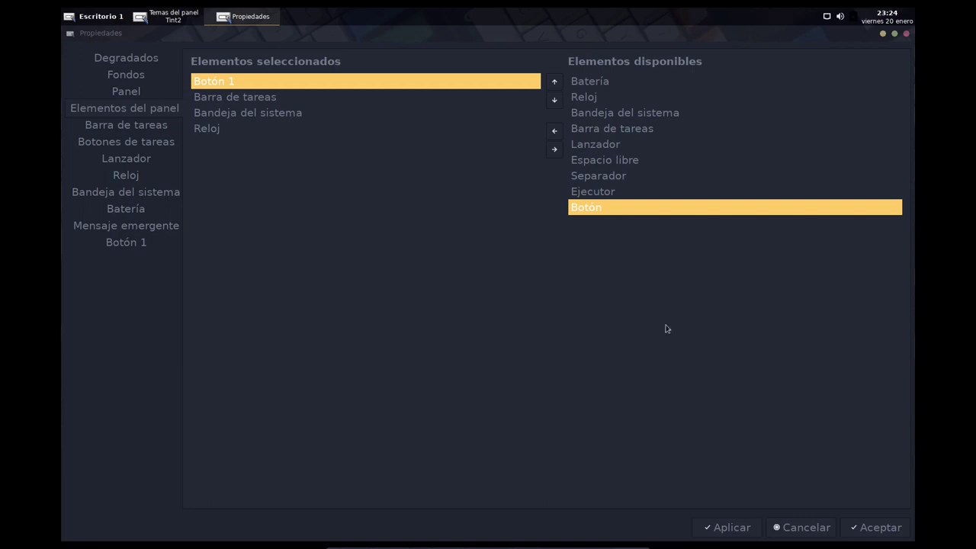
click(731, 524)
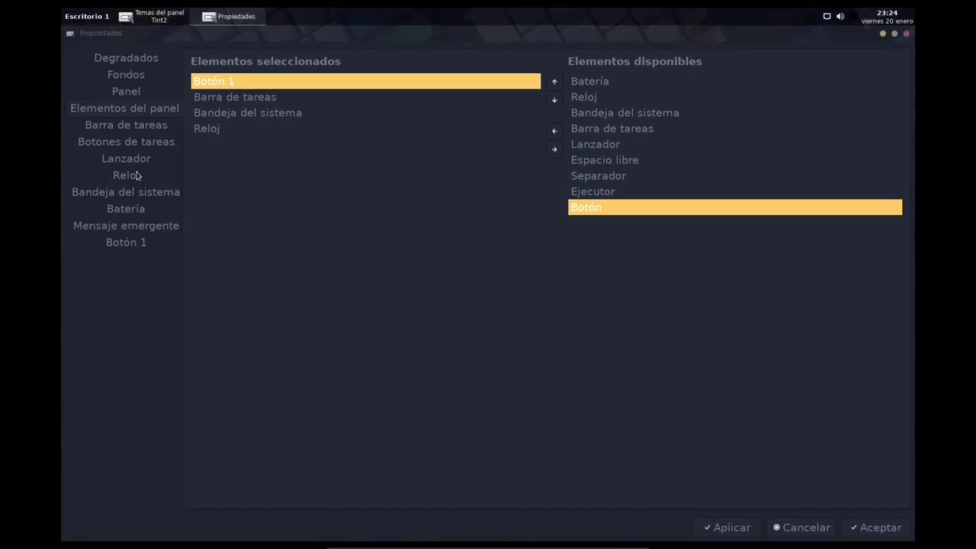
Try showing one taskbar per desktop and hiding bars for empty desktops, applying each change, and disable both options again.
click(127, 125)
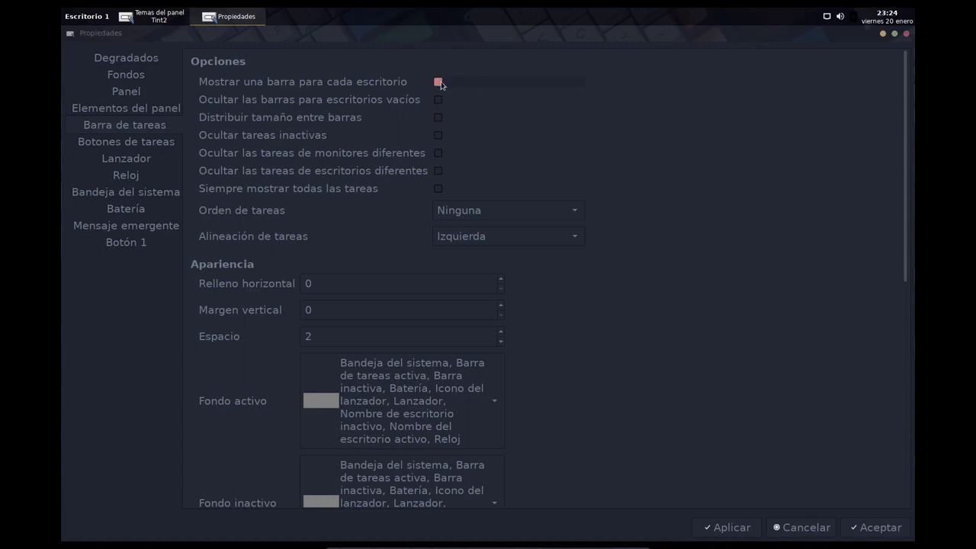
click(730, 526)
click(731, 527)
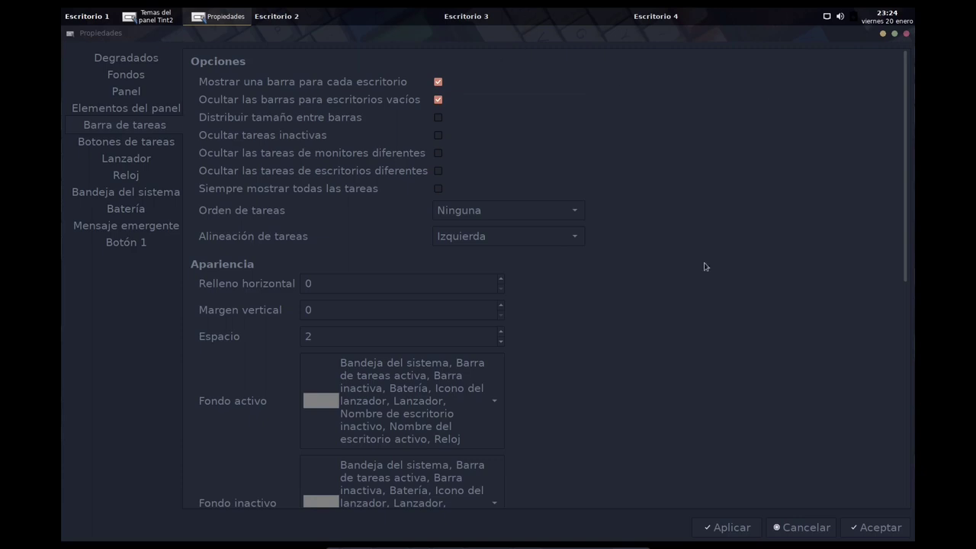
click(725, 529)
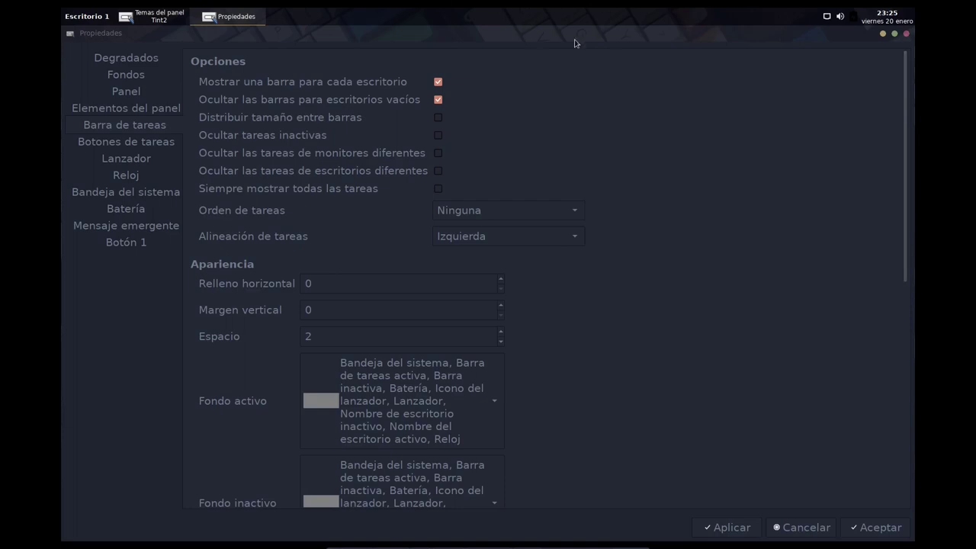
click(439, 82)
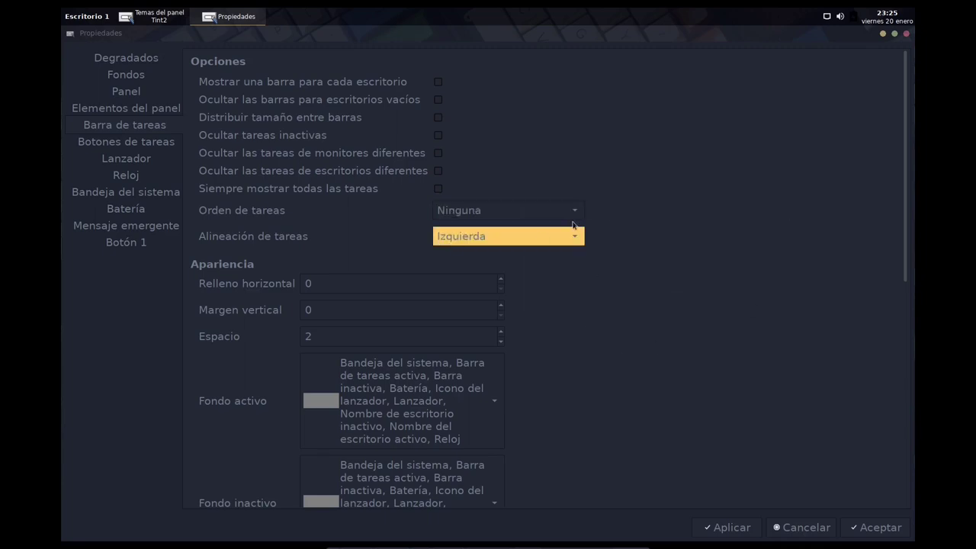
Review the taskbar's task order, alignment, appearance and desktop name settings, and apply the taskbar configuration.
scroll(759, 324, down, 10)
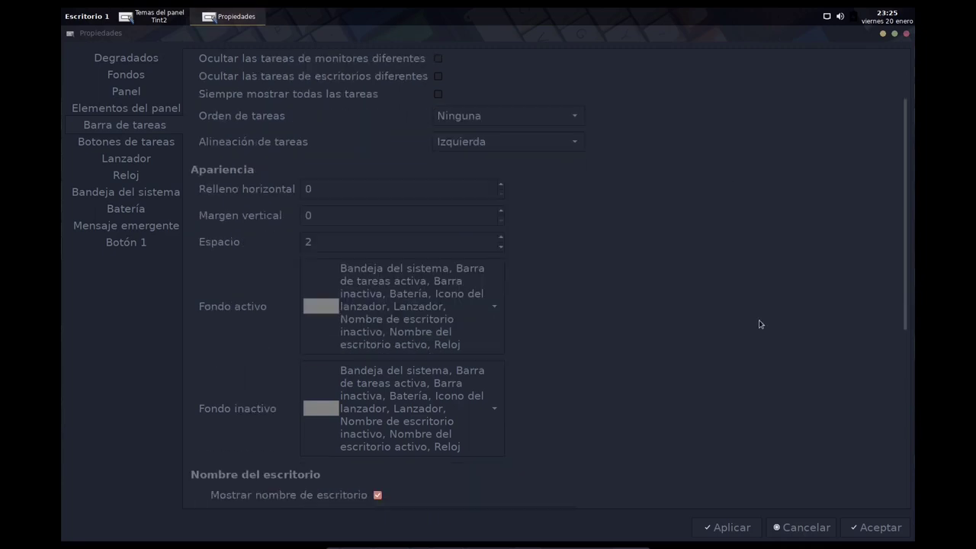
scroll(796, 313, down, 1)
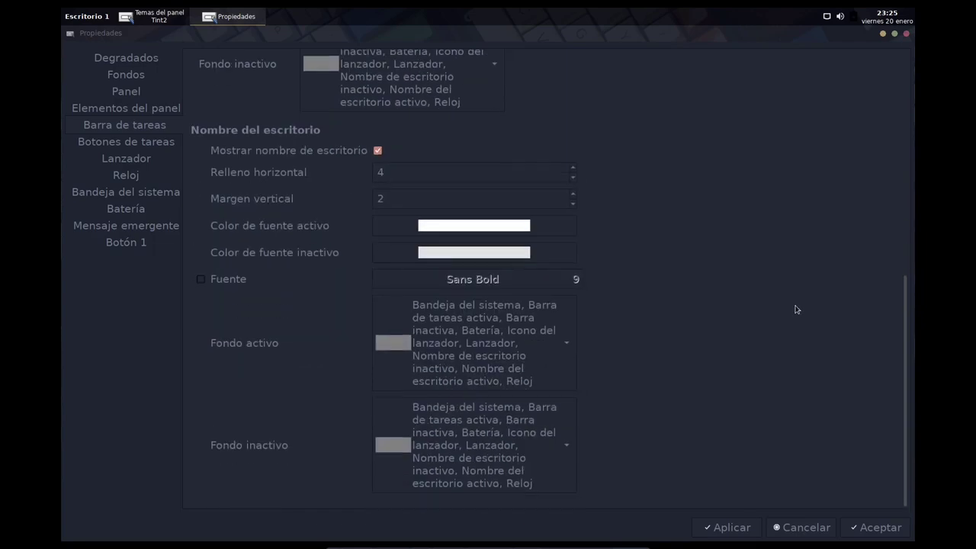
scroll(809, 307, up, 10)
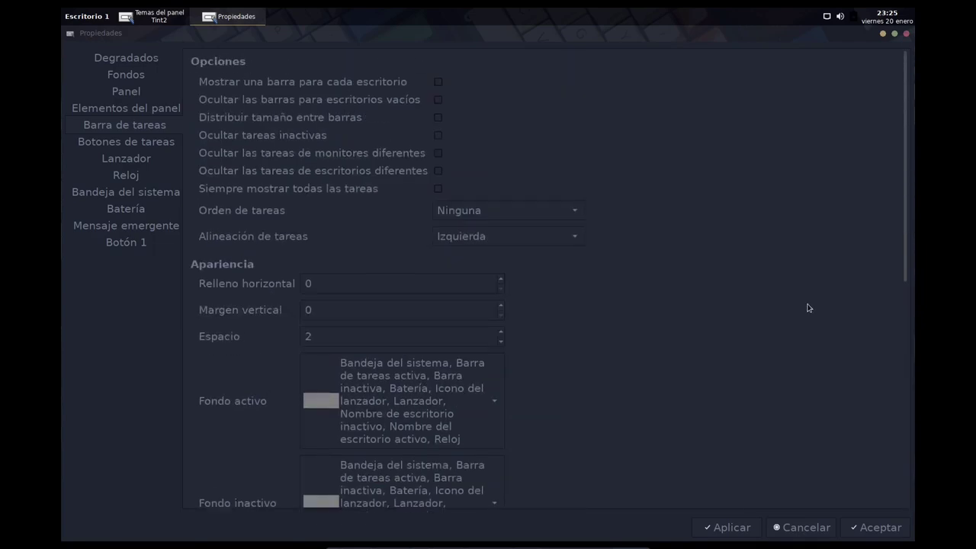
scroll(809, 307, down, 5)
scroll(809, 308, down, 2)
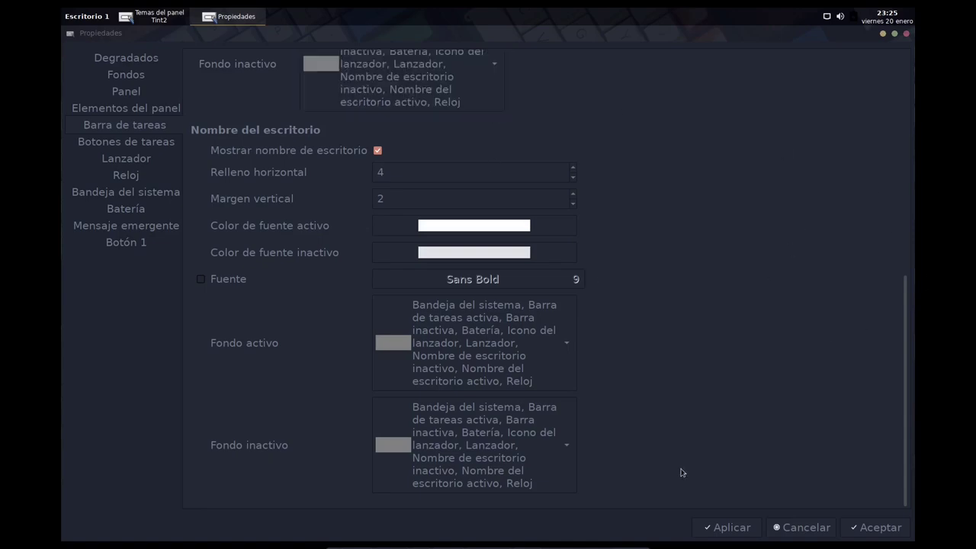
scroll(838, 278, up, 6)
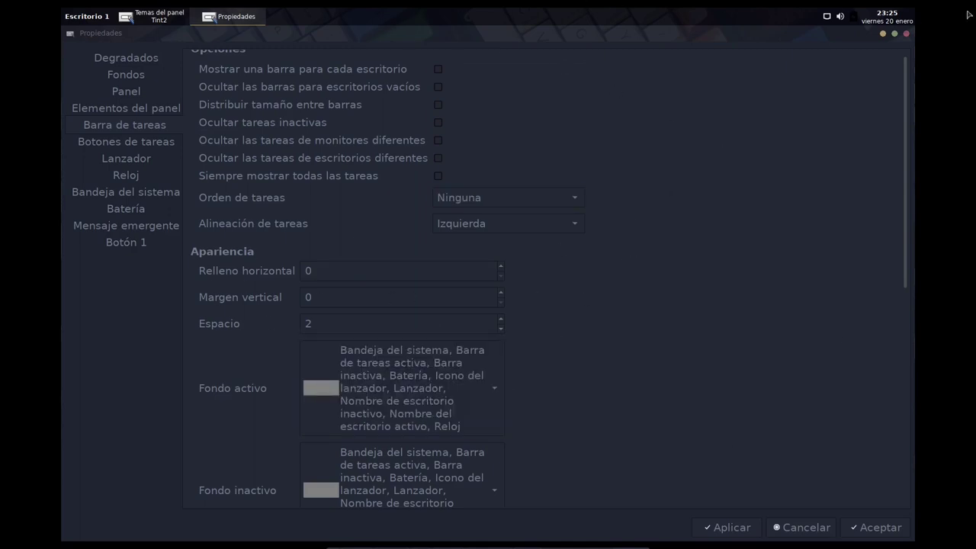
click(742, 534)
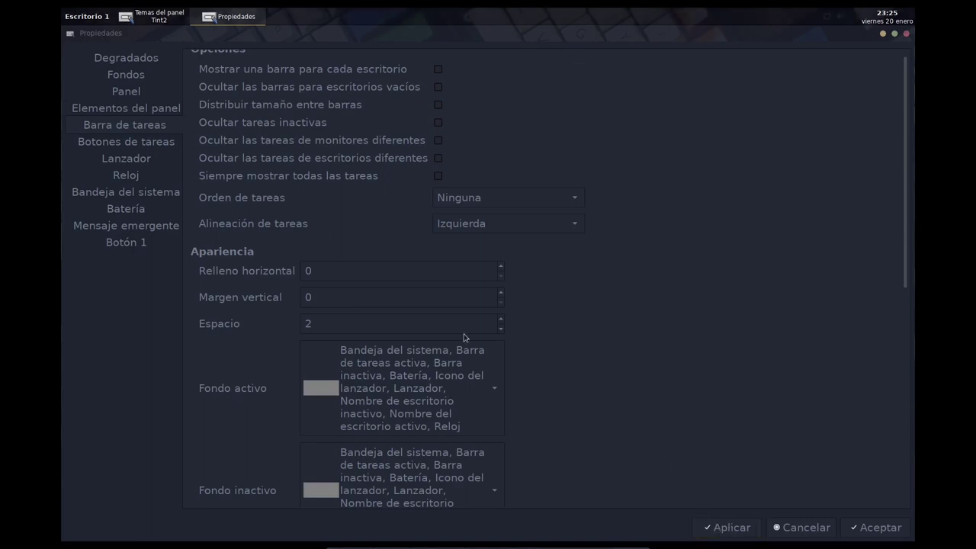
Open the task button settings and test the left-click action by minimizing and restoring the Propiedades window from the panel.
click(147, 145)
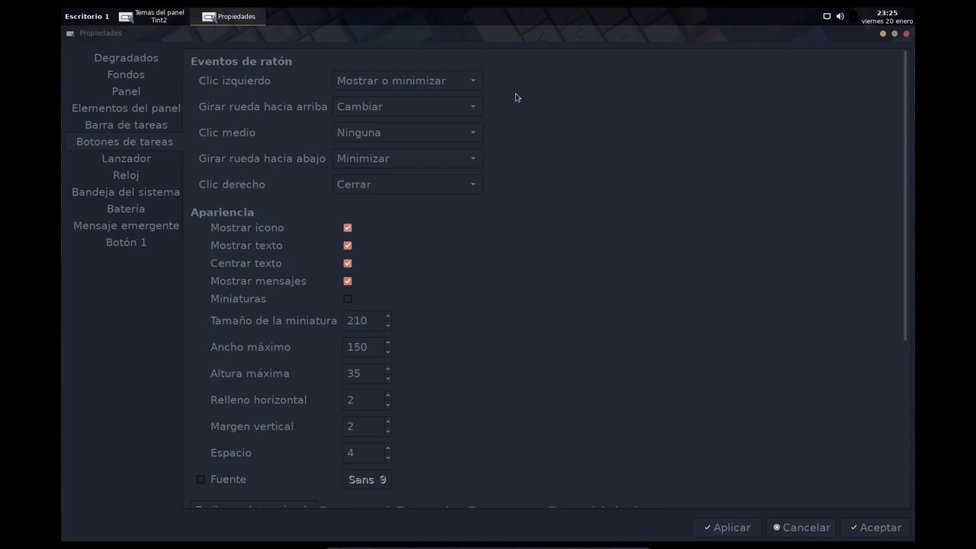
click(246, 19)
click(246, 19)
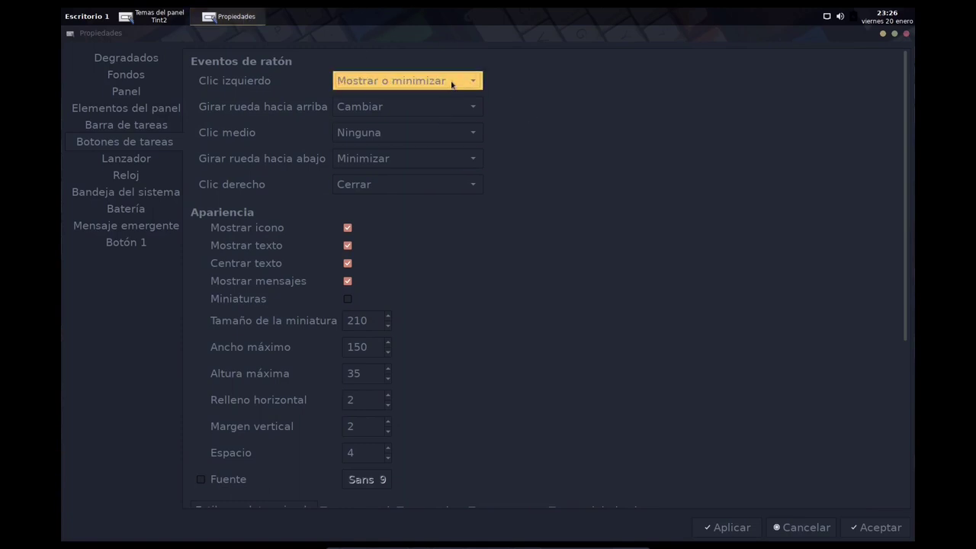
click(244, 17)
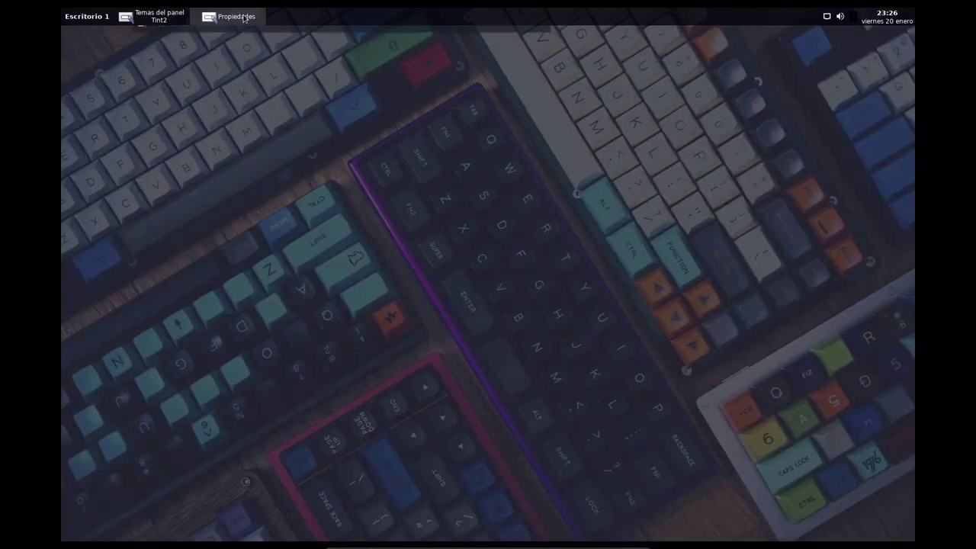
click(244, 18)
click(244, 18)
click(244, 17)
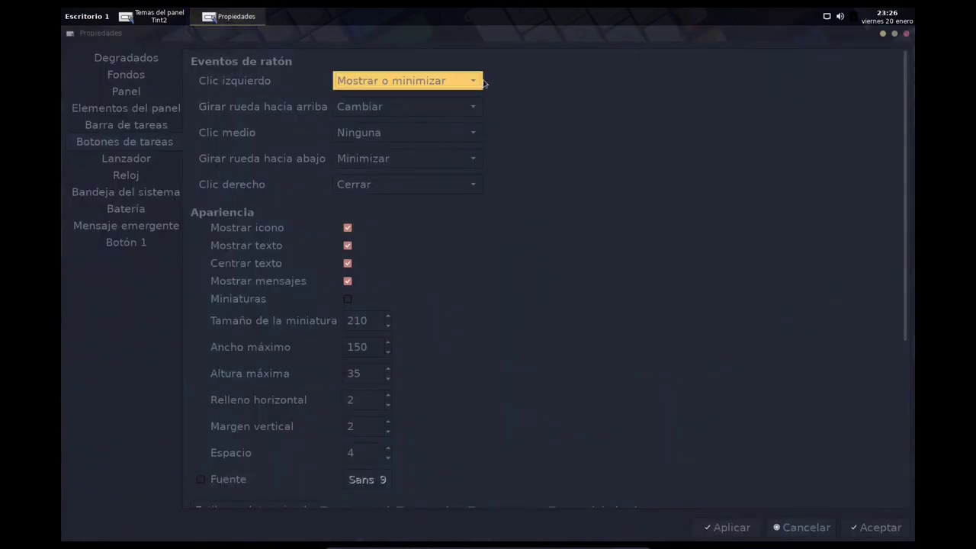
Set the task buttons' right-click action to Escritorio a la derecha, hide their icons, apply, and bring the Propiedades window back.
click(419, 190)
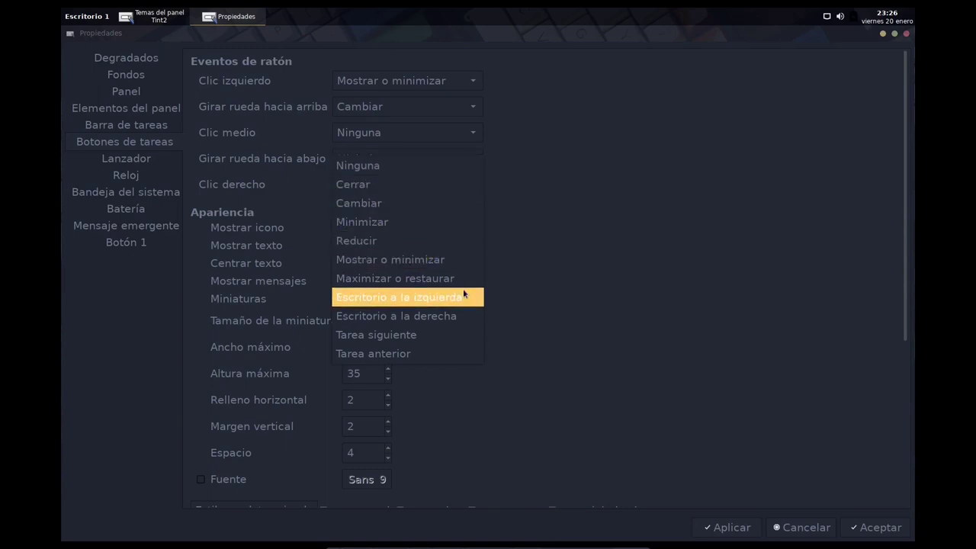
click(431, 316)
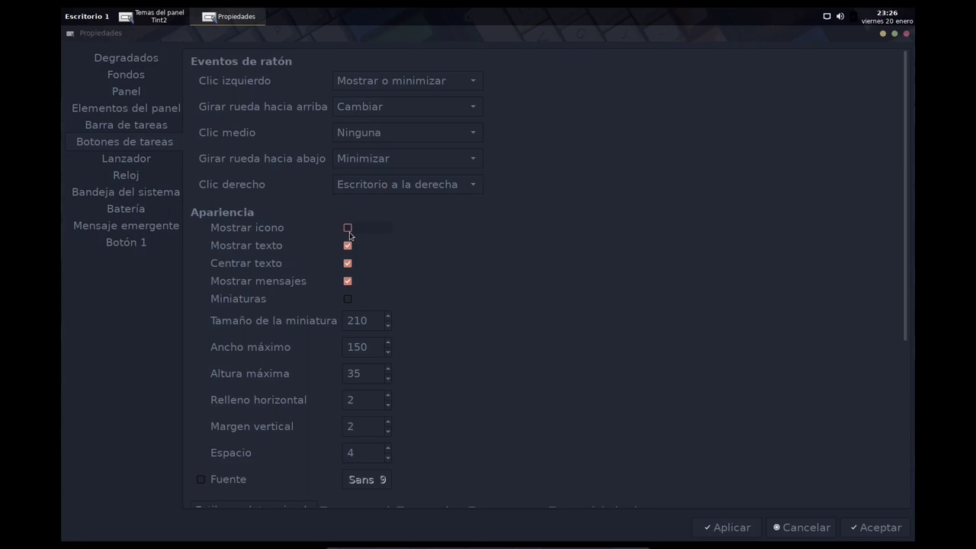
click(736, 530)
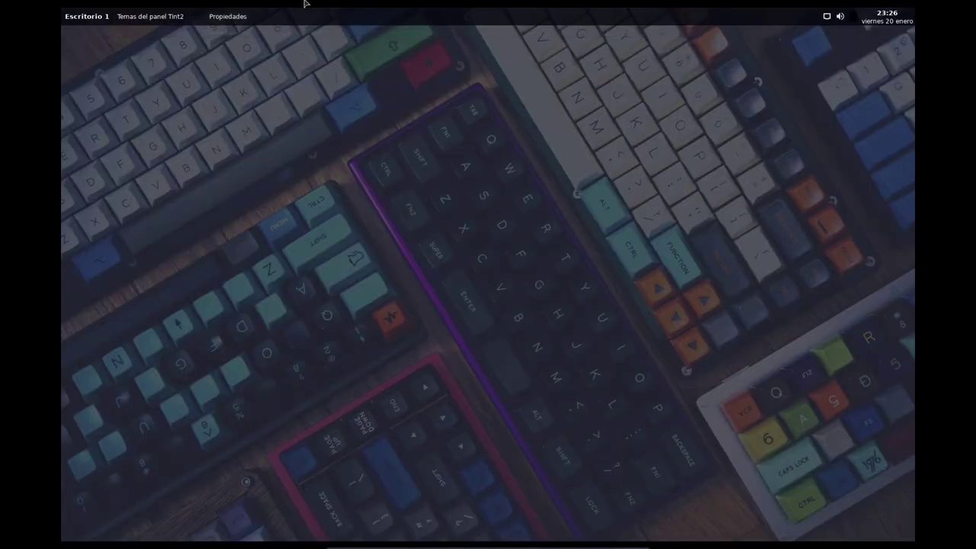
click(260, 13)
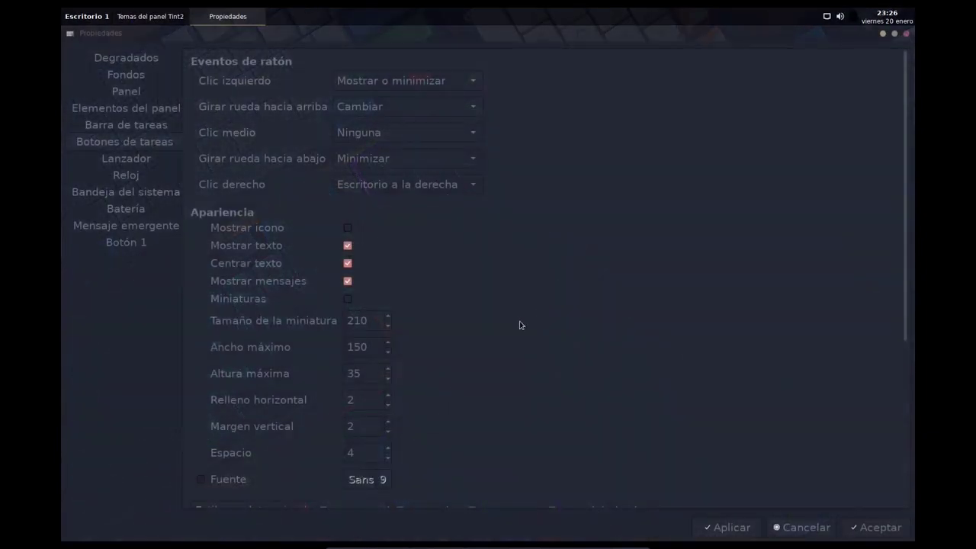
Show icons without text on the task buttons, set their maximum width to 85, and apply the changes.
click(348, 230)
click(728, 527)
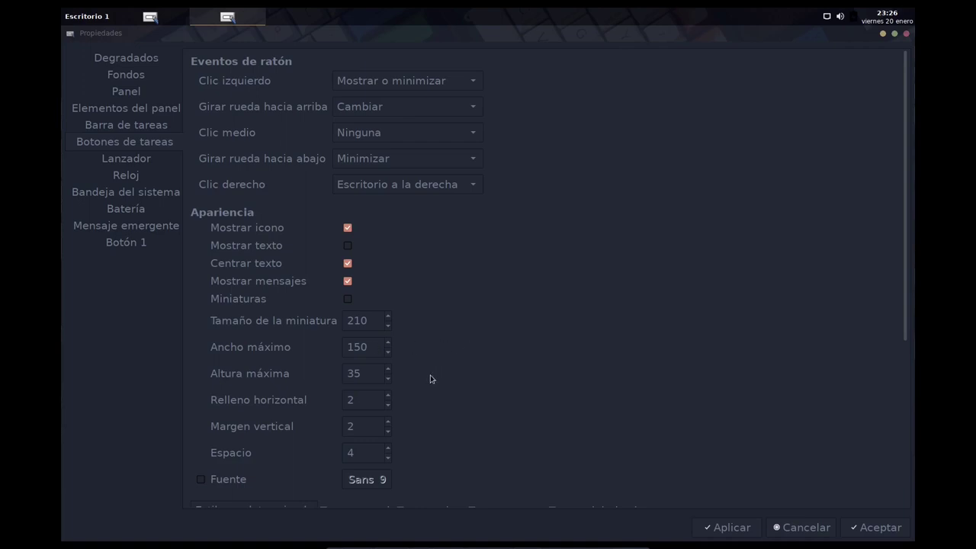
click(387, 353)
click(387, 353)
click(388, 353)
click(387, 353)
click(388, 353)
click(724, 528)
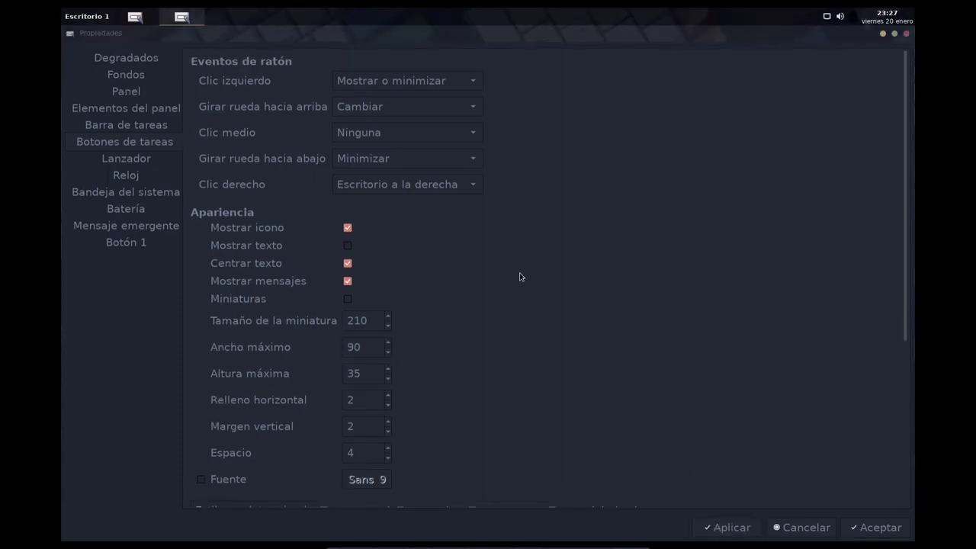
click(388, 354)
click(387, 353)
click(387, 353)
click(732, 528)
Enable thumbnails for the task buttons with a thumbnail size of 350, and apply the changes.
click(348, 300)
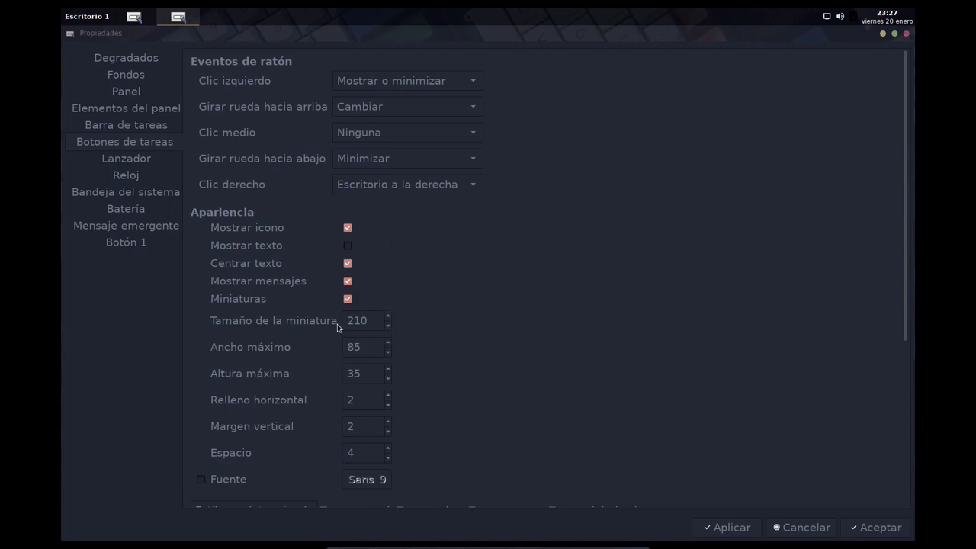
double_click(374, 320)
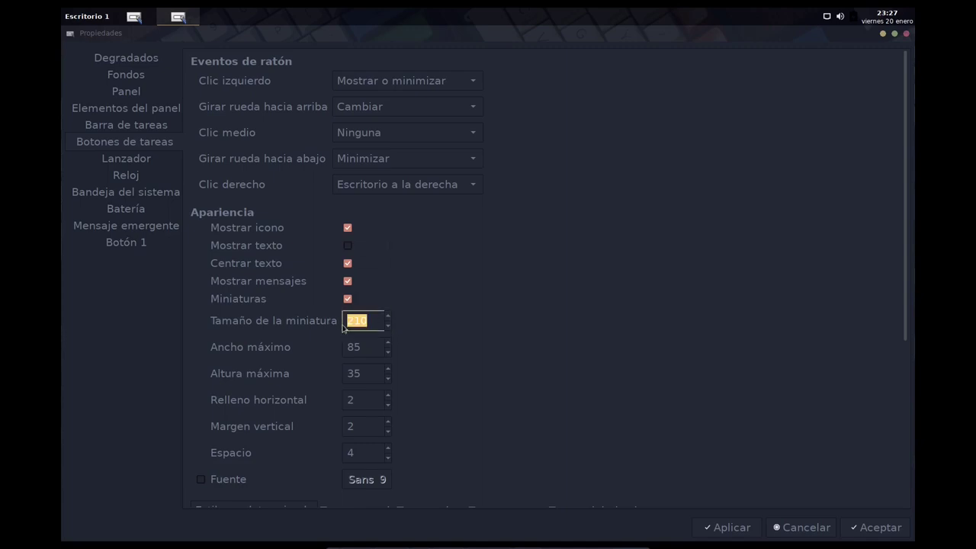
scroll(342, 328, down, 5)
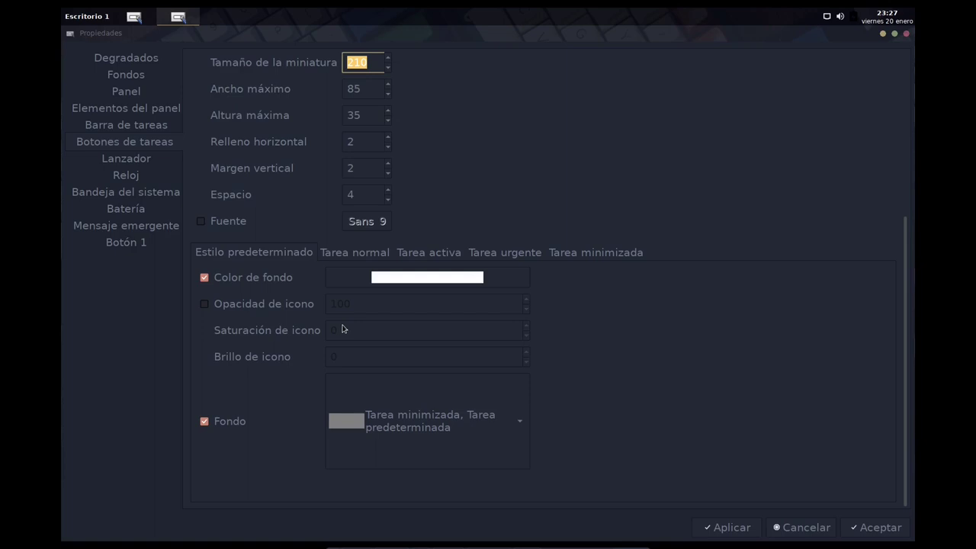
text(350)
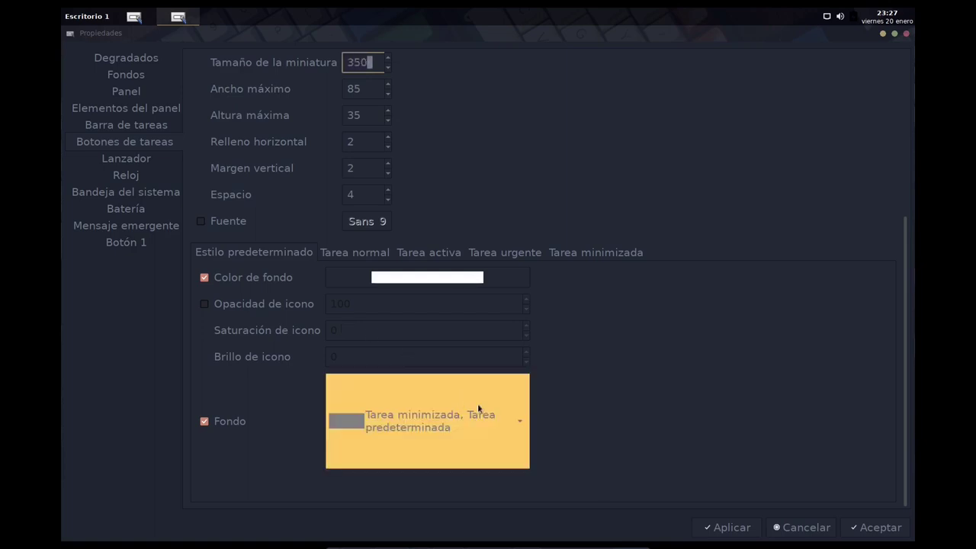
click(740, 529)
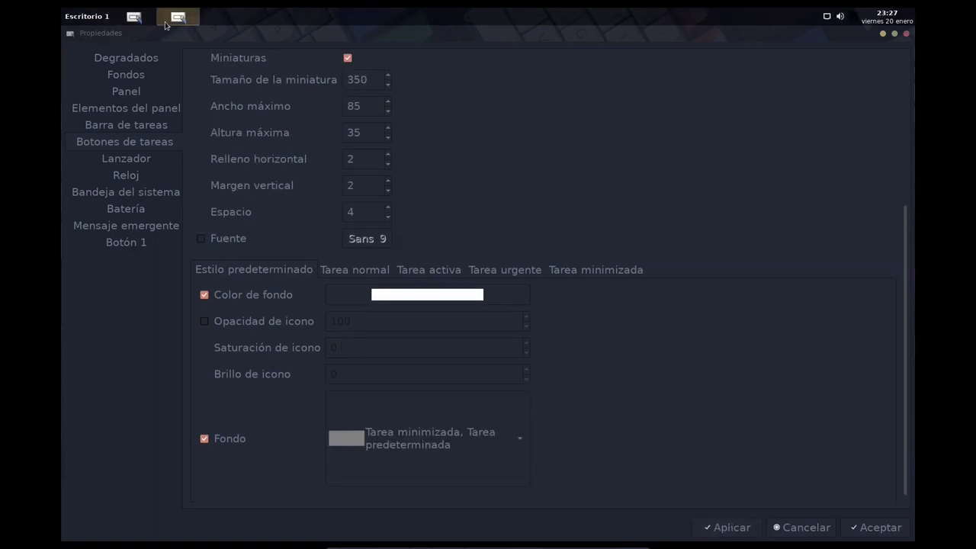
Preview the thumbnails of the Propiedades and Temas del panel Tint2 tasks on the panel.
mouse_move(167, 24)
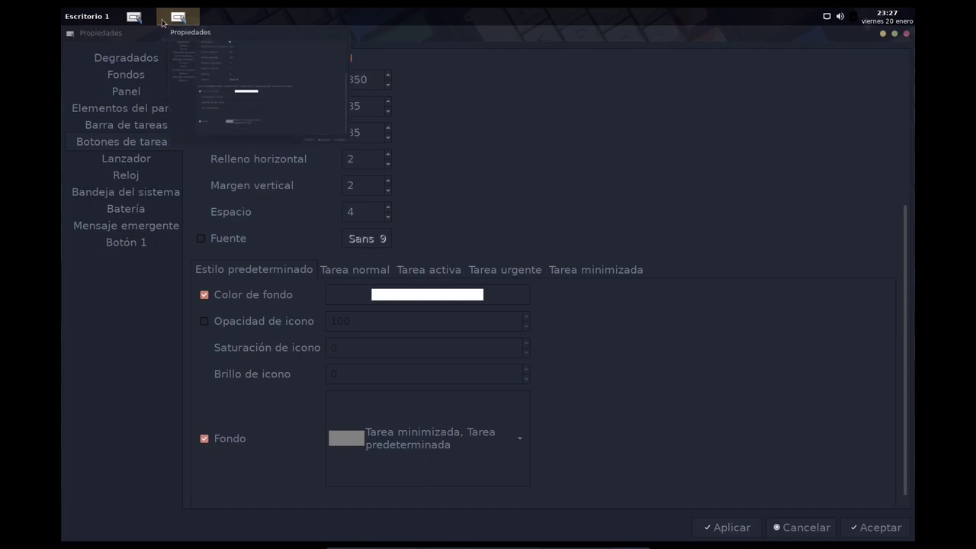
click(138, 17)
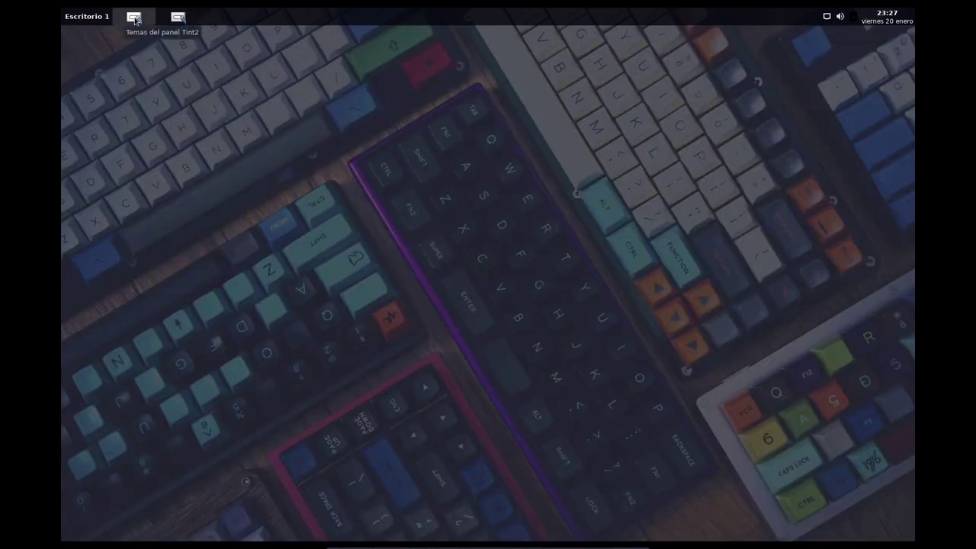
mouse_move(167, 24)
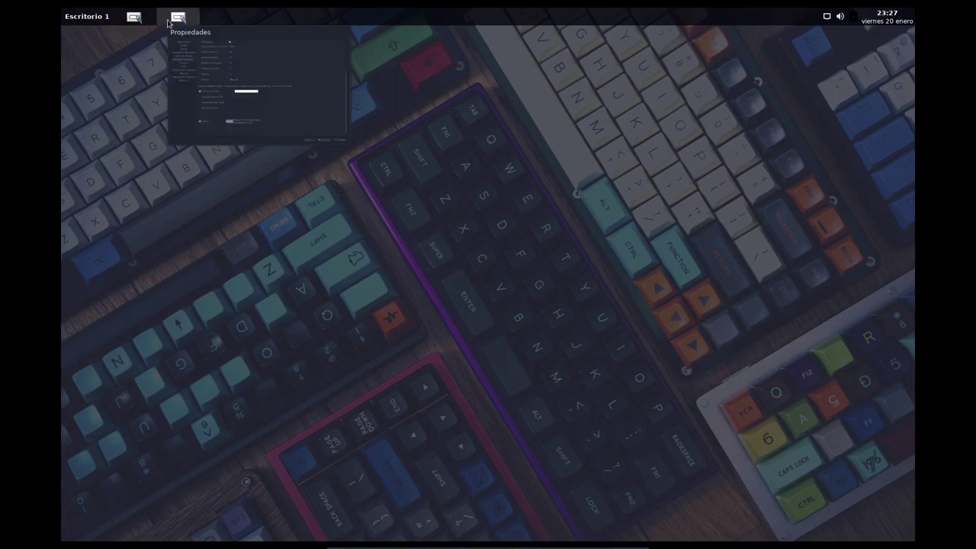
Open Thunar File Manager to check its task thumbnail, close it, and return to the Propiedades window to apply the settings.
right_click(431, 107)
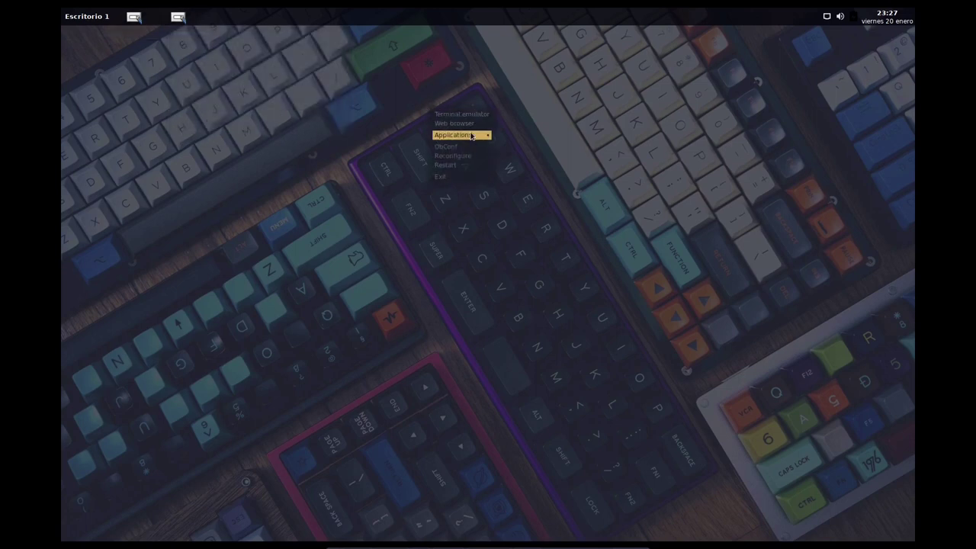
mouse_move(471, 135)
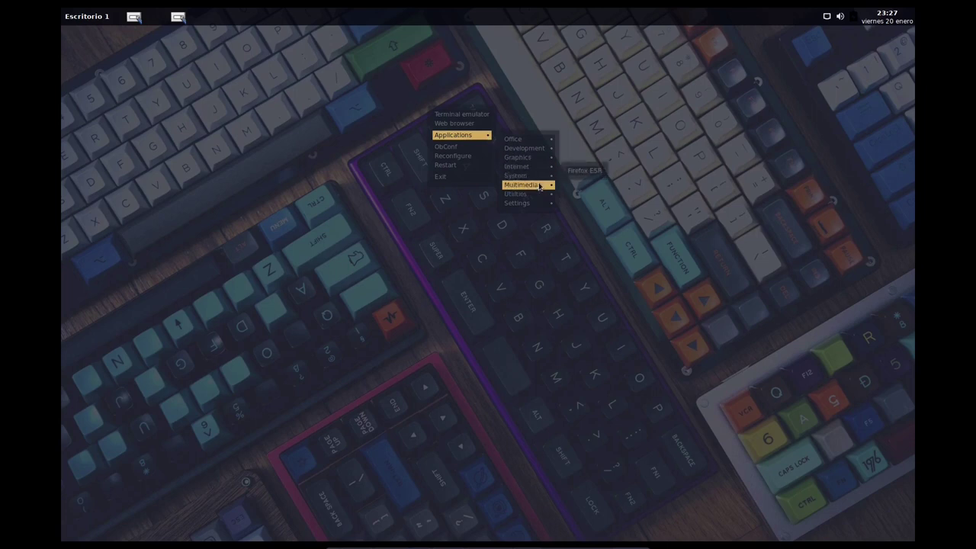
mouse_move(542, 197)
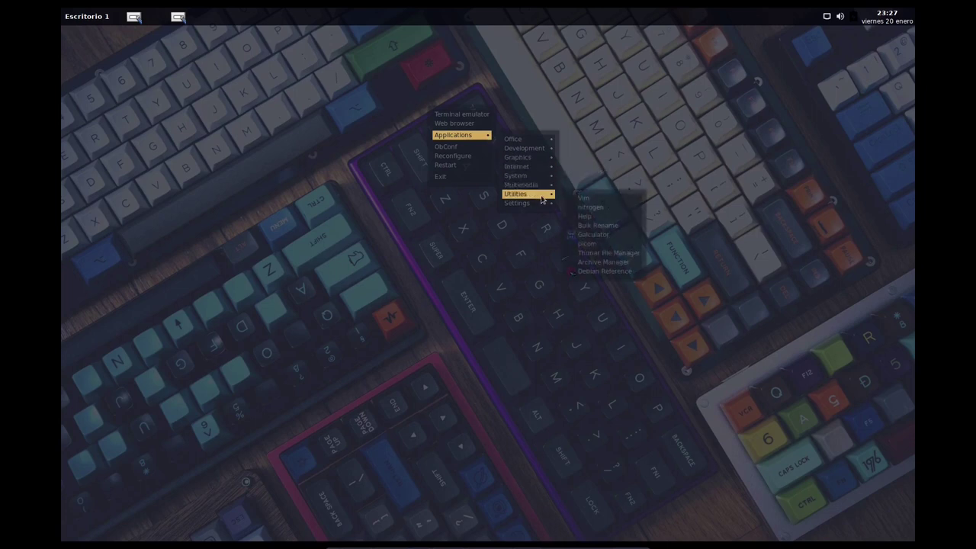
click(603, 253)
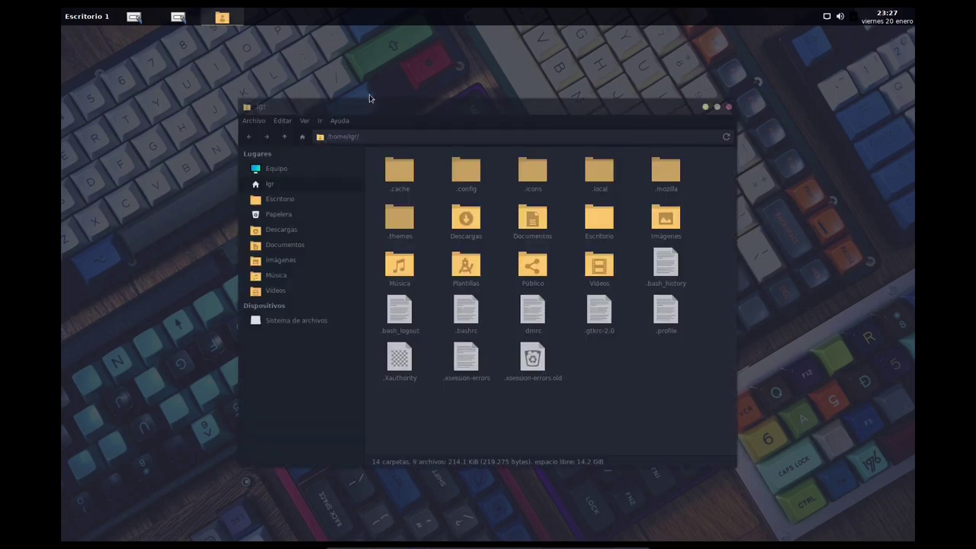
mouse_move(221, 22)
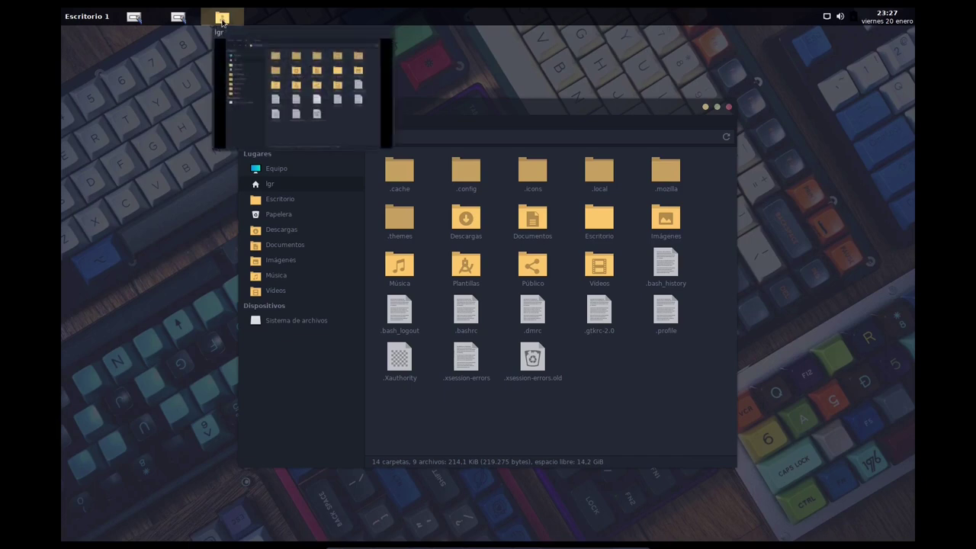
click(220, 20)
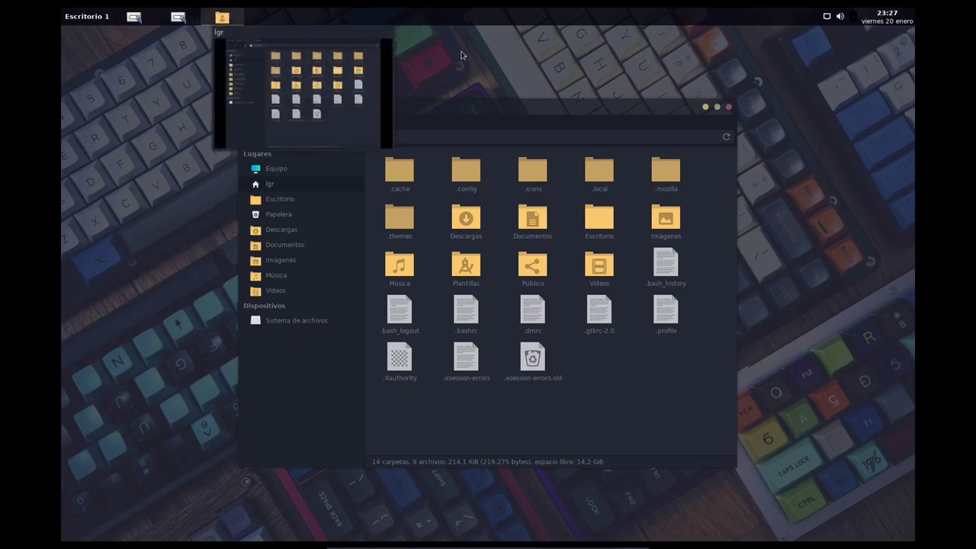
click(728, 107)
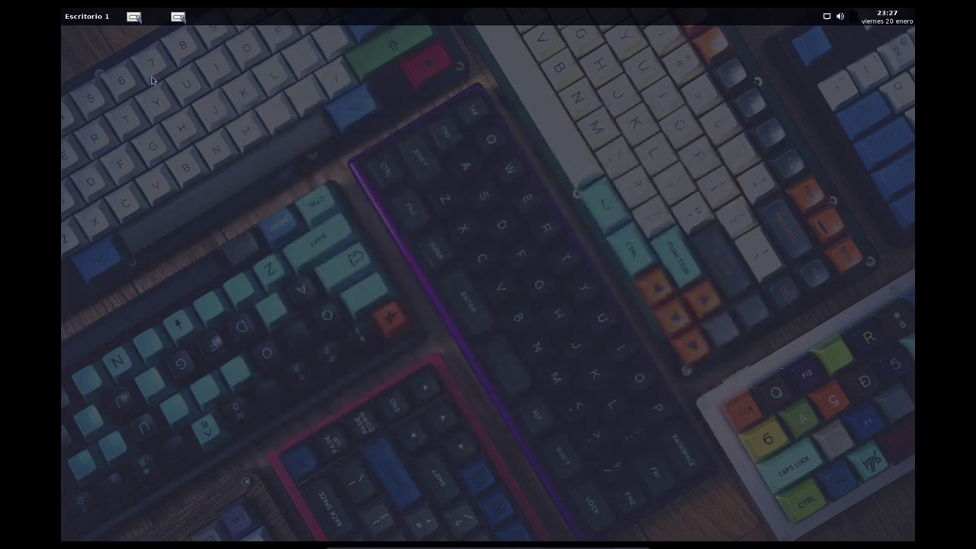
click(178, 17)
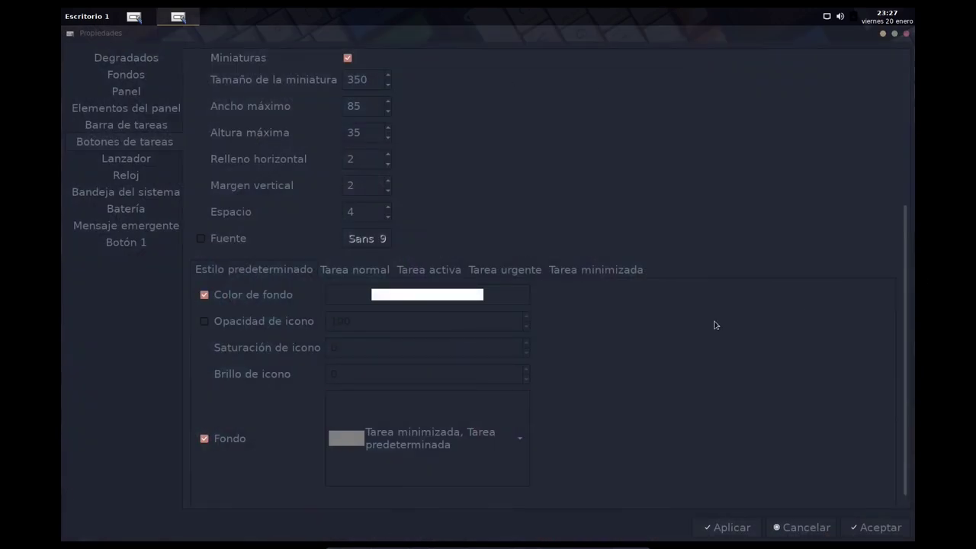
click(755, 527)
Add the Lanzador element to the panel, place it directly after Botón 1, and apply the change.
click(126, 159)
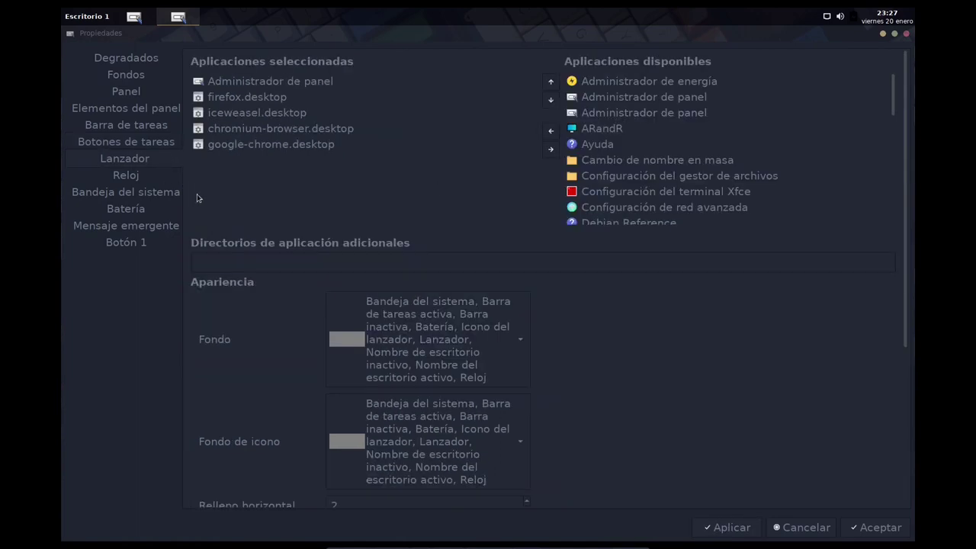
mouse_move(206, 191)
click(129, 111)
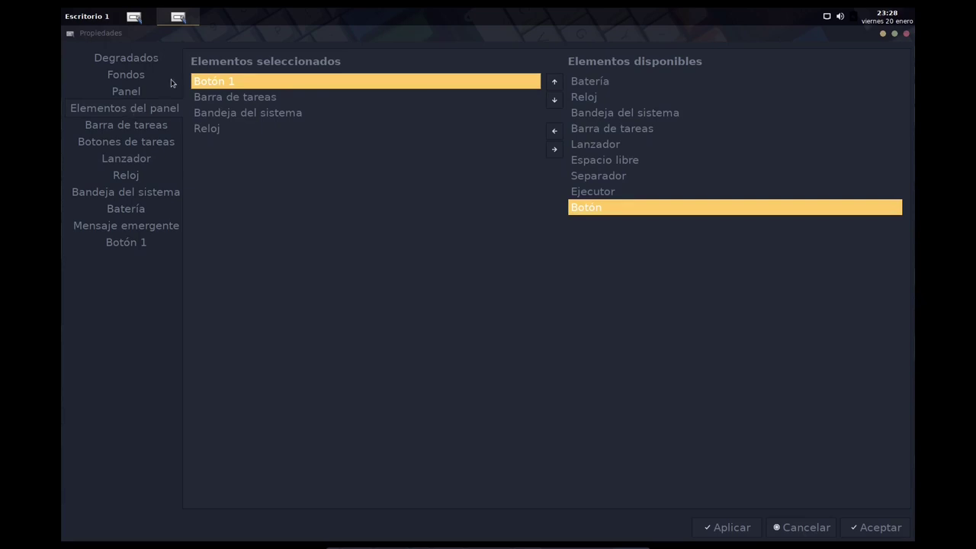
click(625, 145)
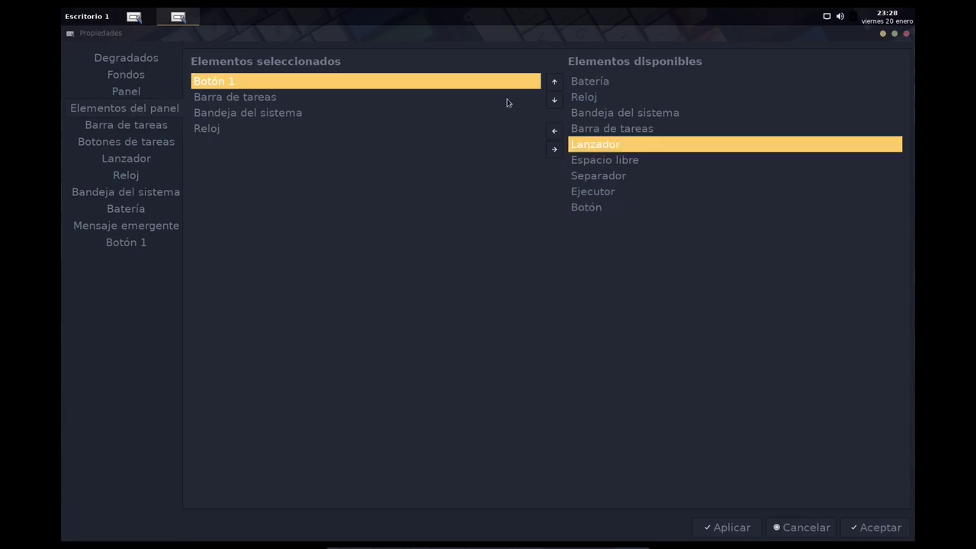
click(554, 131)
click(338, 152)
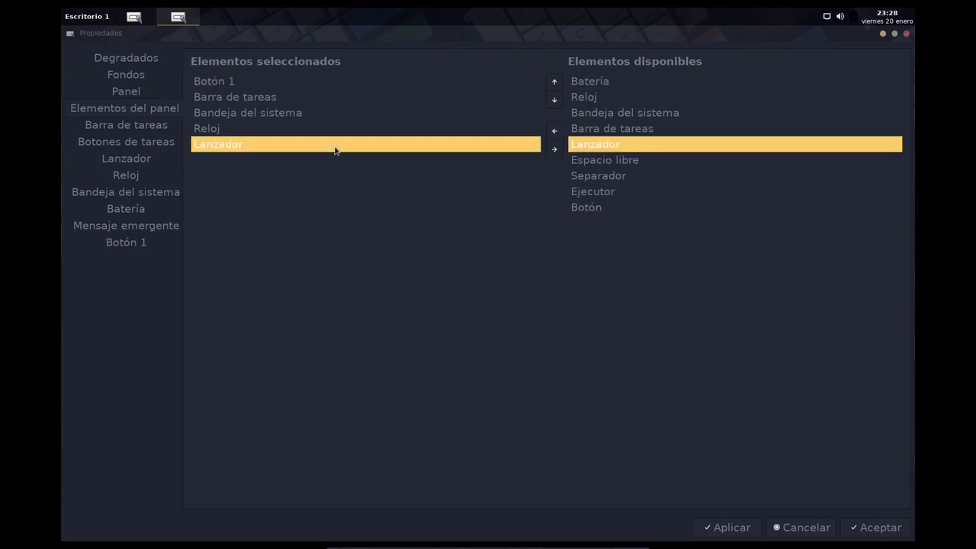
click(556, 83)
click(555, 82)
click(556, 82)
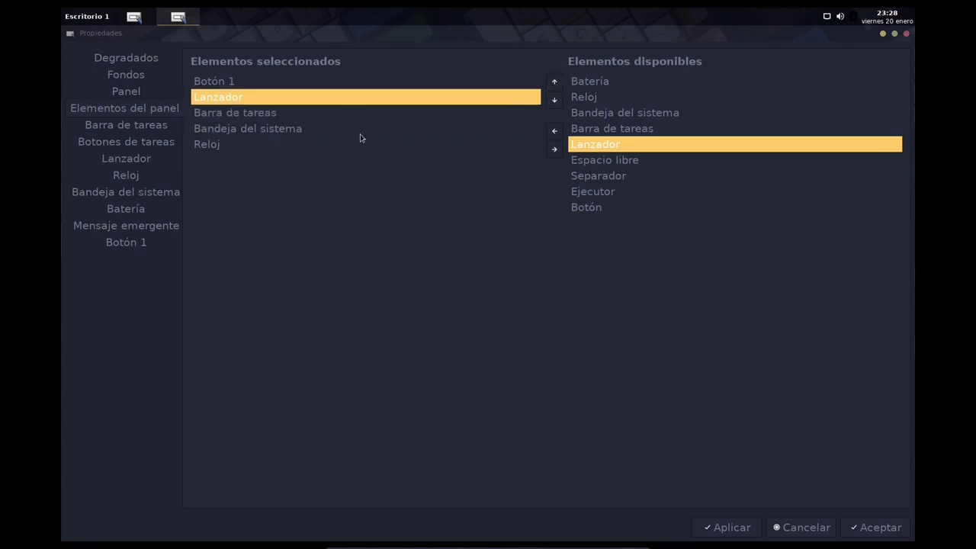
click(703, 528)
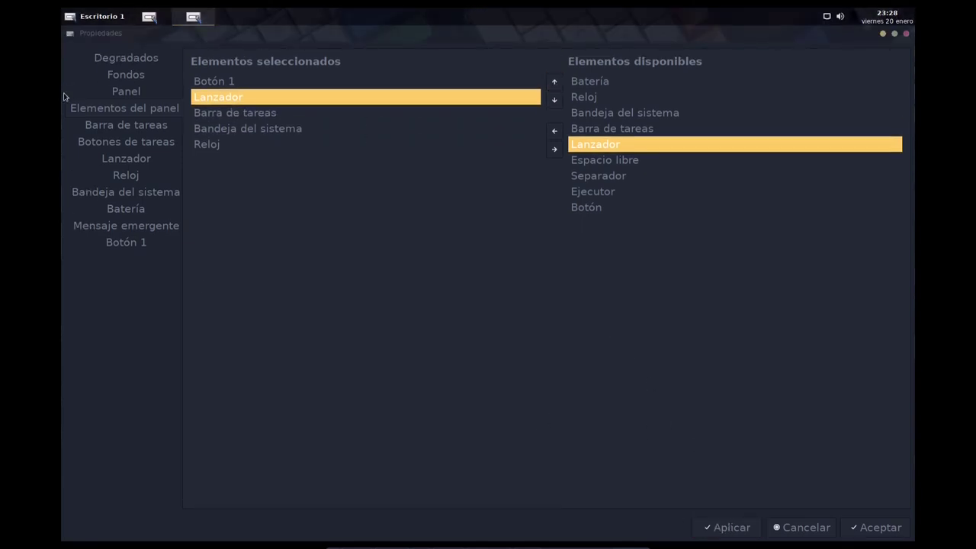
Remove Administrador de panel and the iceweasel, chromium-browser, firefox and google-chrome entries from the launcher's selected applications.
click(126, 158)
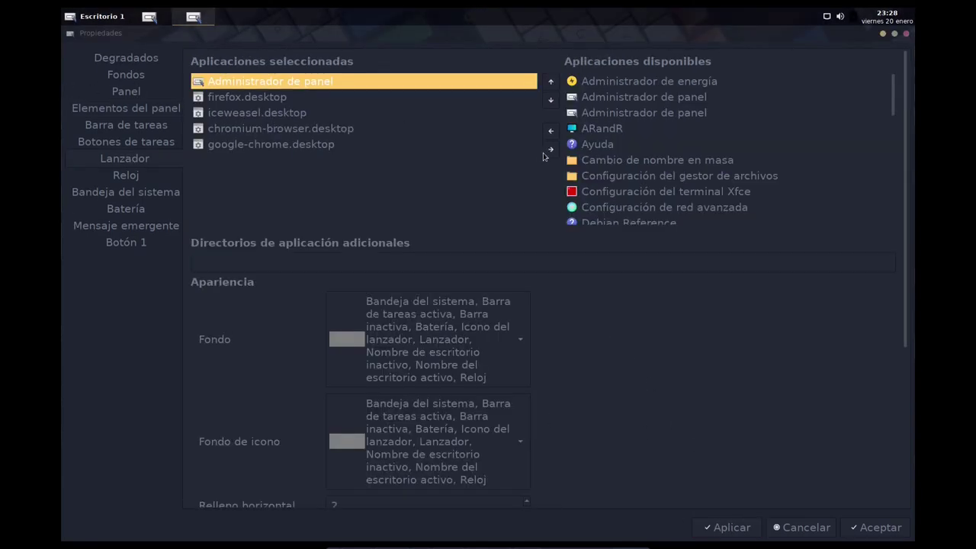
click(549, 150)
click(439, 104)
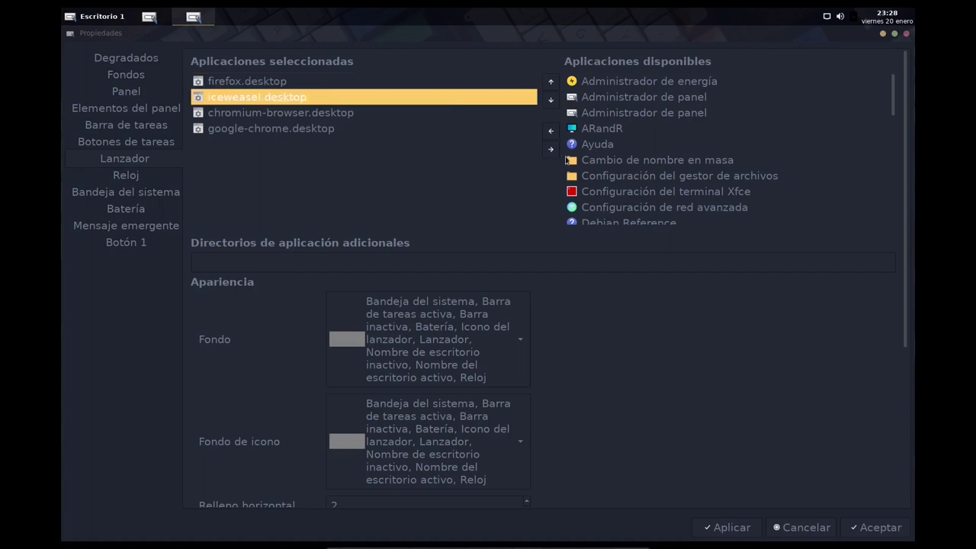
click(551, 149)
click(496, 105)
click(551, 149)
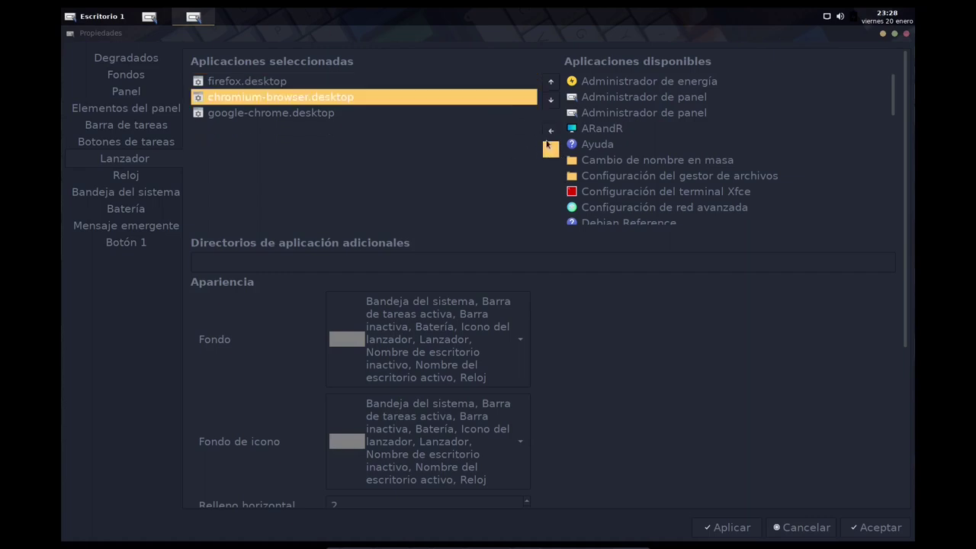
click(481, 84)
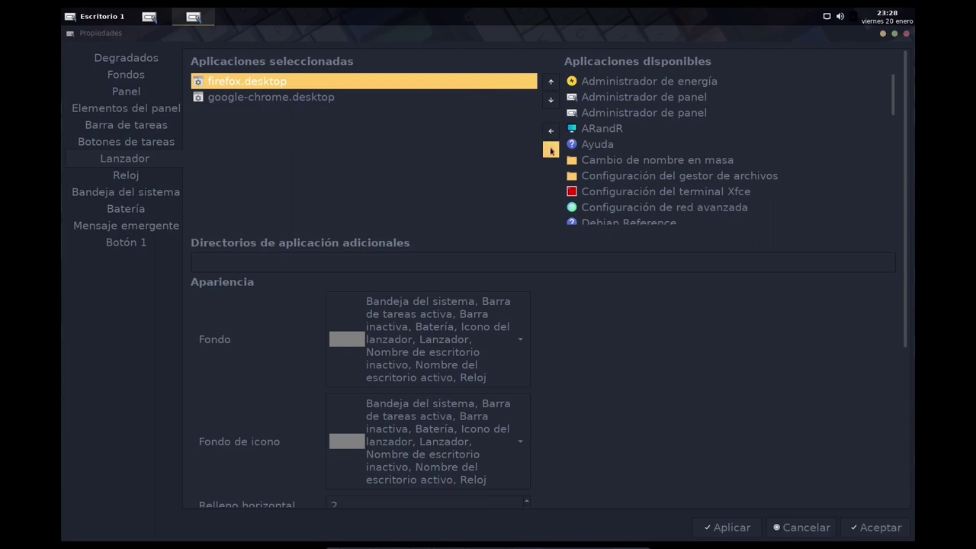
click(551, 149)
click(469, 88)
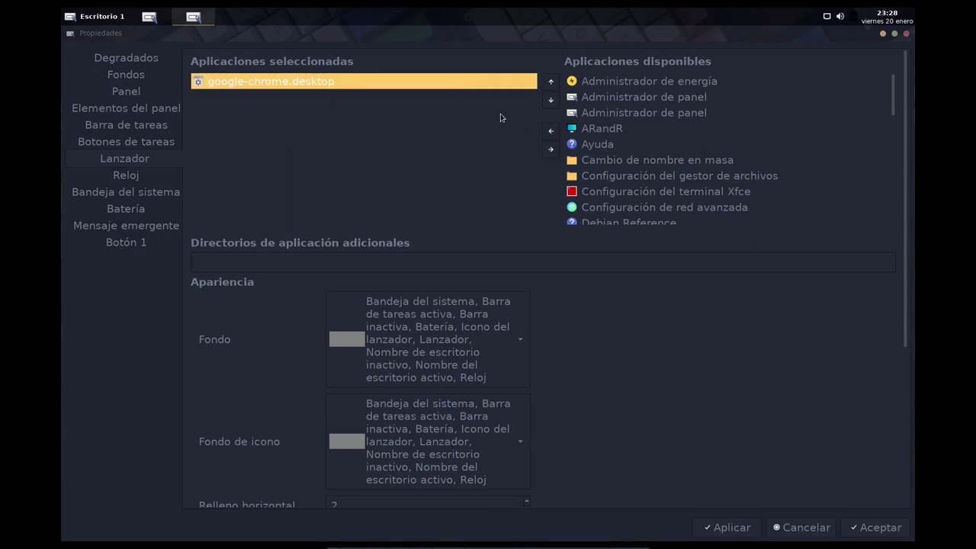
click(550, 150)
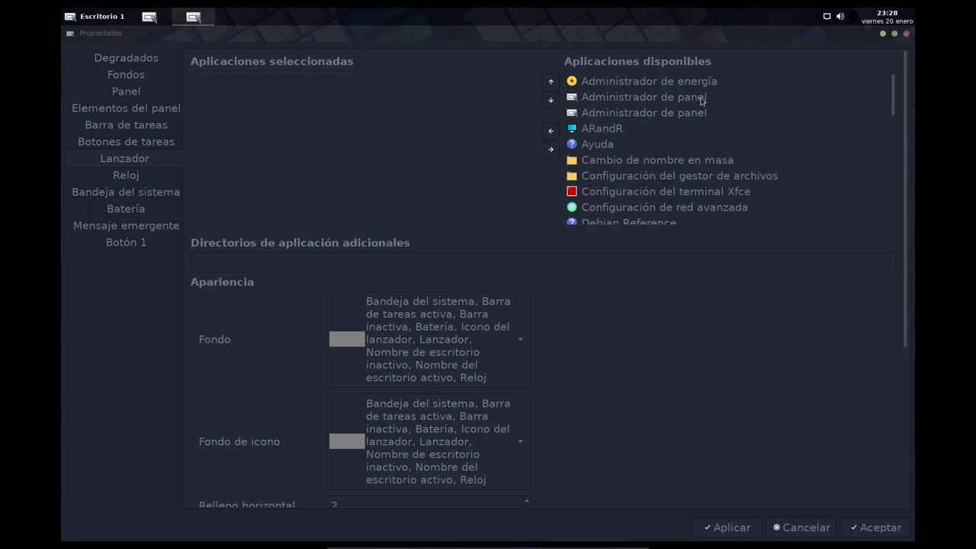
Add Firefox ESR and Gestor de archivos Thunar to the launcher's selected applications.
click(680, 192)
scroll(680, 191, down, 3)
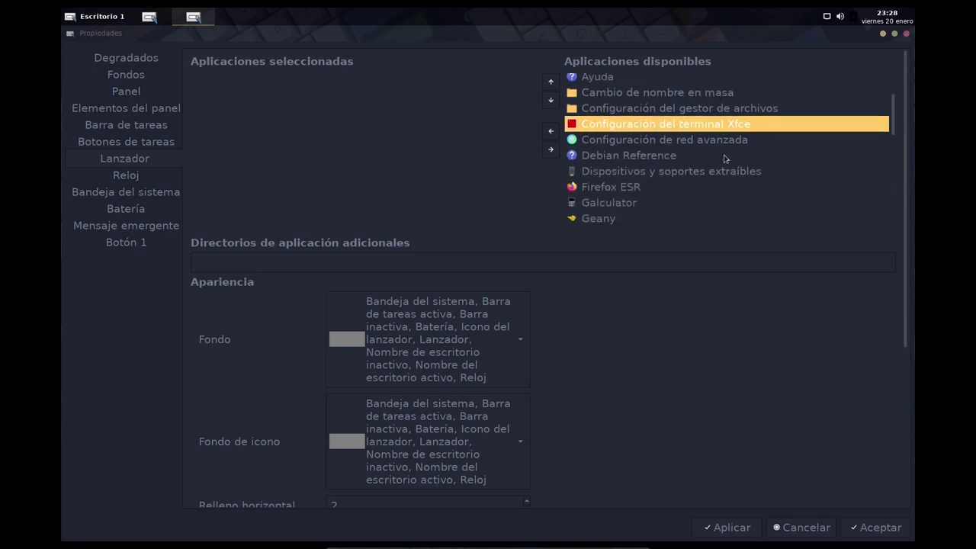
click(616, 188)
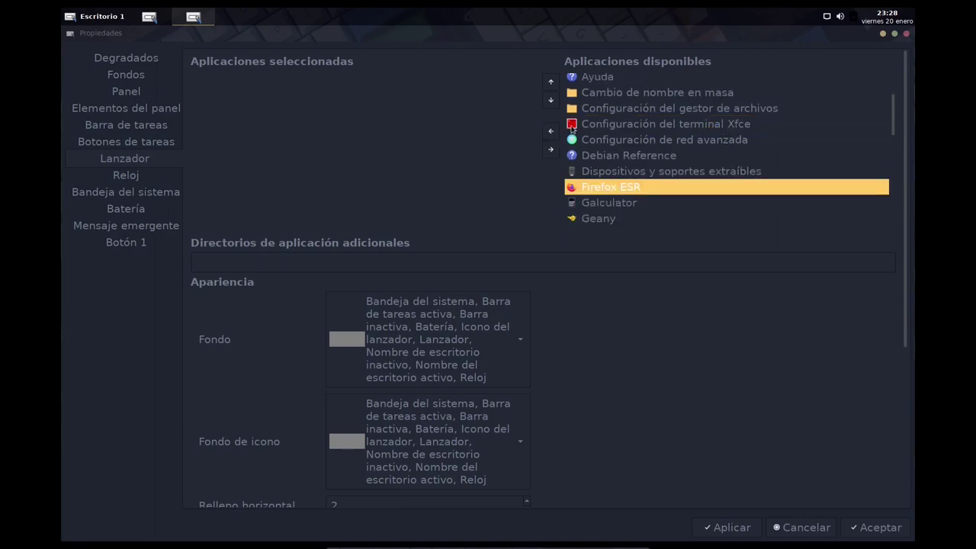
click(550, 131)
scroll(725, 199, down, 3)
scroll(694, 187, down, 1)
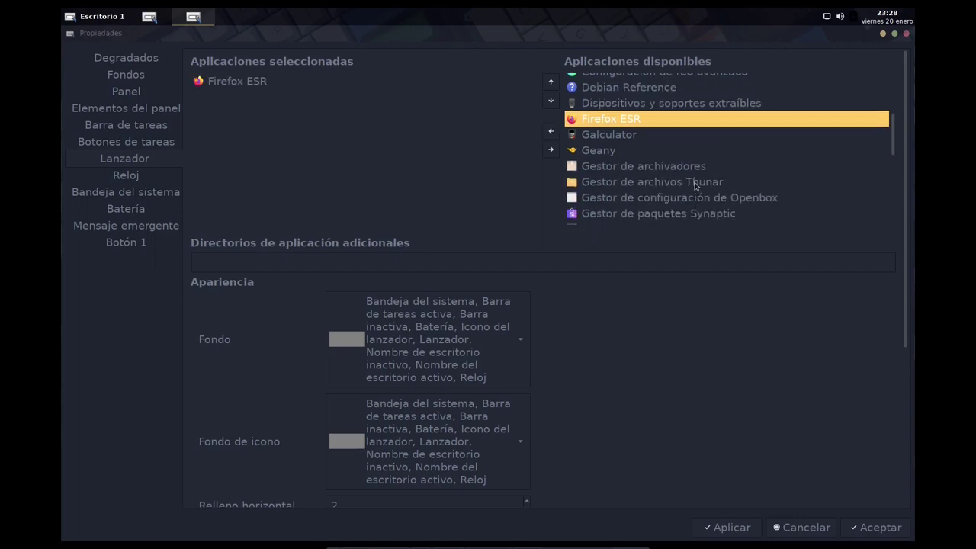
click(694, 183)
click(550, 133)
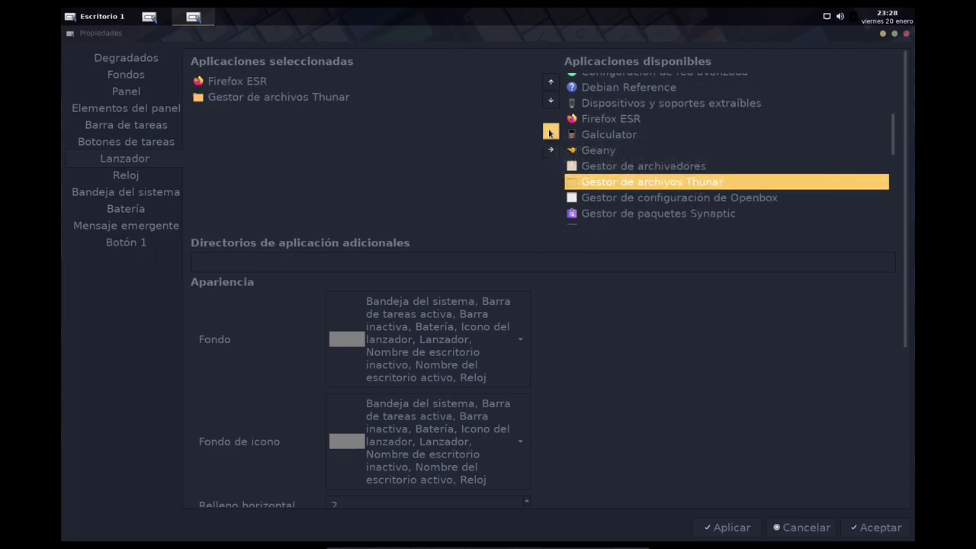
Add Terminal de Xfce and Visor de imágenes Ristretto to the launcher, and apply the changes.
scroll(737, 168, down, 2)
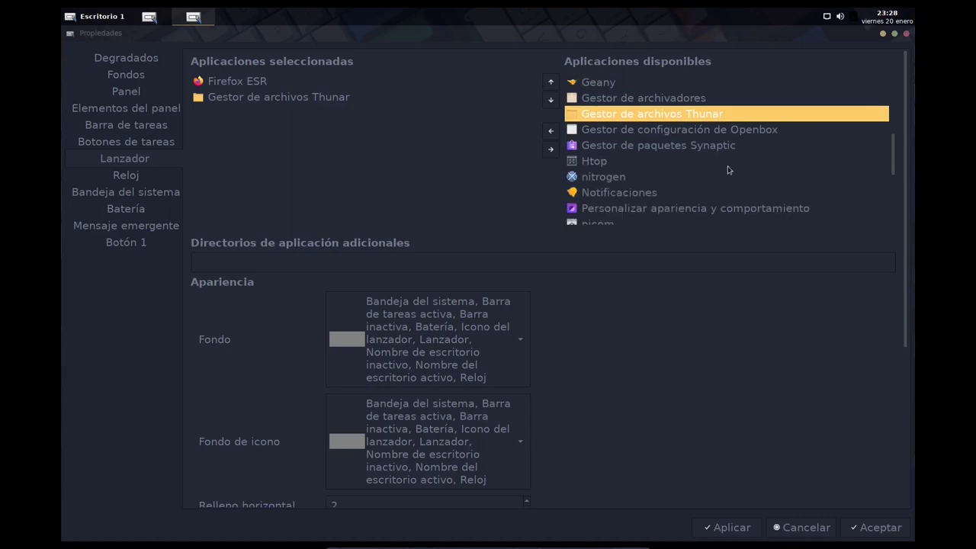
scroll(731, 190, down, 3)
scroll(732, 196, down, 1)
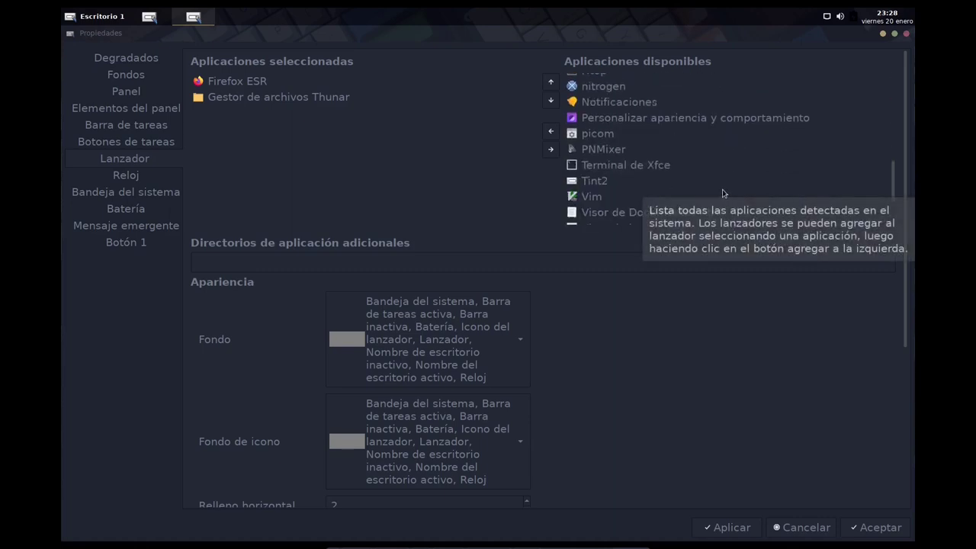
click(632, 163)
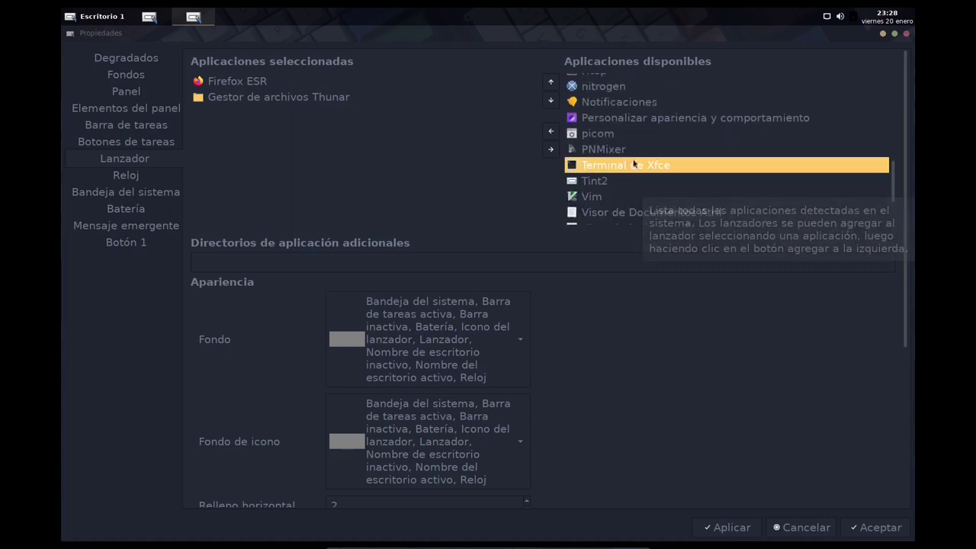
click(549, 133)
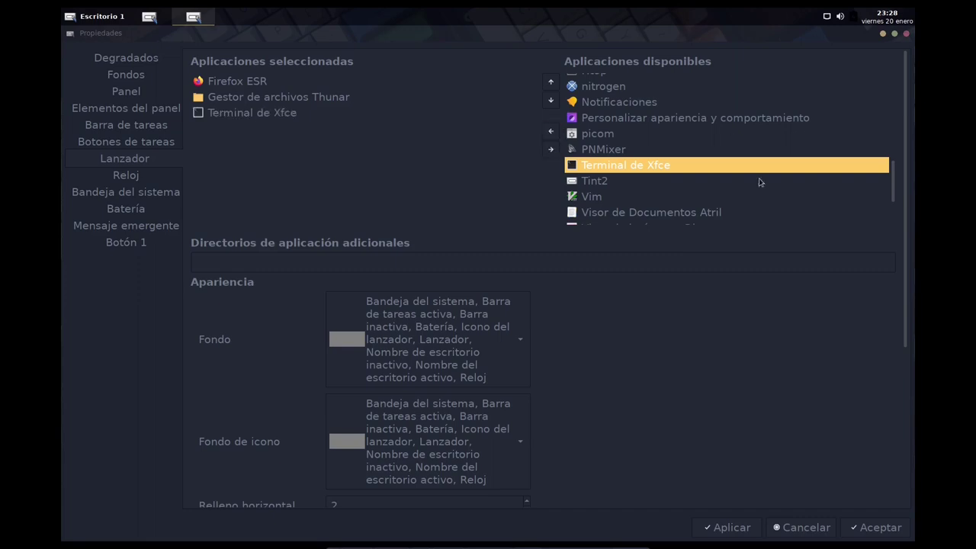
scroll(749, 194, down, 1)
scroll(751, 190, down, 2)
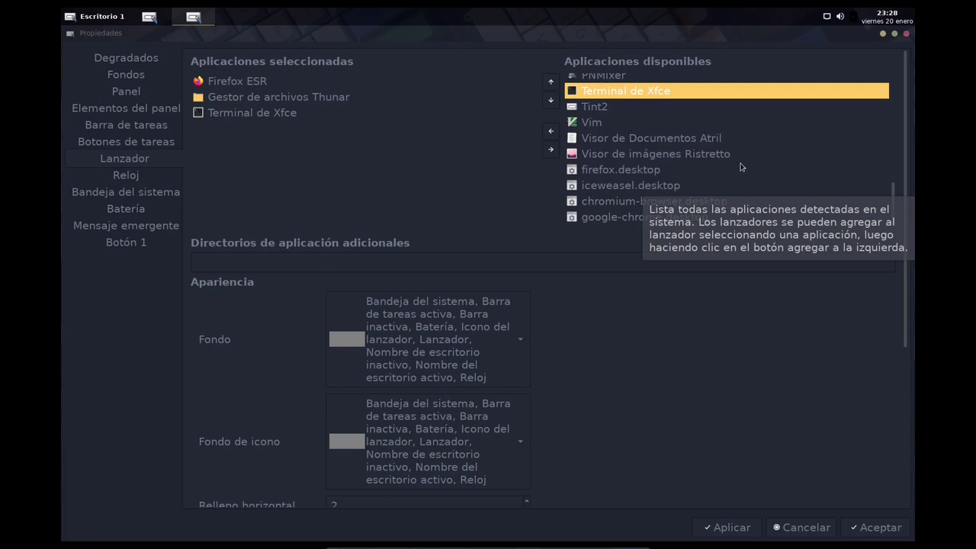
click(746, 154)
click(550, 131)
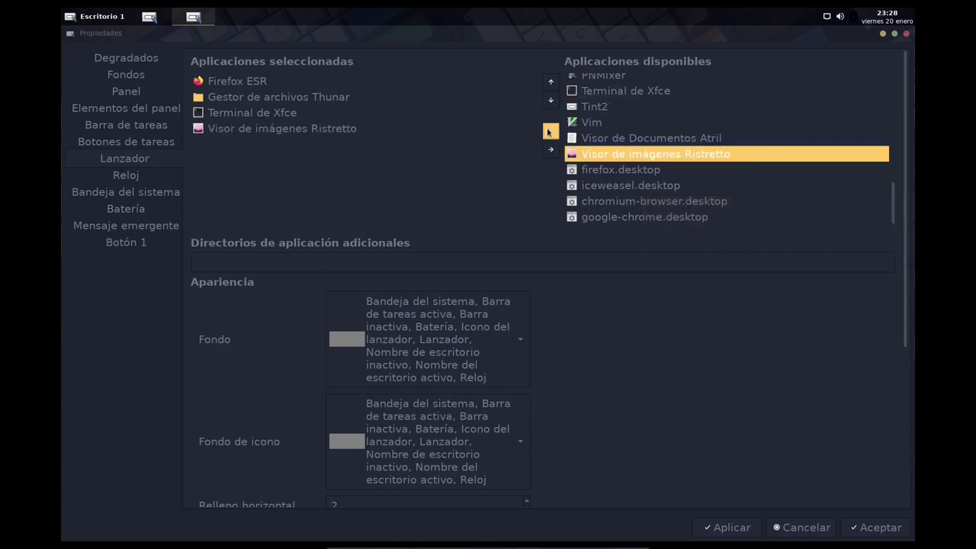
scroll(602, 170, up, 10)
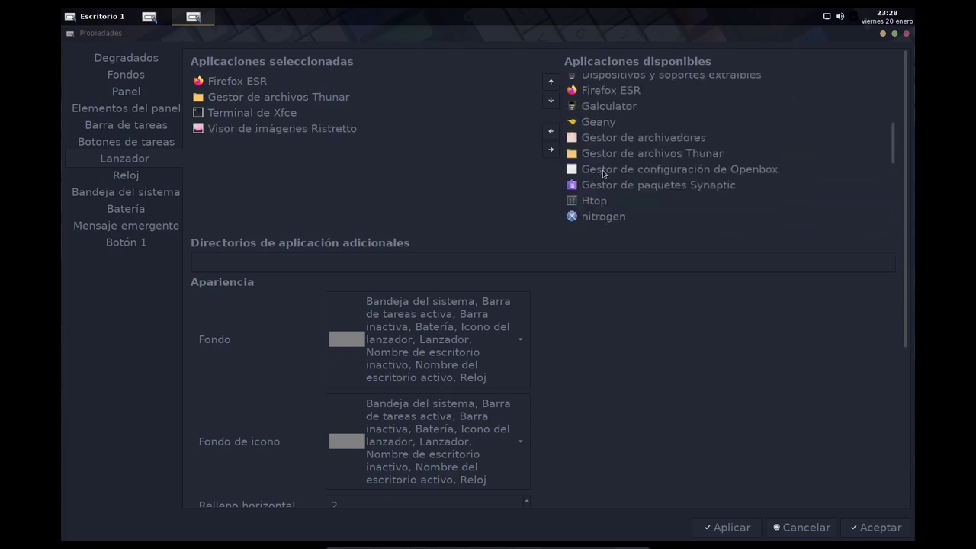
click(728, 527)
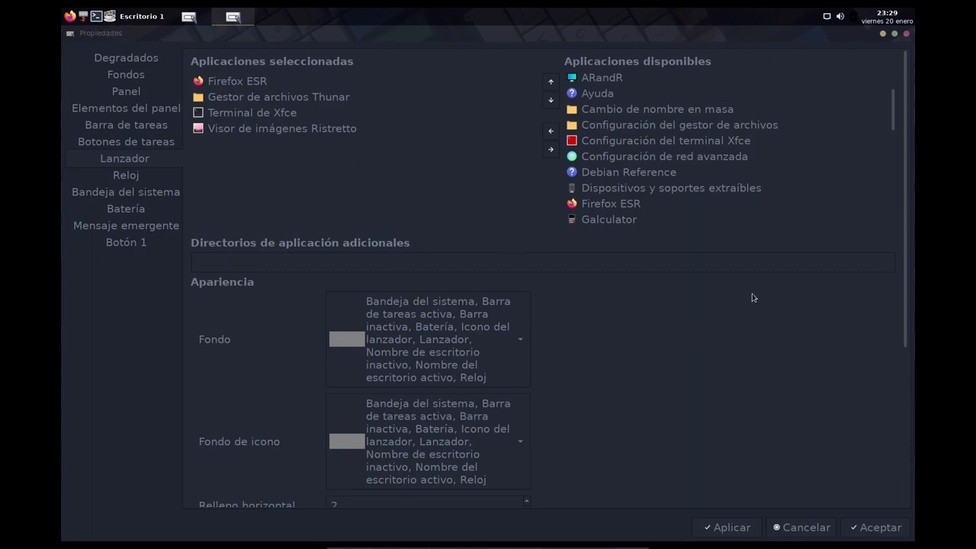
Set the launcher's icon size to 20 and its spacing to 4, applying the changes to the panel.
scroll(904, 225, down, 5)
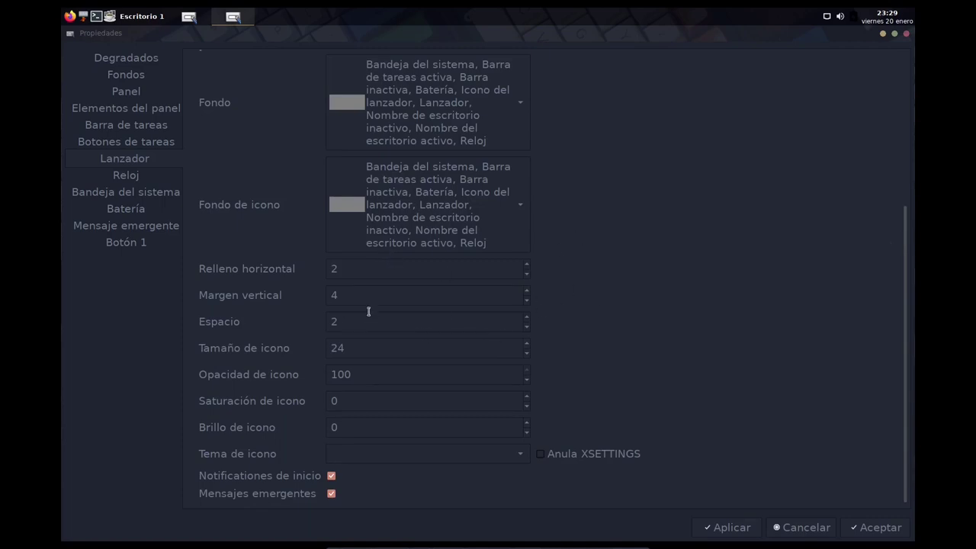
scroll(690, 321, down, 1)
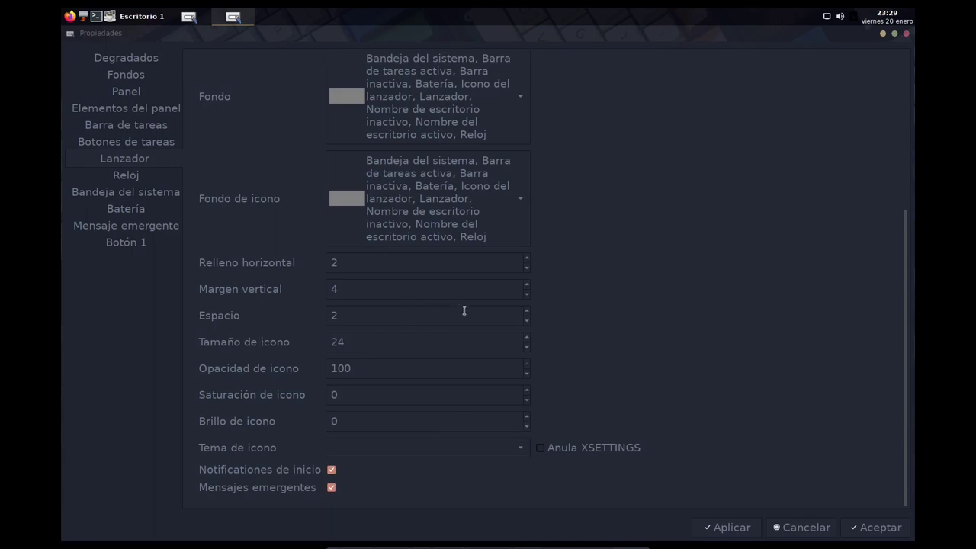
click(527, 349)
click(527, 349)
click(527, 348)
click(529, 349)
click(733, 524)
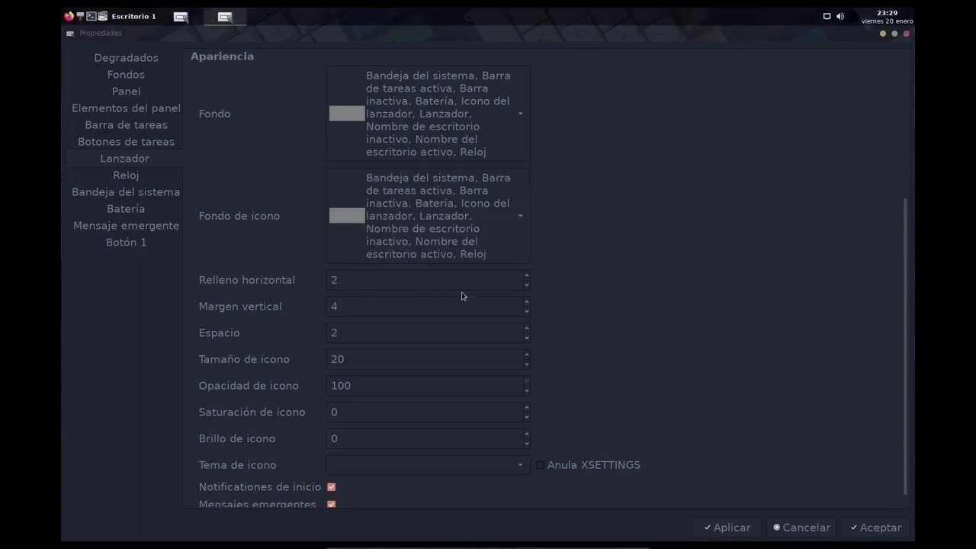
click(527, 329)
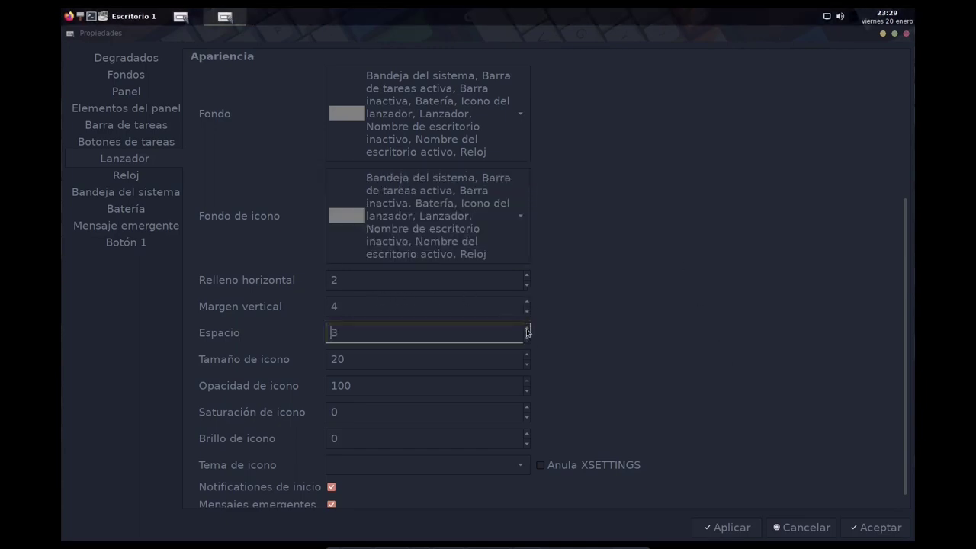
click(730, 529)
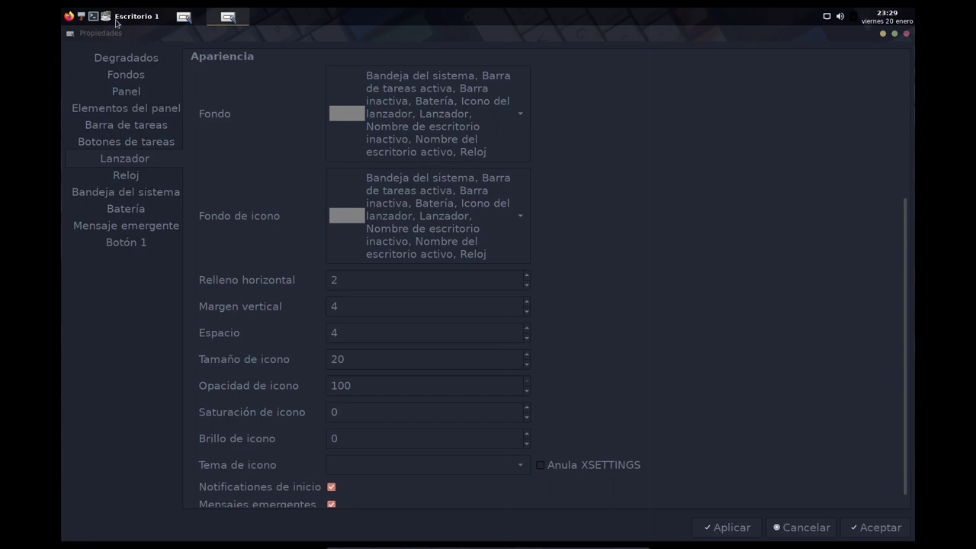
Set the spacing in the Barra de tareas appearance settings to 6, and apply the change.
click(141, 130)
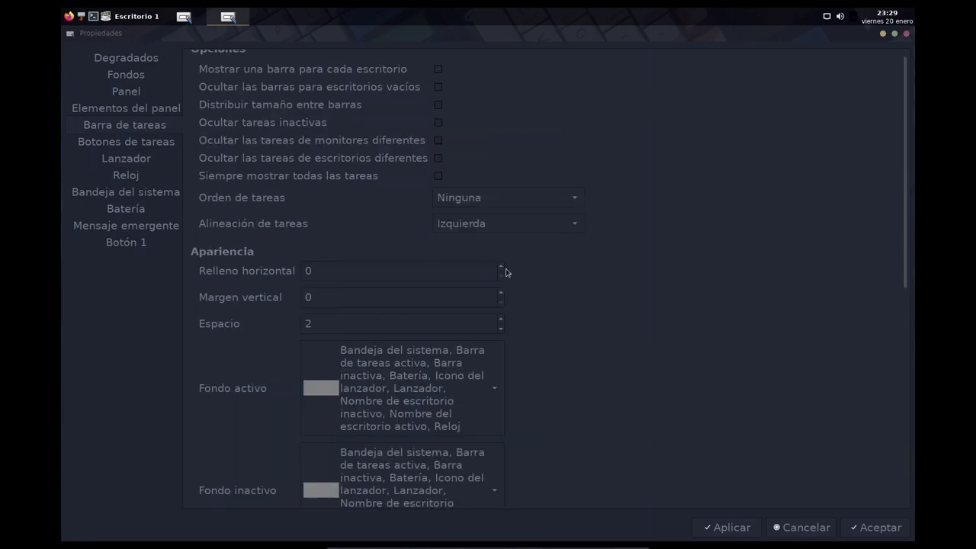
click(502, 320)
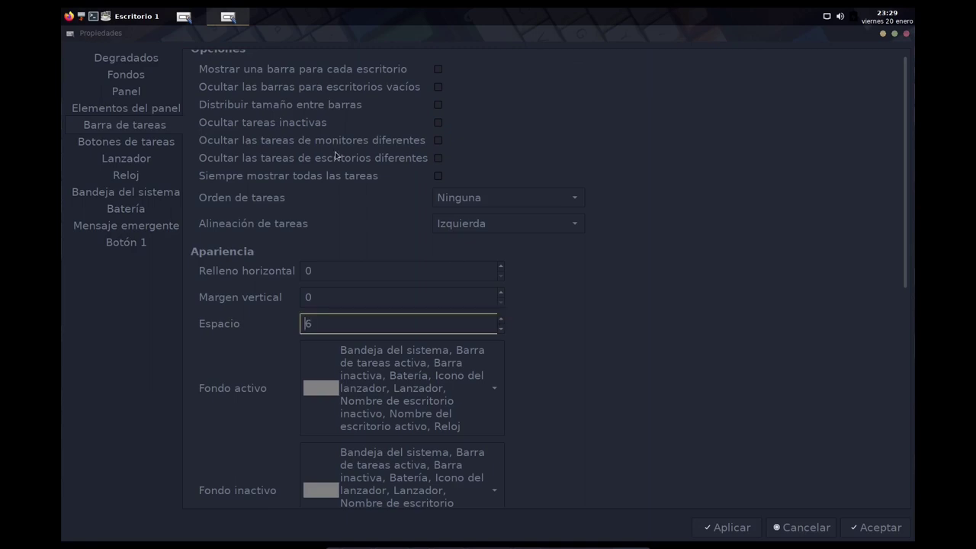
scroll(645, 331, down, 5)
scroll(645, 332, down, 1)
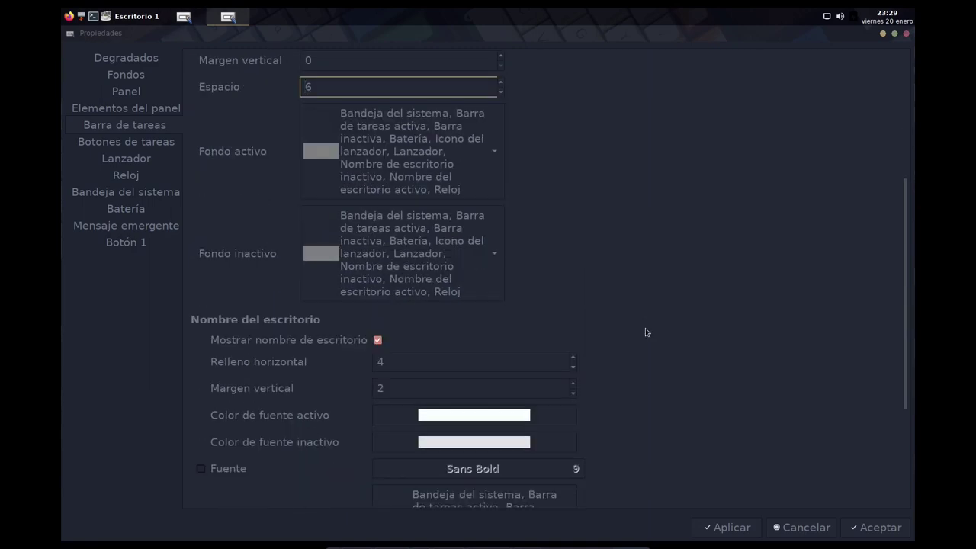
scroll(810, 325, down, 5)
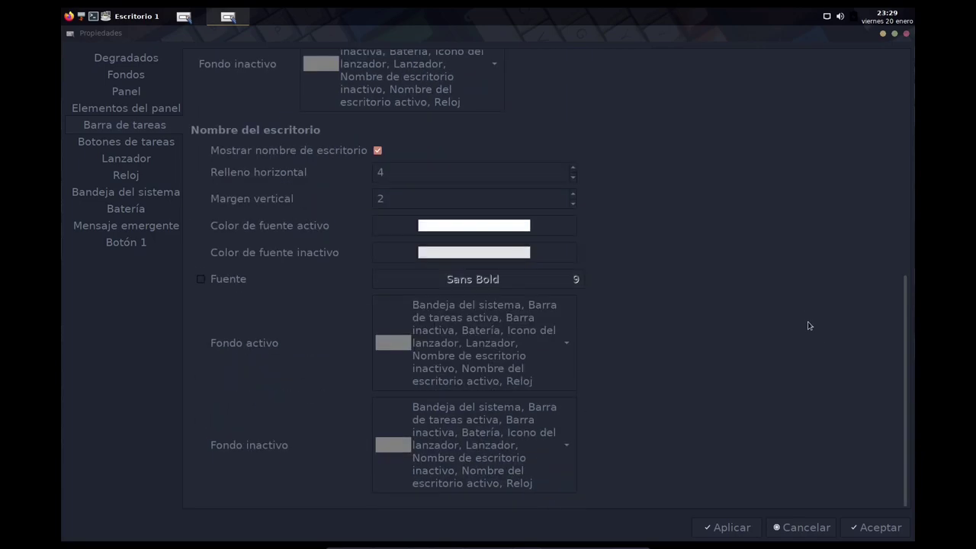
scroll(781, 332, up, 7)
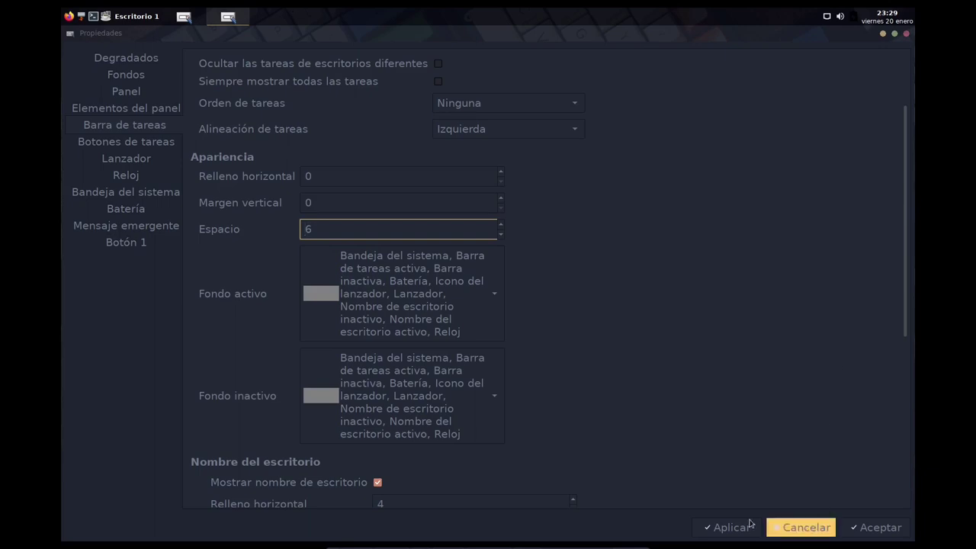
click(721, 527)
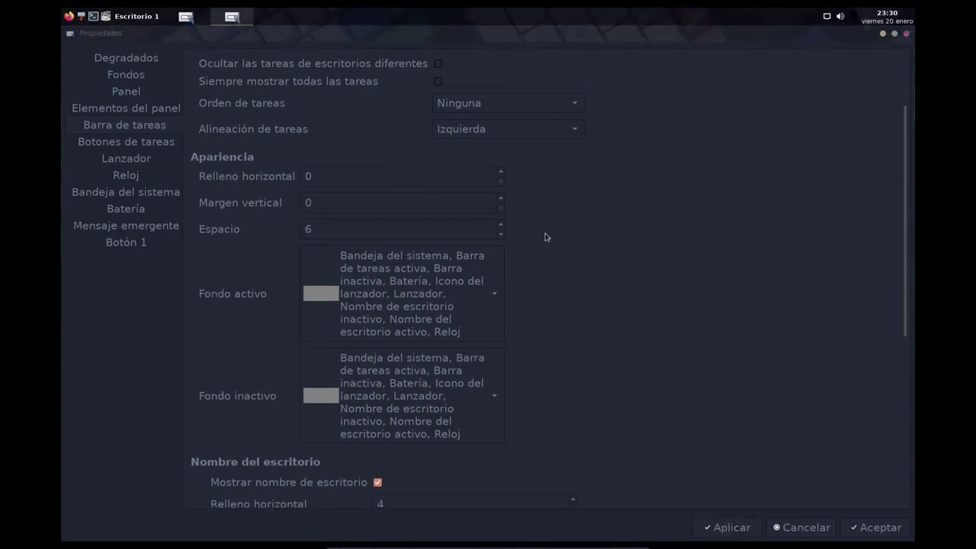
Set the spacing in the Barra de tareas appearance settings to 4, and apply the change.
scroll(732, 387, down, 1)
click(502, 188)
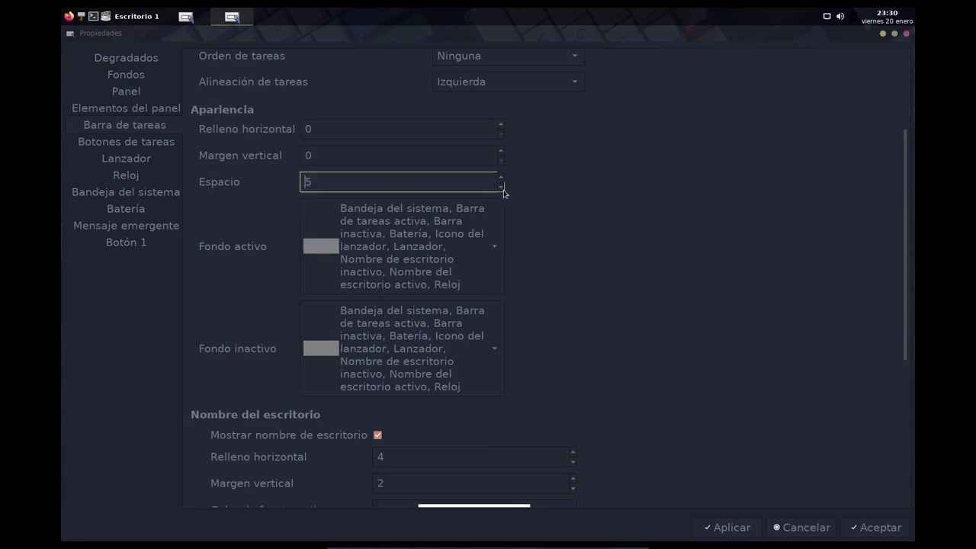
click(726, 528)
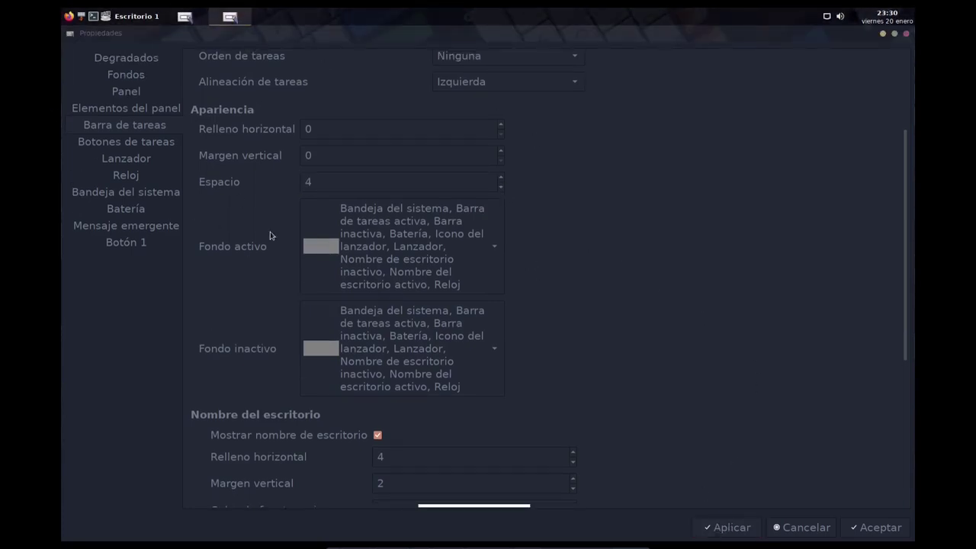
click(151, 163)
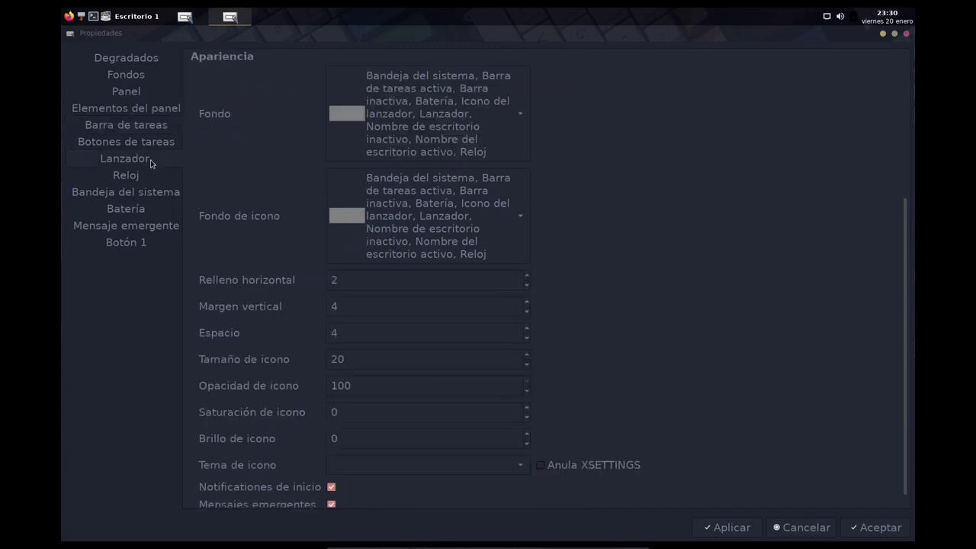
click(118, 127)
click(124, 144)
click(135, 111)
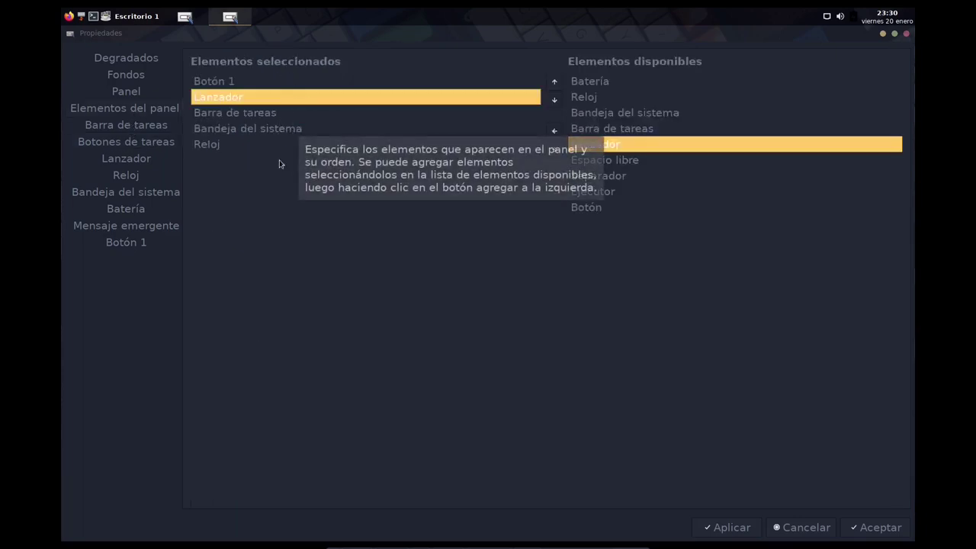
Set the launcher's horizontal padding to 4 in the Lanzador settings, and apply the change.
click(127, 159)
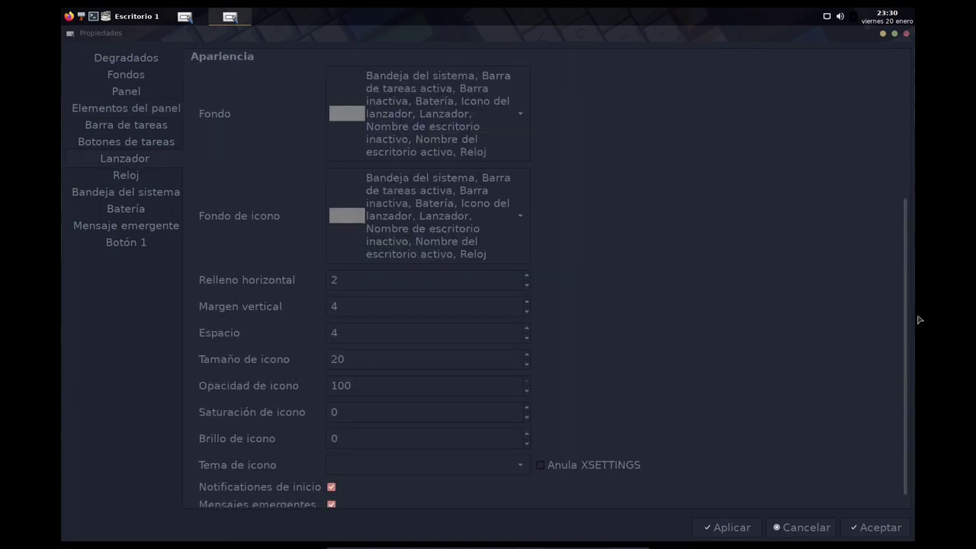
click(527, 276)
click(527, 276)
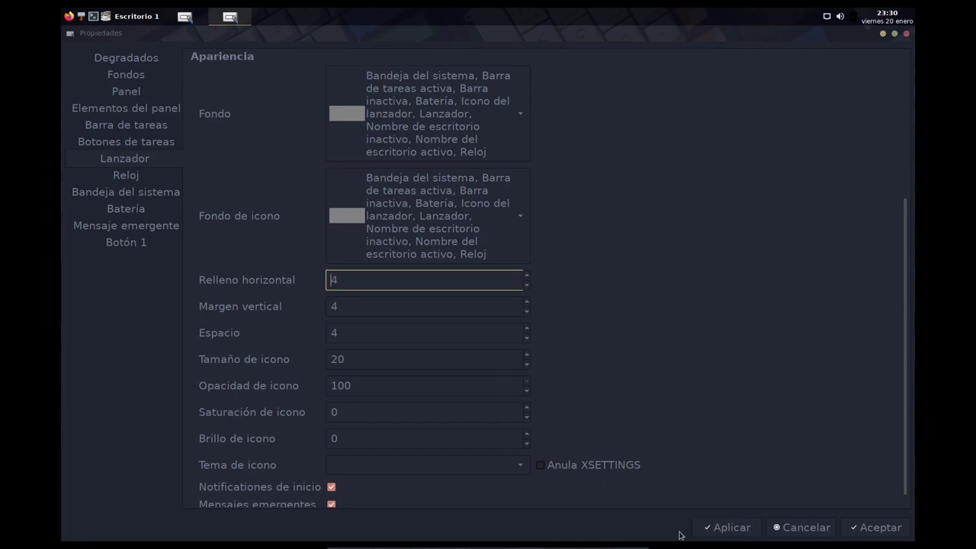
click(708, 531)
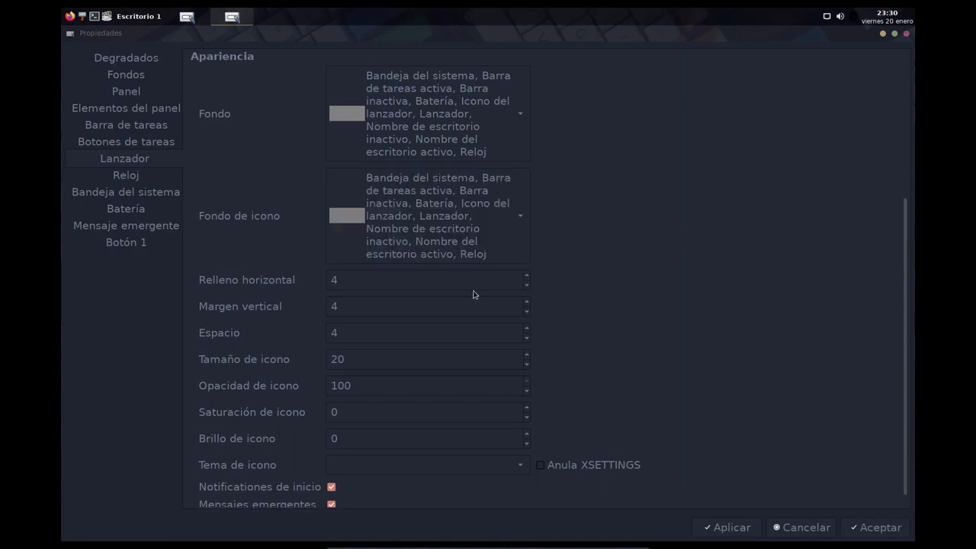
Increase the launcher's spacing to 10, applying the changes to the panel.
click(527, 329)
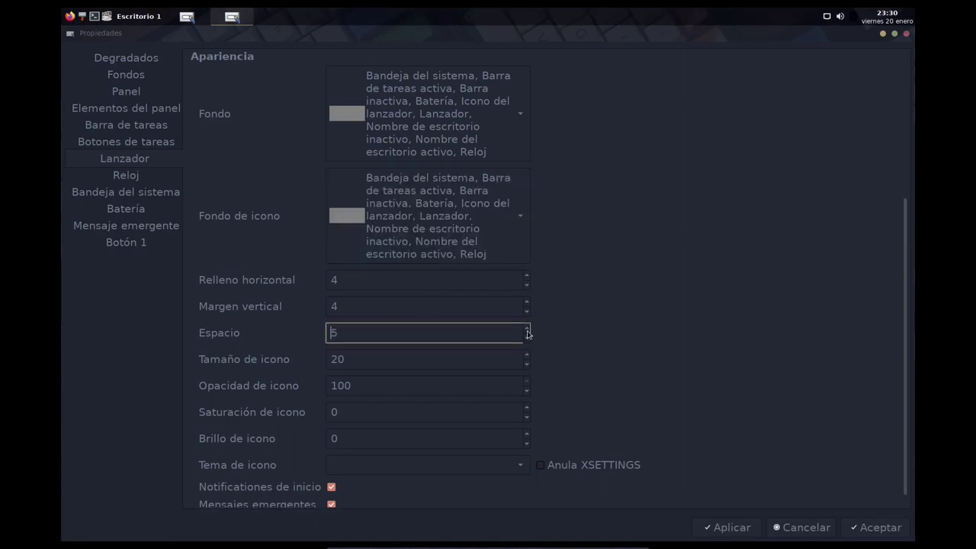
click(729, 528)
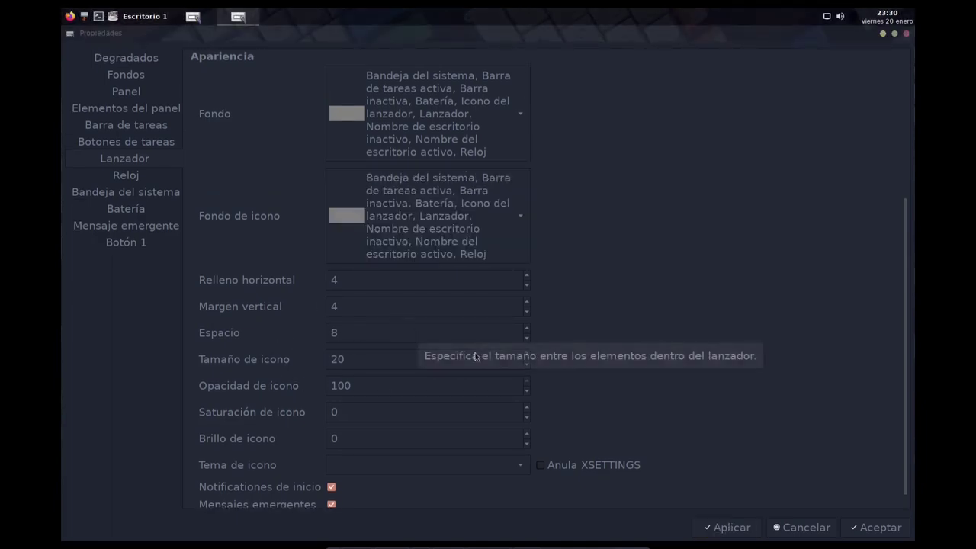
click(527, 329)
click(527, 330)
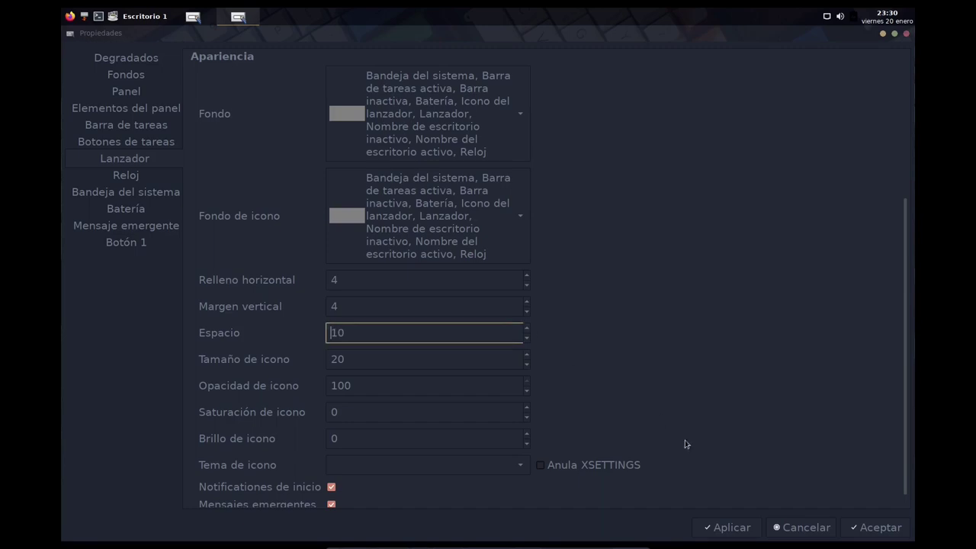
click(721, 527)
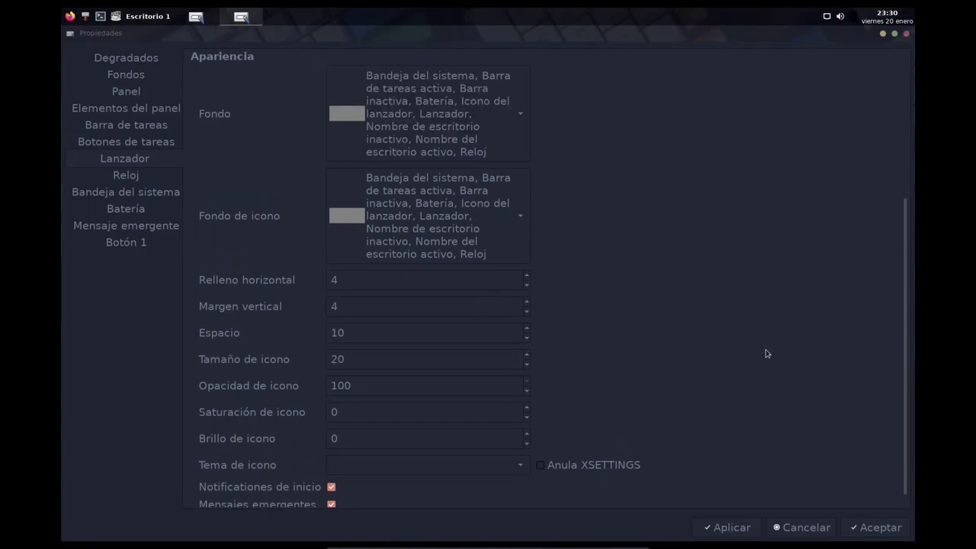
Clear the second-line format in the Reloj settings so that the clock has only a first-line format.
scroll(784, 404, down, 1)
scroll(699, 332, up, 5)
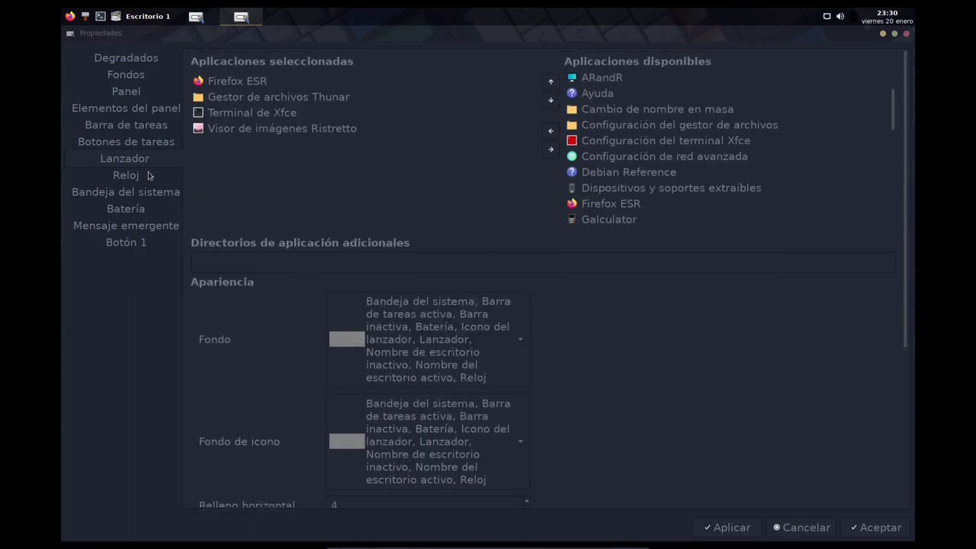
click(149, 175)
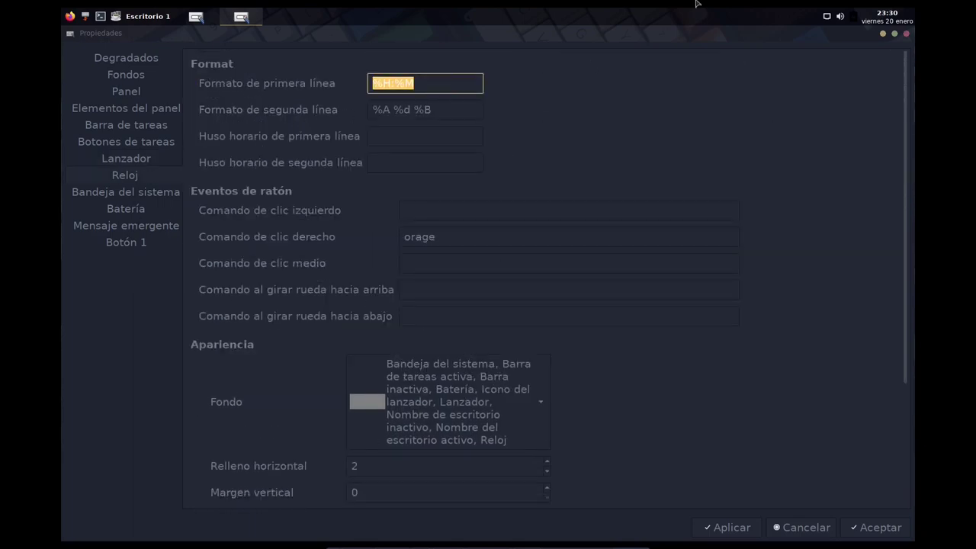
click(431, 85)
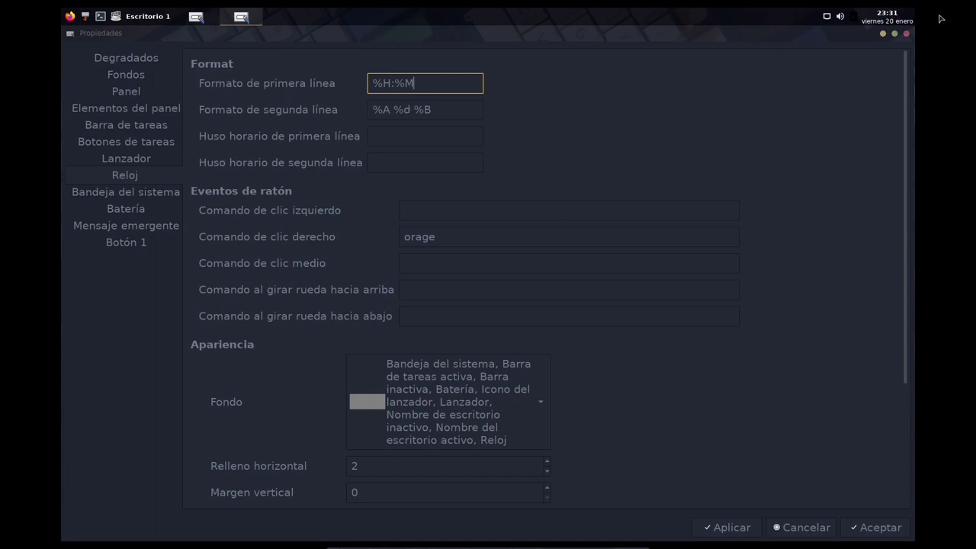
click(440, 114)
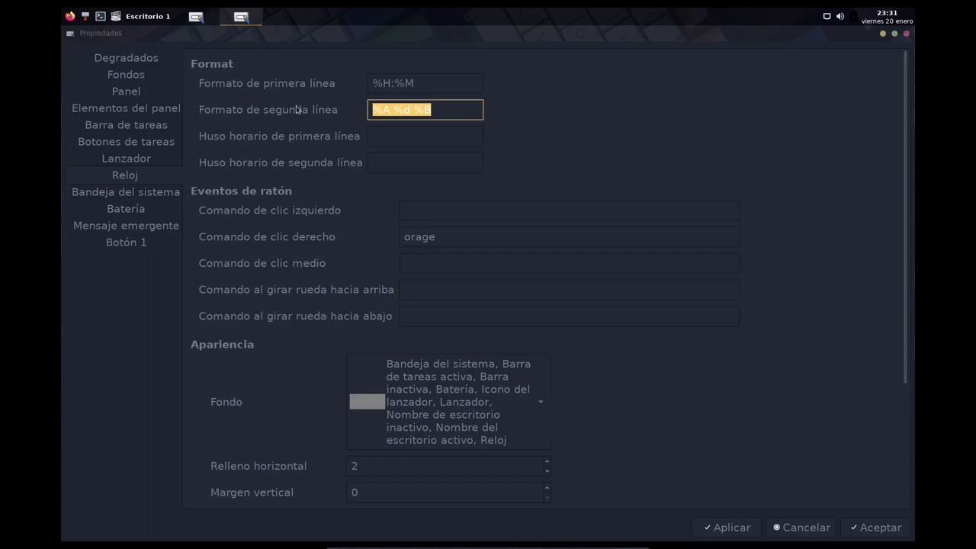
key(BackSpace)
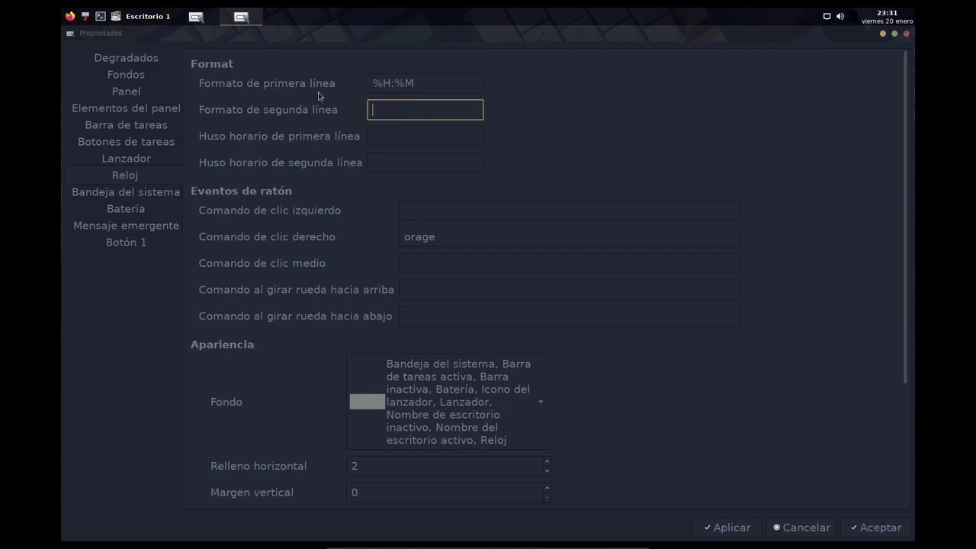
click(459, 85)
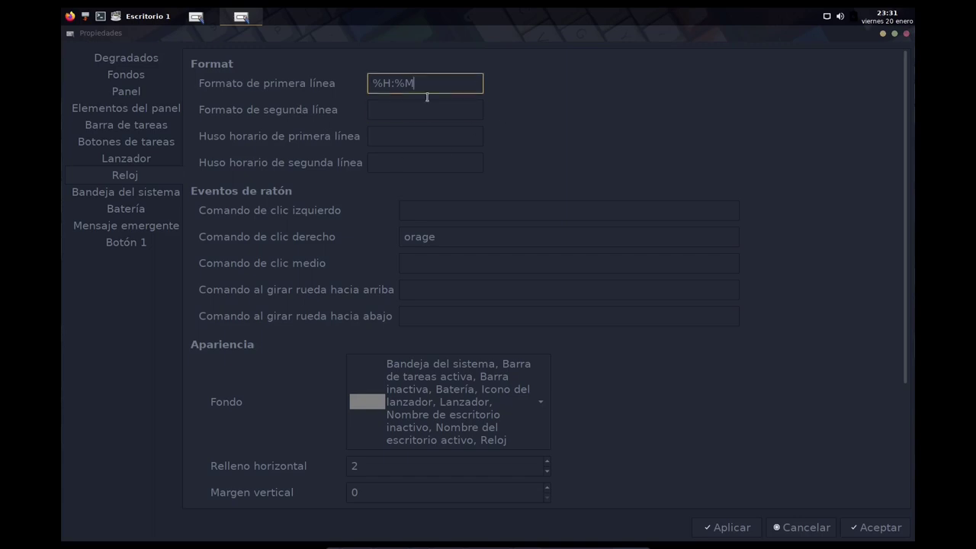
click(391, 84)
Remove the orage command from the clock's right-click event.
click(449, 237)
double_click(450, 238)
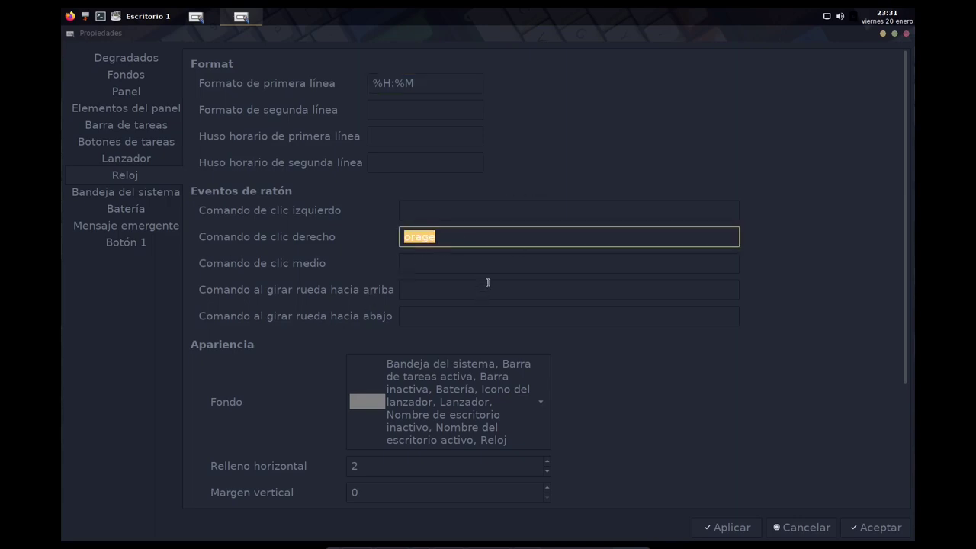
click(464, 241)
double_click(463, 238)
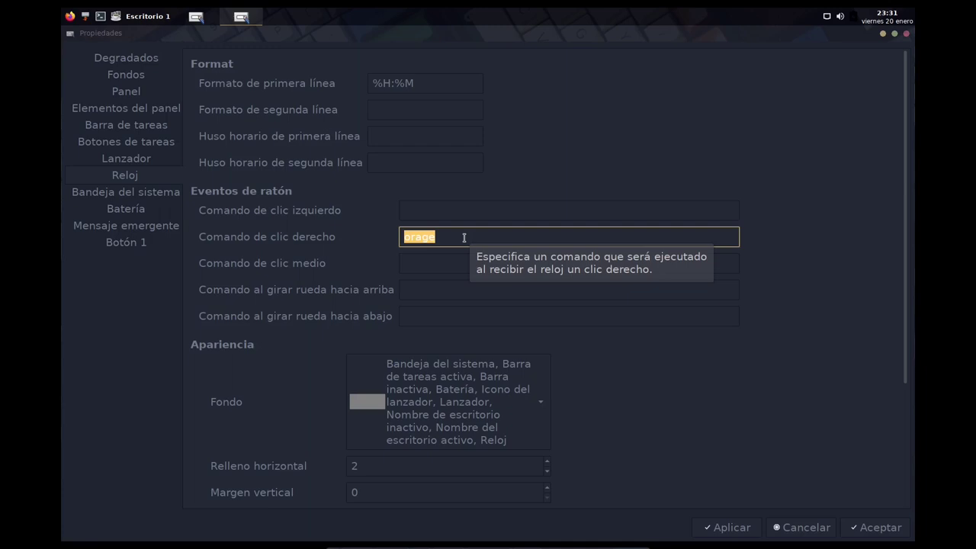
key(BackSpace)
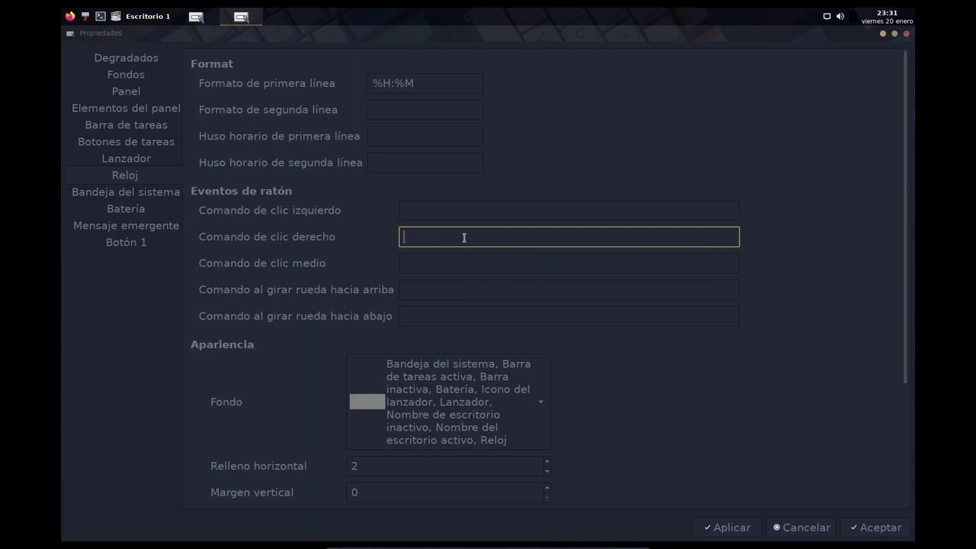
Assign the command gsimplecal to the clock's left-click event, and apply the clock changes.
click(442, 214)
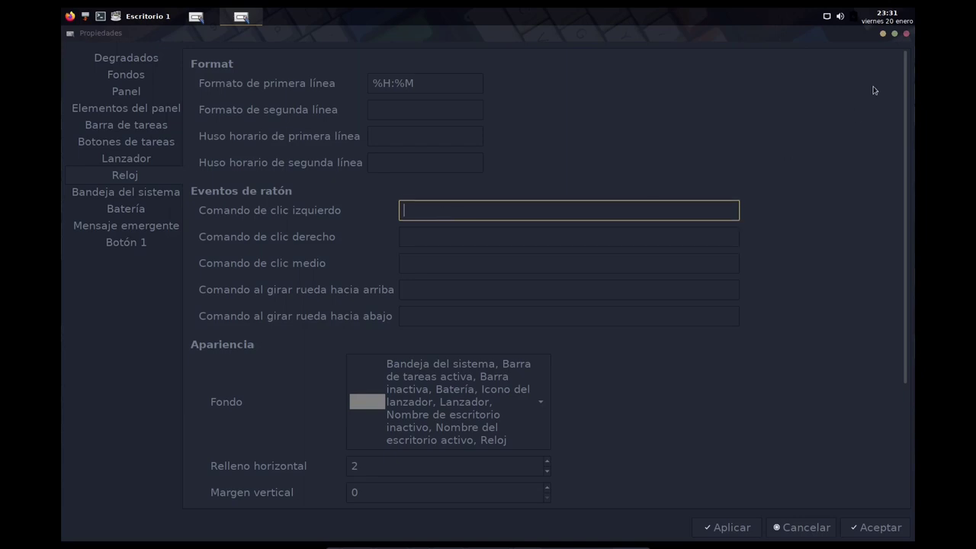
click(898, 19)
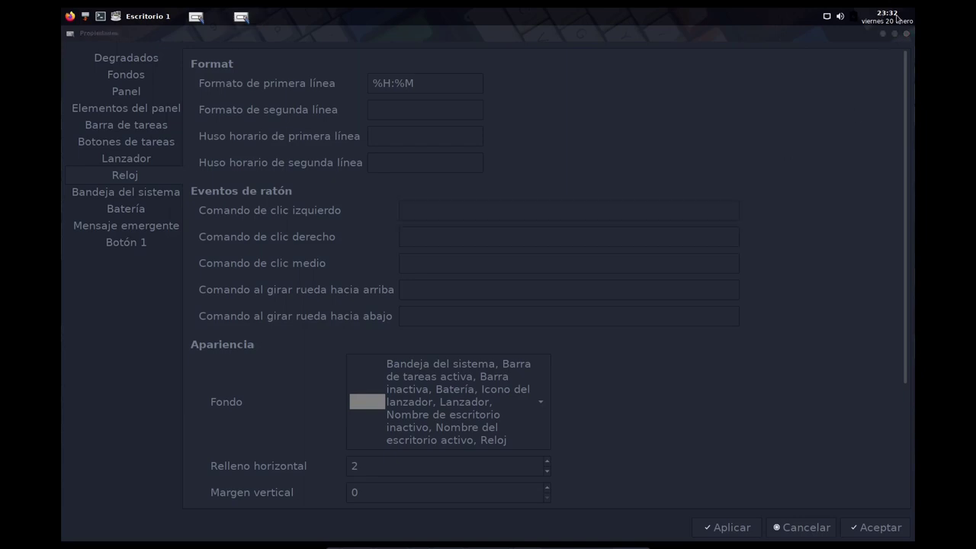
click(531, 218)
text(gsimplecal)
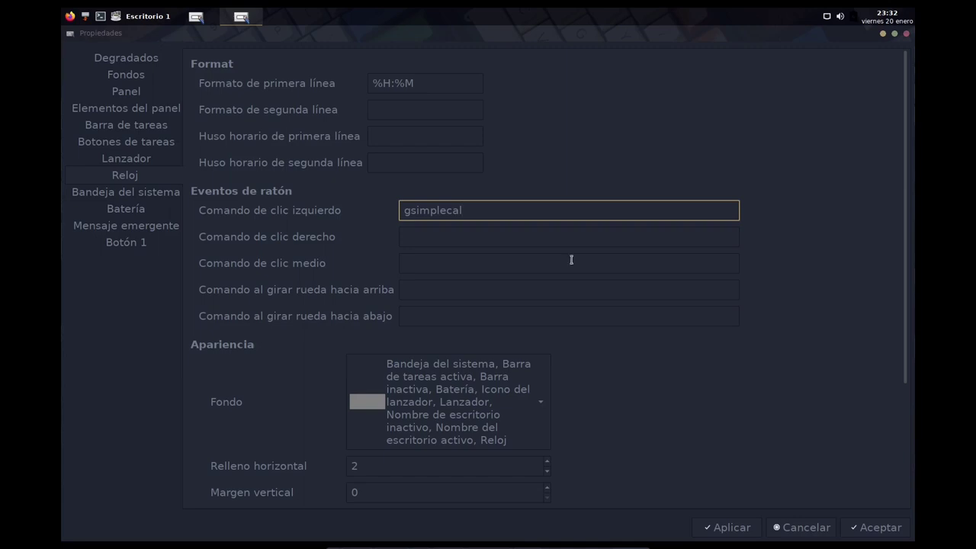
key(Tab)
key(Tab)
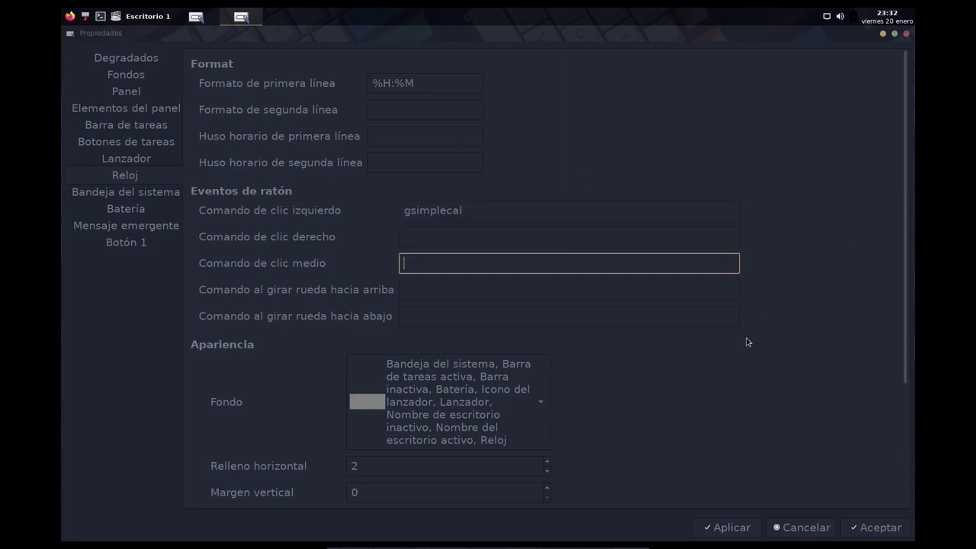
click(746, 528)
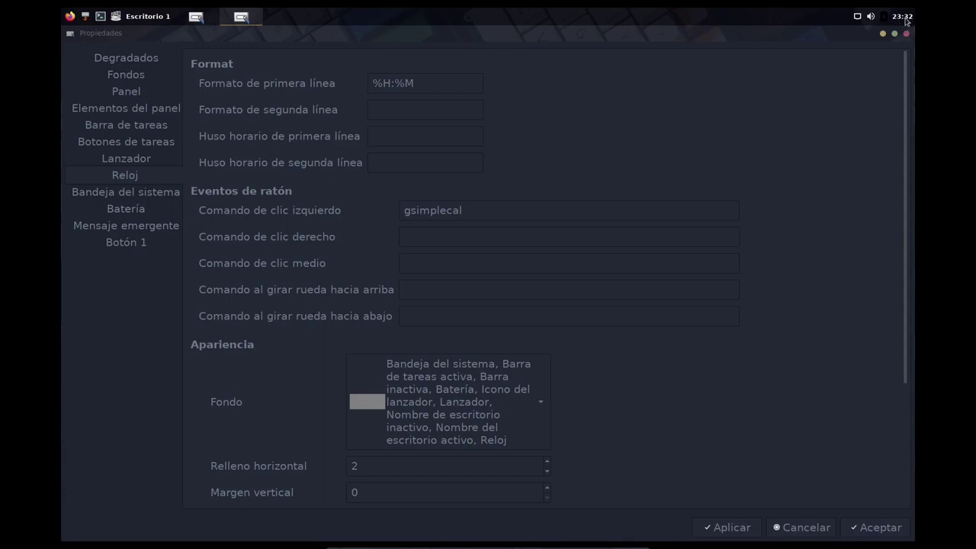
Test the clock's left-click command on the panel, and look over the remaining clock settings.
click(906, 22)
click(906, 22)
click(907, 21)
click(906, 22)
scroll(863, 329, down, 5)
scroll(862, 328, up, 5)
Review the Bandeja del sistema, Batería and Mensaje emergente settings, and open the Botón 1 settings.
click(87, 192)
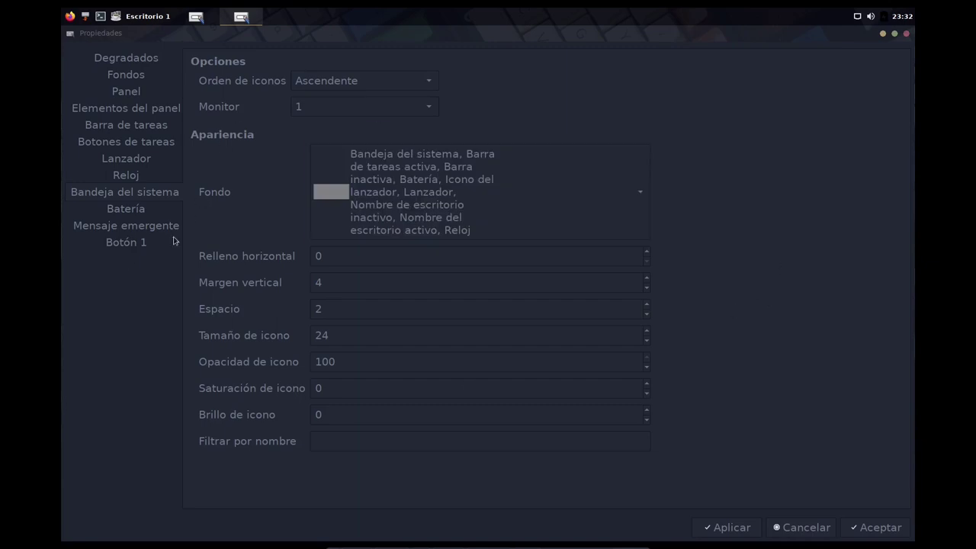
click(122, 210)
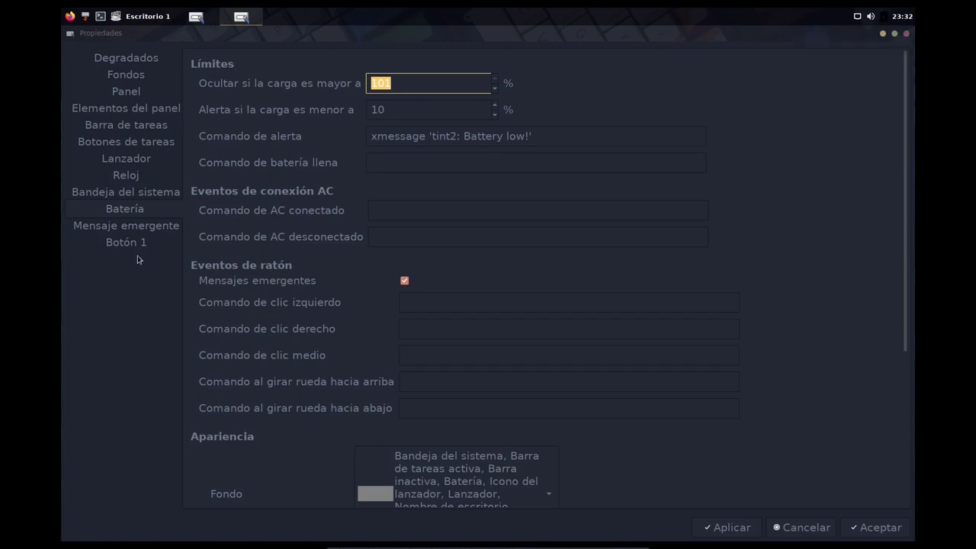
click(141, 229)
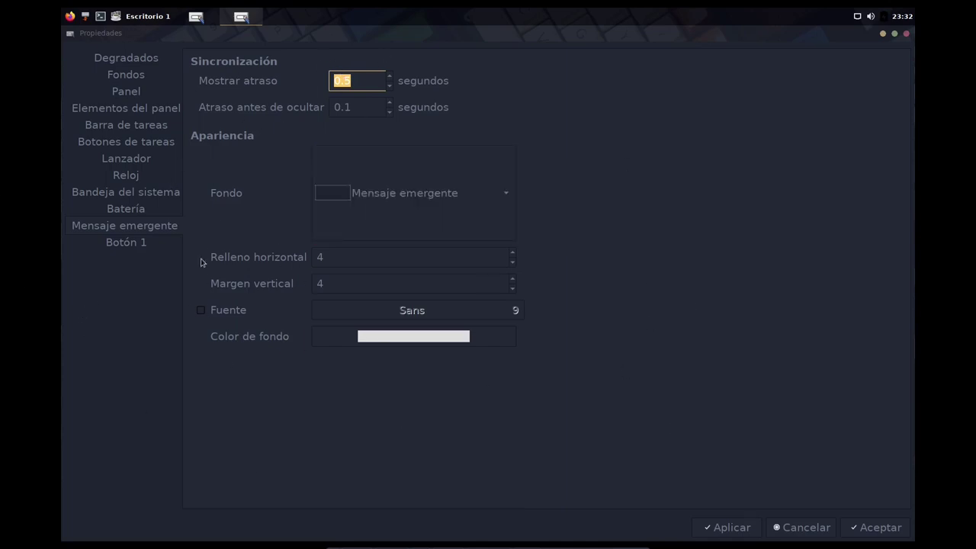
click(152, 243)
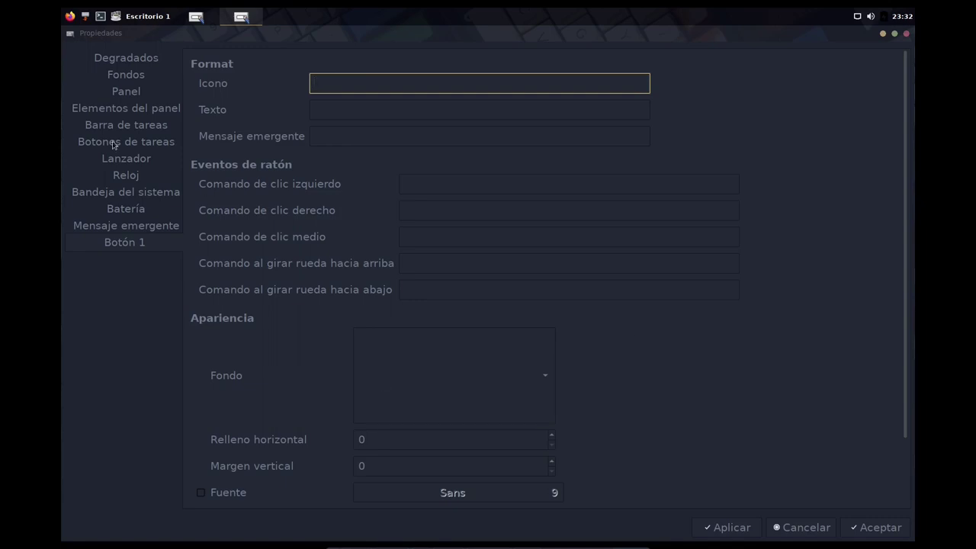
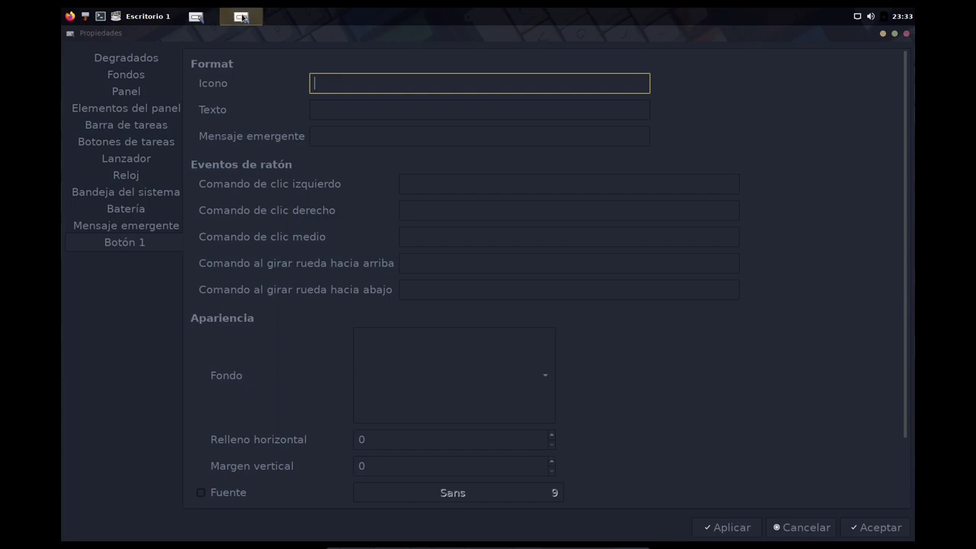
Minimize the Tint2 properties window, and open the .icons folder of the home directory in the Thunar file manager.
click(241, 16)
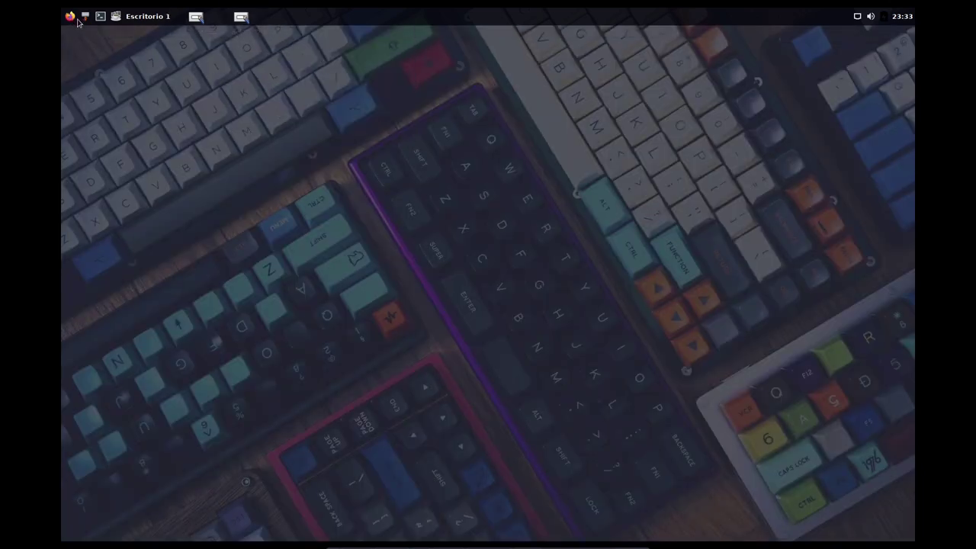
right_click(113, 69)
click(84, 16)
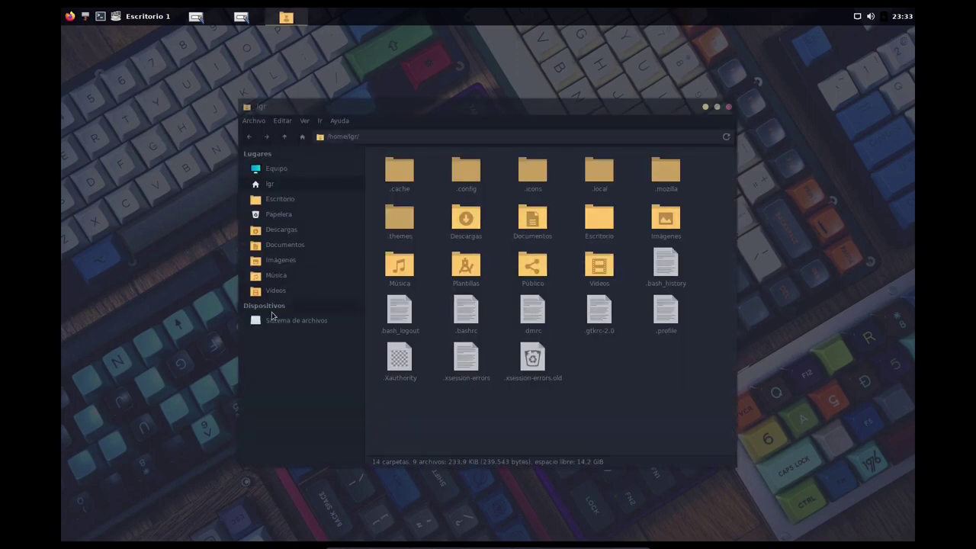
click(284, 136)
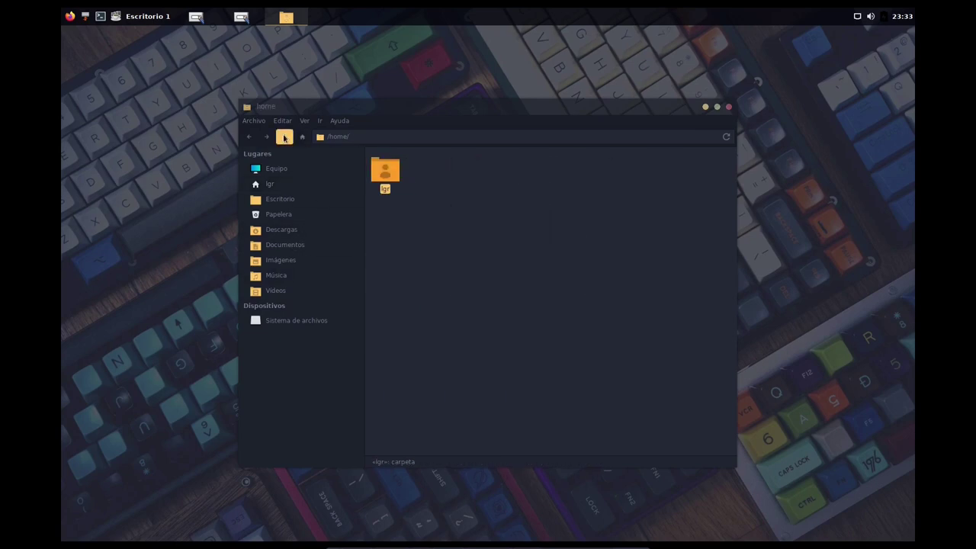
double_click(386, 187)
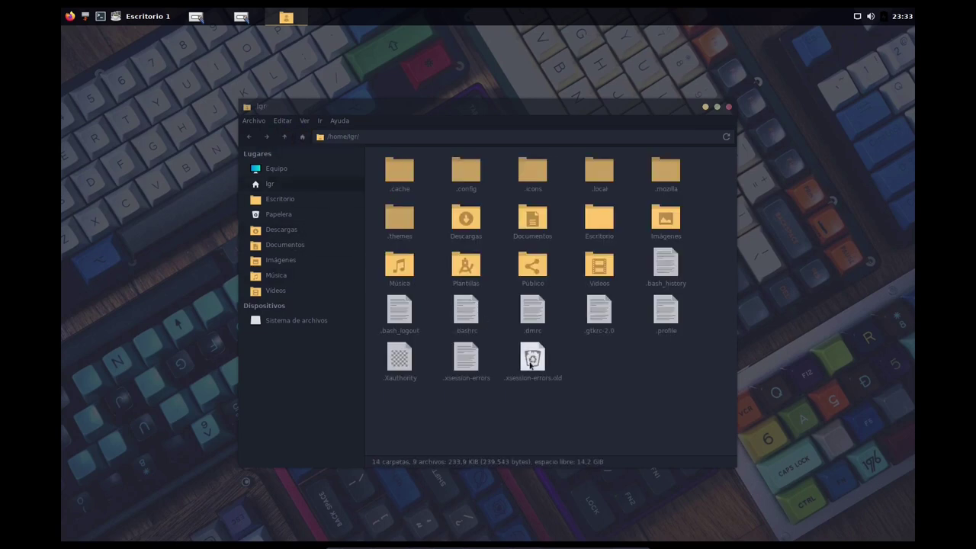
double_click(537, 178)
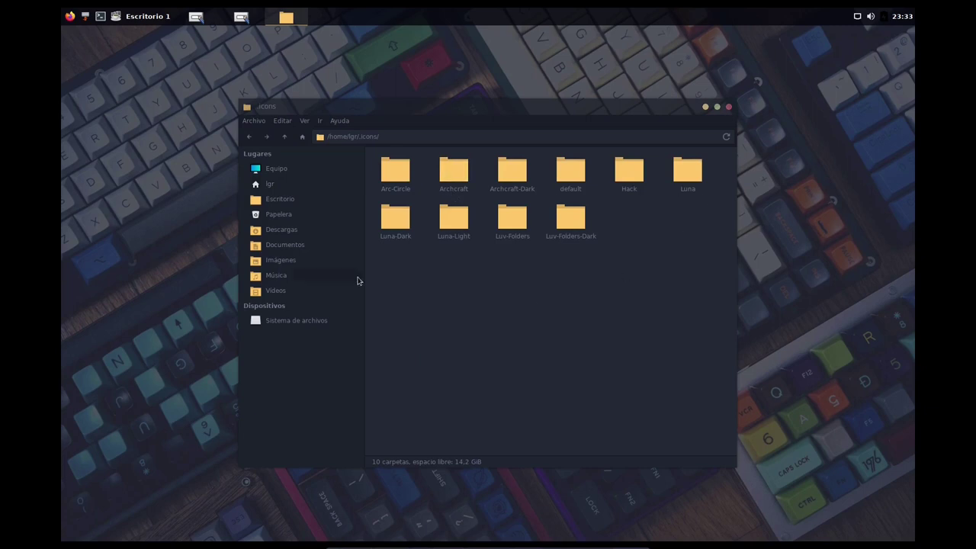
Open the Luna-Dark/scalable/apps folder inside .icons and maximize the Thunar window.
double_click(396, 218)
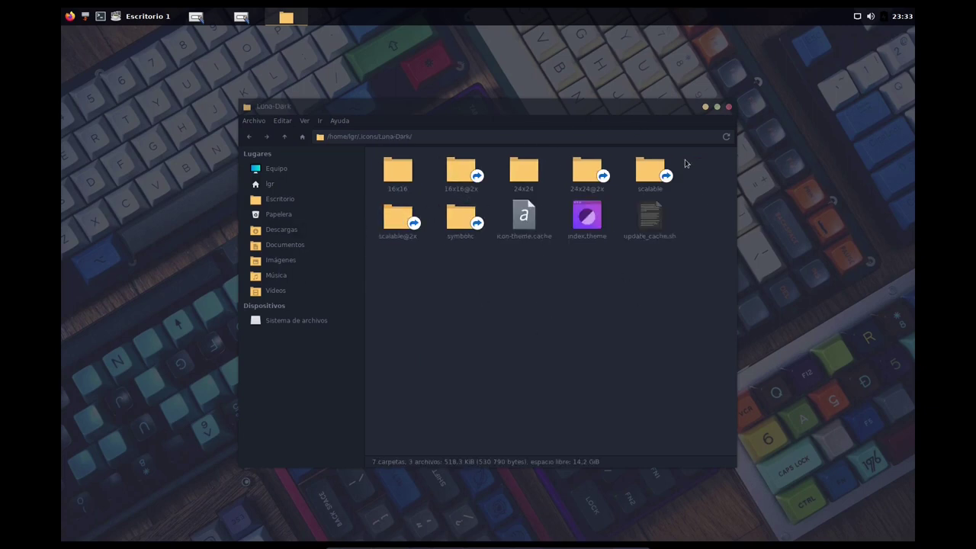
double_click(650, 172)
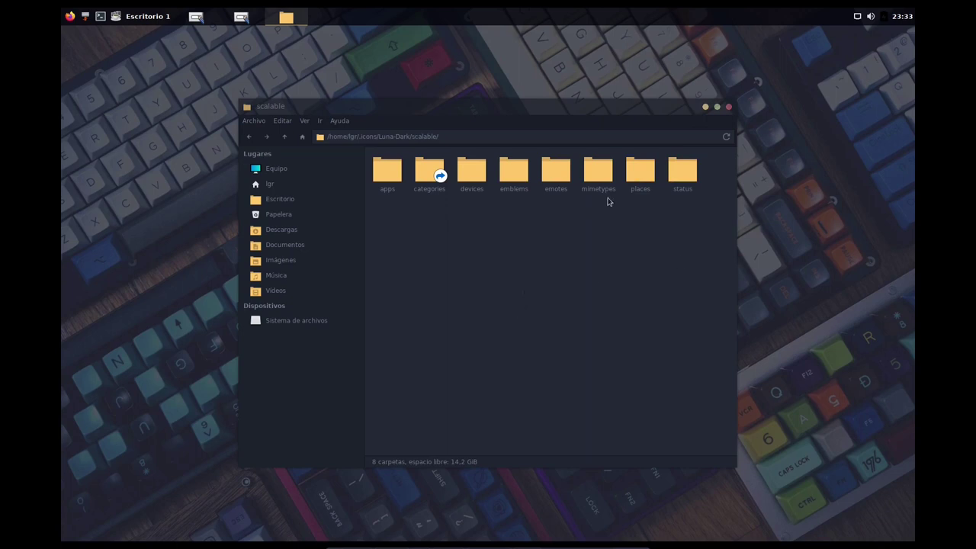
click(388, 177)
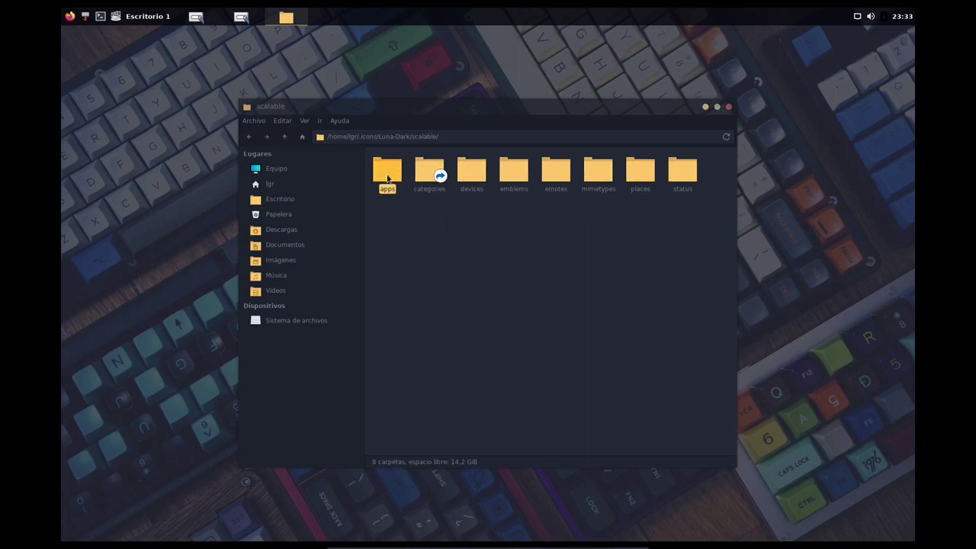
double_click(387, 171)
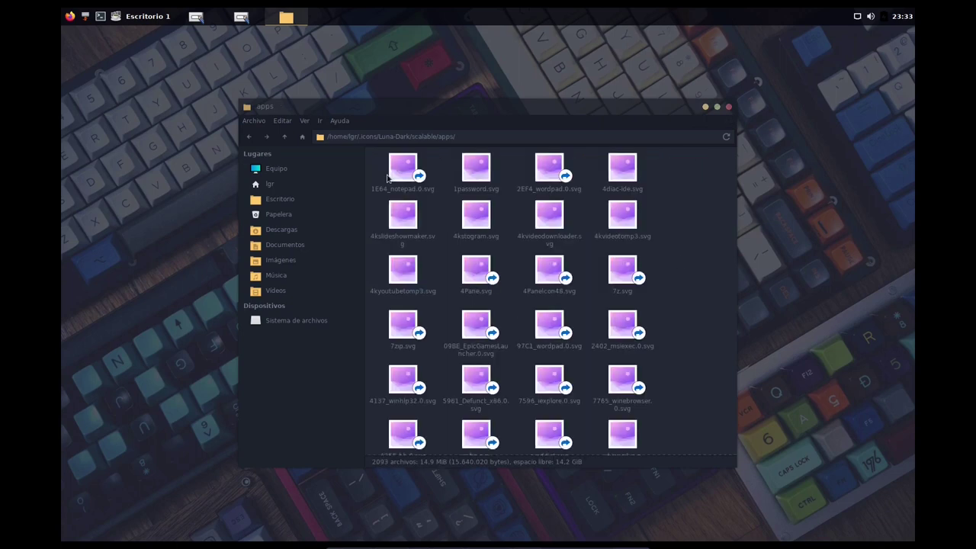
click(717, 110)
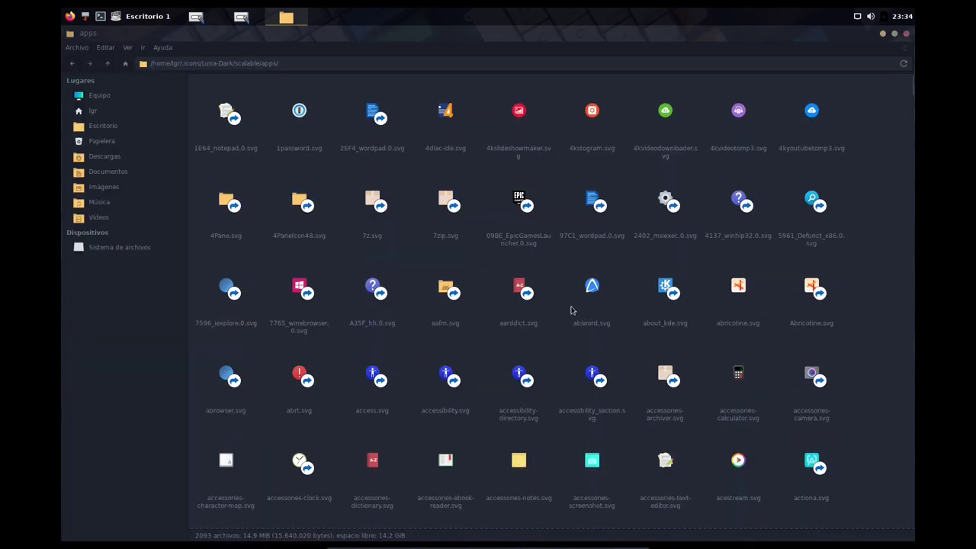
Enlarge the thumbnails in the apps folder and look through the SVG application icons.
ctrl+scroll(572, 310, up, 2)
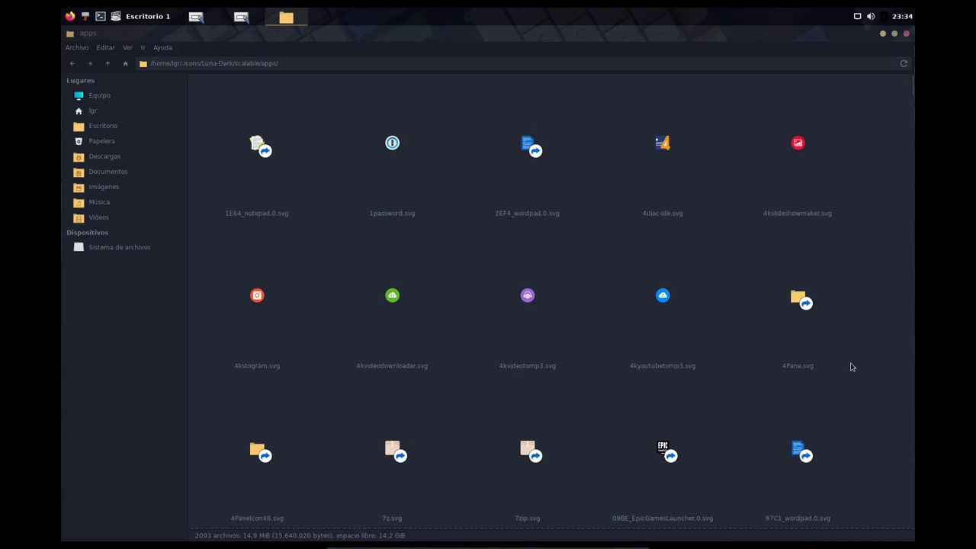
scroll(853, 367, down, 3)
scroll(852, 366, down, 6)
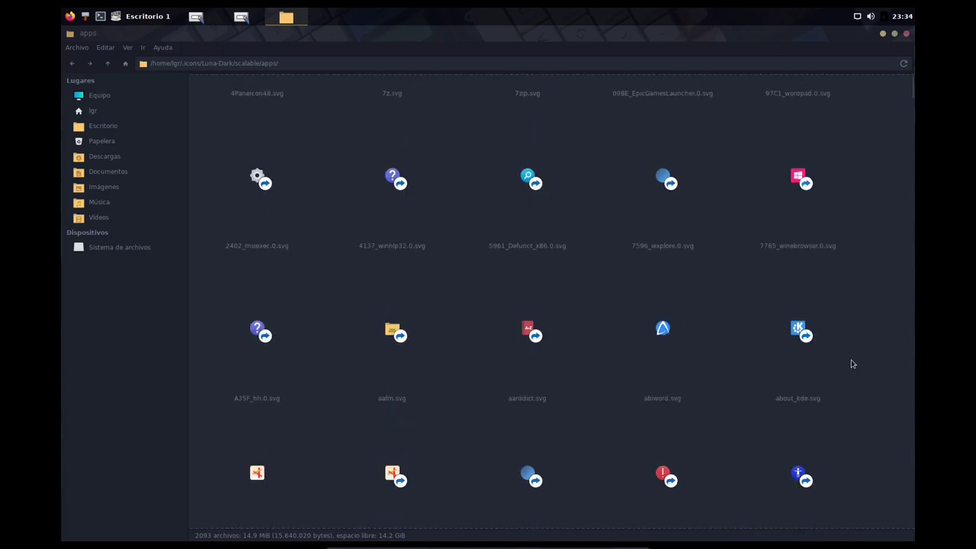
scroll(853, 363, down, 5)
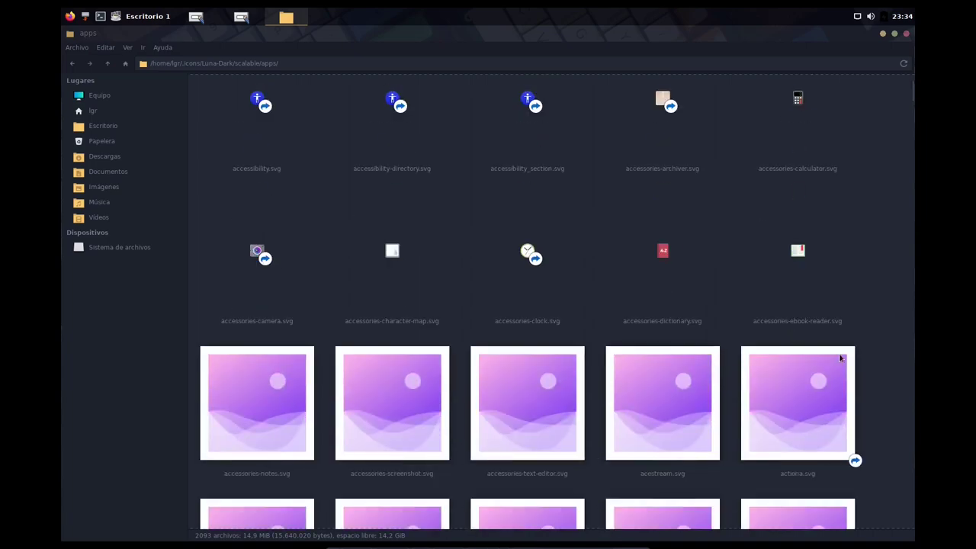
scroll(841, 358, down, 6)
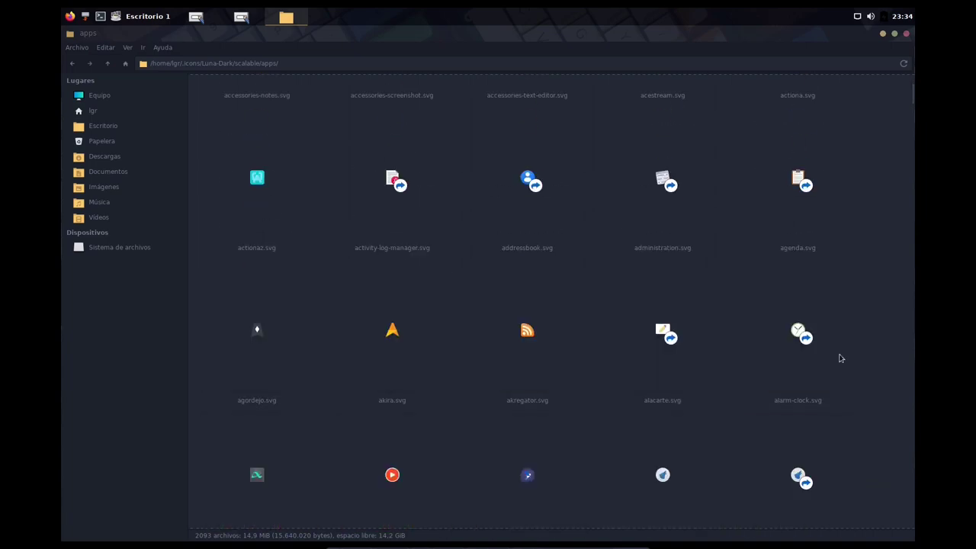
scroll(840, 358, up, 12)
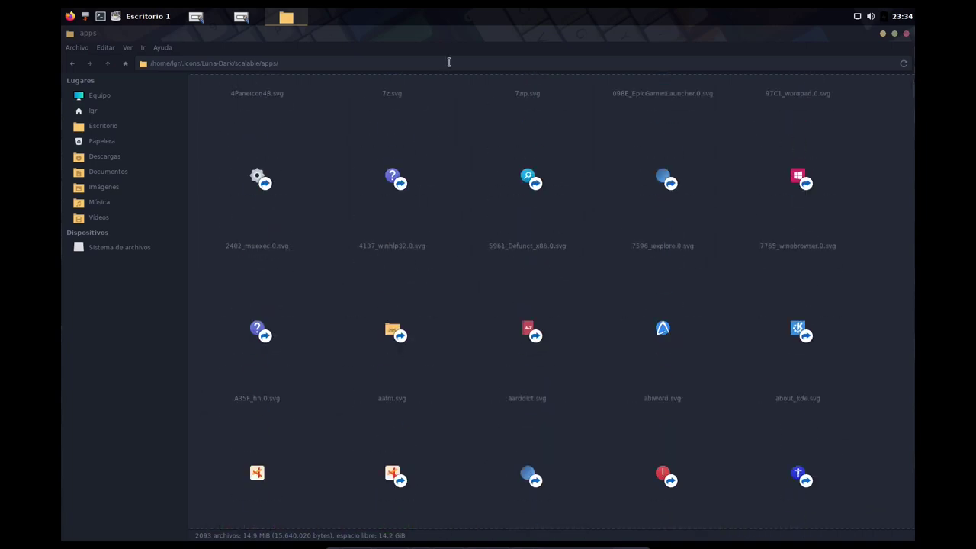
Find start-here-debian.svg in the Luna-Dark/scalable/categories folder, using smaller thumbnails, and copy the file.
click(109, 66)
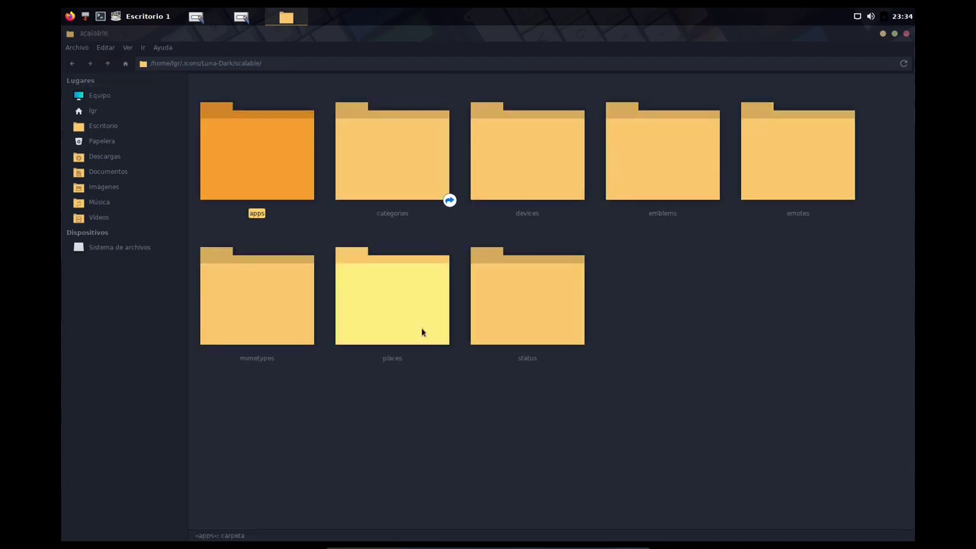
key(ctrl+minus)
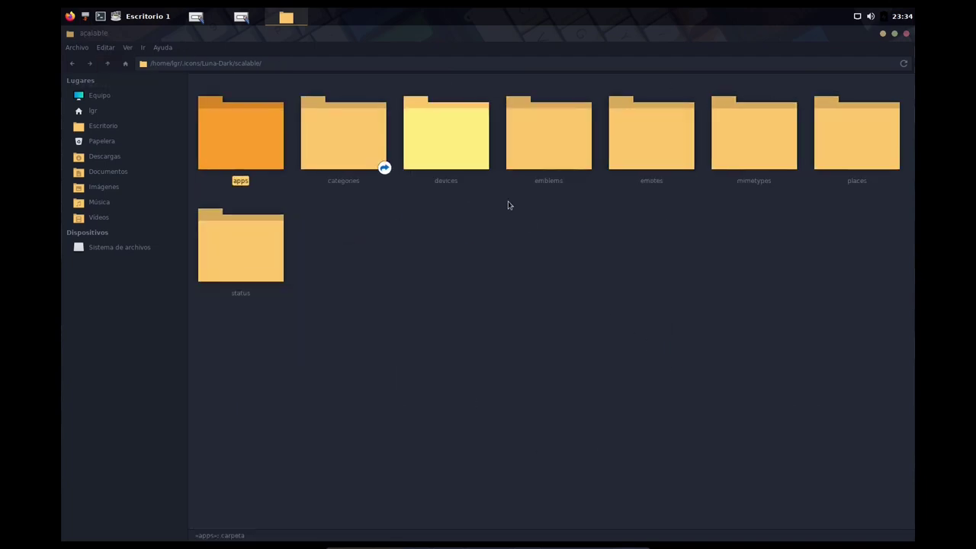
double_click(347, 138)
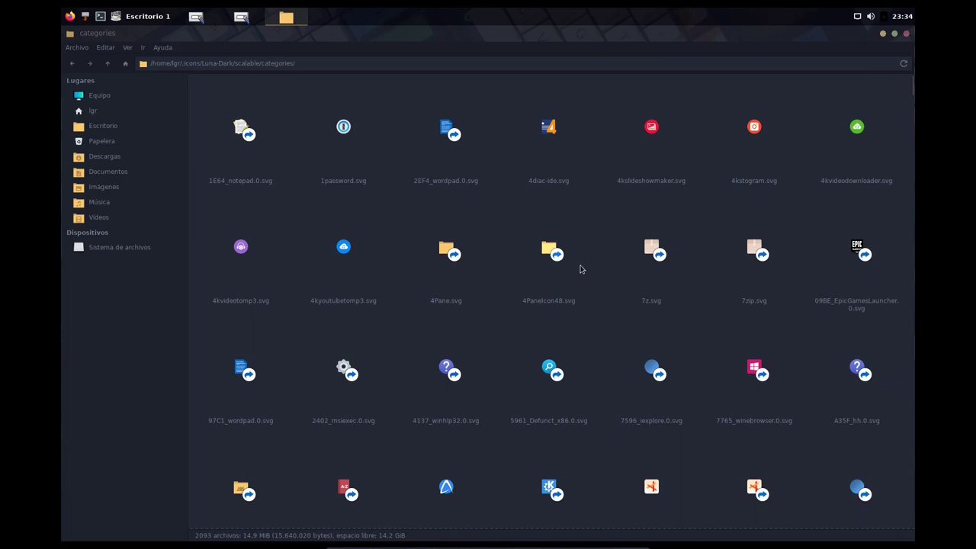
text(start)
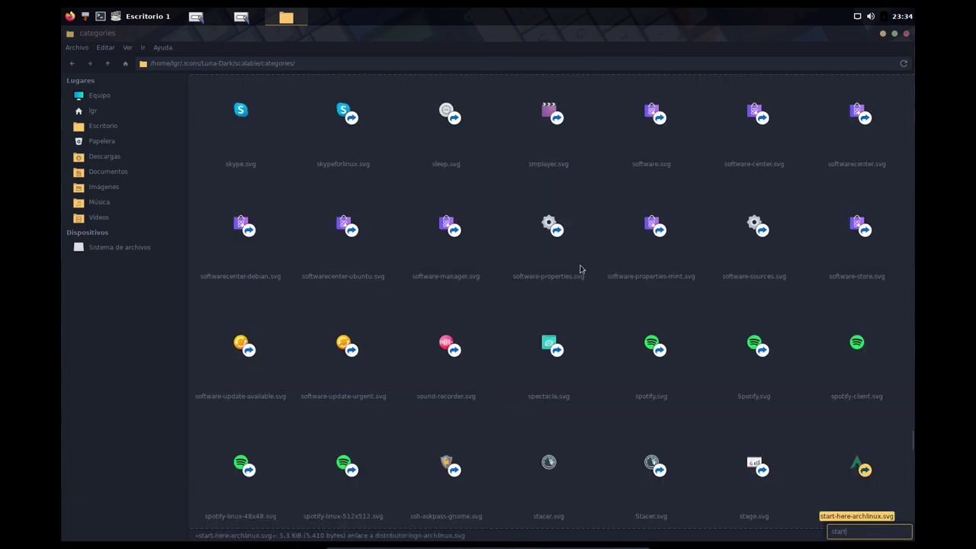
key(Down)
key(Down)
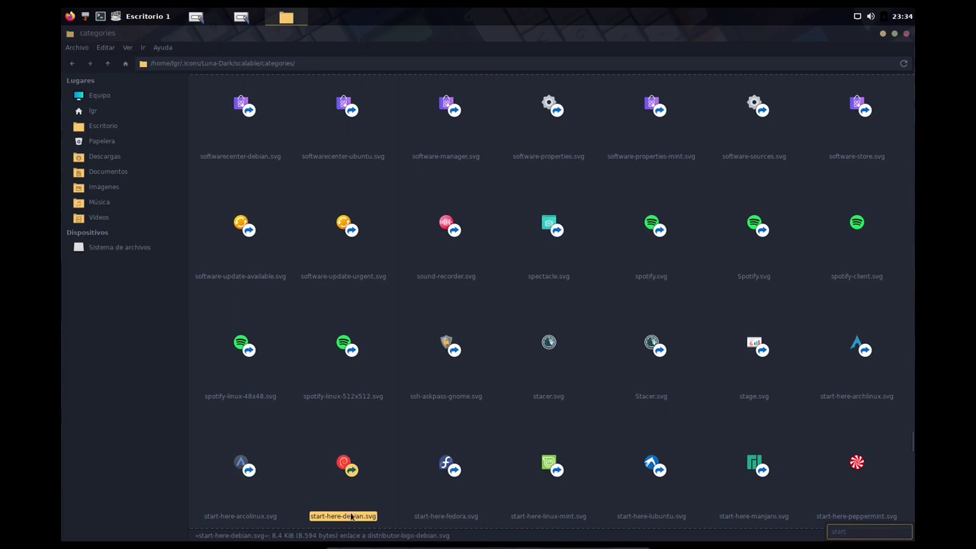
right_click(348, 469)
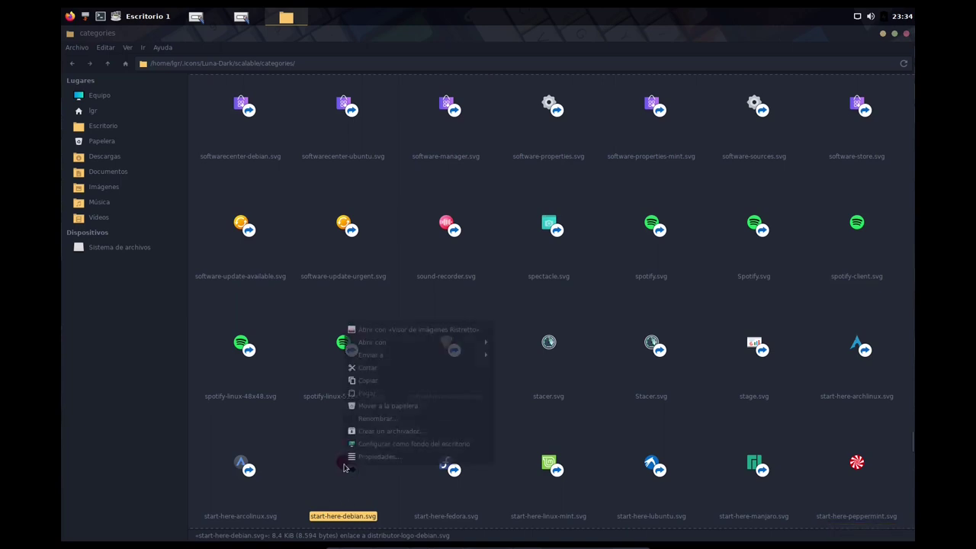
click(395, 374)
Paste the path of start-here-debian.svg as Botón 1's Icono in the Tint2 properties, and check the path through to its end.
click(244, 17)
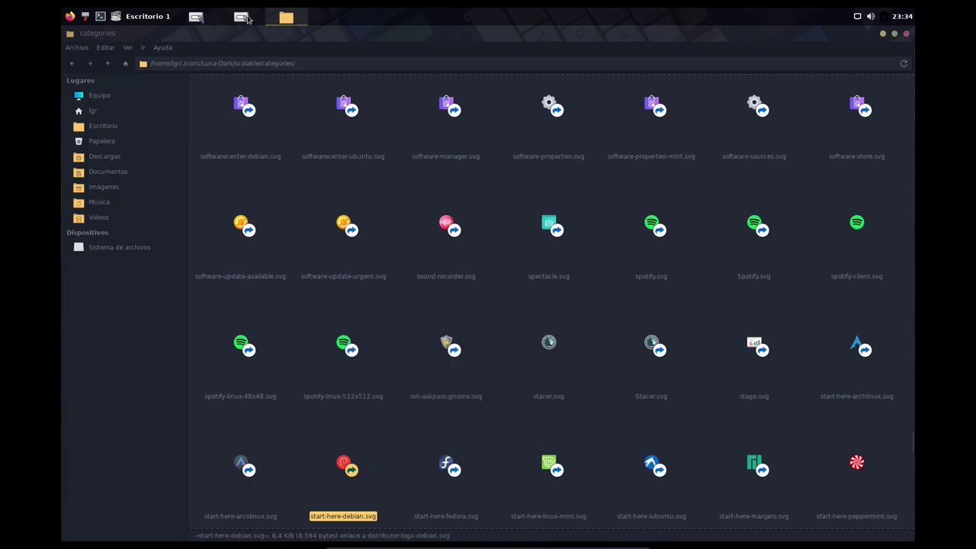
right_click(420, 77)
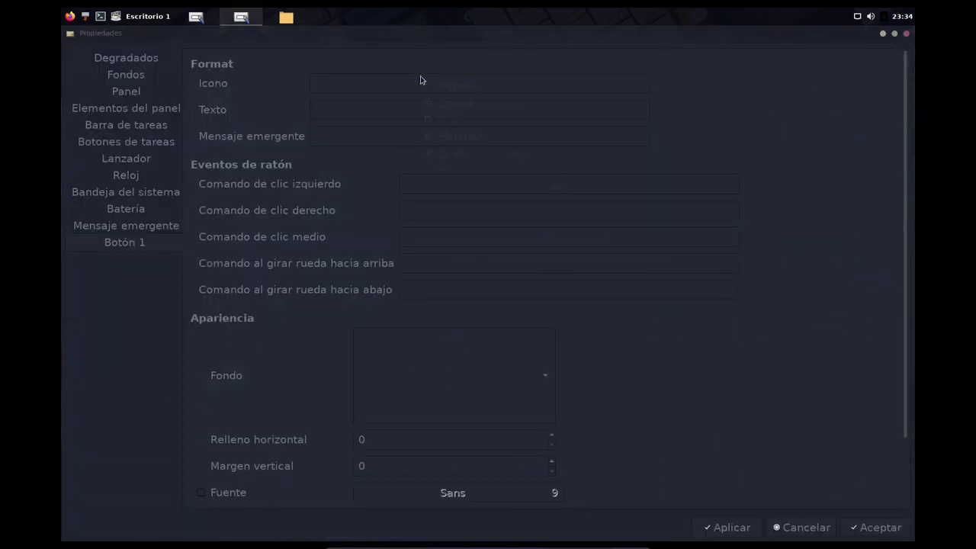
click(462, 122)
drag(359, 83, 244, 84)
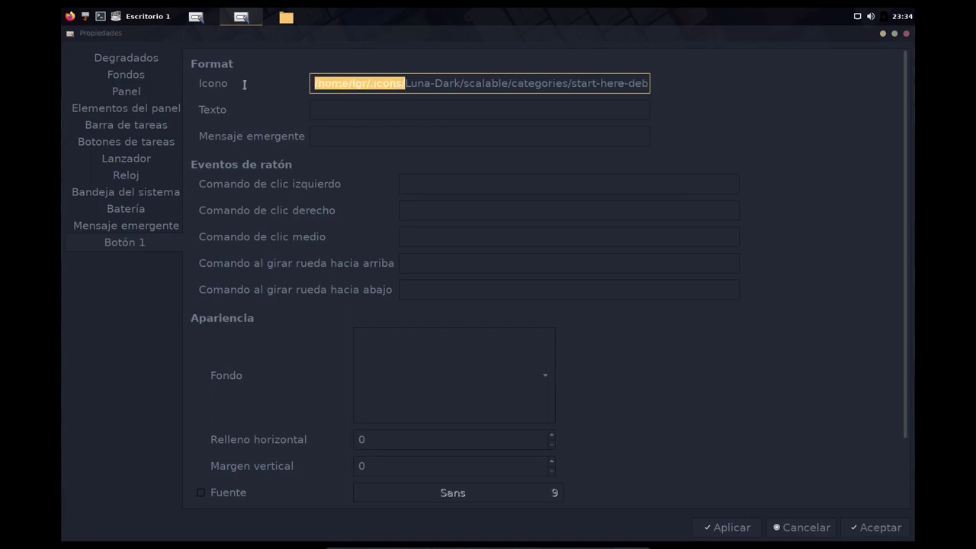
click(343, 86)
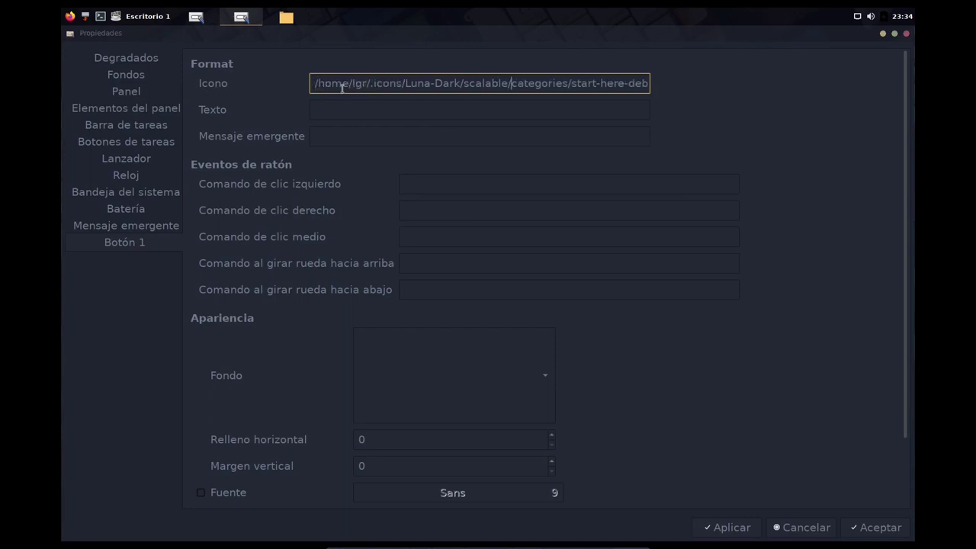
key(Right)
key(Right)
key(Right)
key(Right)
key(Right)
key(Right)
key(Right)
key(Right)
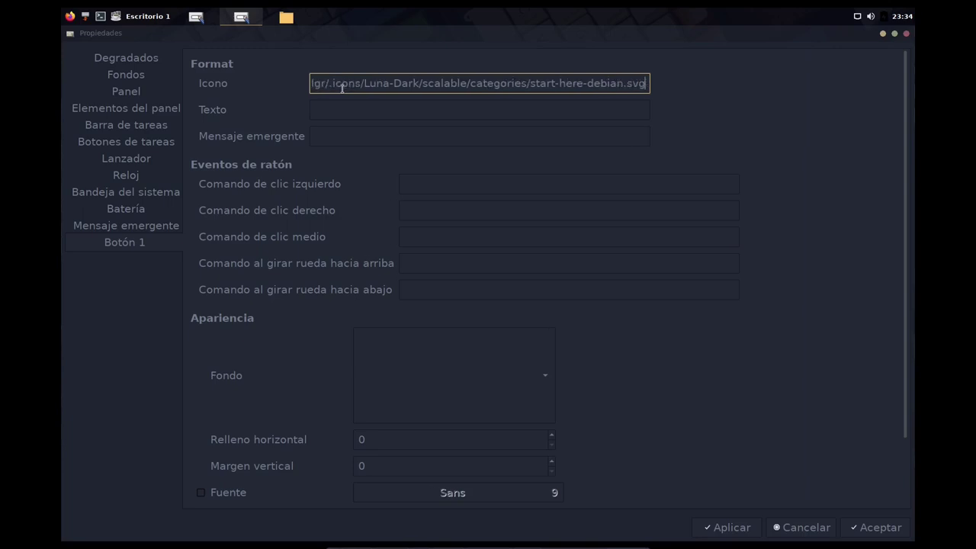
Set Botón 1's Mensaje emergente to Menu Principal and its left-click command to jgmenu_run.
click(415, 139)
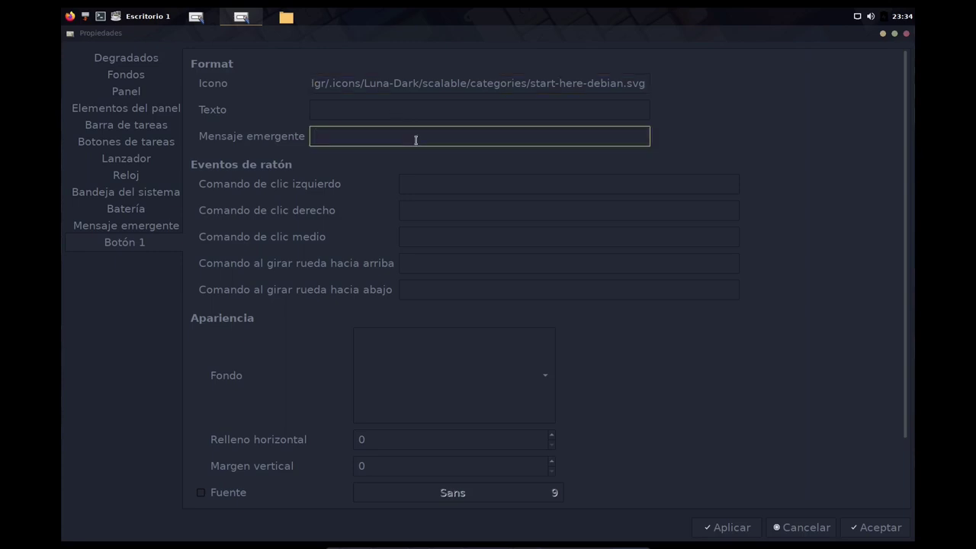
text(Menu Principal)
click(449, 187)
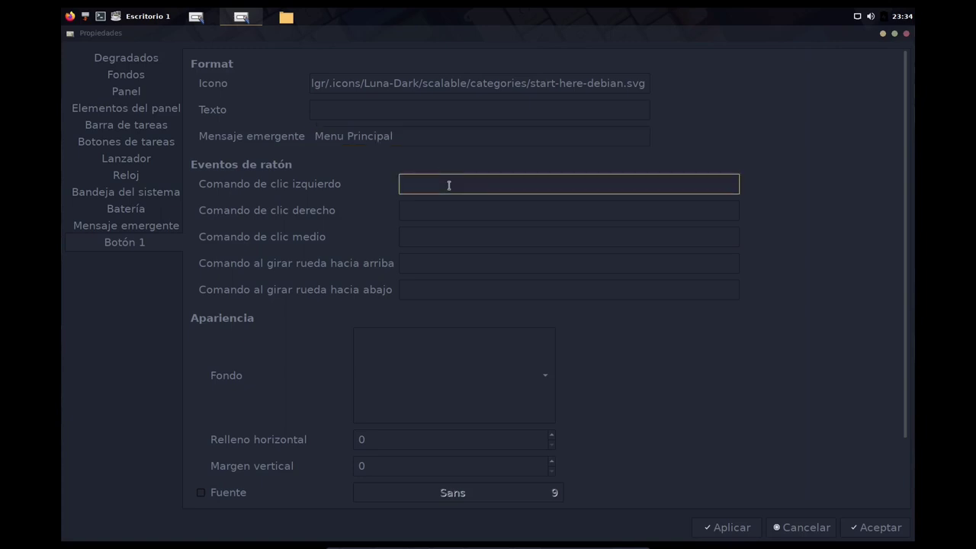
text(jgmenu_run)
Give Botón 1 the background shared by Bandeja del sistema, Lanzador and Reloj, enable Centrado, and apply and accept the changes.
scroll(838, 354, down, 3)
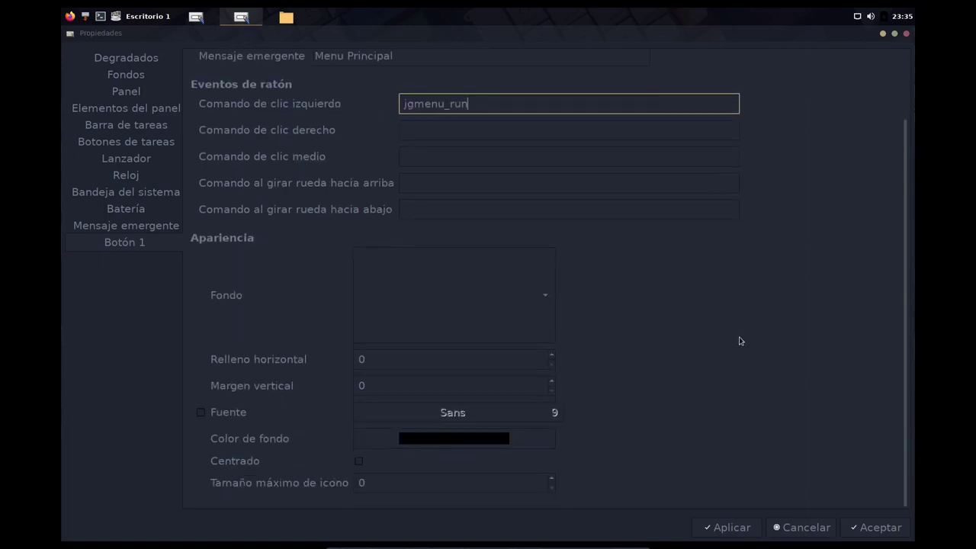
click(528, 309)
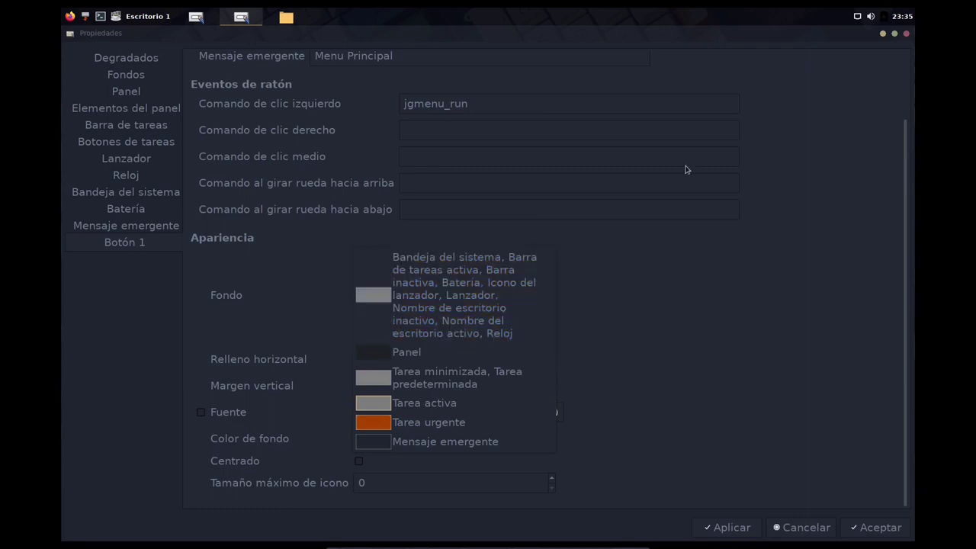
click(500, 277)
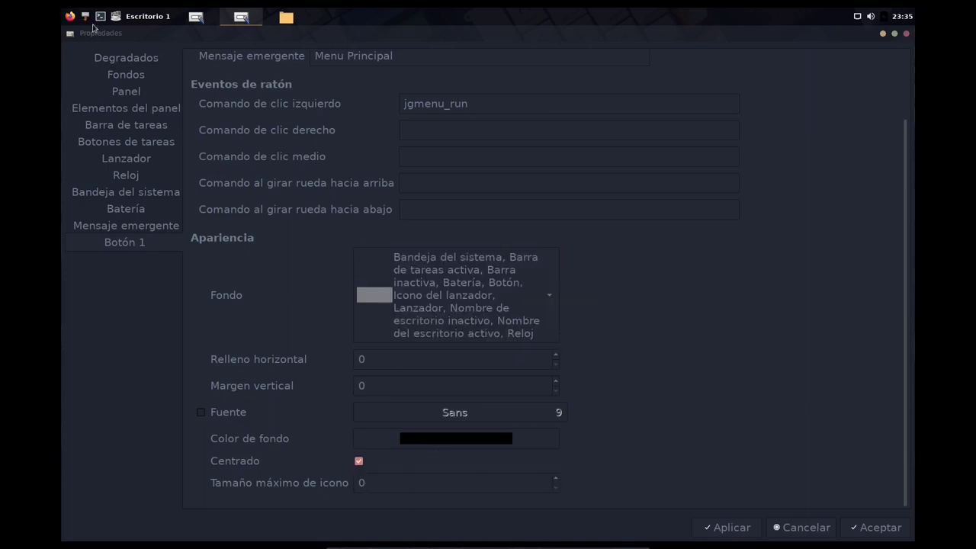
click(731, 528)
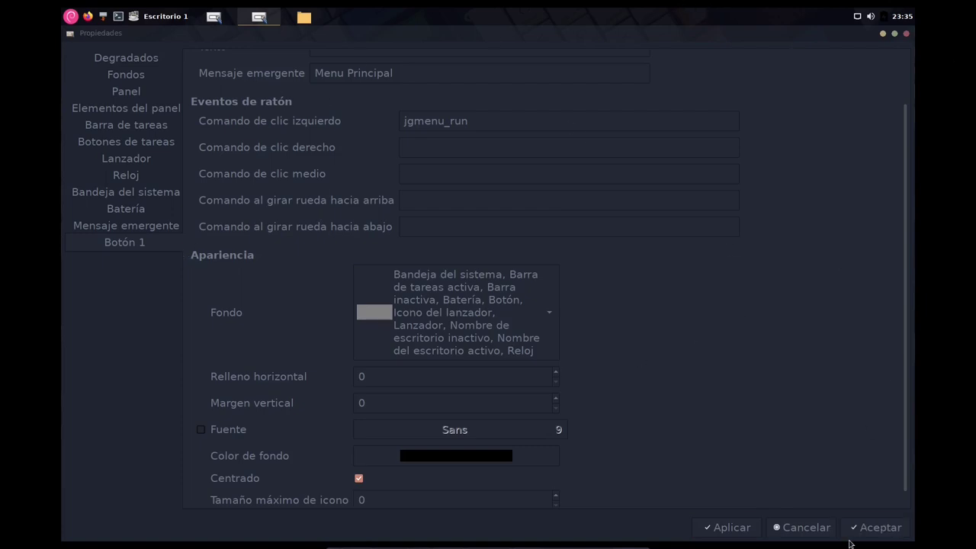
click(877, 527)
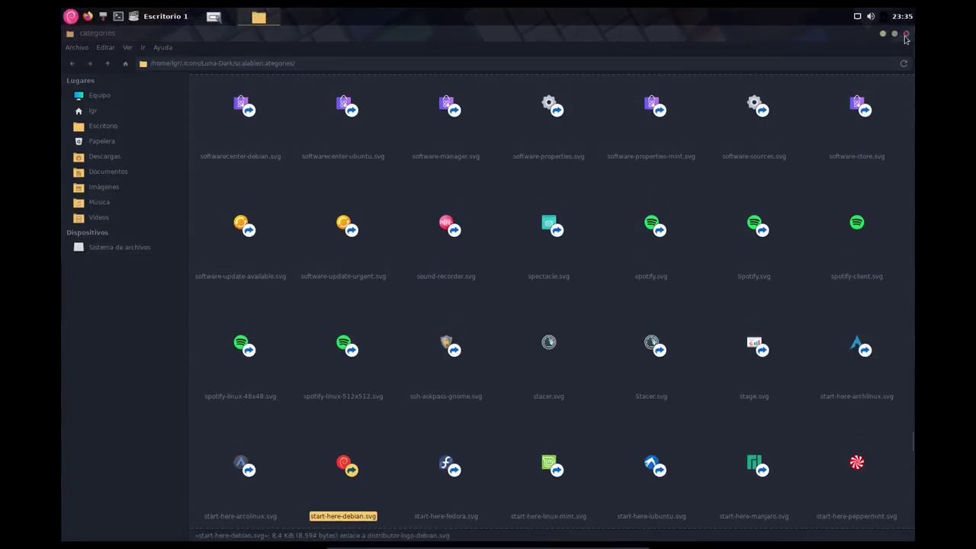
Close the file manager, and reapply the properties of the tint2rc theme in ~/.config/tint2.
key(alt+F4)
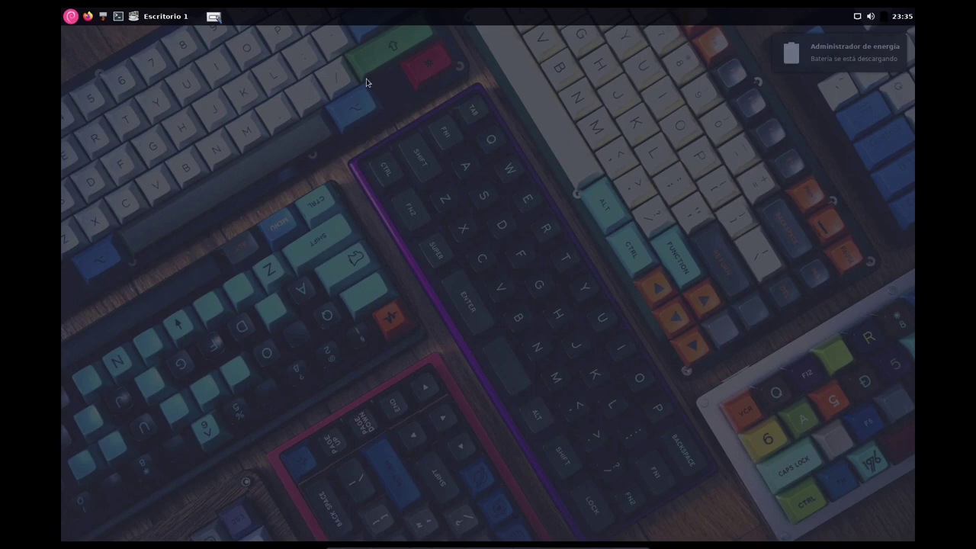
click(214, 16)
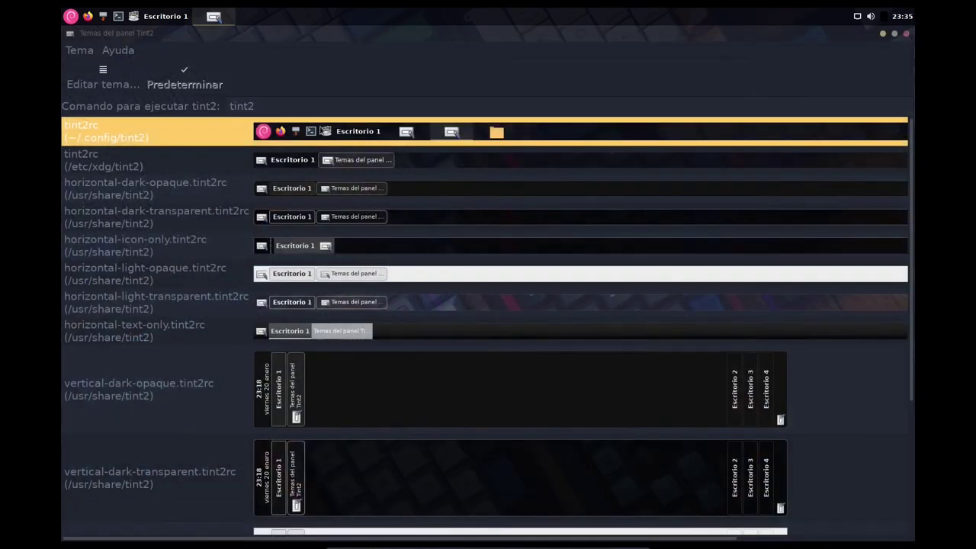
double_click(177, 138)
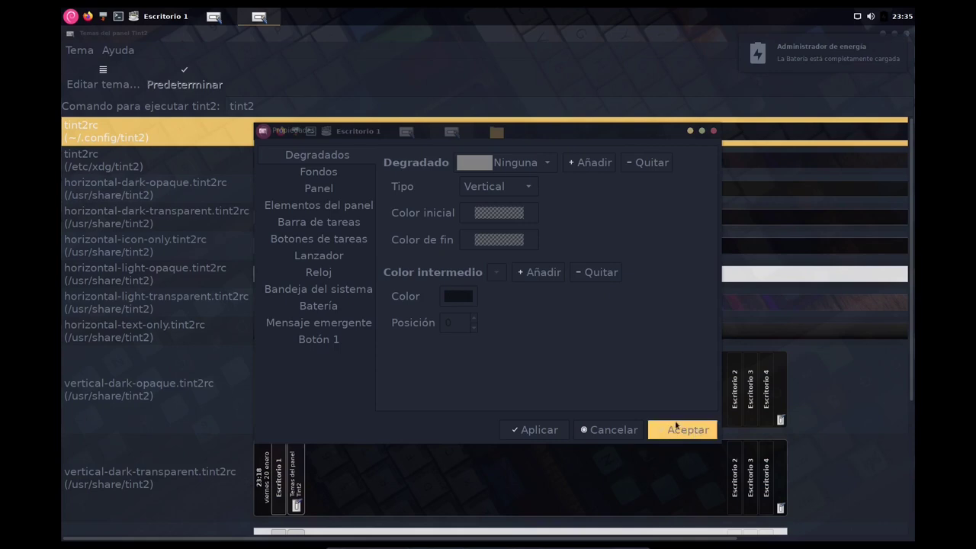
click(538, 429)
click(689, 429)
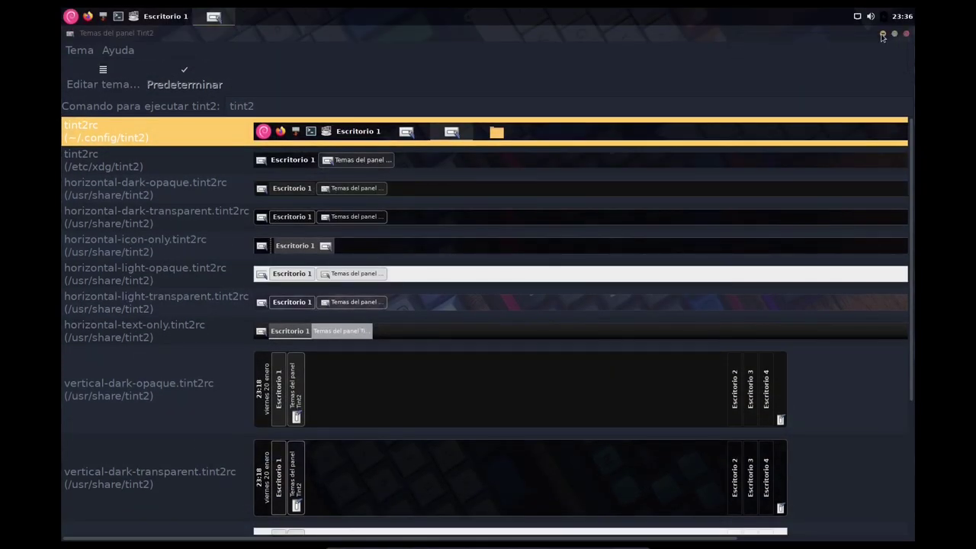
Minimize the Tint2 themes window, and open the home folder in Thunar with hidden files not shown.
click(882, 37)
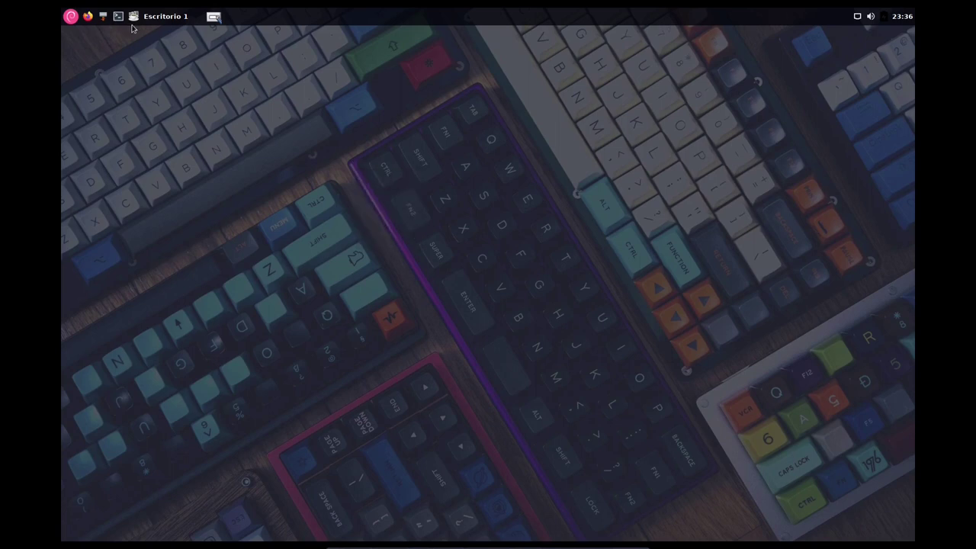
click(104, 17)
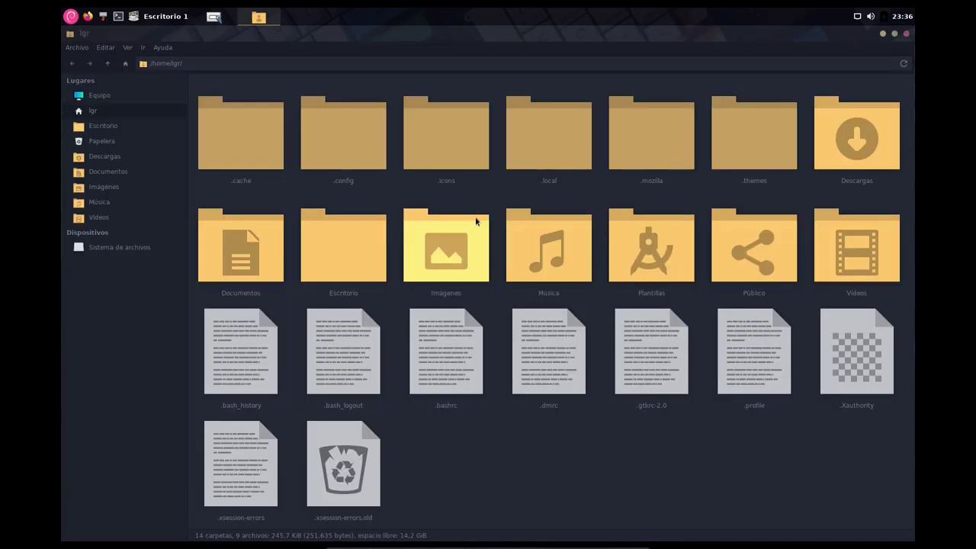
key(ctrl+h)
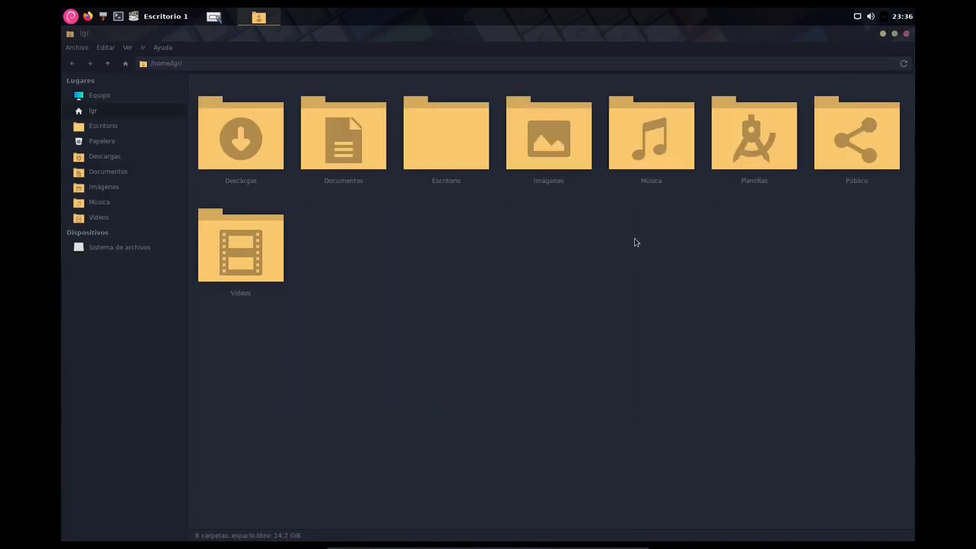
Open the Descargas folder, launch a terminal there, and move it clear of the jgmenu package file.
double_click(242, 133)
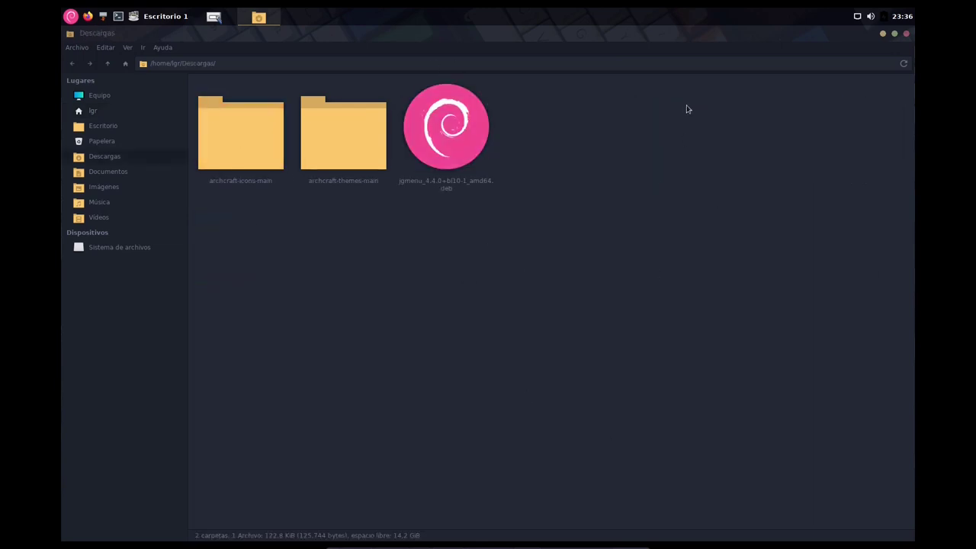
right_click(557, 141)
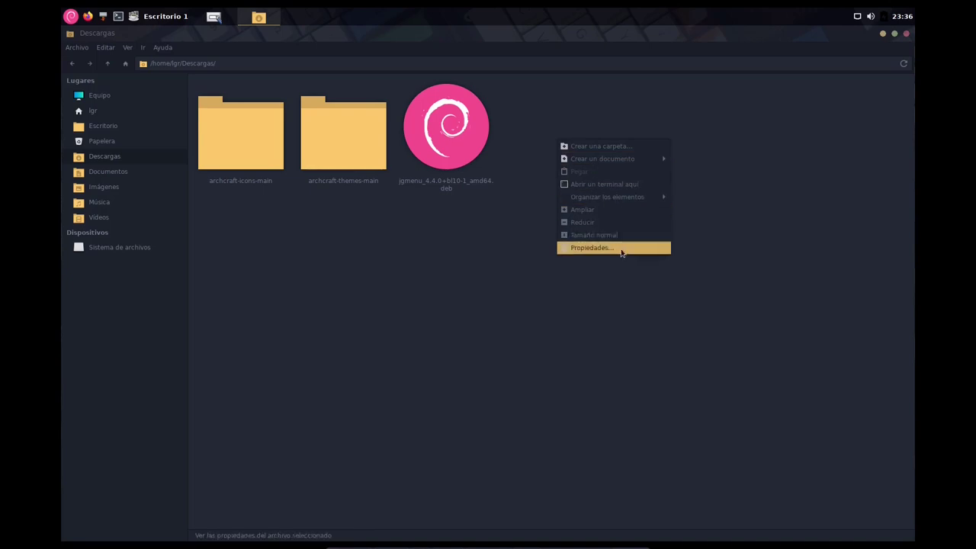
click(615, 186)
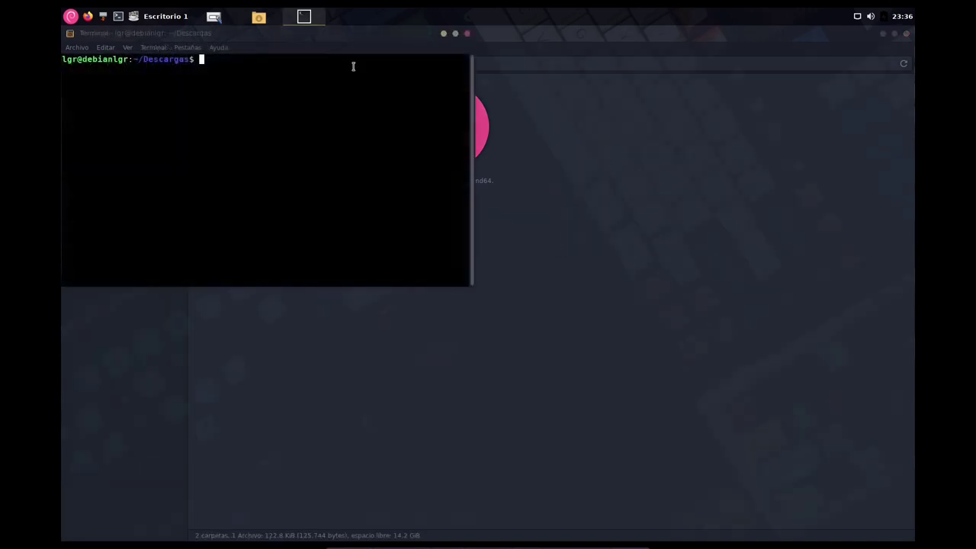
drag(344, 47, 727, 221)
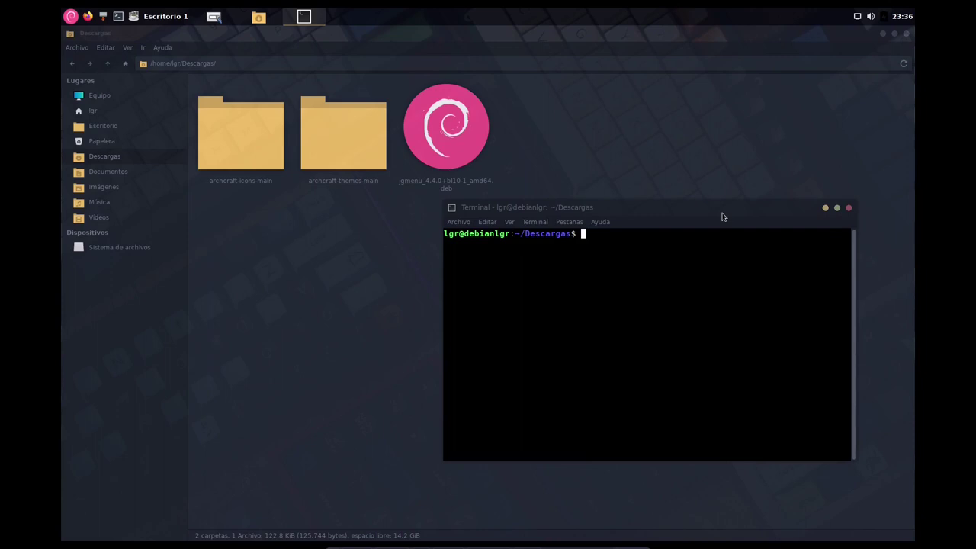
Install the package installer with sudo apt install gdebi, entering the account password and accepting the installation.
text(sudo apt install gdebi)
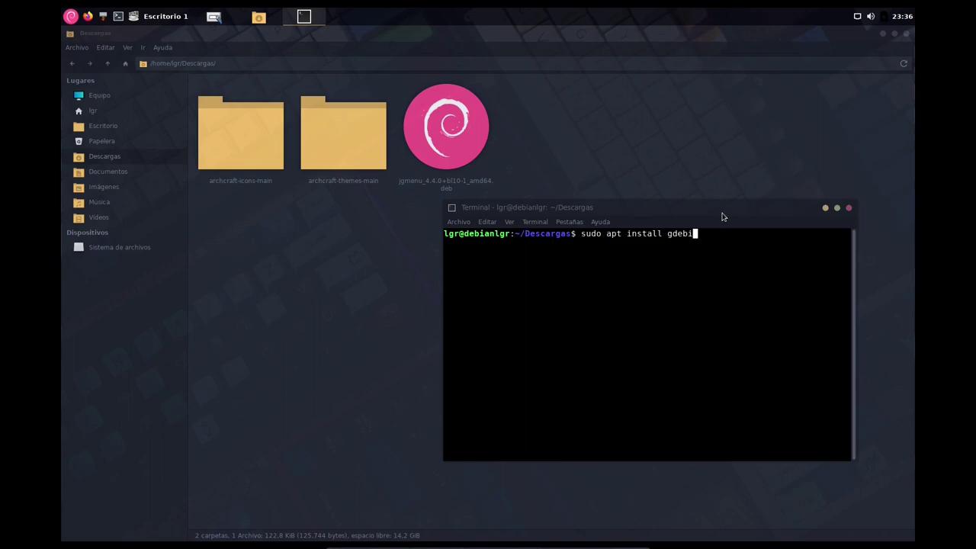
key(Return)
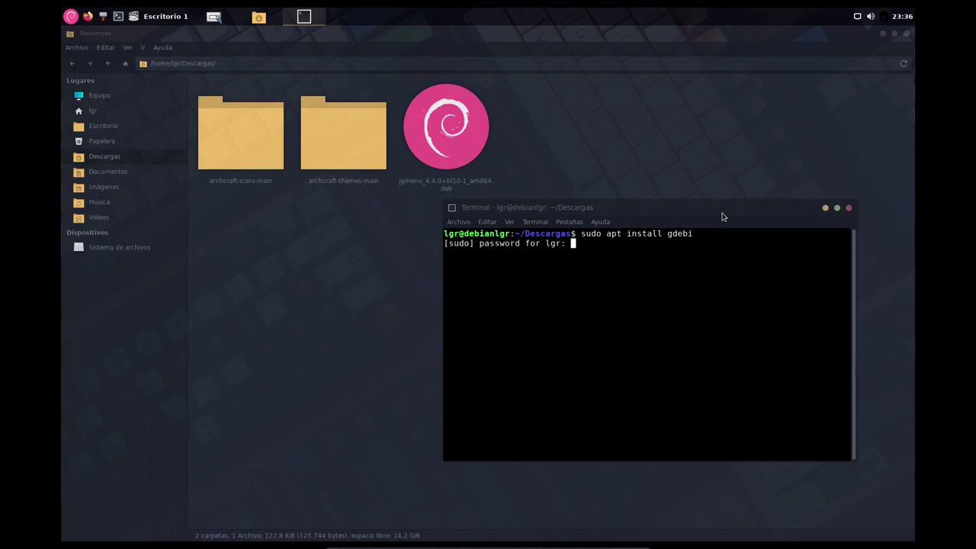
key(Return)
key(Return)
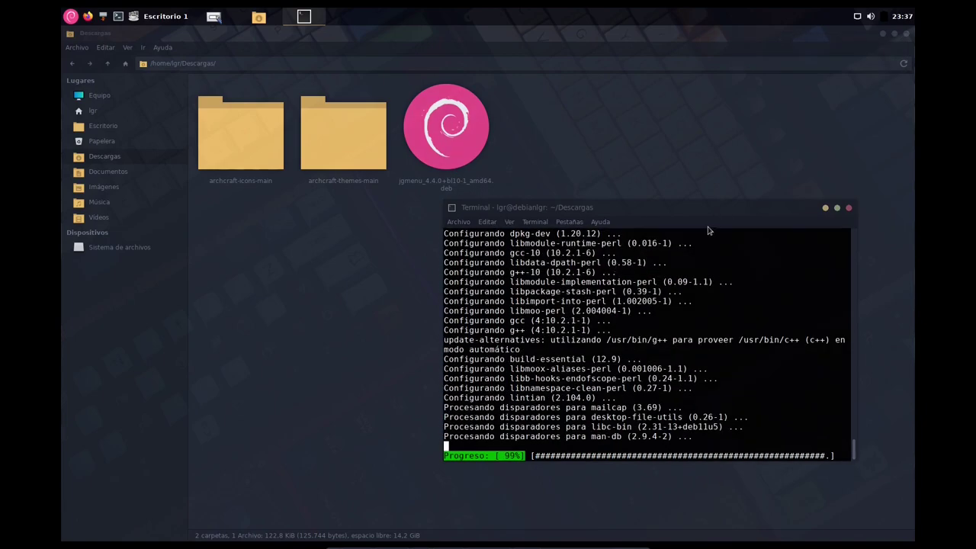
drag(719, 202, 674, 251)
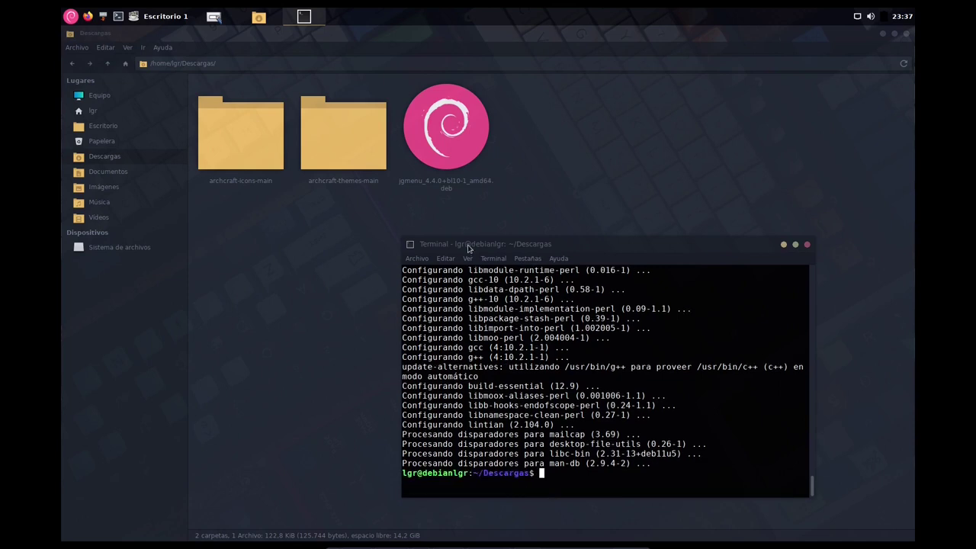
click(445, 258)
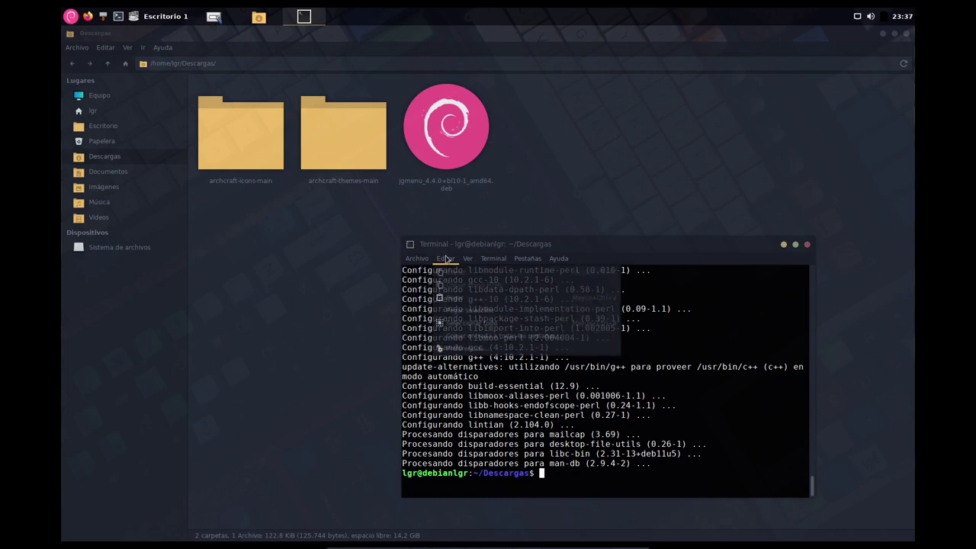
click(447, 259)
click(447, 259)
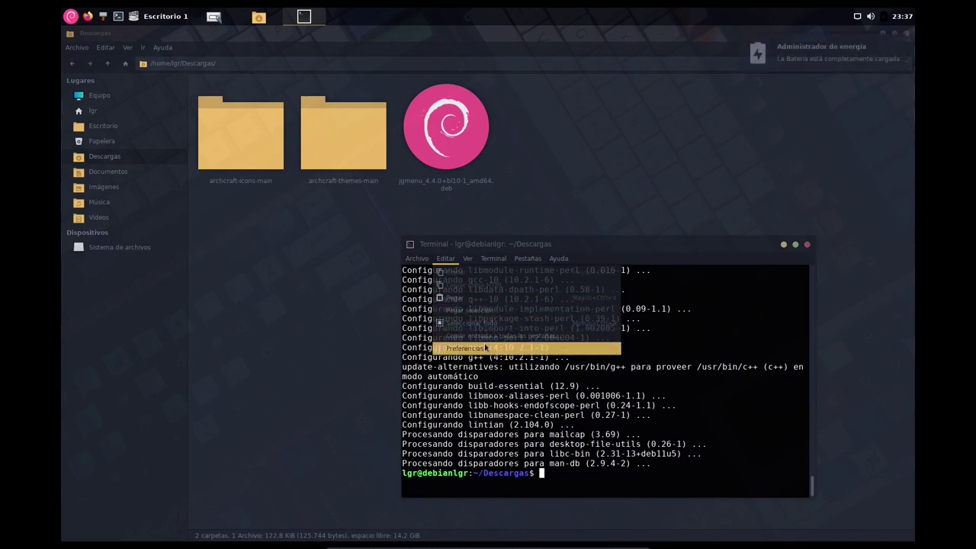
click(448, 260)
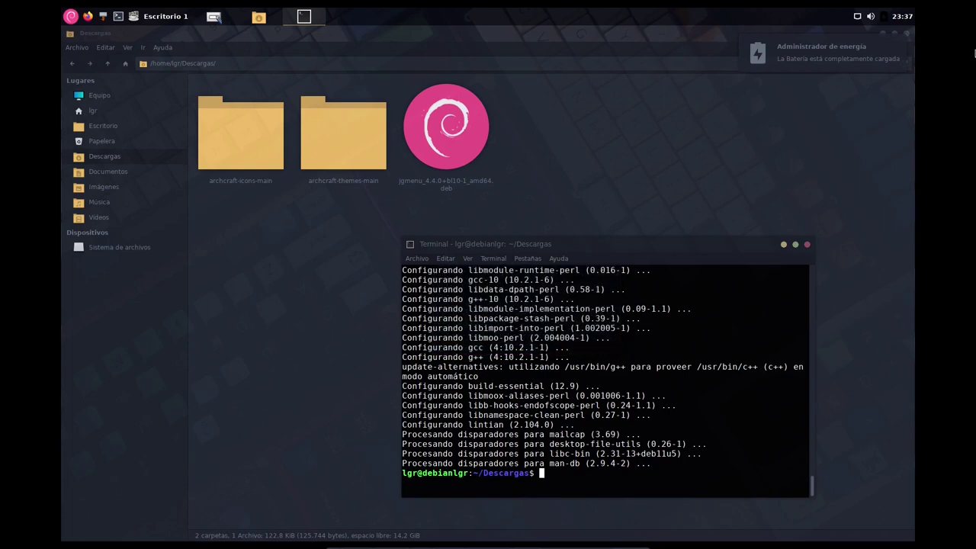
Install jgmenu with sudo dpkg -i jgmenu_4.4.0+bl10-1_amd64.deb, copying the package's file name without renaming it.
text(sudo dpkg )
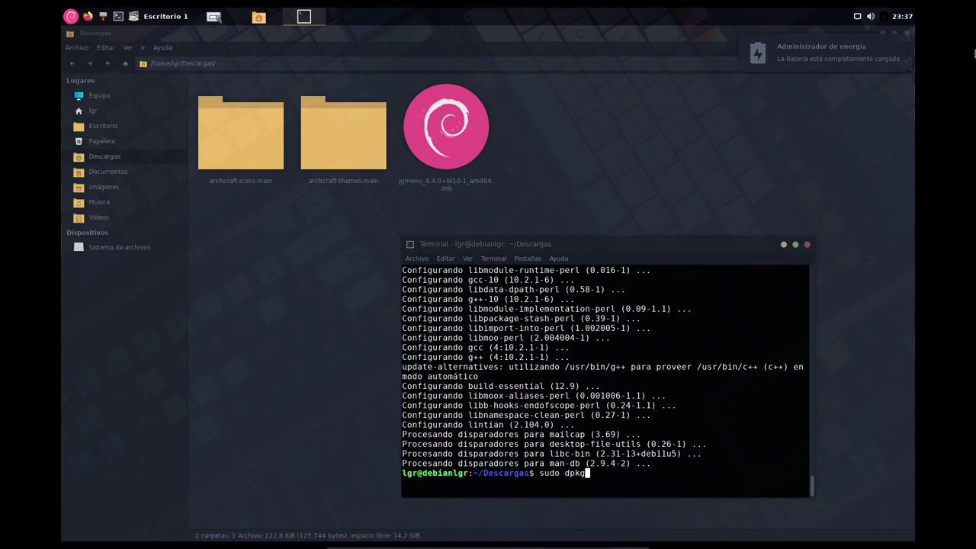
text(-i)
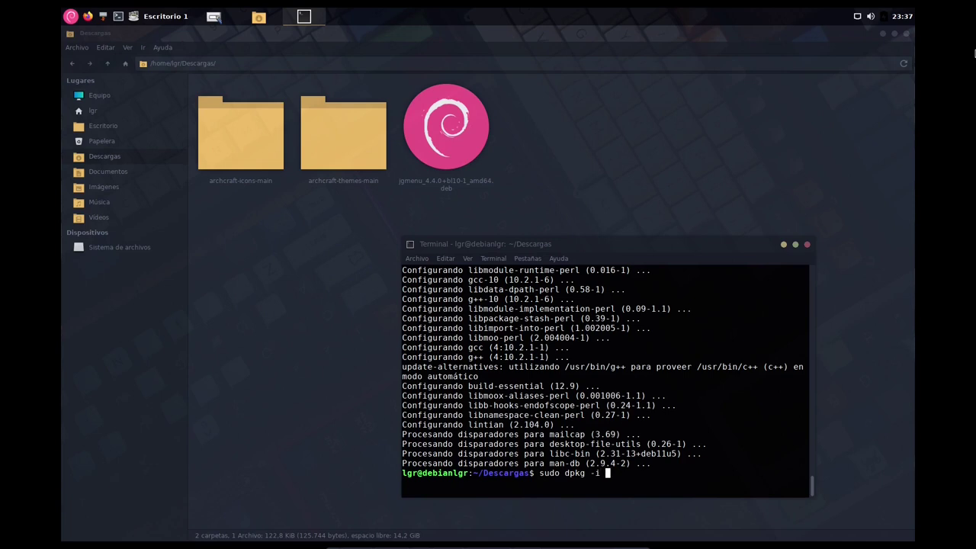
click(513, 140)
right_click(460, 169)
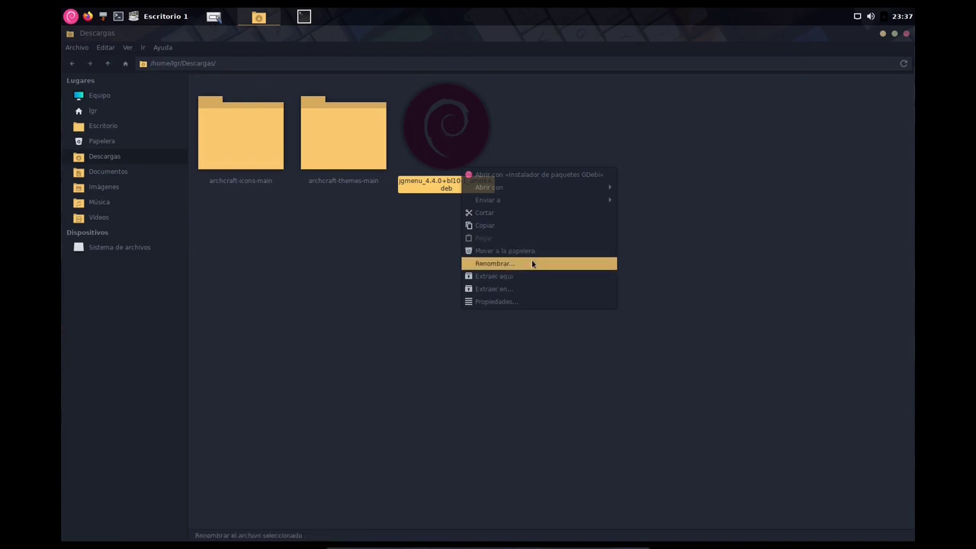
click(494, 263)
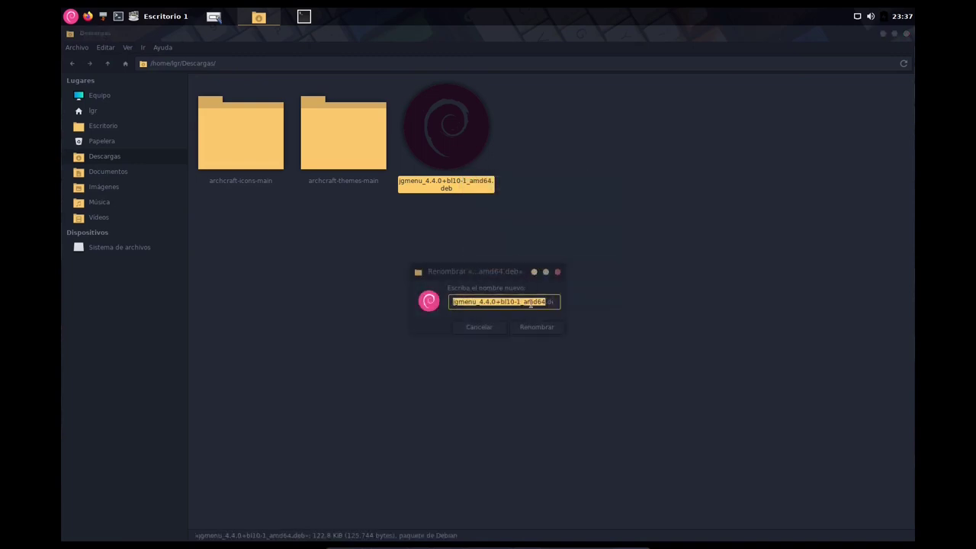
triple_click(531, 303)
key(ctrl+c)
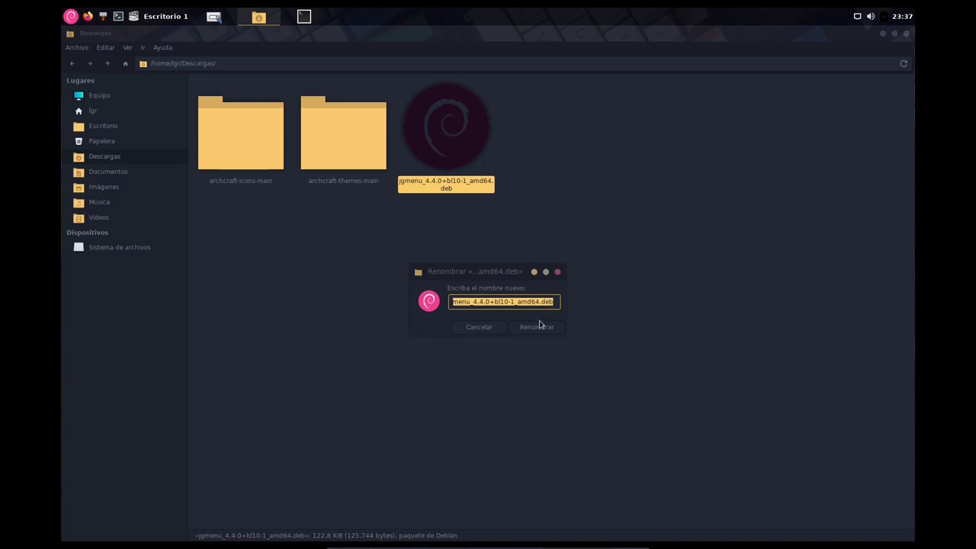
click(489, 328)
key(alt+Tab)
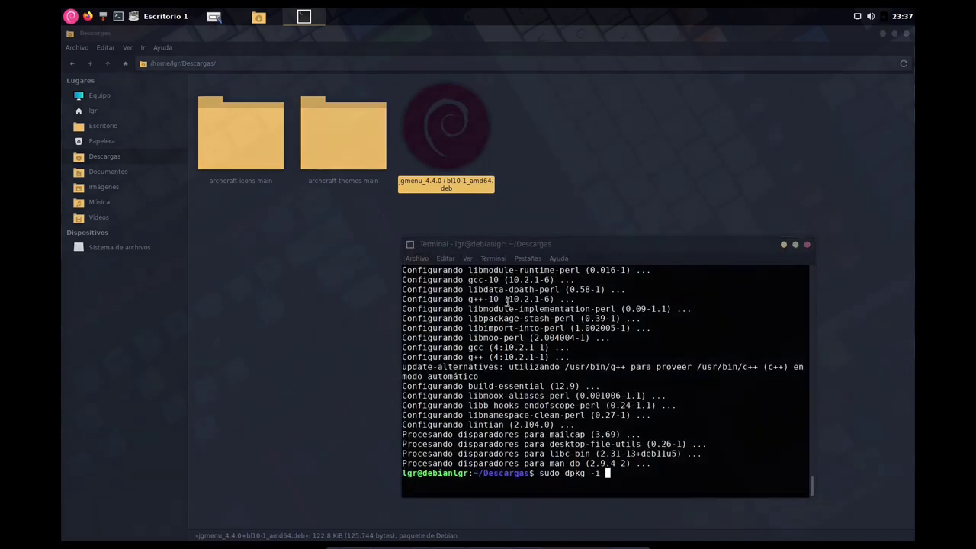
key(ctrl+shift+v)
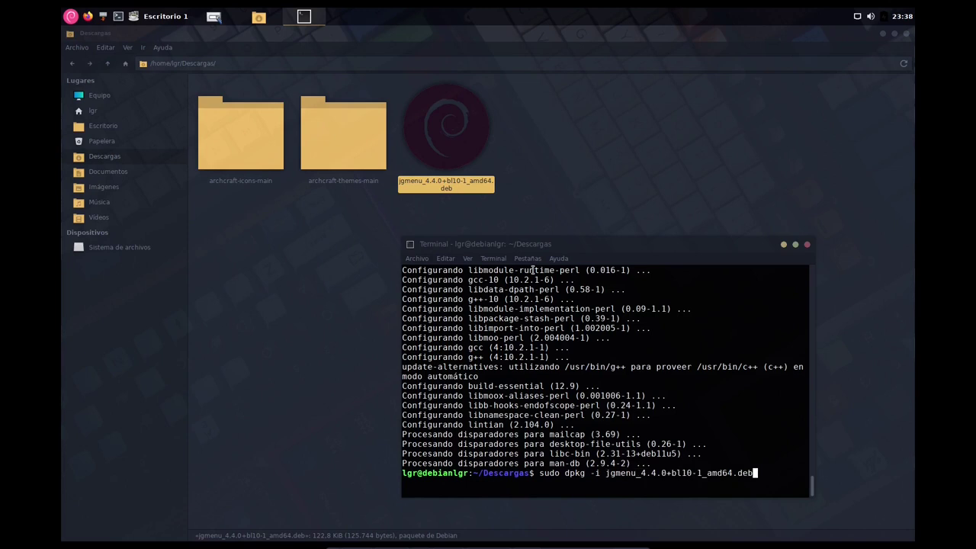
key(Return)
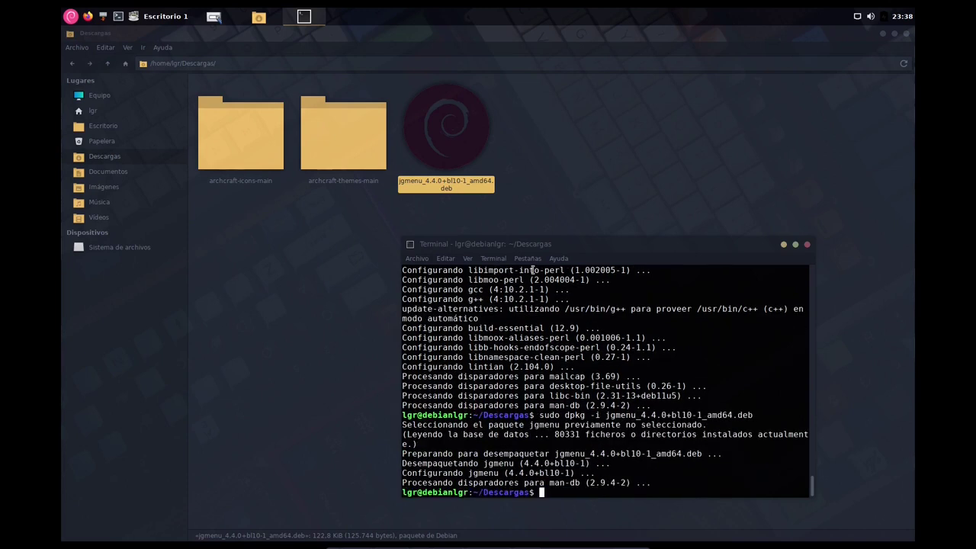
Minimize the terminal and close the file manager, and examine the application categories of the panel's Menu Principal button.
click(784, 245)
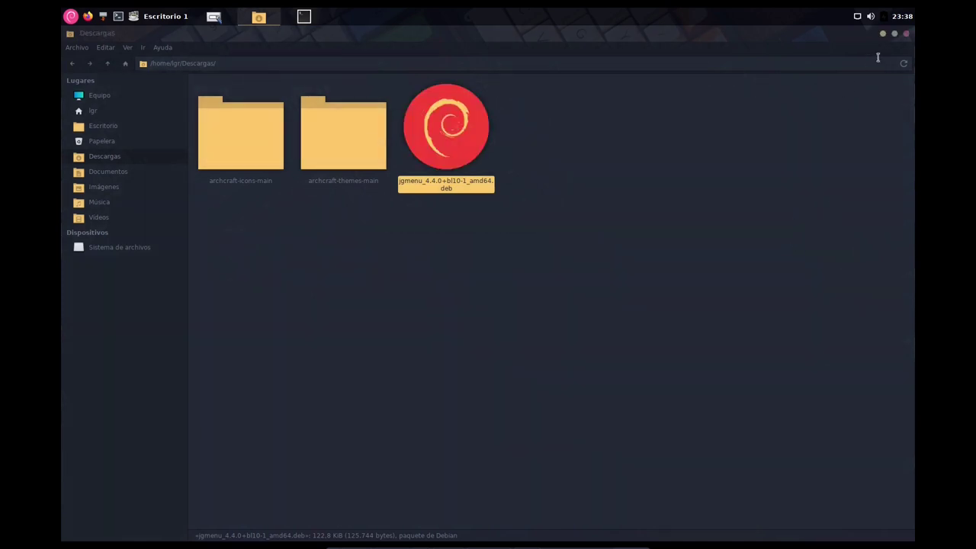
click(907, 34)
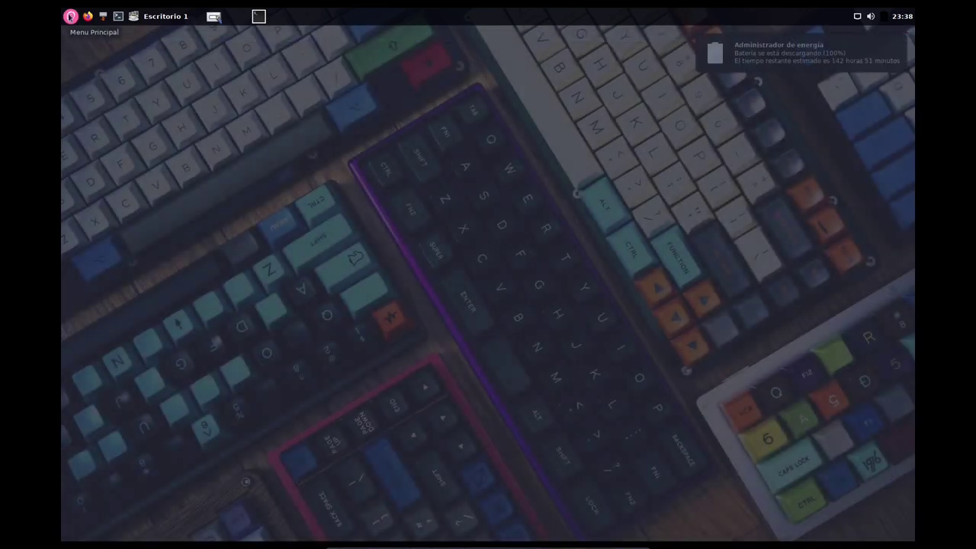
click(70, 16)
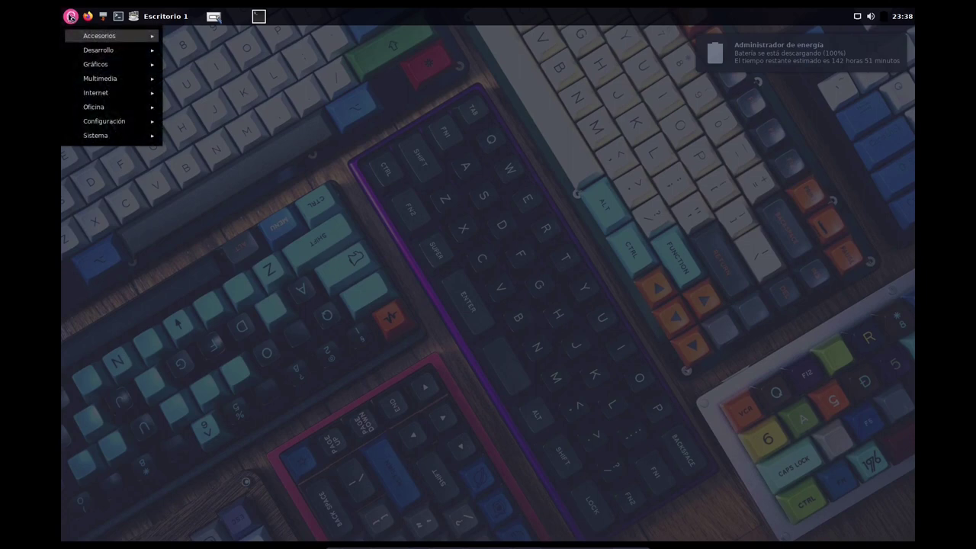
mouse_move(128, 45)
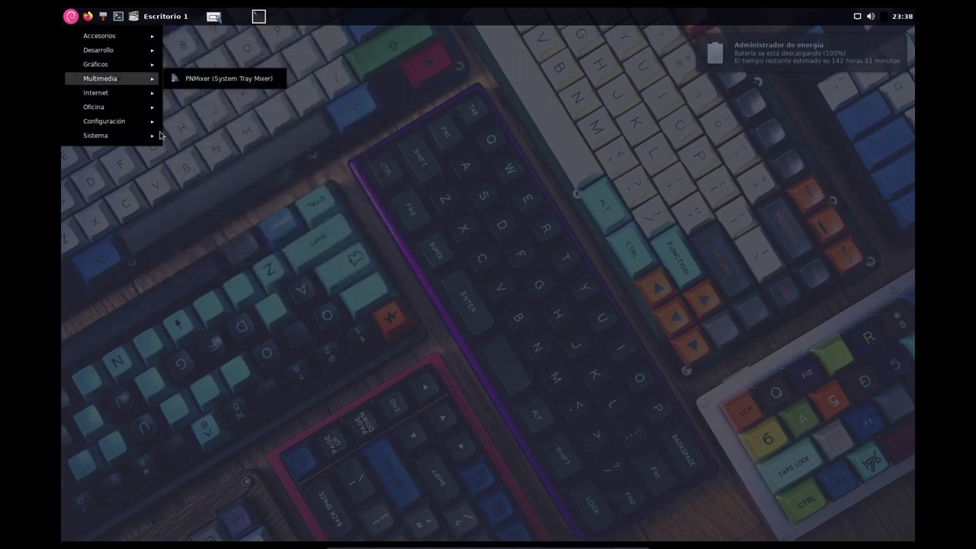
mouse_move(99, 135)
key(Escape)
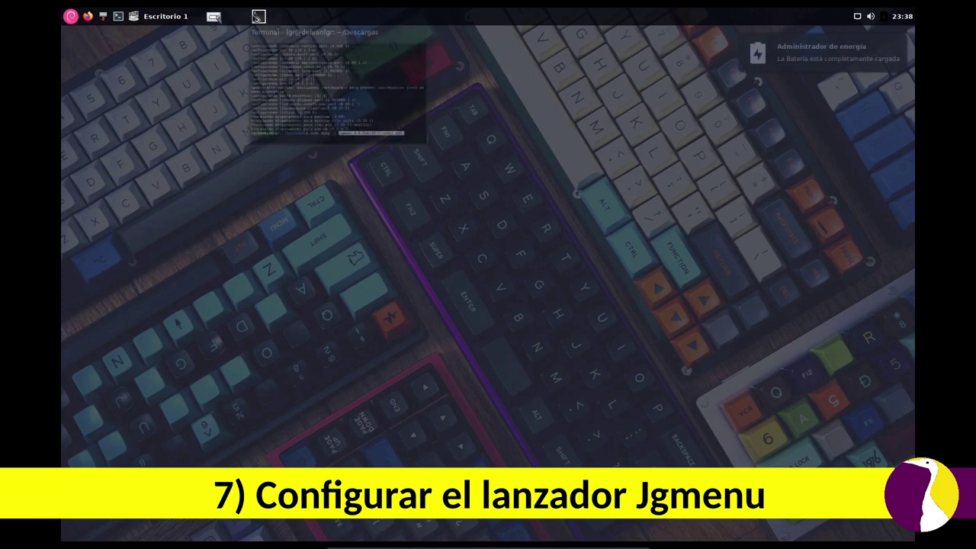
Restore and maximize the minimized terminal, clear its output, and close it.
click(258, 16)
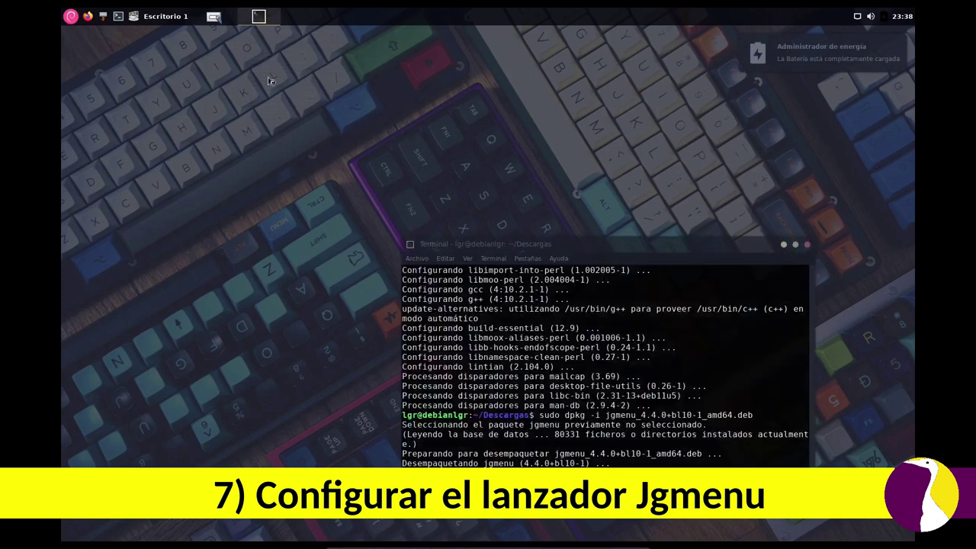
click(796, 245)
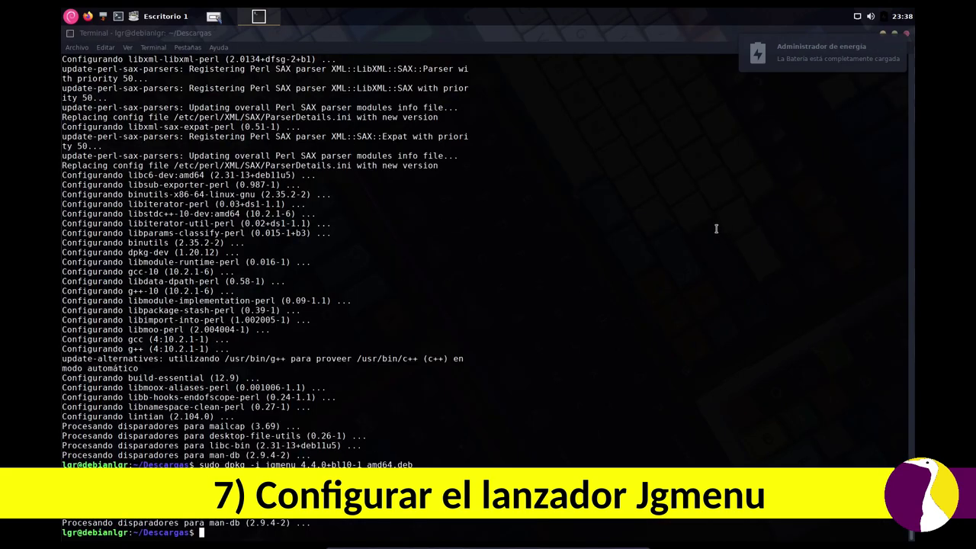
text(clear)
key(Return)
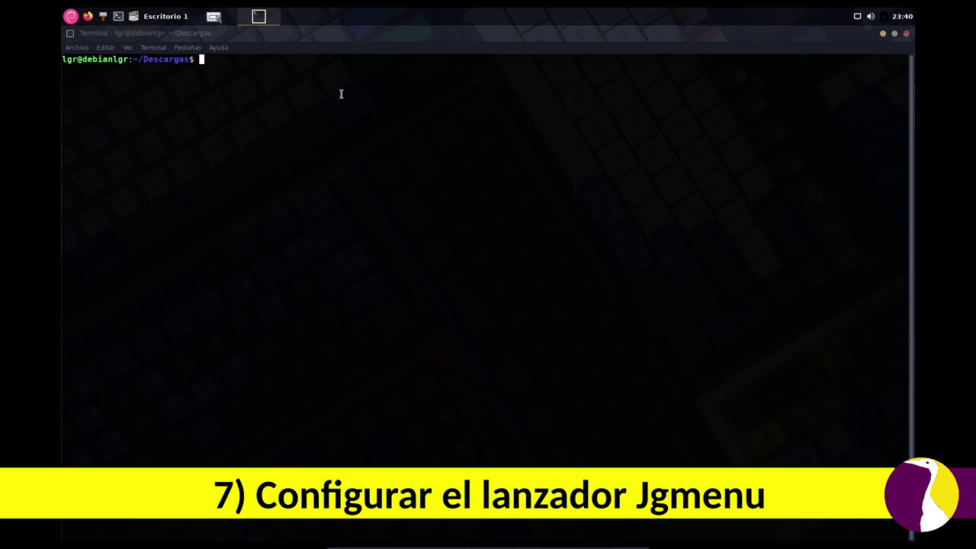
click(907, 34)
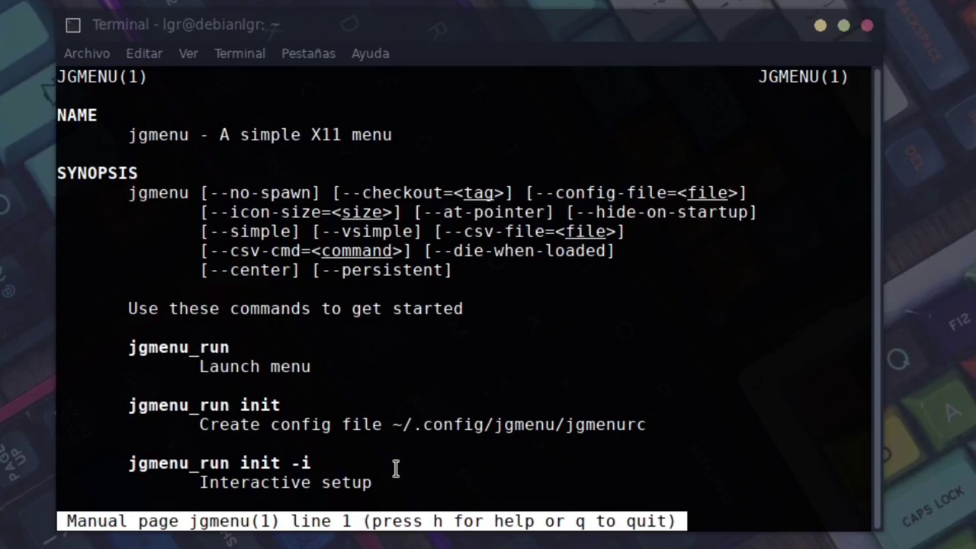
Quit the jgmenu manual page and create the jgmenu configuration file with jgmenu_run init.
text(q)
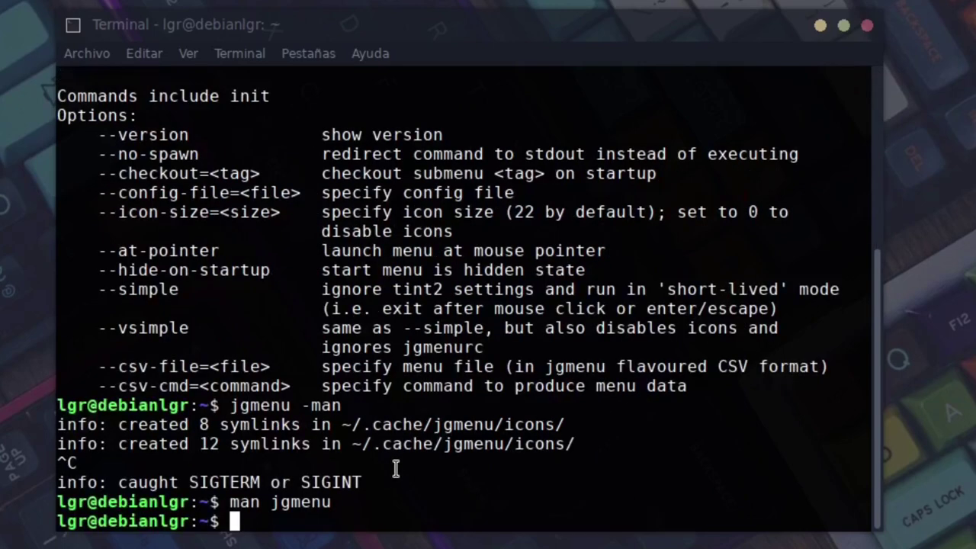
text(jgme)
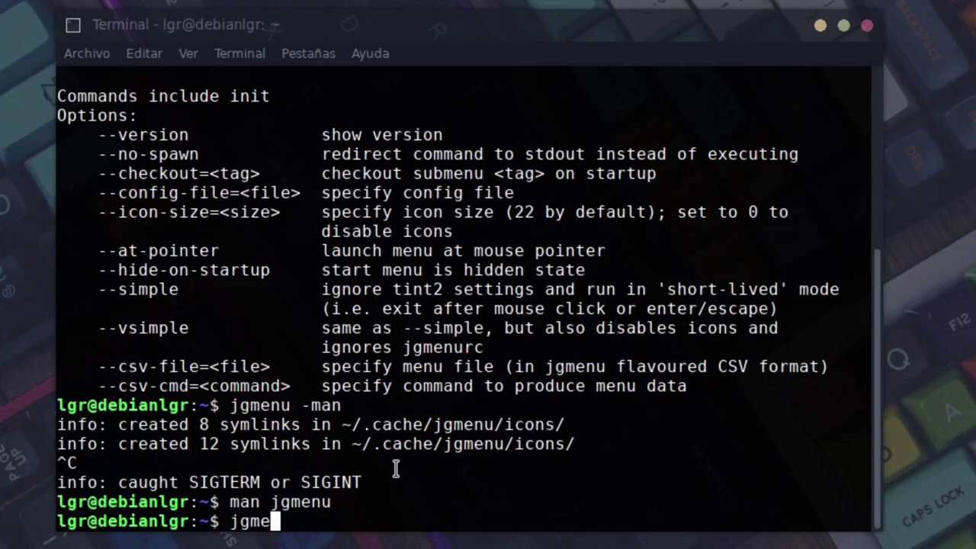
text(nu_run init)
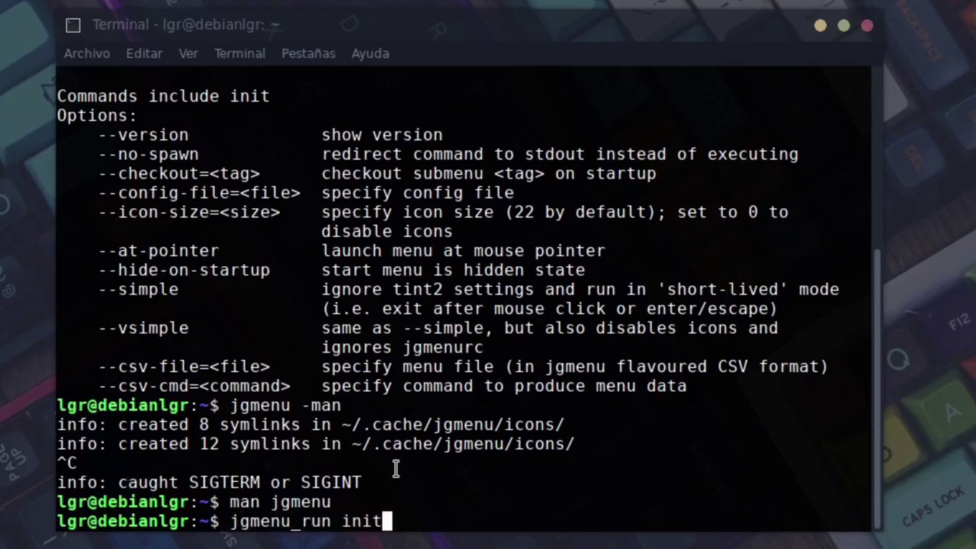
key(Return)
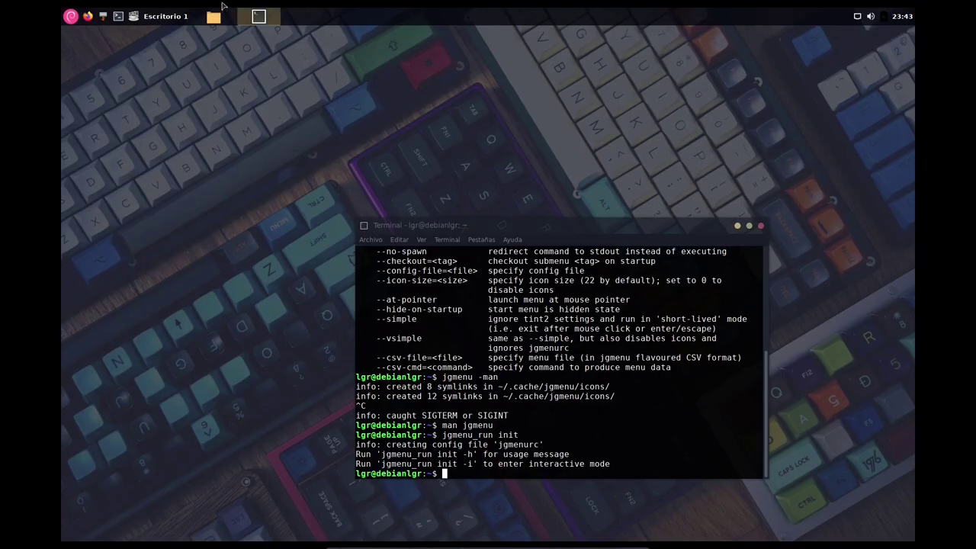
Switch to the file manager and go from ~/.cache/jgmenu/icons to the ~/.config folder.
click(214, 16)
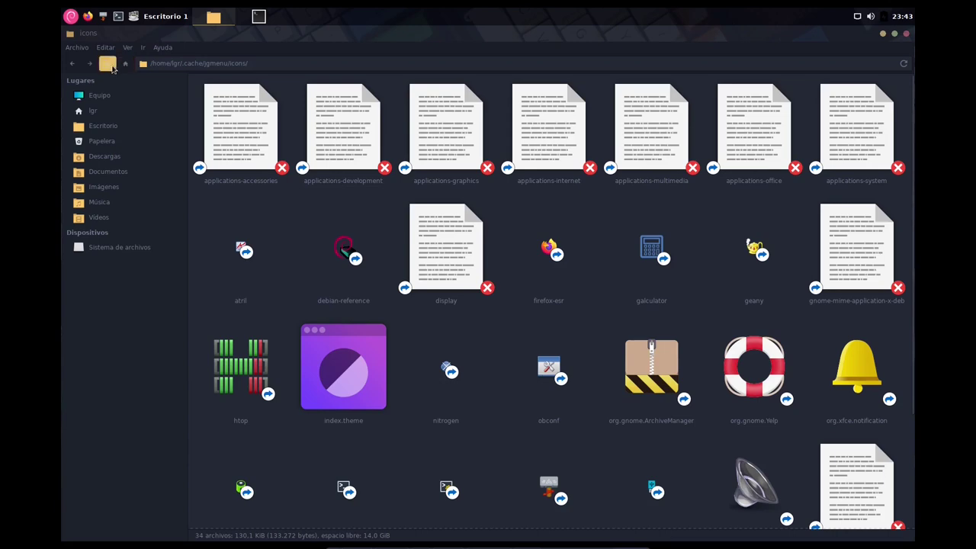
click(107, 63)
click(108, 63)
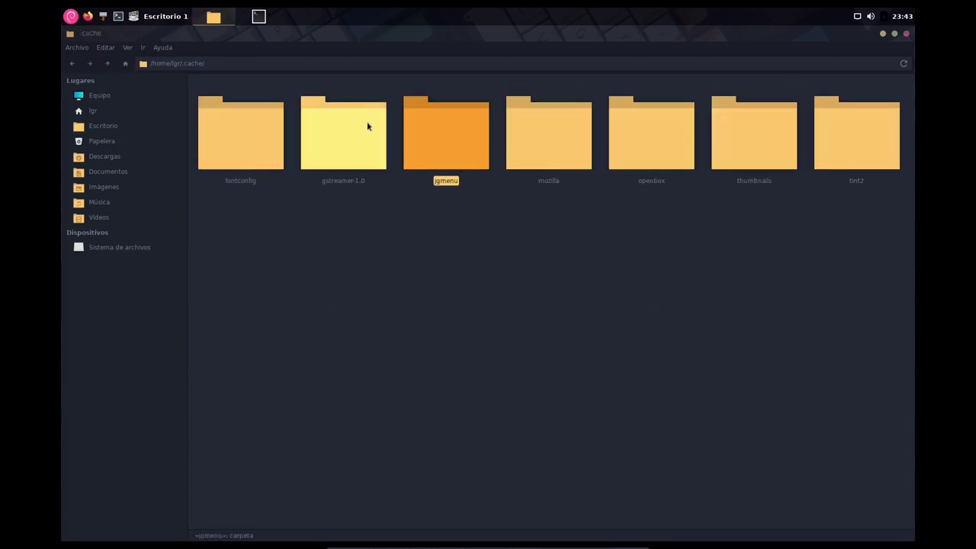
click(107, 63)
double_click(320, 148)
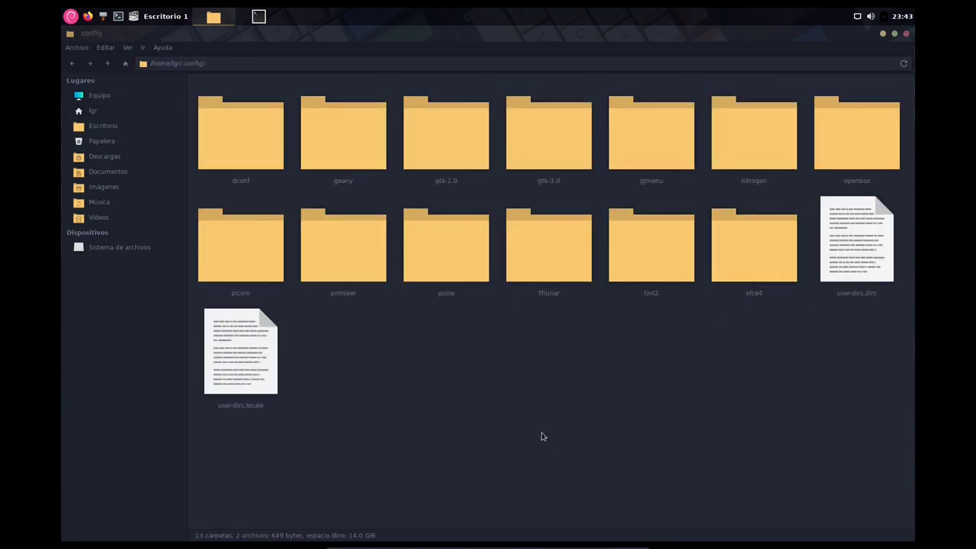
Examine the jgmenurc file from the jgmenu configuration folder in Geany, and close the editor.
double_click(651, 153)
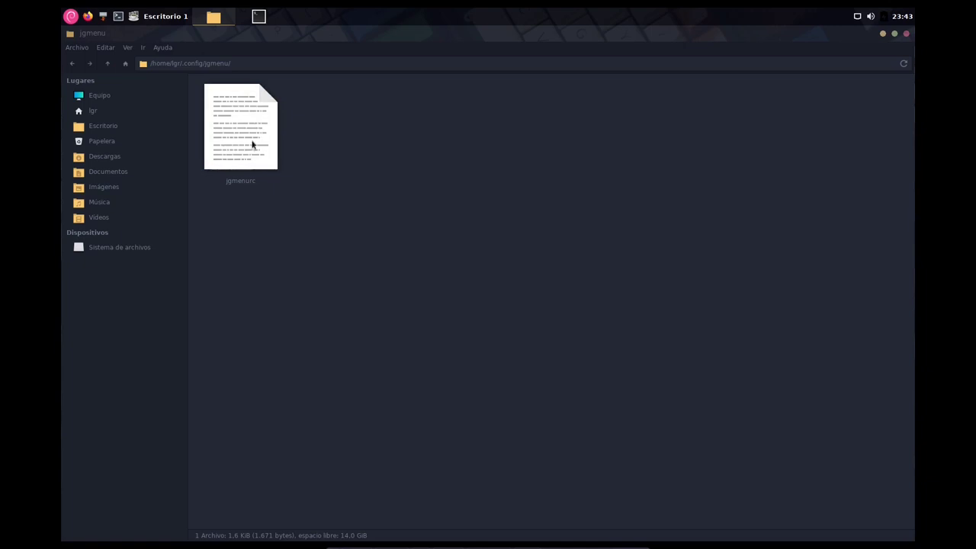
right_click(223, 156)
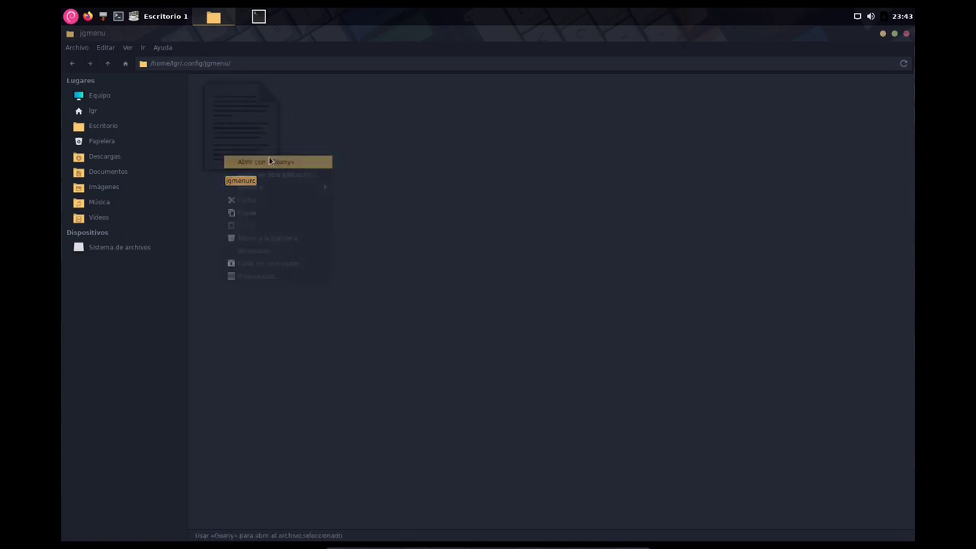
click(272, 161)
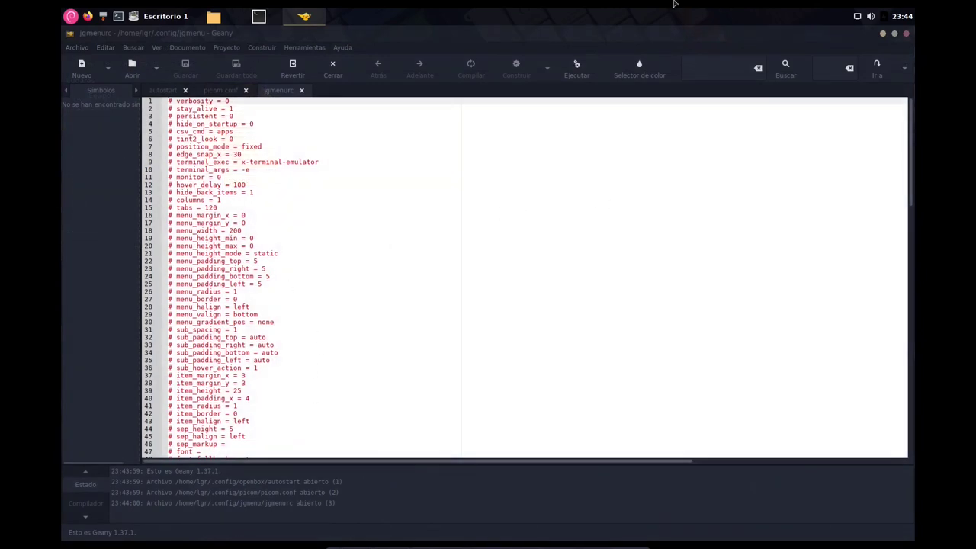
click(907, 35)
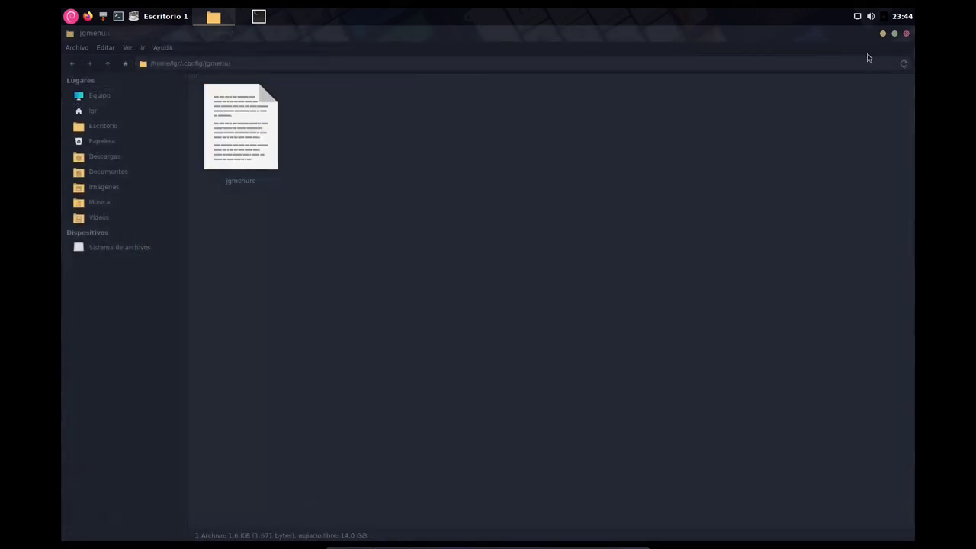
Minimize the file manager, start jgmenu's interactive setup with jgmenu_run init -i, and enter the append option a at its prompt.
click(882, 35)
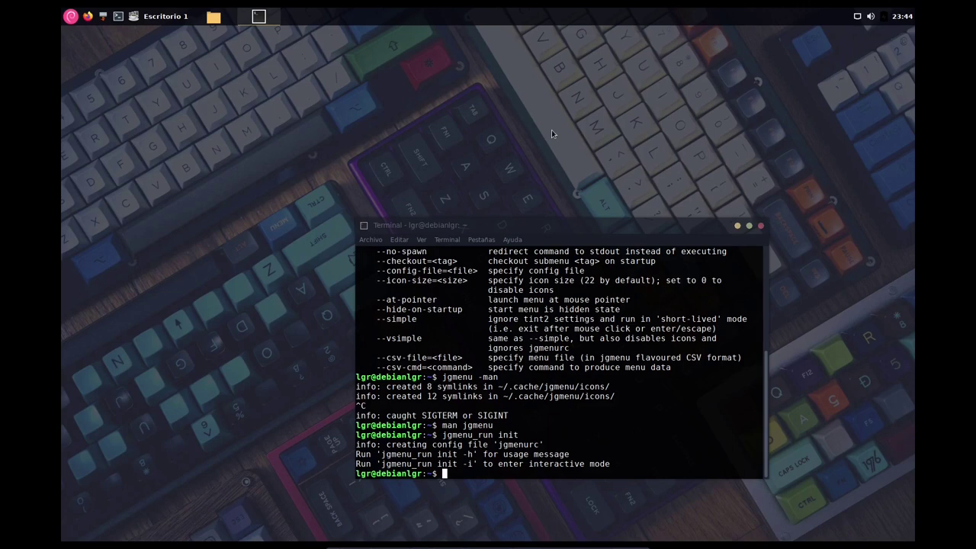
key(Up)
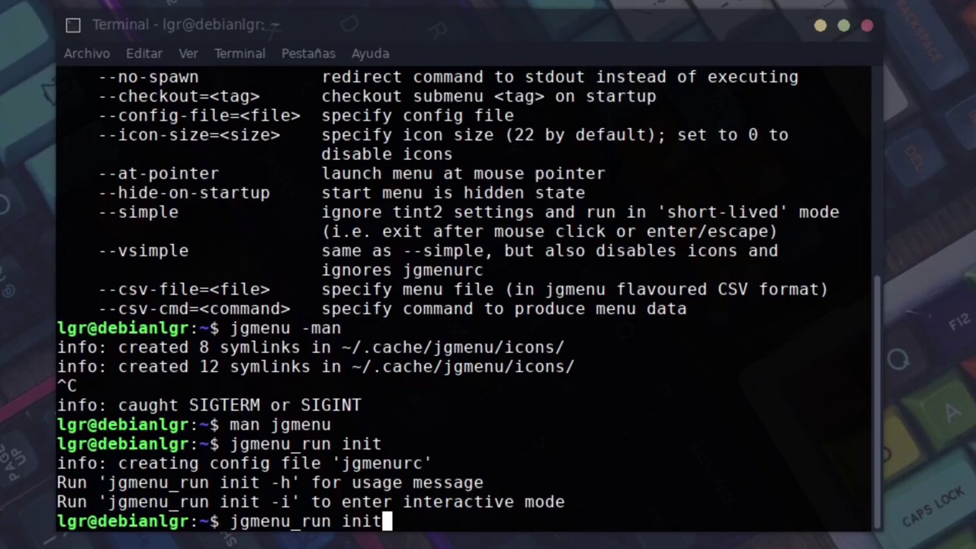
text(-i)
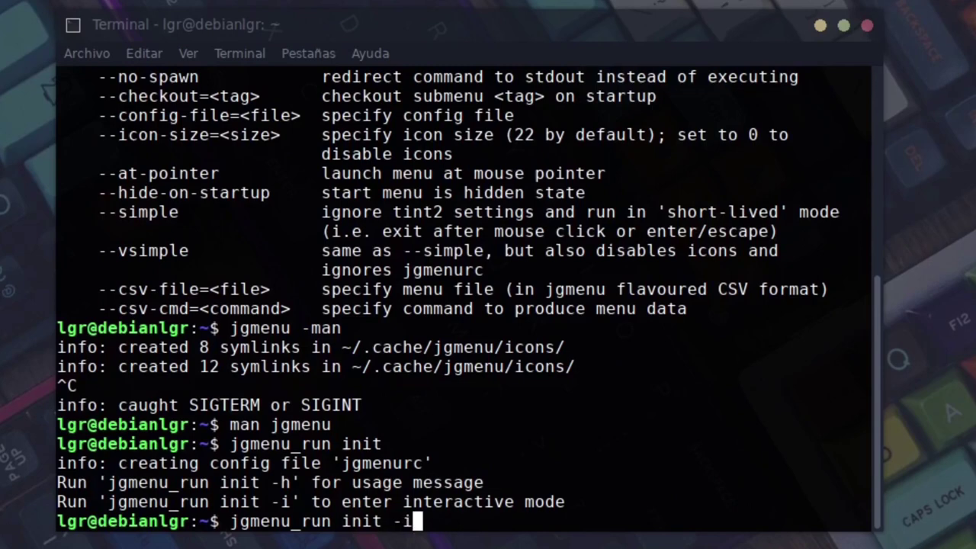
key(Return)
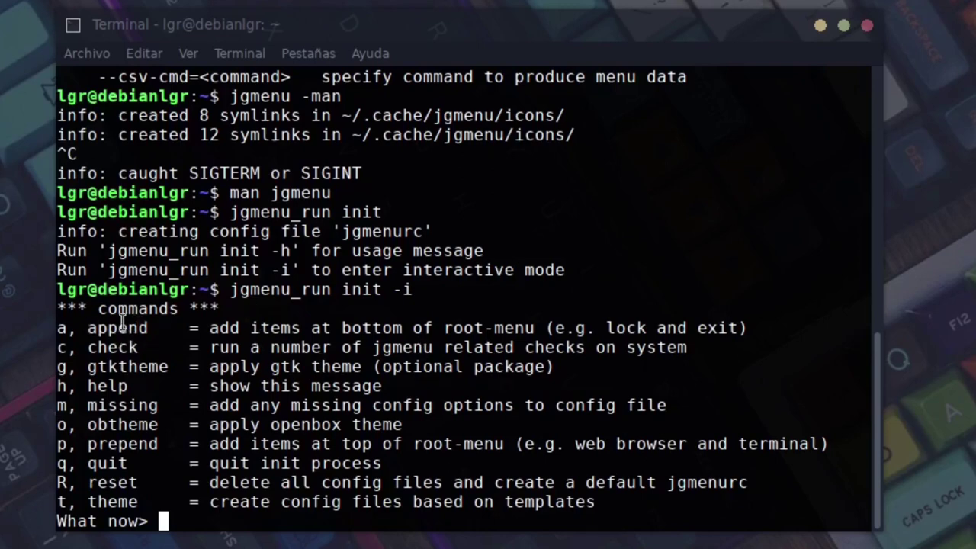
text(a)
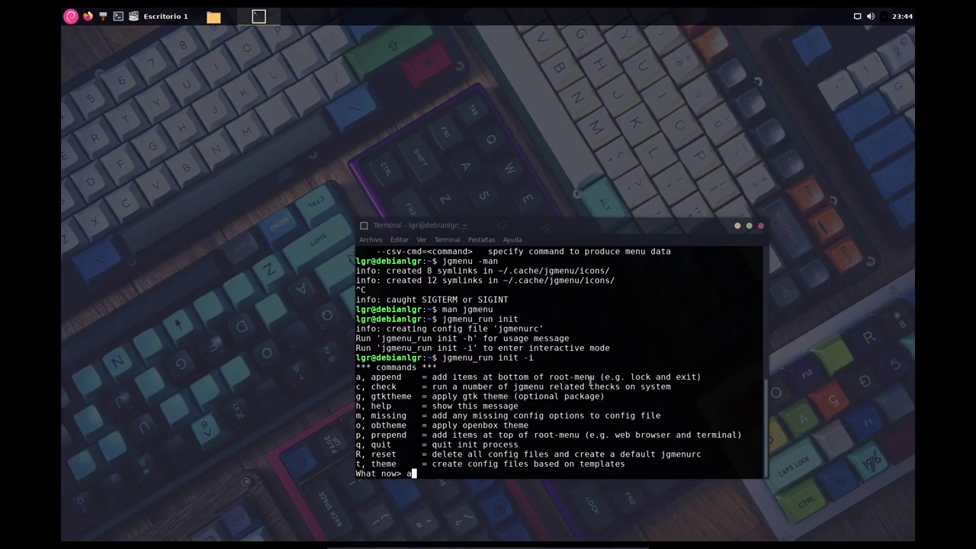
Examine the entries of the panel's main menu, including Sistema, and compare them with the Openbox desktop menu.
click(70, 16)
mouse_move(139, 135)
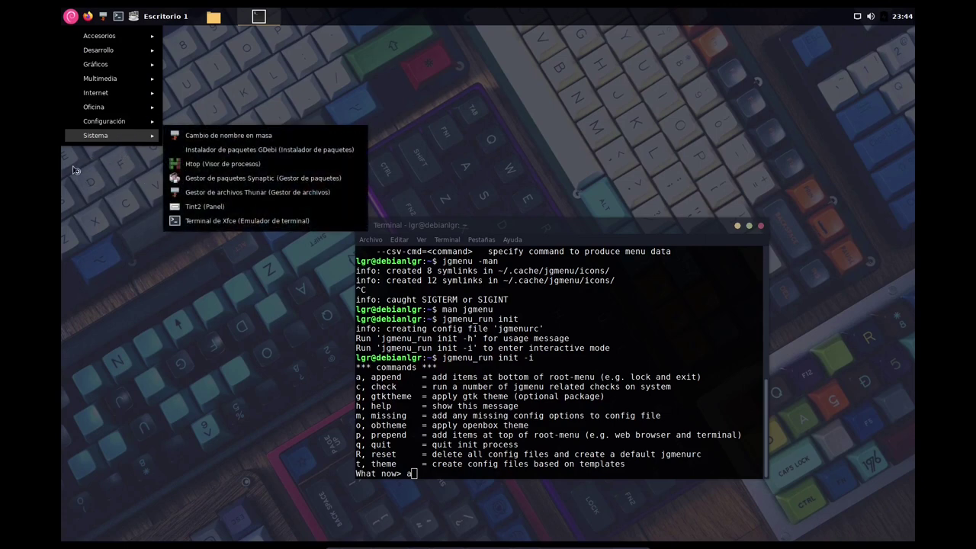
click(86, 190)
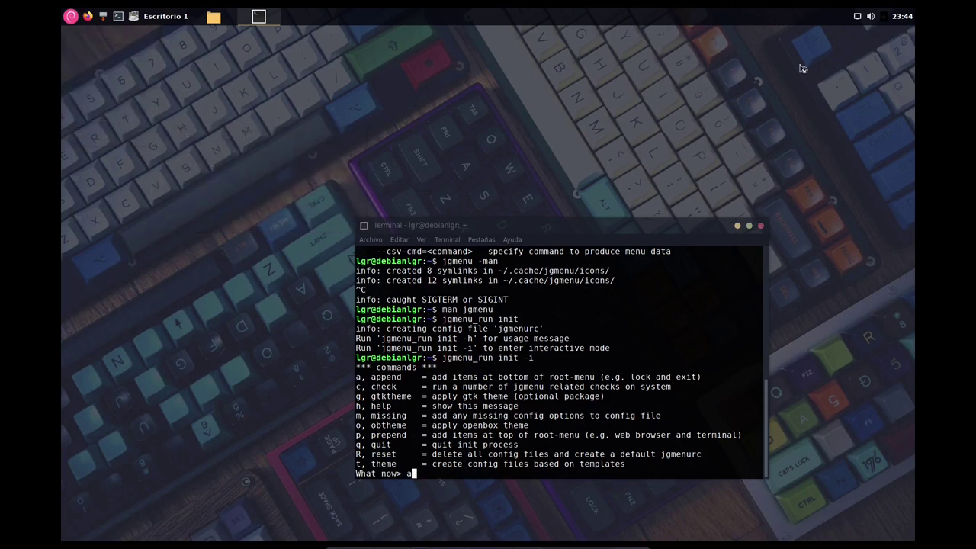
right_click(126, 173)
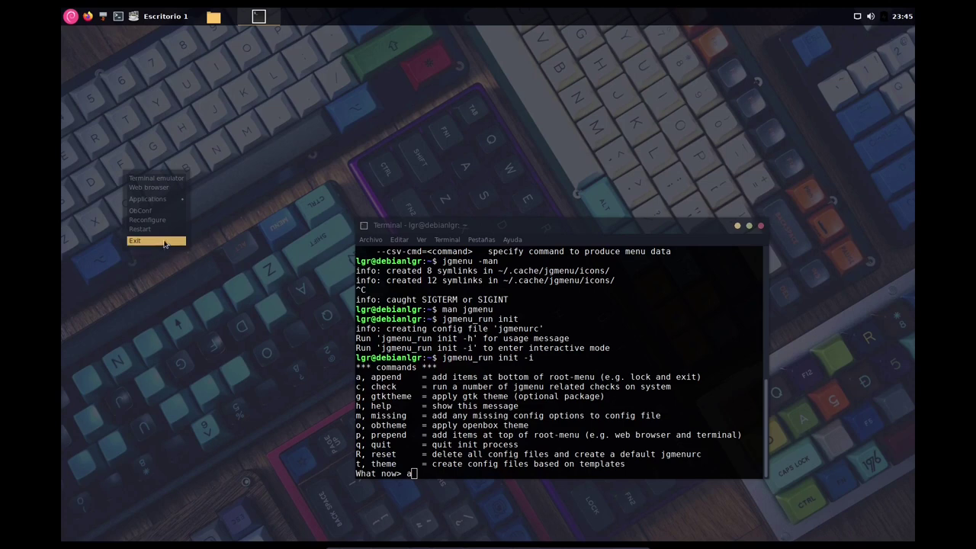
click(399, 188)
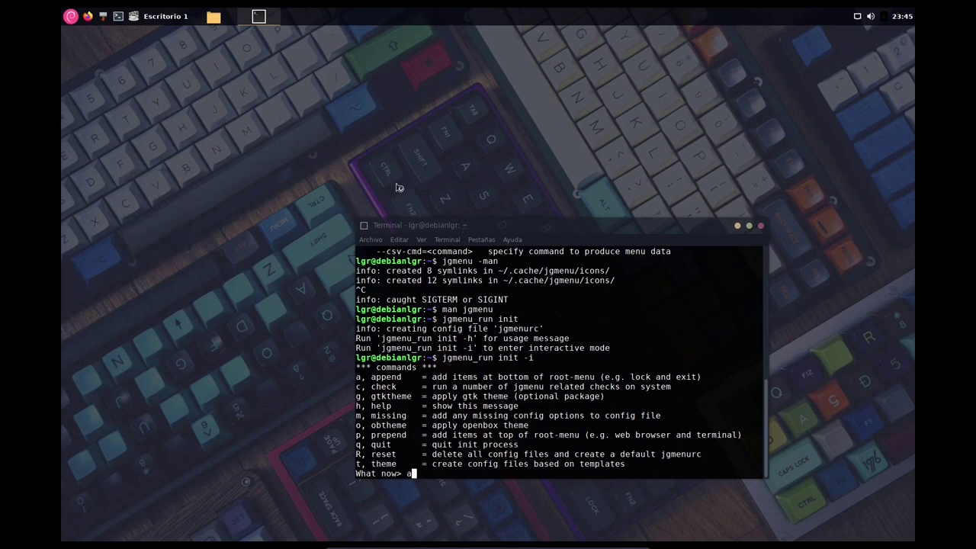
right_click(185, 109)
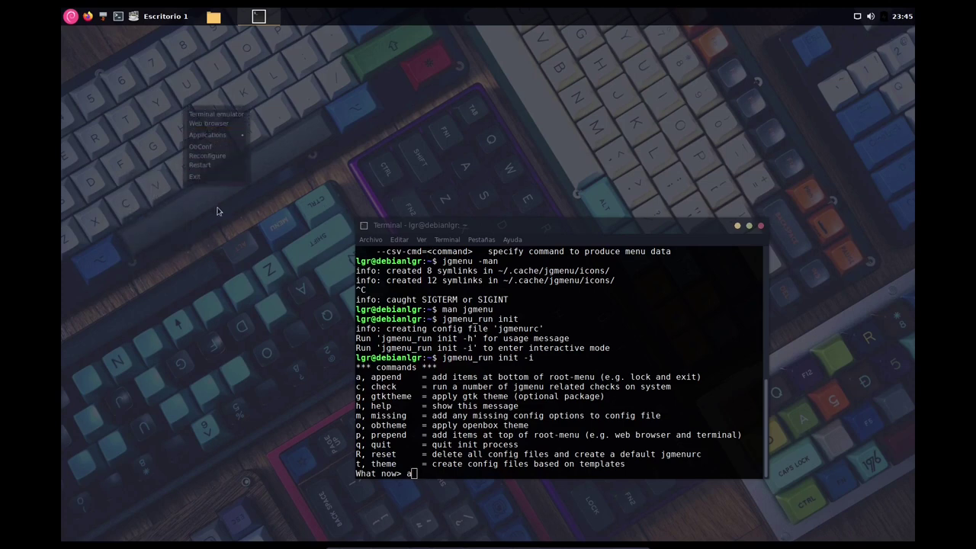